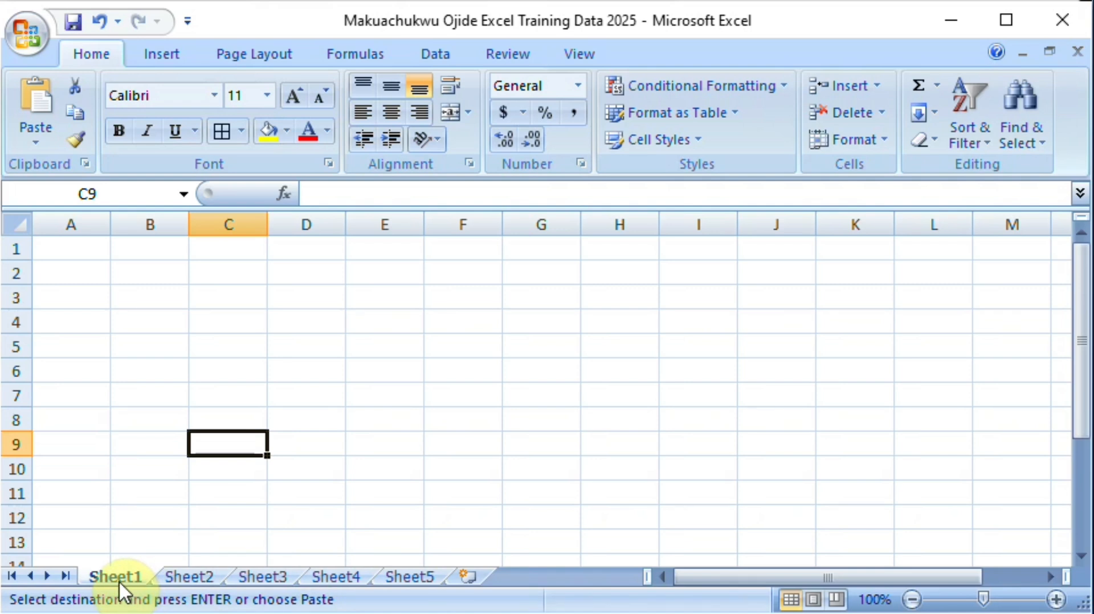
Step: Add a new worksheet after Sheet5 and rename Sheet1 as Basic
{"action": "left_click", "coordinate": [467, 577]}
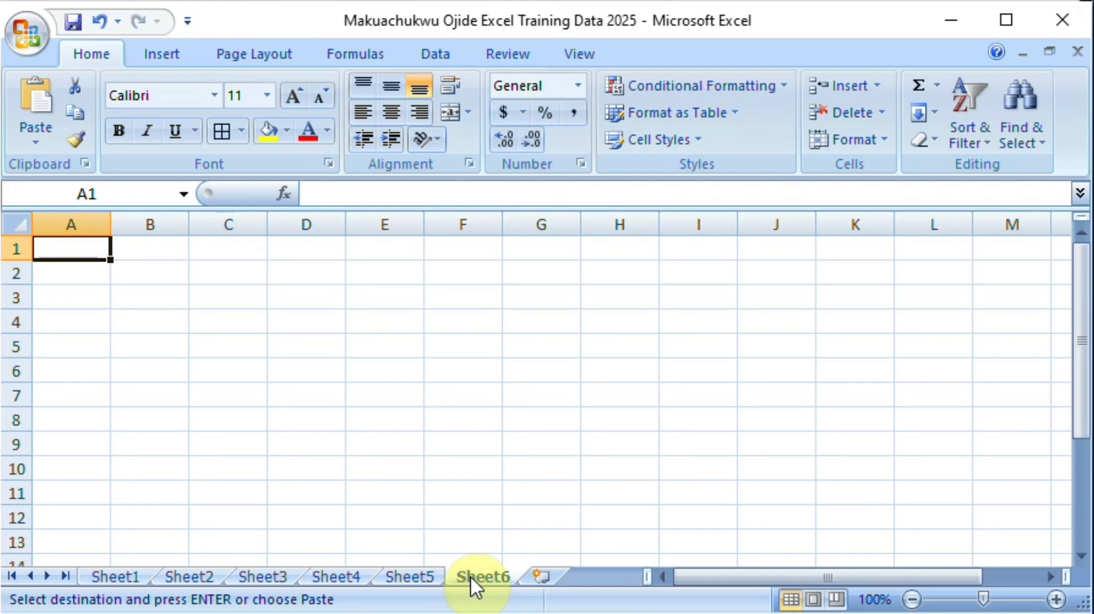
{"action": "left_click", "coordinate": [100, 573]}
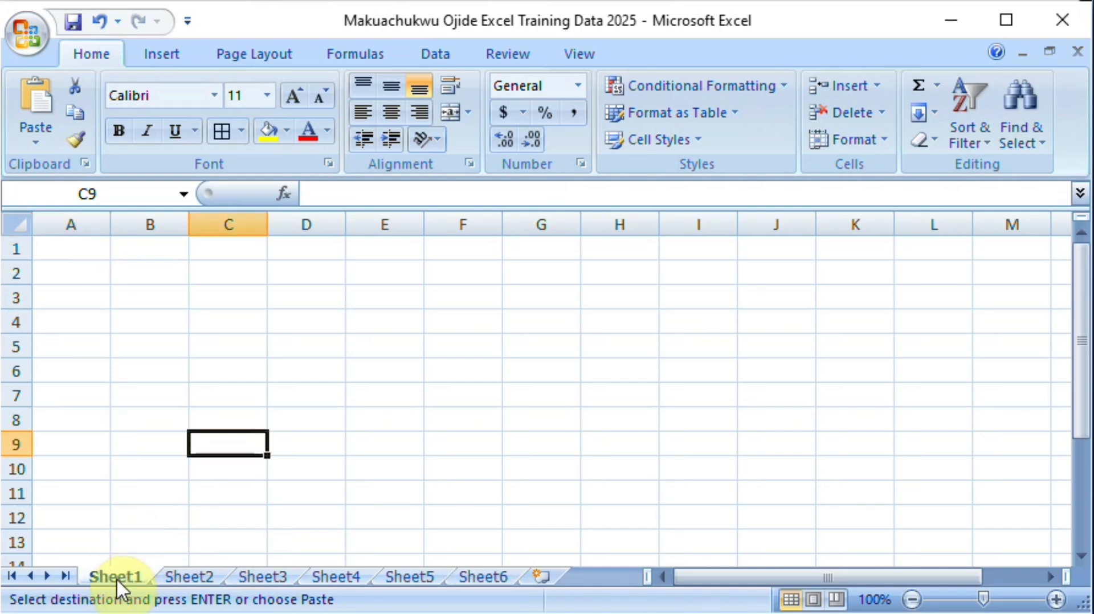
{"action": "double_click", "coordinate": [117, 578]}
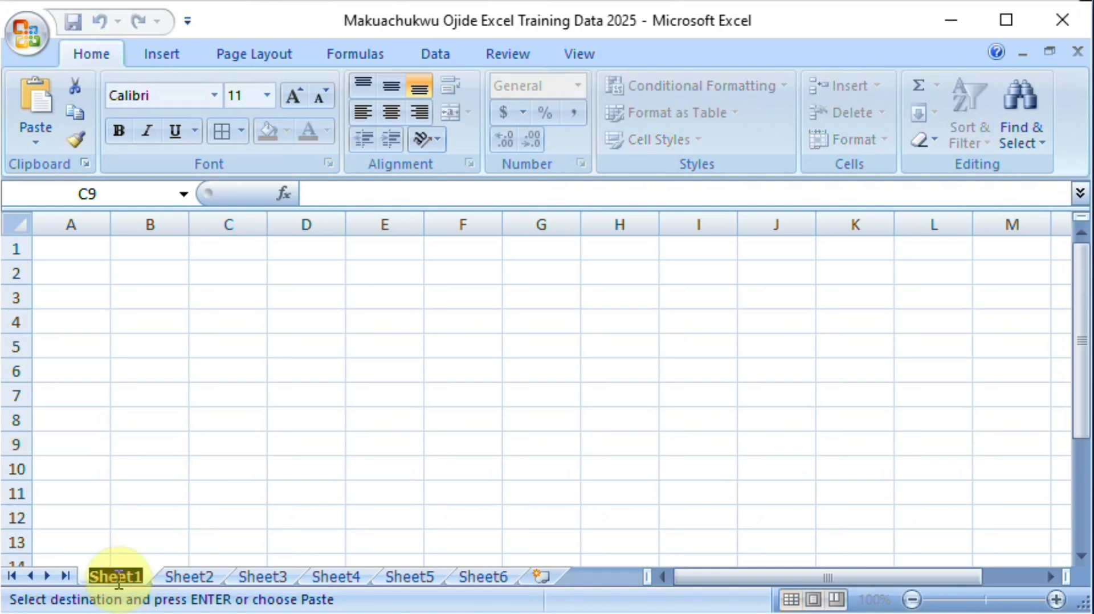
{"action": "type", "text": "Basic"}
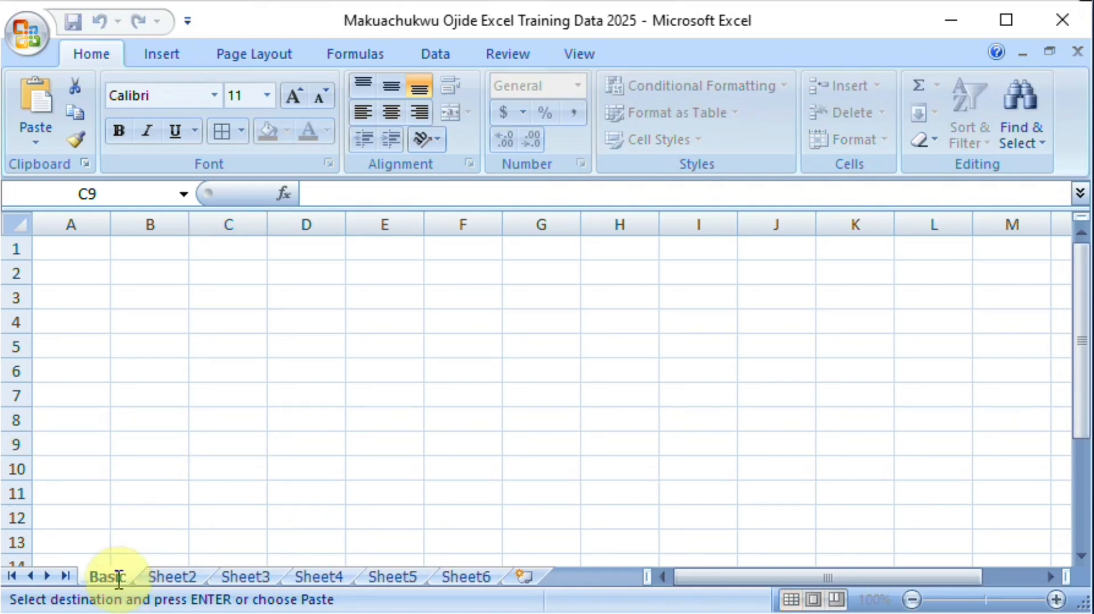
{"action": "left_click", "coordinate": [147, 470]}
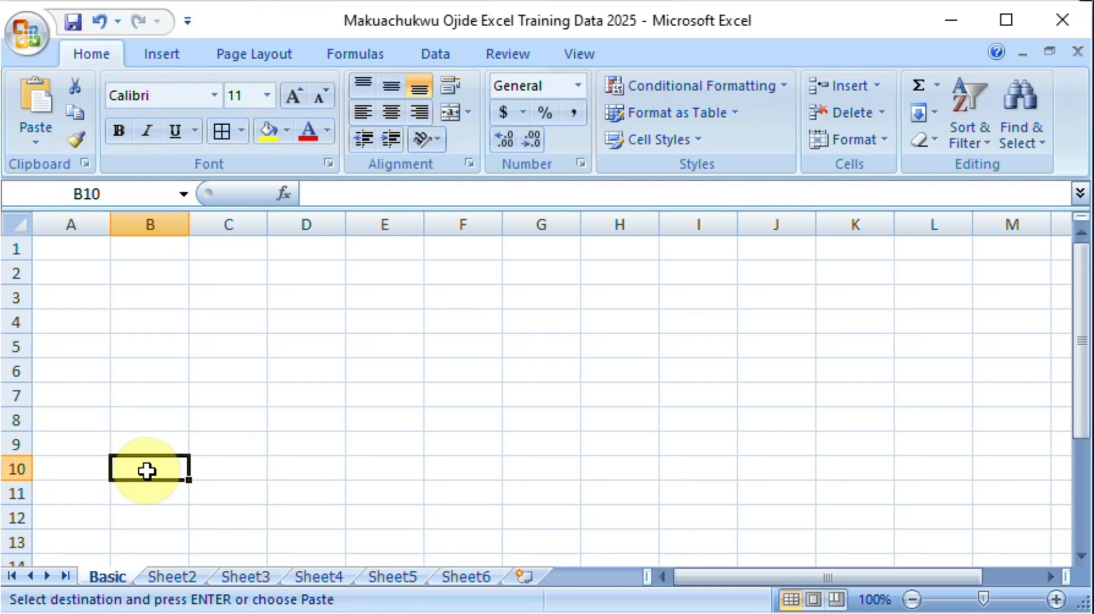
Step: Select column A, column B, row 1 and row 2 one at a time, ending on column B
{"action": "left_click", "coordinate": [82, 224]}
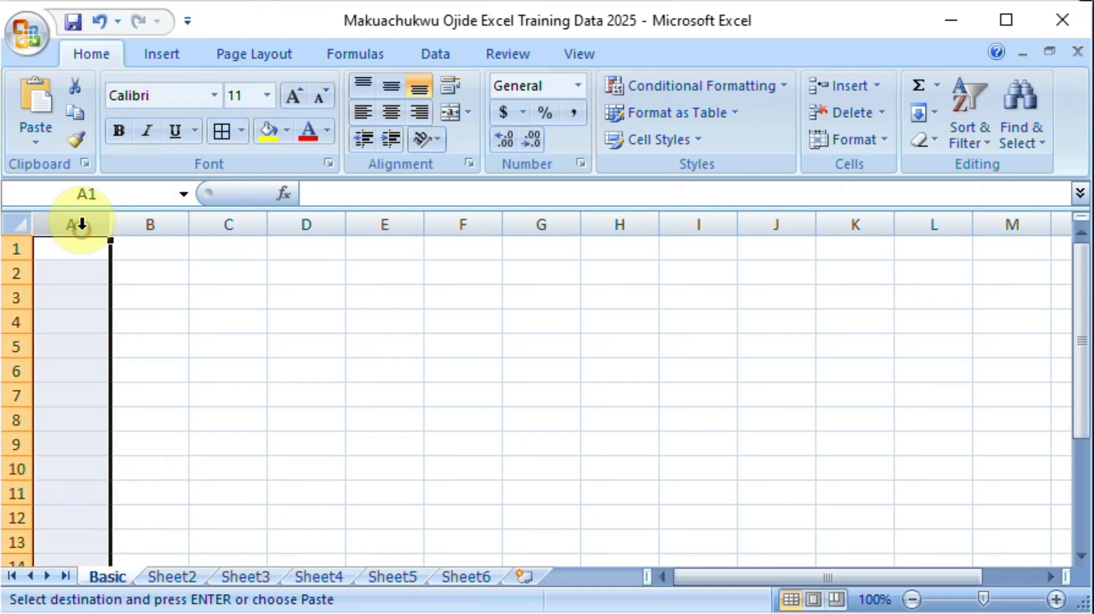
{"action": "left_click", "coordinate": [145, 225]}
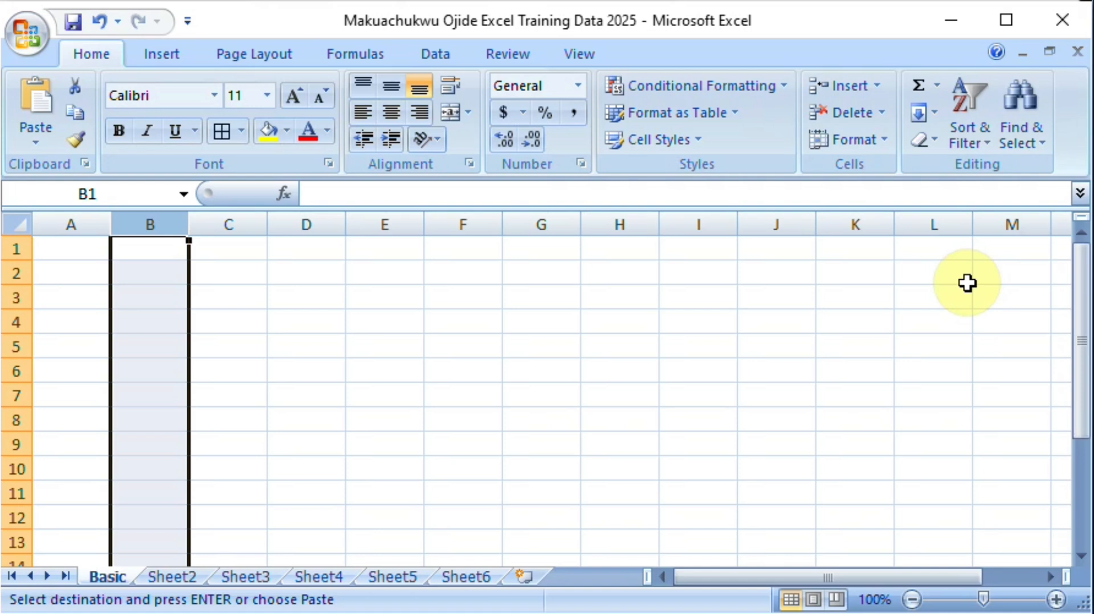
{"action": "left_click", "coordinate": [13, 250]}
{"action": "left_click", "coordinate": [13, 275]}
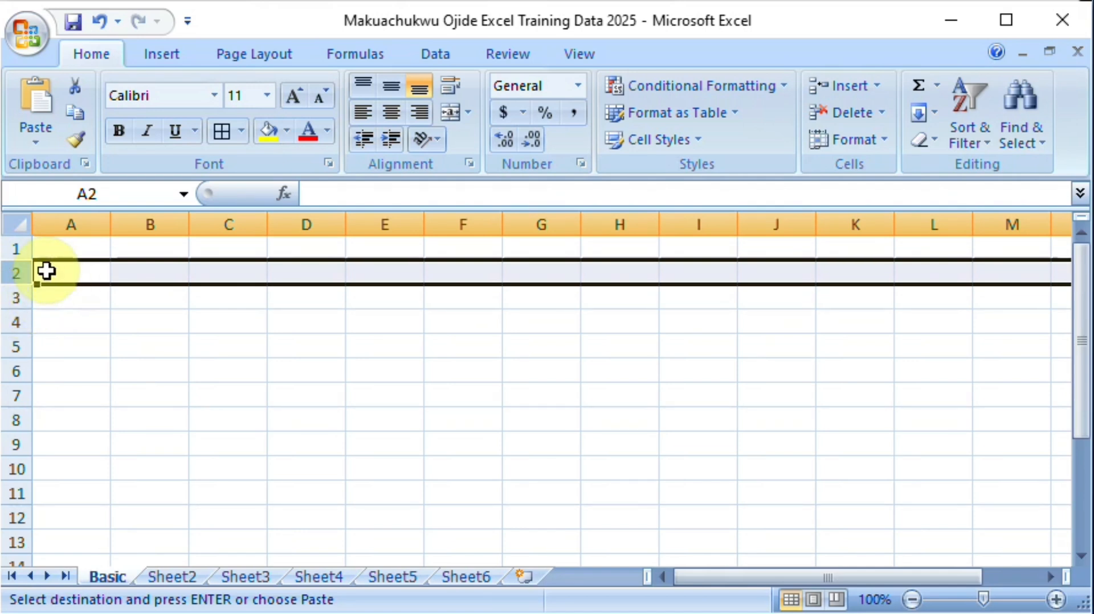
{"action": "left_click", "coordinate": [148, 217]}
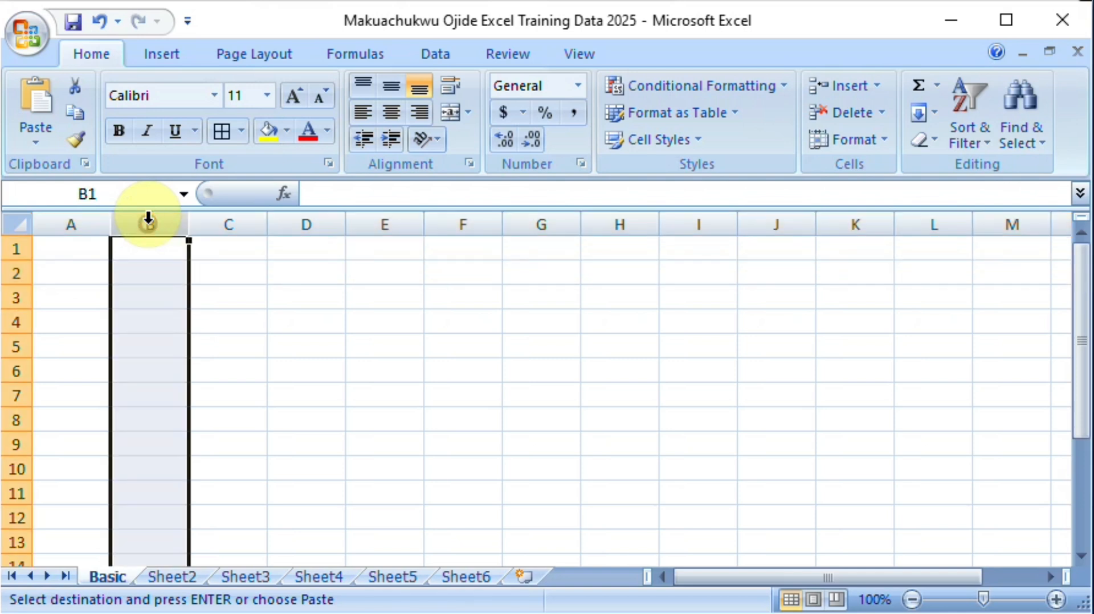
Step: Select the single cells B2, B3 and A1 one after another
{"action": "left_click", "coordinate": [143, 277]}
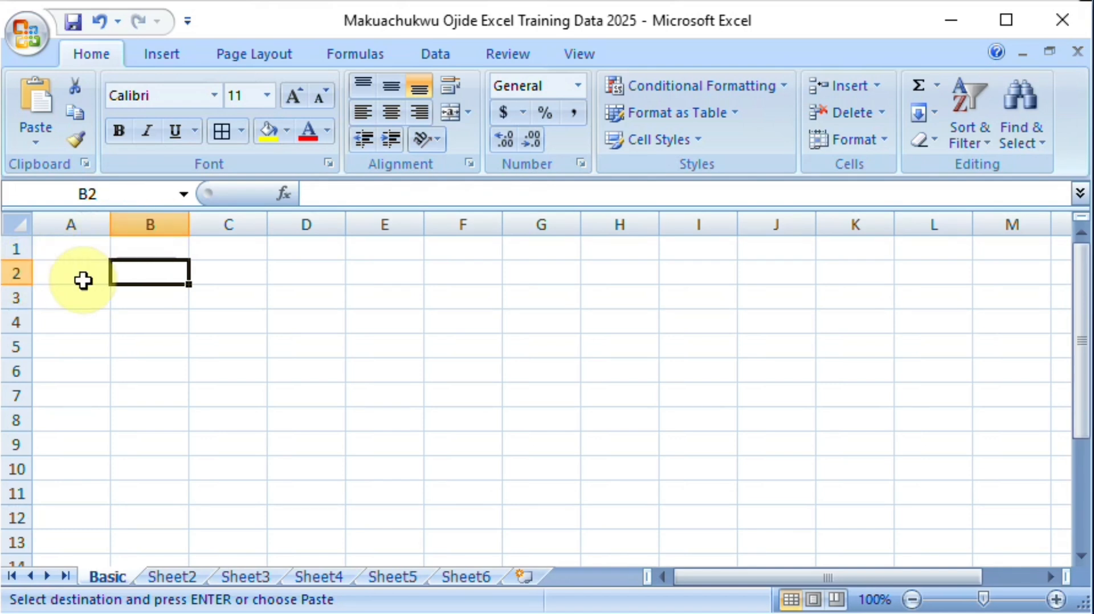
{"action": "left_click", "coordinate": [147, 298]}
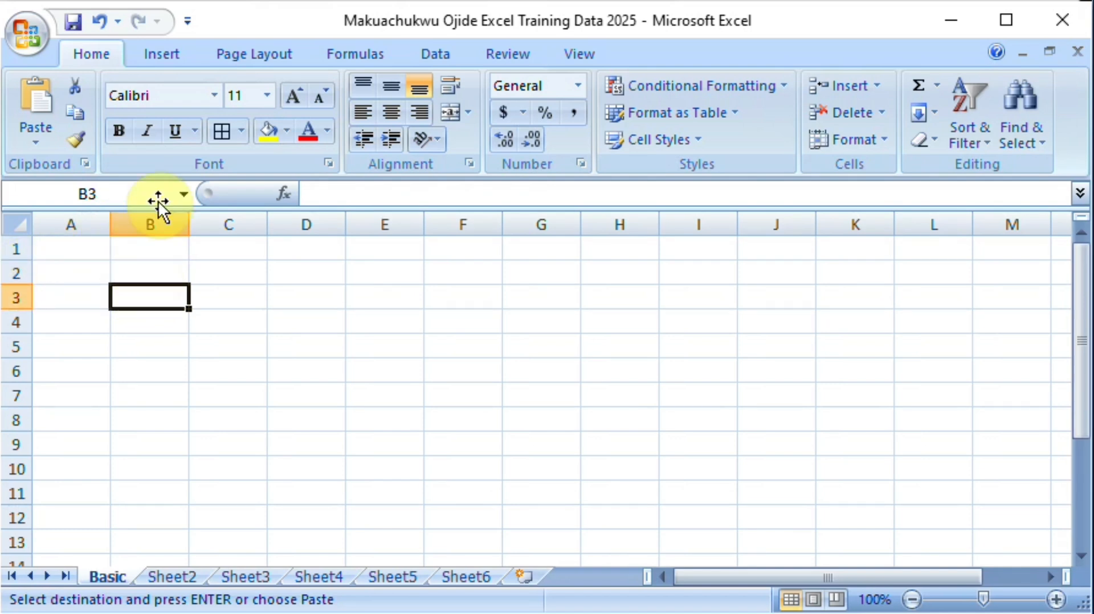
{"action": "left_click", "coordinate": [78, 249]}
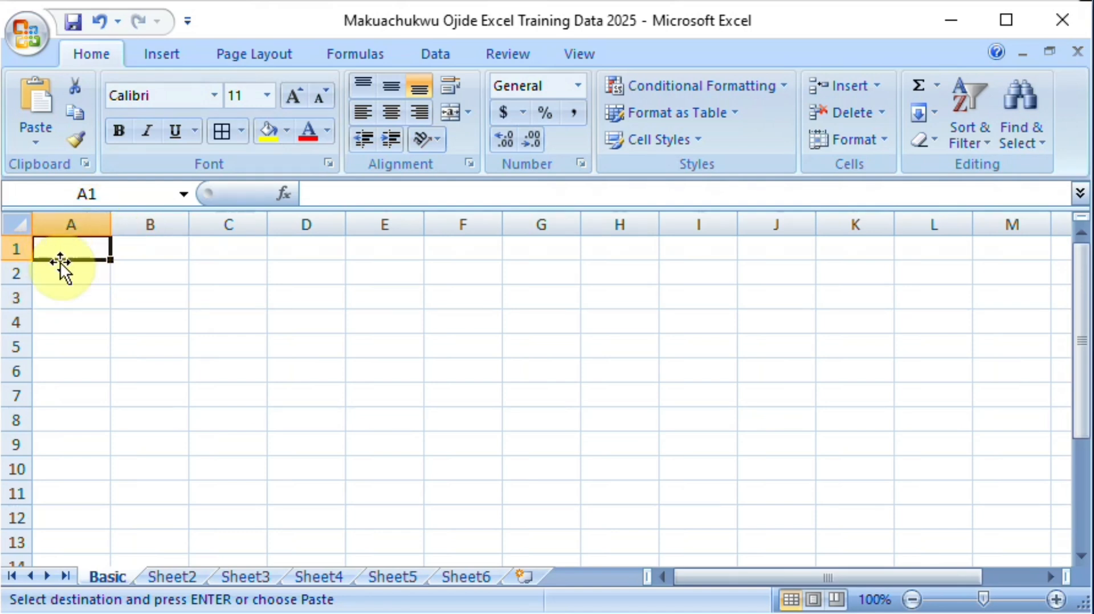
Step: Select the cell range B2:I10, starting from cell B2
{"action": "left_click", "coordinate": [150, 276]}
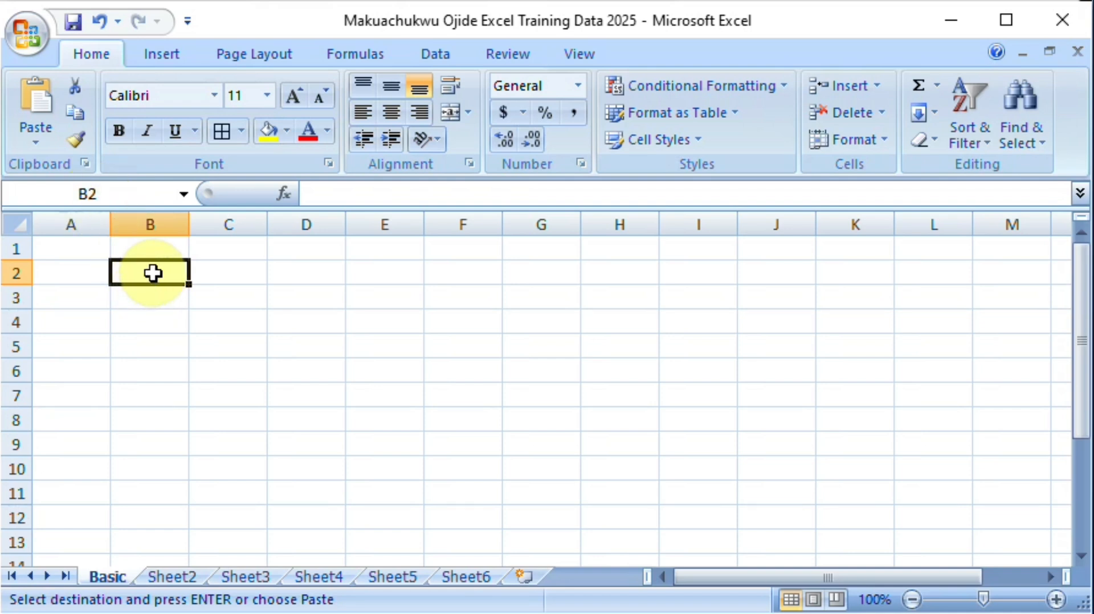
{"action": "left_click_drag", "start_coordinate": [152, 274], "coordinate": [677, 265]}
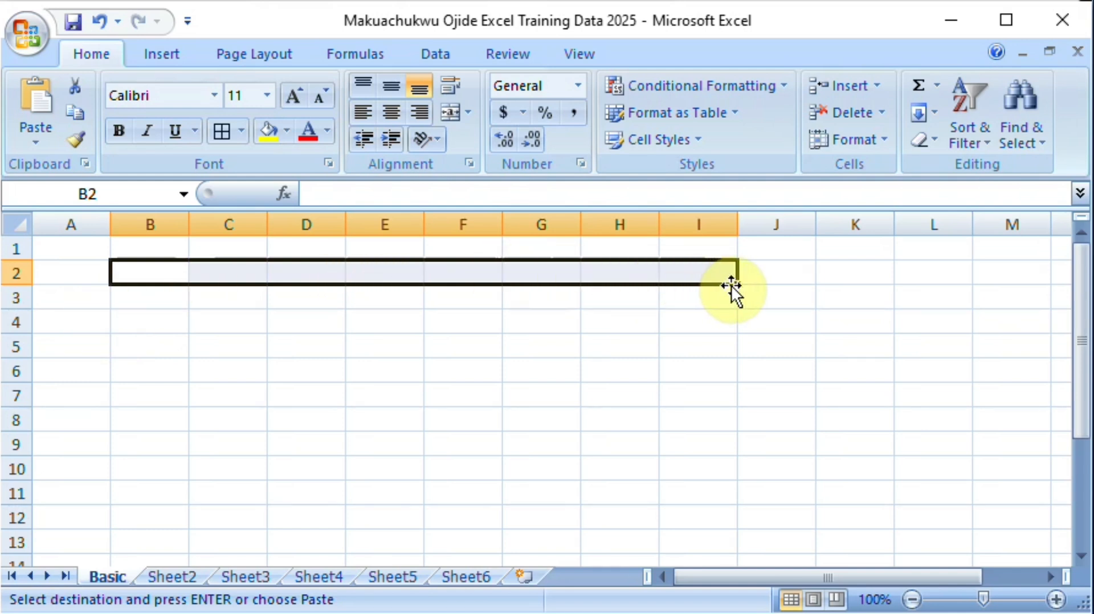
{"action": "left_click_drag", "start_coordinate": [735, 286], "coordinate": [730, 491]}
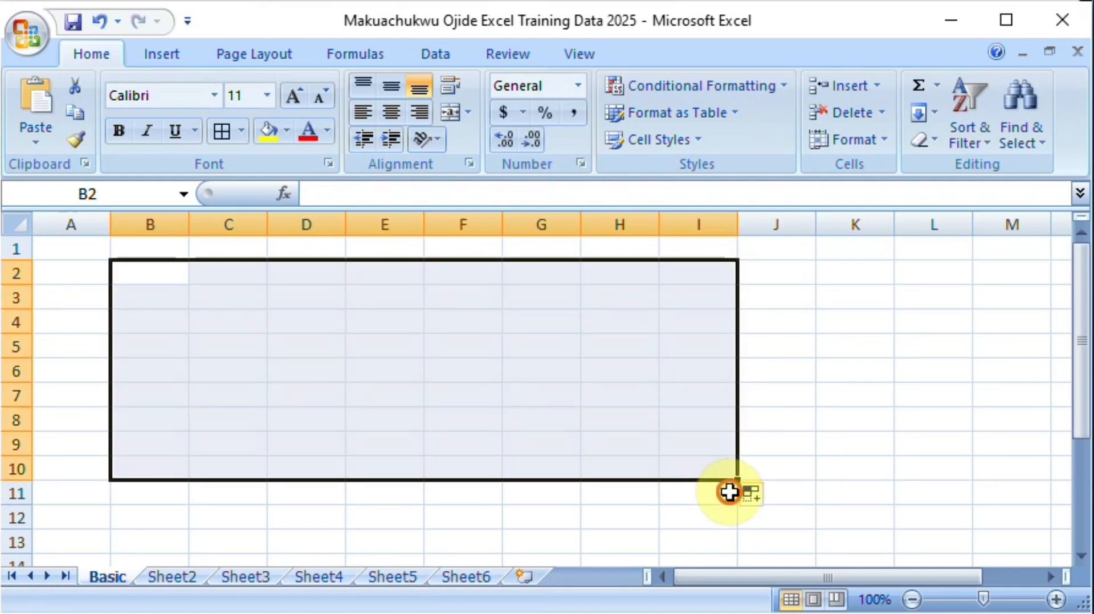
{"action": "left_click", "coordinate": [729, 492]}
{"action": "left_click_drag", "start_coordinate": [134, 274], "coordinate": [694, 475]}
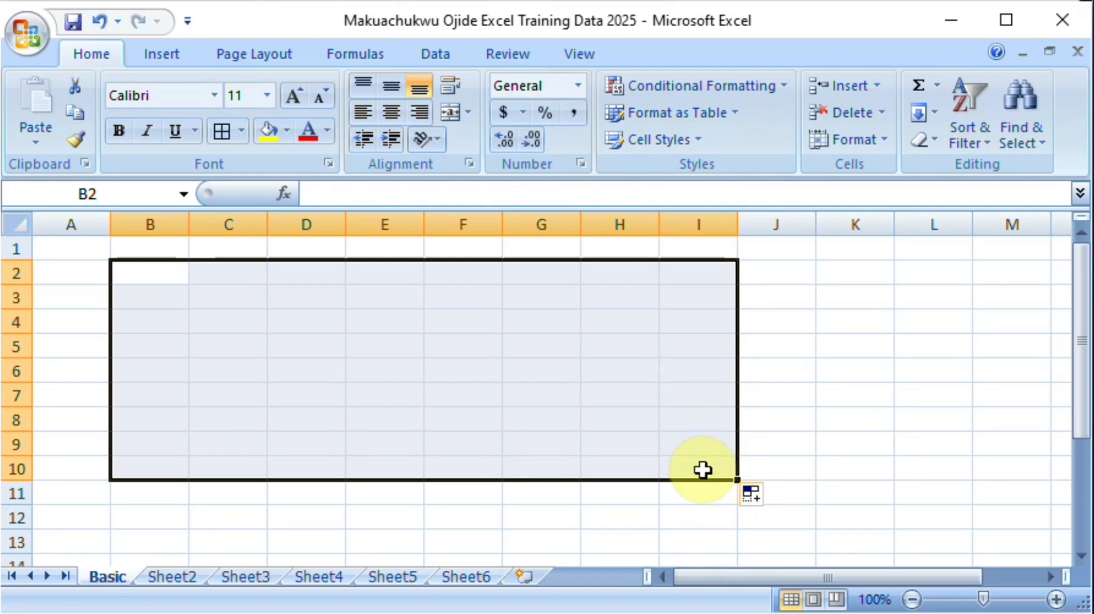
Step: Enter the range reference B2:I10 as text in cell G12
{"action": "left_click", "coordinate": [531, 519]}
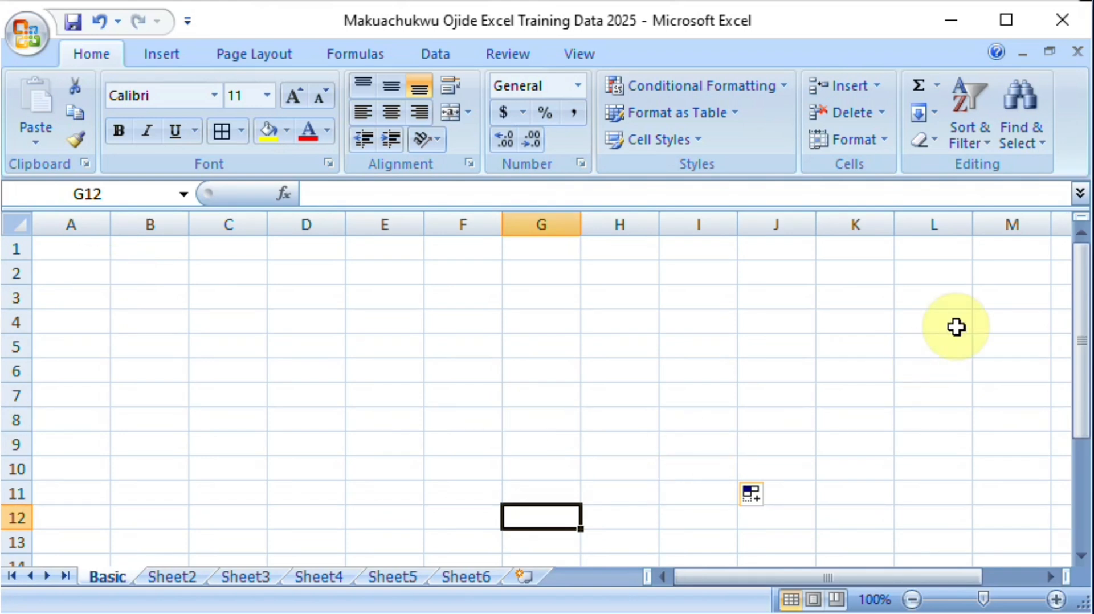
{"action": "type", "text": "B2"}
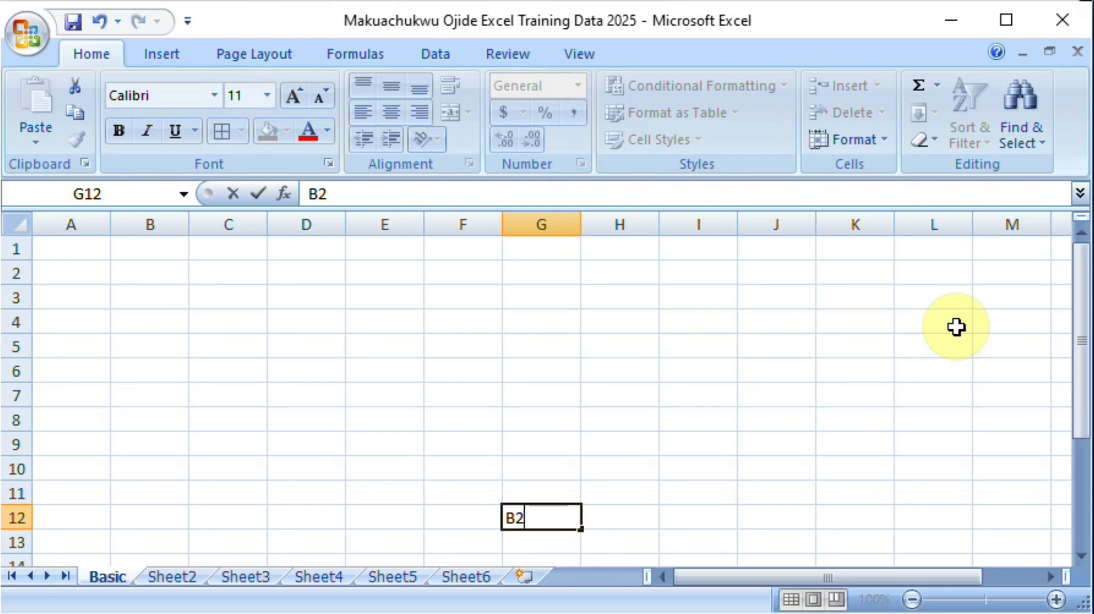
{"action": "type", "text": ":I10"}
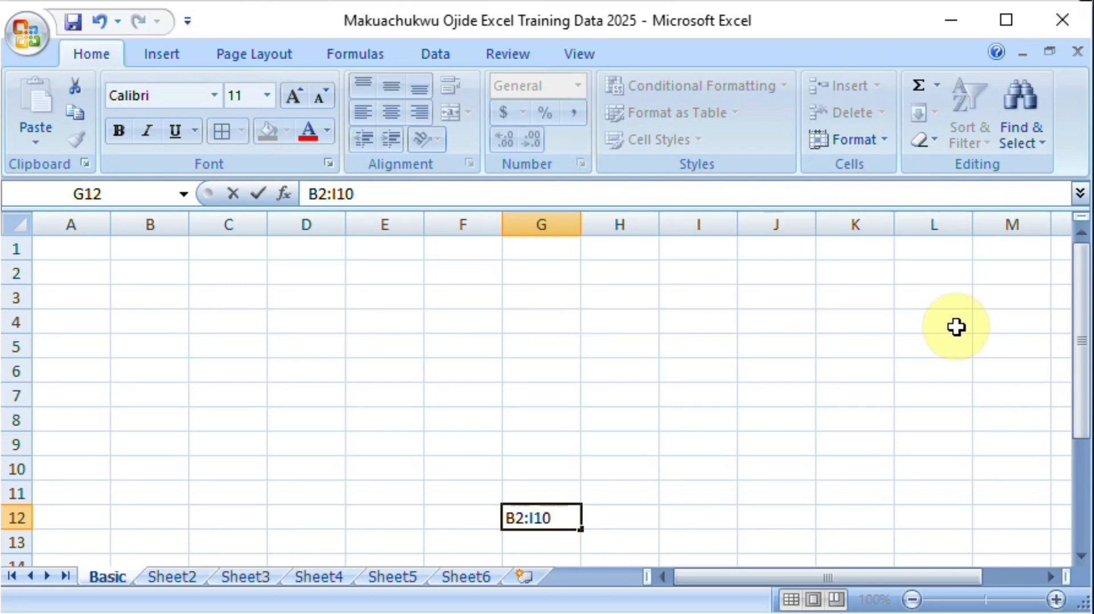
{"action": "key", "text": "Return"}
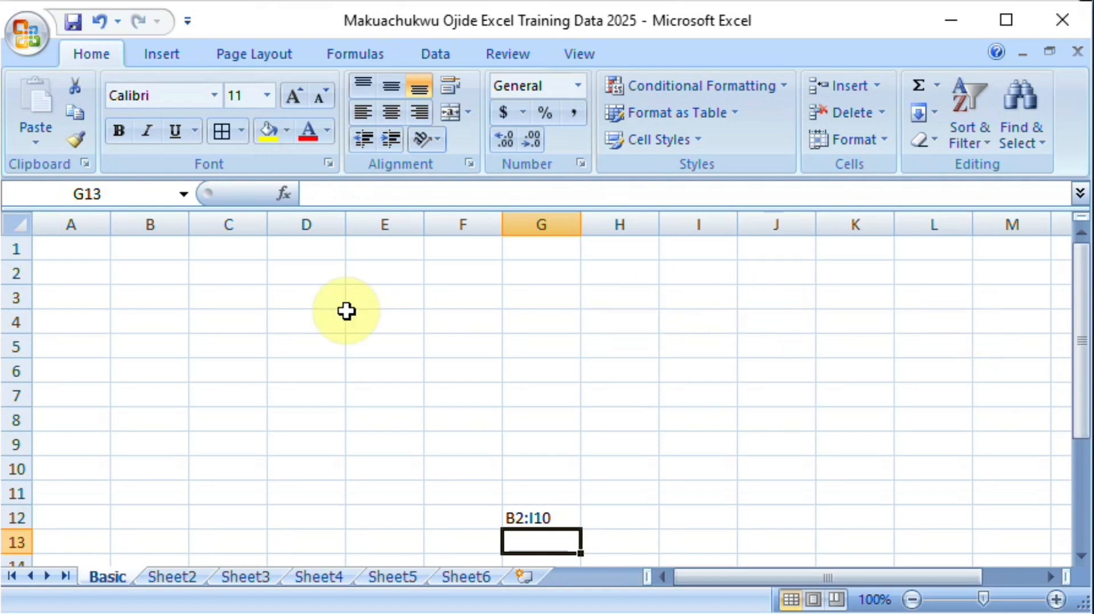
Step: Select the range B2:I10 and view its alignment settings in Format Cells without changing them
{"action": "left_click_drag", "start_coordinate": [156, 273], "coordinate": [680, 480]}
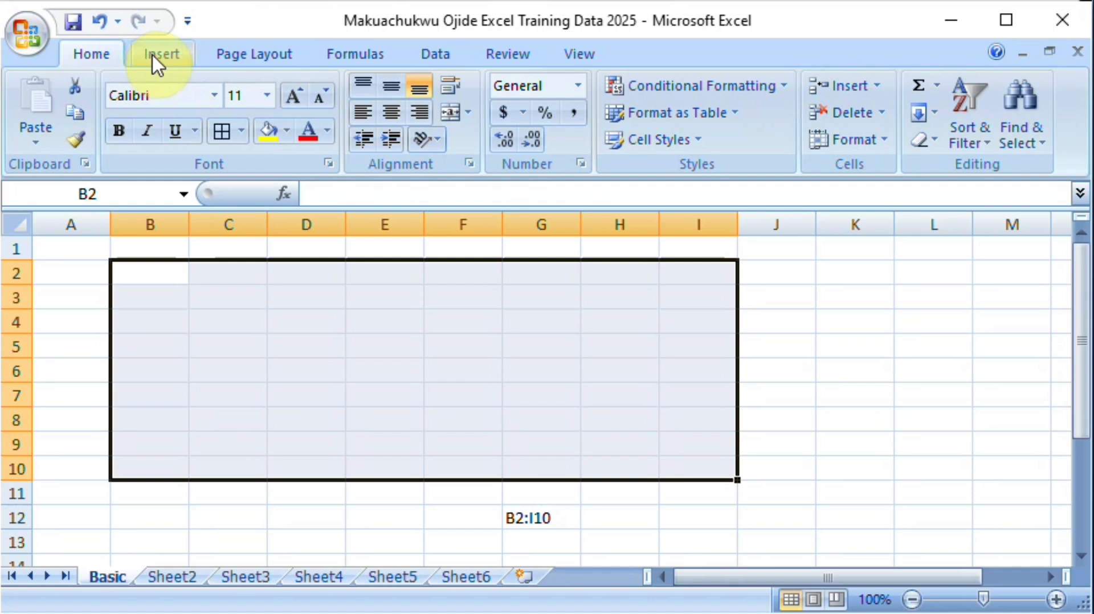
{"action": "left_click", "coordinate": [81, 56]}
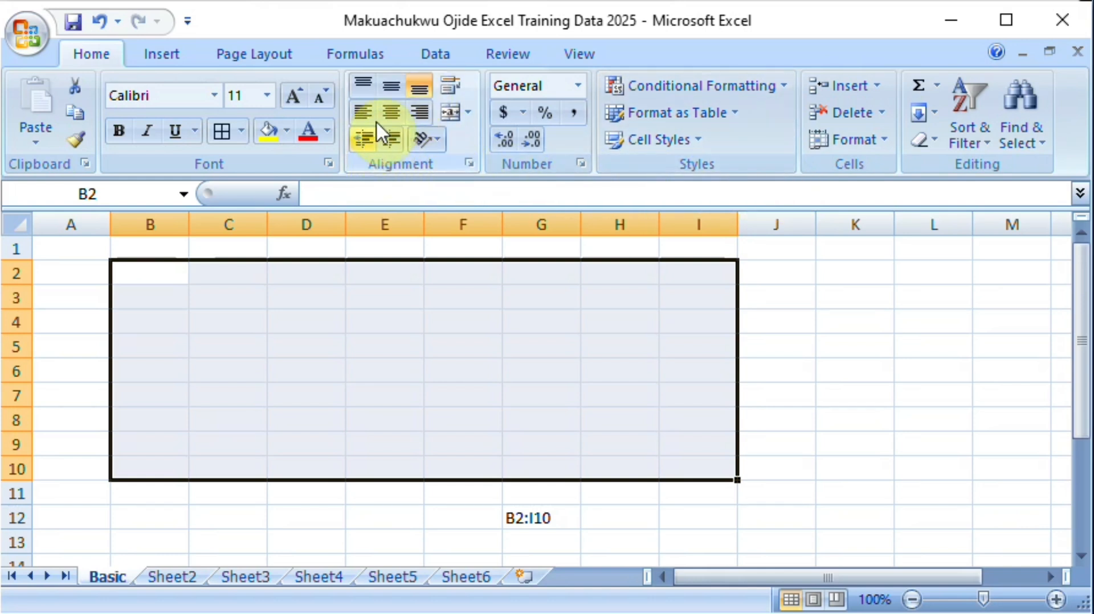
{"action": "left_click", "coordinate": [470, 165]}
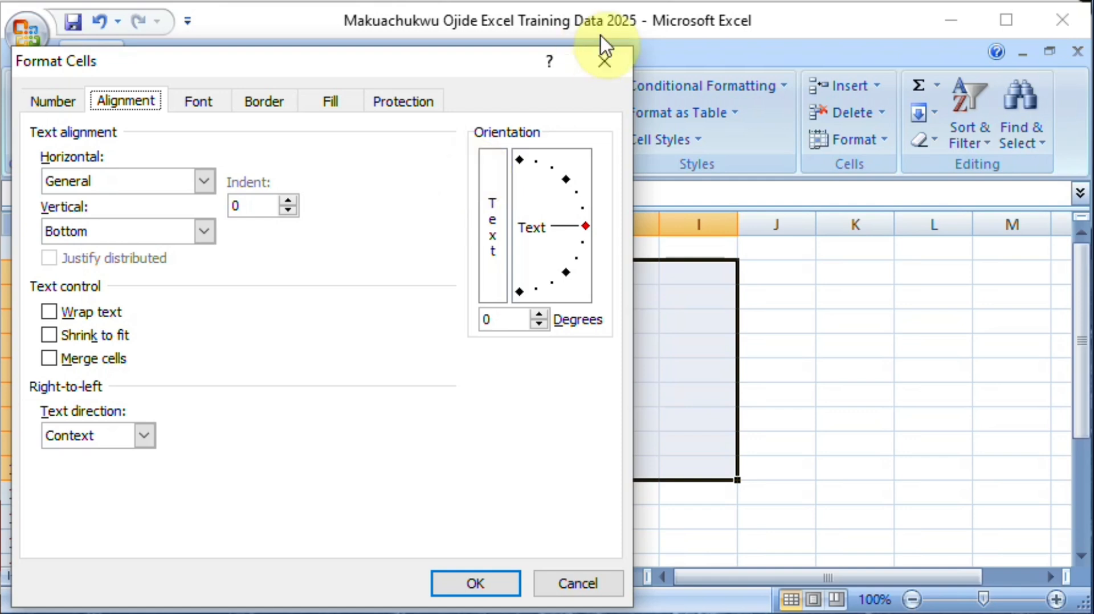
{"action": "left_click", "coordinate": [603, 63]}
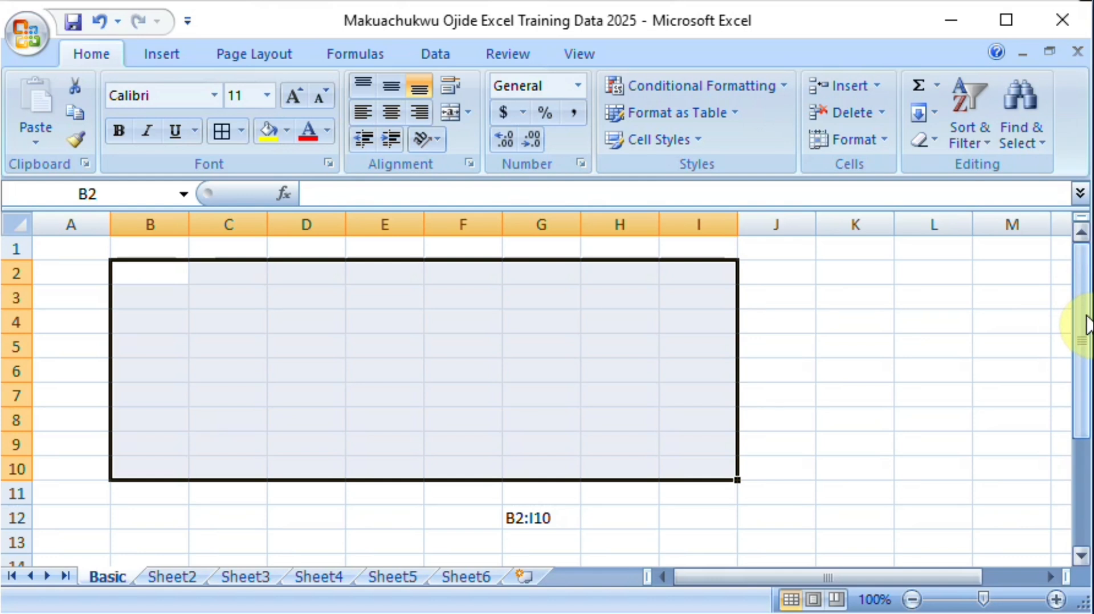
{"action": "left_click_drag", "start_coordinate": [1087, 325], "coordinate": [1088, 242]}
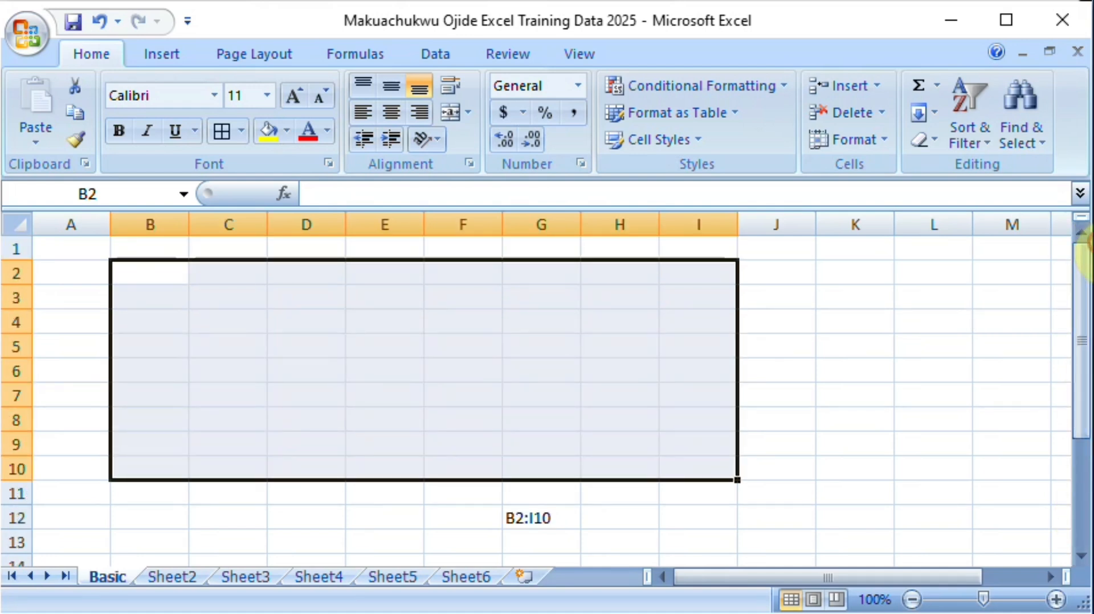
{"action": "left_click_drag", "start_coordinate": [775, 576], "coordinate": [843, 581]}
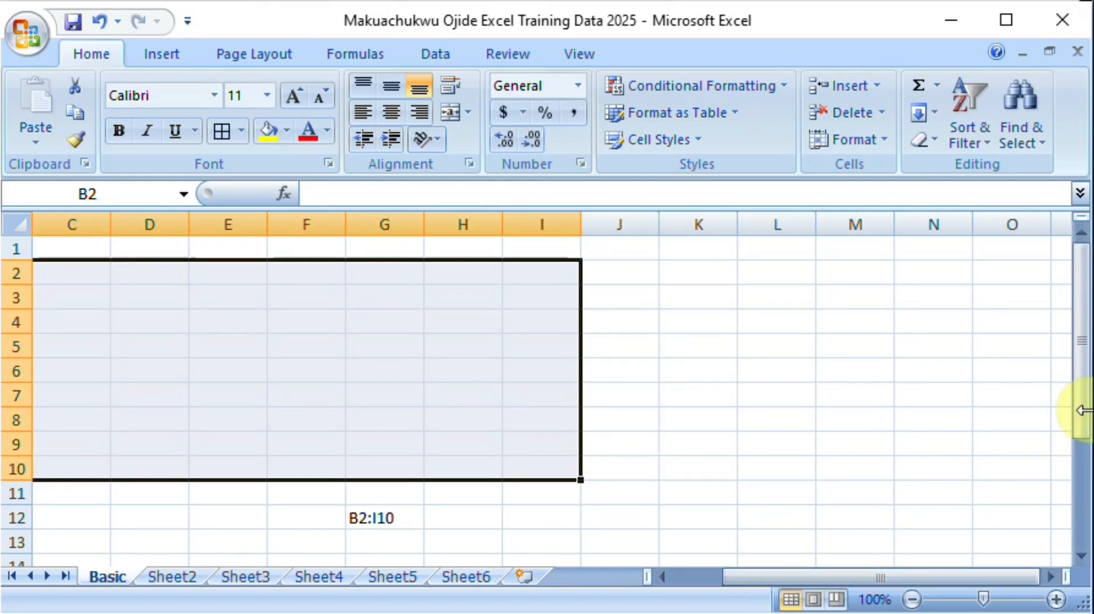
{"action": "left_click_drag", "start_coordinate": [1081, 410], "coordinate": [1084, 497]}
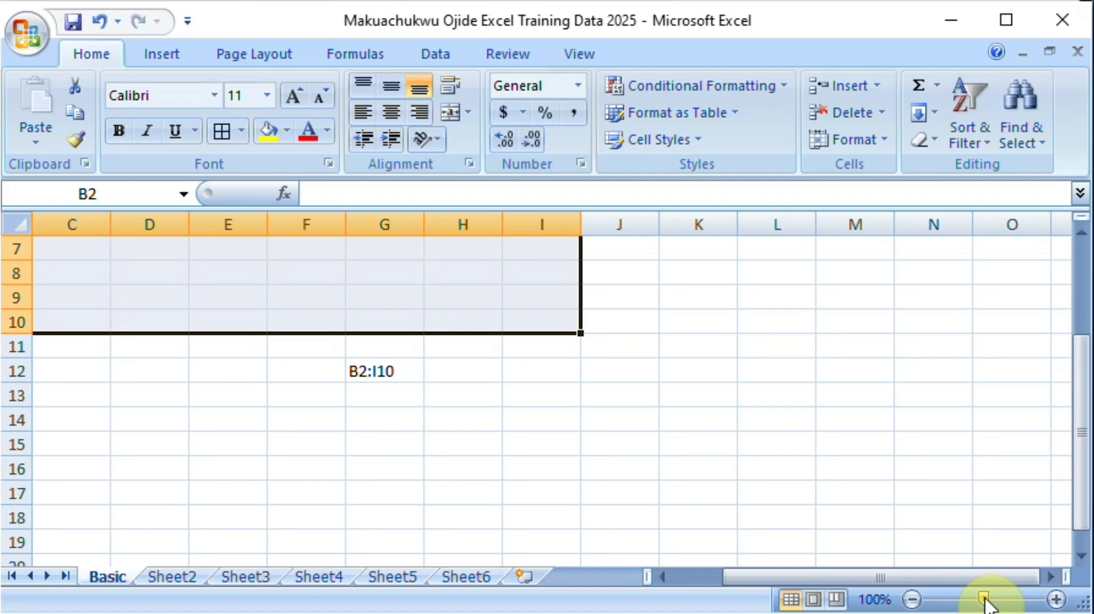
Step: Zoom the Basic worksheet out to 60%
{"action": "left_click", "coordinate": [913, 598]}
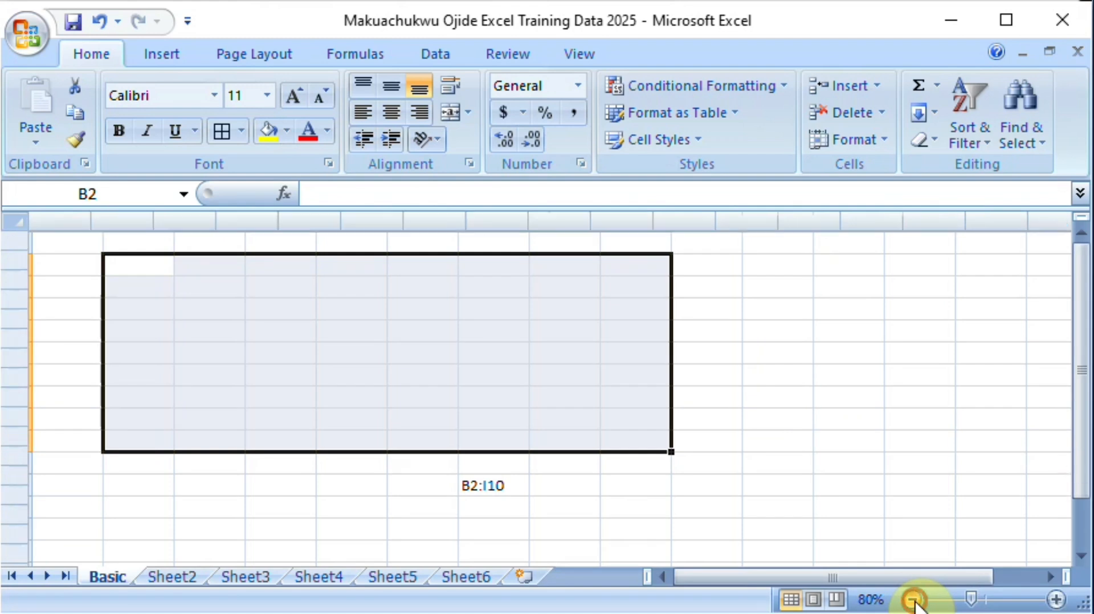
{"action": "left_click", "coordinate": [913, 599]}
{"action": "left_click", "coordinate": [913, 599]}
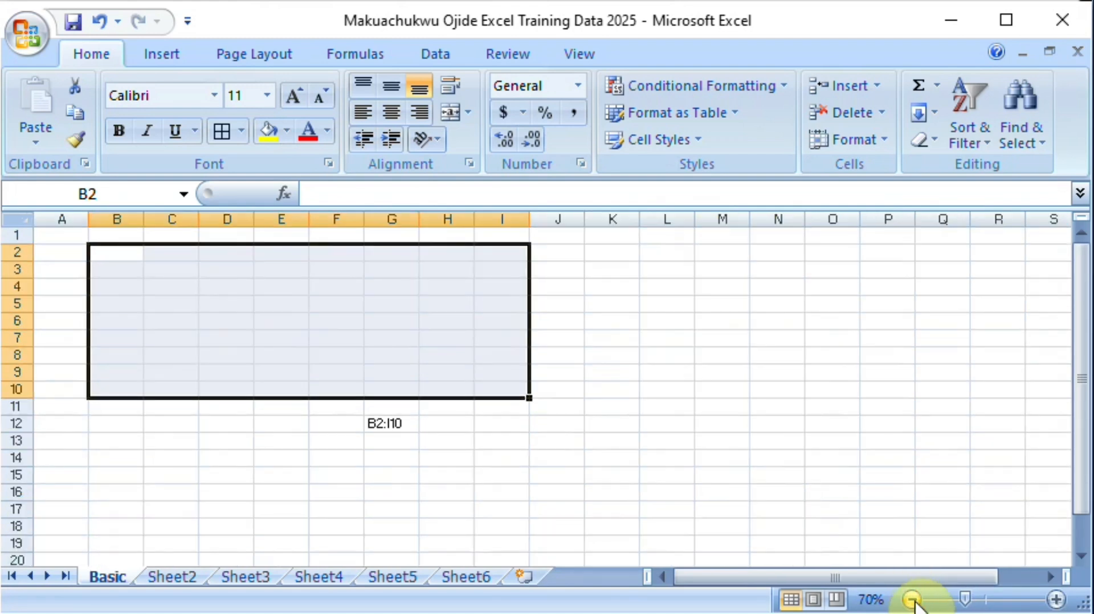
{"action": "left_click", "coordinate": [913, 599]}
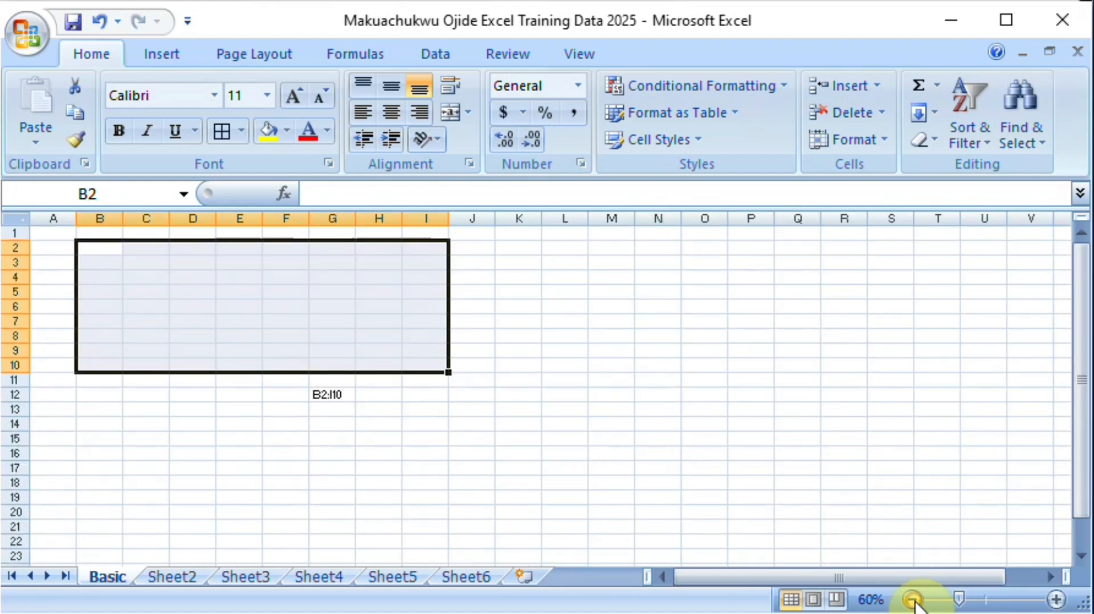
Step: Zoom the Basic worksheet in to 120% and select cell B2
{"action": "left_click", "coordinate": [1055, 599]}
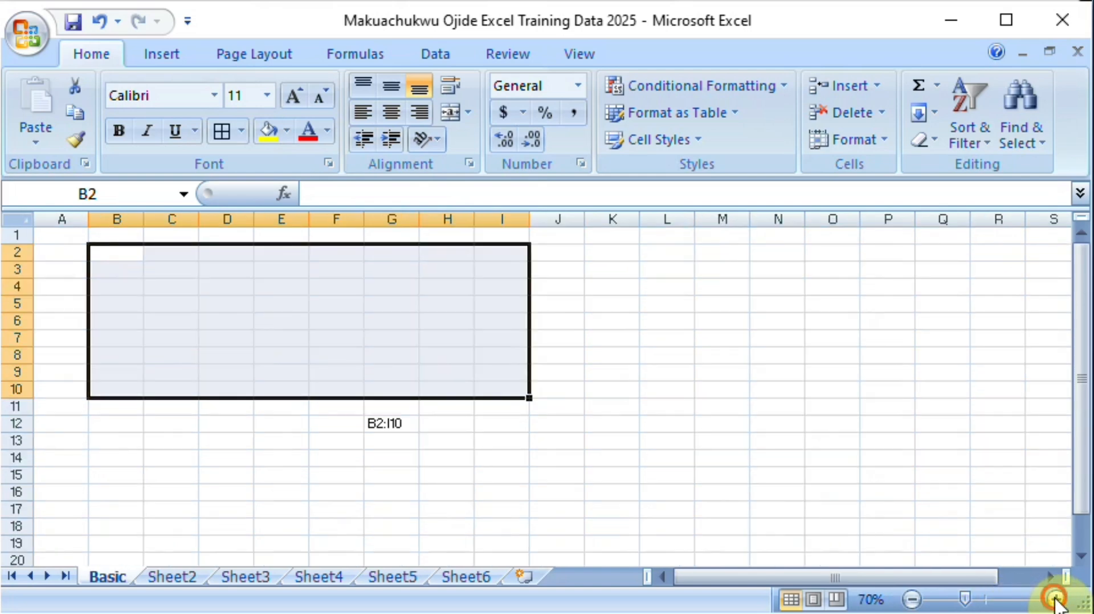
{"action": "left_click", "coordinate": [1055, 600]}
{"action": "left_click", "coordinate": [1055, 599]}
{"action": "left_click", "coordinate": [1055, 599]}
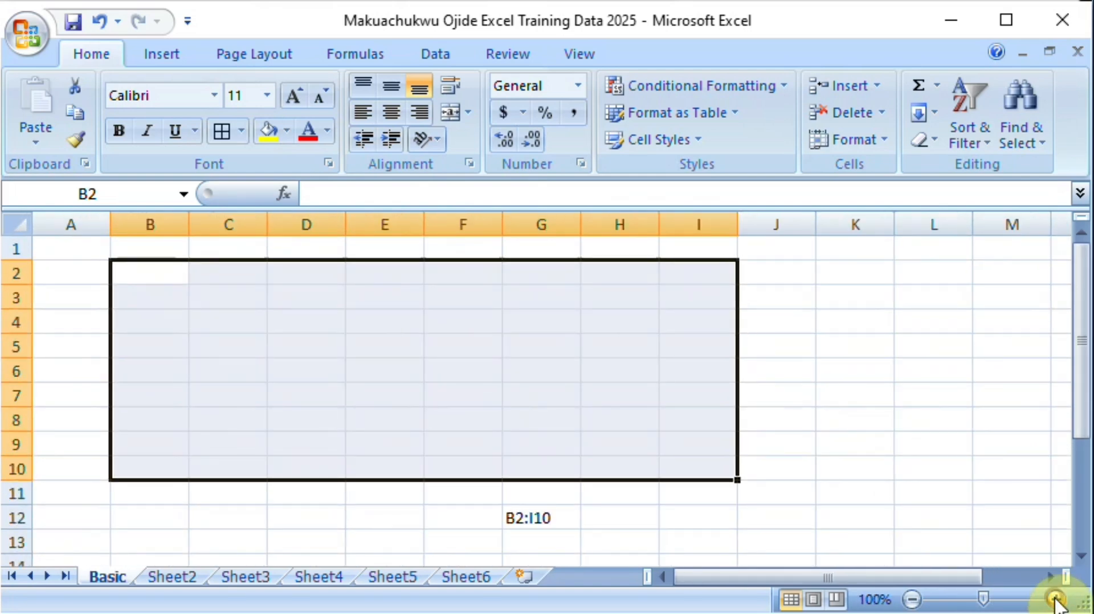
{"action": "left_click", "coordinate": [1055, 599]}
{"action": "left_click", "coordinate": [1056, 600]}
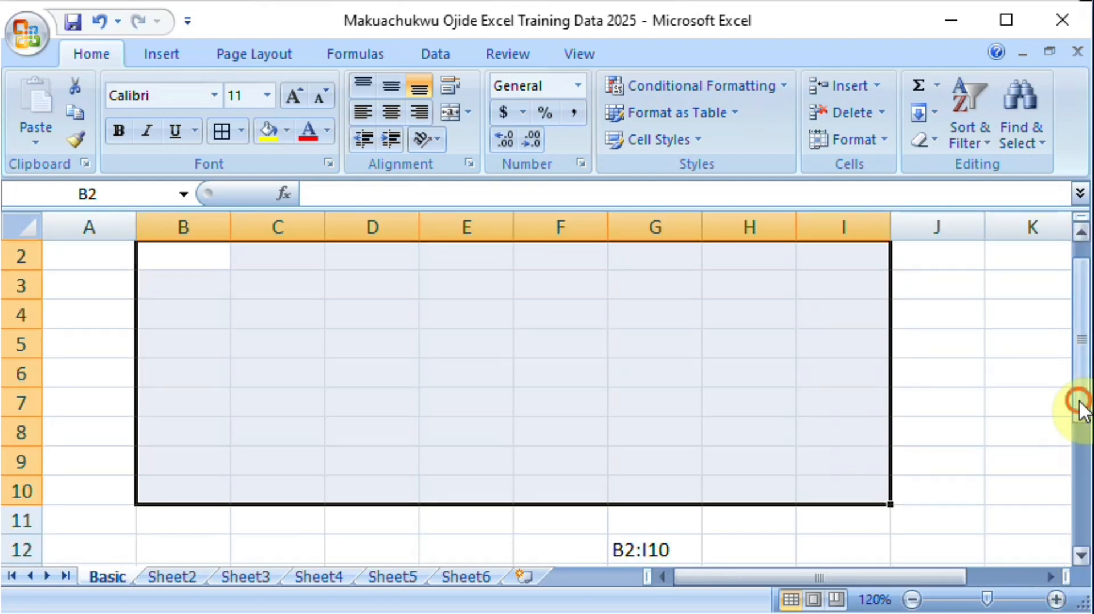
{"action": "left_click_drag", "start_coordinate": [1081, 409], "coordinate": [1083, 359]}
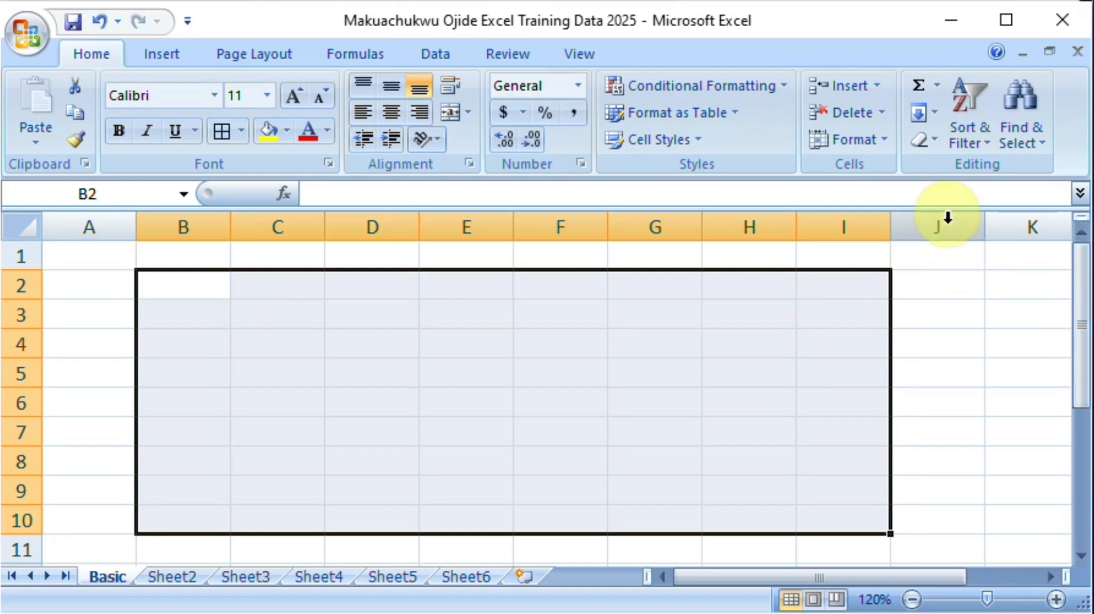
{"action": "left_click", "coordinate": [212, 290]}
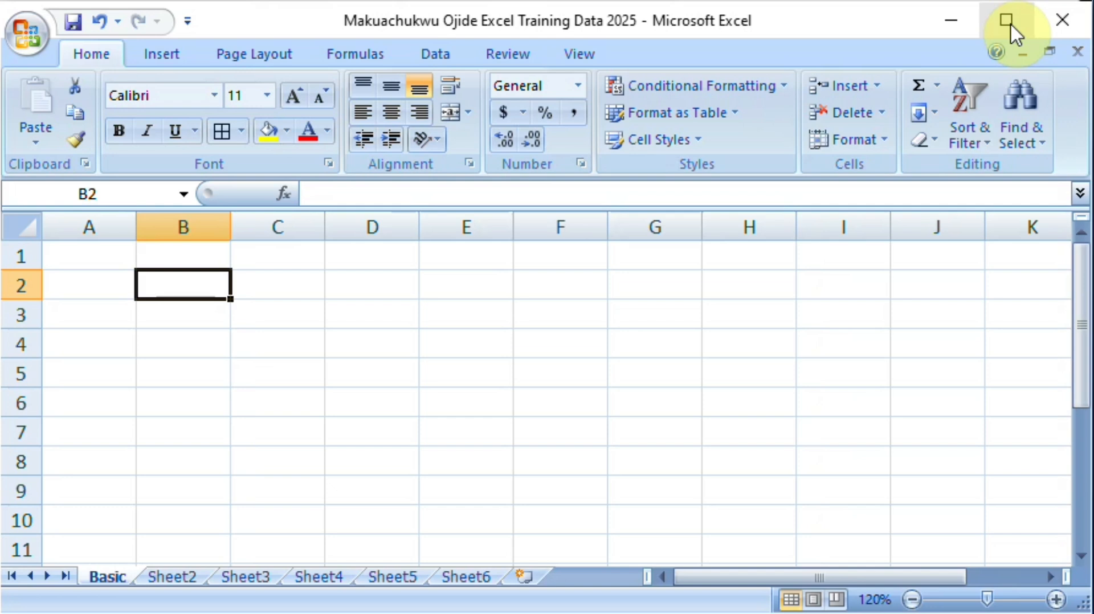
Step: Place the cursor in the formula bar for cell B2 and for cell D2 without entering anything
{"action": "left_click", "coordinate": [322, 193]}
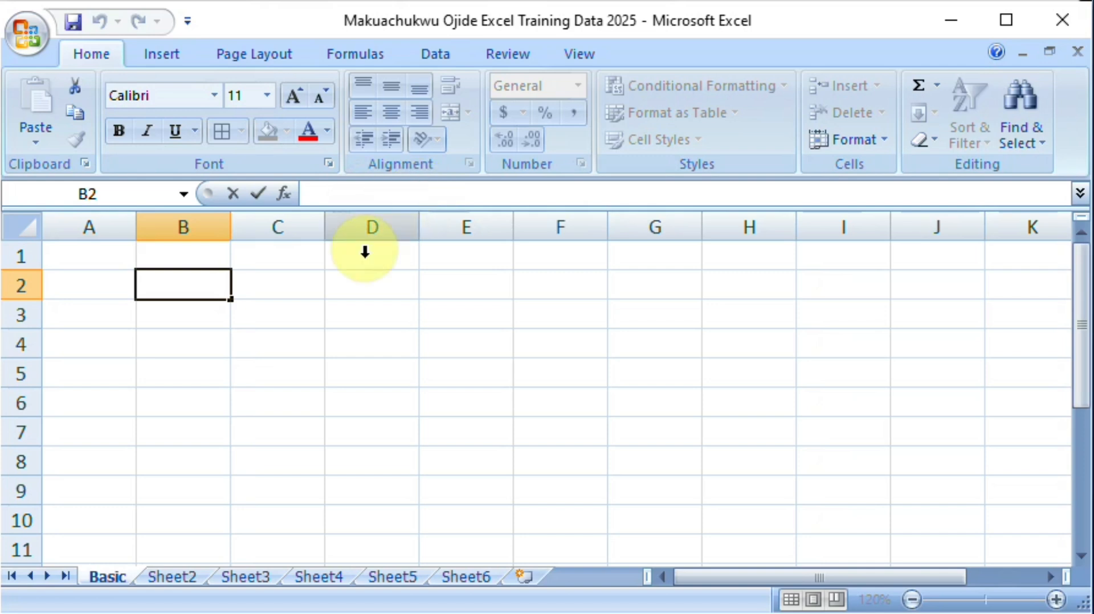
{"action": "left_click", "coordinate": [344, 288]}
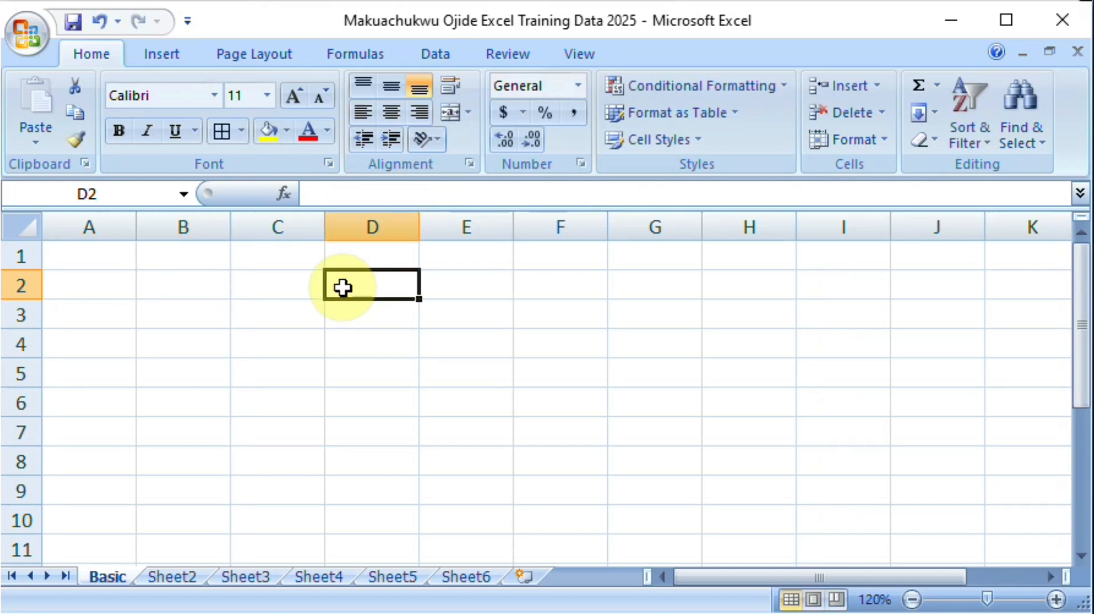
{"action": "left_click", "coordinate": [343, 194]}
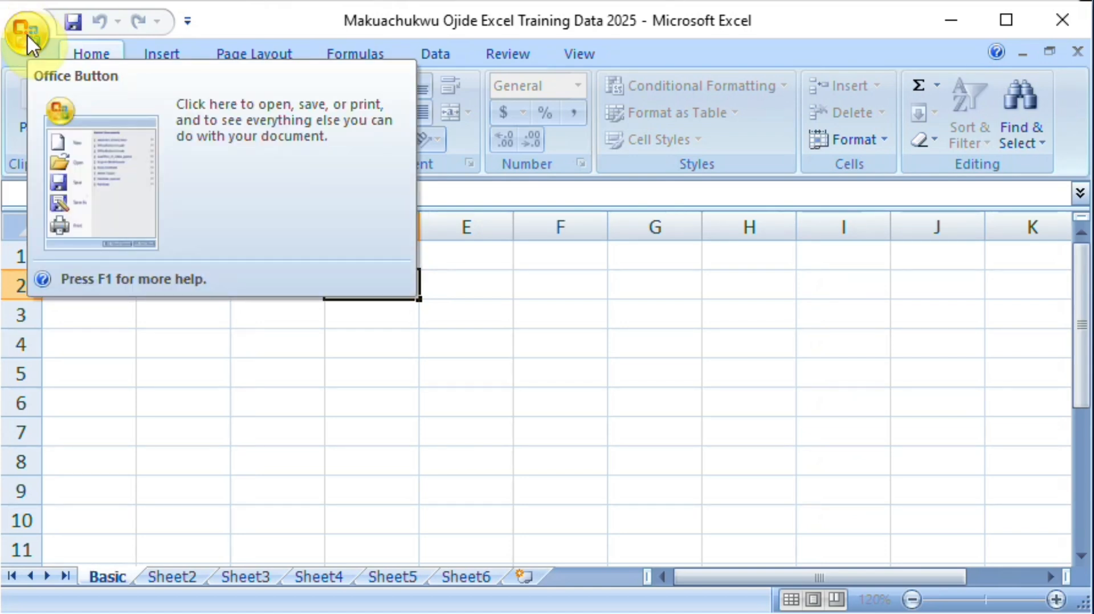
Step: Save the workbook with Save As in the Excel for Beginners folder as an Excel Workbook, keeping its name and replacing the existing file
{"action": "left_click", "coordinate": [27, 33]}
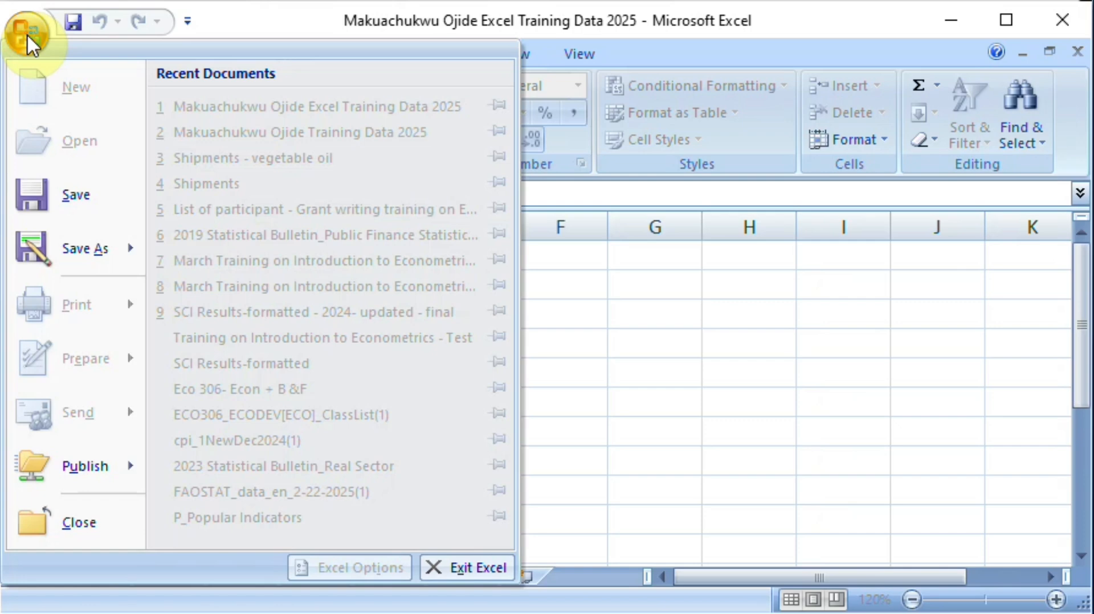
{"action": "mouse_move", "coordinate": [60, 268]}
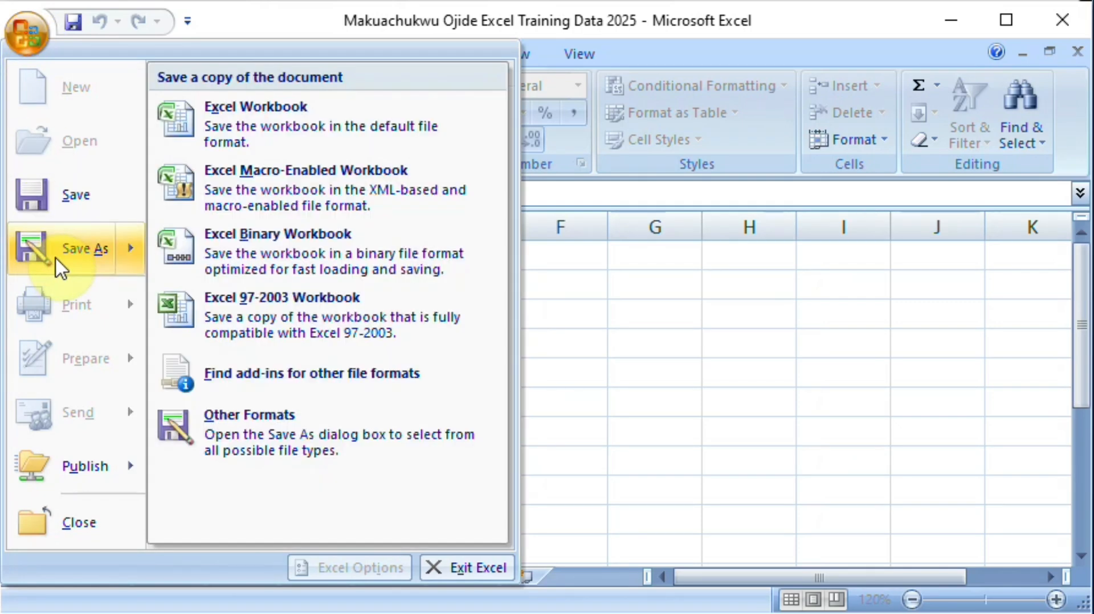
{"action": "left_click", "coordinate": [57, 263]}
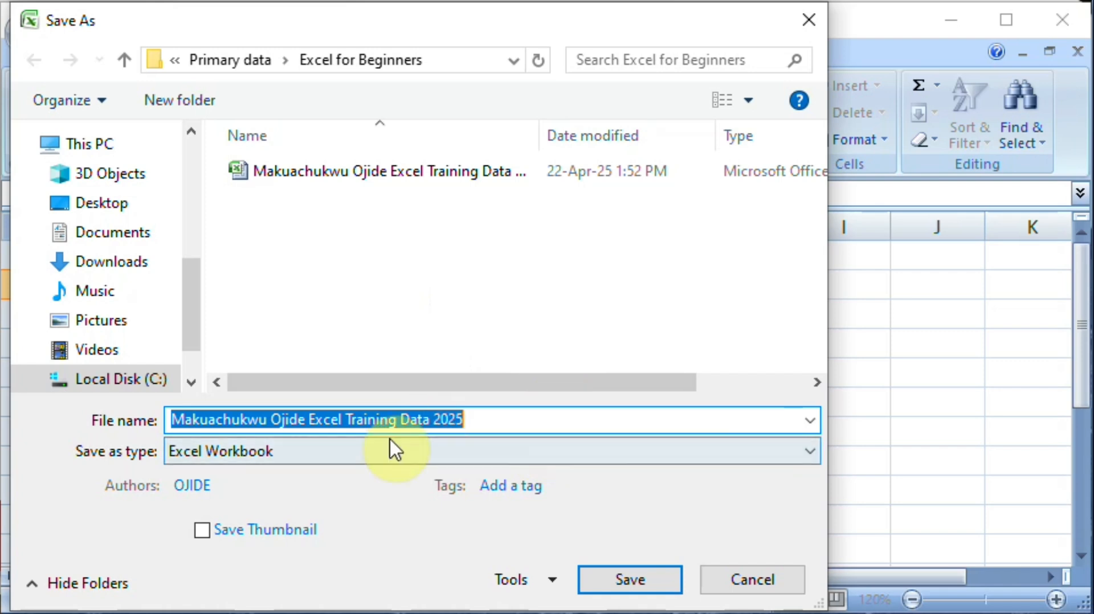
{"action": "left_click", "coordinate": [647, 579]}
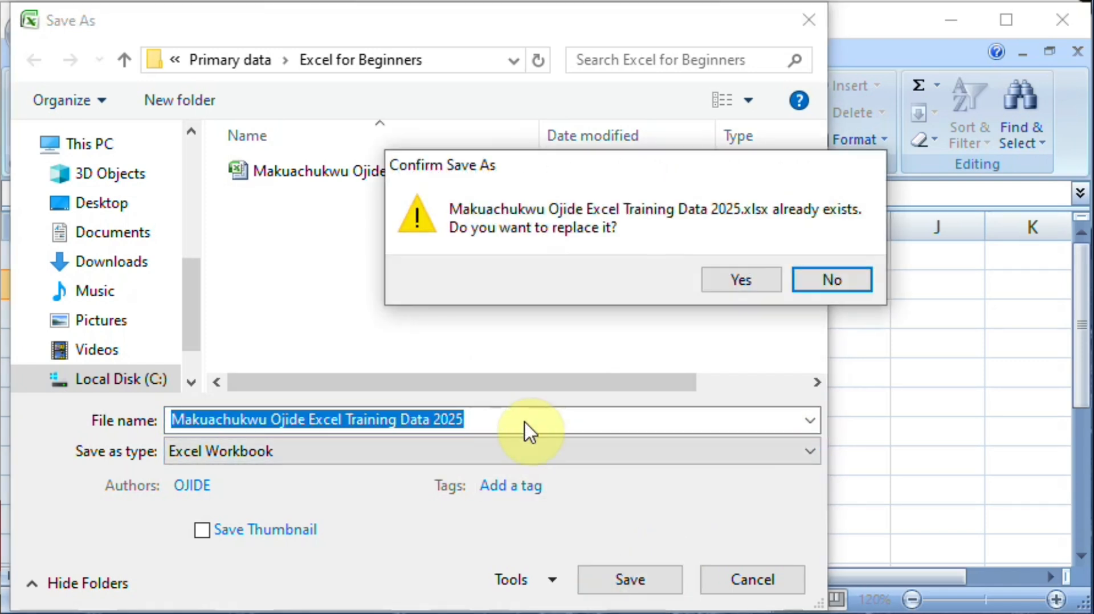
{"action": "left_click", "coordinate": [742, 281]}
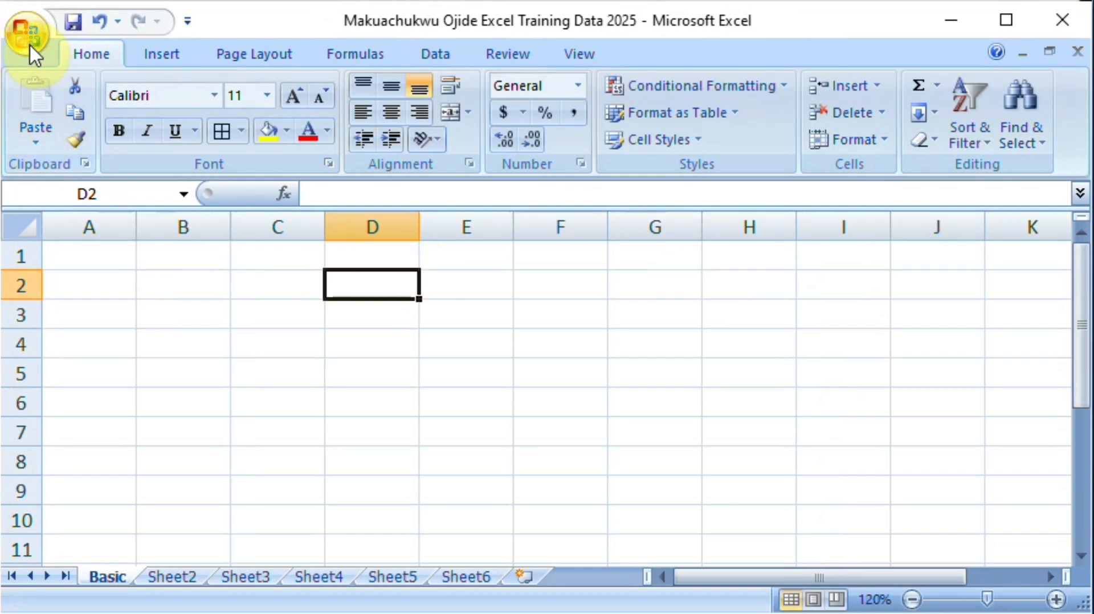
Step: Save the workbook again under its current name and location
{"action": "left_click", "coordinate": [74, 28]}
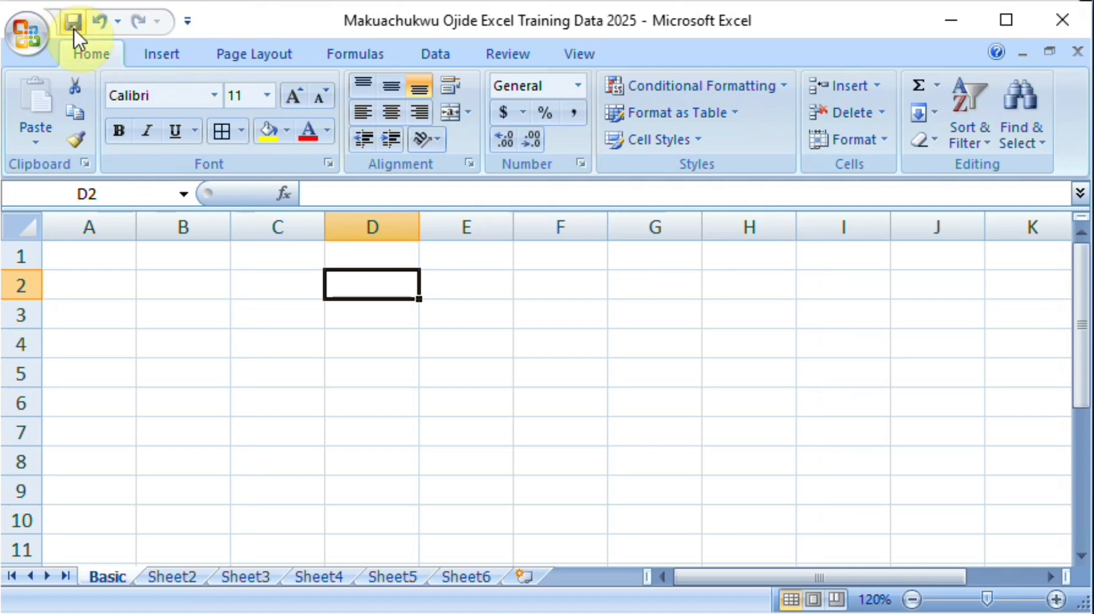
{"action": "left_click", "coordinate": [25, 35]}
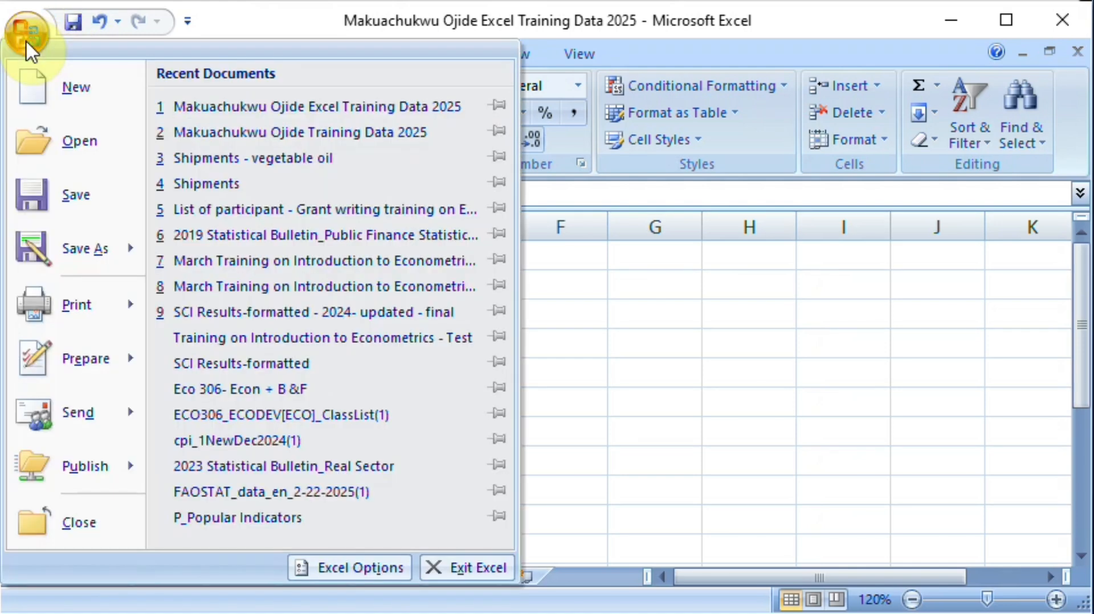
{"action": "left_click", "coordinate": [67, 188]}
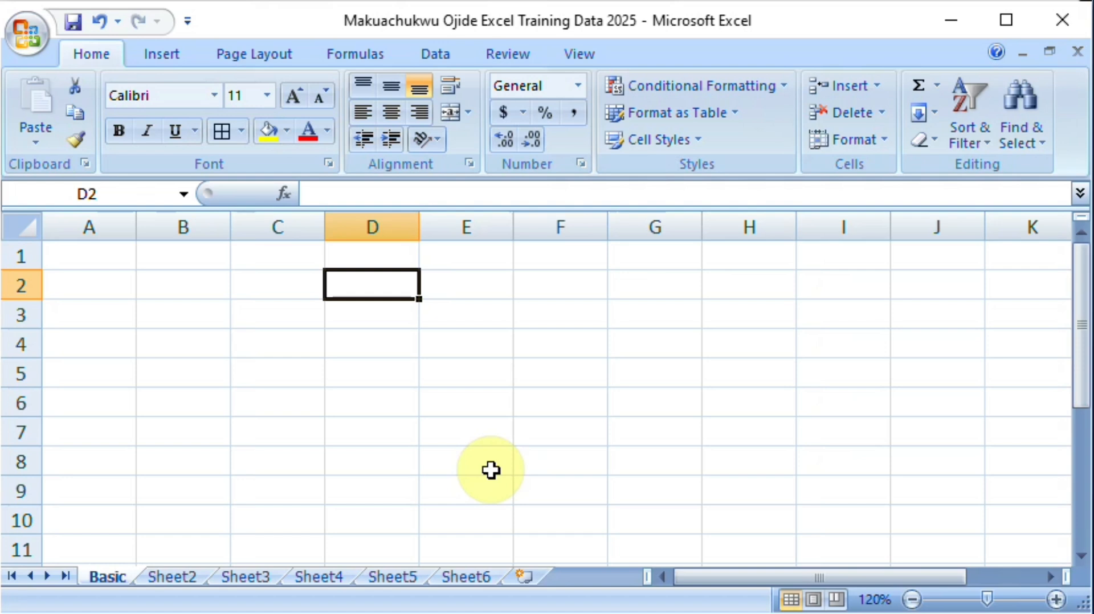
Step: Enter the first person's name in cell A1 of the Basic worksheet
{"action": "left_click", "coordinate": [102, 256]}
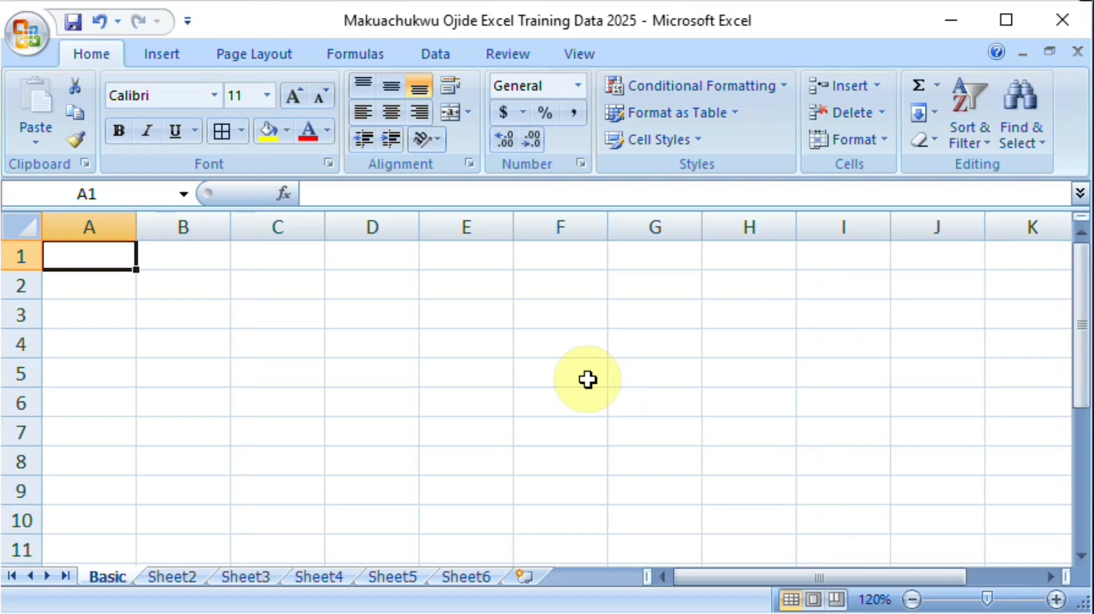
{"action": "type", "text": "Tun"}
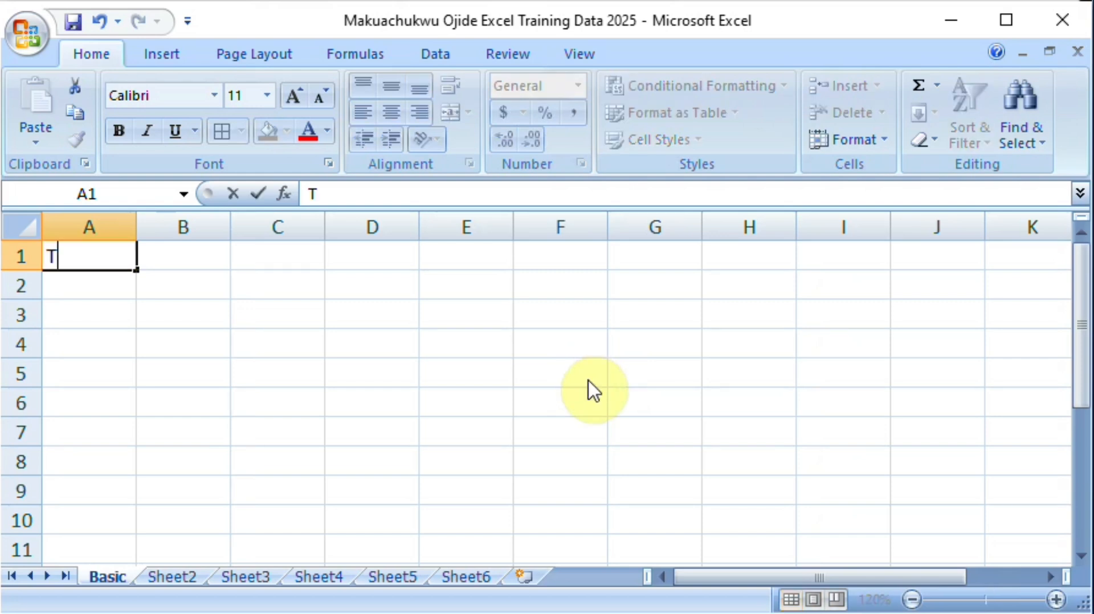
{"action": "key", "text": "BackSpace"}
{"action": "key", "text": "BackSpace"}
{"action": "key", "text": "BackSpace"}
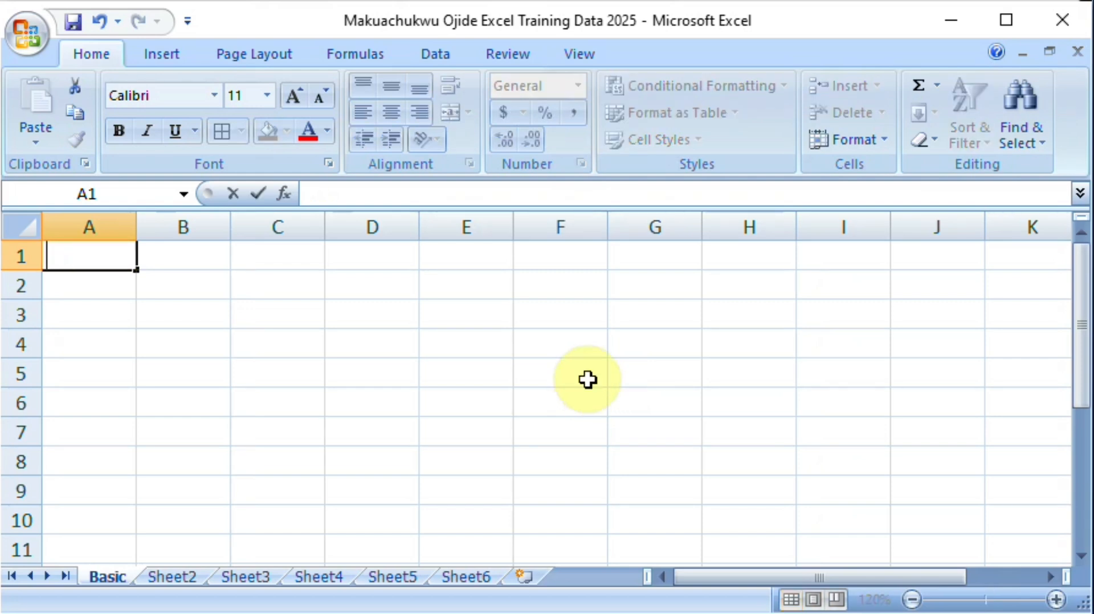
{"action": "type", "text": "Obi"}
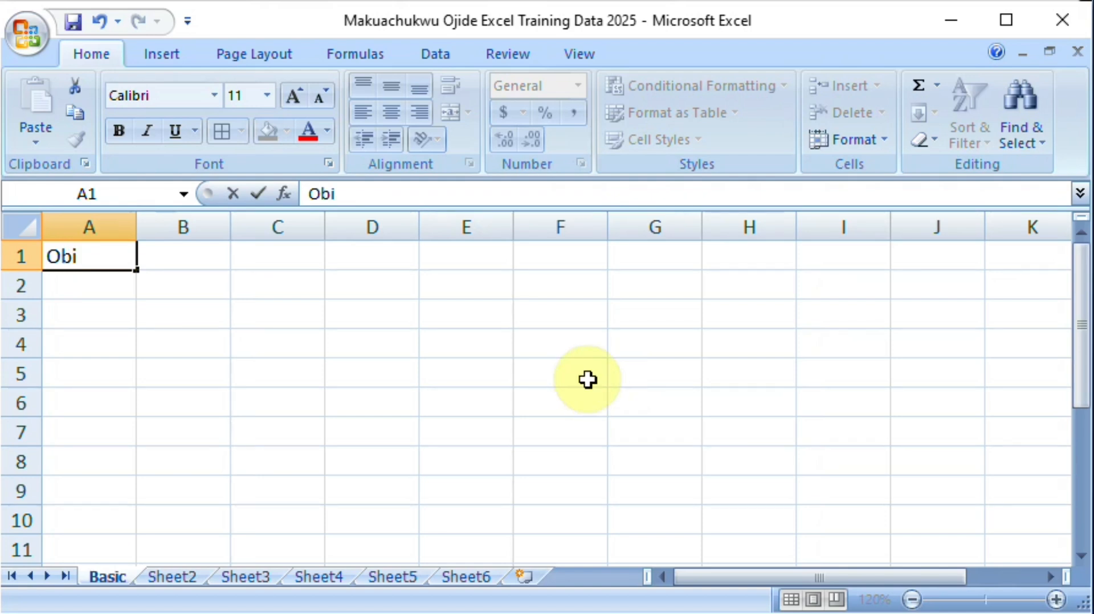
{"action": "key", "text": "Return"}
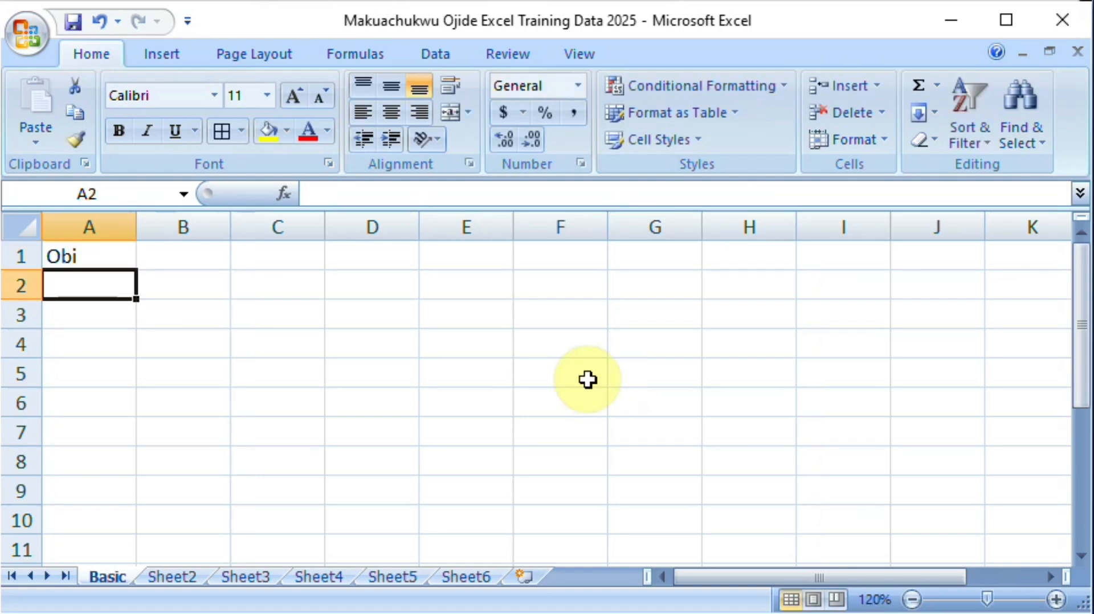
Step: Enter the second person's name in cell A2, directly below the first one
{"action": "type", "text": "T"}
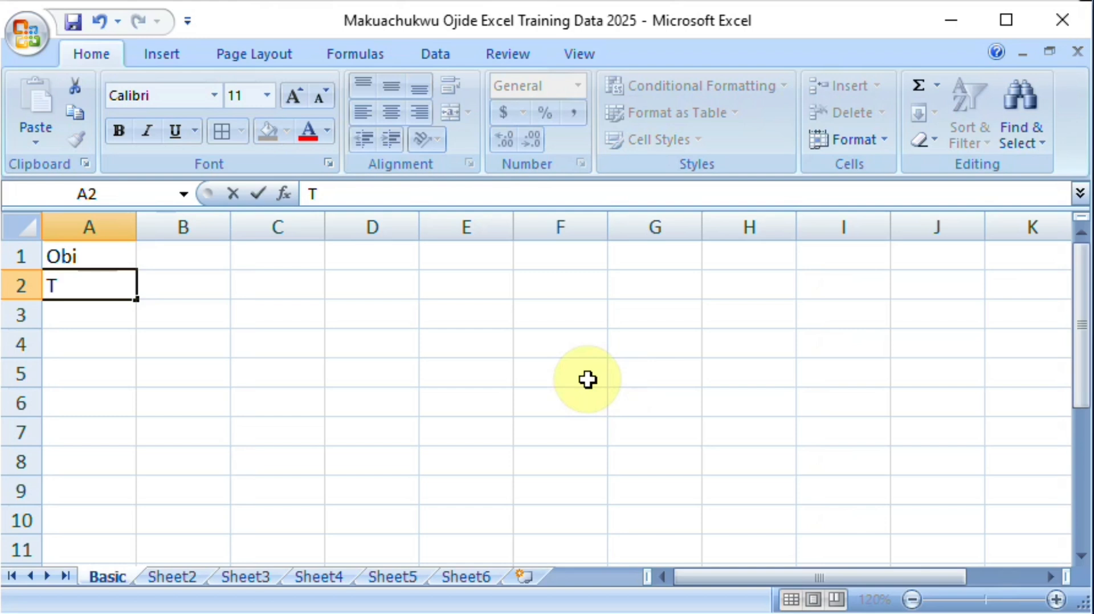
{"action": "type", "text": "ude"}
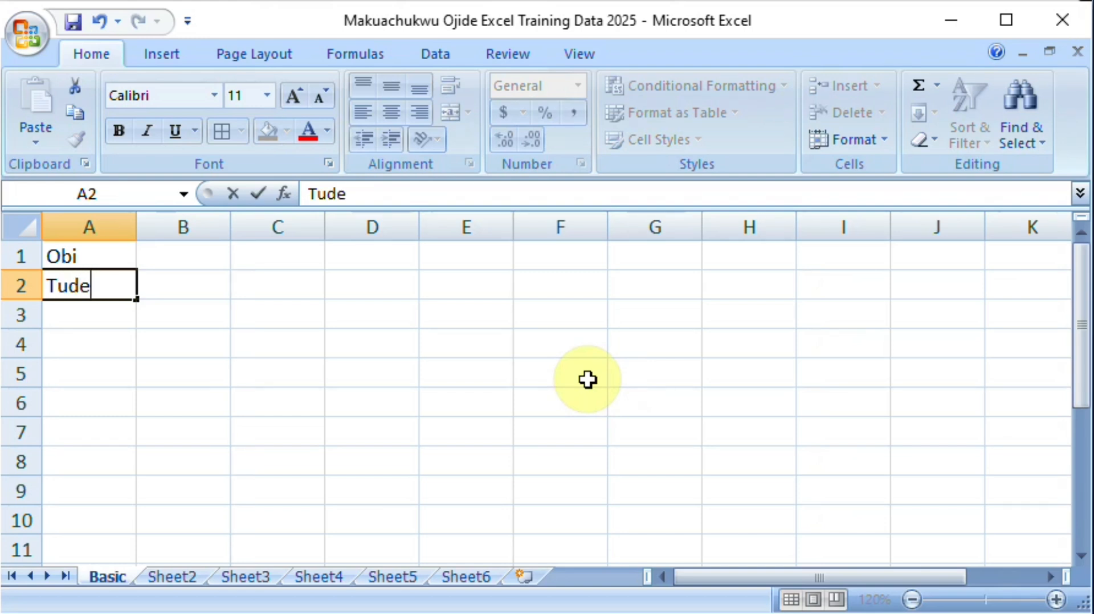
{"action": "key", "text": "BackSpace"}
{"action": "key", "text": "BackSpace"}
{"action": "type", "text": "nde"}
{"action": "key", "text": "Return"}
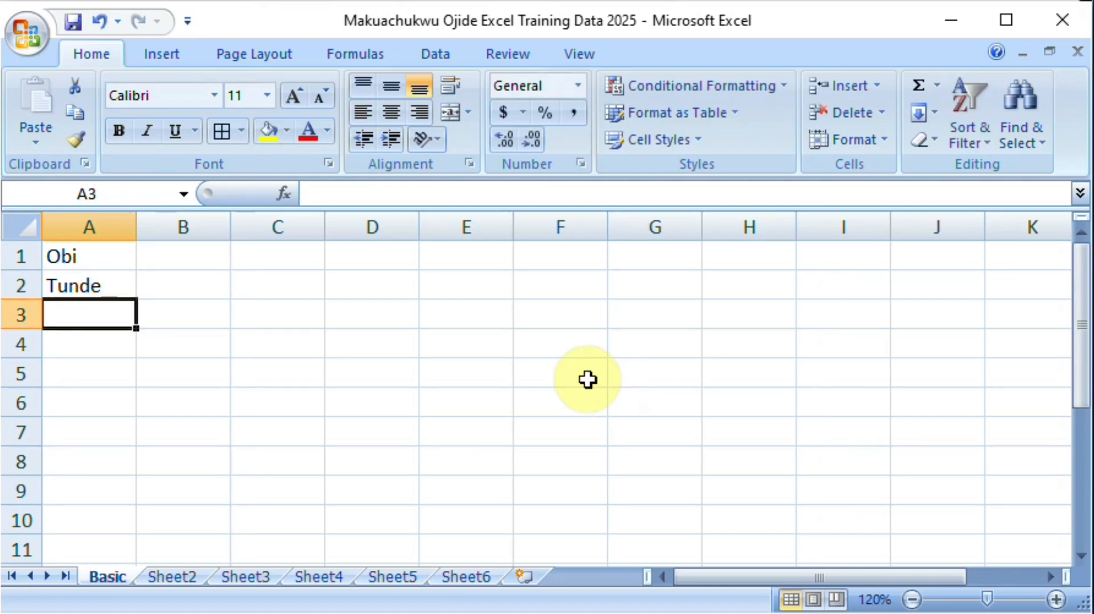
Step: Enter 10 in cell B1 and 12 in cell B2, beside the two names
{"action": "key", "text": "Up"}
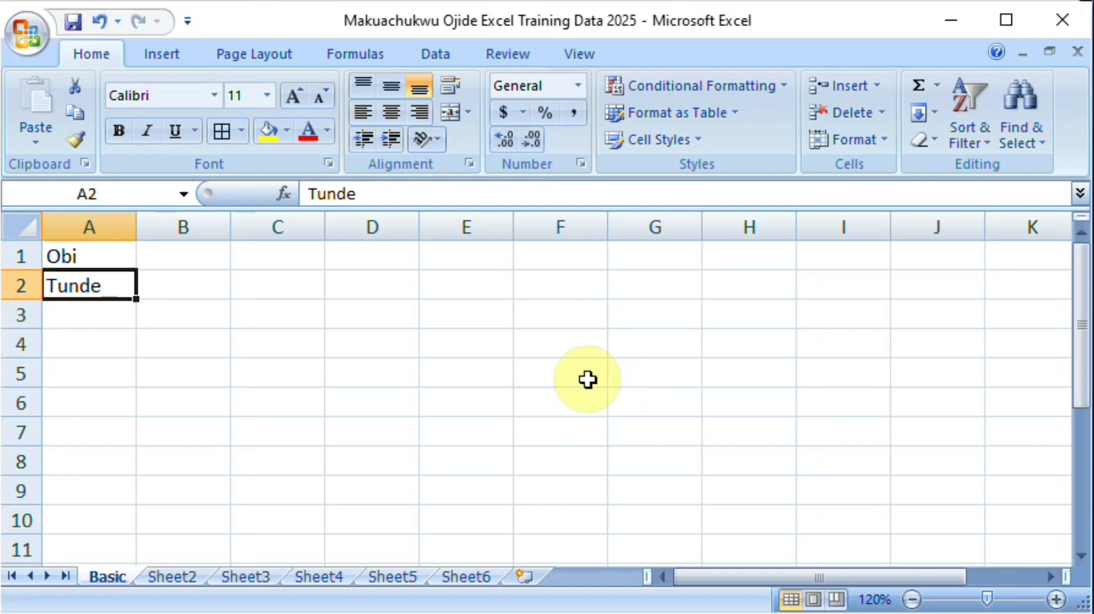
{"action": "key", "text": "Up"}
{"action": "key", "text": "Right"}
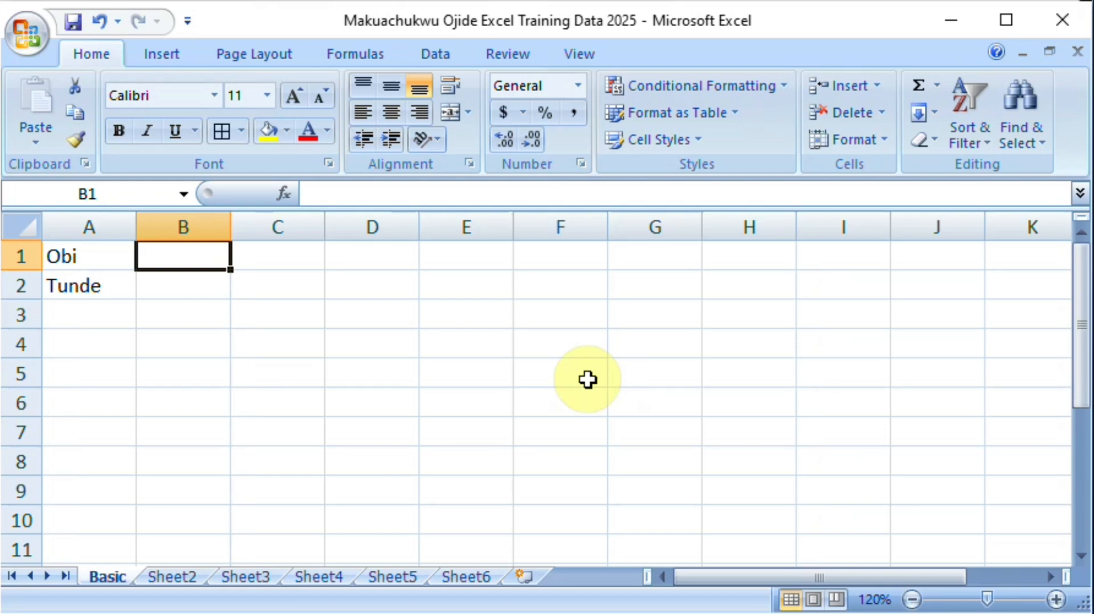
{"action": "type", "text": "10"}
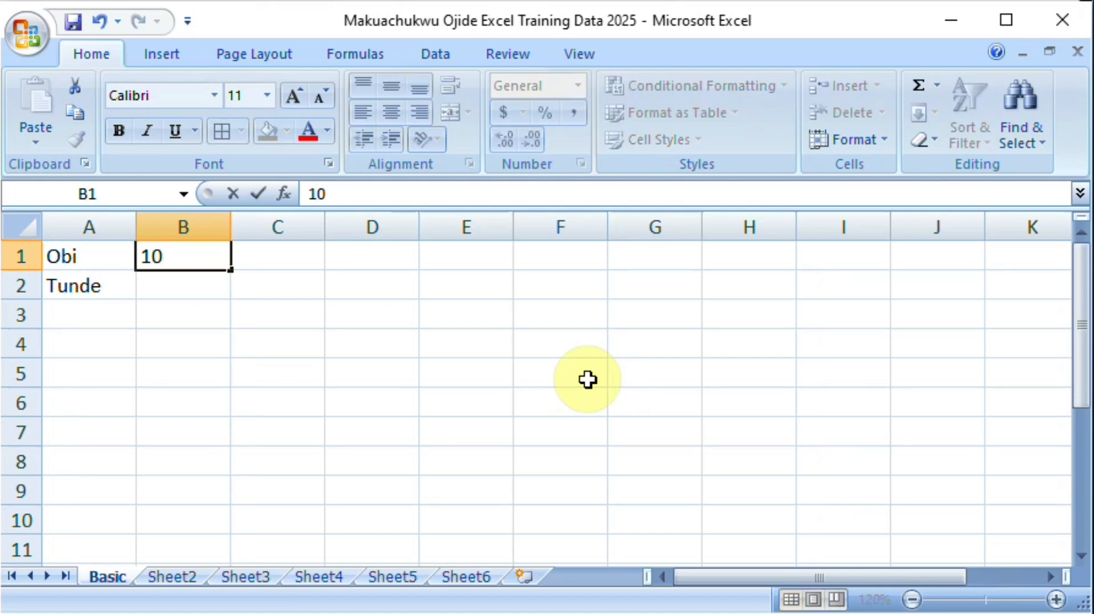
{"action": "key", "text": "Return"}
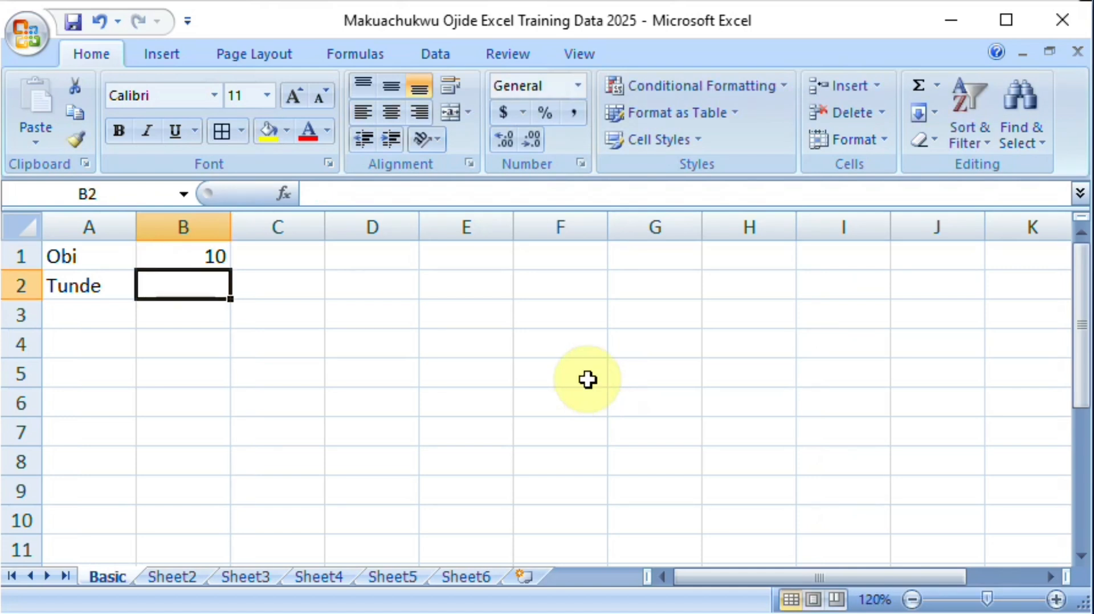
{"action": "type", "text": "12"}
{"action": "key", "text": "Return"}
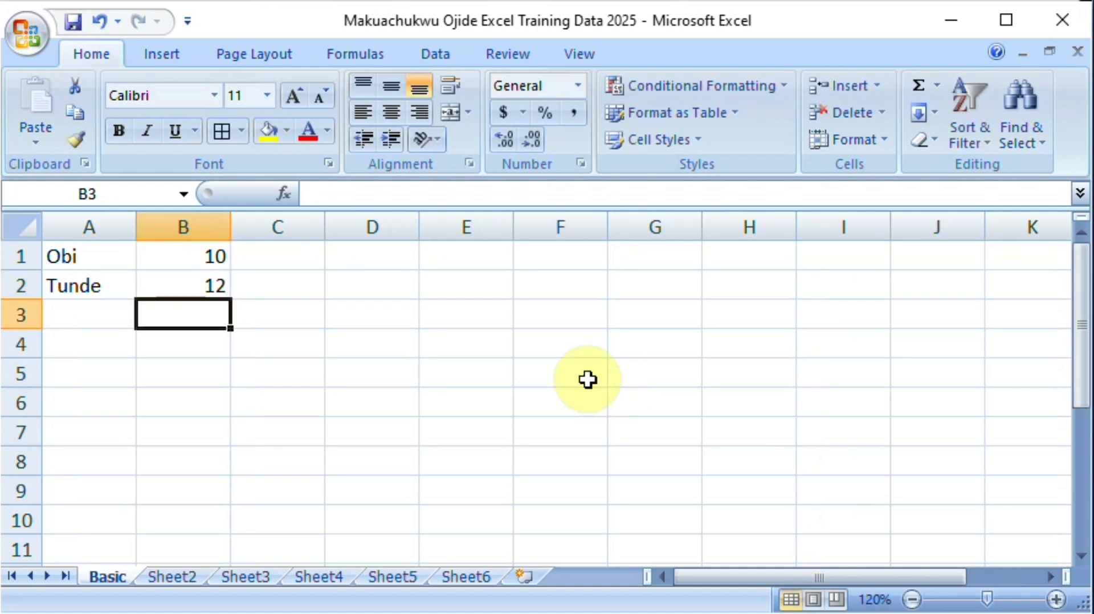
Step: Enter 15 in cell C1 and 9 in cell C2
{"action": "key", "text": "Up"}
{"action": "key", "text": "Up"}
{"action": "key", "text": "Right"}
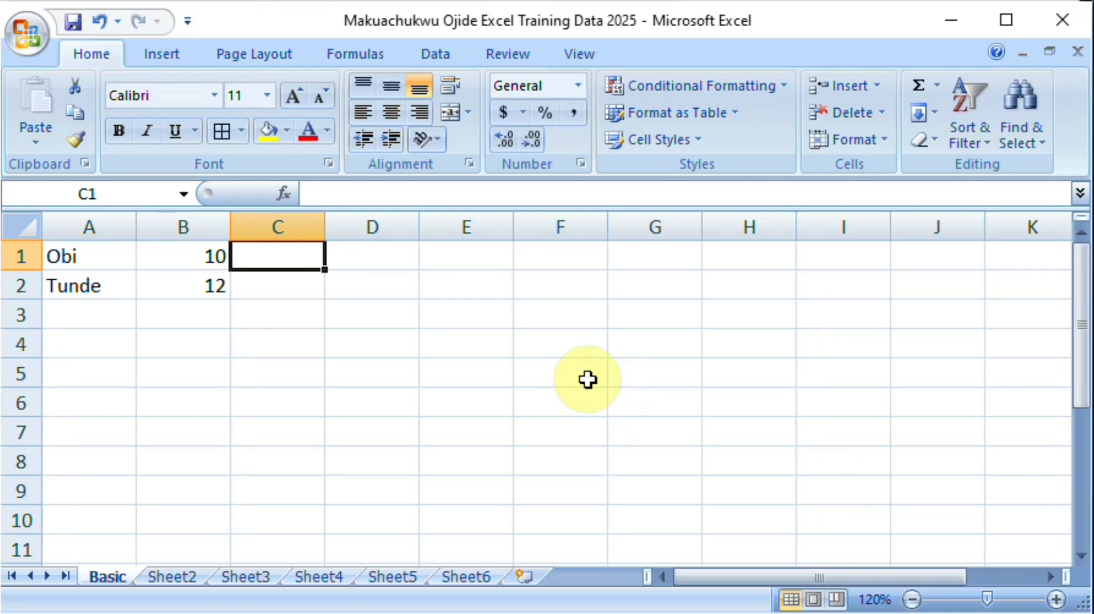
{"action": "type", "text": "15"}
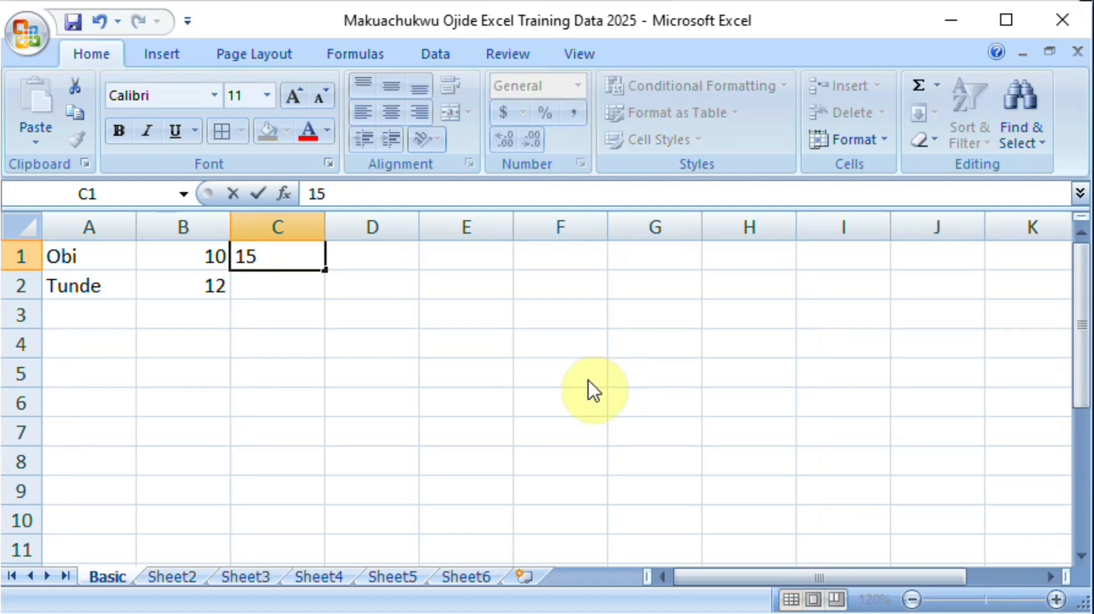
{"action": "key", "text": "Return"}
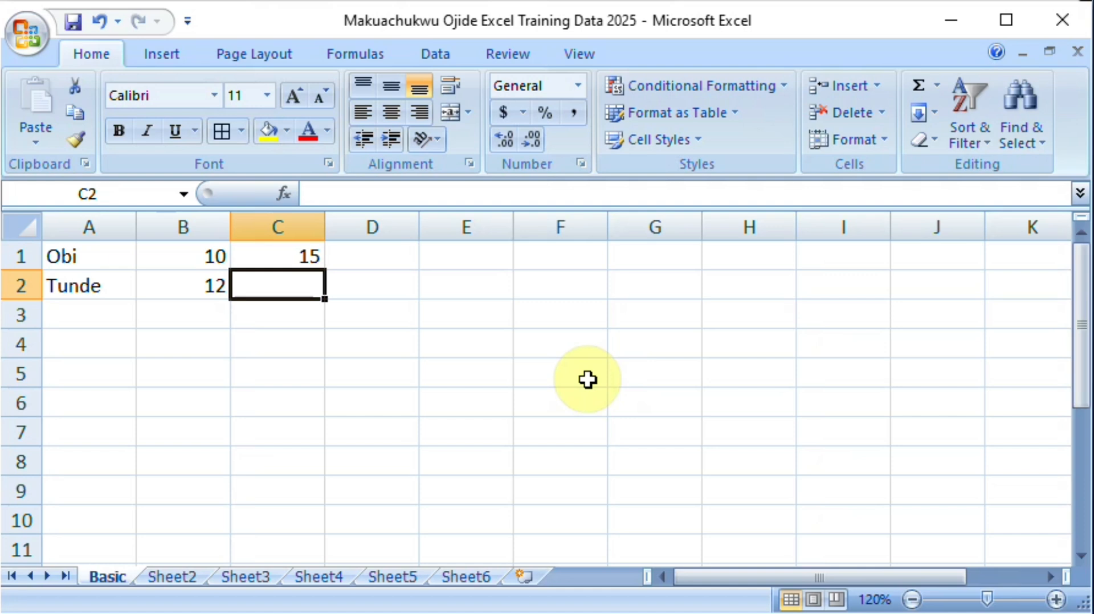
{"action": "type", "text": "9"}
{"action": "key", "text": "Return"}
Step: Enter 60 in cell D1 and 45 in cell D2
{"action": "key", "text": "Up"}
{"action": "key", "text": "Up"}
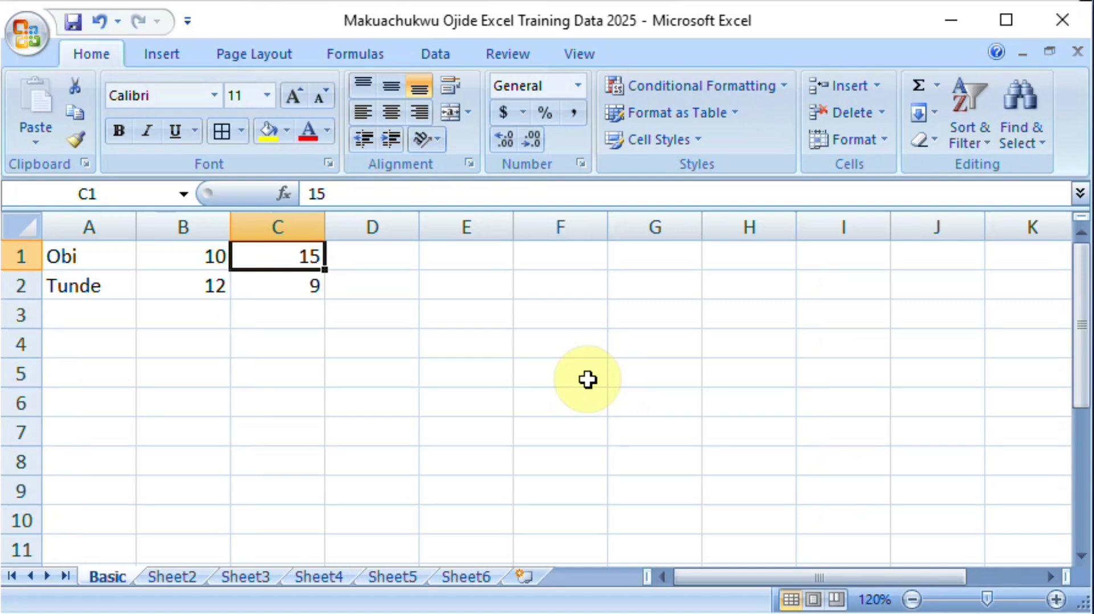
{"action": "key", "text": "Right"}
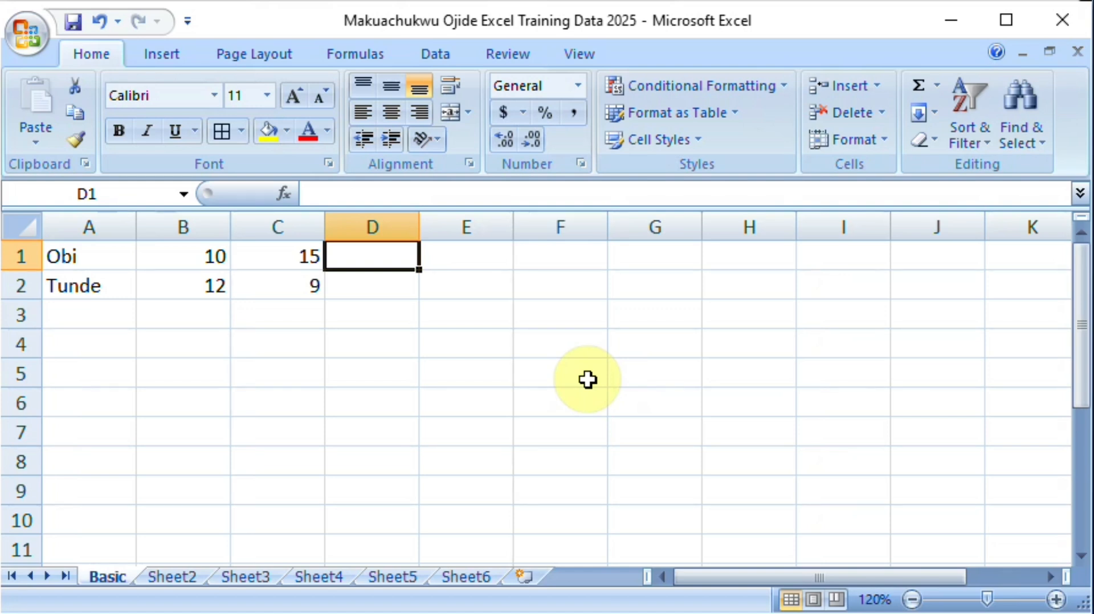
{"action": "type", "text": "60"}
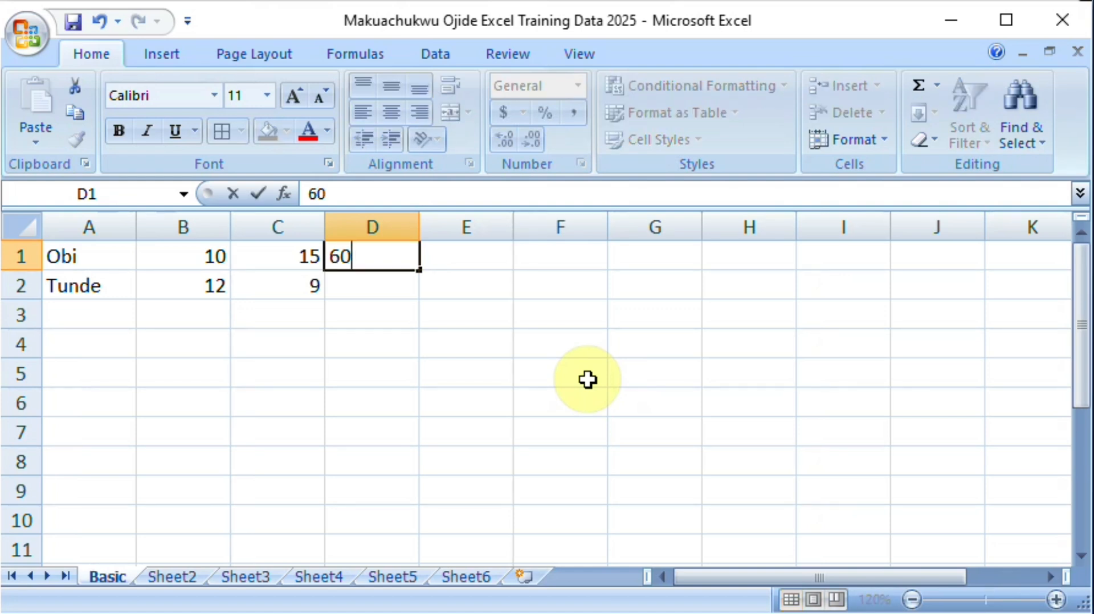
{"action": "key", "text": "Return"}
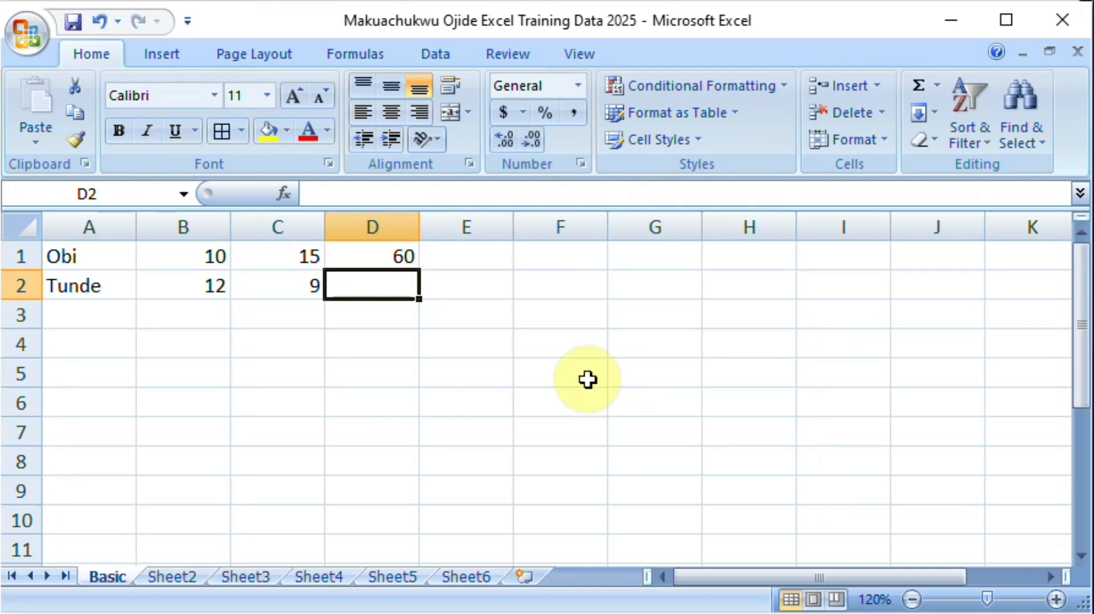
{"action": "type", "text": "45"}
{"action": "key", "text": "Return"}
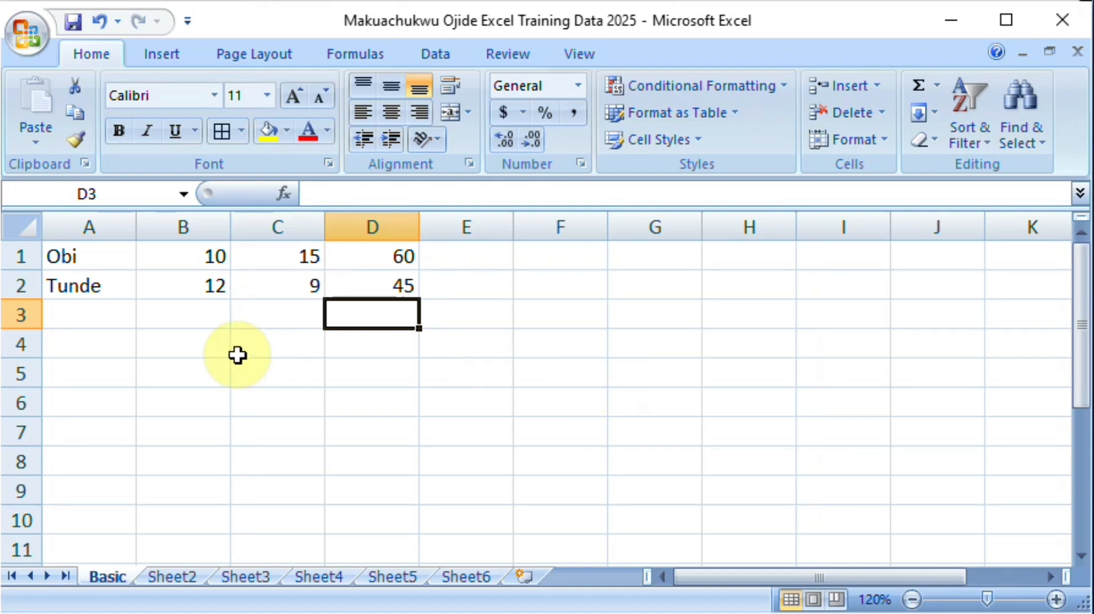
Step: Insert a blank row above row 1 to make room for column headings
{"action": "left_click", "coordinate": [80, 256]}
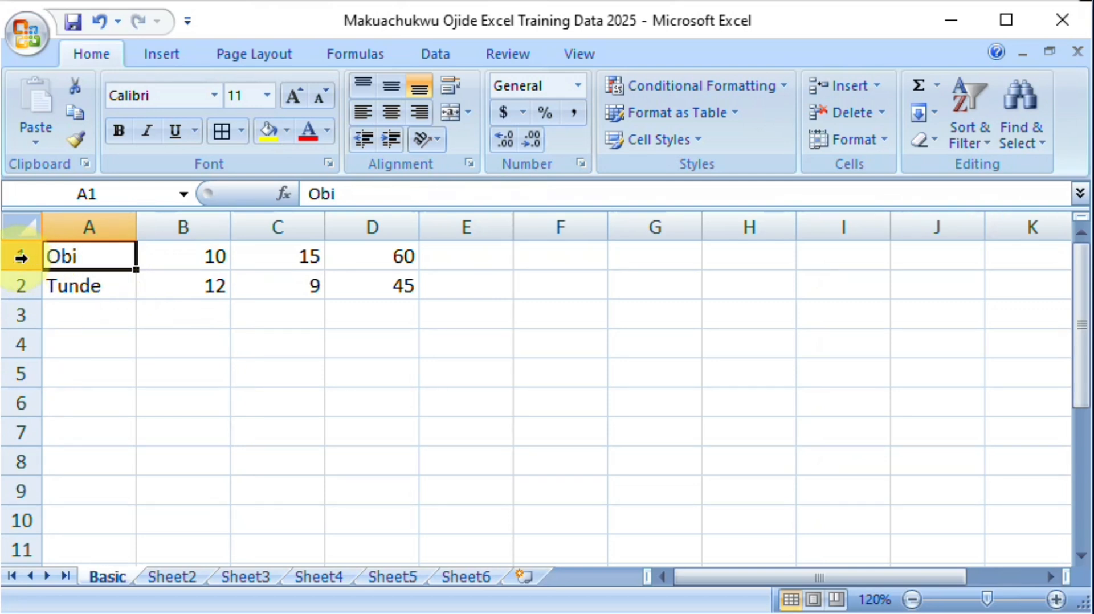
{"action": "left_click", "coordinate": [150, 263]}
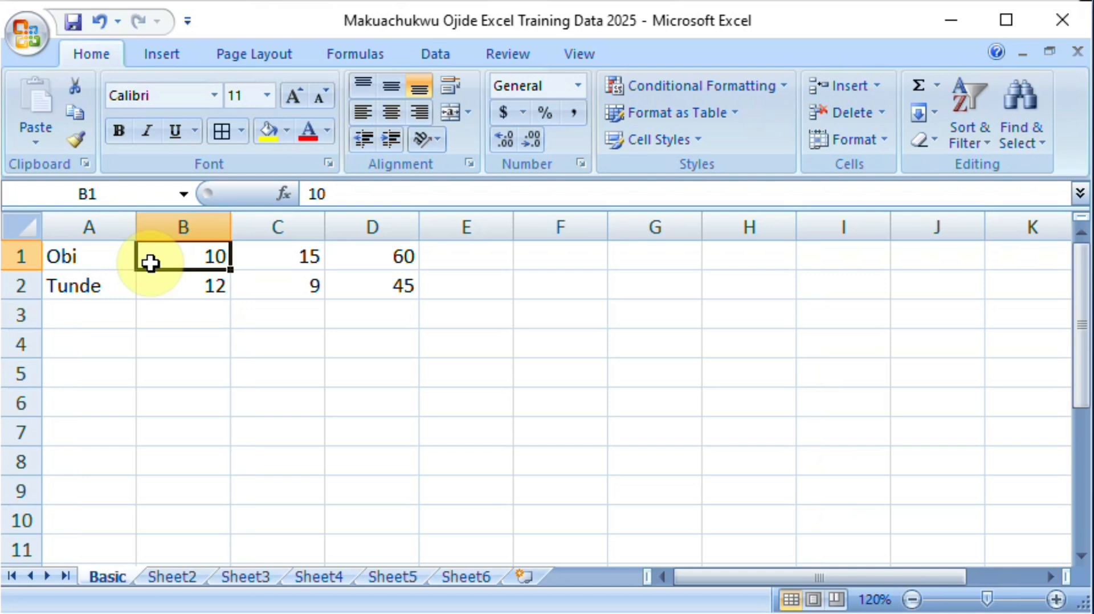
{"action": "right_click", "coordinate": [19, 259]}
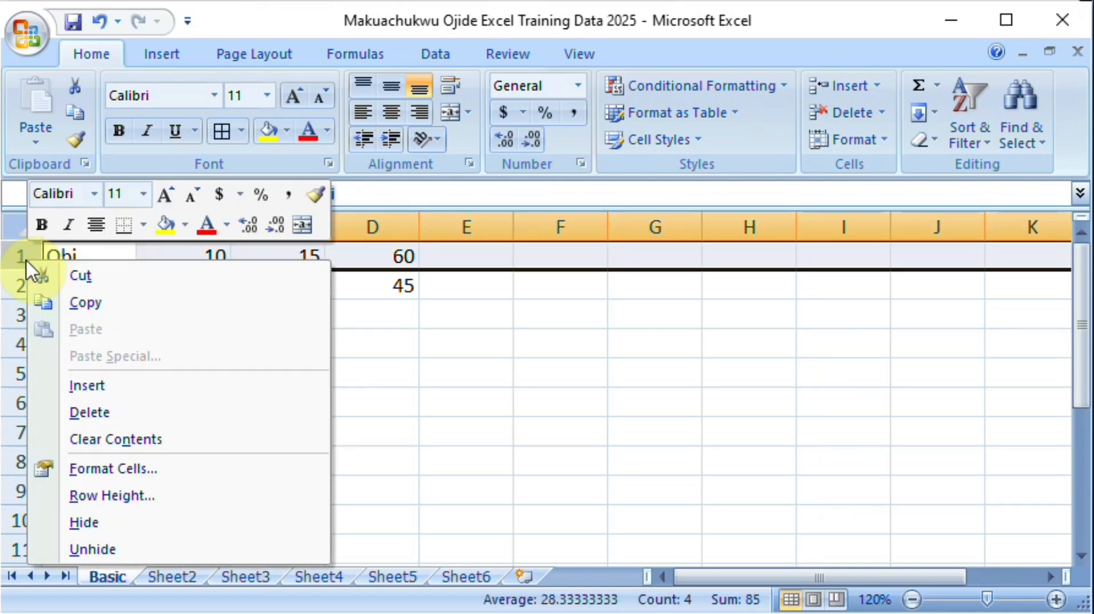
{"action": "left_click", "coordinate": [106, 387]}
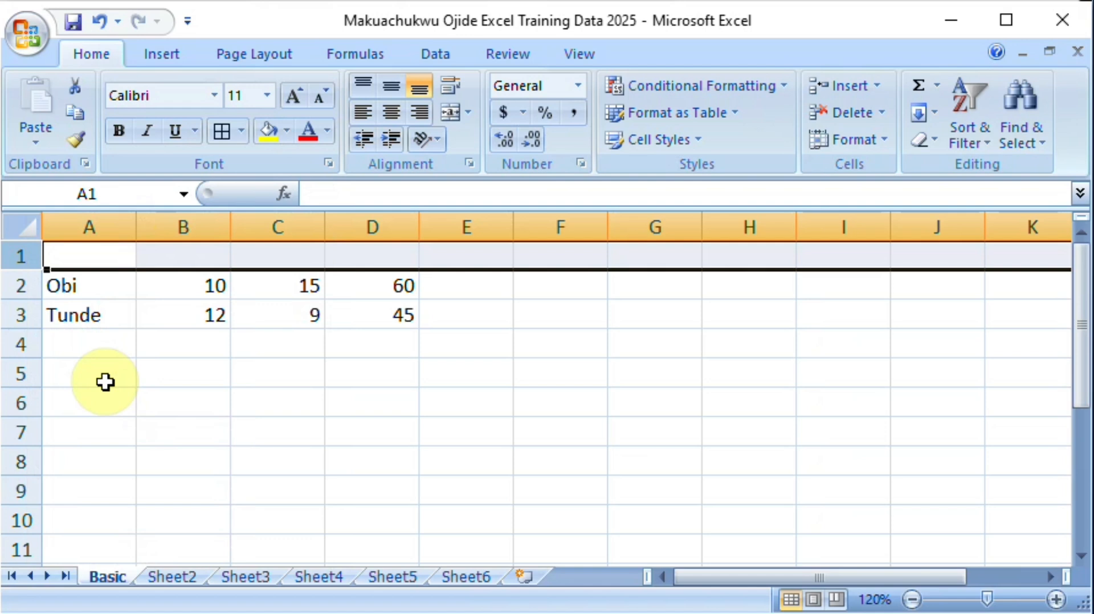
Step: Enter the heading "Name of student" in cell A1, above the names
{"action": "left_click", "coordinate": [108, 258]}
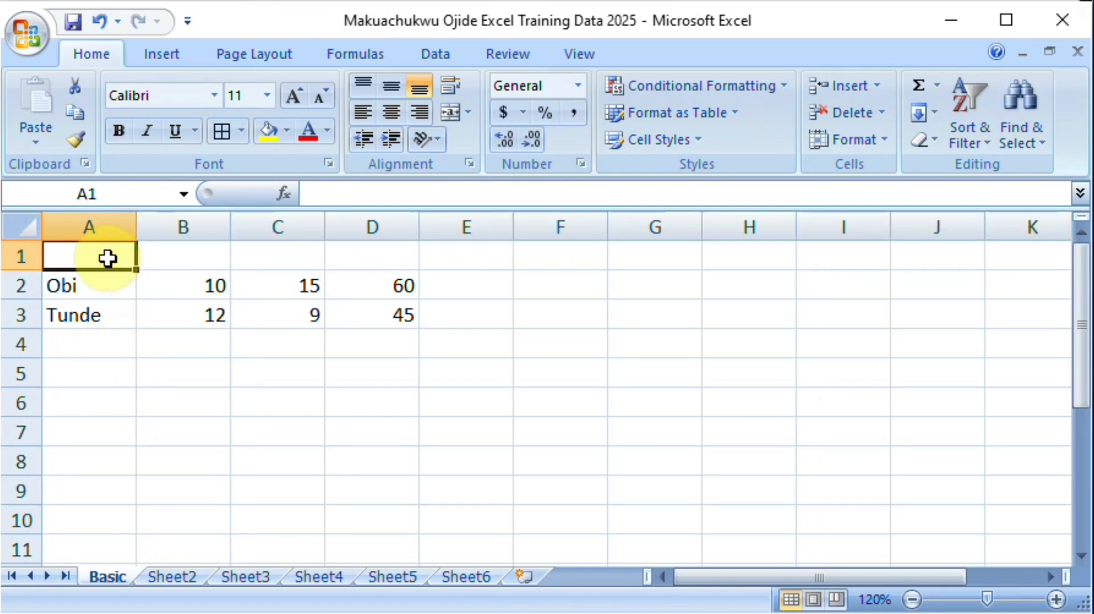
{"action": "type", "text": "Name"}
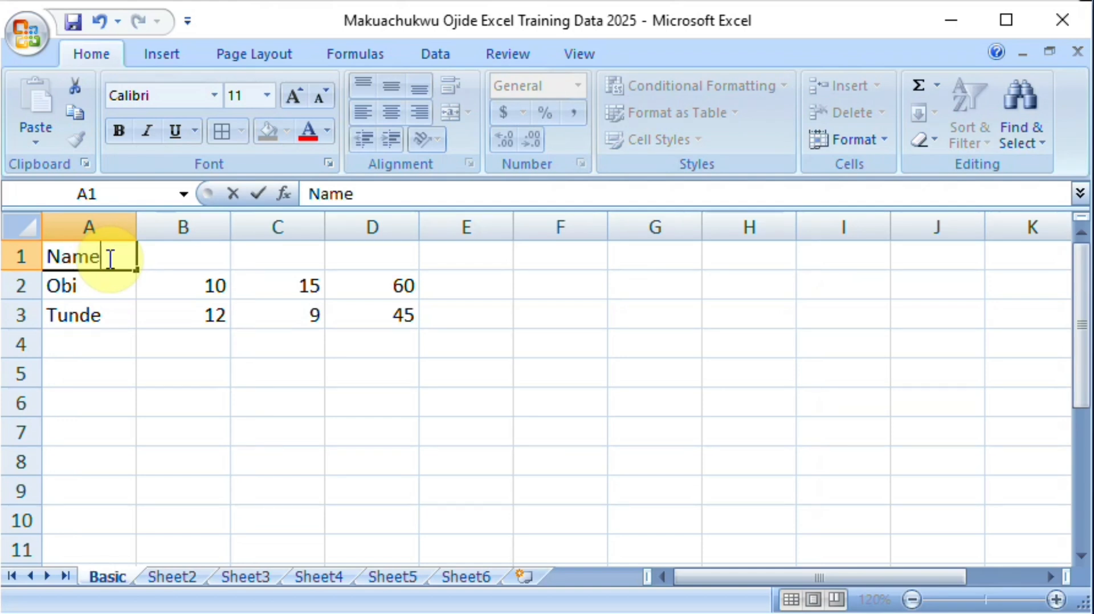
{"action": "type", "text": " of student"}
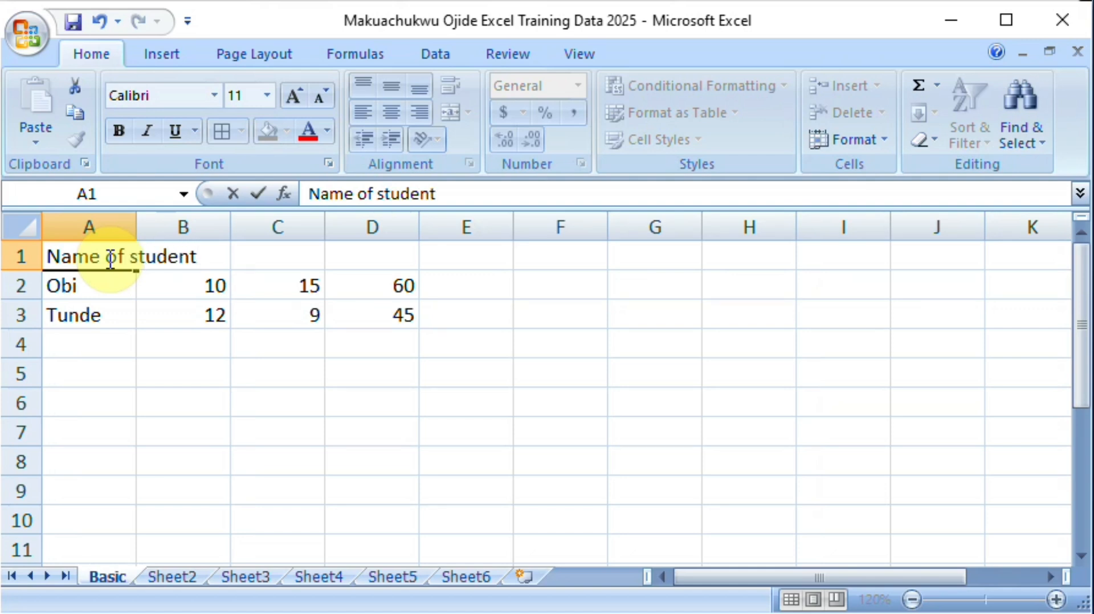
{"action": "key", "text": "Tab"}
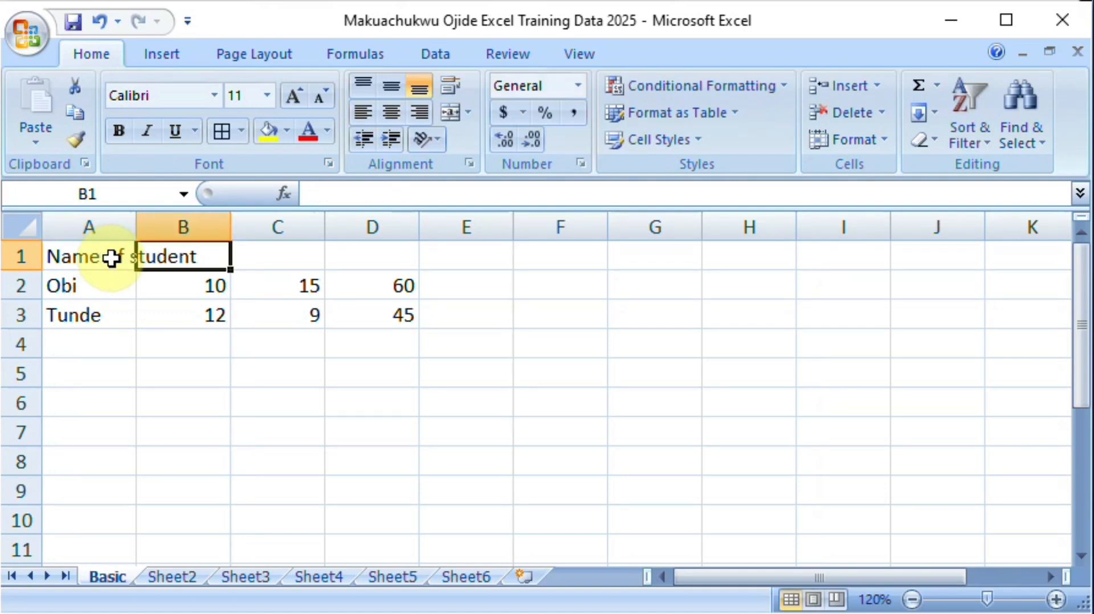
Step: Enter the headings CA, MST and Exam in cells B1, C1 and D1
{"action": "type", "text": "C"}
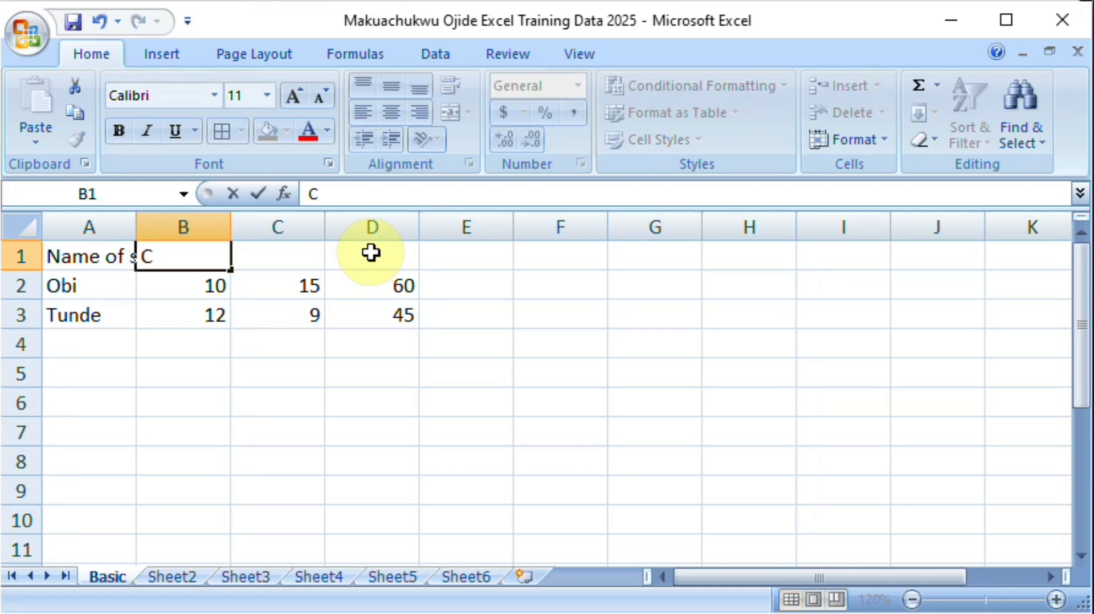
{"action": "type", "text": "A"}
{"action": "key", "text": "Tab"}
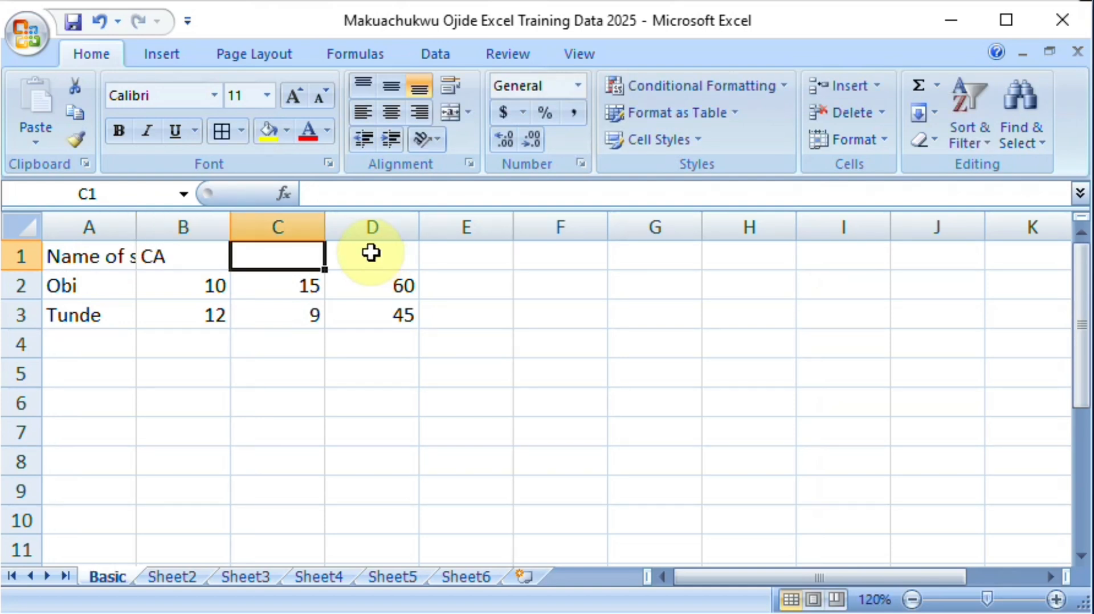
{"action": "type", "text": "M"}
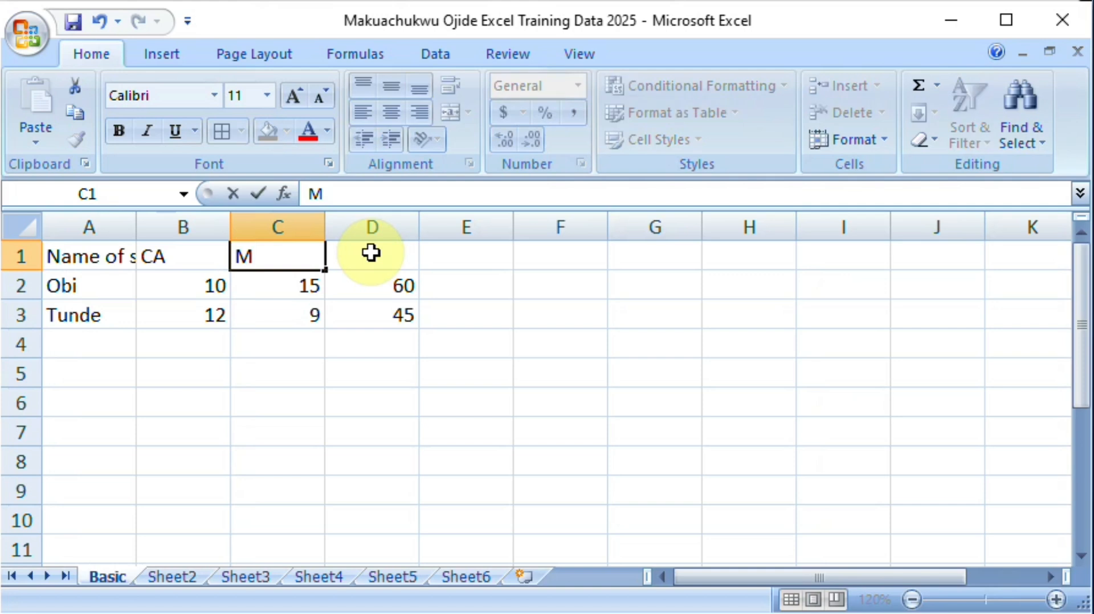
{"action": "type", "text": "ST"}
{"action": "left_click", "coordinate": [371, 252]}
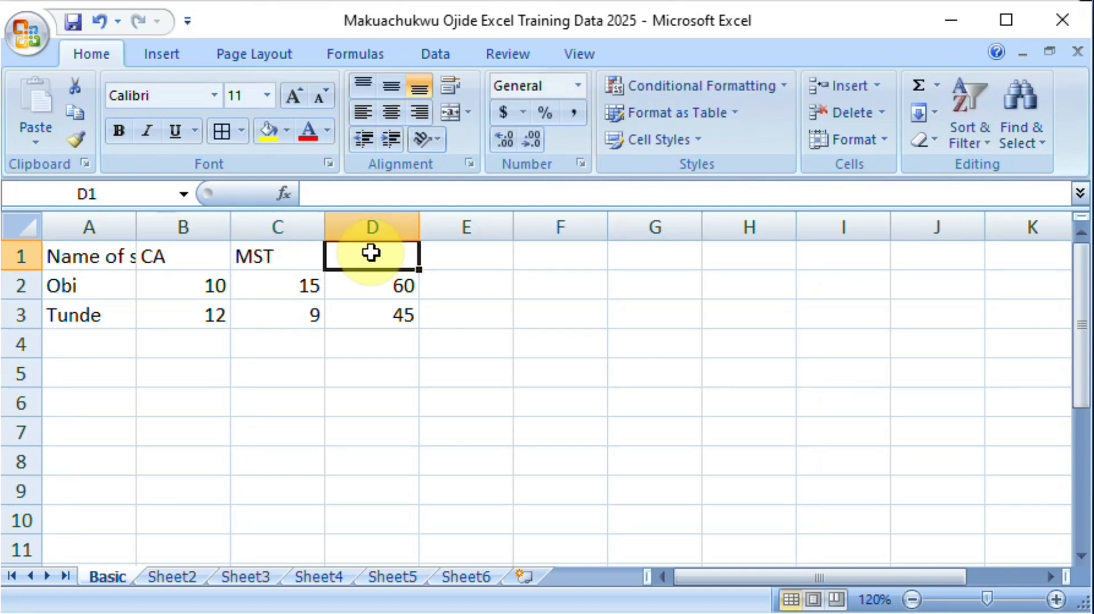
{"action": "type", "text": "Exam"}
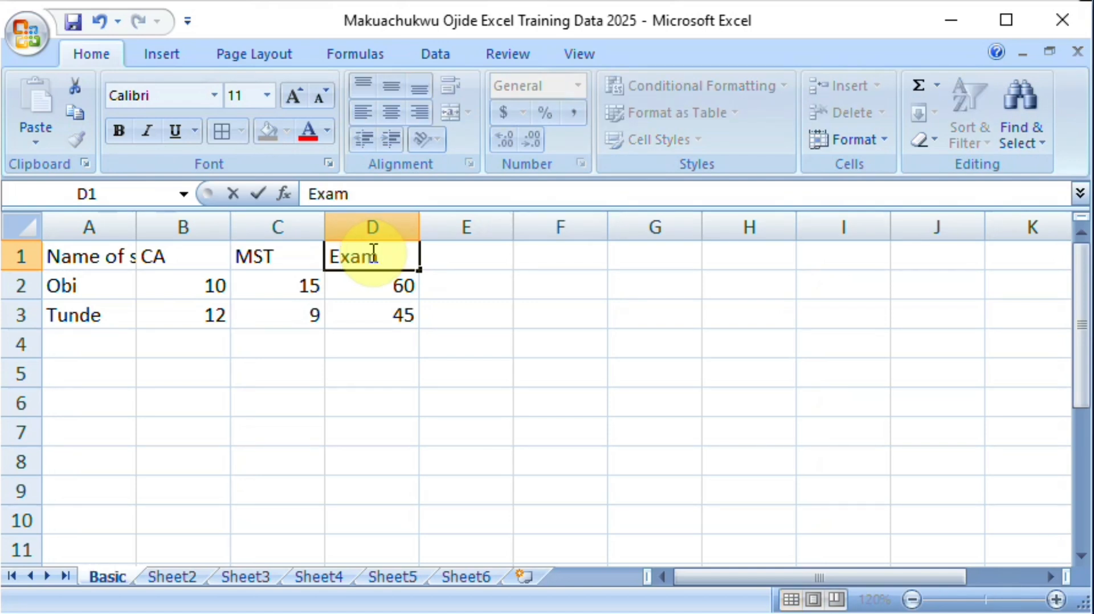
{"action": "key", "text": "Return"}
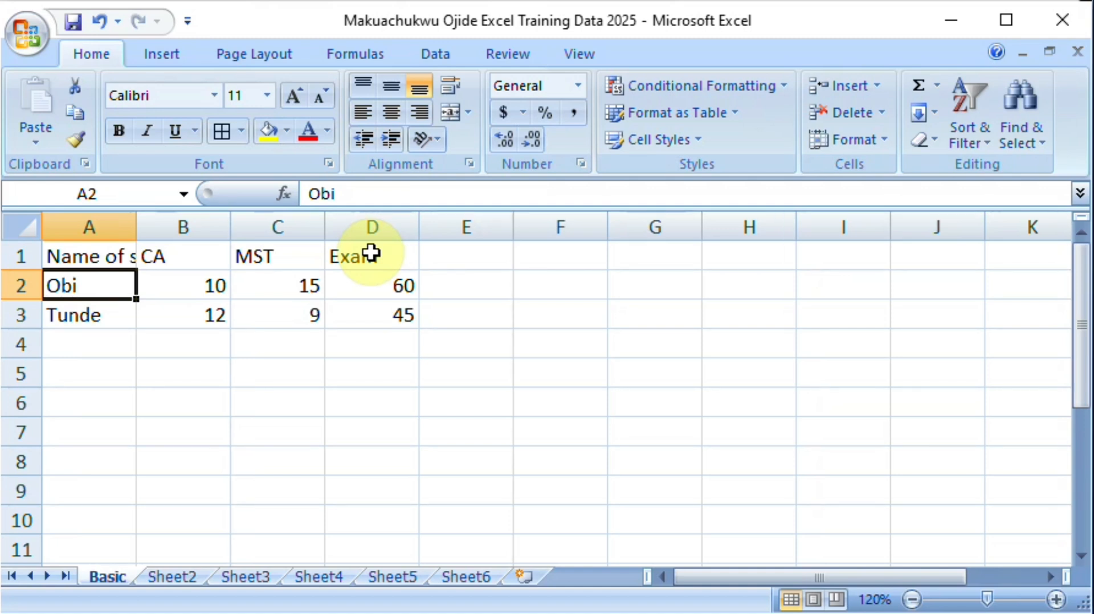
Step: Extend the heading in cell B1 to read "CA (15%)"
{"action": "left_click", "coordinate": [193, 256]}
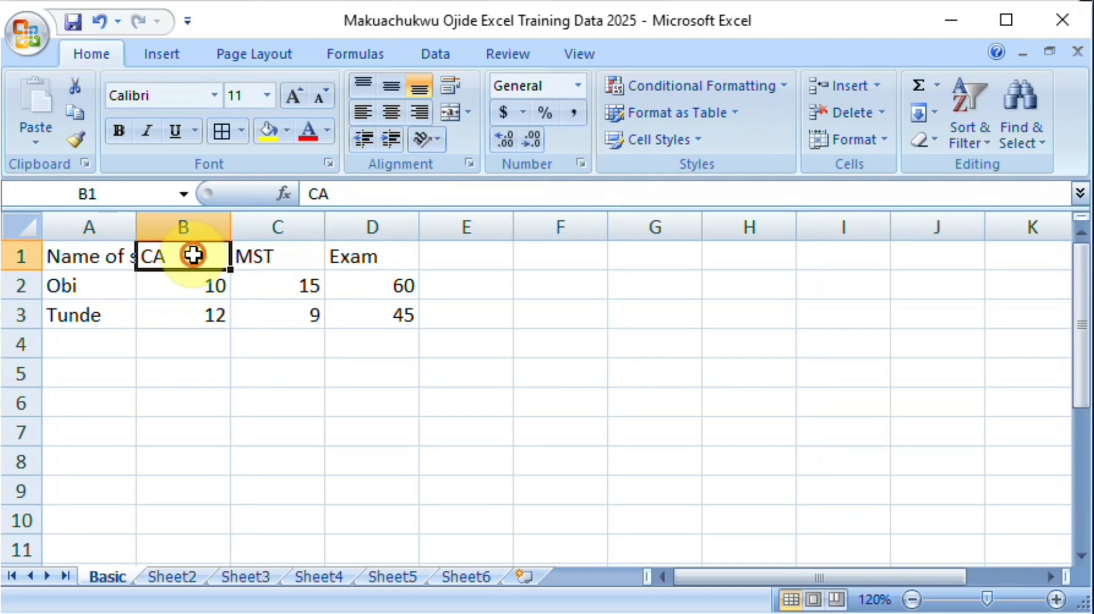
{"action": "double_click", "coordinate": [193, 256]}
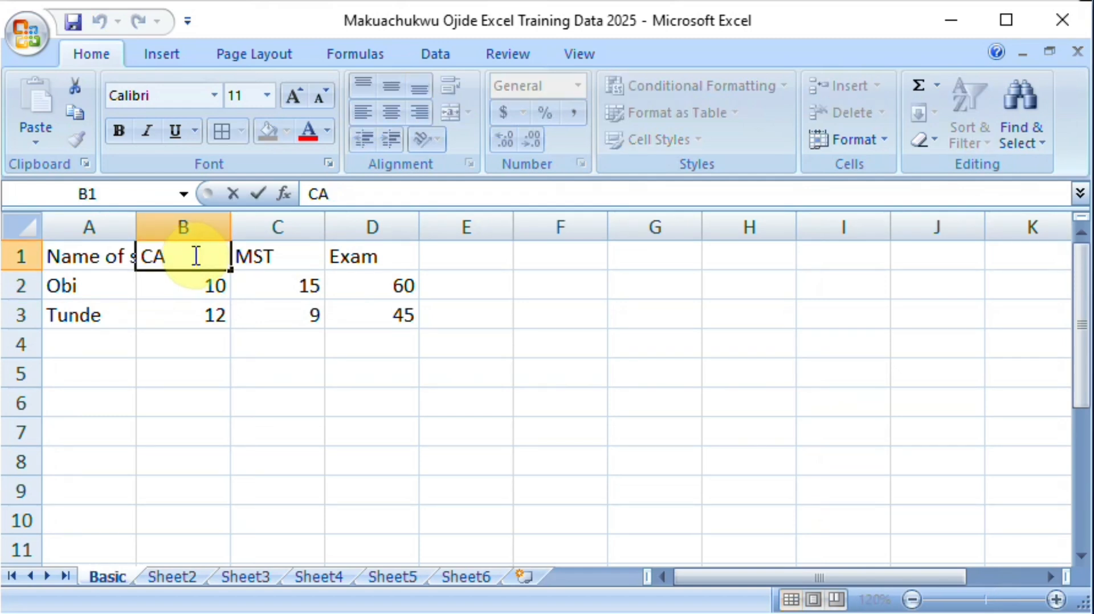
{"action": "type", "text": "(15%)"}
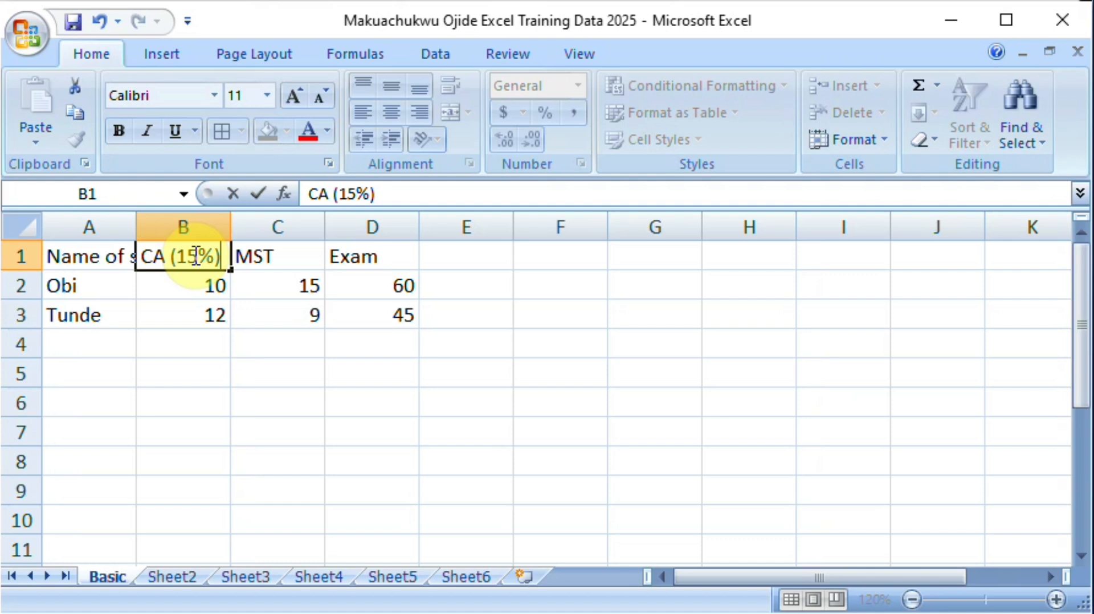
{"action": "key", "text": "Tab"}
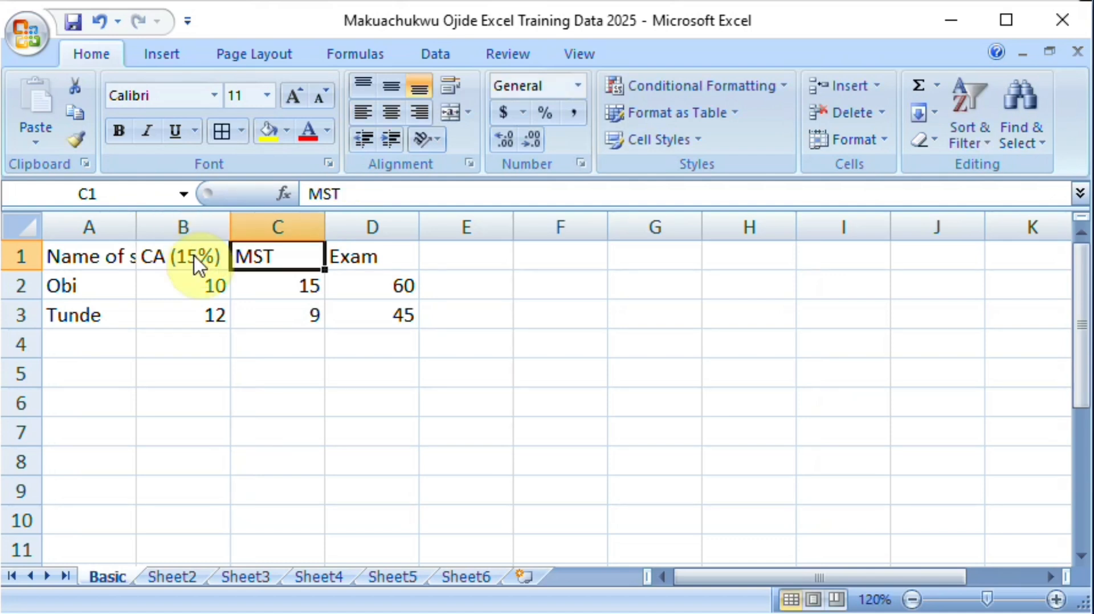
Step: Extend the heading in cell C1 to read "MST (15%)"
{"action": "double_click", "coordinate": [306, 256]}
{"action": "type", "text": "("}
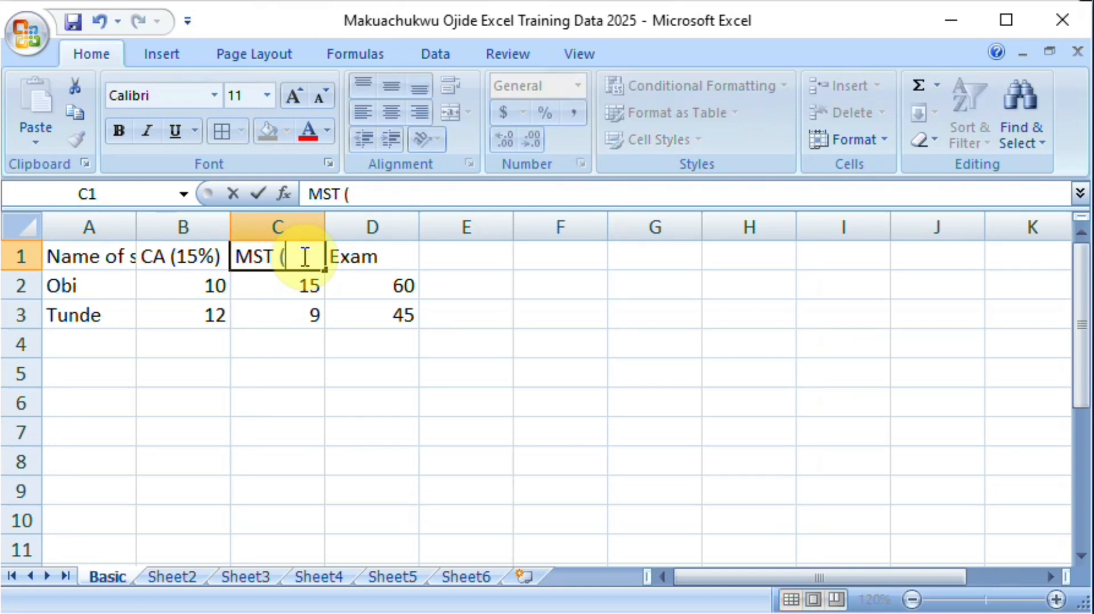
{"action": "type", "text": "15%)"}
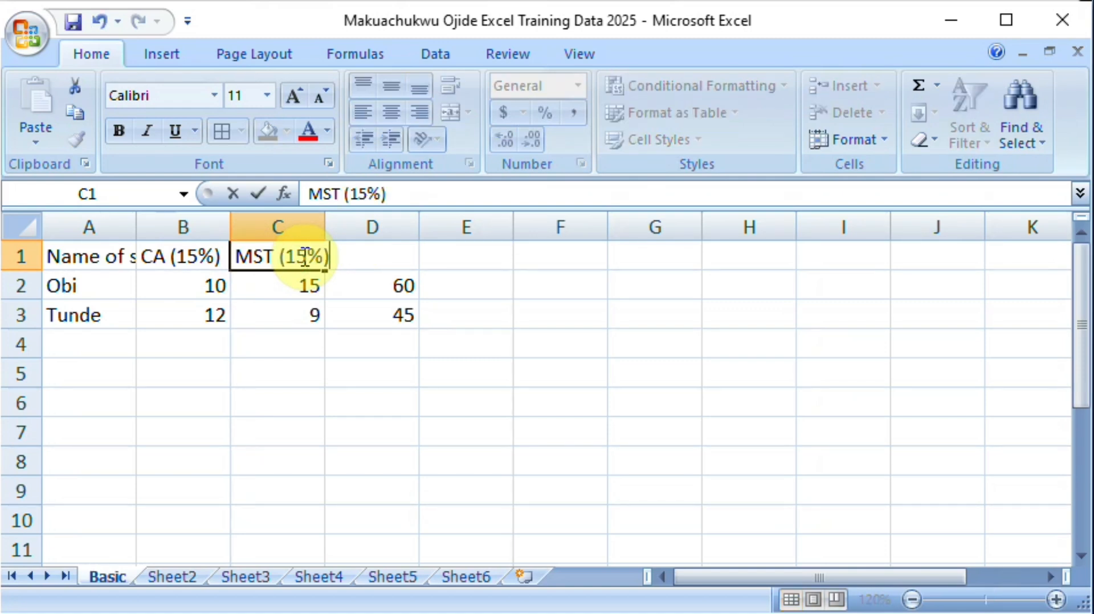
{"action": "key", "text": "Return"}
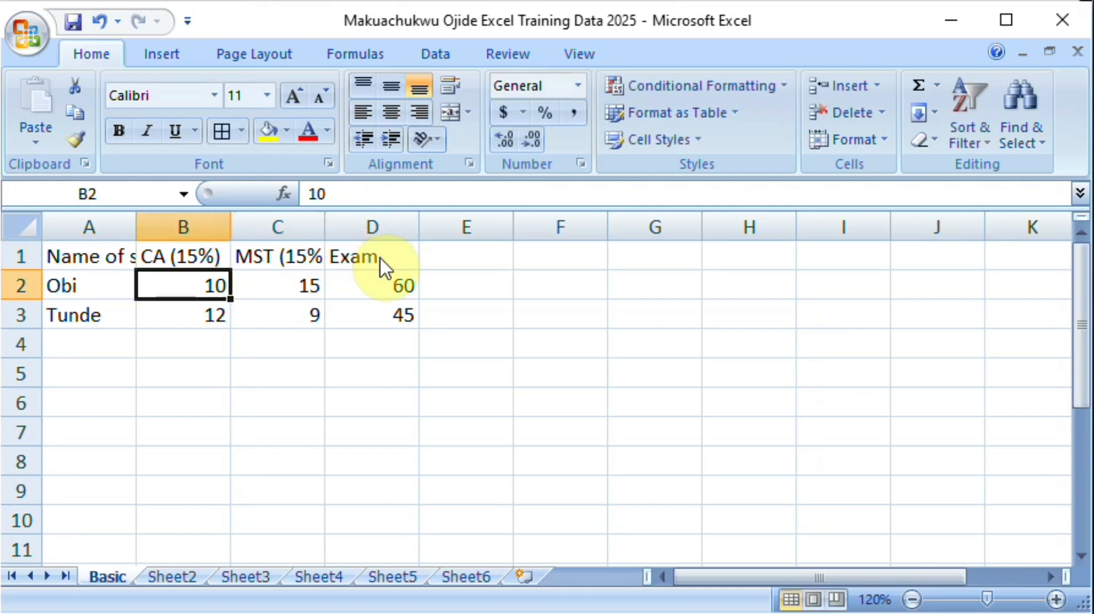
Step: Extend the heading in cell D1 to read "Exam (70%)"
{"action": "left_click", "coordinate": [404, 256]}
{"action": "double_click", "coordinate": [404, 257]}
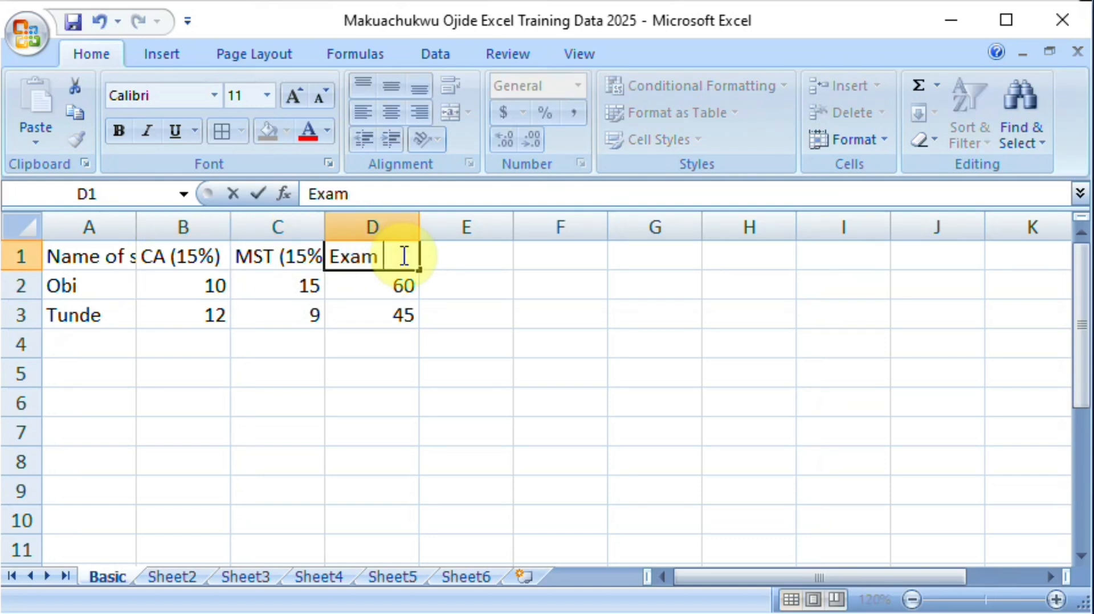
{"action": "type", "text": "(70%)"}
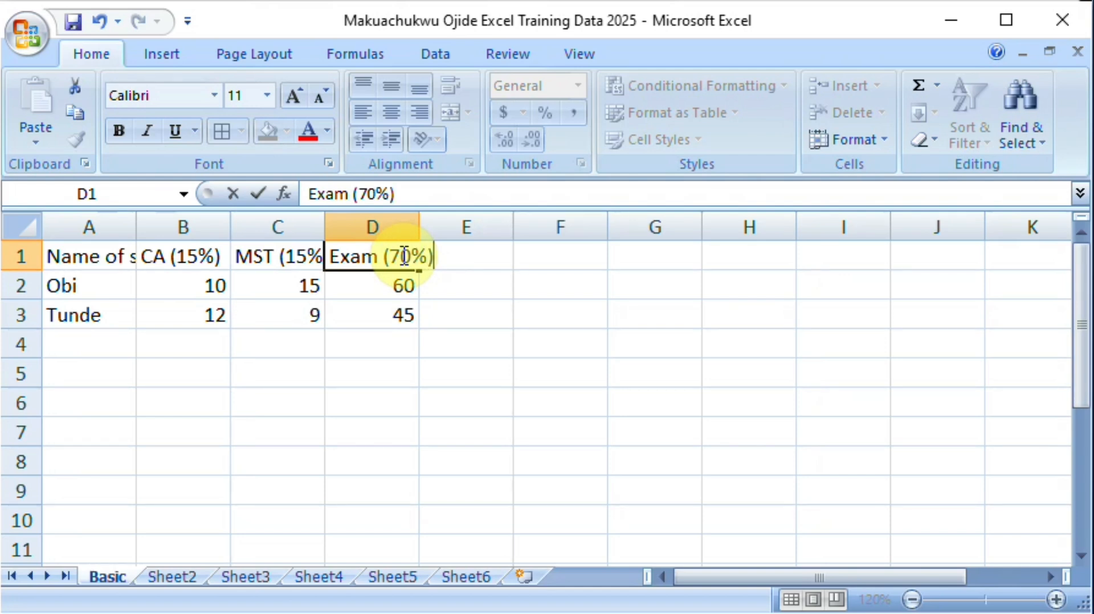
{"action": "key", "text": "ctrl+Return"}
{"action": "key", "text": "Return"}
Step: Enter the heading "Total" in cell E1, beside the exam heading
{"action": "left_click", "coordinate": [471, 254]}
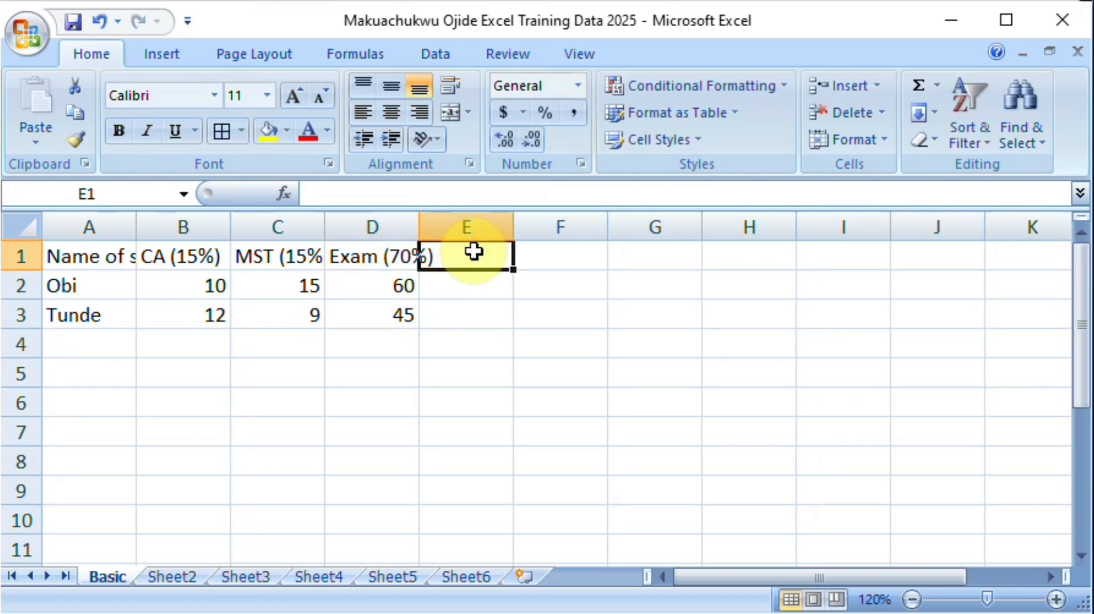
{"action": "type", "text": "Total"}
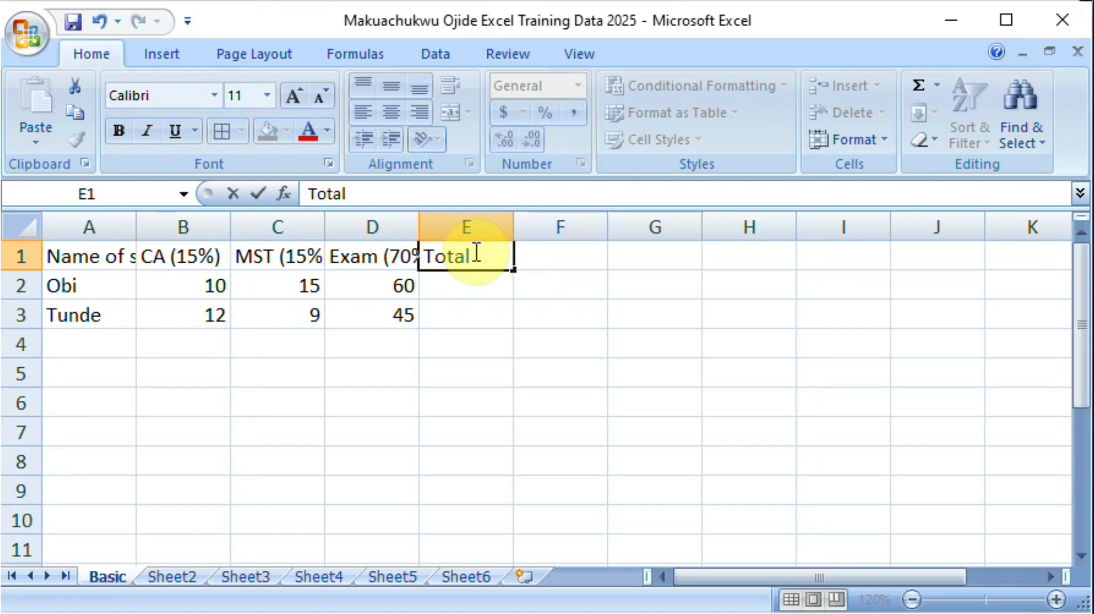
{"action": "key", "text": "Return"}
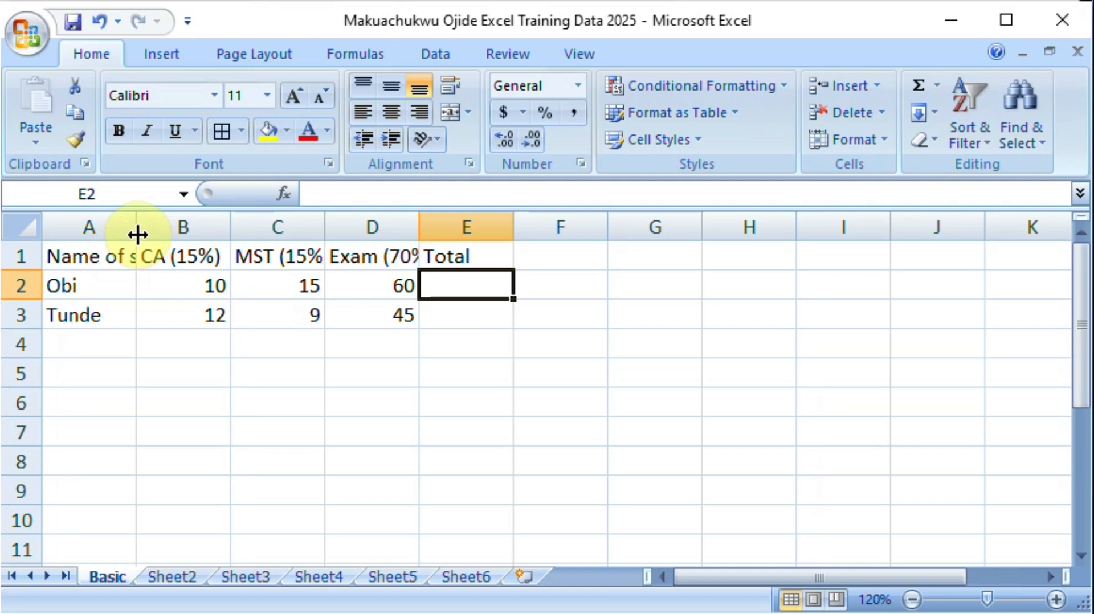
Step: Narrow column A slightly, auto-fit it to its heading, and narrow it back to about the same reduced width
{"action": "mouse_move", "coordinate": [138, 234]}
{"action": "left_mouse_down"}
{"action": "mouse_move", "coordinate": [251, 228]}
{"action": "mouse_move", "coordinate": [132, 234]}
{"action": "left_mouse_up"}
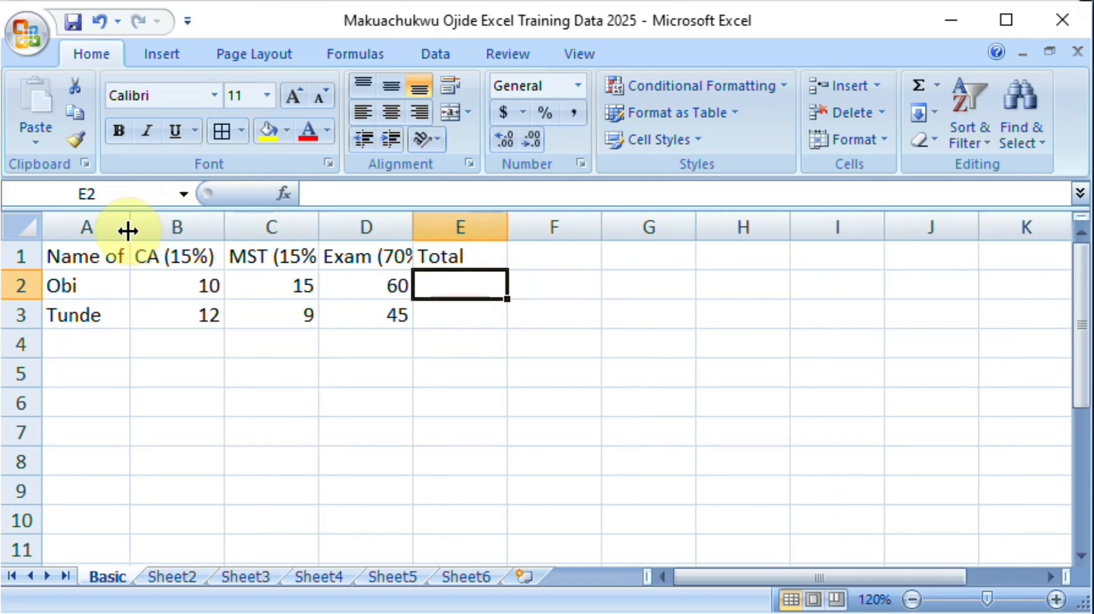
{"action": "double_click", "coordinate": [128, 230]}
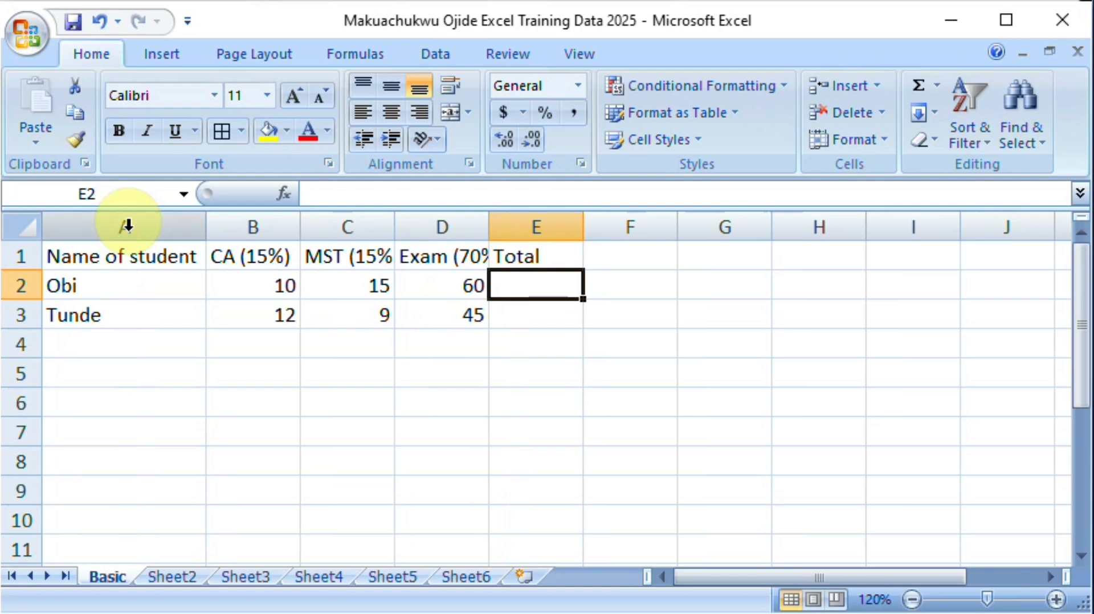
{"action": "left_click_drag", "start_coordinate": [204, 227], "coordinate": [129, 227]}
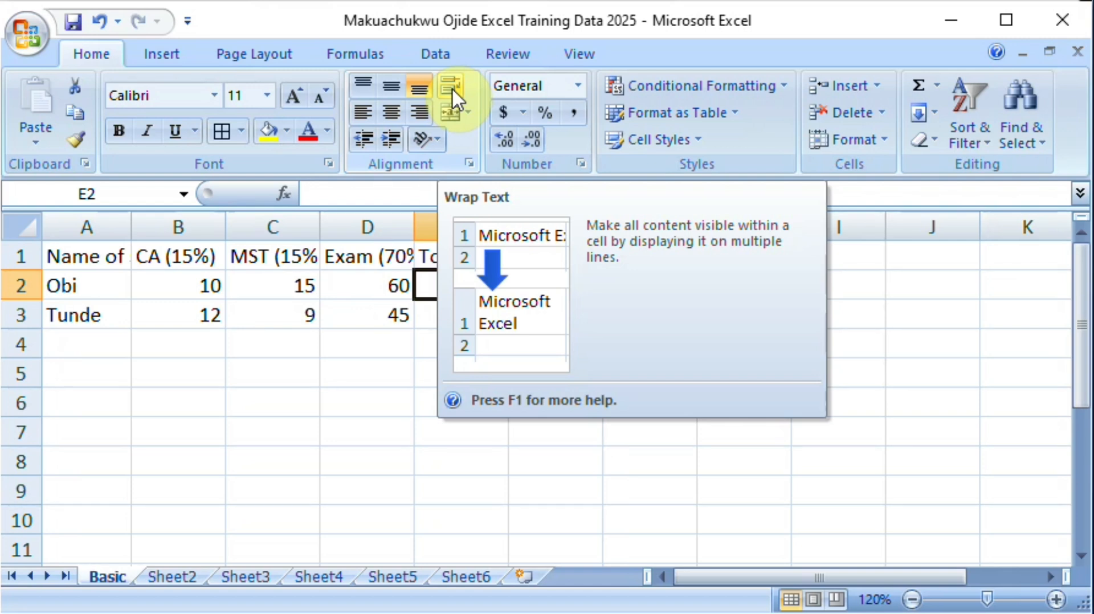
Step: Apply text wrapping to the empty cell E2 and to the "Name of student" heading in cell A1
{"action": "left_click", "coordinate": [450, 89]}
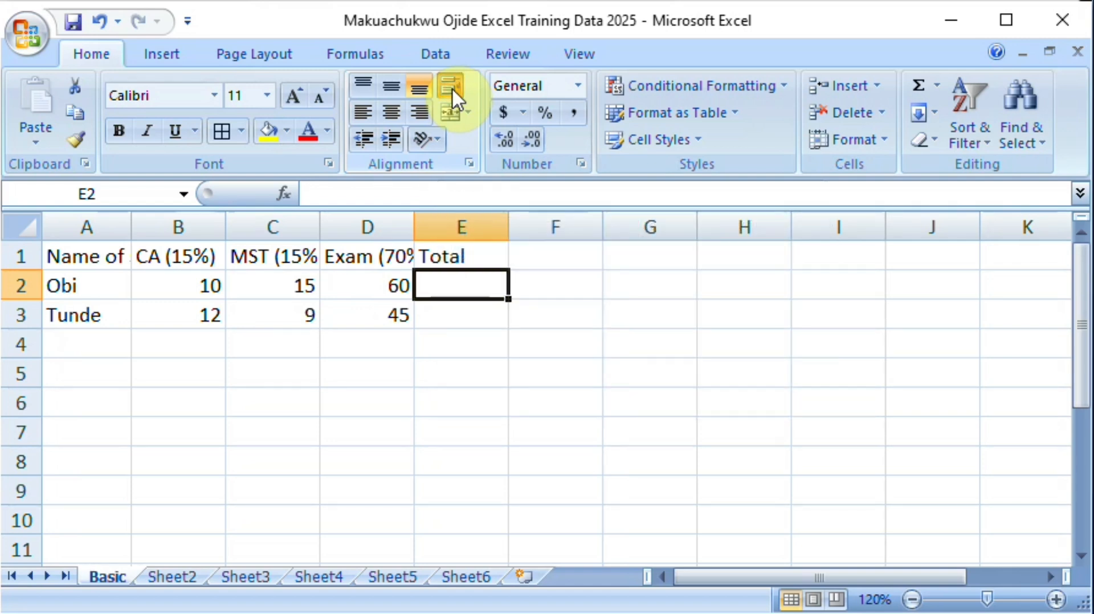
{"action": "double_click", "coordinate": [91, 261]}
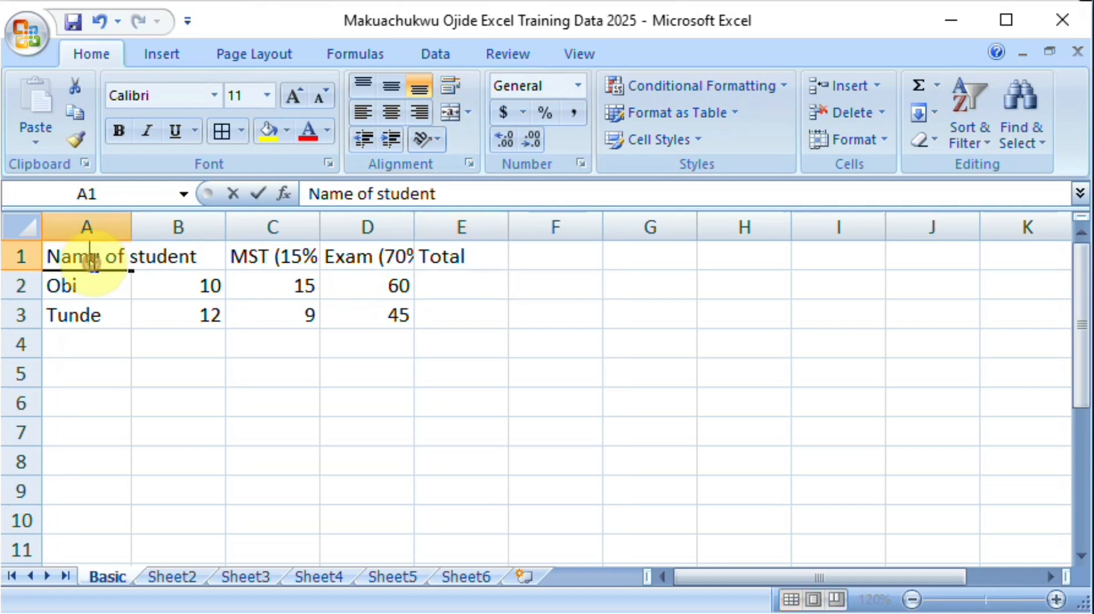
{"action": "key", "text": "Return"}
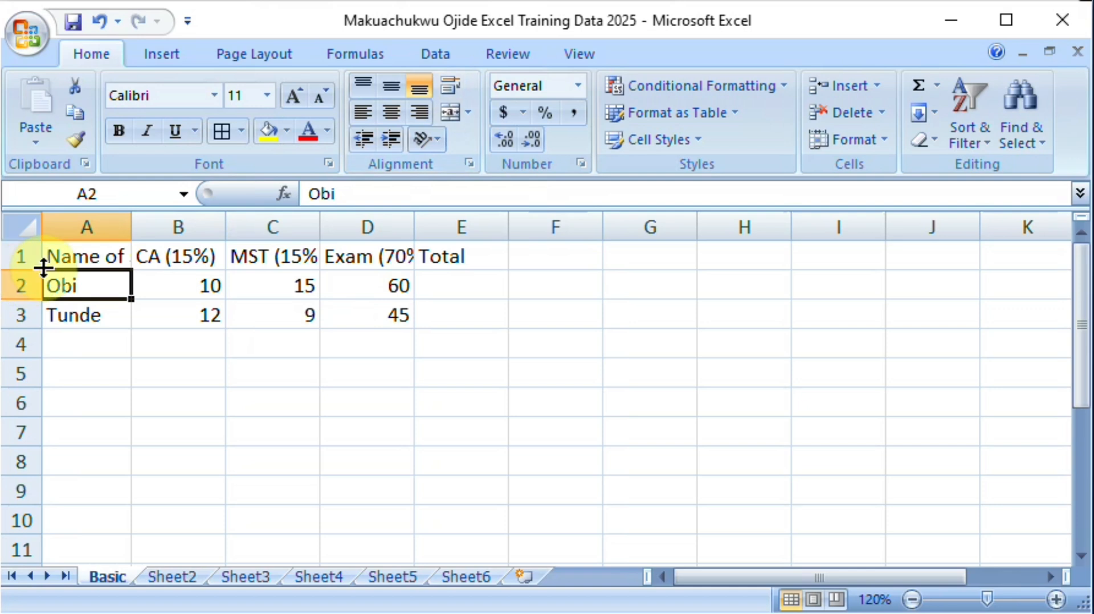
{"action": "left_click", "coordinate": [84, 256]}
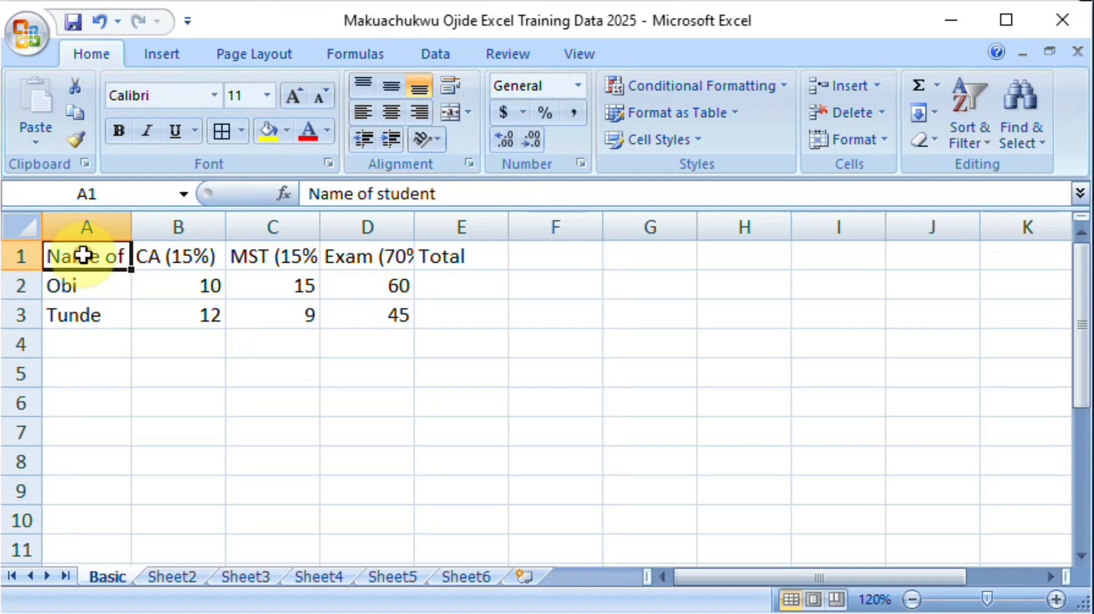
{"action": "left_click", "coordinate": [450, 84]}
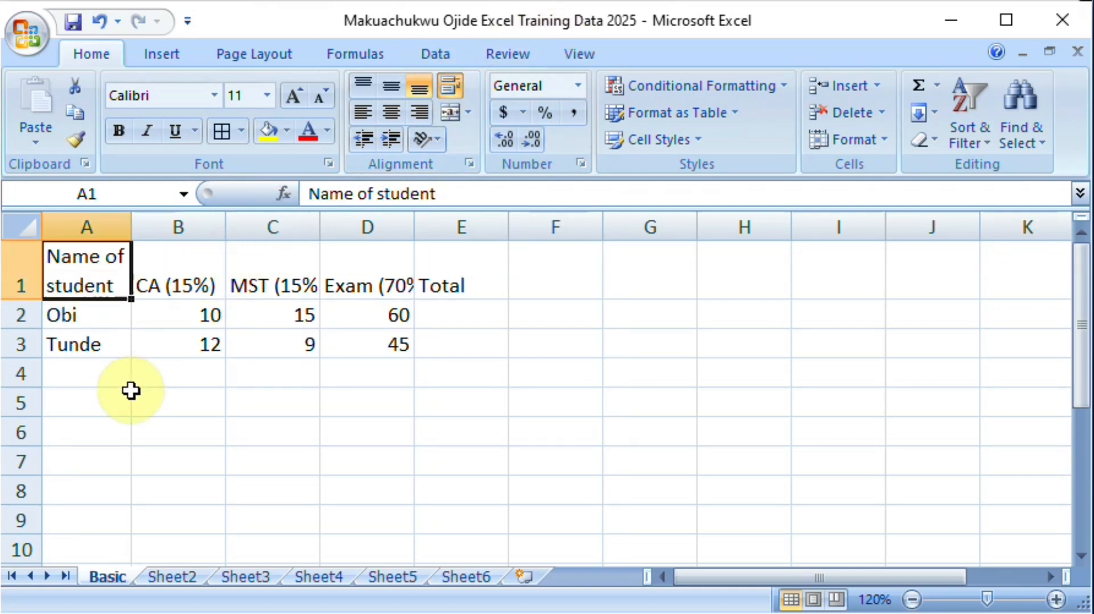
{"action": "left_click", "coordinate": [129, 394]}
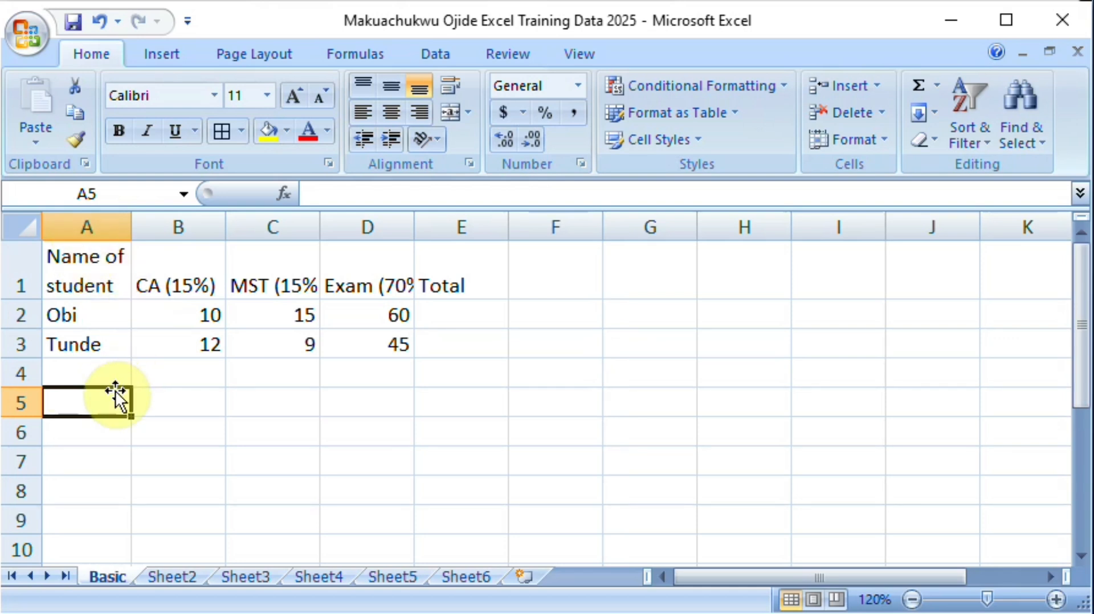
{"action": "left_click", "coordinate": [182, 576]}
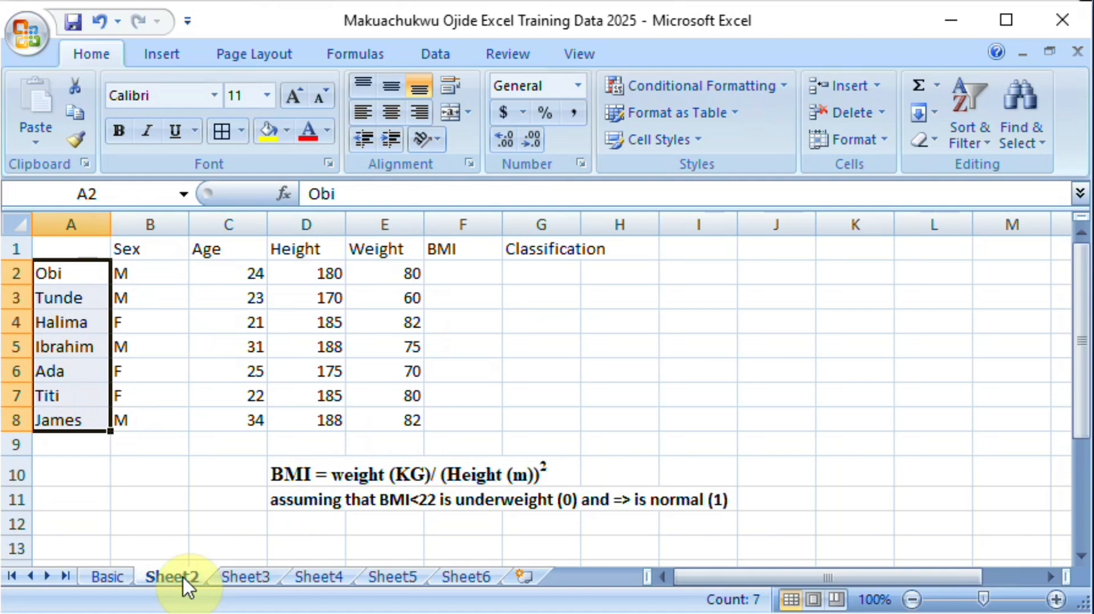
{"action": "key", "text": "ctrl+c"}
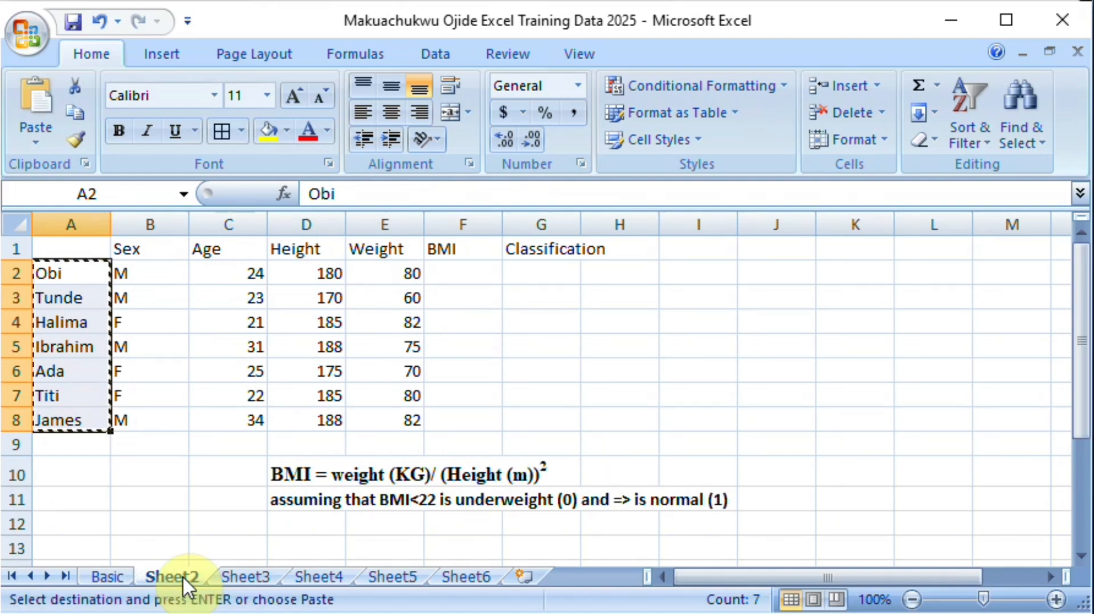
{"action": "left_click", "coordinate": [111, 583]}
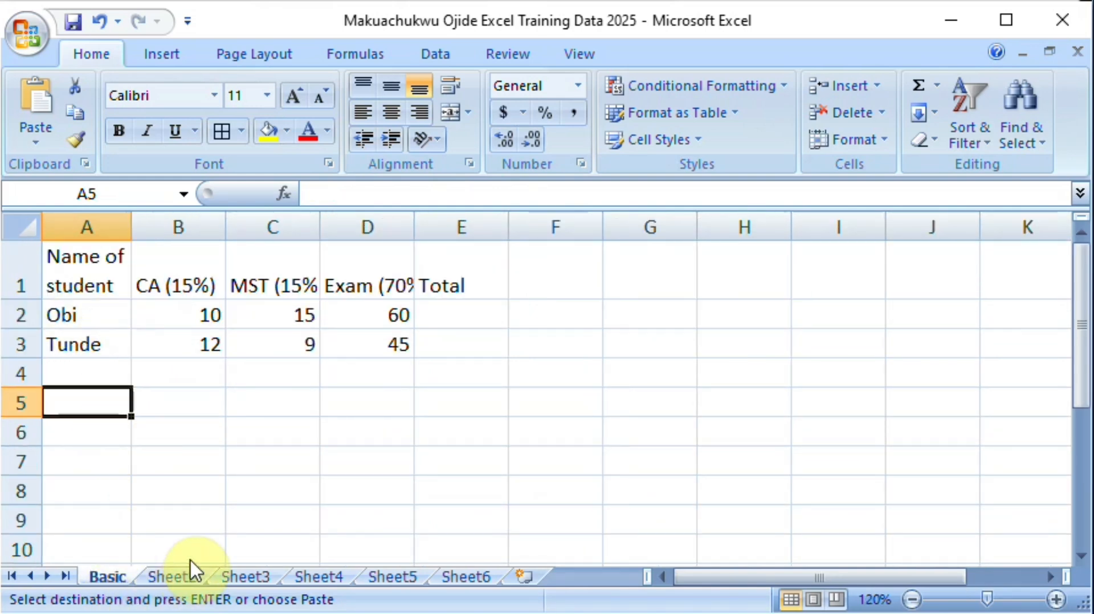
Step: Copy the student names in A2:A8 of Sheet2 and paste them into the Basic sheet starting at cell A2
{"action": "left_click", "coordinate": [188, 578]}
{"action": "left_click", "coordinate": [139, 463]}
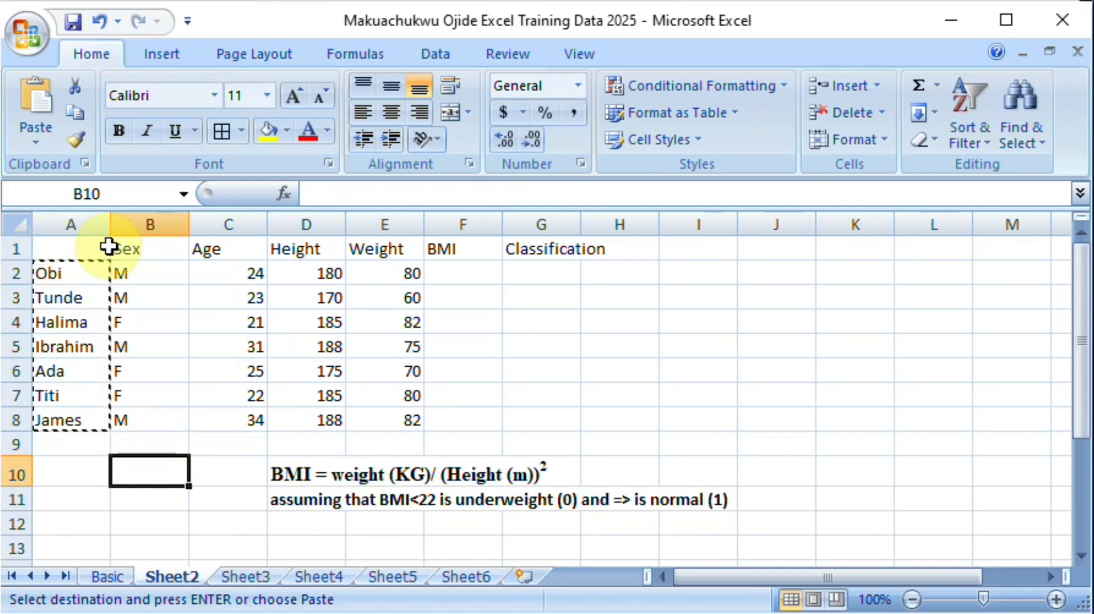
{"action": "key", "text": "Escape"}
{"action": "left_click_drag", "start_coordinate": [88, 271], "coordinate": [78, 422]}
{"action": "left_click", "coordinate": [82, 275]}
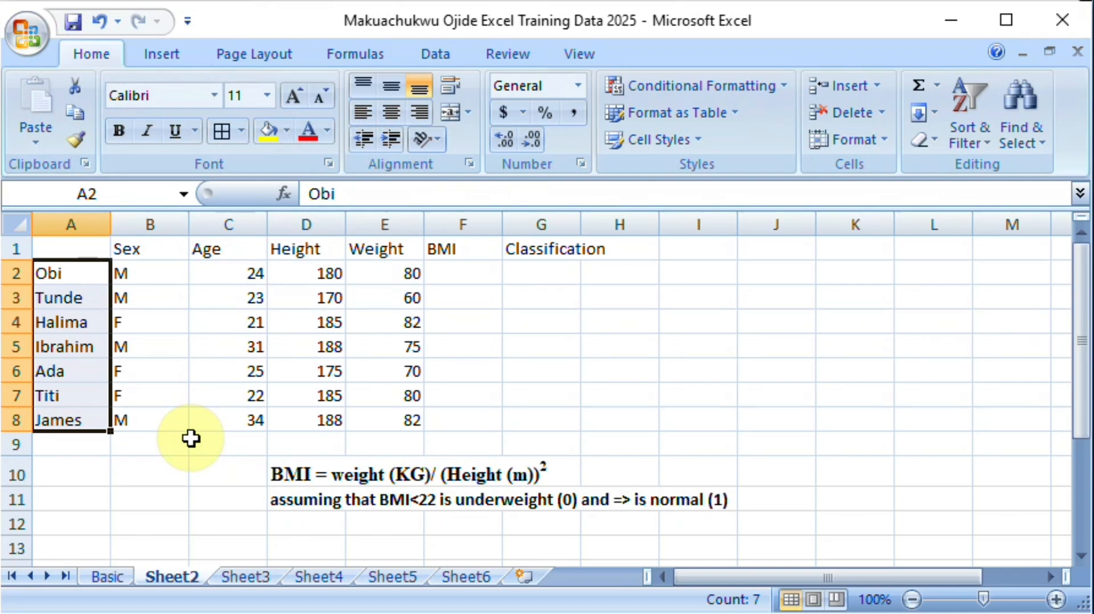
{"action": "left_click", "coordinate": [82, 120]}
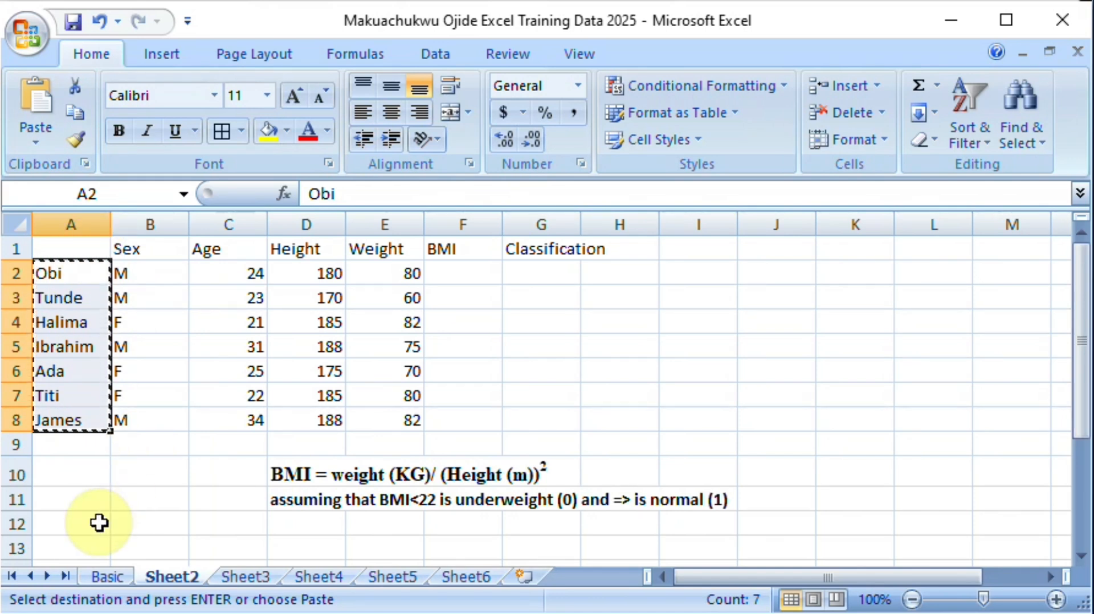
{"action": "left_click", "coordinate": [105, 574]}
{"action": "left_click", "coordinate": [84, 311]}
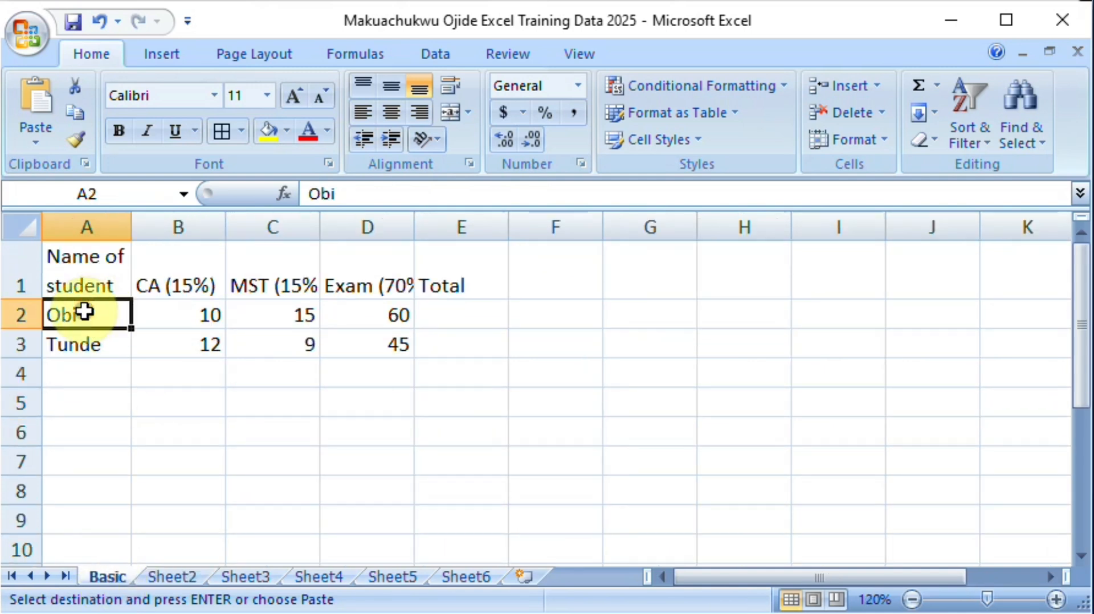
{"action": "key", "text": "ctrl+v"}
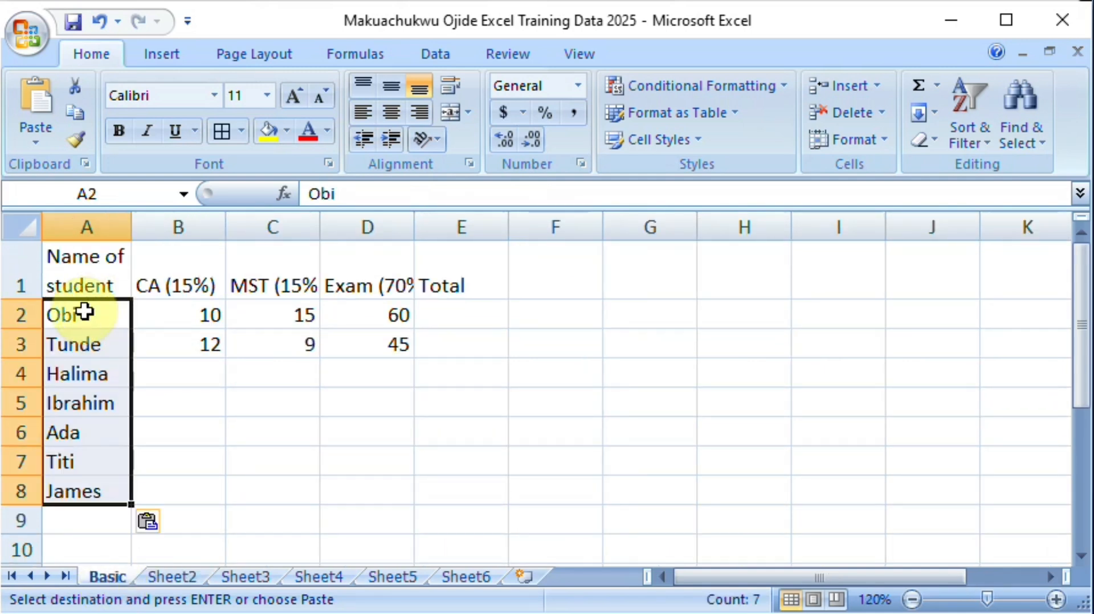
{"action": "left_click", "coordinate": [266, 406]}
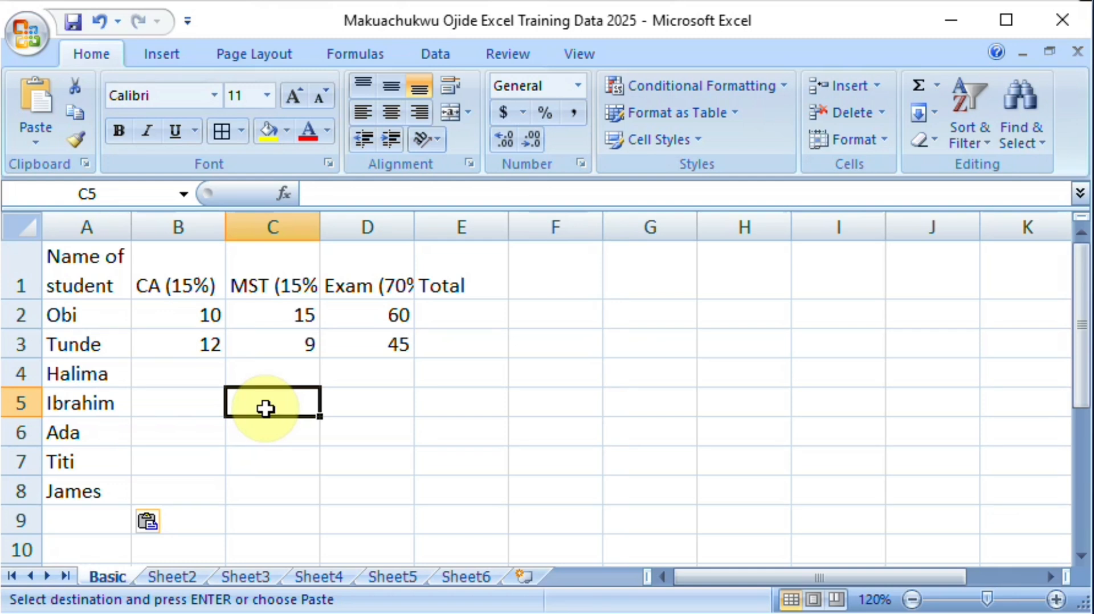
Step: Enter the formula =RANDBETWEEN(5,15) in cell B4 to generate the third student's CA score
{"action": "left_click", "coordinate": [164, 368]}
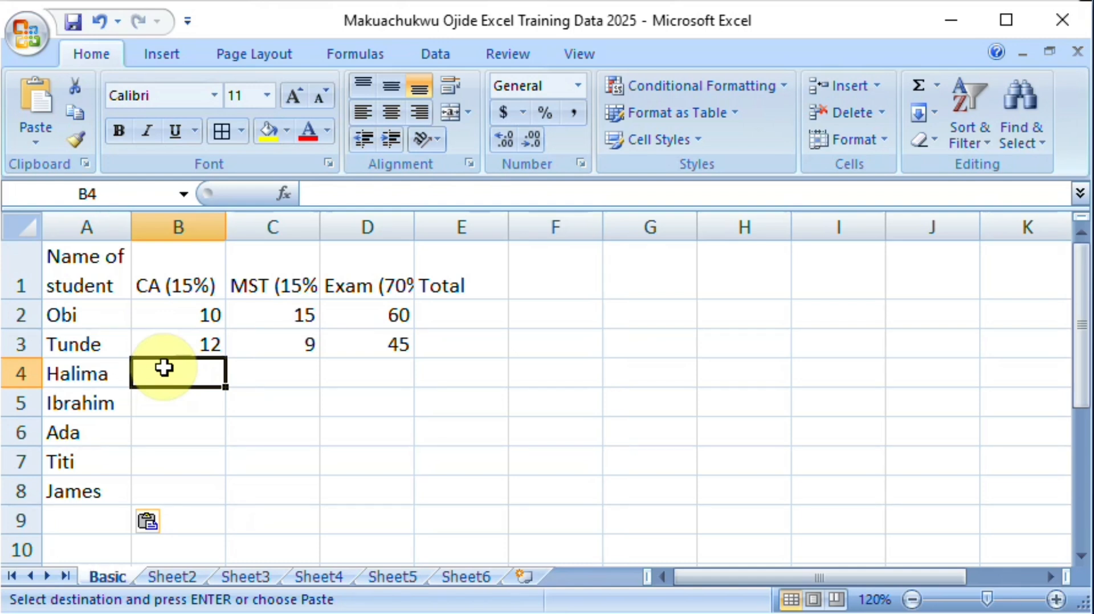
{"action": "type", "text": "="}
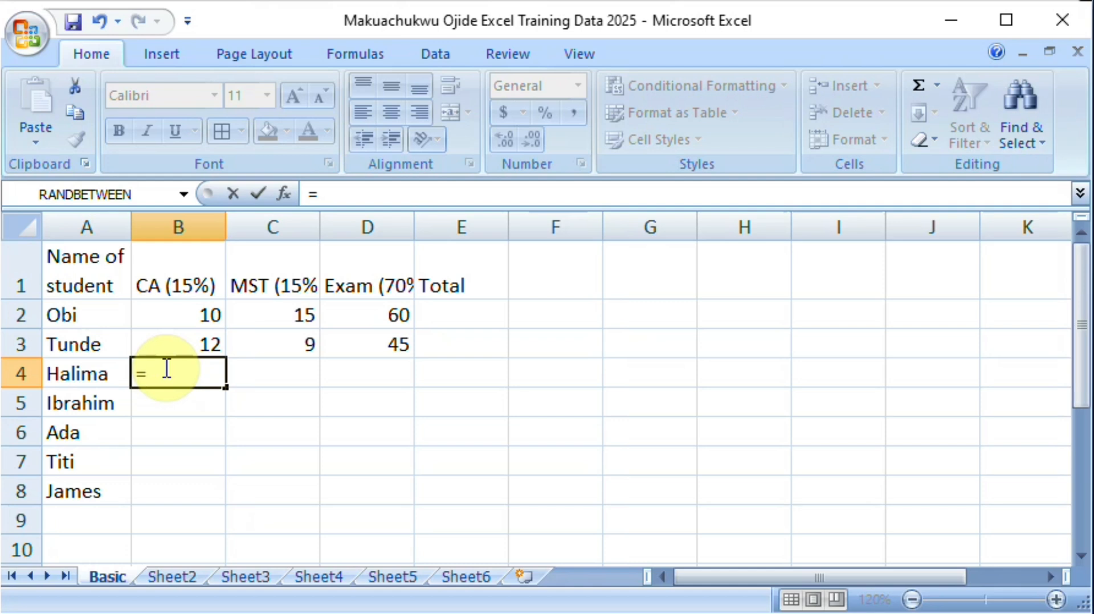
{"action": "type", "text": "rand"}
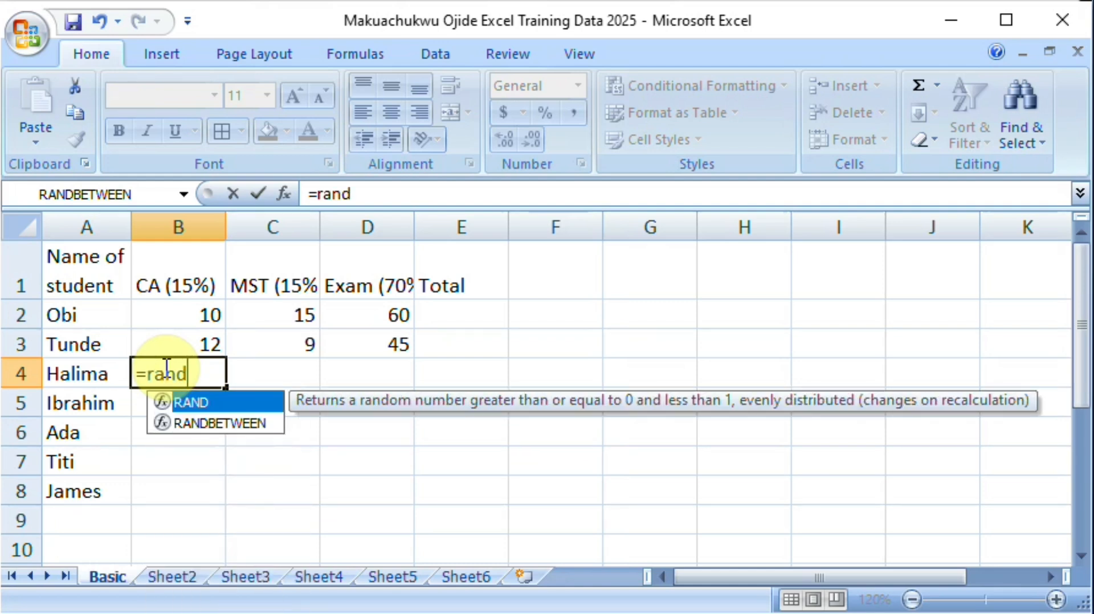
{"action": "left_click", "coordinate": [206, 425]}
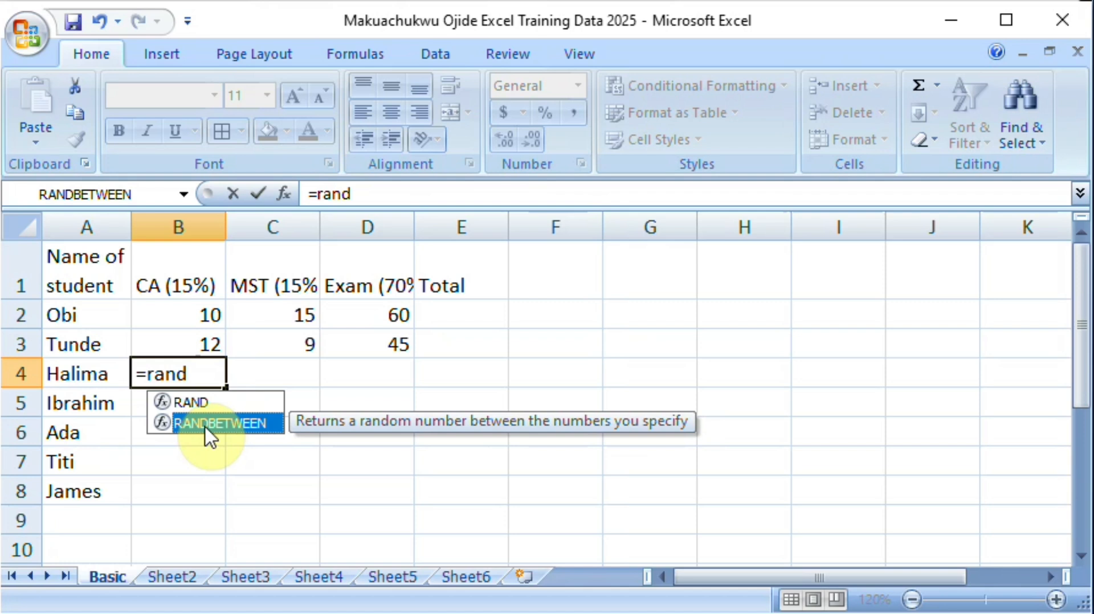
{"action": "double_click", "coordinate": [207, 424]}
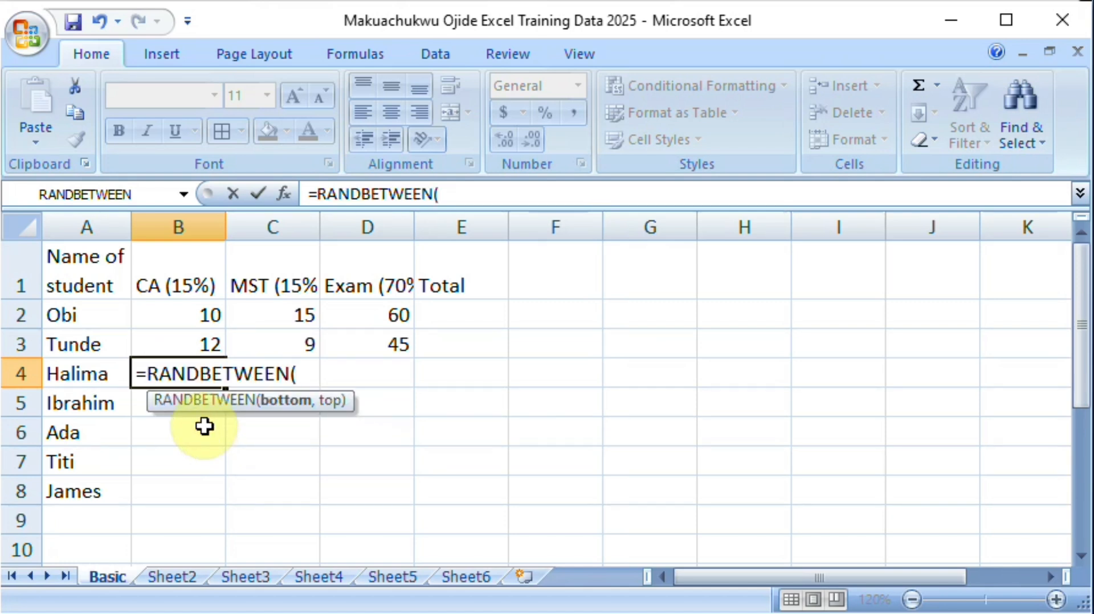
{"action": "type", "text": "5,"}
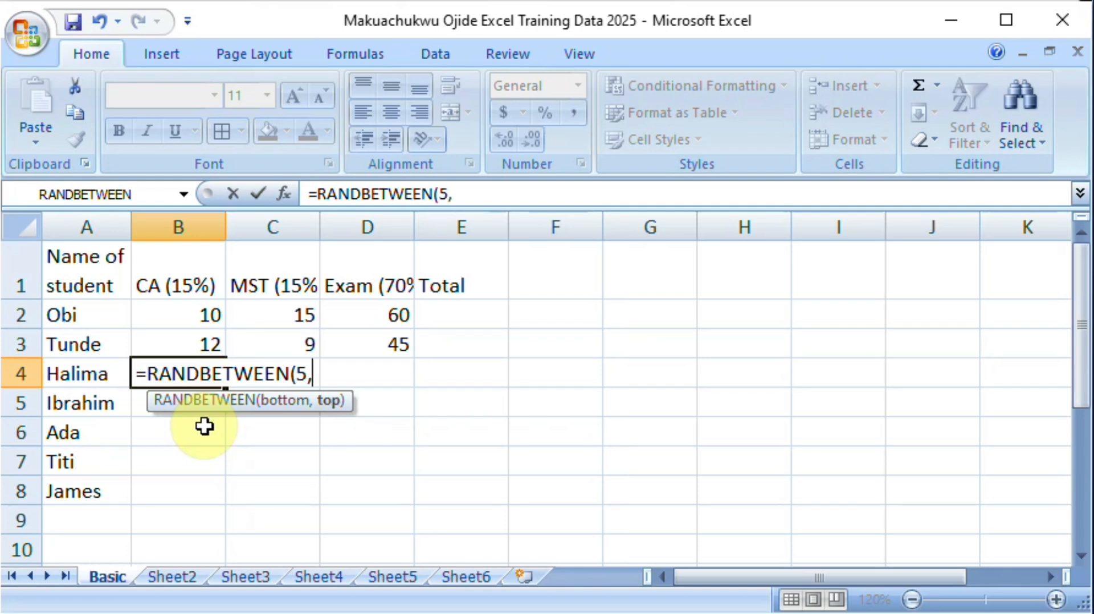
{"action": "type", "text": "15"}
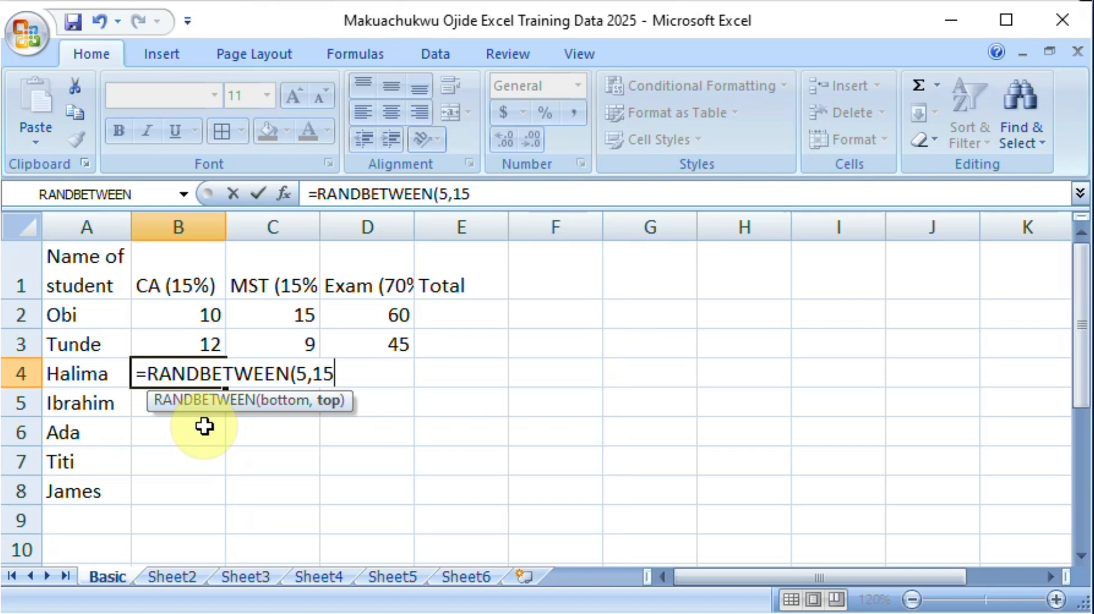
{"action": "type", "text": ")"}
{"action": "key", "text": "Return"}
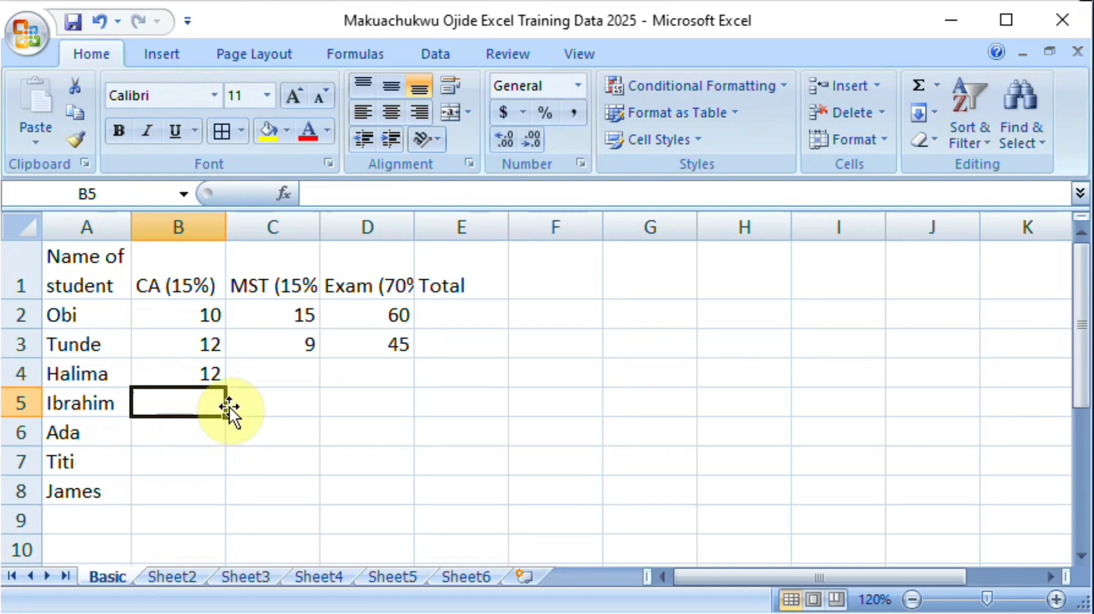
Step: Open the random-score formula in B4 and confirm it again without edits to generate a new number
{"action": "left_click", "coordinate": [201, 373]}
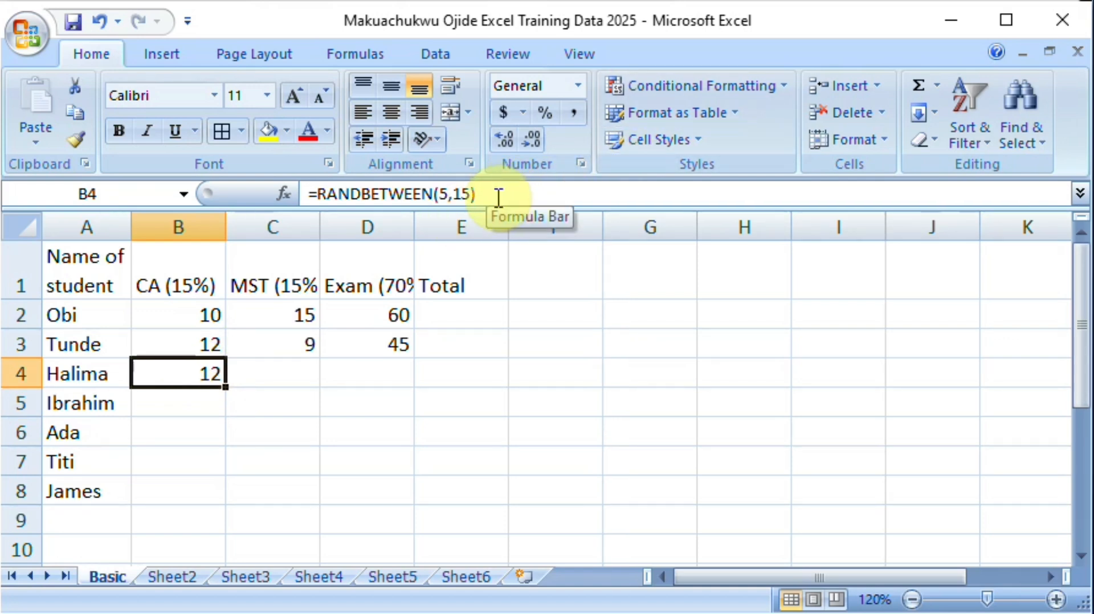
{"action": "double_click", "coordinate": [204, 370]}
{"action": "key", "text": "Return"}
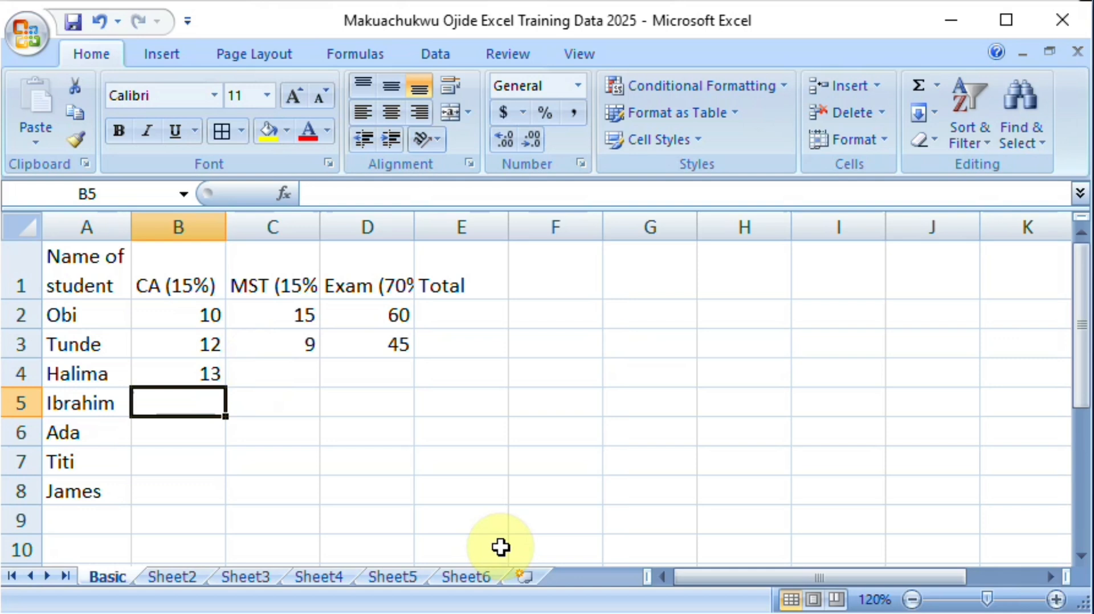
Step: Fill the RANDBETWEEN formula from B4 down to B8, and extend that range across into C4:C8
{"action": "left_click", "coordinate": [188, 375]}
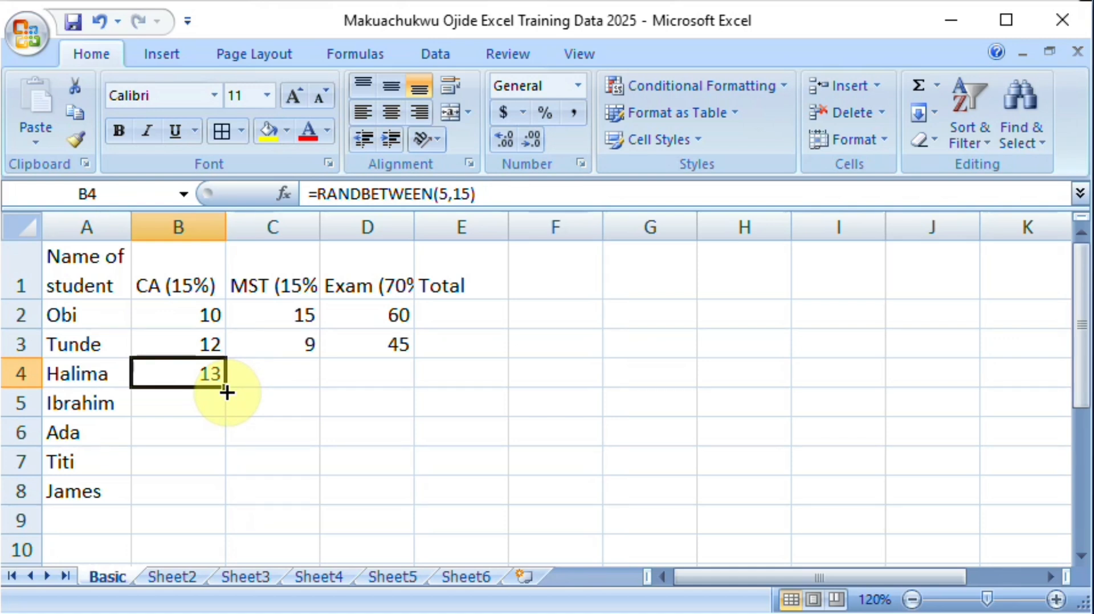
{"action": "left_click_drag", "start_coordinate": [227, 392], "coordinate": [227, 392]}
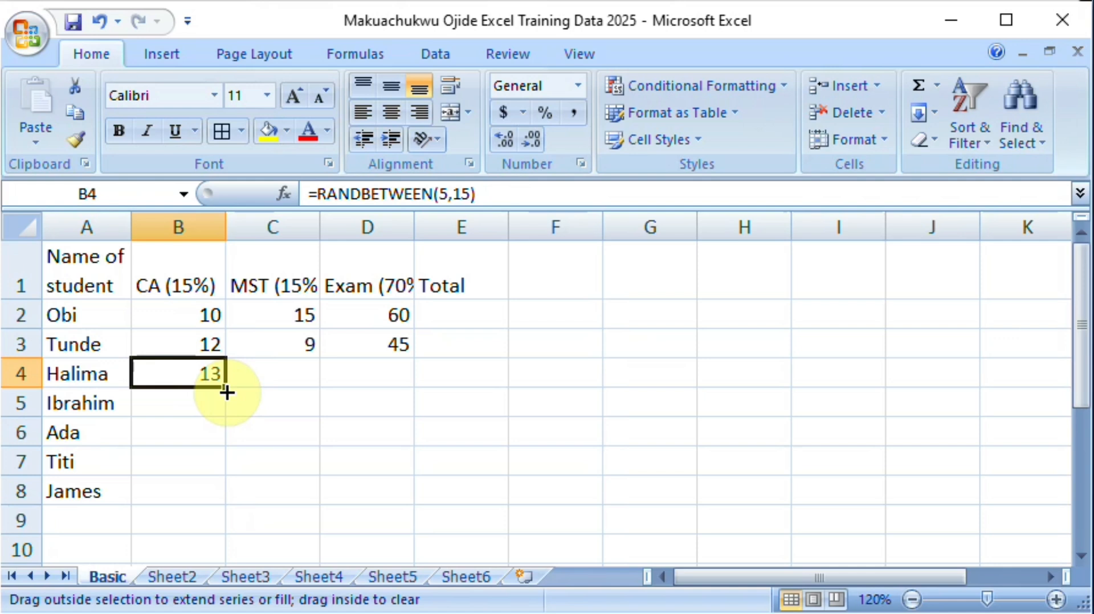
{"action": "left_click_drag", "start_coordinate": [227, 392], "coordinate": [228, 502]}
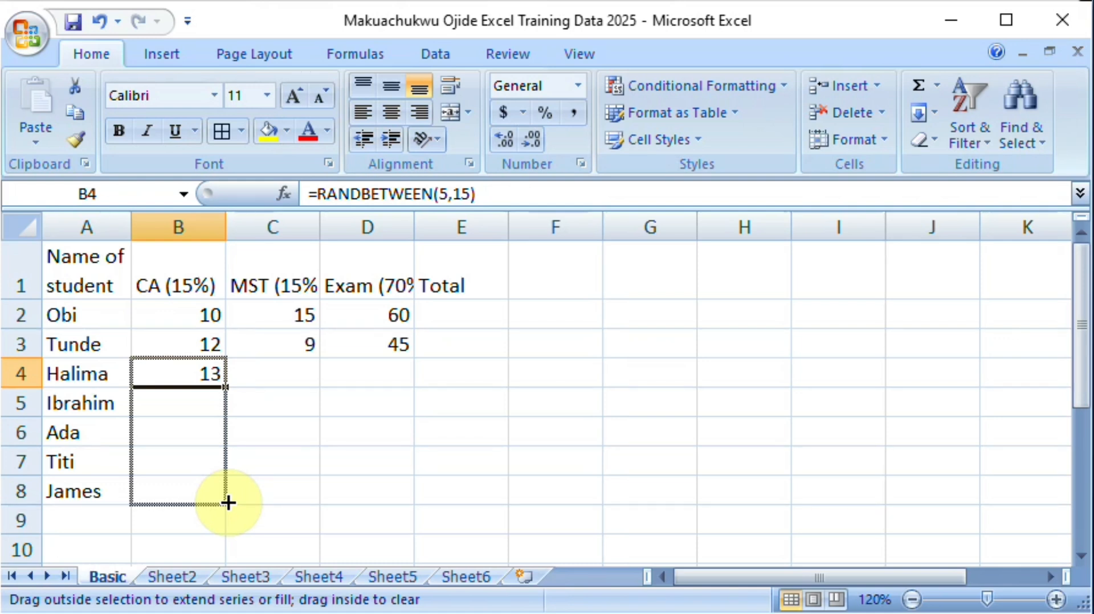
{"action": "left_click_drag", "start_coordinate": [228, 503], "coordinate": [317, 503]}
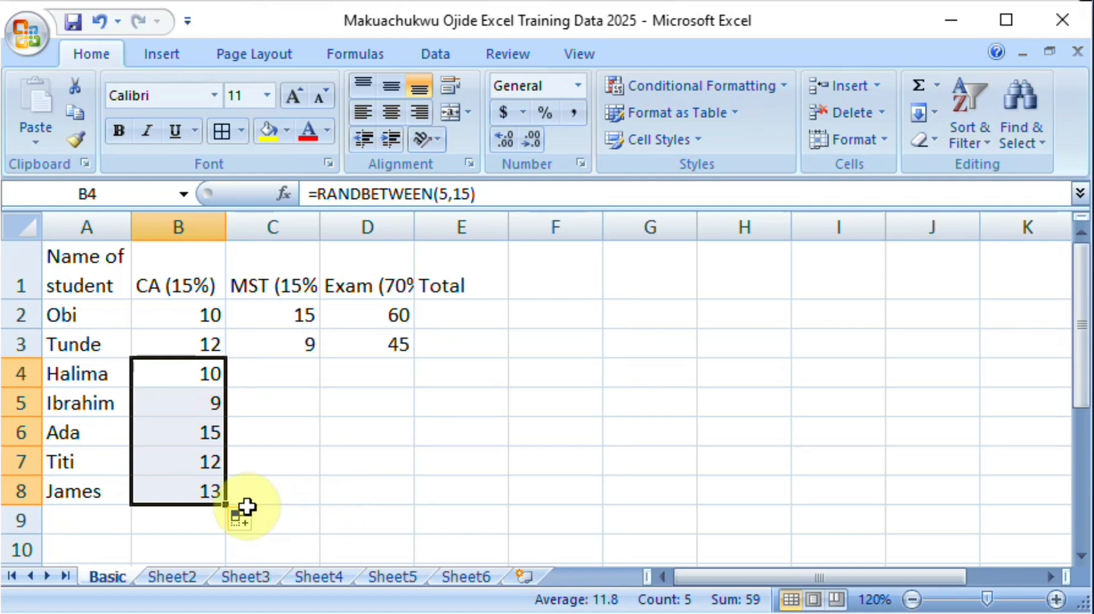
{"action": "left_click_drag", "start_coordinate": [228, 506], "coordinate": [310, 498]}
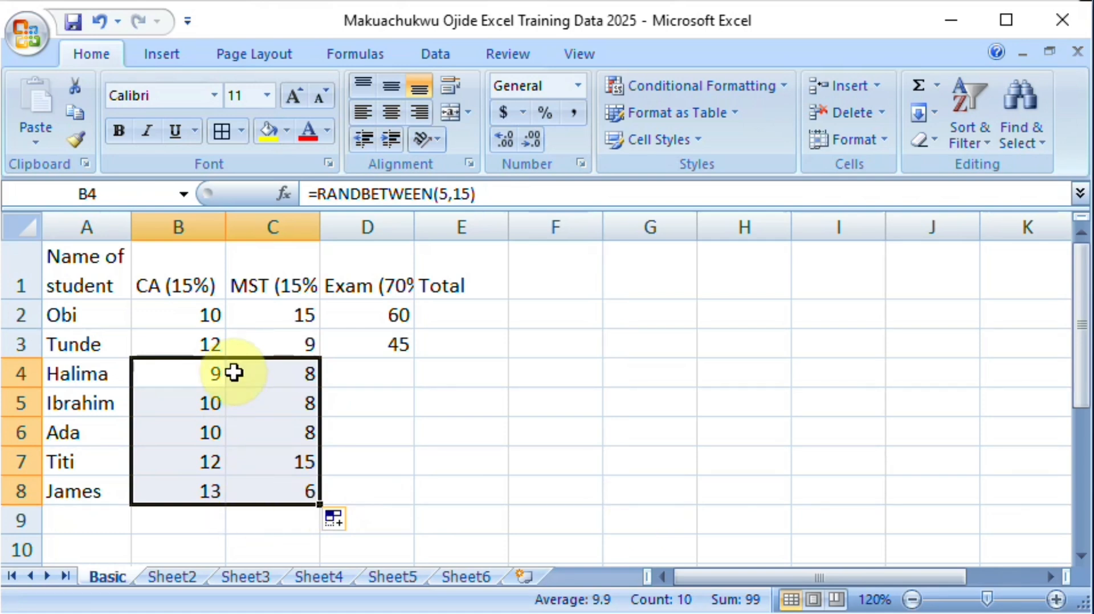
Step: Inspect the formulas in B4 and C4, reconfirming the one in C4 to recalculate the random scores
{"action": "left_click", "coordinate": [201, 373]}
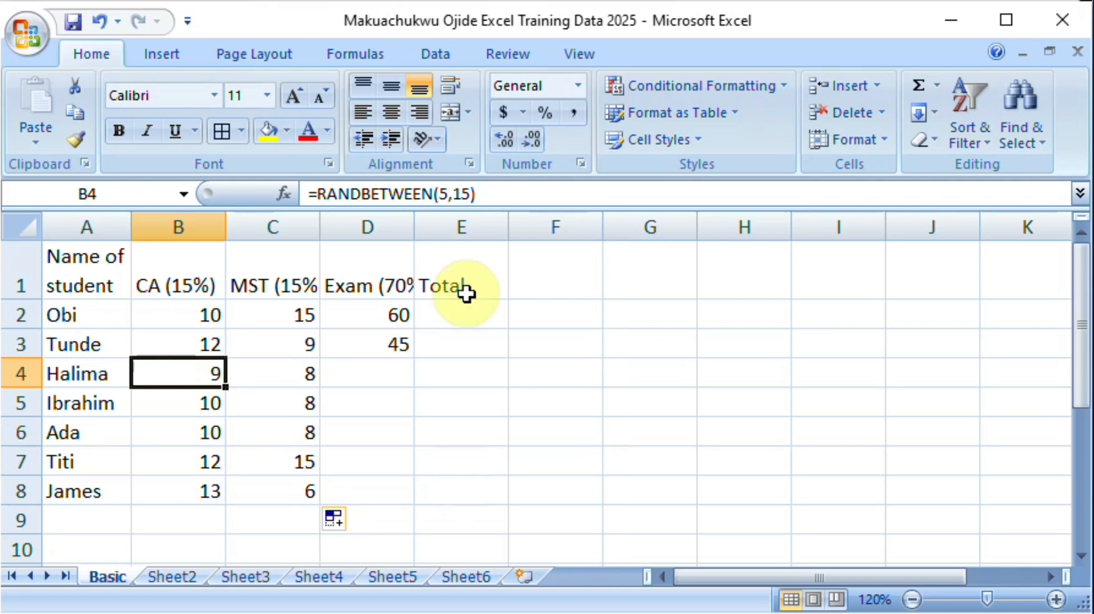
{"action": "double_click", "coordinate": [295, 372]}
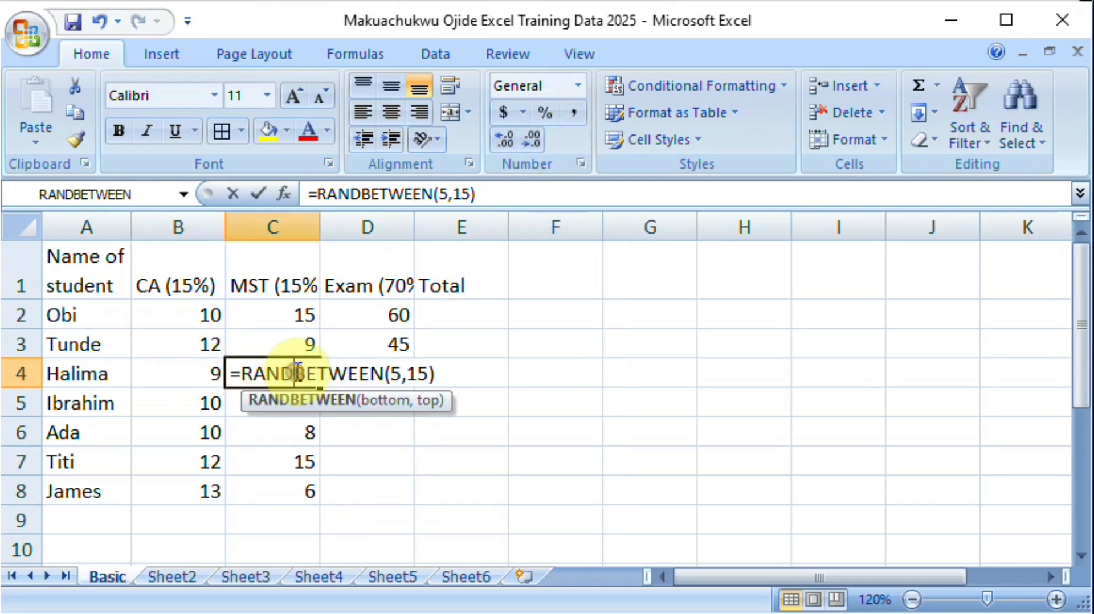
{"action": "key", "text": "Return"}
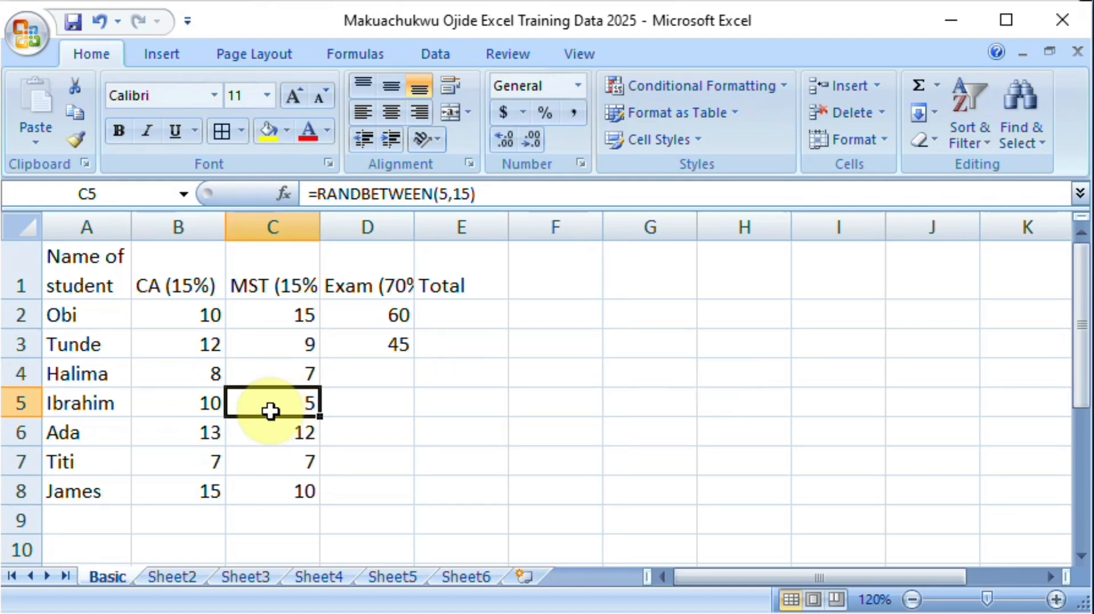
Step: Replace the random formulas in B4:C8 with fixed numbers by copying the range and pasting values over it, and check several cells
{"action": "left_click", "coordinate": [206, 375]}
{"action": "left_click_drag", "start_coordinate": [206, 375], "coordinate": [277, 486]}
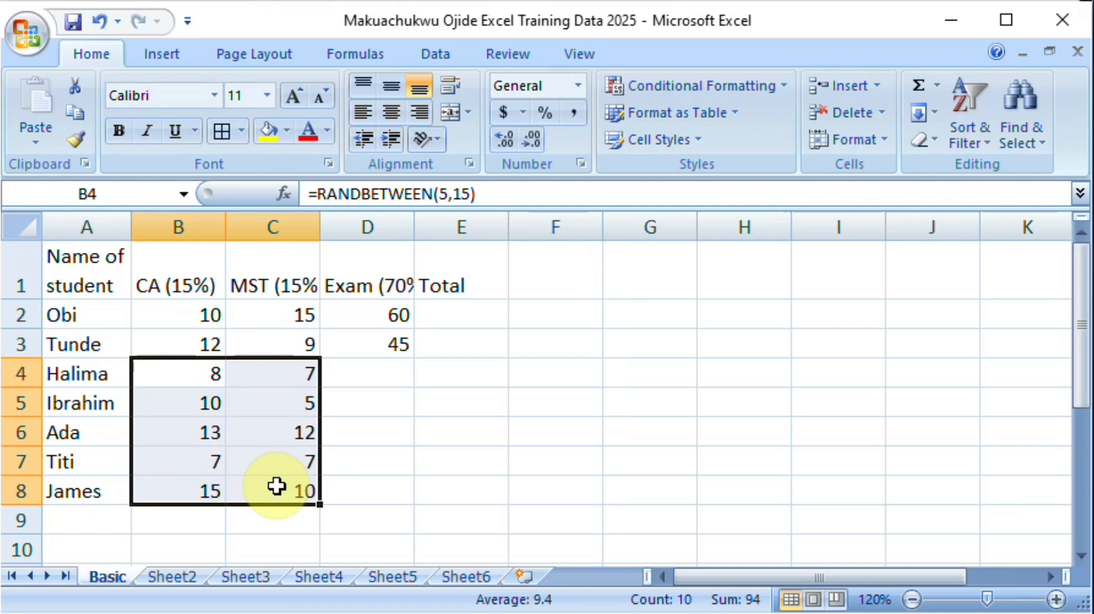
{"action": "key", "text": "ctrl+c"}
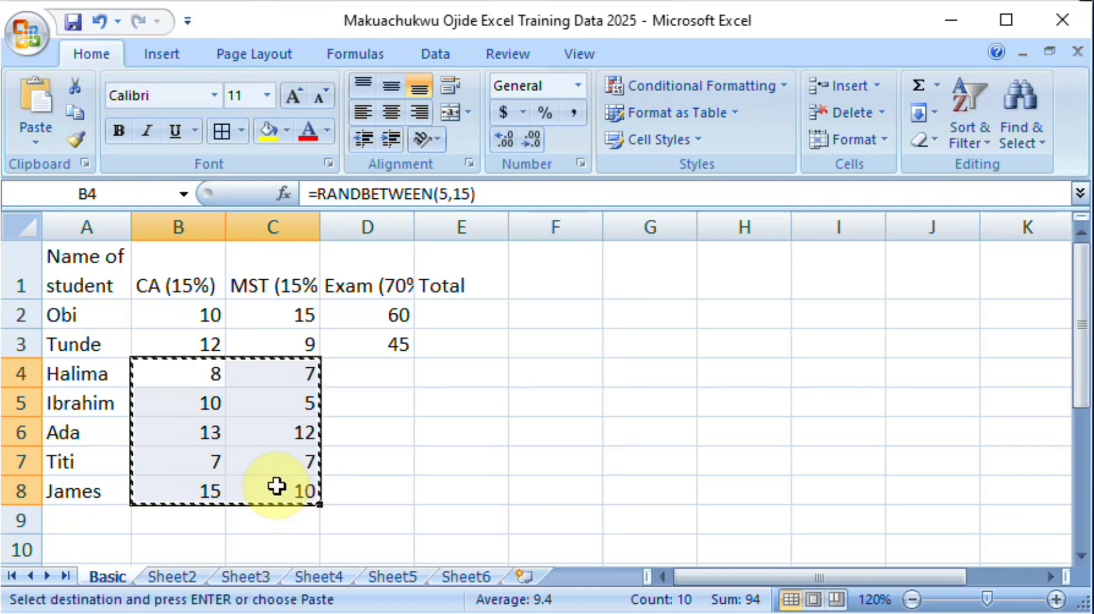
{"action": "left_click", "coordinate": [183, 372]}
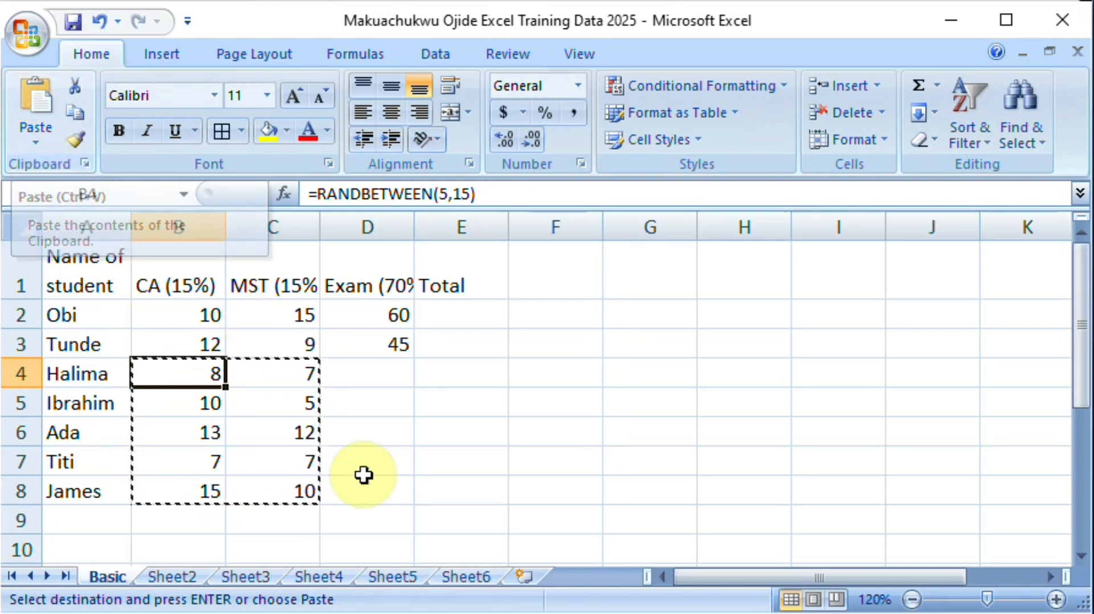
{"action": "left_click", "coordinate": [36, 142]}
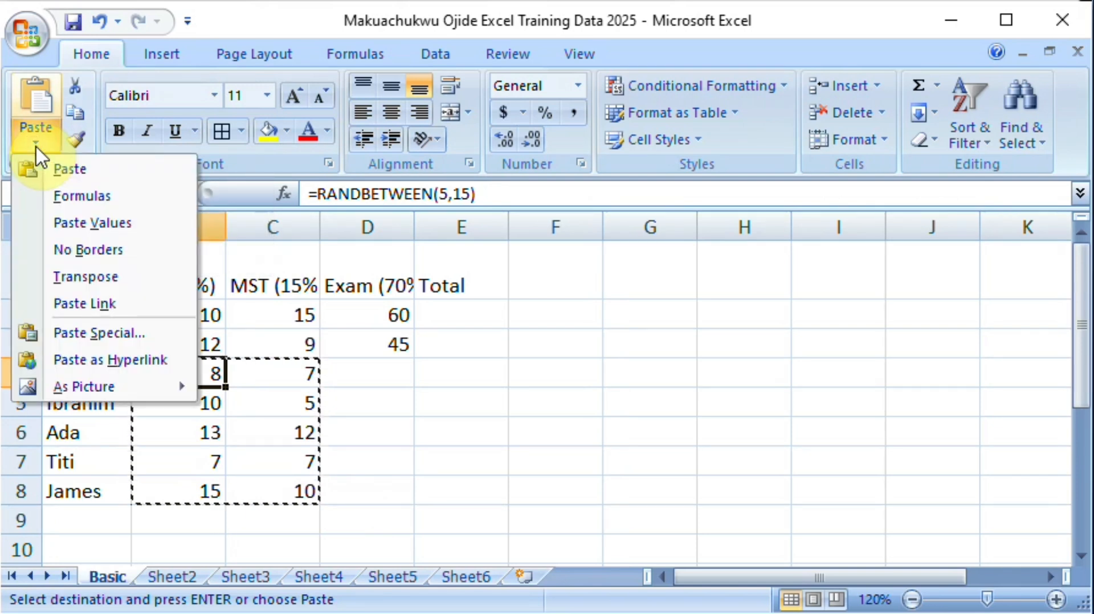
{"action": "left_click", "coordinate": [77, 227]}
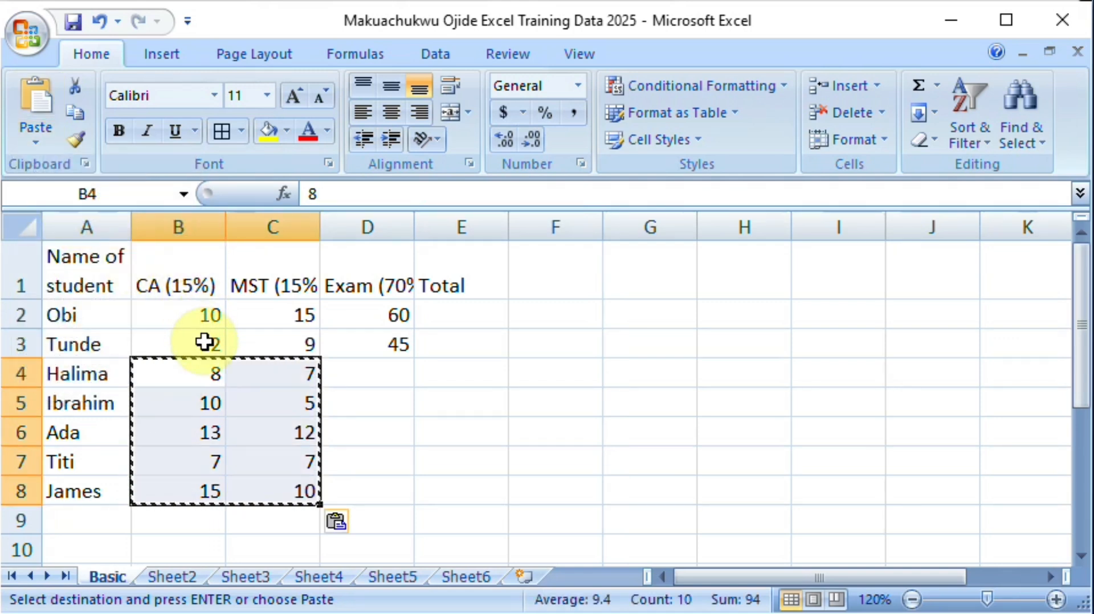
{"action": "left_click", "coordinate": [196, 374]}
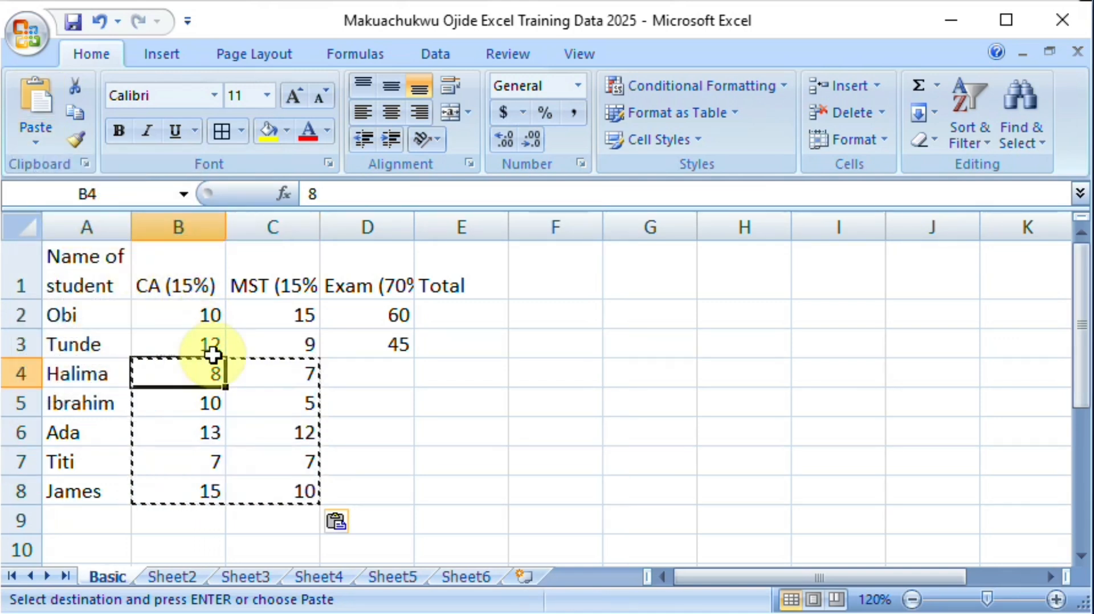
{"action": "left_click", "coordinate": [195, 407]}
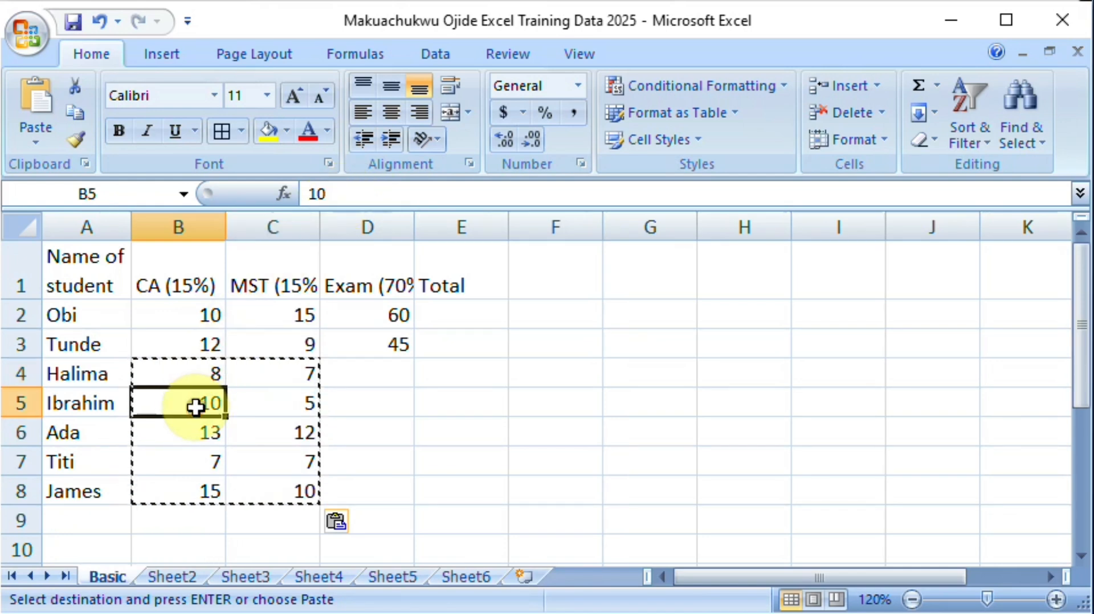
{"action": "left_click", "coordinate": [273, 431]}
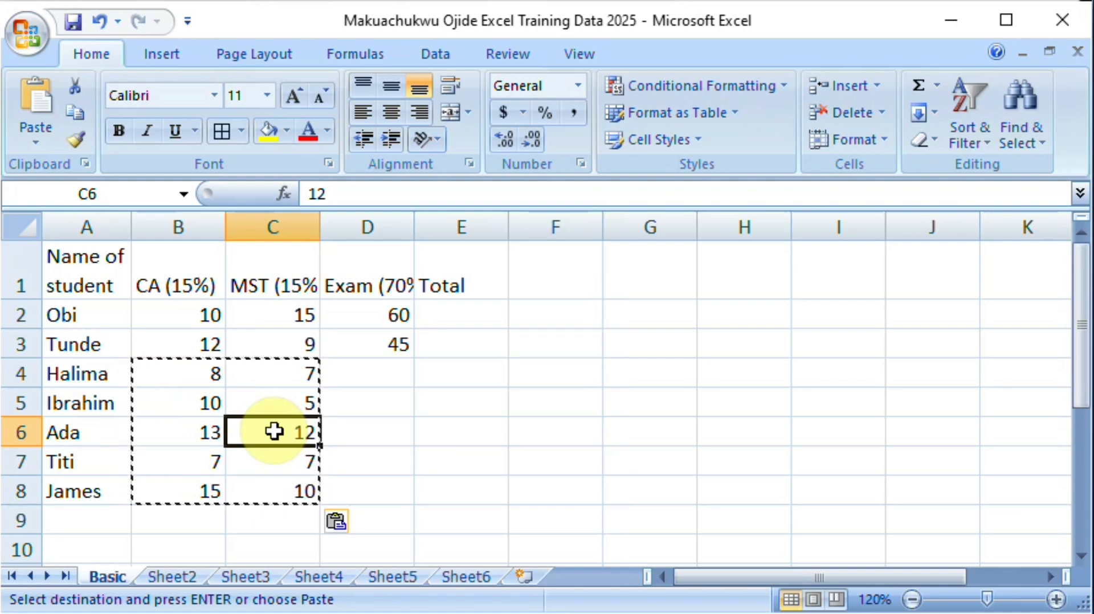
Step: End copy mode on the range B4:C8 and select the empty cell E3
{"action": "left_click", "coordinate": [466, 353]}
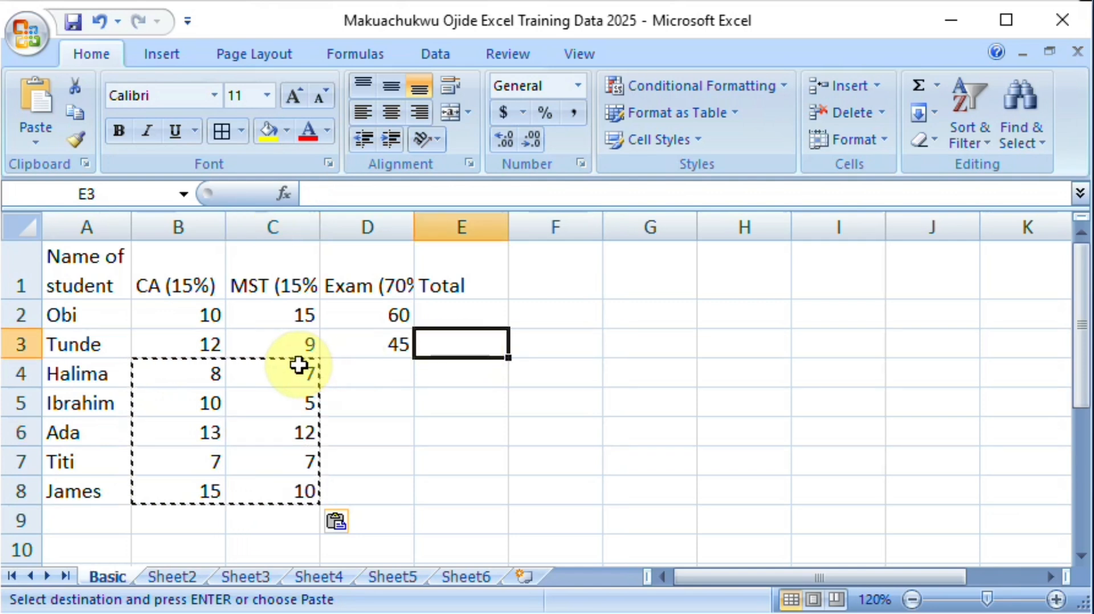
{"action": "key", "text": "Escape"}
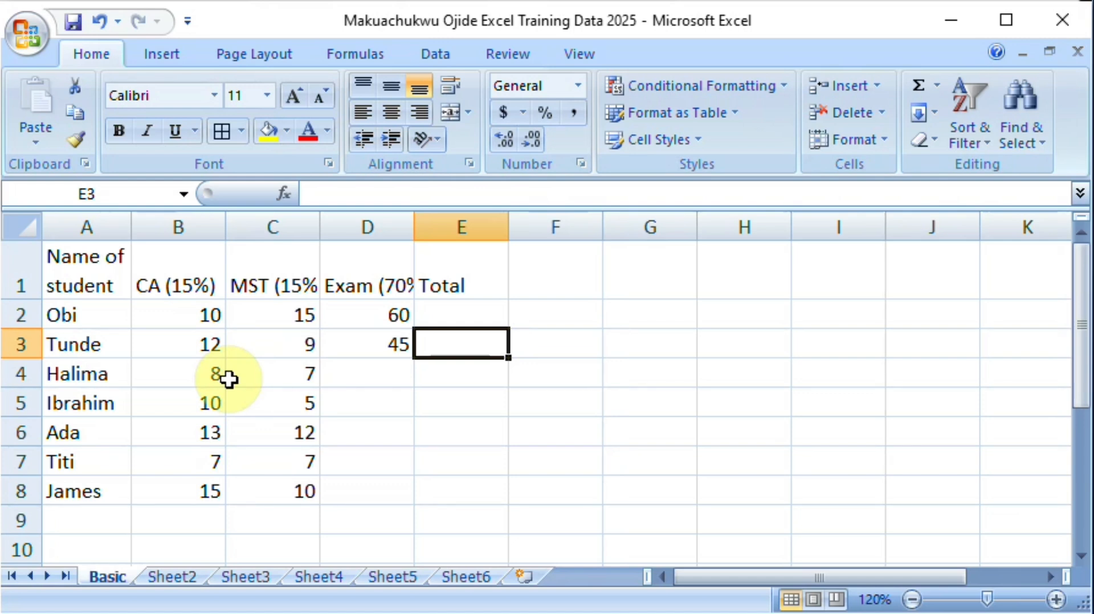
{"action": "left_click", "coordinate": [372, 365]}
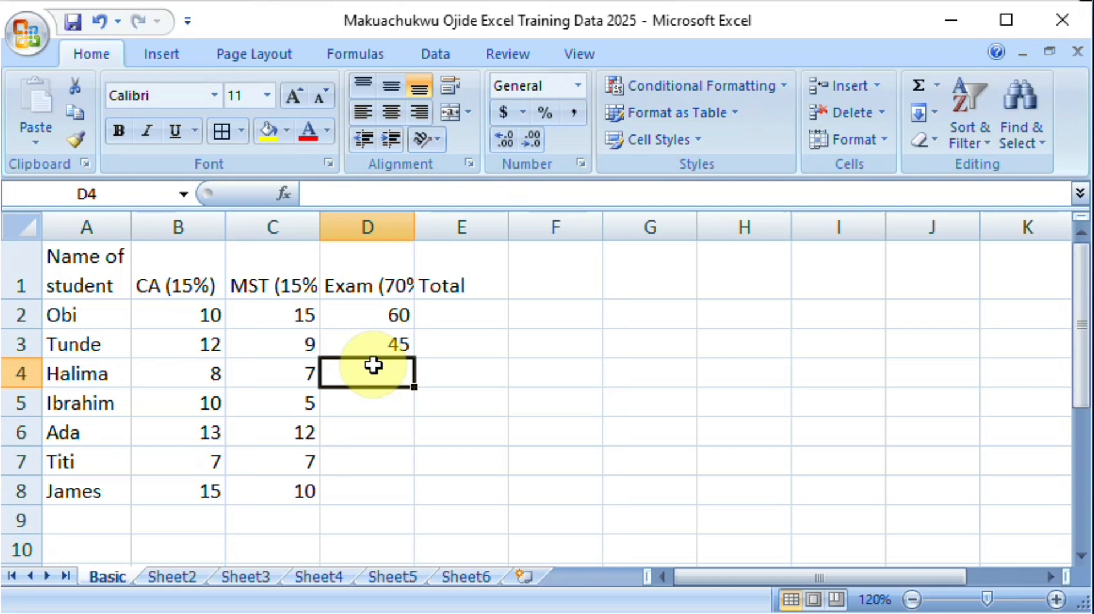
{"action": "type", "text": "="}
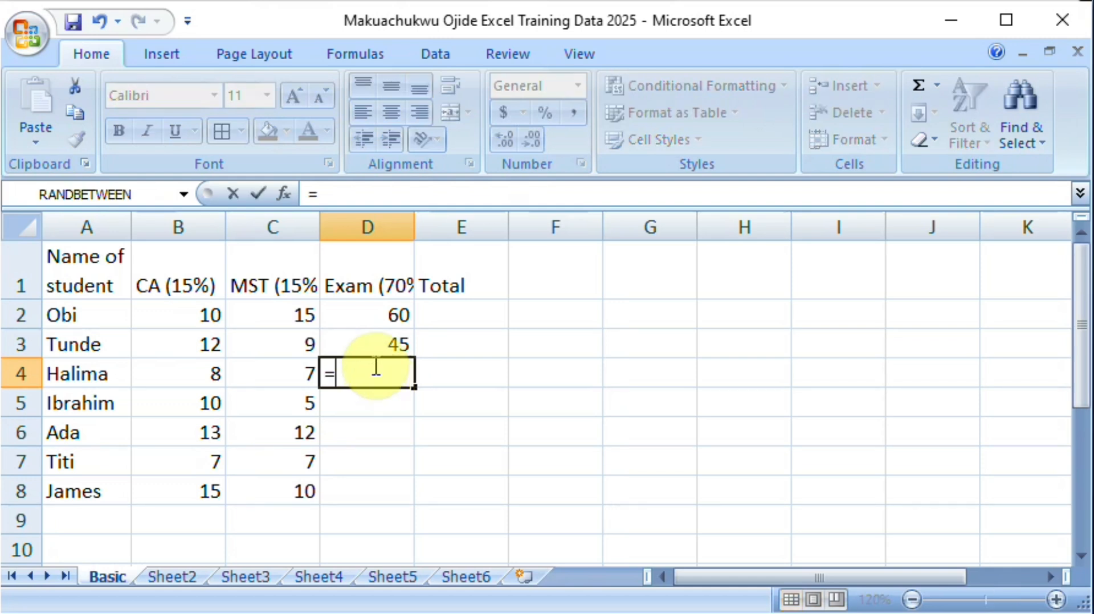
{"action": "type", "text": "r"}
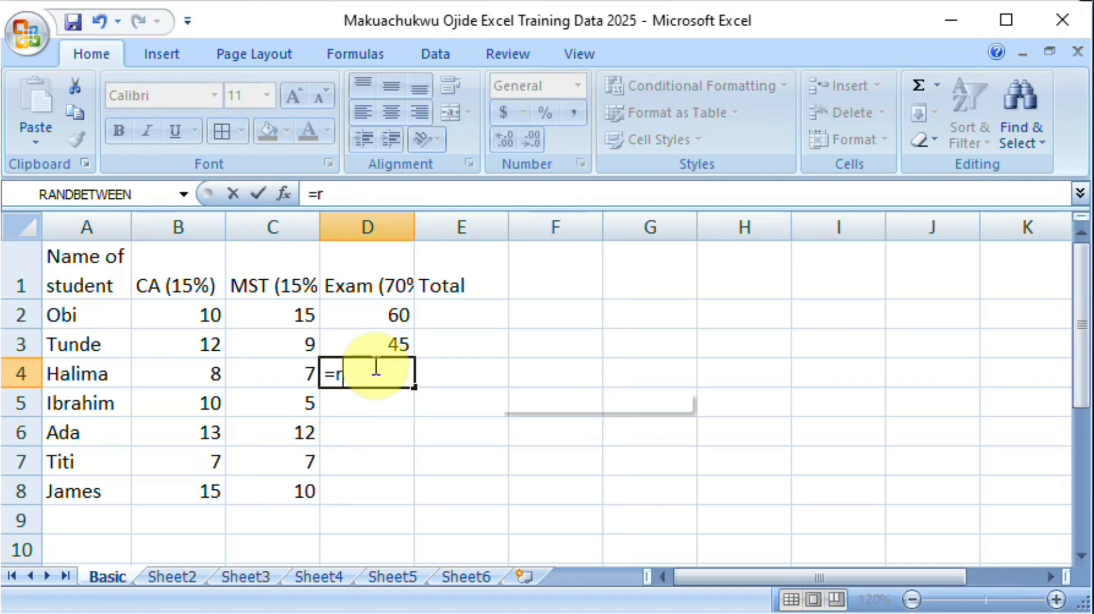
{"action": "type", "text": "and"}
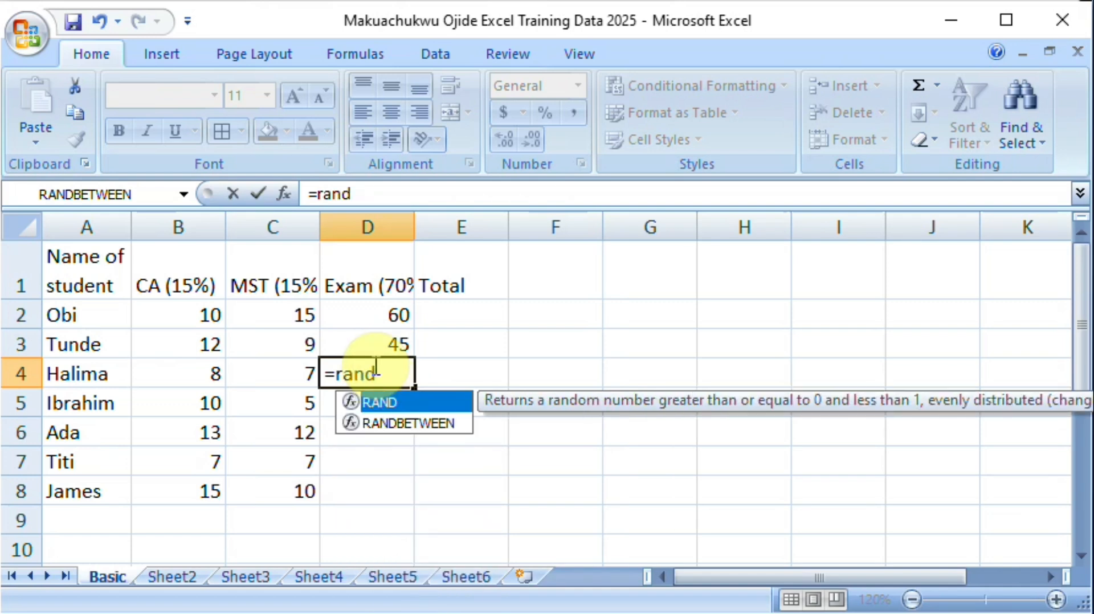
{"action": "key", "text": "BackSpace"}
{"action": "key", "text": "BackSpace"}
{"action": "key", "text": "BackSpace"}
{"action": "key", "text": "BackSpace"}
{"action": "key", "text": "Escape"}
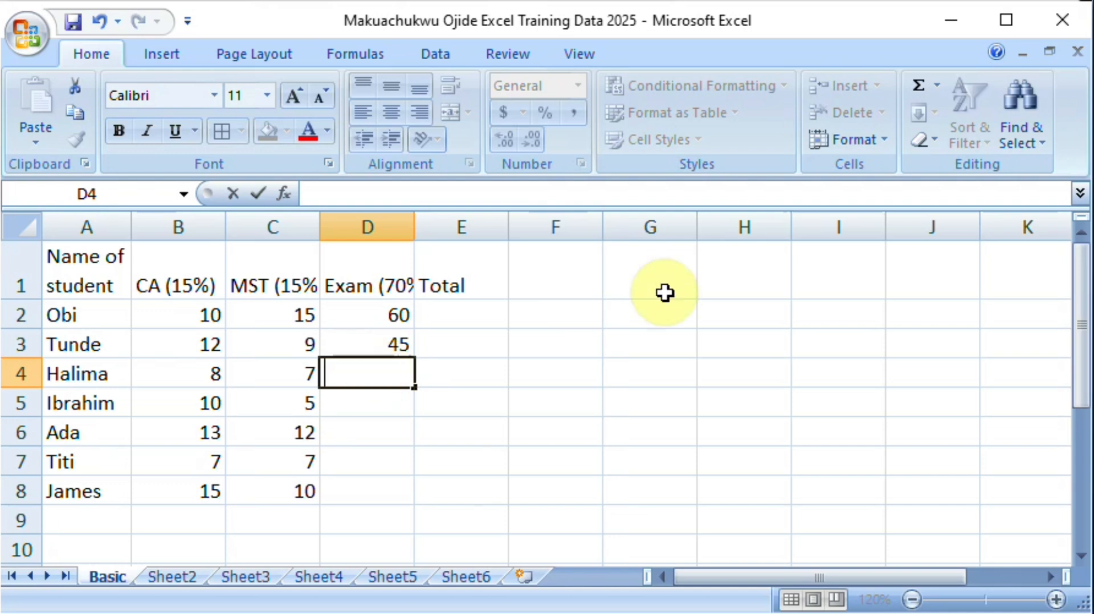
Step: Insert the RANDBETWEEN function from the Math & Trig category into D4, moving the function dialog clear of the table
{"action": "left_click", "coordinate": [389, 433]}
{"action": "left_click", "coordinate": [371, 364]}
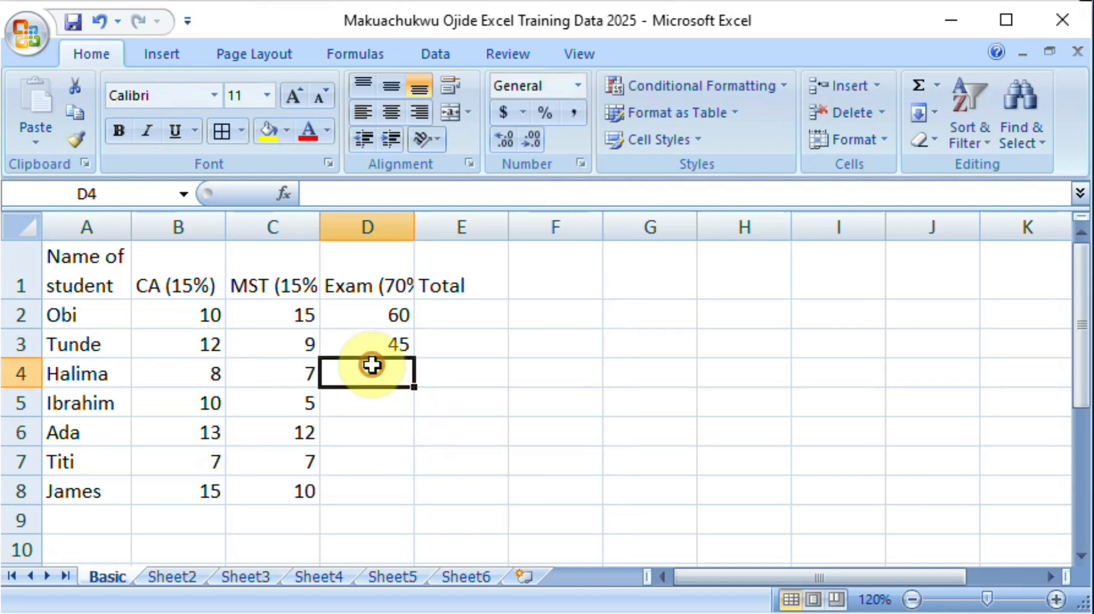
{"action": "left_click", "coordinate": [937, 88]}
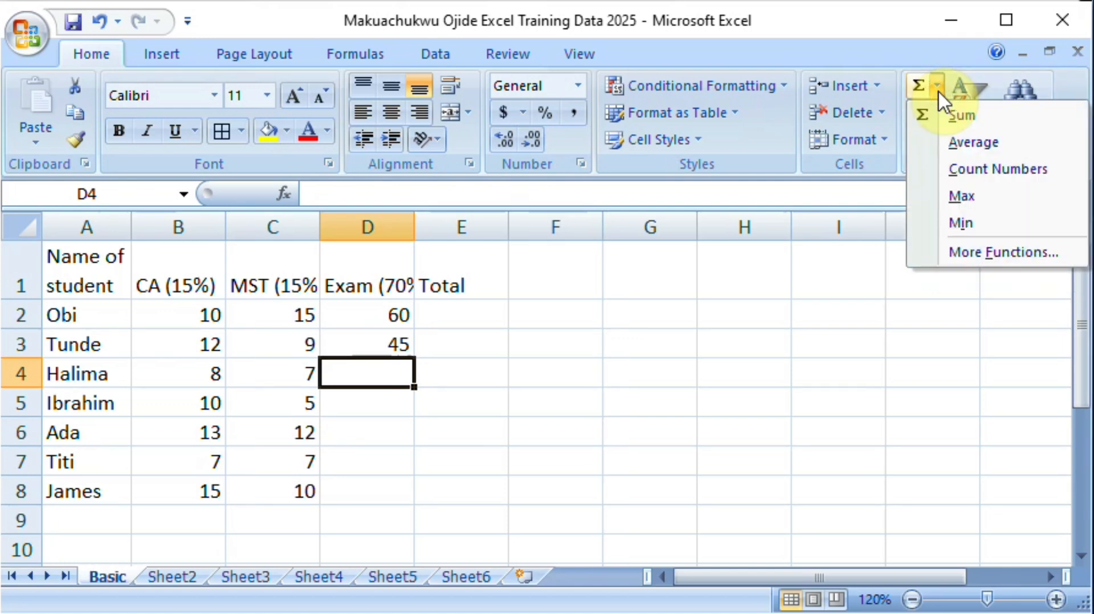
{"action": "left_click", "coordinate": [968, 257]}
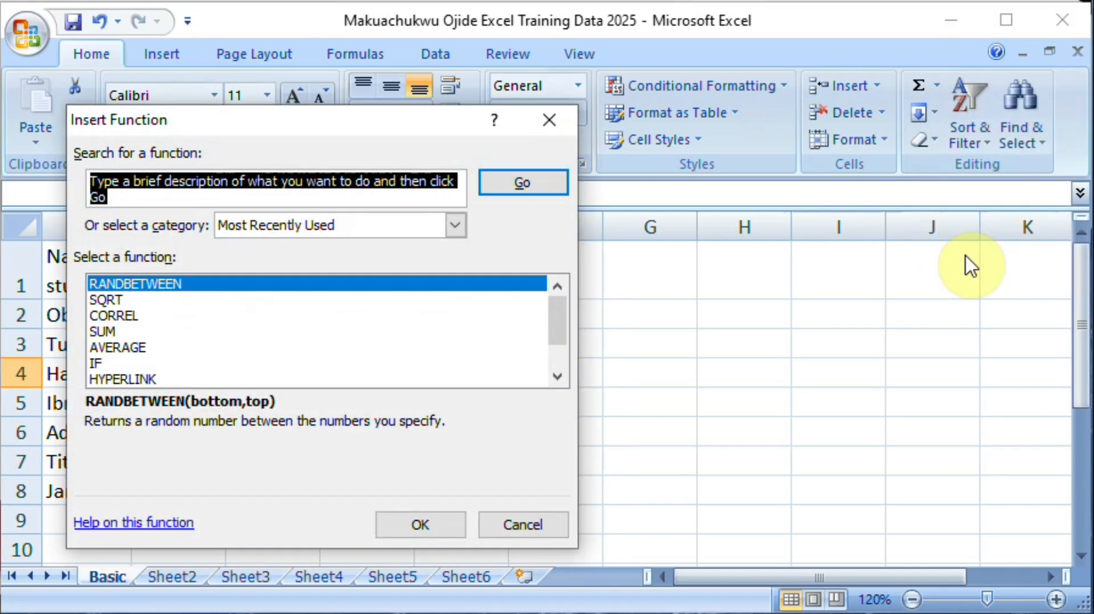
{"action": "left_click_drag", "start_coordinate": [377, 129], "coordinate": [797, 137]}
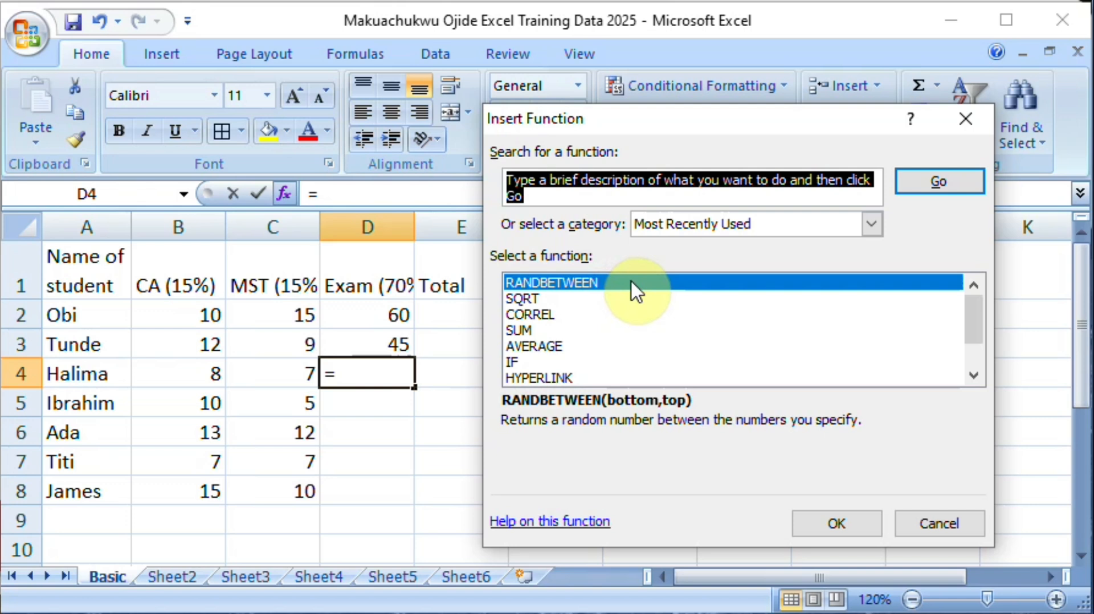
{"action": "left_click", "coordinate": [872, 227]}
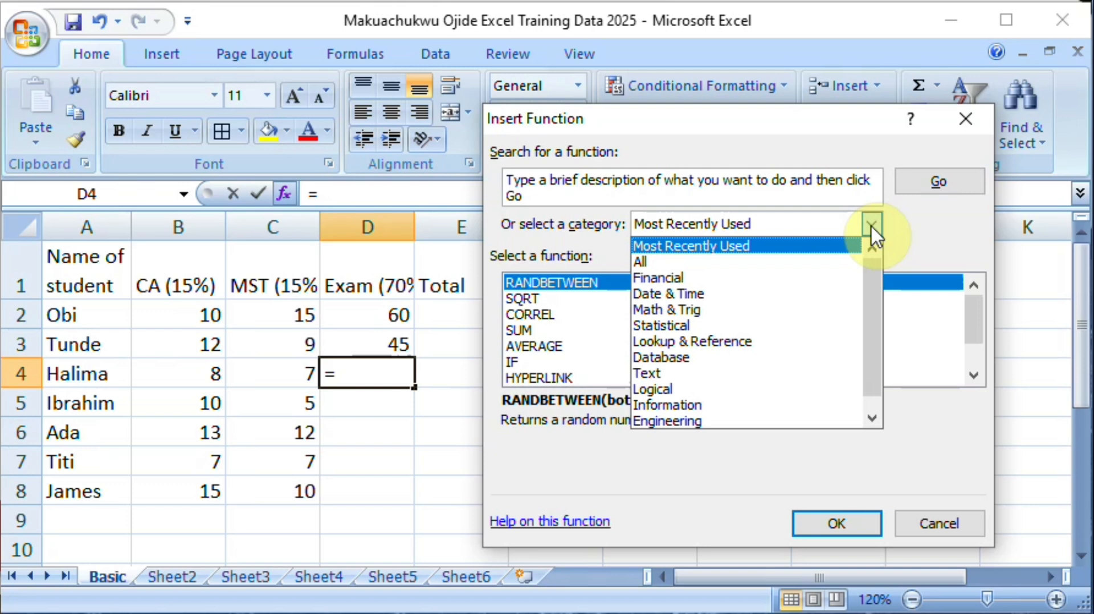
{"action": "left_click", "coordinate": [725, 314]}
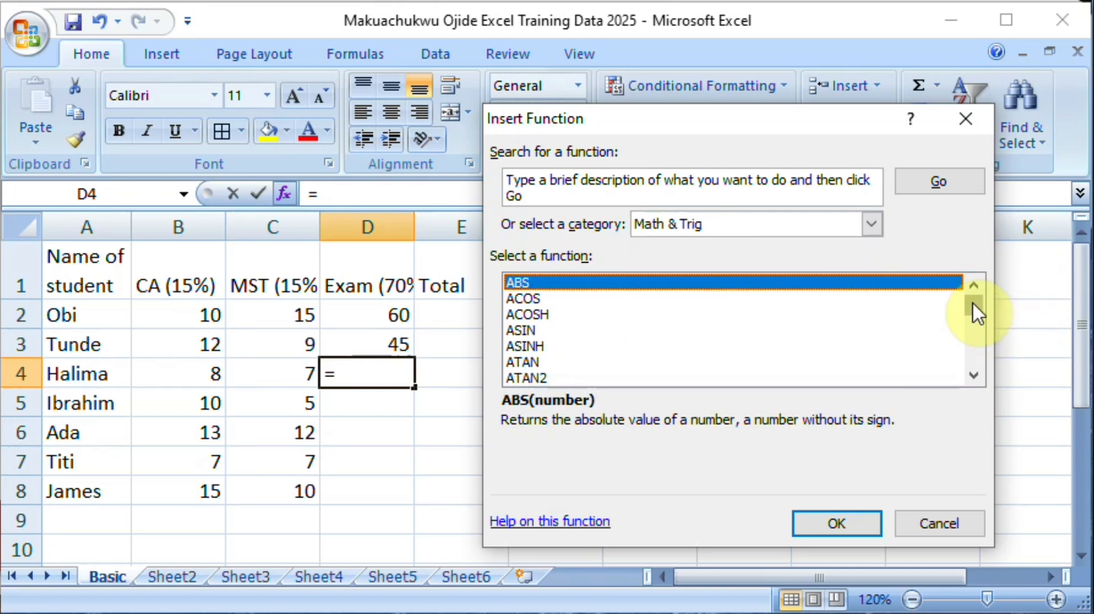
{"action": "left_click_drag", "start_coordinate": [972, 302], "coordinate": [968, 335]}
{"action": "left_click", "coordinate": [534, 298]}
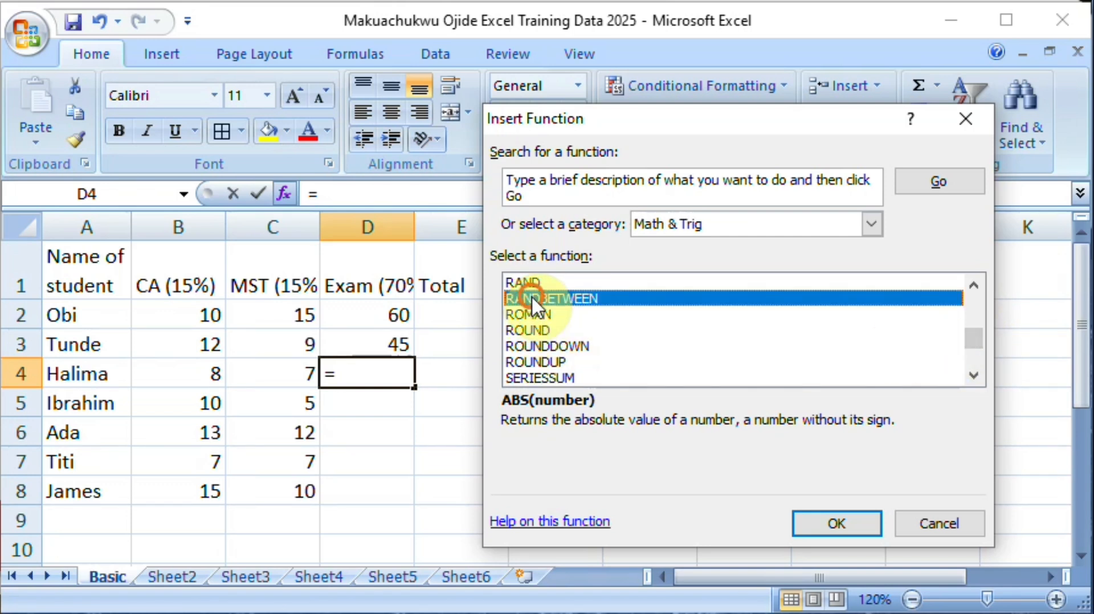
{"action": "double_click", "coordinate": [533, 298]}
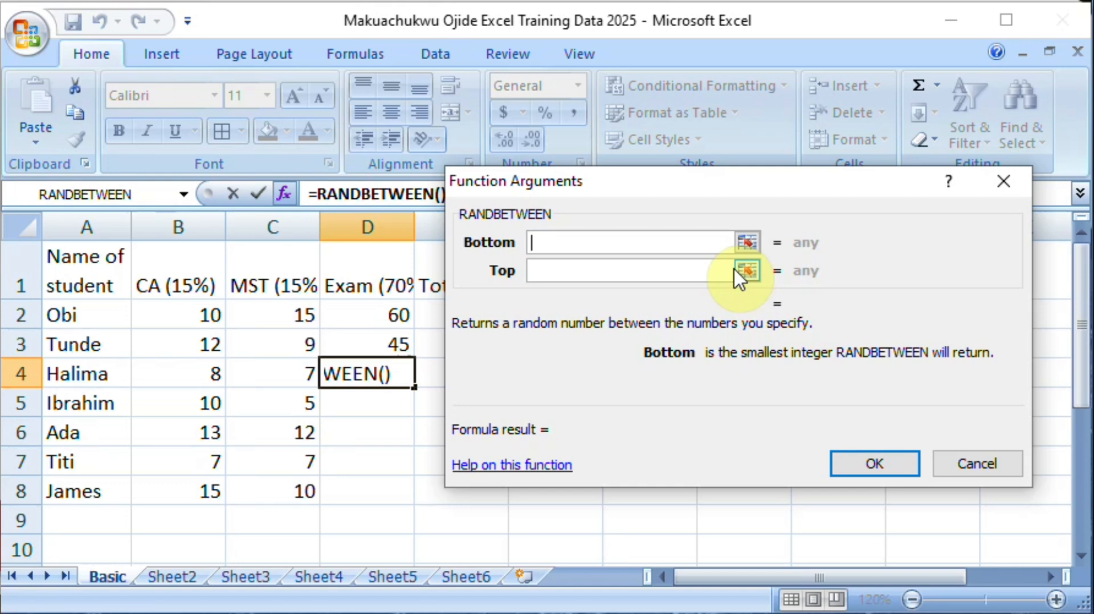
Step: Set the RANDBETWEEN arguments in D4 to a bottom of 20 and a top of 70, and confirm the formula
{"action": "type", "text": "20"}
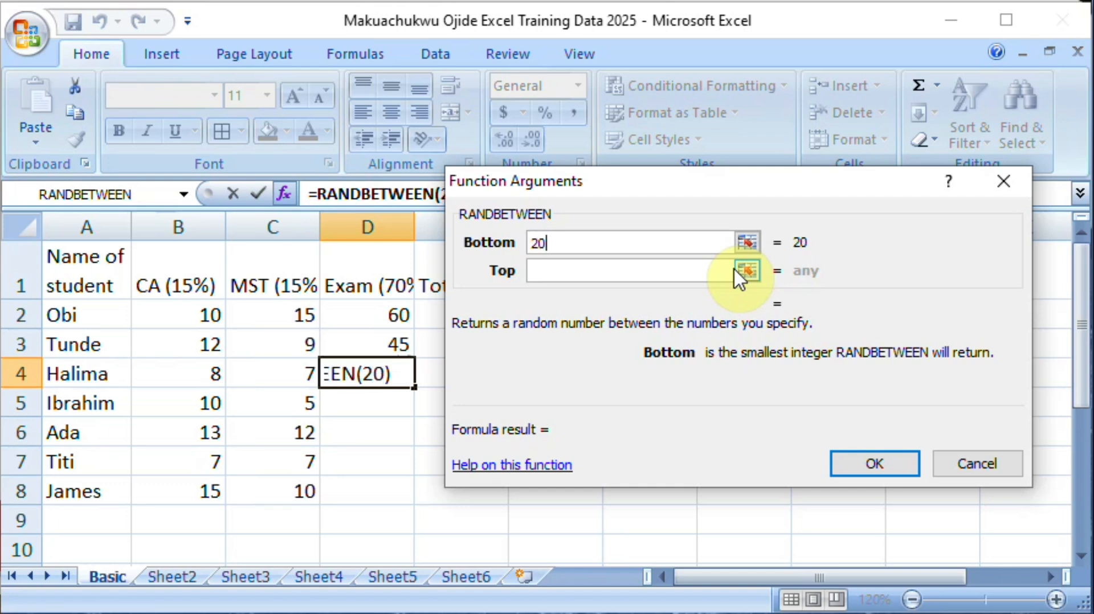
{"action": "left_click", "coordinate": [686, 278]}
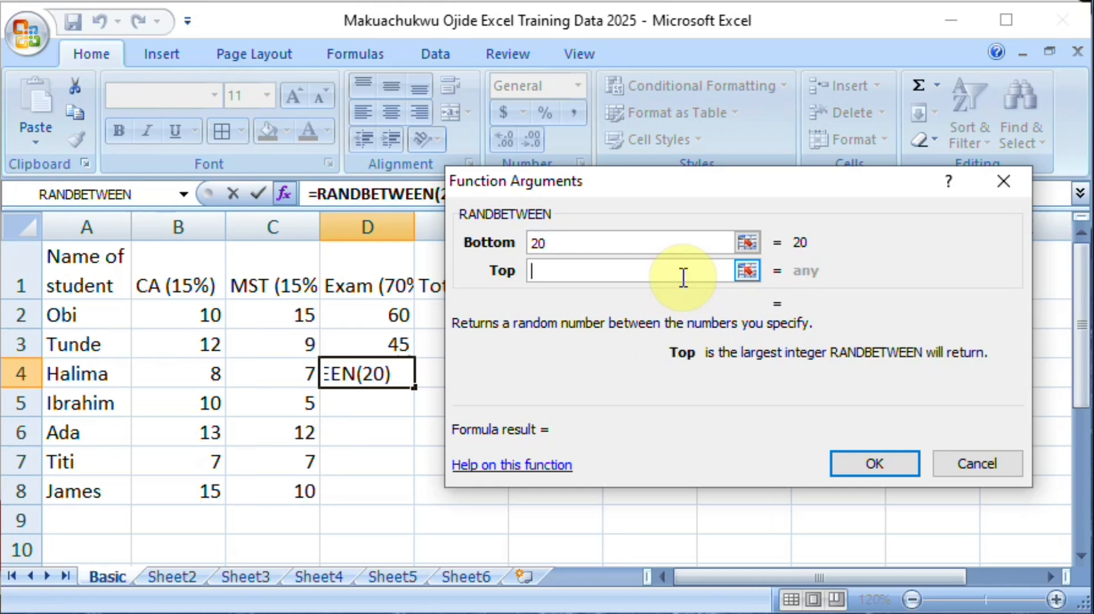
{"action": "type", "text": "70"}
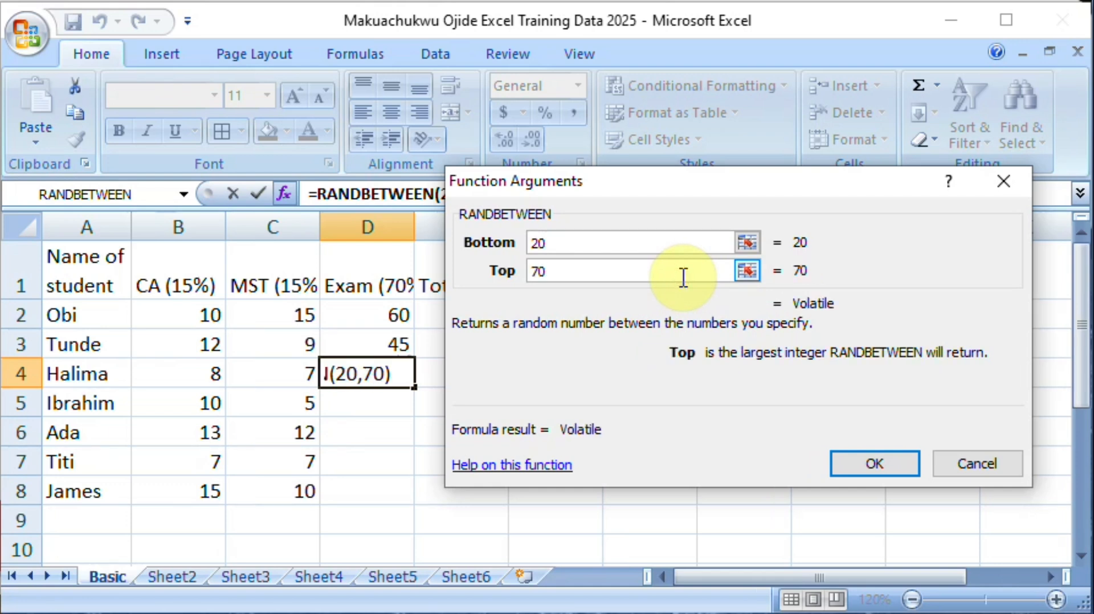
{"action": "left_click", "coordinate": [872, 465]}
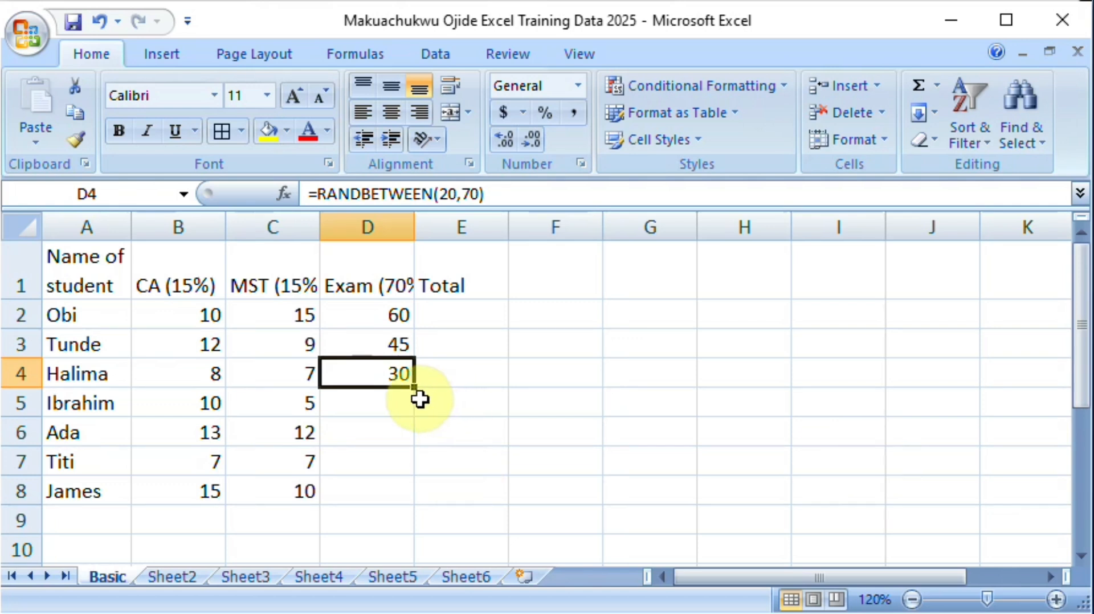
Step: Fill the RANDBETWEEN formula from D4 down to D8, and reconfirm the formula in D4 to regenerate the exam scores
{"action": "left_click_drag", "start_coordinate": [414, 389], "coordinate": [403, 494]}
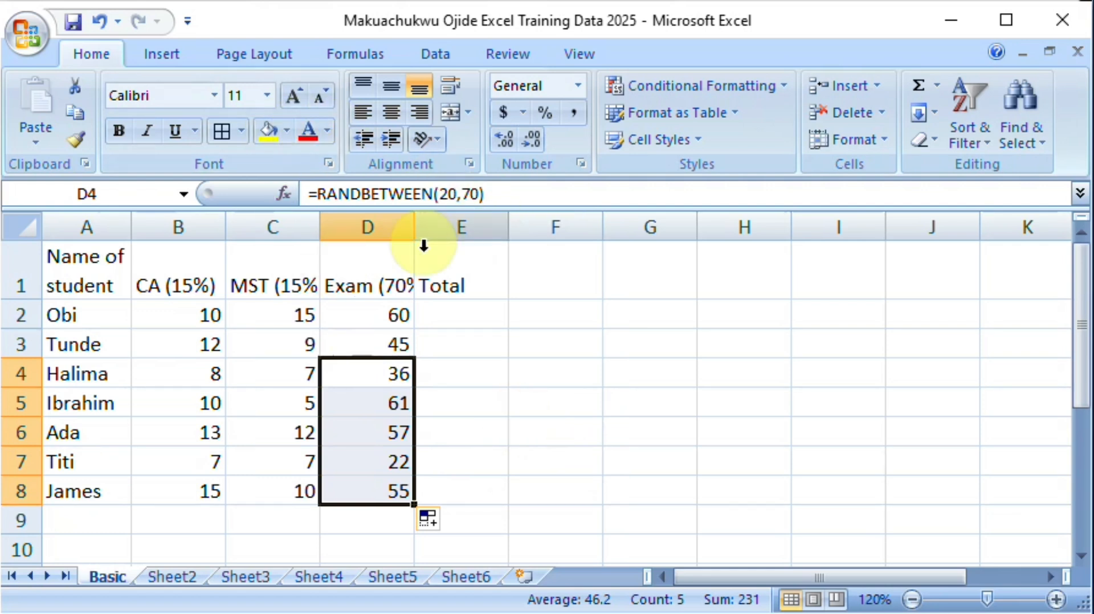
{"action": "left_click", "coordinate": [362, 409]}
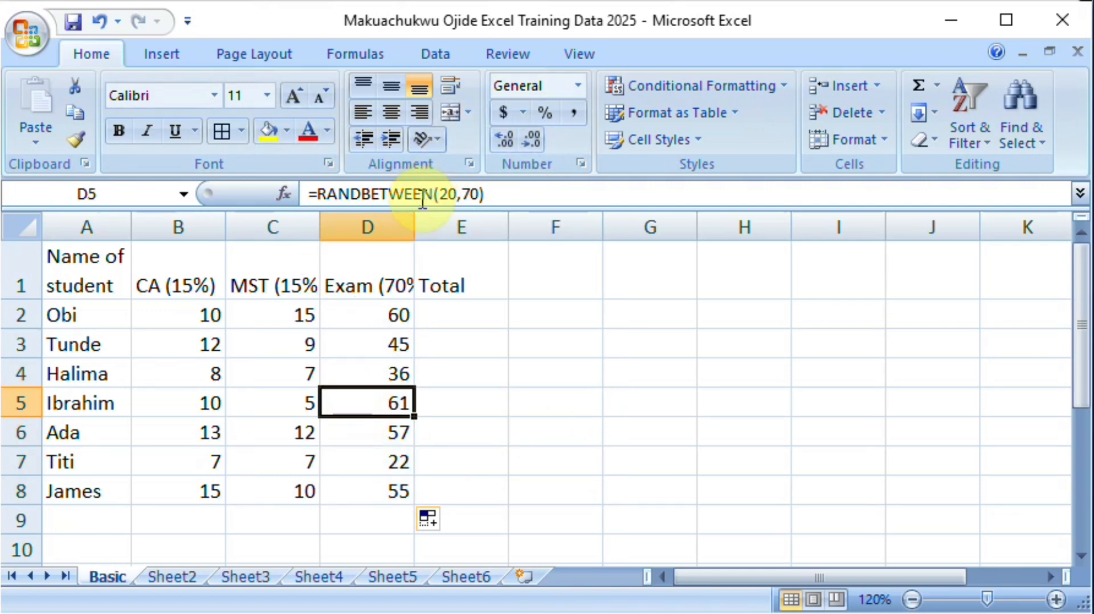
{"action": "left_click", "coordinate": [390, 312]}
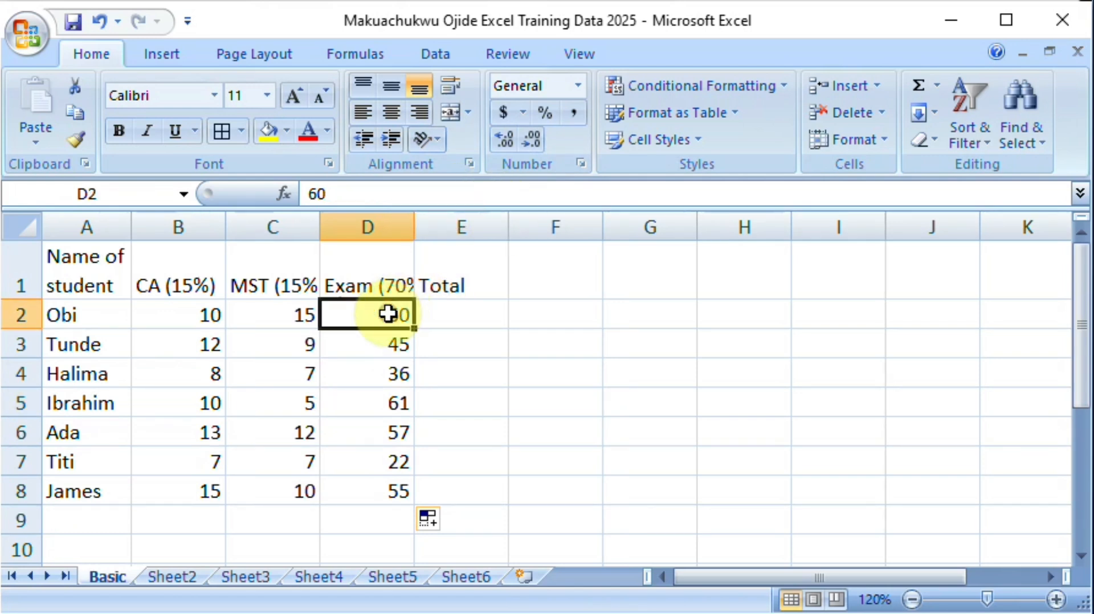
{"action": "double_click", "coordinate": [377, 376]}
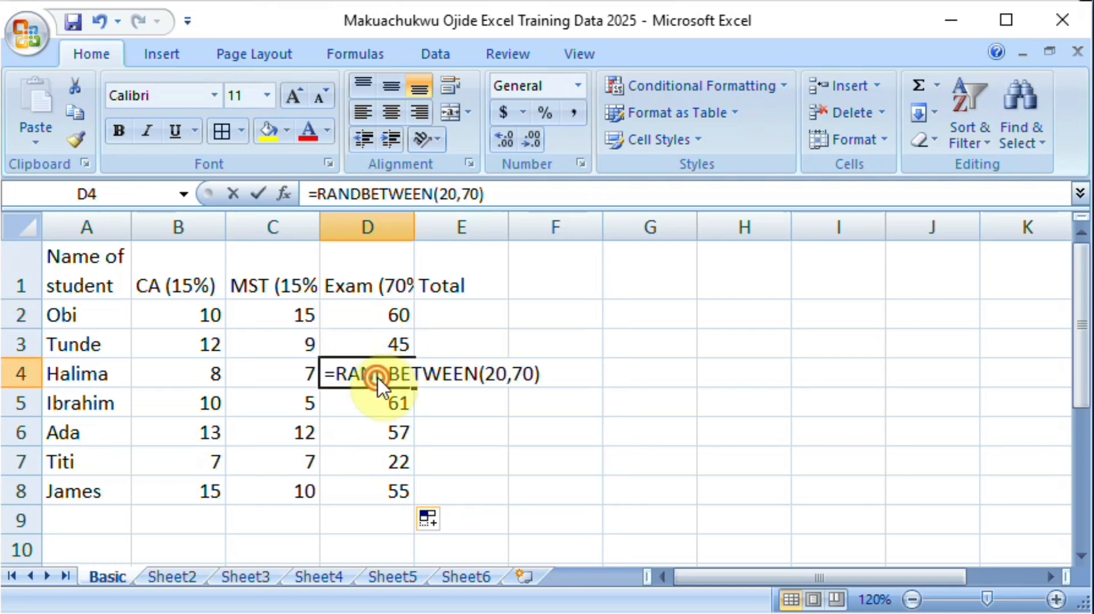
{"action": "key", "text": "Return"}
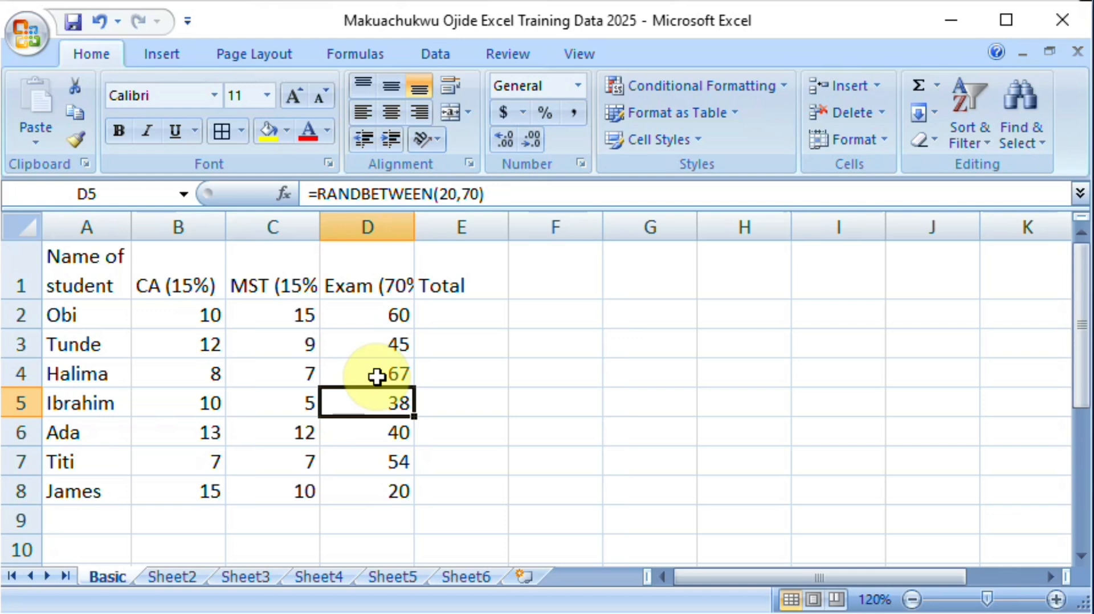
Step: Replace the random formulas in D4:D8 with fixed numbers by copying the range and pasting values over it, and end copy mode
{"action": "left_click_drag", "start_coordinate": [376, 377], "coordinate": [391, 485]}
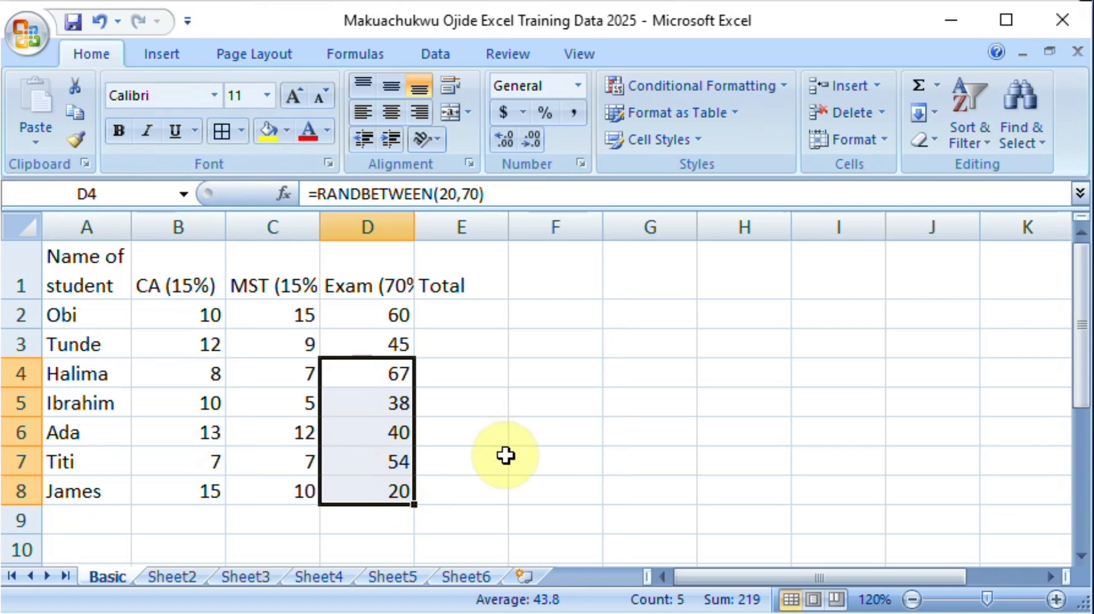
{"action": "key", "text": "ctrl+c"}
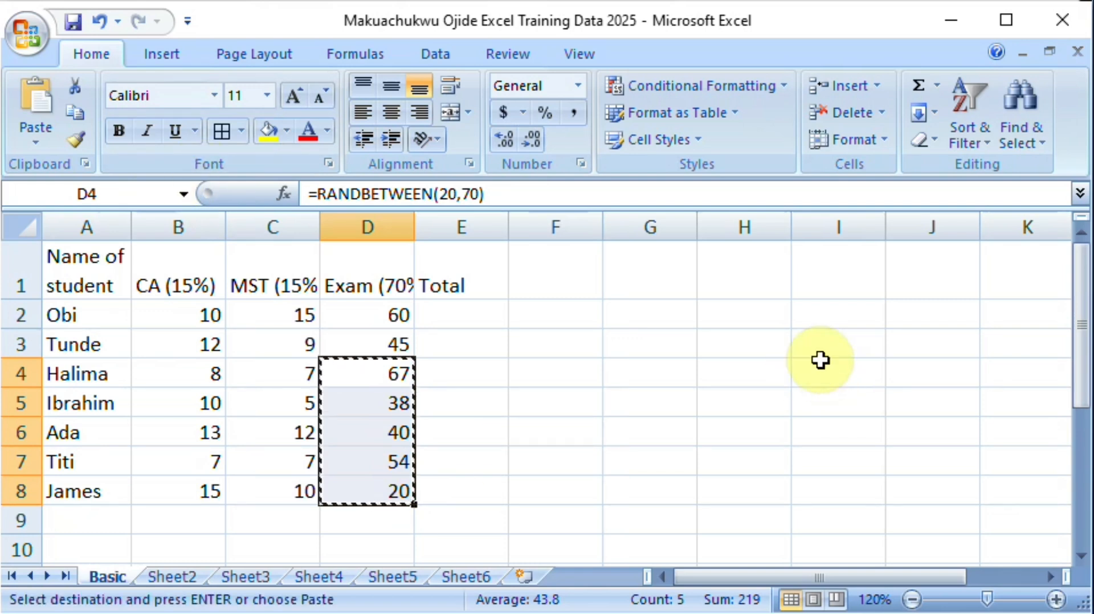
{"action": "left_click", "coordinate": [364, 372]}
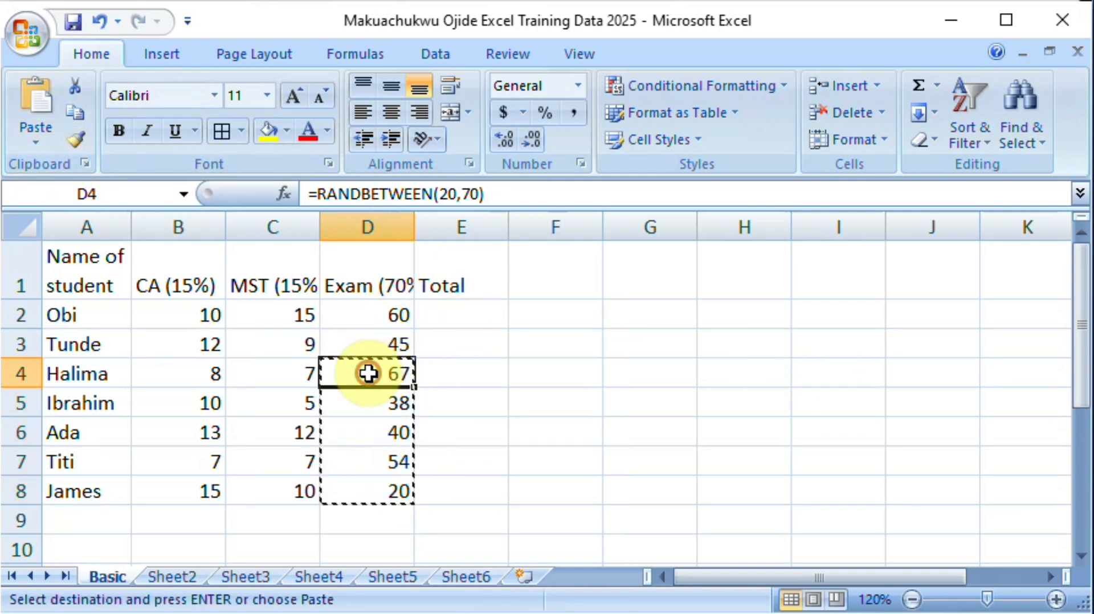
{"action": "left_click", "coordinate": [30, 141]}
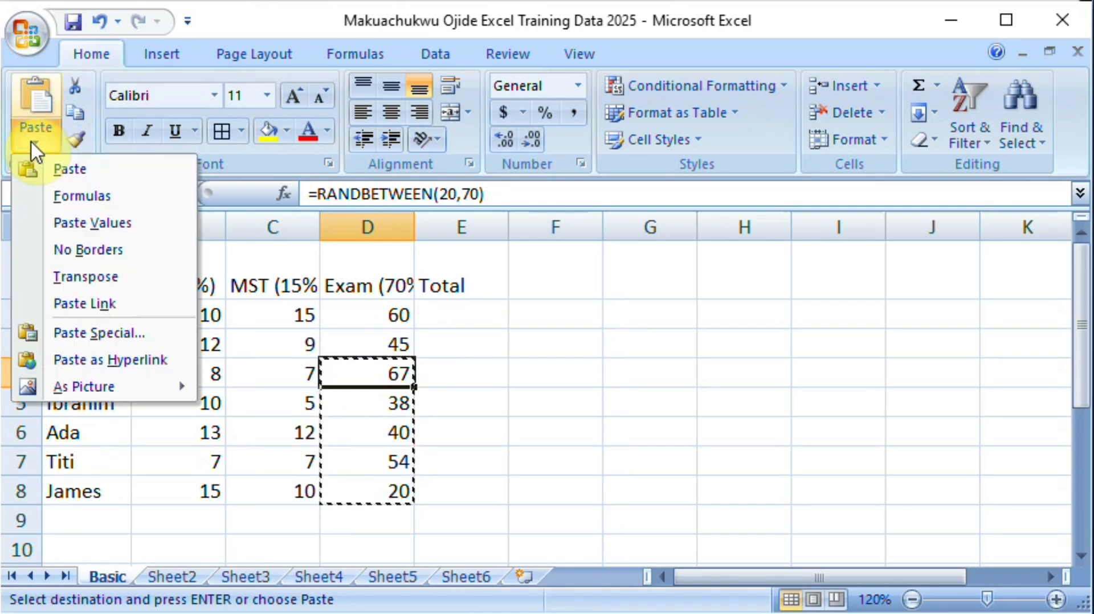
{"action": "left_click", "coordinate": [78, 225]}
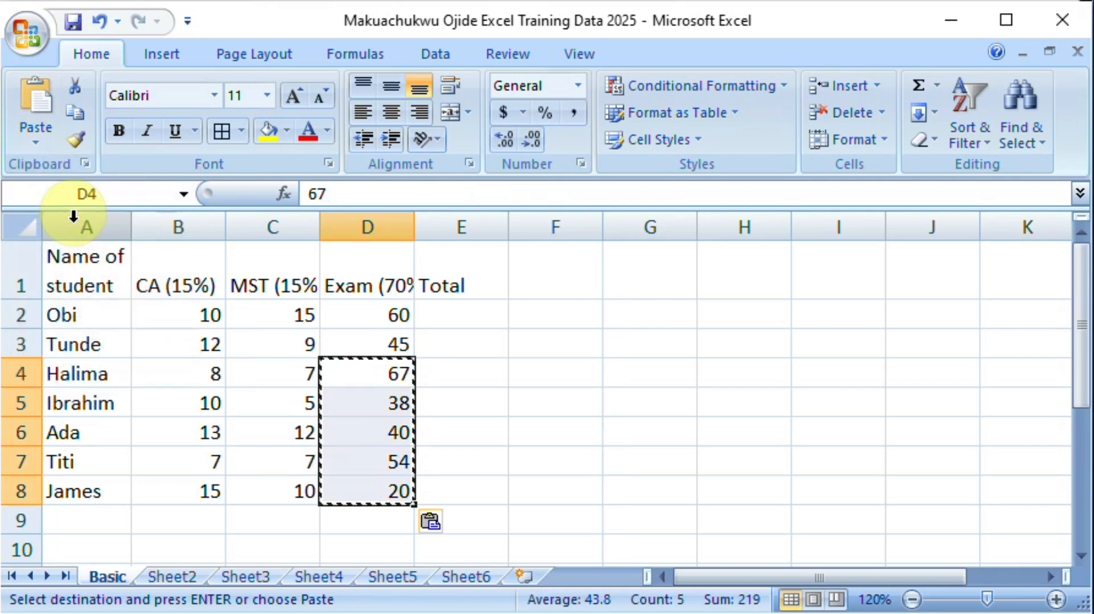
{"action": "left_click", "coordinate": [325, 402]}
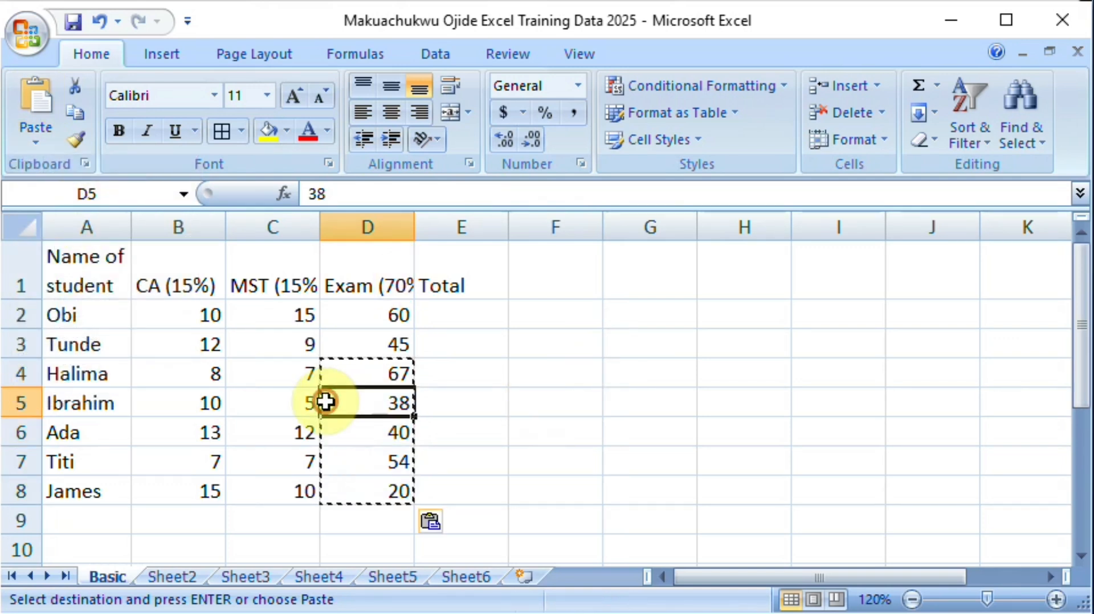
{"action": "left_click", "coordinate": [374, 371]}
{"action": "key", "text": "Escape"}
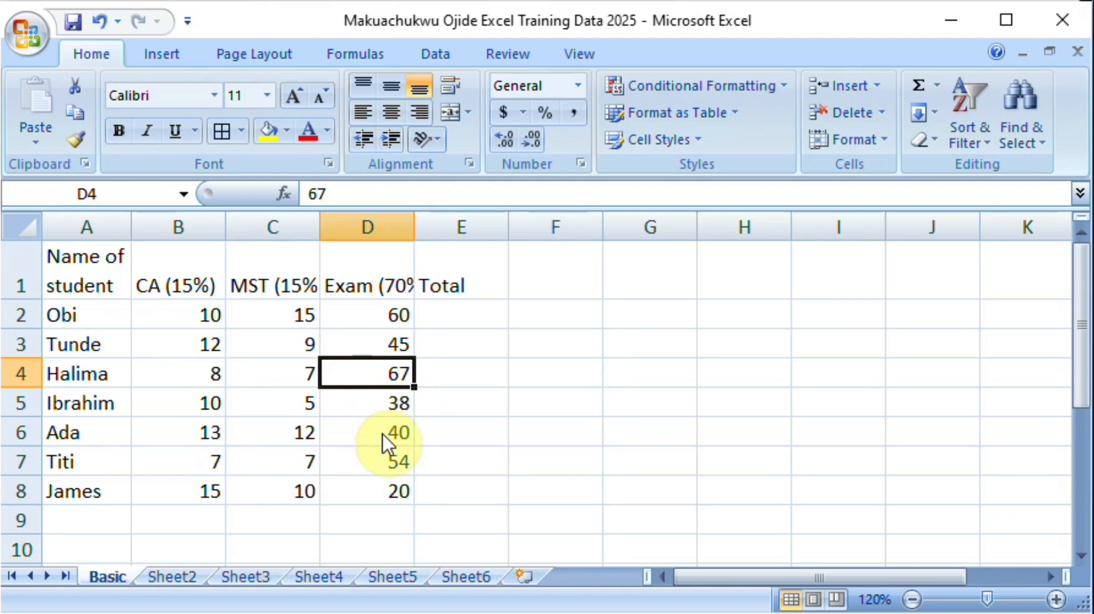
{"action": "key", "text": "shift+Left"}
{"action": "key", "text": "shift+Left"}
{"action": "key", "text": "shift+Left"}
{"action": "key", "text": "shift+Right"}
{"action": "key", "text": "shift+Right"}
{"action": "key", "text": "shift+Right"}
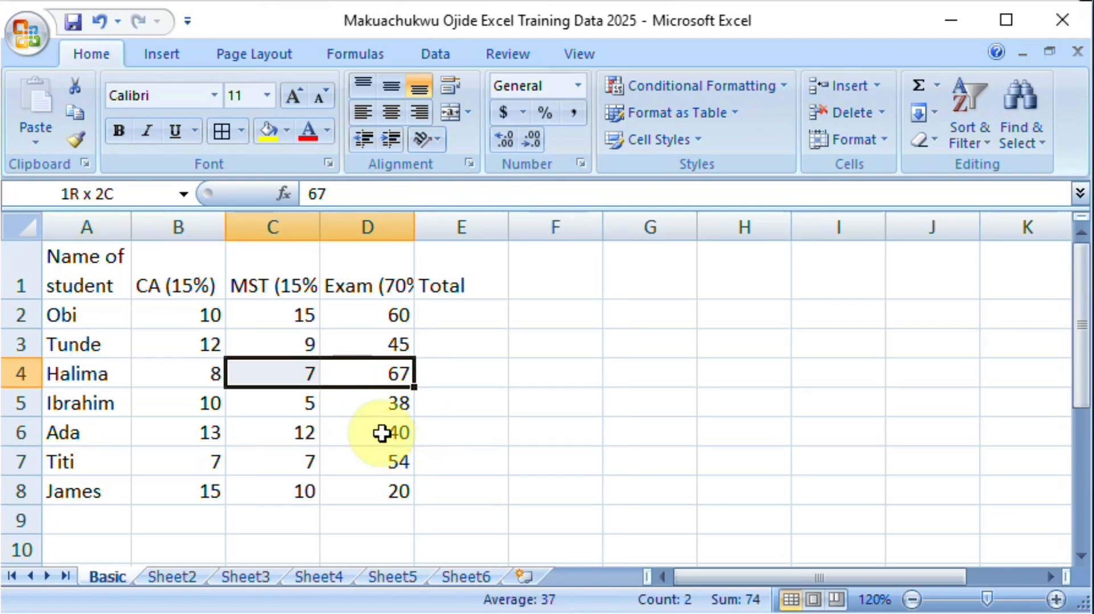
{"action": "key", "text": "shift+Down"}
{"action": "key", "text": "shift+Down"}
{"action": "key", "text": "shift+Down"}
{"action": "key", "text": "shift+Down"}
{"action": "key", "text": "shift+Down"}
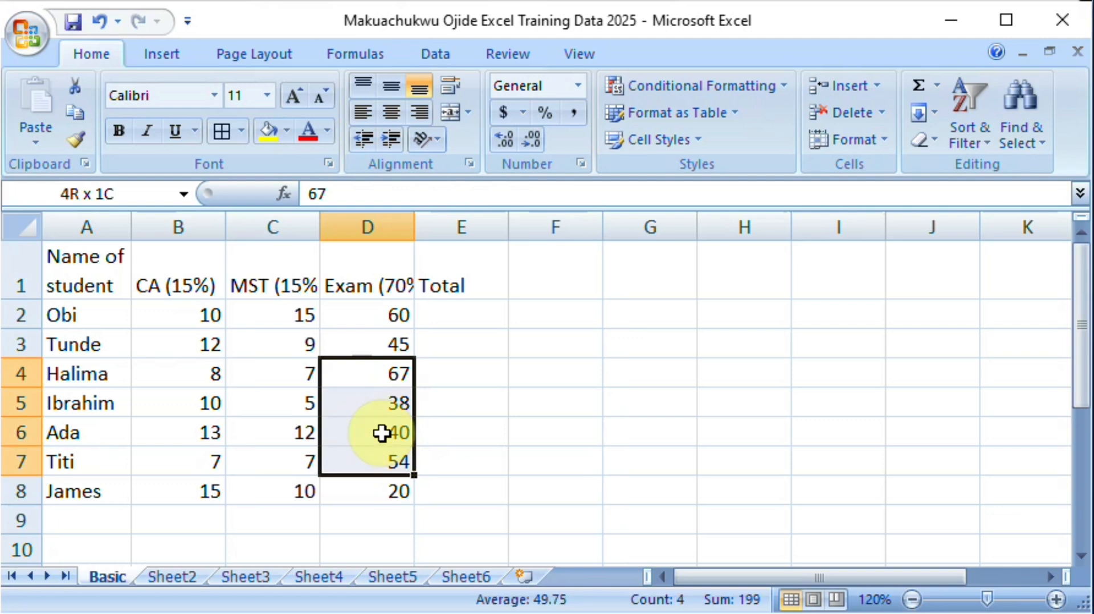
{"action": "key", "text": "shift+Up"}
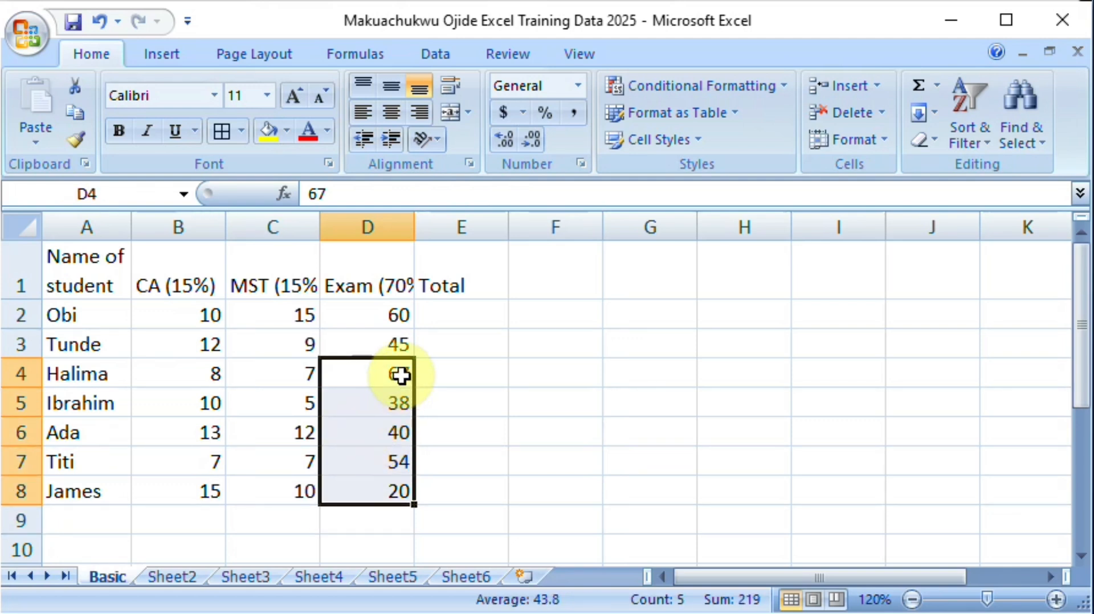
{"action": "left_click", "coordinate": [391, 320]}
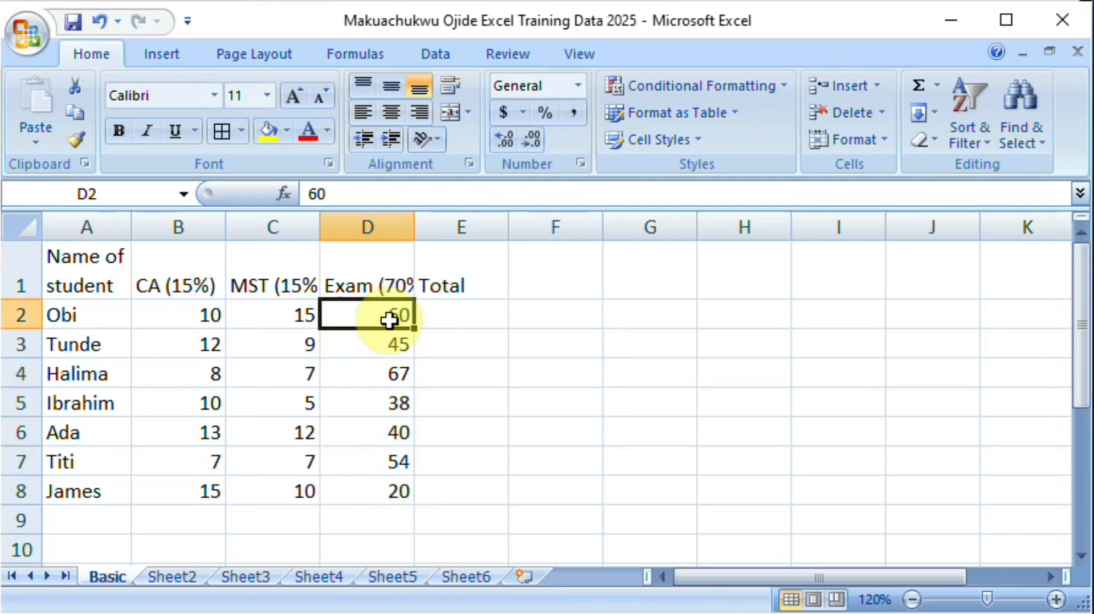
Step: Copy the exam scores in D2:D8, paste them transposed along row 2 starting at F2, and end copy mode
{"action": "key", "text": "ctrl+shift+Down"}
{"action": "key", "text": "ctrl+c"}
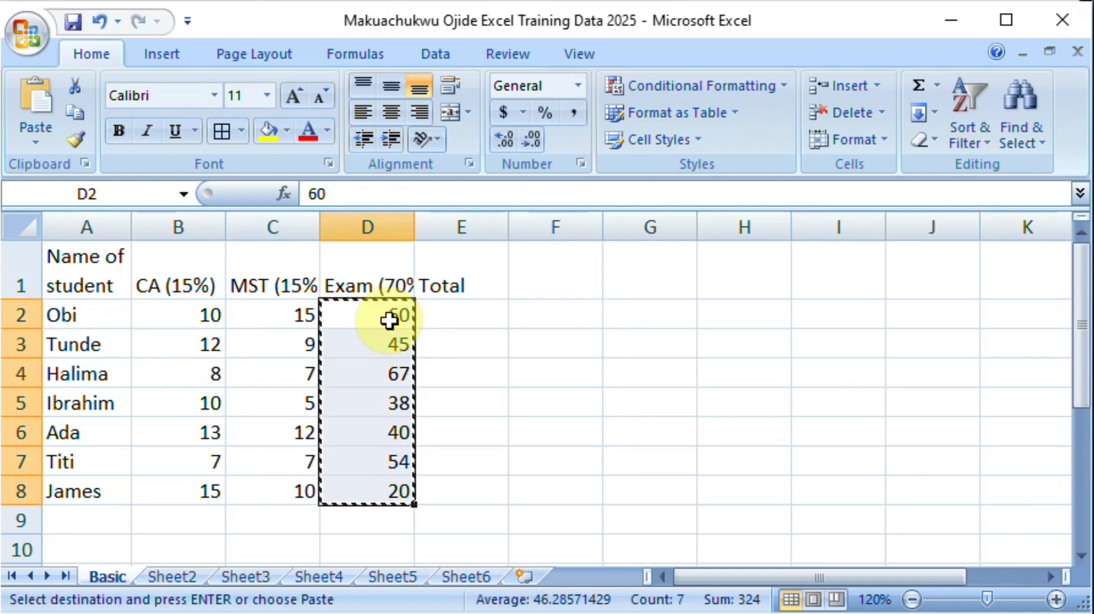
{"action": "left_click", "coordinate": [631, 315]}
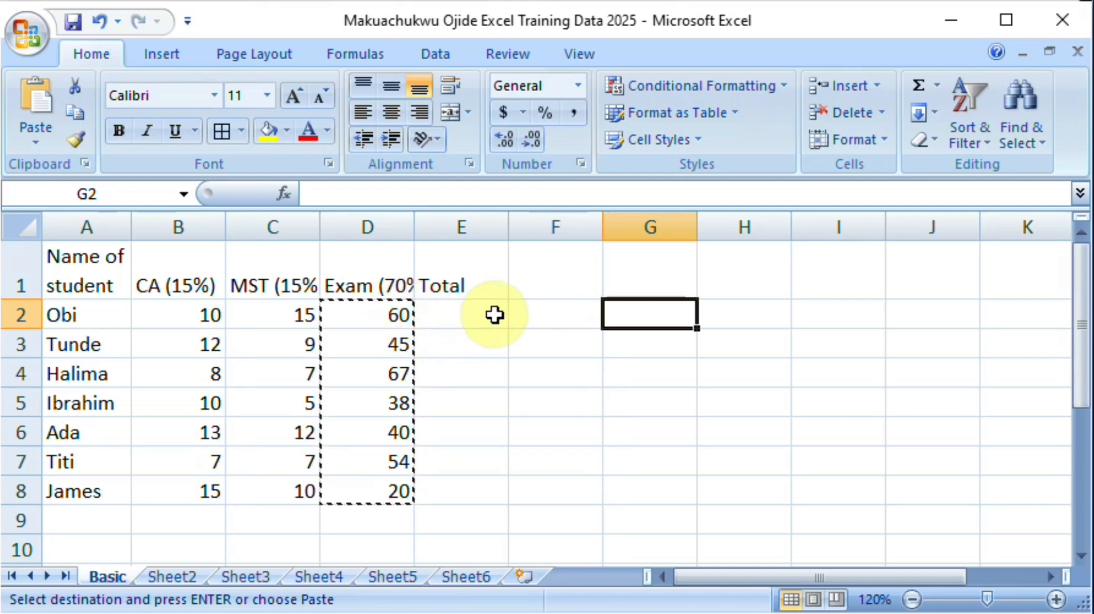
{"action": "left_click", "coordinate": [521, 313]}
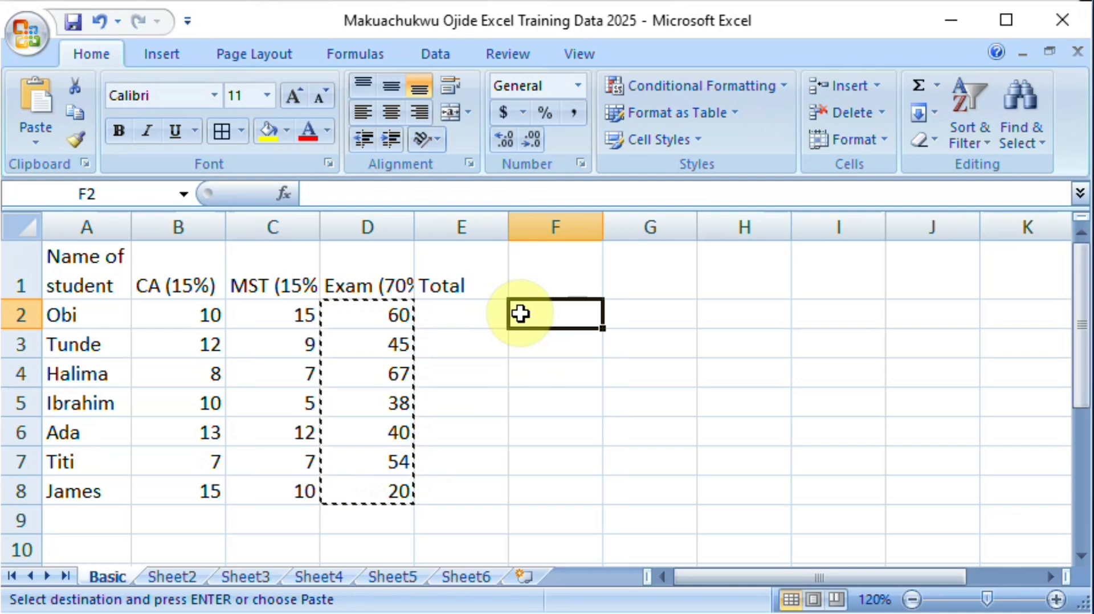
{"action": "left_click", "coordinate": [37, 147]}
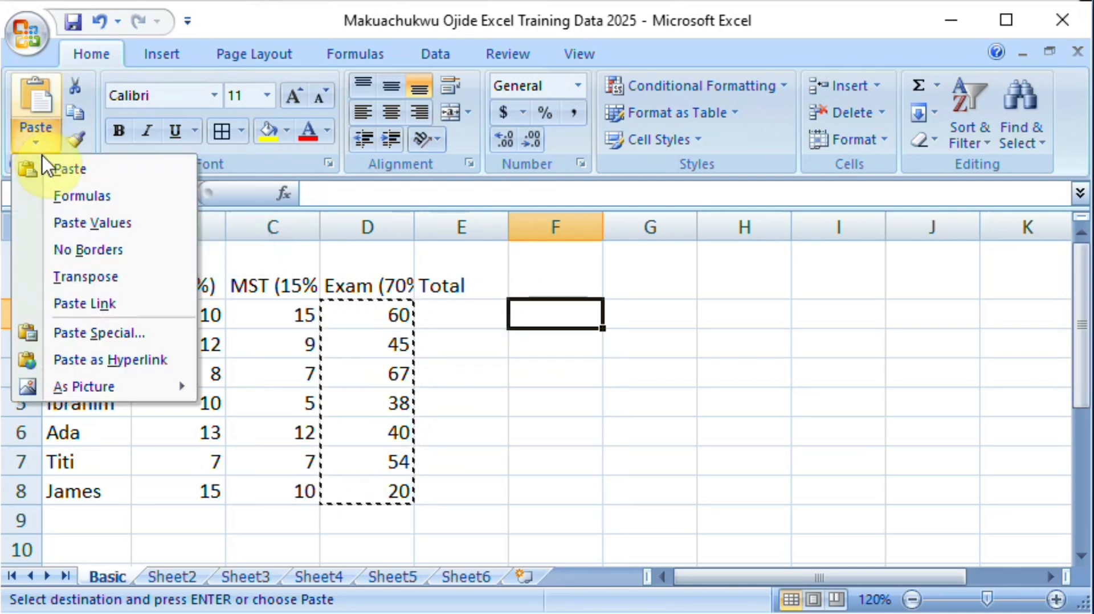
{"action": "left_click", "coordinate": [98, 281]}
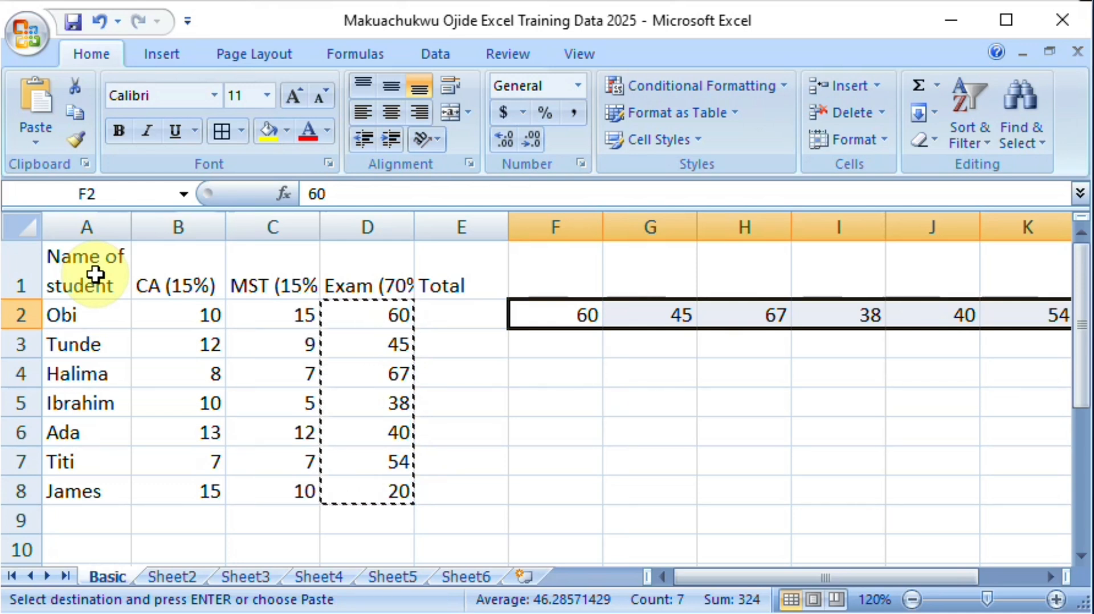
{"action": "key", "text": "Escape"}
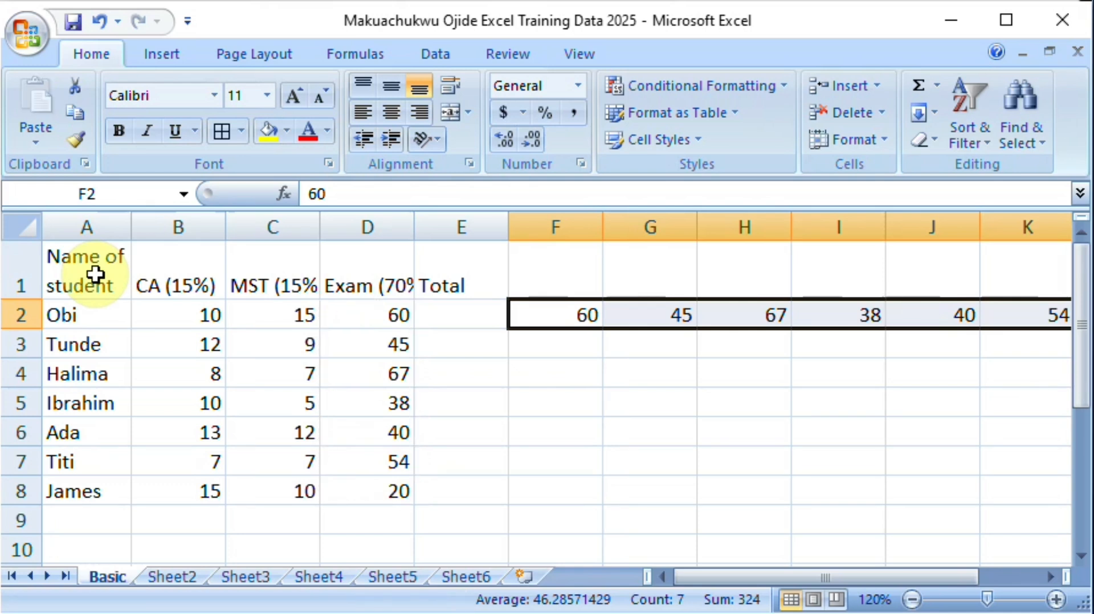
Step: Undo the transposed paste in row 2 and end copy mode
{"action": "key", "text": "ctrl+z"}
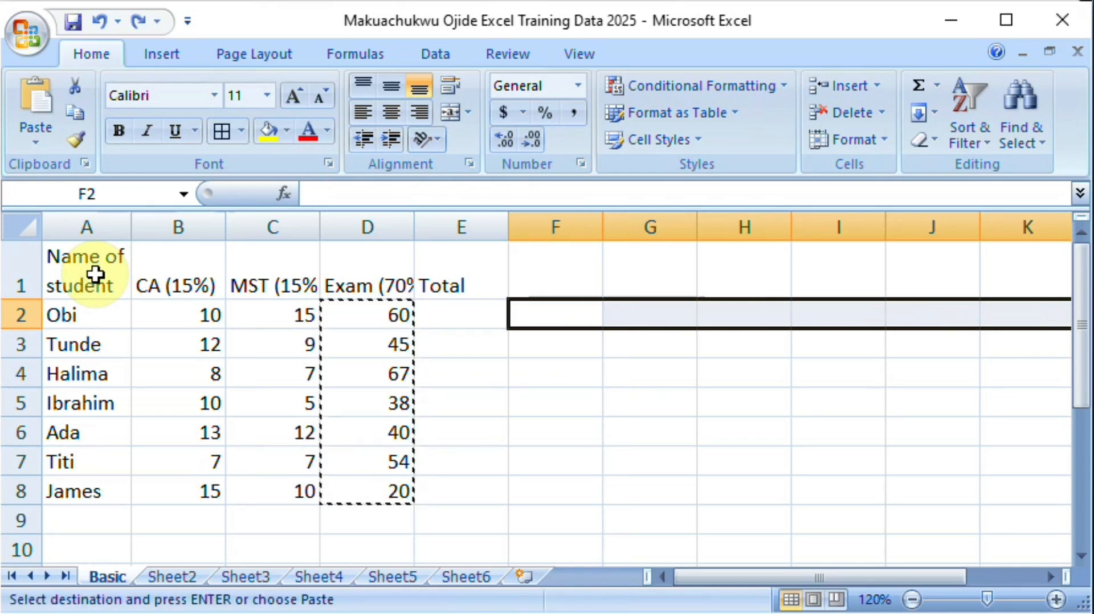
{"action": "left_click", "coordinate": [530, 400]}
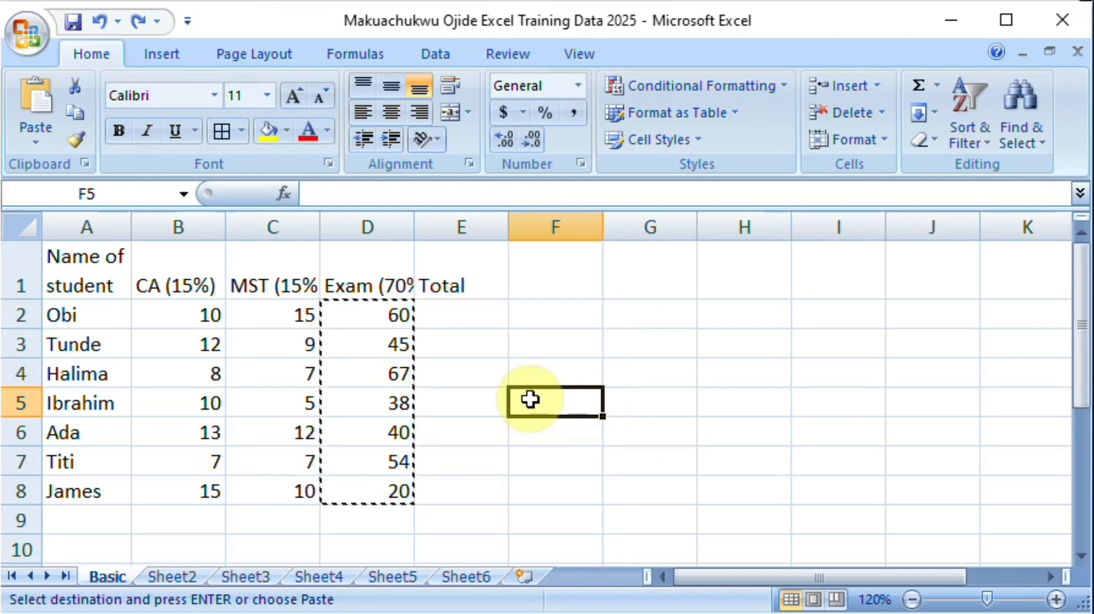
{"action": "key", "text": "Escape"}
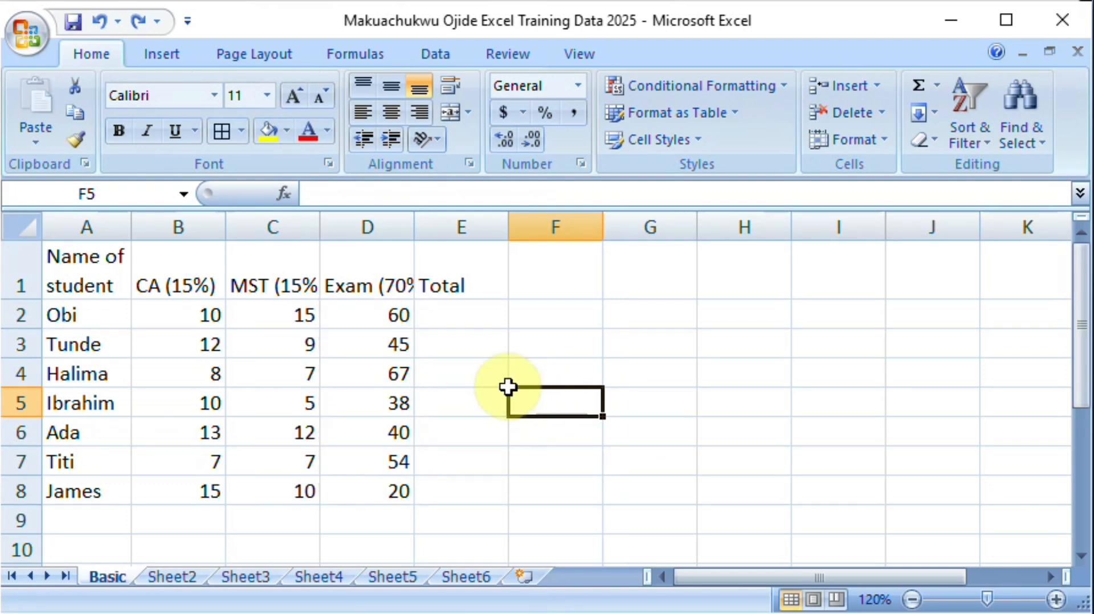
Step: Widen column A so its heading fits on one line, and autofit the height of row 1
{"action": "left_click", "coordinate": [457, 323]}
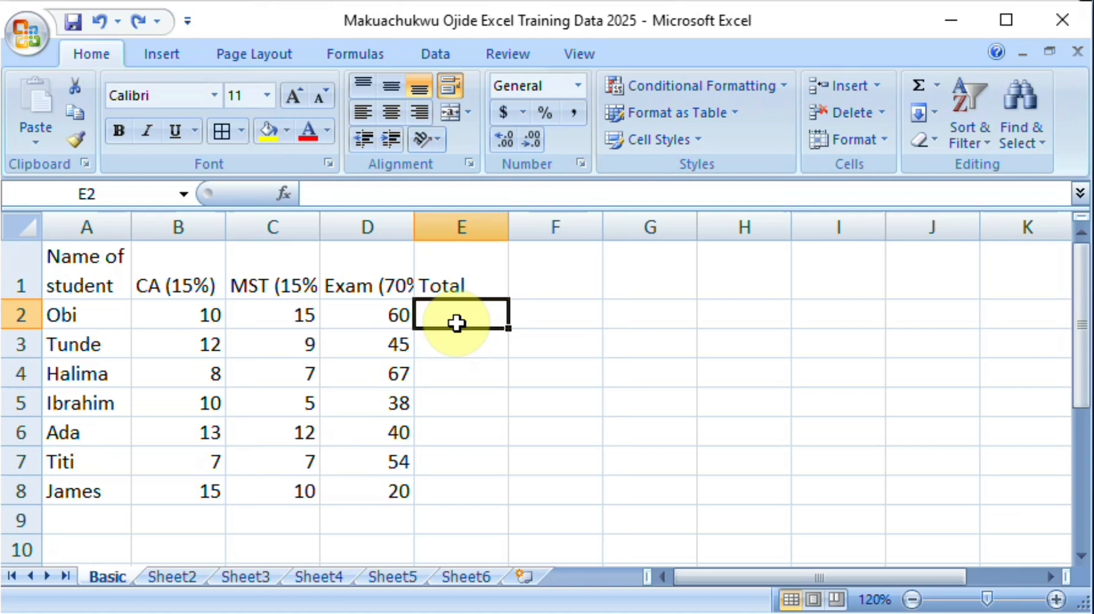
{"action": "left_click_drag", "start_coordinate": [132, 228], "coordinate": [264, 231]}
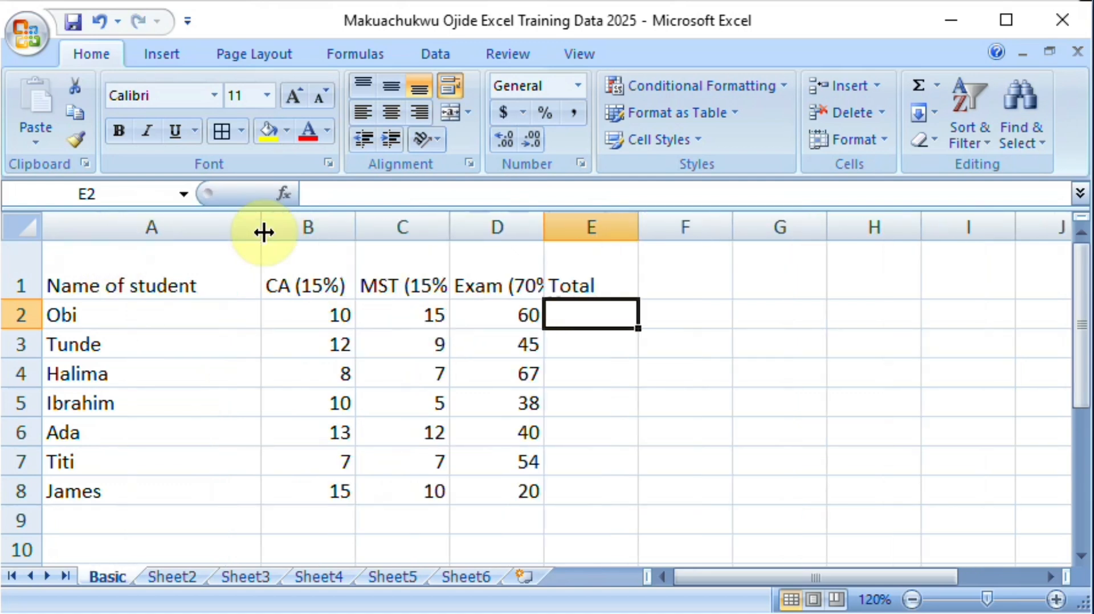
{"action": "double_click", "coordinate": [27, 300]}
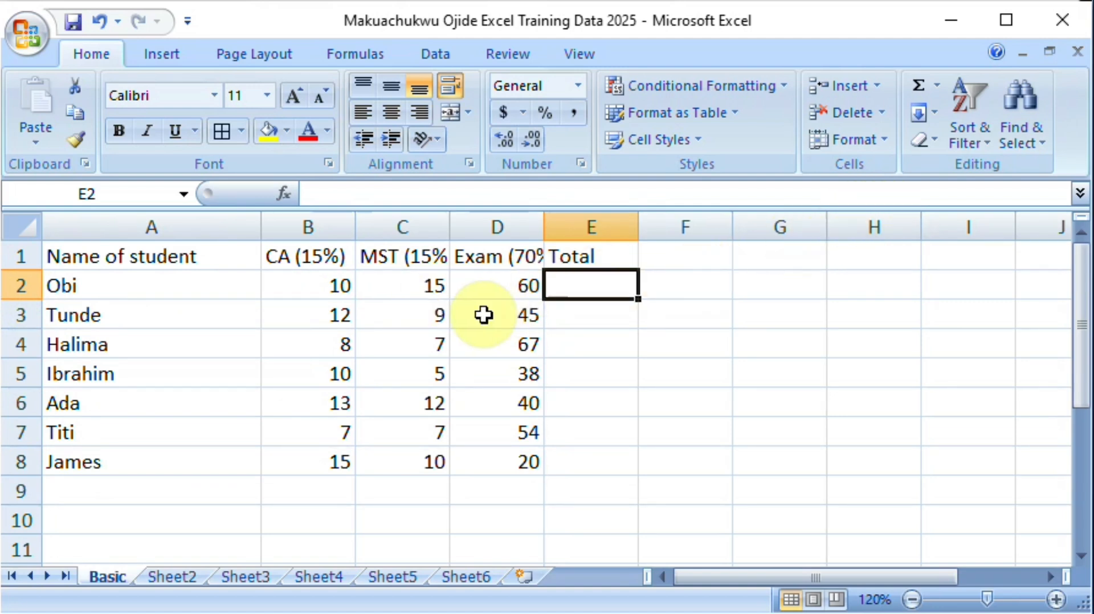
Step: Start a SUM formula in cell E2, up to its opening parenthesis
{"action": "type", "text": "="}
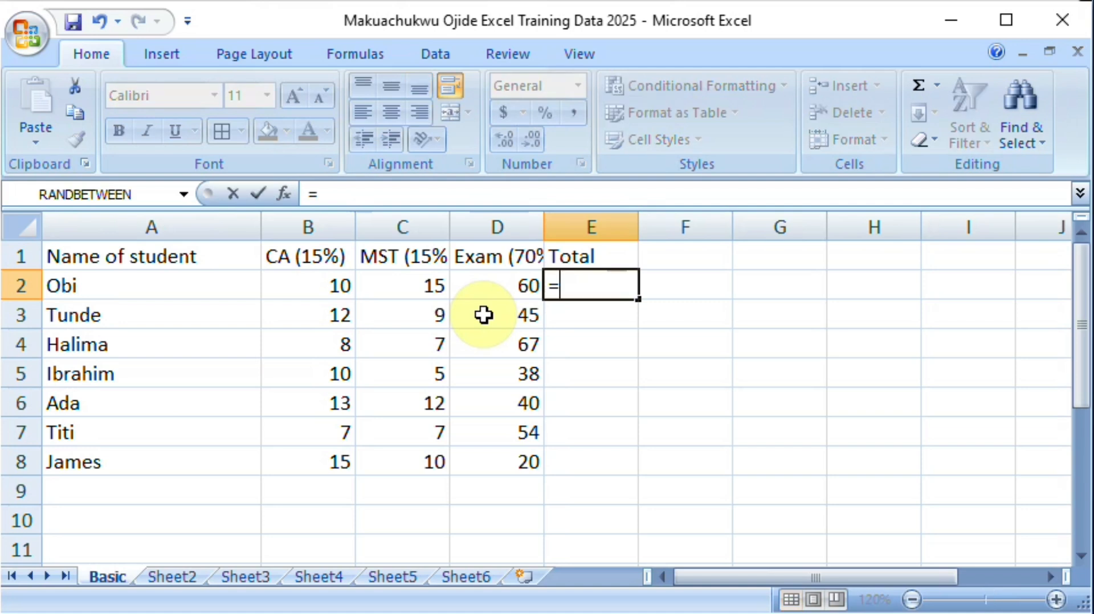
{"action": "type", "text": "s"}
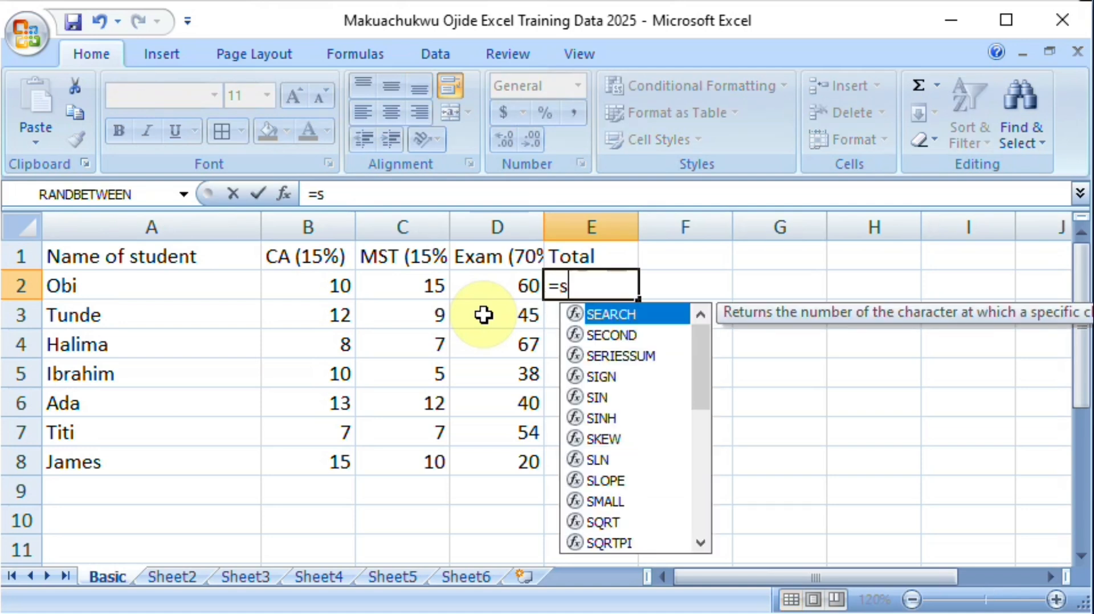
{"action": "type", "text": "um"}
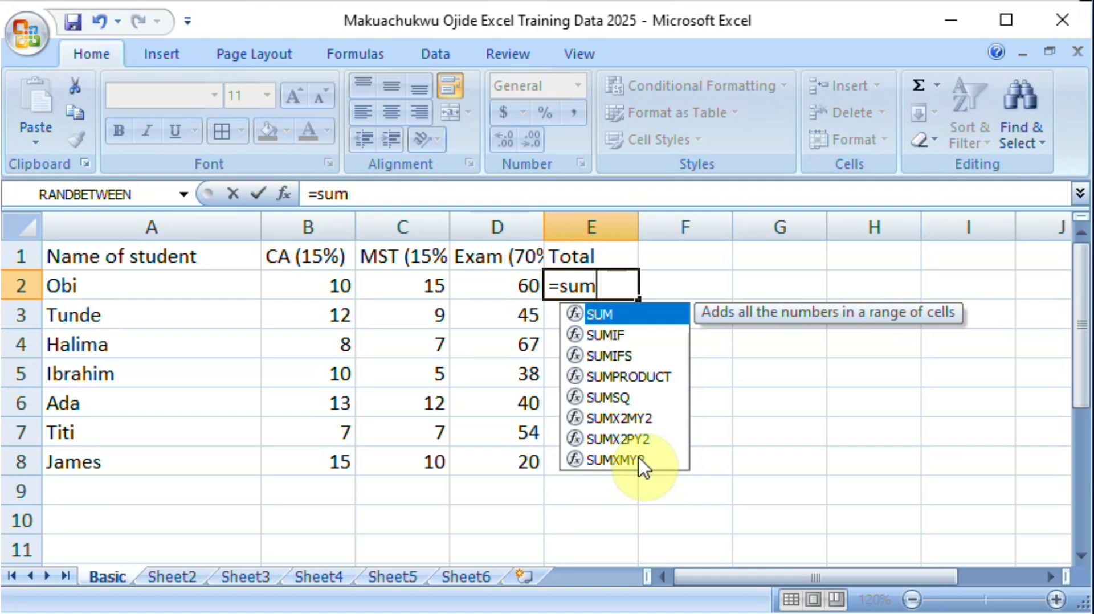
{"action": "type", "text": "("}
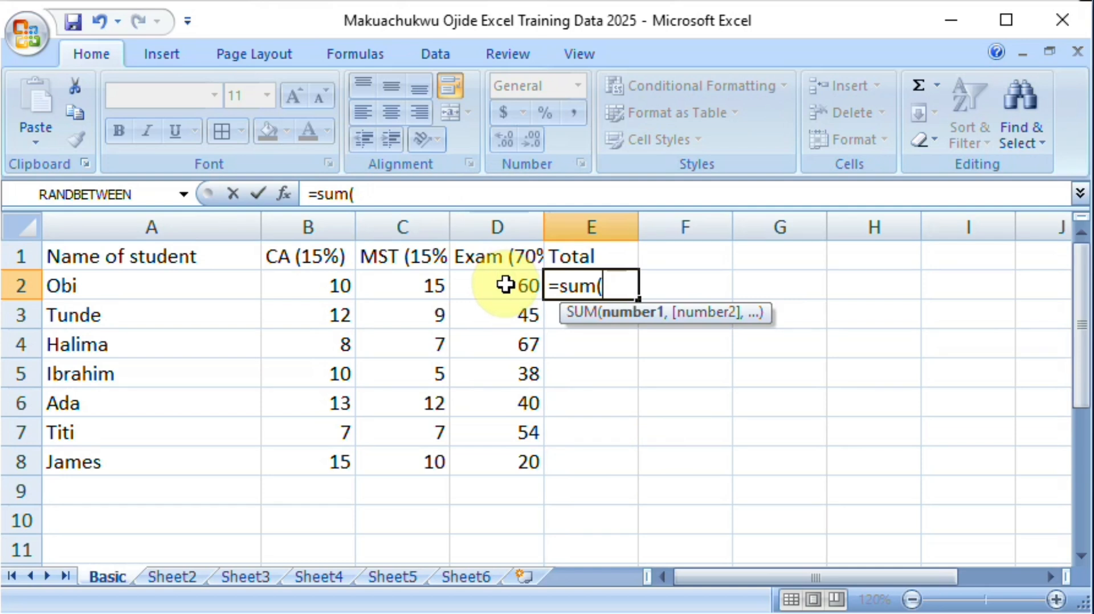
{"action": "type", "text": "d2"}
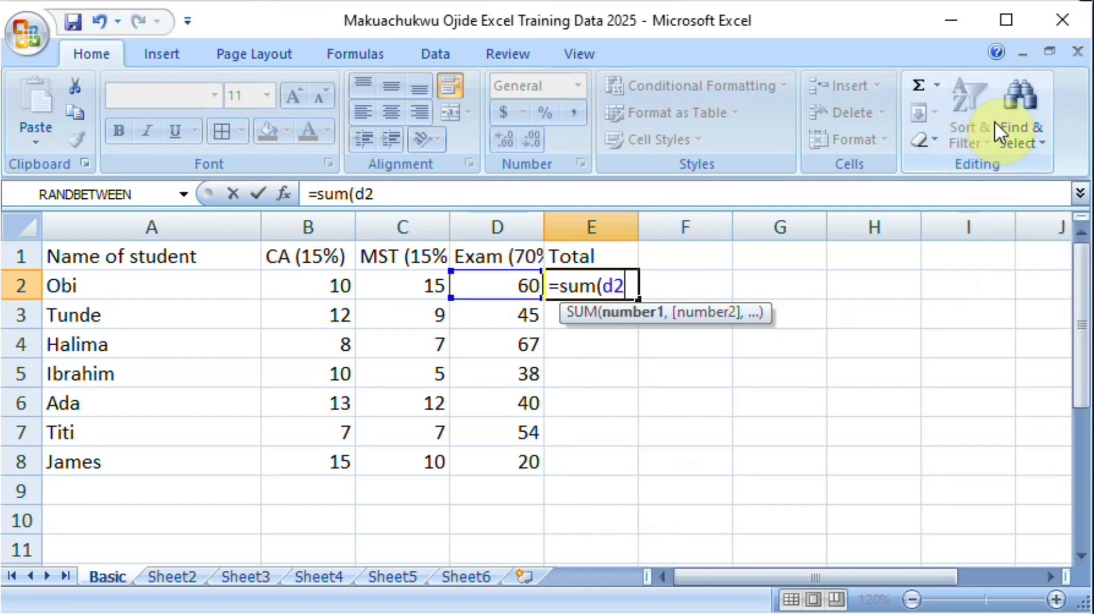
{"action": "type", "text": ":"}
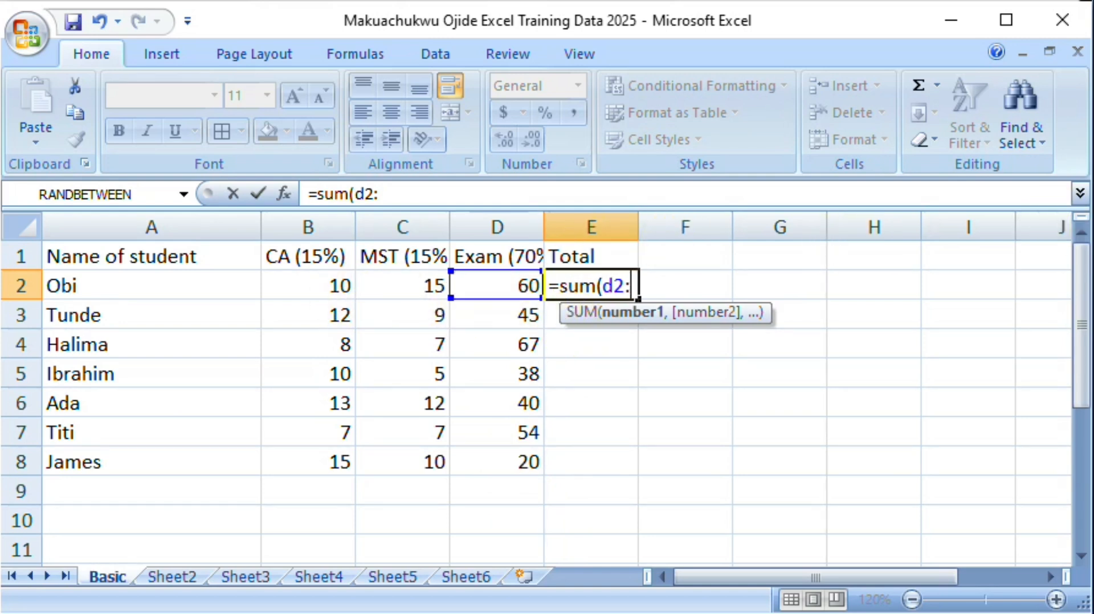
{"action": "key", "text": "BackSpace"}
{"action": "key", "text": "BackSpace"}
{"action": "key", "text": "BackSpace"}
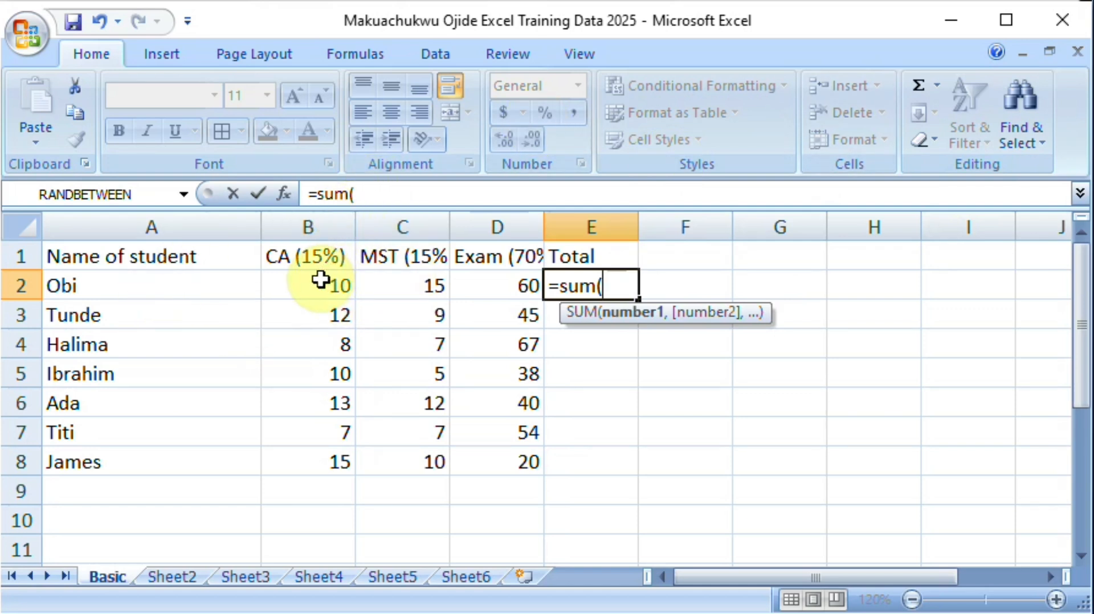
Step: Complete the SUM formula in E2 with the range B2:D2 and confirm it
{"action": "type", "text": "b"}
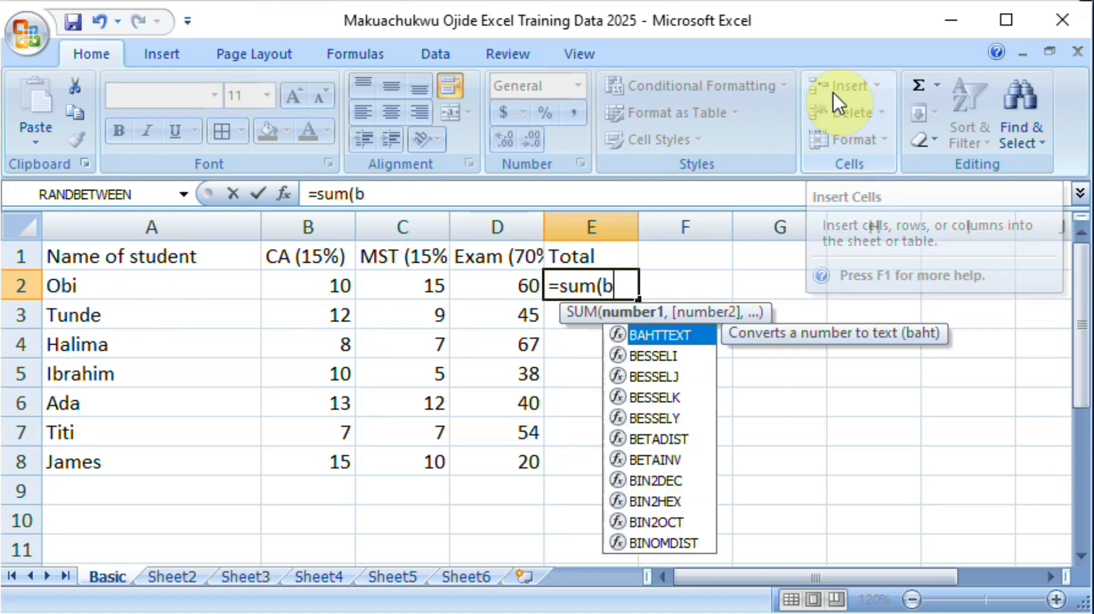
{"action": "type", "text": "2:d"}
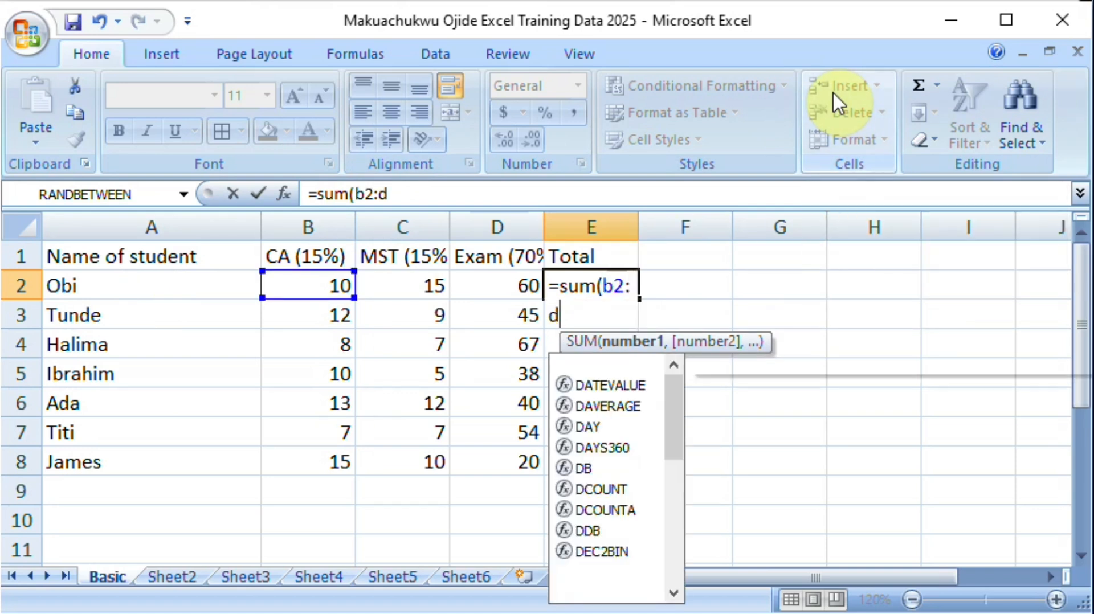
{"action": "type", "text": "2)"}
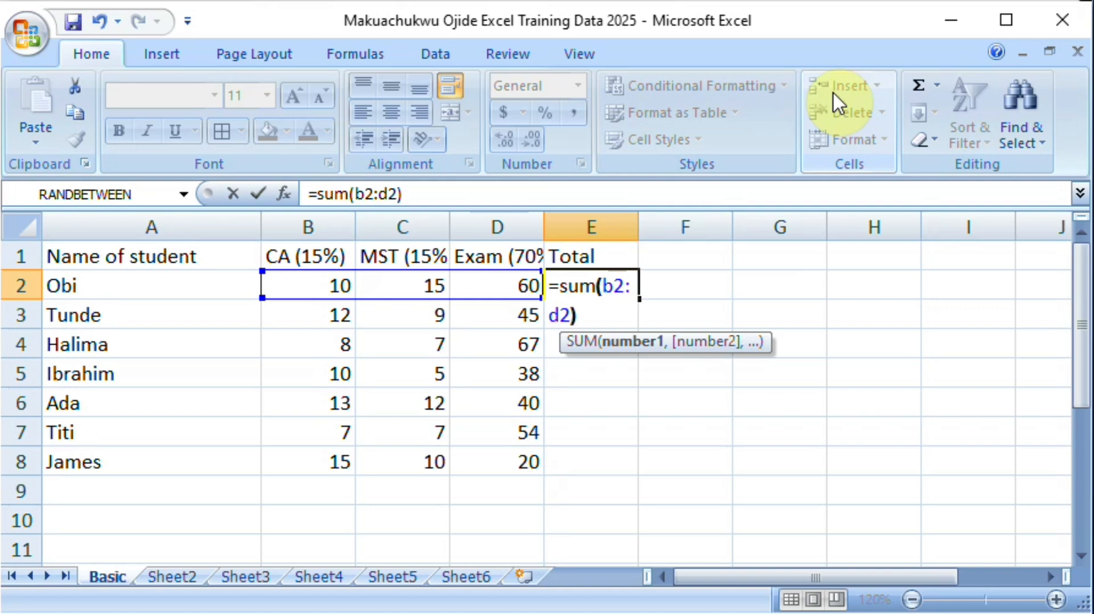
{"action": "key", "text": "Return"}
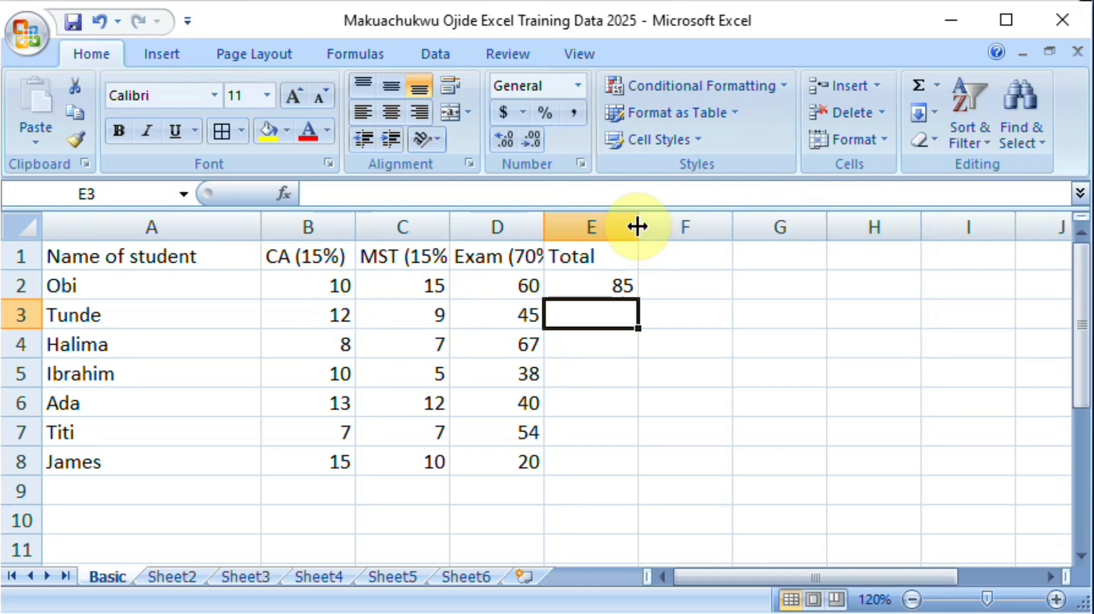
Step: Widen column E slightly, and total the row 3 scores into E3 by applying AutoSum to B3:E3
{"action": "left_click_drag", "start_coordinate": [638, 225], "coordinate": [678, 225]}
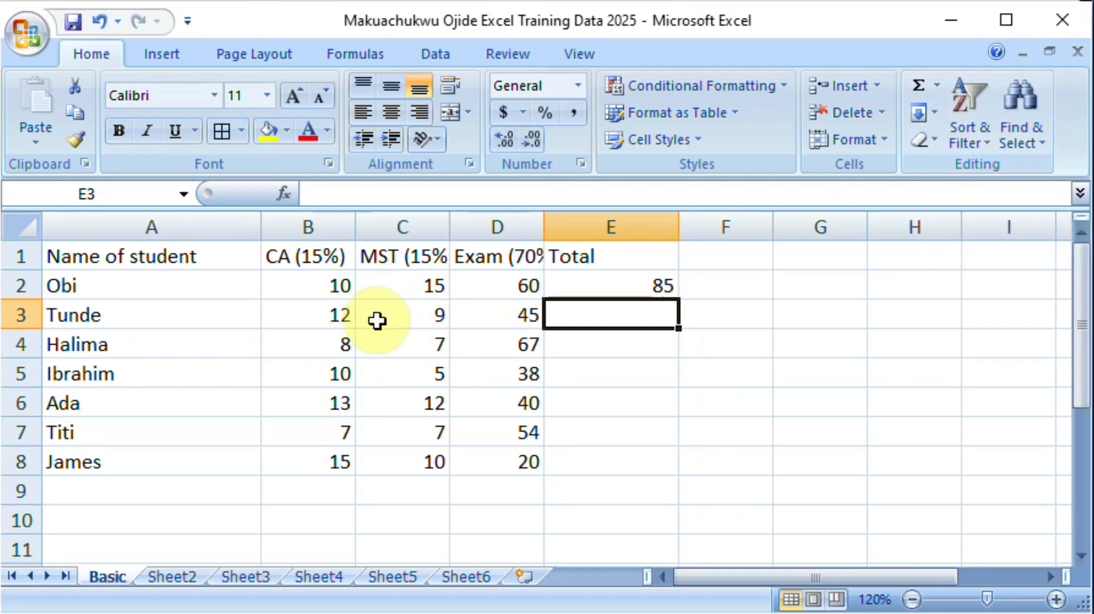
{"action": "left_click", "coordinate": [322, 323]}
{"action": "left_click_drag", "start_coordinate": [374, 323], "coordinate": [582, 317]}
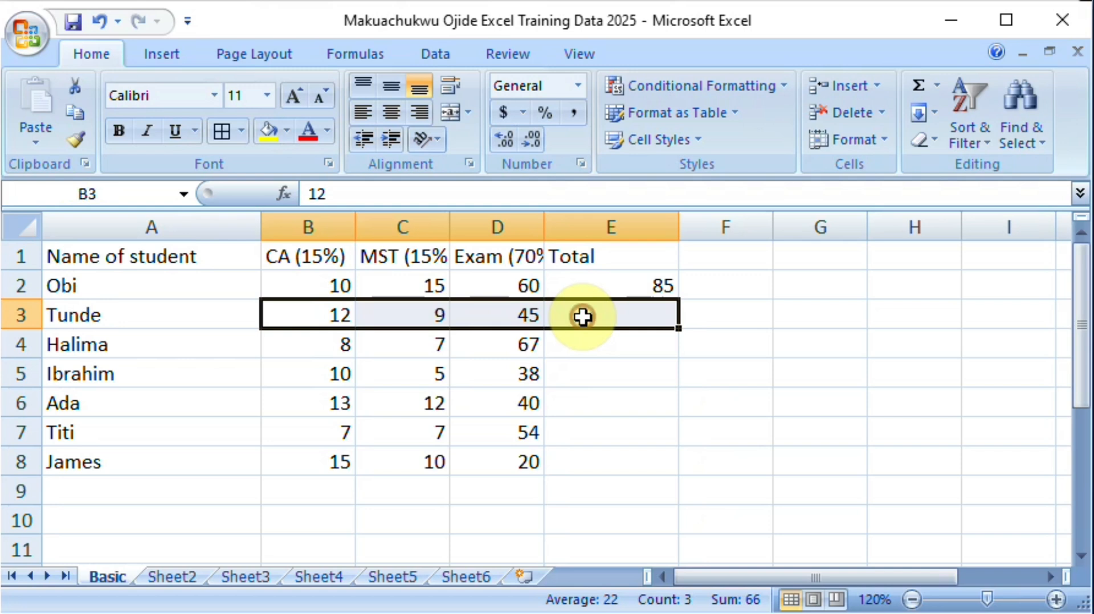
{"action": "left_click", "coordinate": [935, 86]}
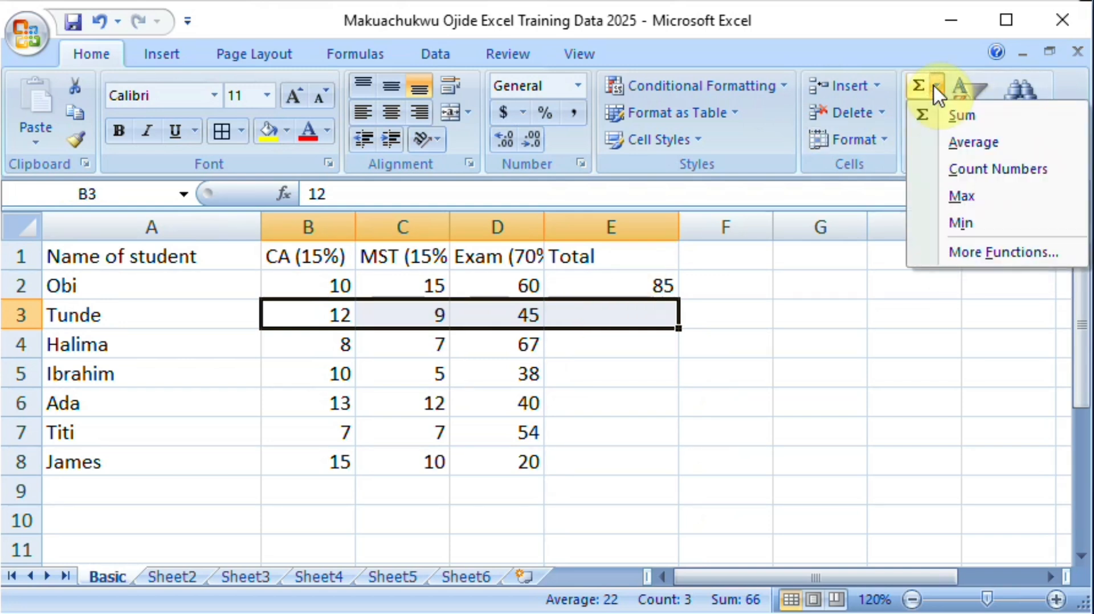
{"action": "left_click", "coordinate": [962, 117]}
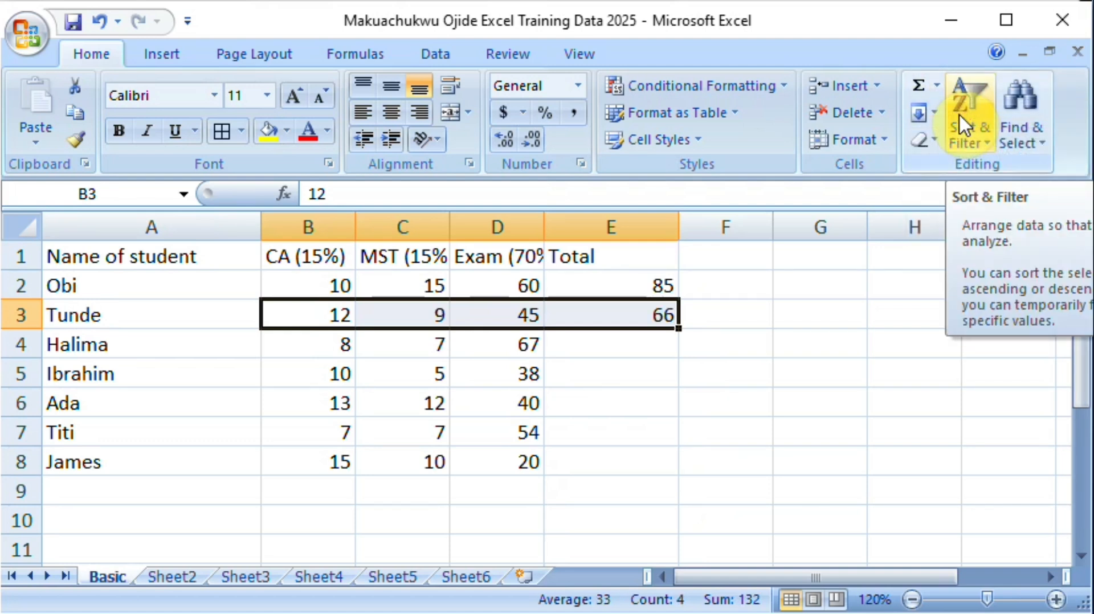
Step: Fill the SUM formula from E3 down to E8, and select E2 to view its formula
{"action": "left_click", "coordinate": [646, 338]}
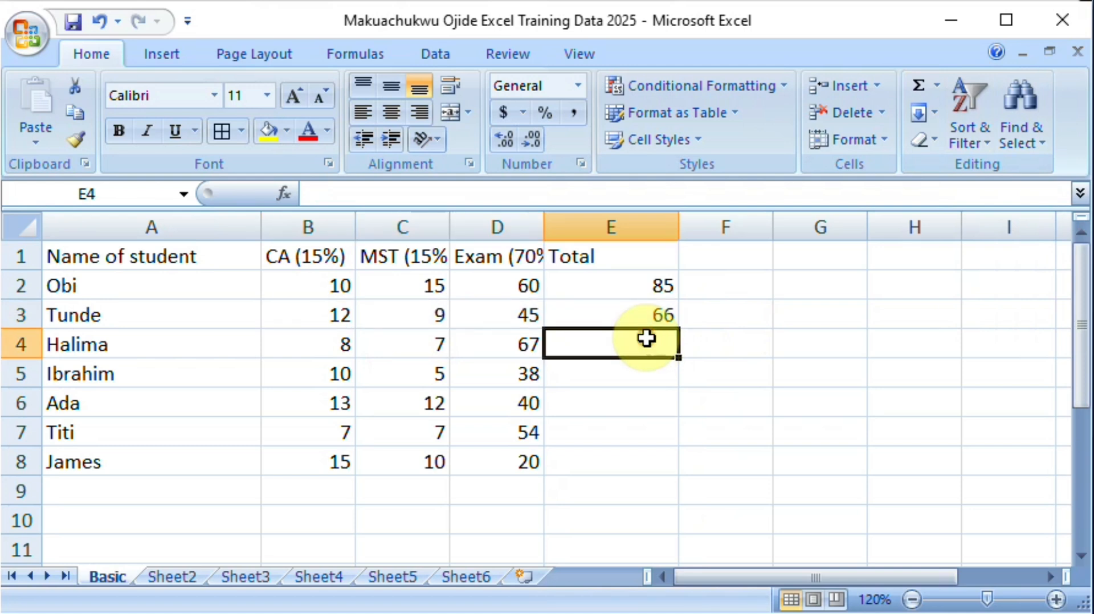
{"action": "left_click", "coordinate": [643, 316]}
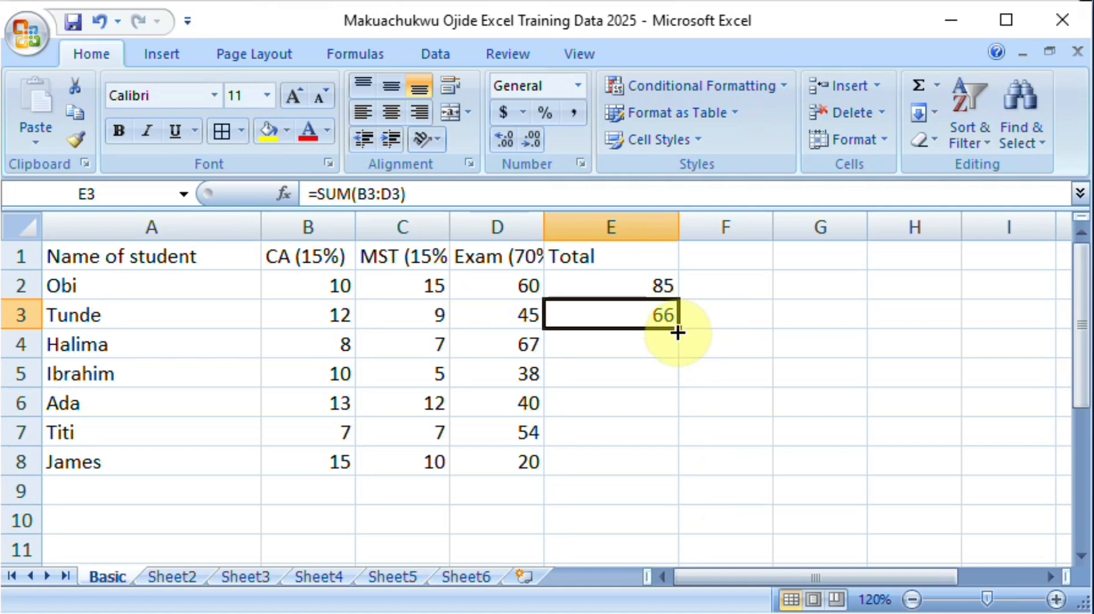
{"action": "left_click_drag", "start_coordinate": [677, 332], "coordinate": [671, 466]}
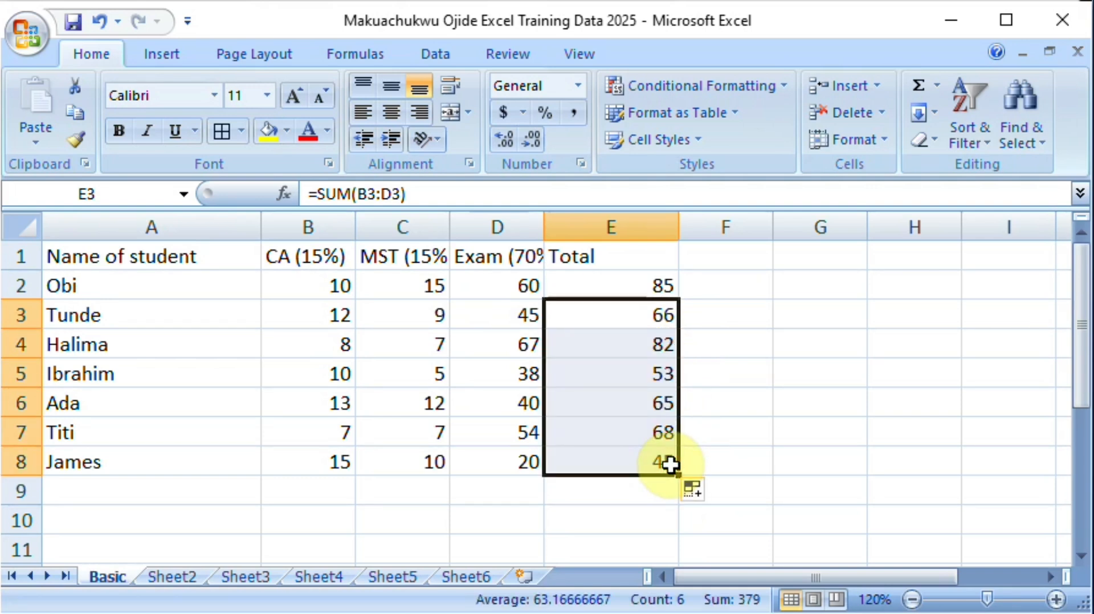
{"action": "left_click", "coordinate": [627, 286]}
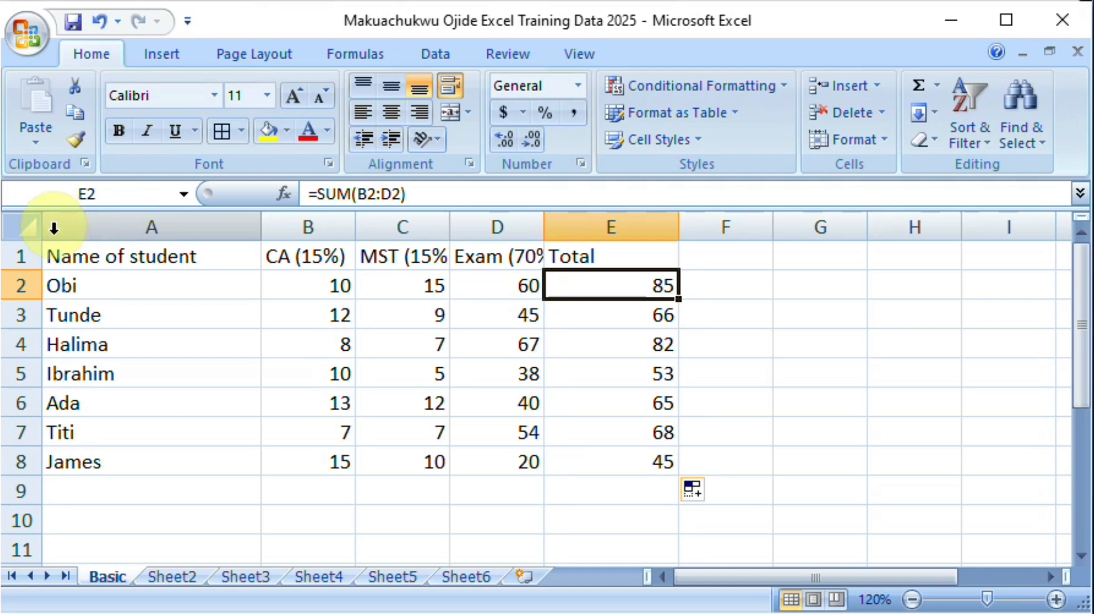
{"action": "left_click", "coordinate": [106, 219]}
{"action": "right_click", "coordinate": [105, 226]}
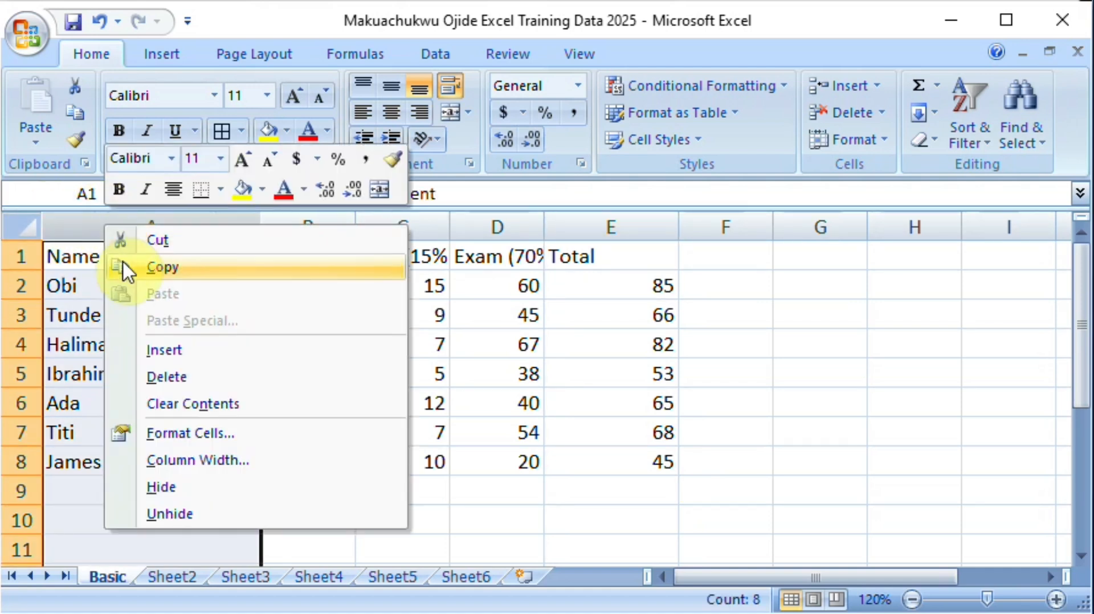
{"action": "left_click", "coordinate": [63, 234]}
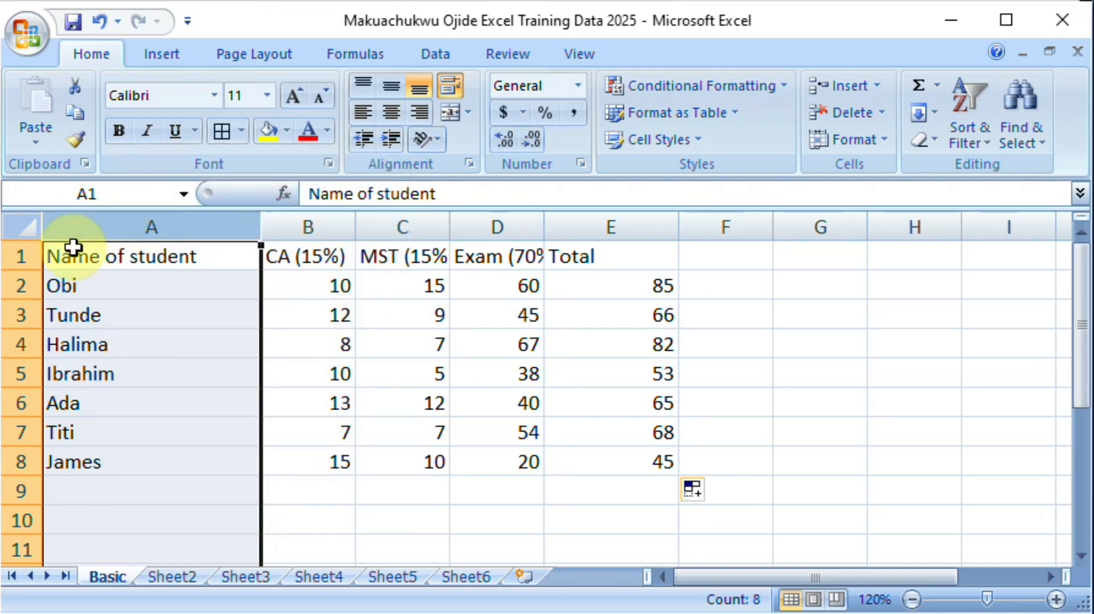
{"action": "left_click", "coordinate": [67, 261]}
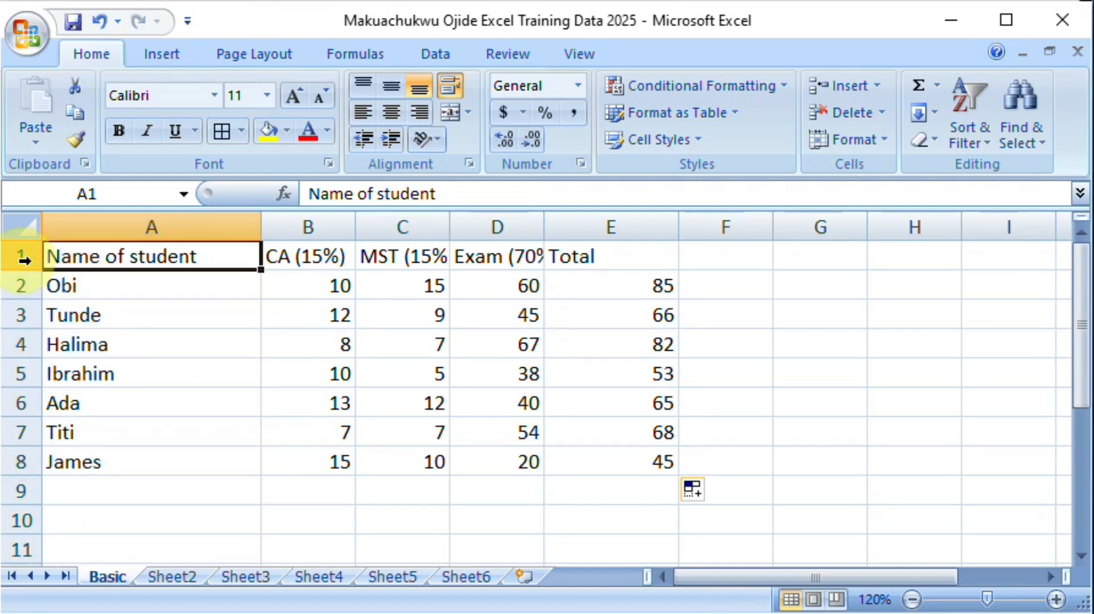
Step: Insert a blank column before the Name of student column
{"action": "left_click", "coordinate": [110, 221]}
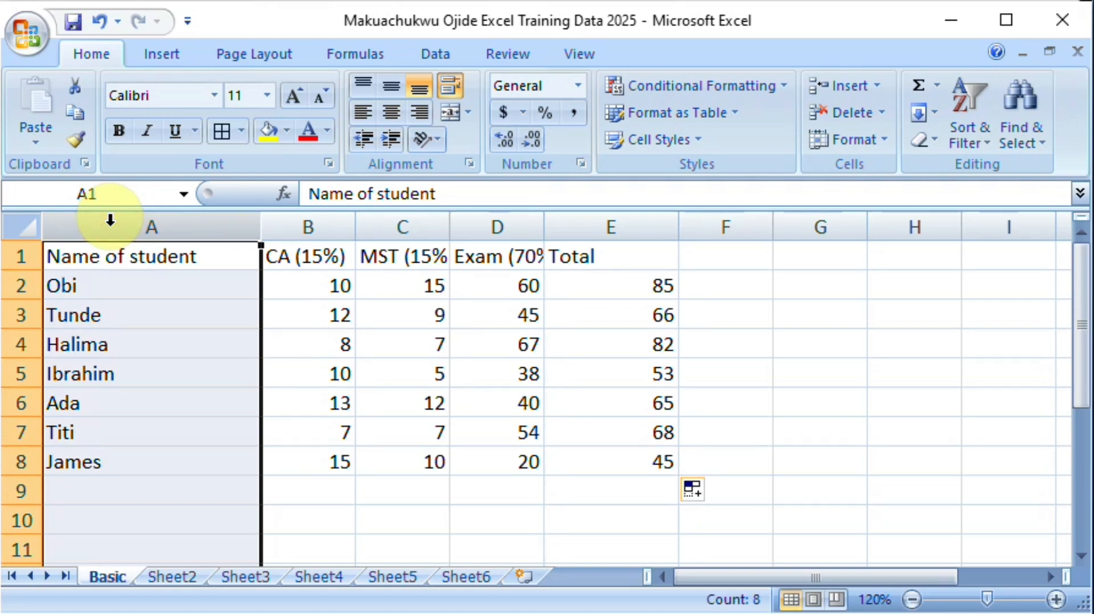
{"action": "right_click", "coordinate": [109, 220]}
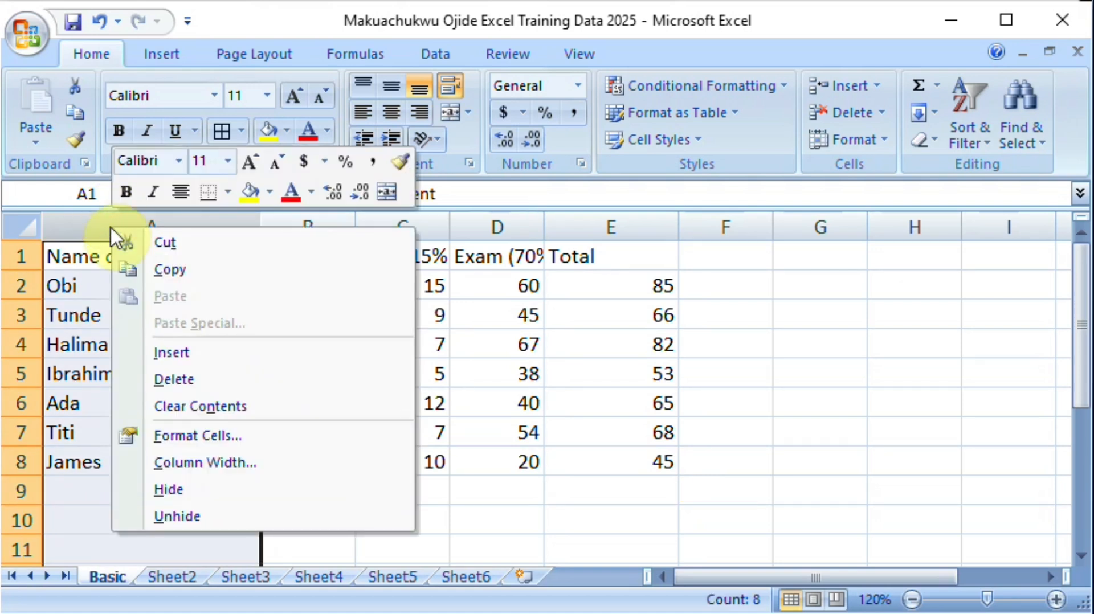
{"action": "left_click", "coordinate": [186, 349]}
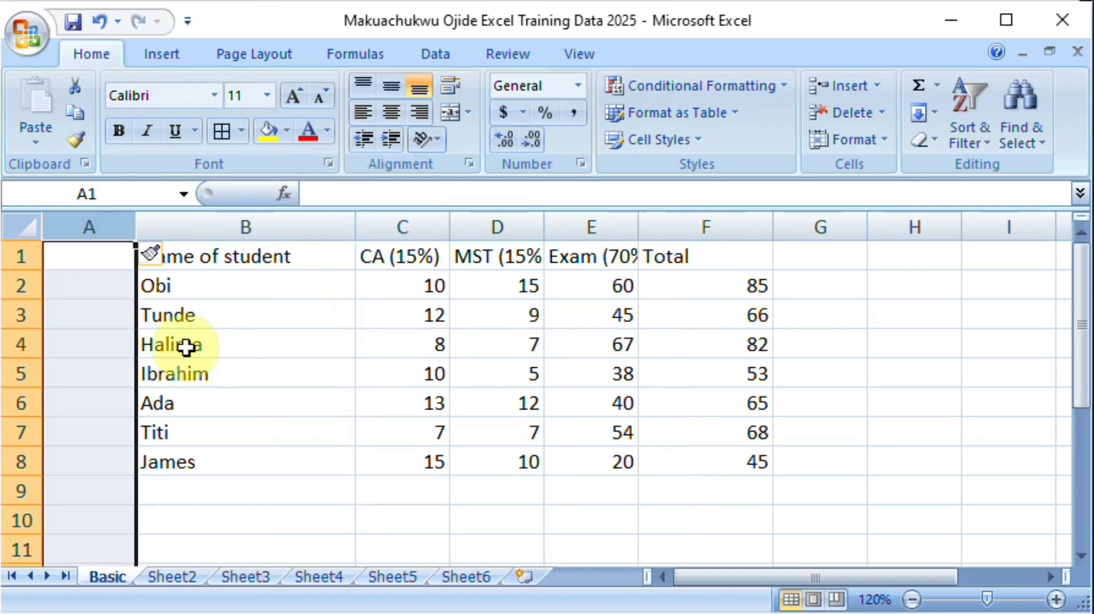
Step: Enter the header REG. No. in cell A1 of the new column
{"action": "left_click", "coordinate": [71, 258]}
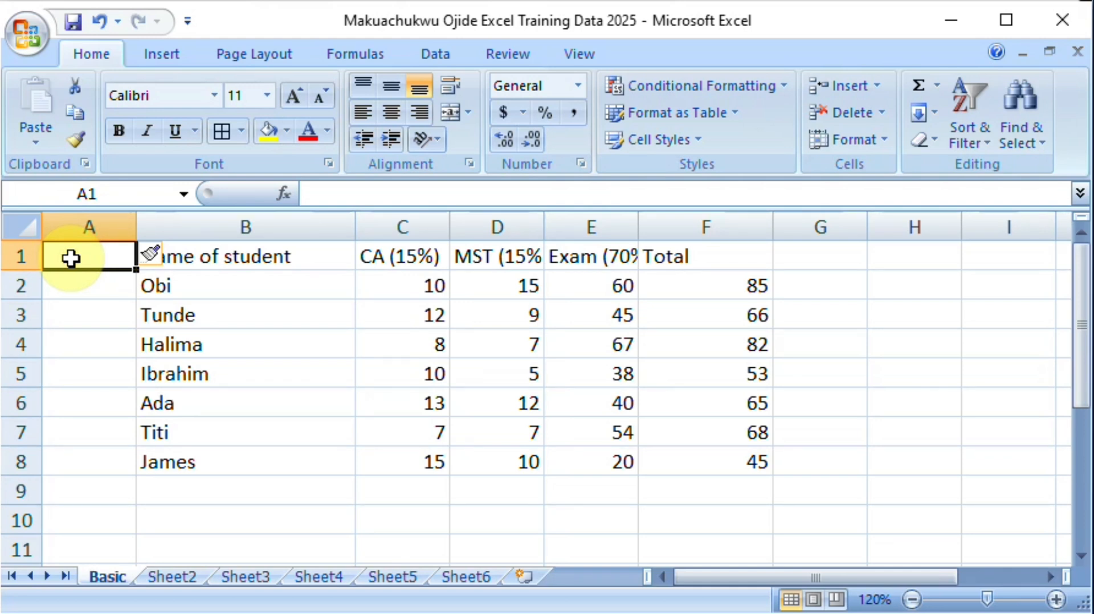
{"action": "type", "text": "RE"}
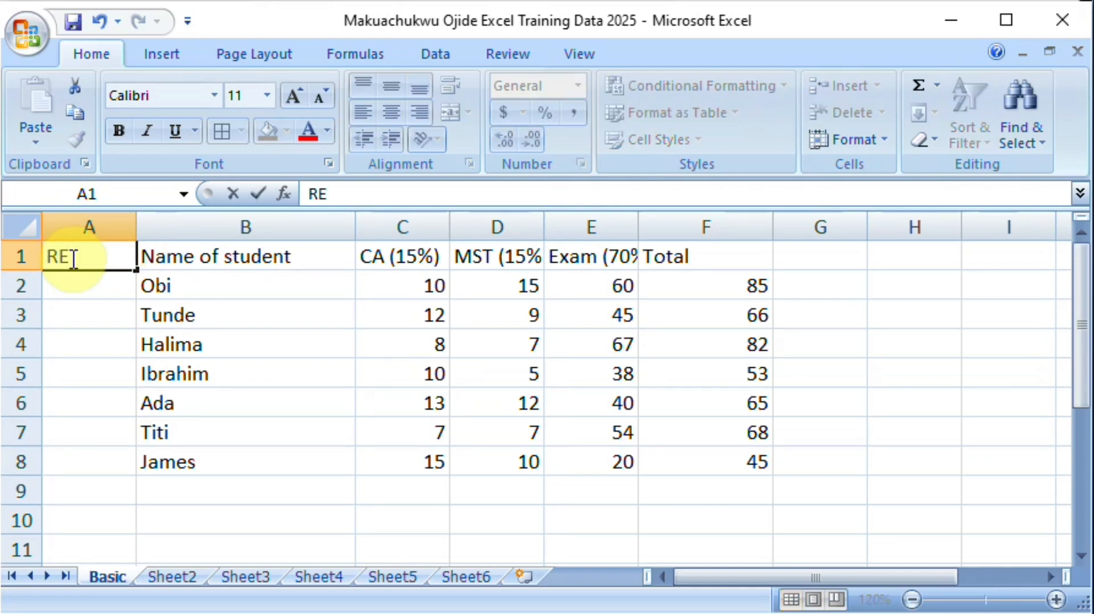
{"action": "type", "text": "G. No."}
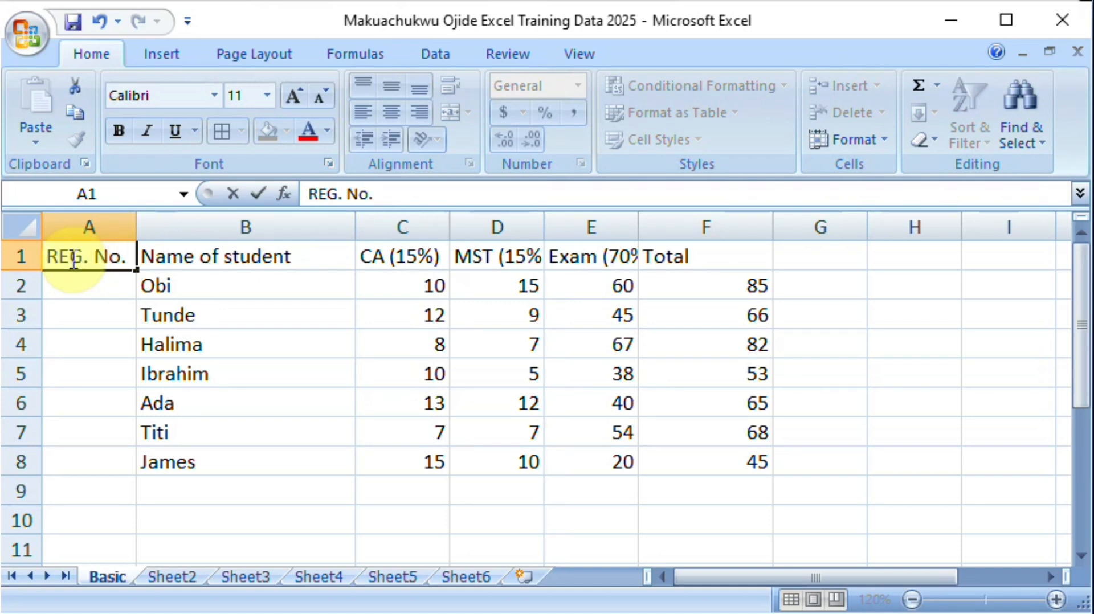
{"action": "key", "text": "Return"}
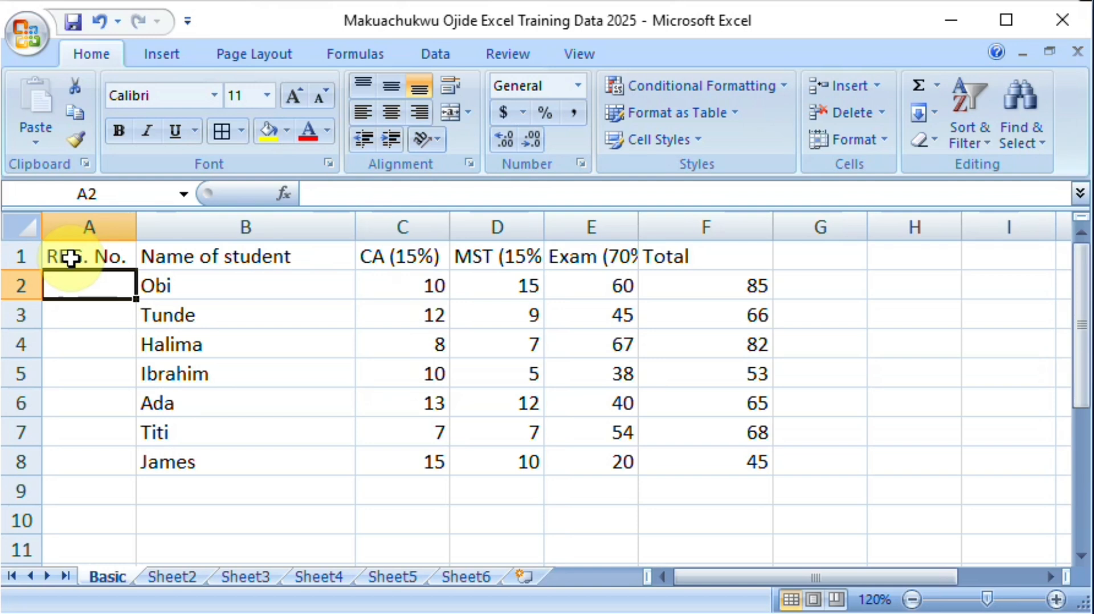
Step: Enter the registration numbers 1, 2 and 3 in cells A2 to A4
{"action": "type", "text": "1"}
{"action": "key", "text": "Return"}
{"action": "type", "text": "2"}
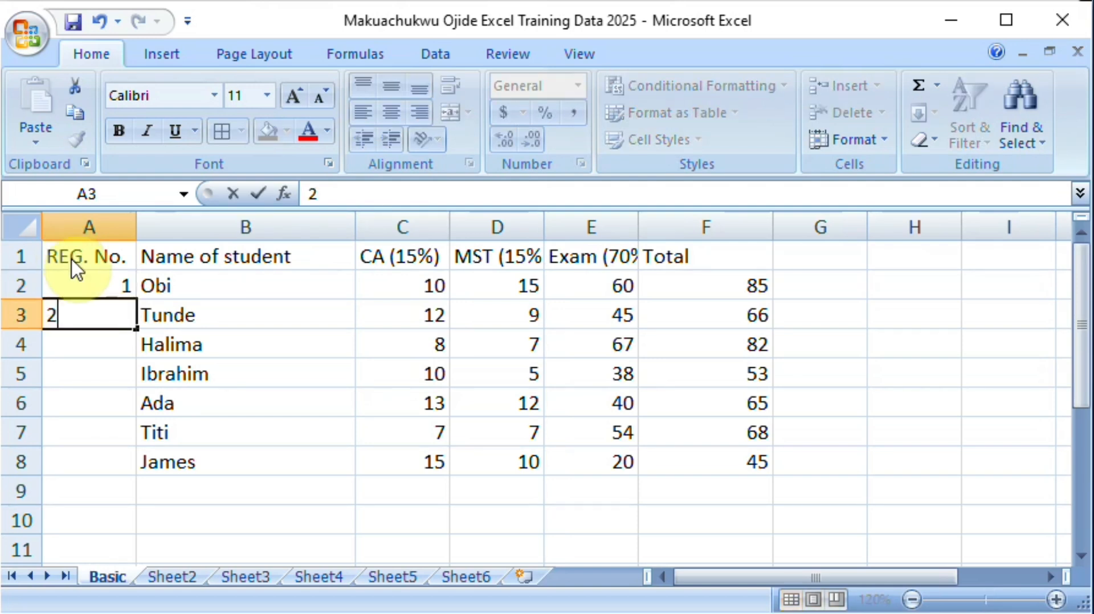
{"action": "key", "text": "Return"}
{"action": "type", "text": "34"}
{"action": "key", "text": "BackSpace"}
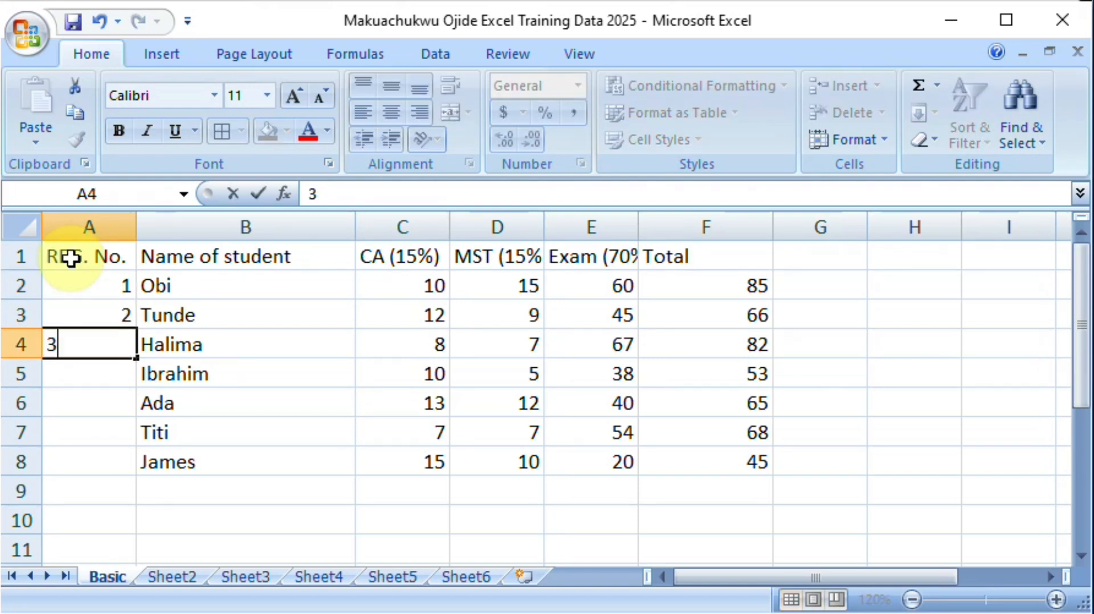
{"action": "key", "text": "Return"}
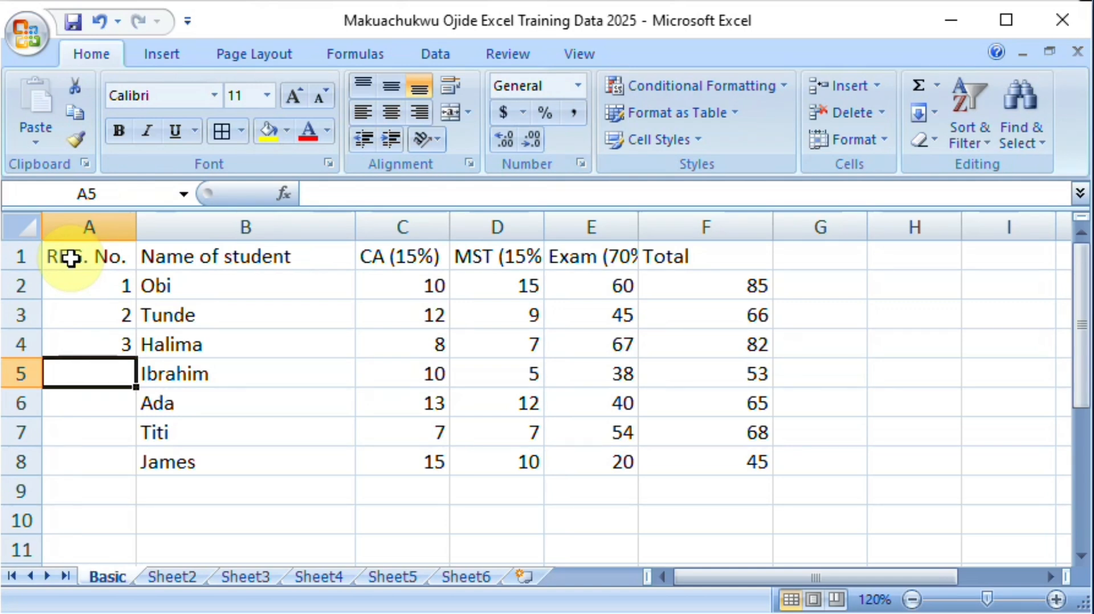
Step: Fill the number series from A2:A4 down column A, undoing the overlong fill and ending the series at A8
{"action": "key", "text": "Up"}
{"action": "key", "text": "Up"}
{"action": "key", "text": "Up"}
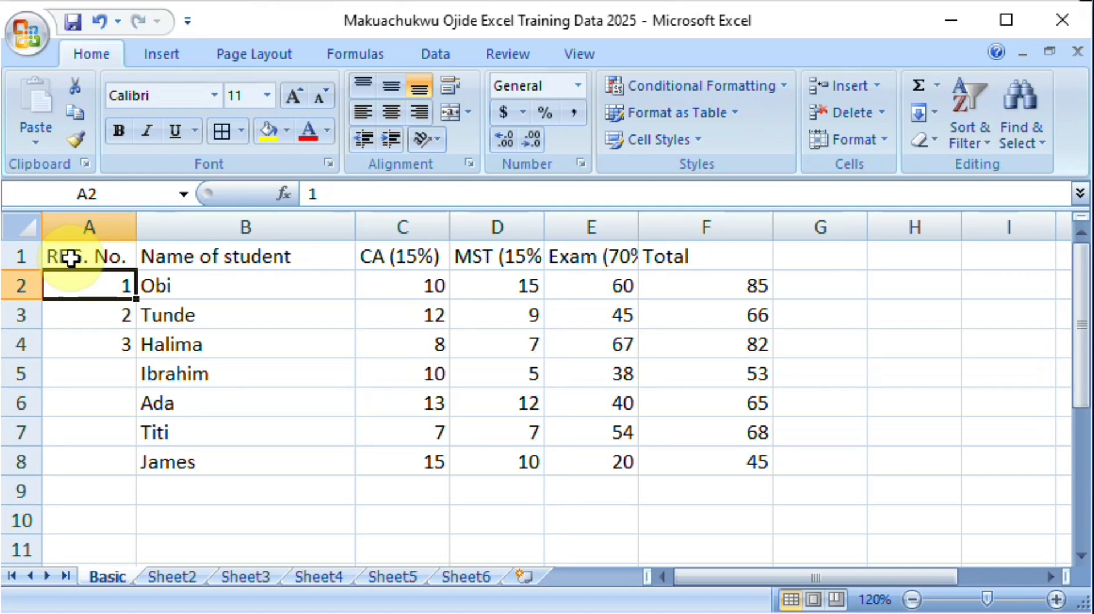
{"action": "key", "text": "shift+Down"}
{"action": "key", "text": "Up"}
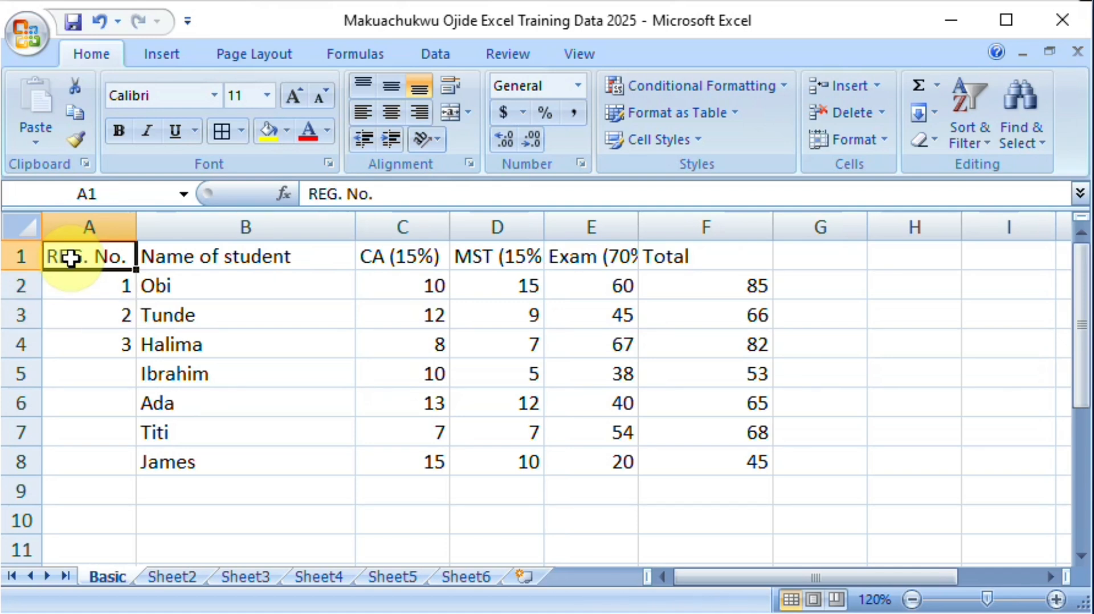
{"action": "key", "text": "Down"}
{"action": "key", "text": "shift+Down"}
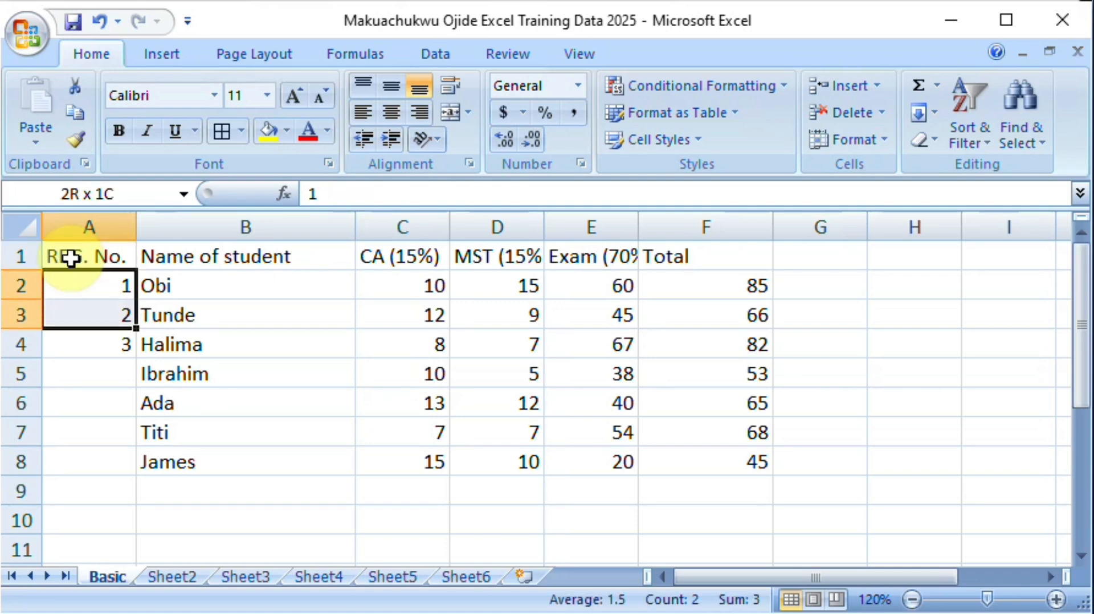
{"action": "key", "text": "shift+Down"}
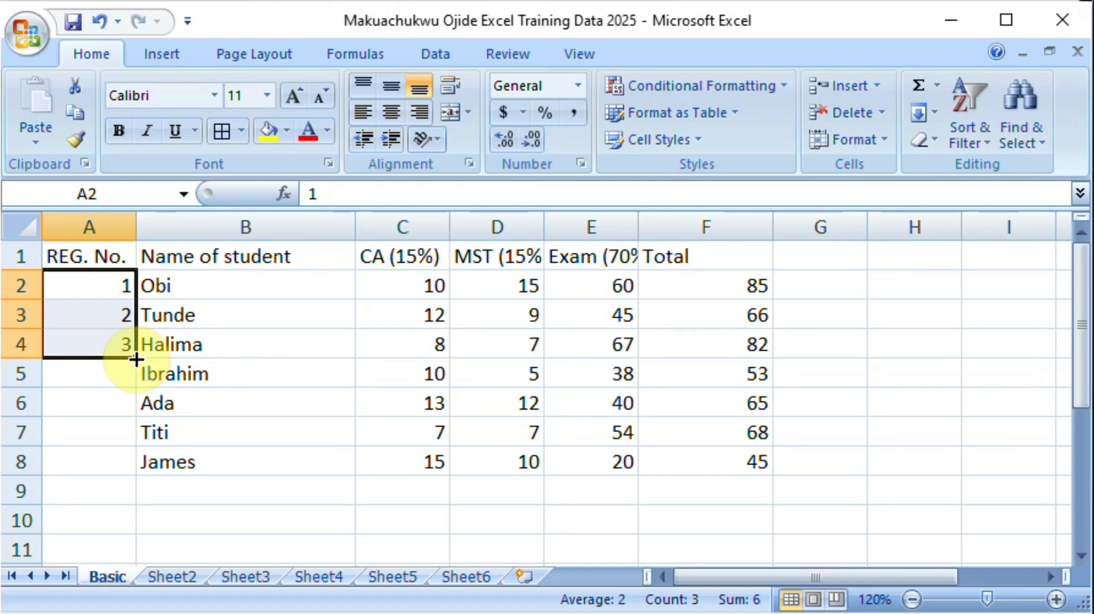
{"action": "left_click_drag", "start_coordinate": [136, 358], "coordinate": [127, 569]}
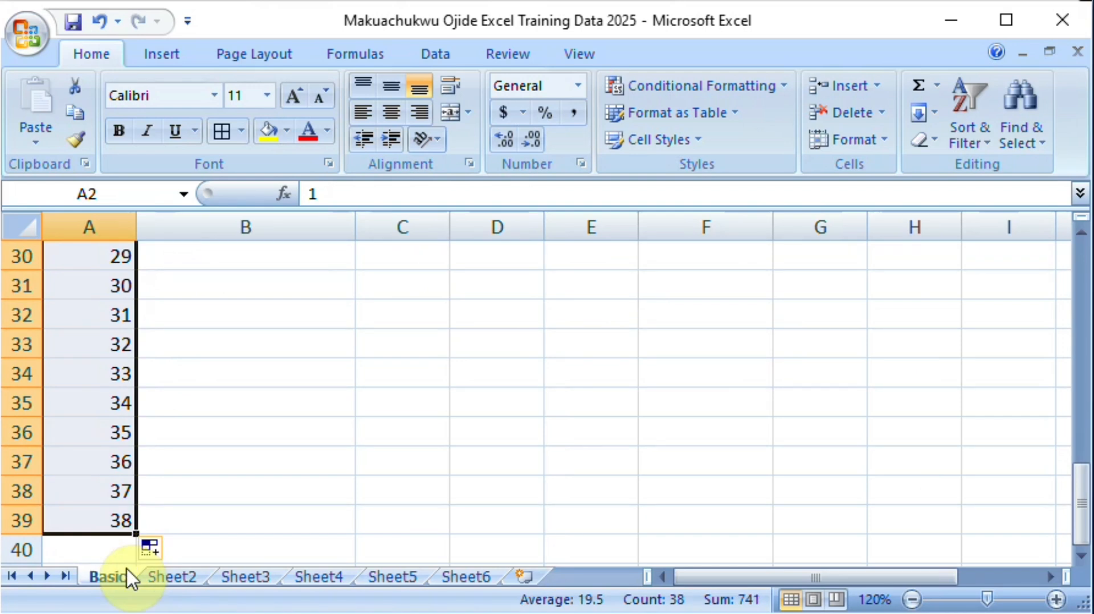
{"action": "key", "text": "ctrl+z"}
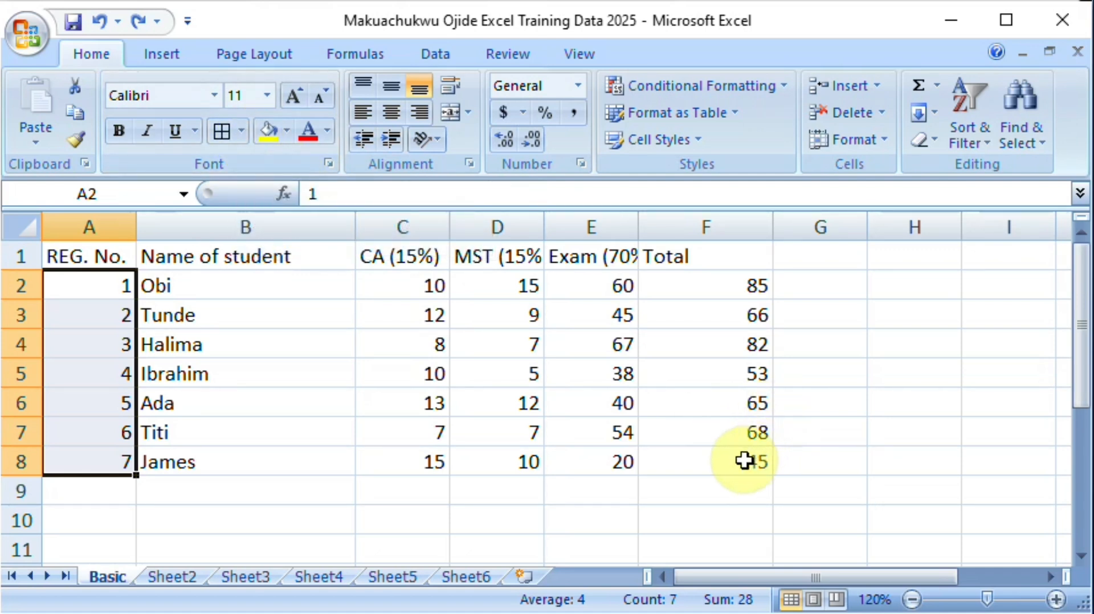
Step: Apply all borders to the table A1:F8, and widen columns D and E to fit their headers
{"action": "left_click_drag", "start_coordinate": [744, 460], "coordinate": [108, 263]}
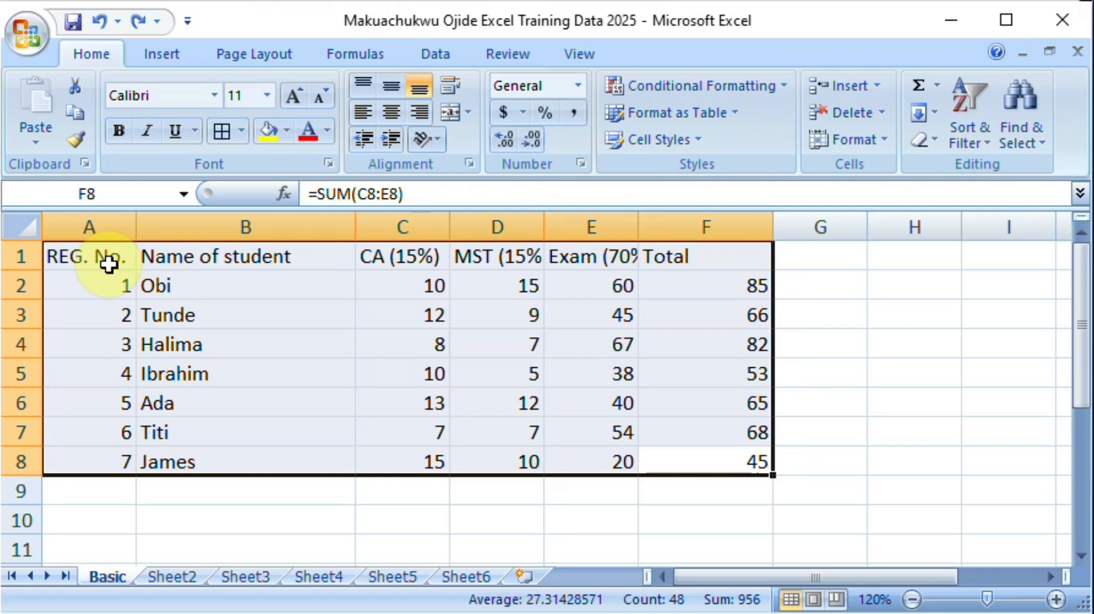
{"action": "left_click", "coordinate": [241, 132]}
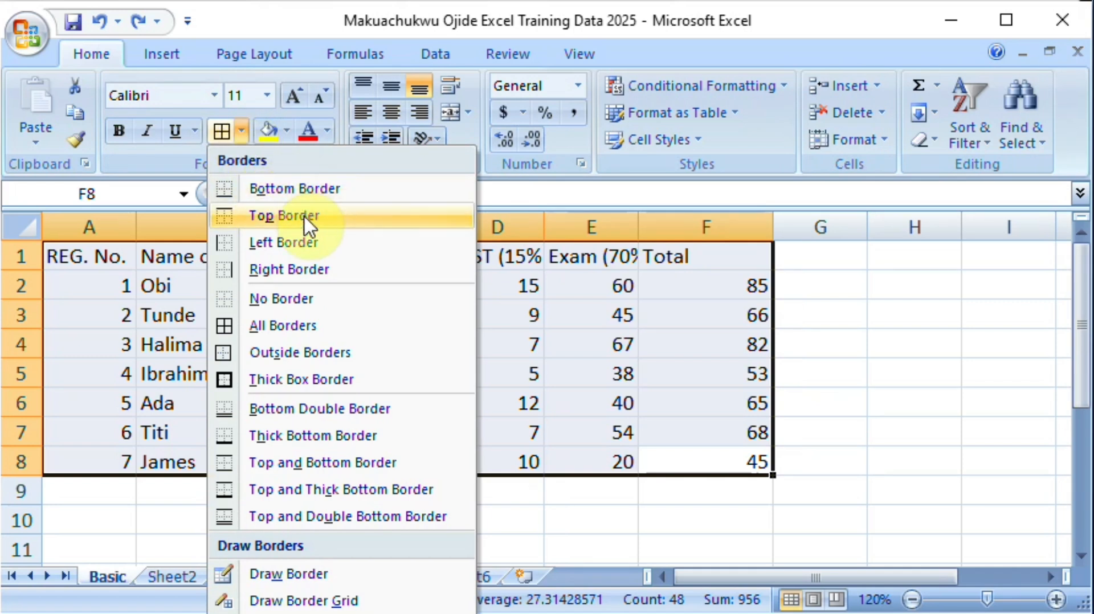
{"action": "left_click", "coordinate": [281, 326]}
{"action": "left_click", "coordinate": [277, 505]}
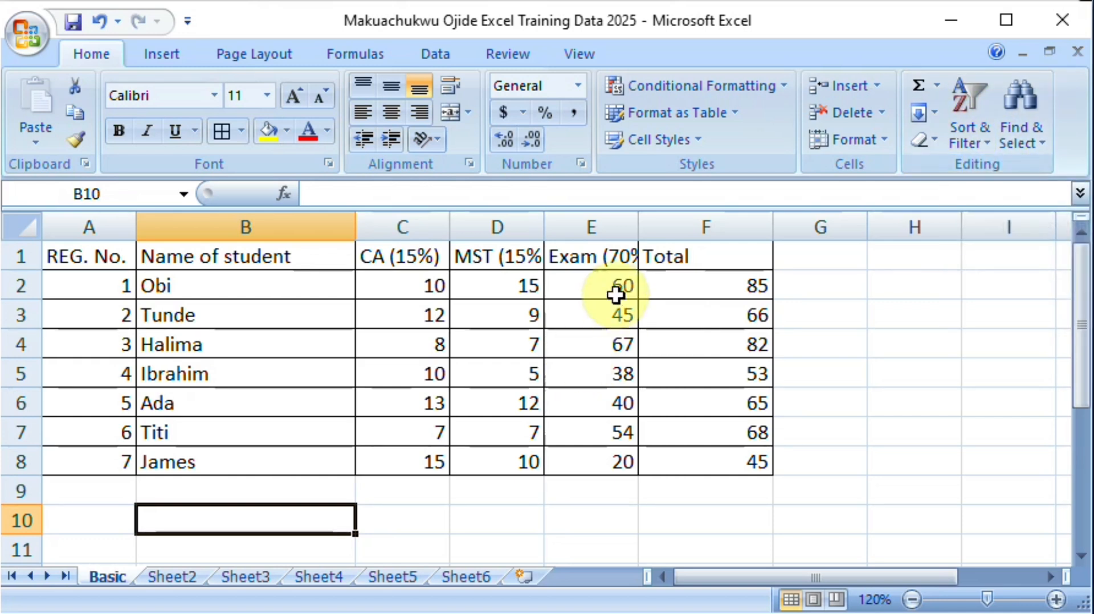
{"action": "left_click_drag", "start_coordinate": [641, 228], "coordinate": [662, 227]}
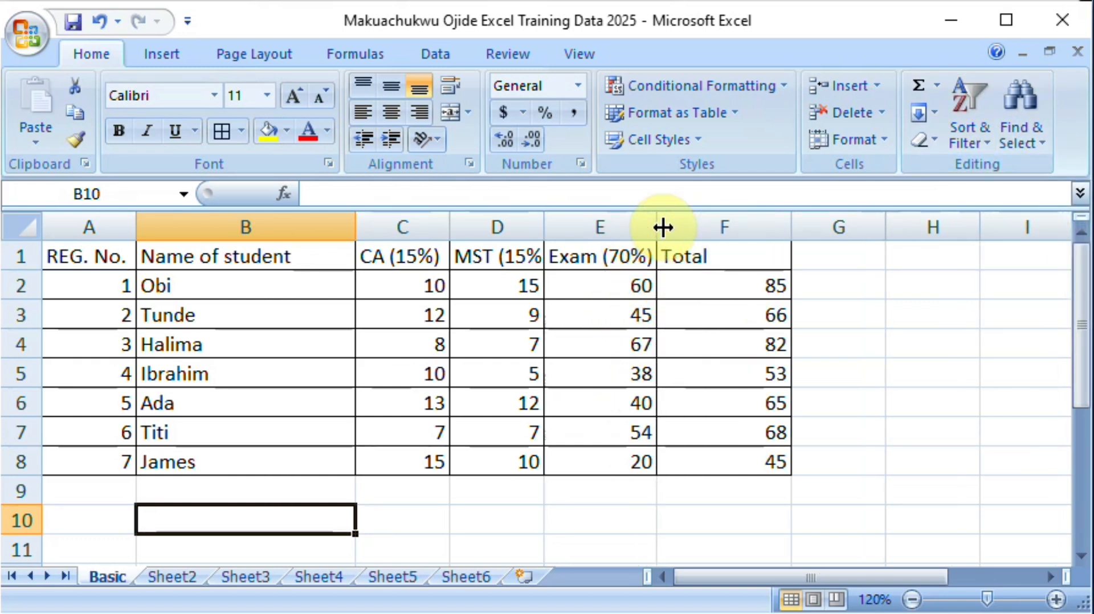
{"action": "left_click_drag", "start_coordinate": [550, 238], "coordinate": [560, 239]}
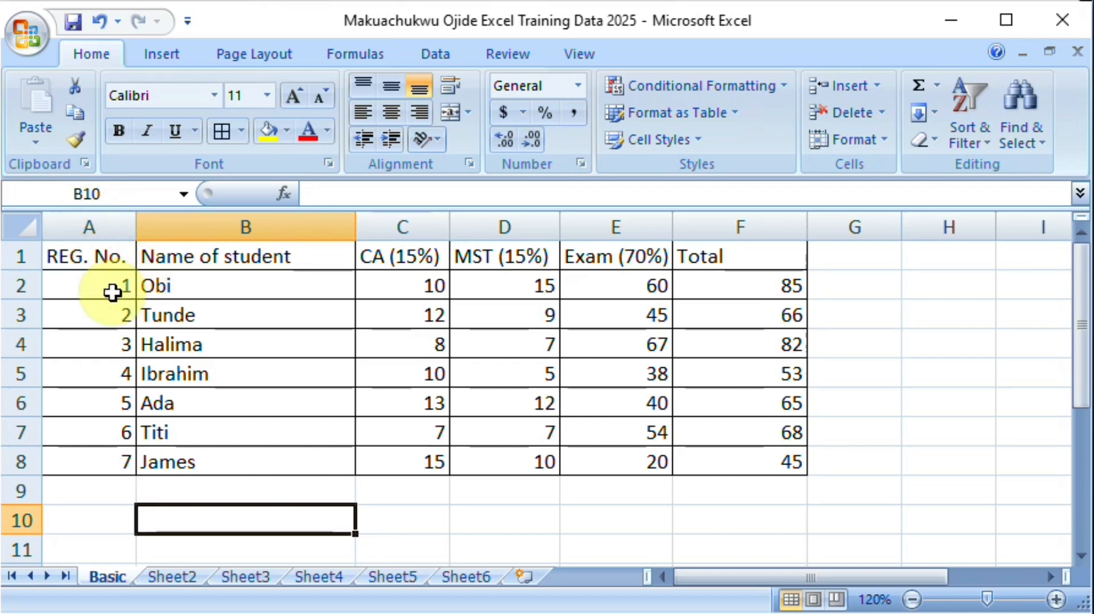
Step: Highlight the table row A5:F5 with a yellow fill
{"action": "left_click_drag", "start_coordinate": [105, 287], "coordinate": [650, 256]}
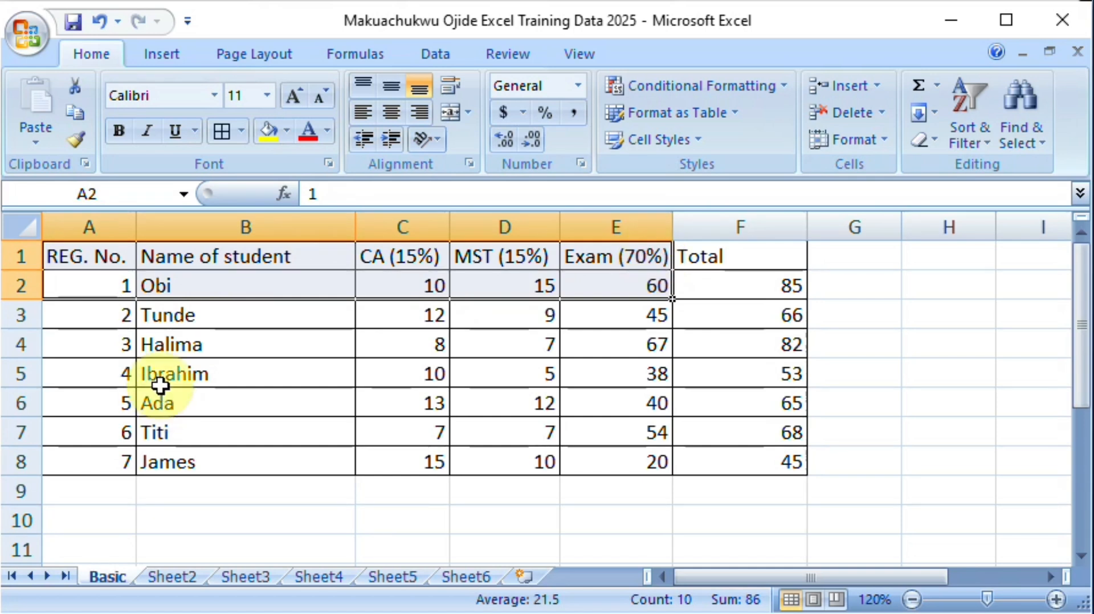
{"action": "left_click_drag", "start_coordinate": [103, 378], "coordinate": [756, 373]}
{"action": "left_click", "coordinate": [266, 140]}
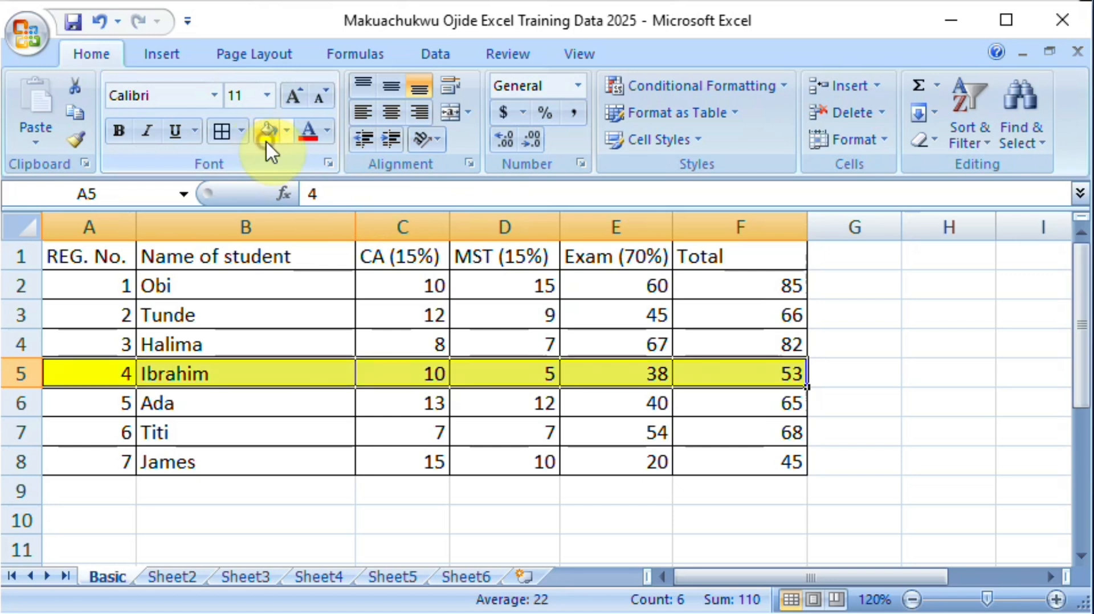
Step: Select columns A through F and turn on Filter for the table headers
{"action": "left_click", "coordinate": [87, 220]}
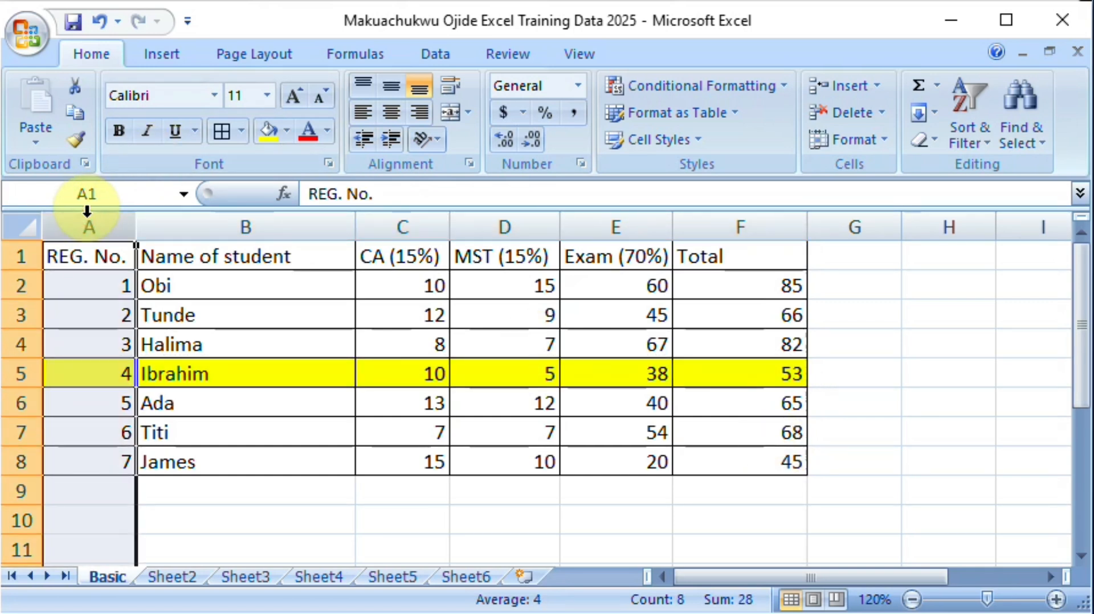
{"action": "left_click", "coordinate": [743, 227], "text": "shift"}
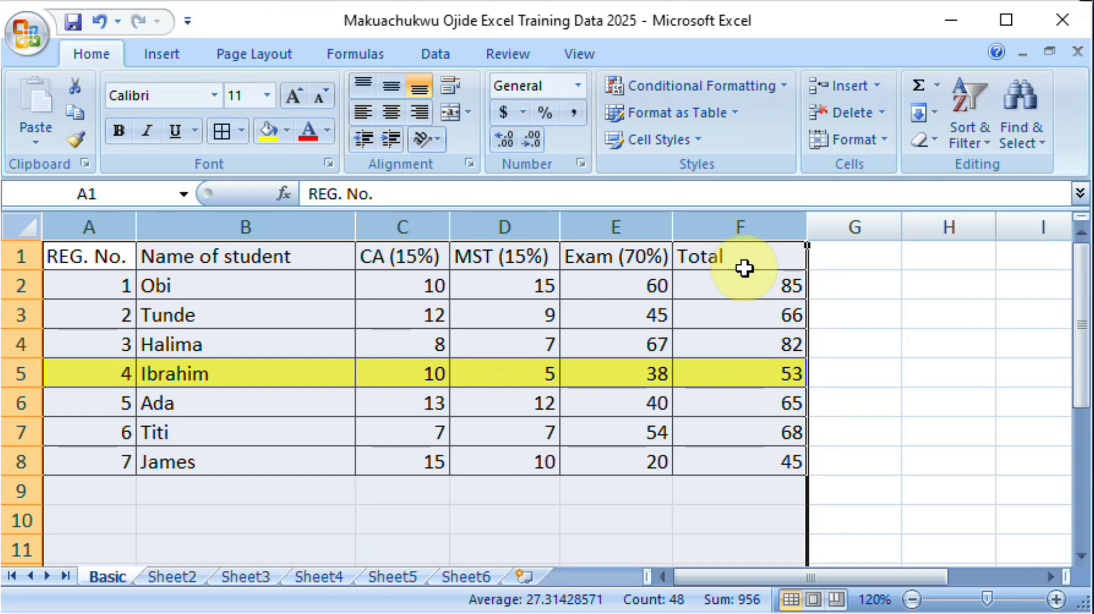
{"action": "left_click", "coordinate": [112, 228]}
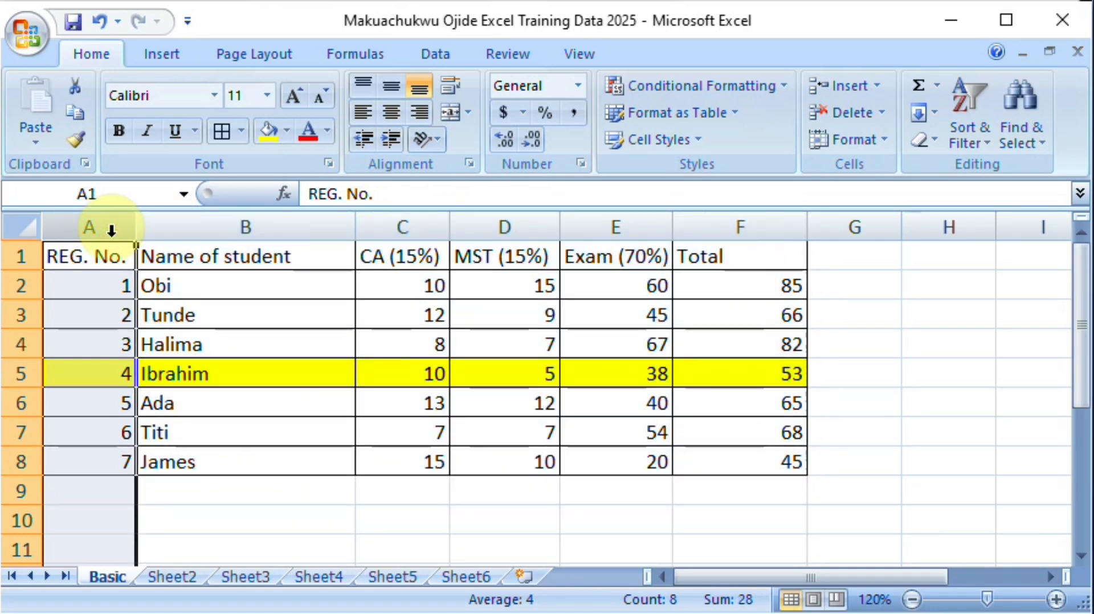
{"action": "key", "text": "shift+Right"}
{"action": "key", "text": "shift+Right"}
{"action": "key", "text": "shift+Right"}
{"action": "key", "text": "shift+Right"}
{"action": "key", "text": "shift+Right"}
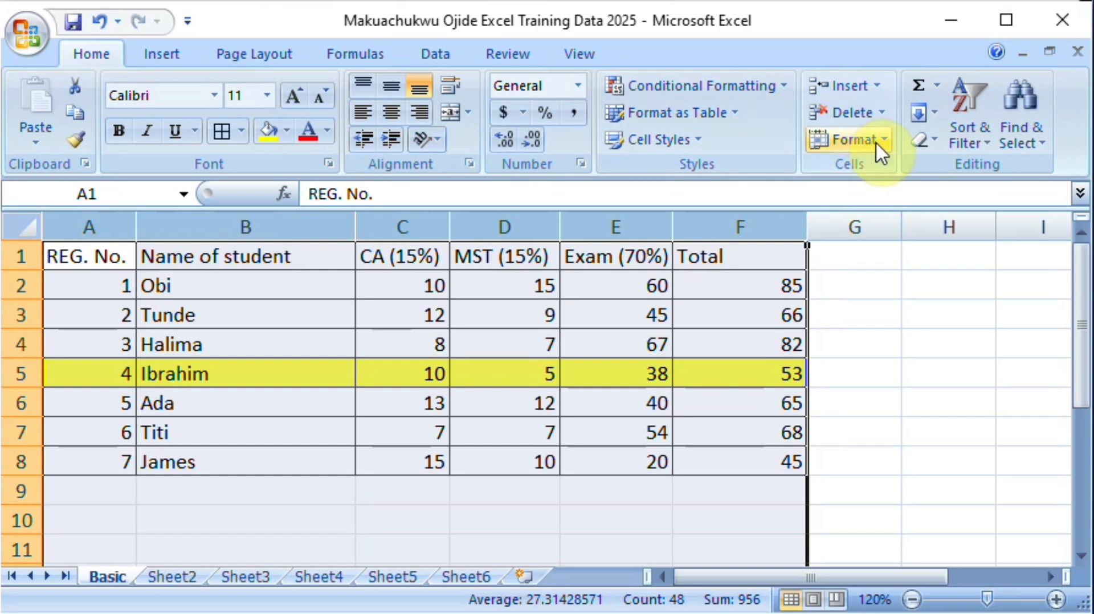
{"action": "left_click", "coordinate": [994, 152]}
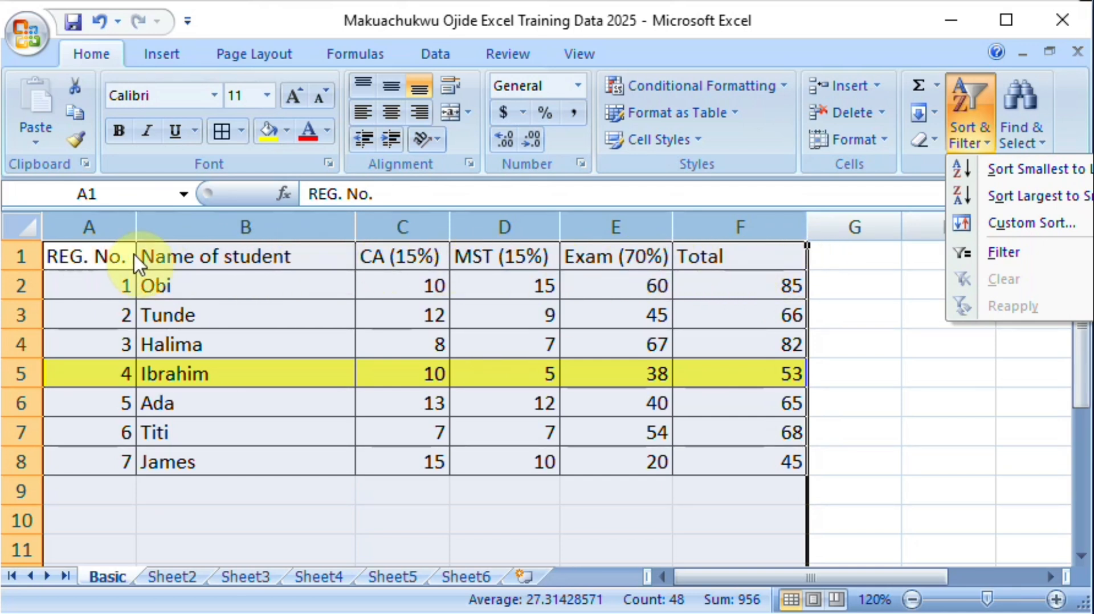
{"action": "left_click", "coordinate": [1017, 255]}
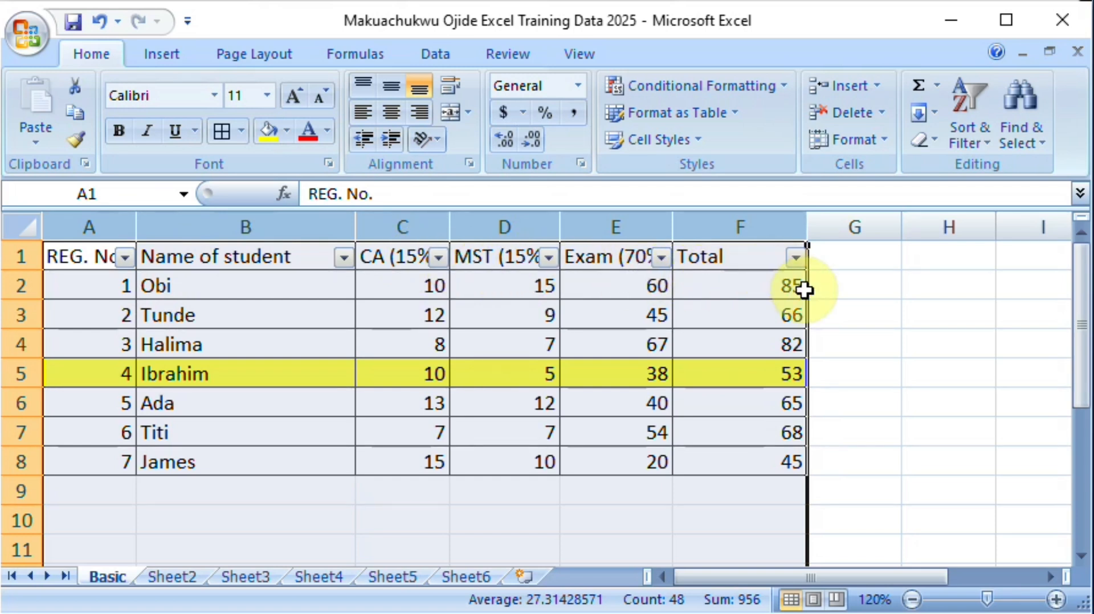
Step: Sort the table by Total from largest to smallest, and by Name of student from A to Z
{"action": "left_click", "coordinate": [796, 261]}
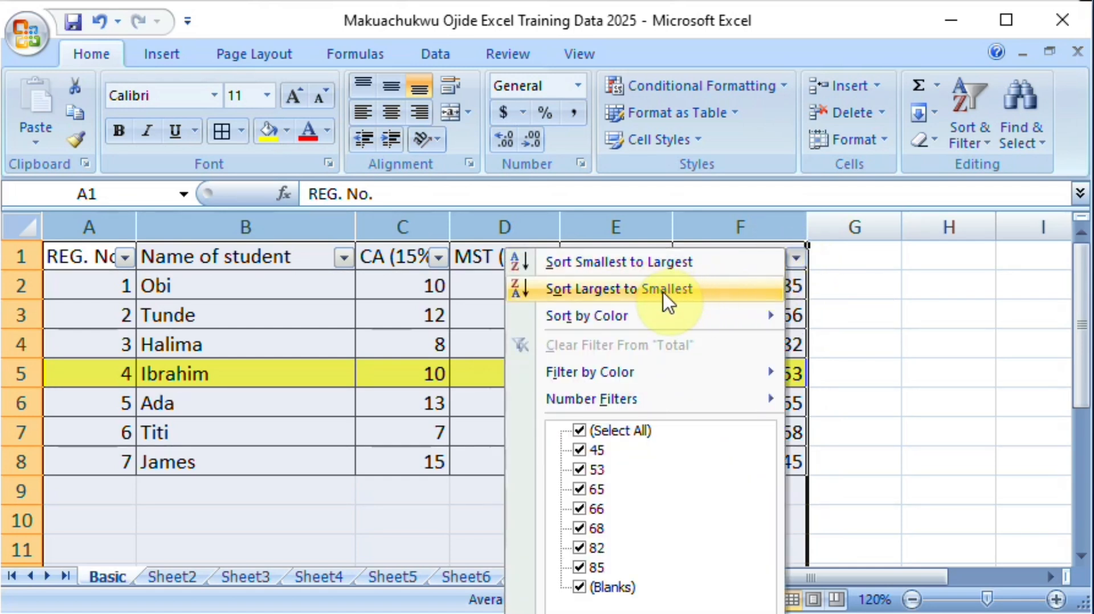
{"action": "left_click", "coordinate": [623, 292]}
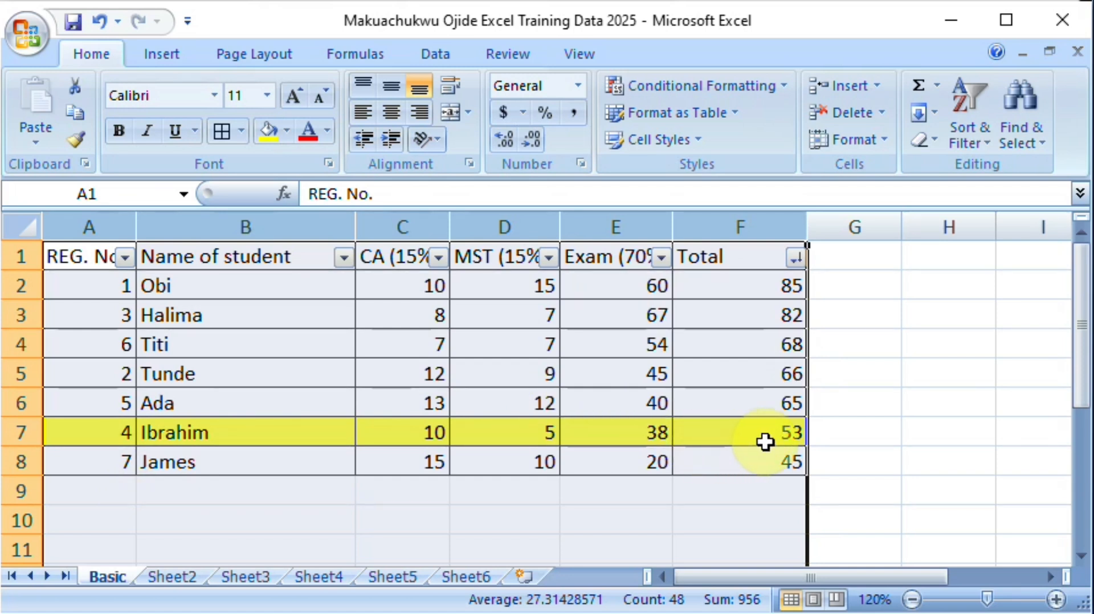
{"action": "left_click", "coordinate": [773, 321]}
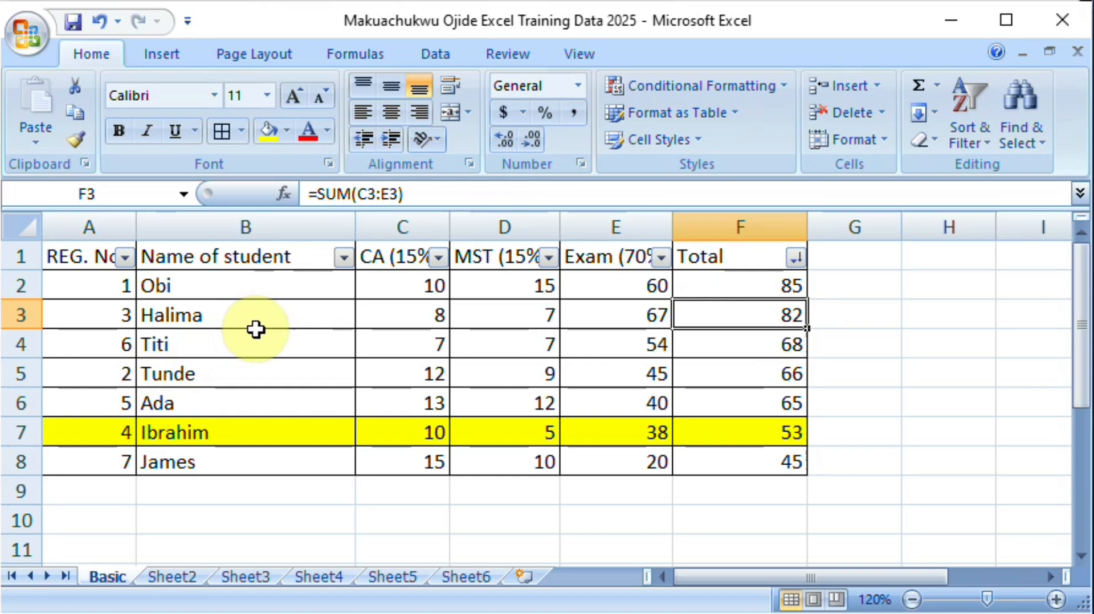
{"action": "left_click", "coordinate": [344, 258]}
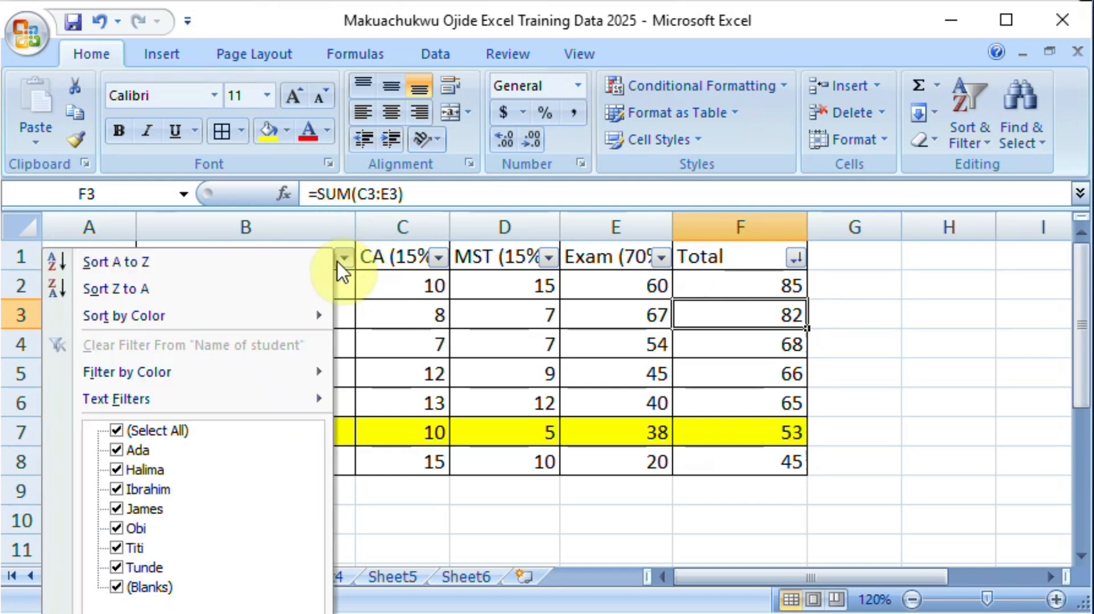
{"action": "left_click", "coordinate": [175, 264]}
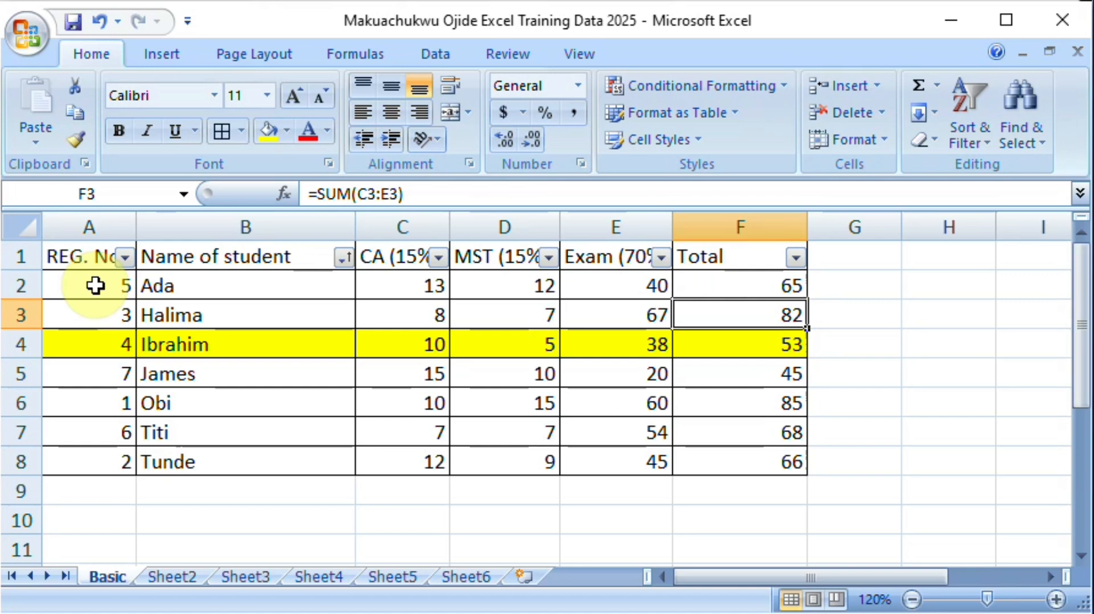
Step: Sort the table by REG. No. from smallest to largest and deselect the table
{"action": "left_click", "coordinate": [126, 260]}
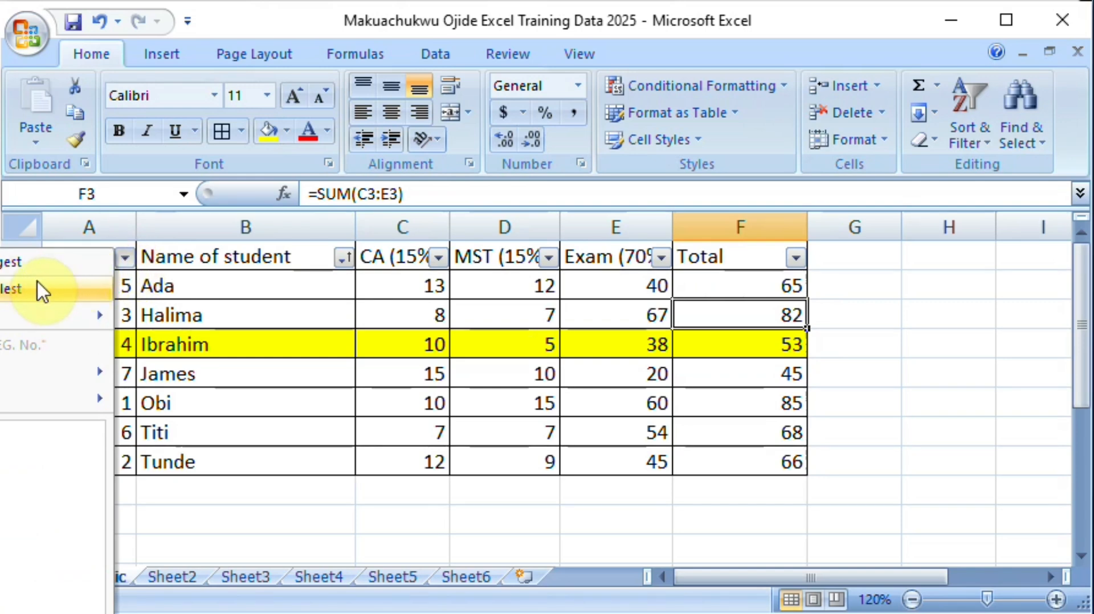
{"action": "left_click", "coordinate": [12, 265]}
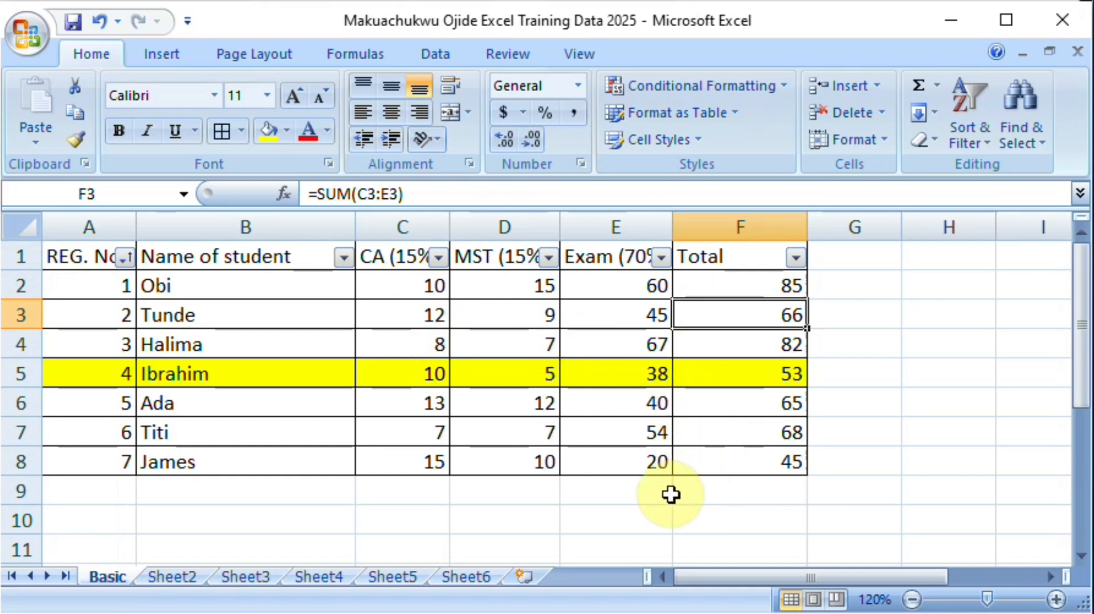
{"action": "left_click", "coordinate": [632, 516]}
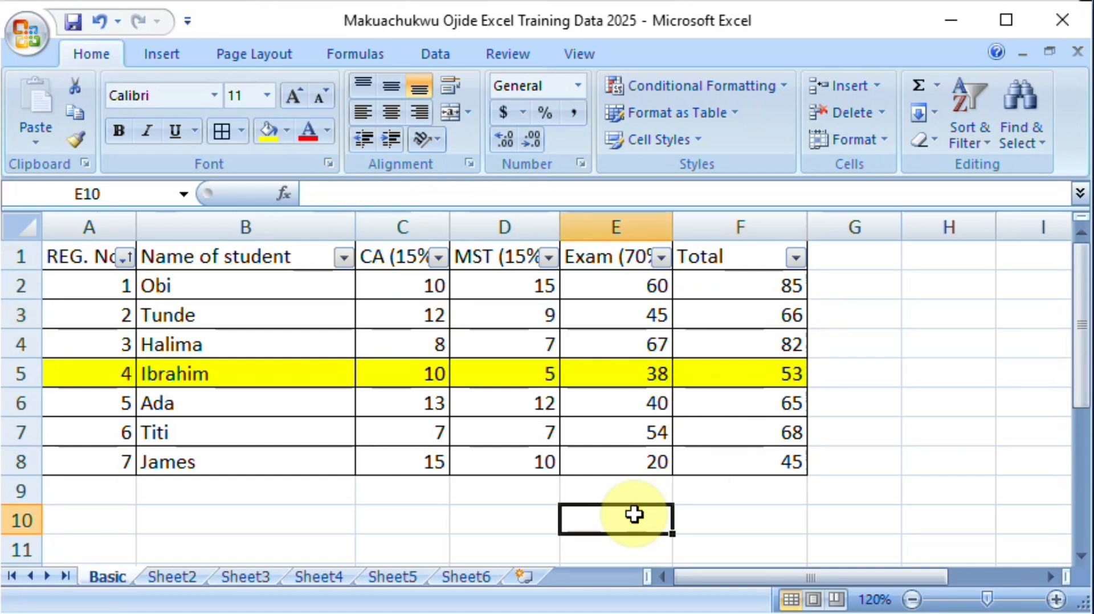
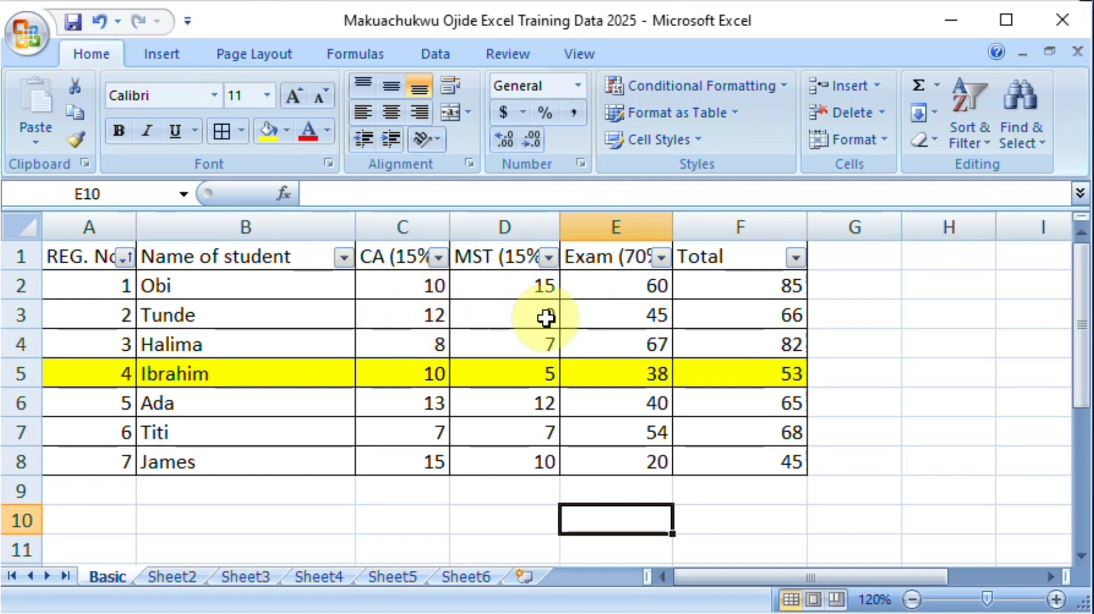
Step: Set the CA score in C3 to 12.5 and the MST score in D3 to 9.5
{"action": "left_click", "coordinate": [426, 318]}
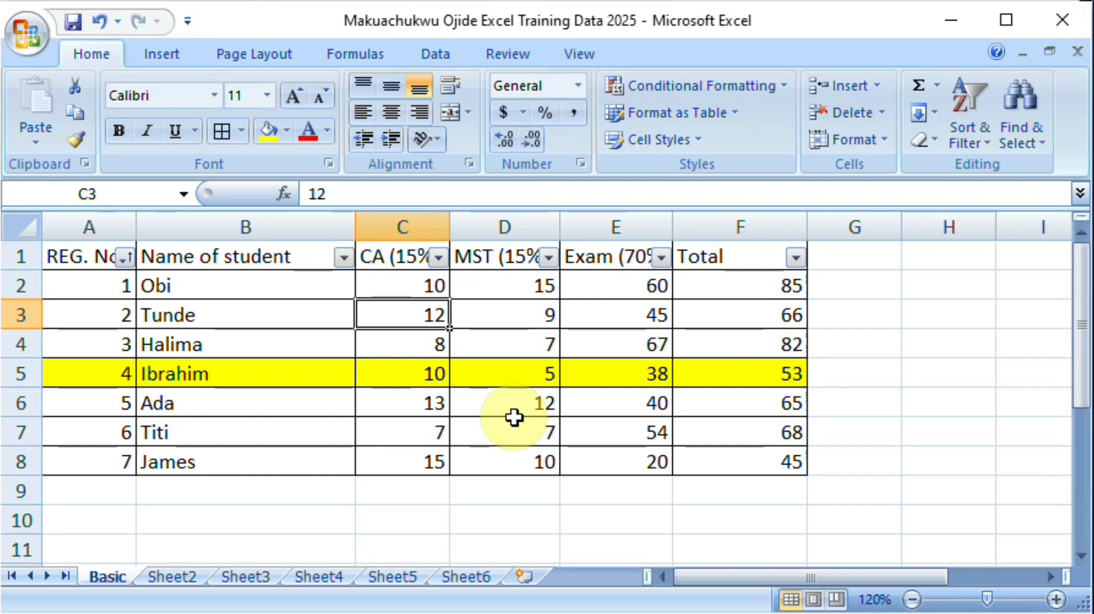
{"action": "type", "text": "12."}
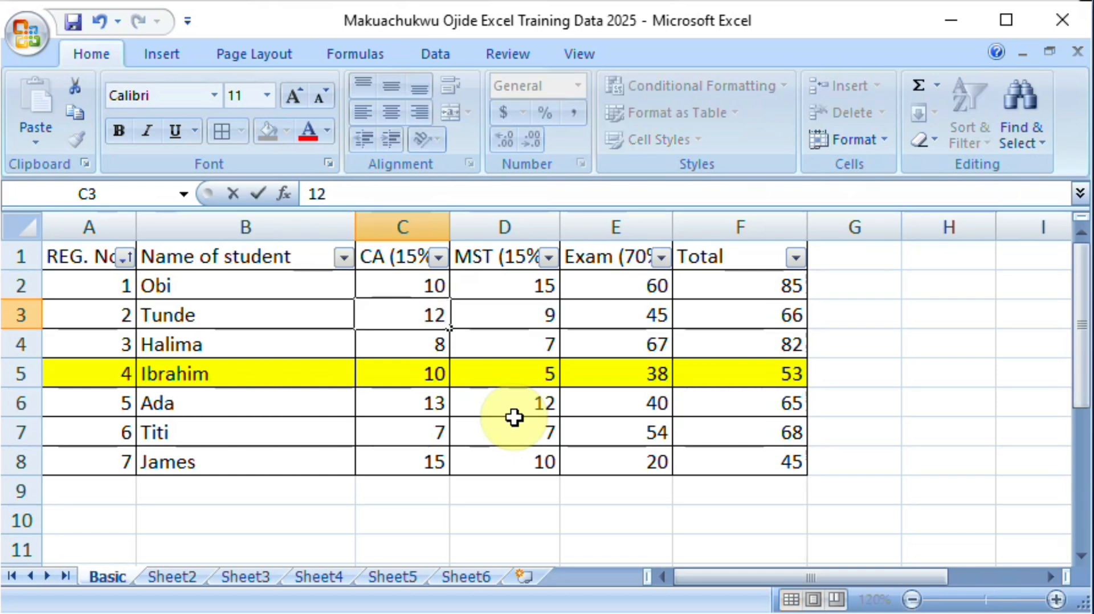
{"action": "type", "text": "5"}
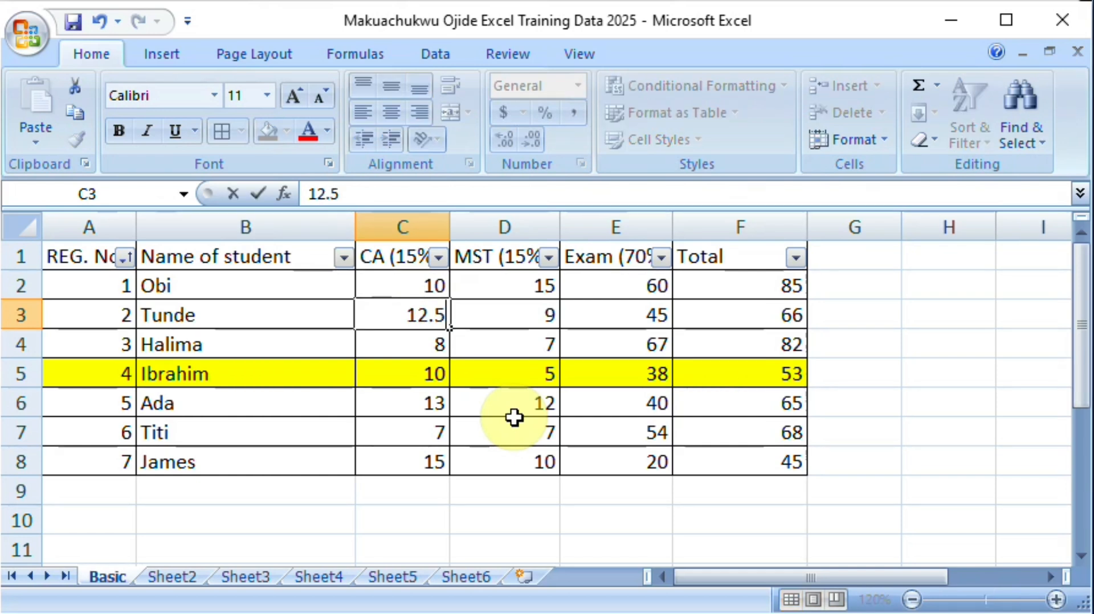
{"action": "key", "text": "Return"}
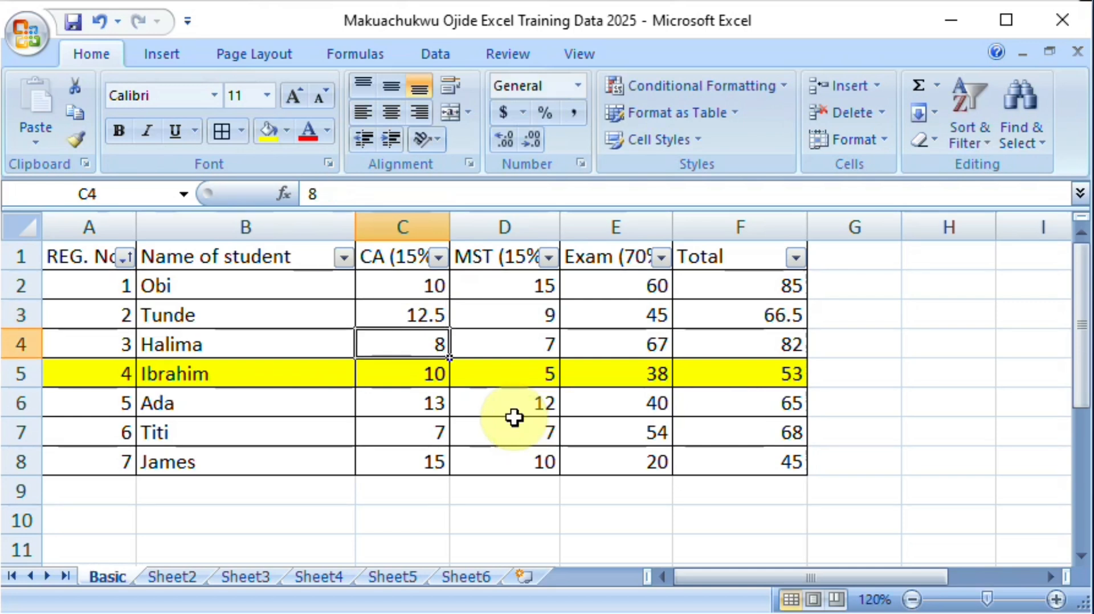
{"action": "left_click", "coordinate": [524, 315]}
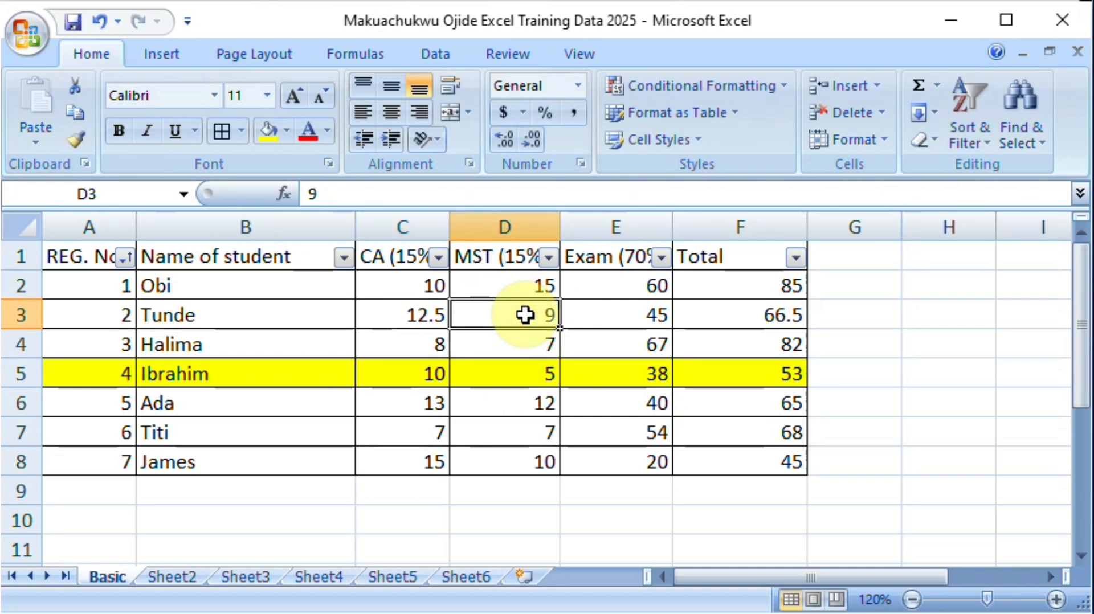
{"action": "double_click", "coordinate": [525, 314]}
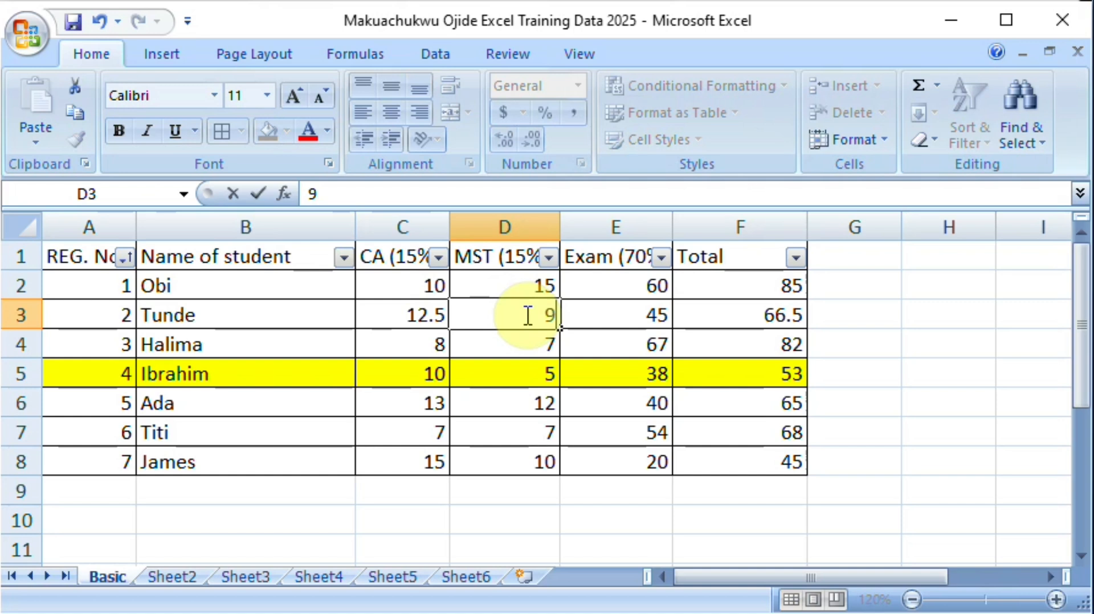
{"action": "type", "text": ".5"}
{"action": "key", "text": "Return"}
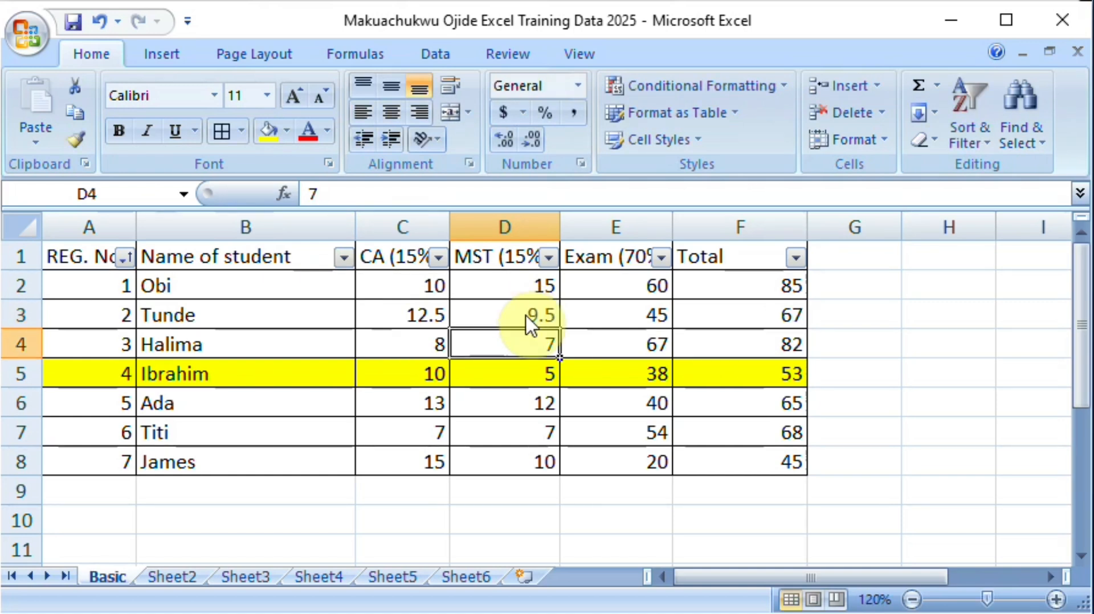
Step: Set the CA score in C3 back to 12 and the MST score in D3 back to 9
{"action": "left_click", "coordinate": [441, 316]}
{"action": "double_click", "coordinate": [443, 317]}
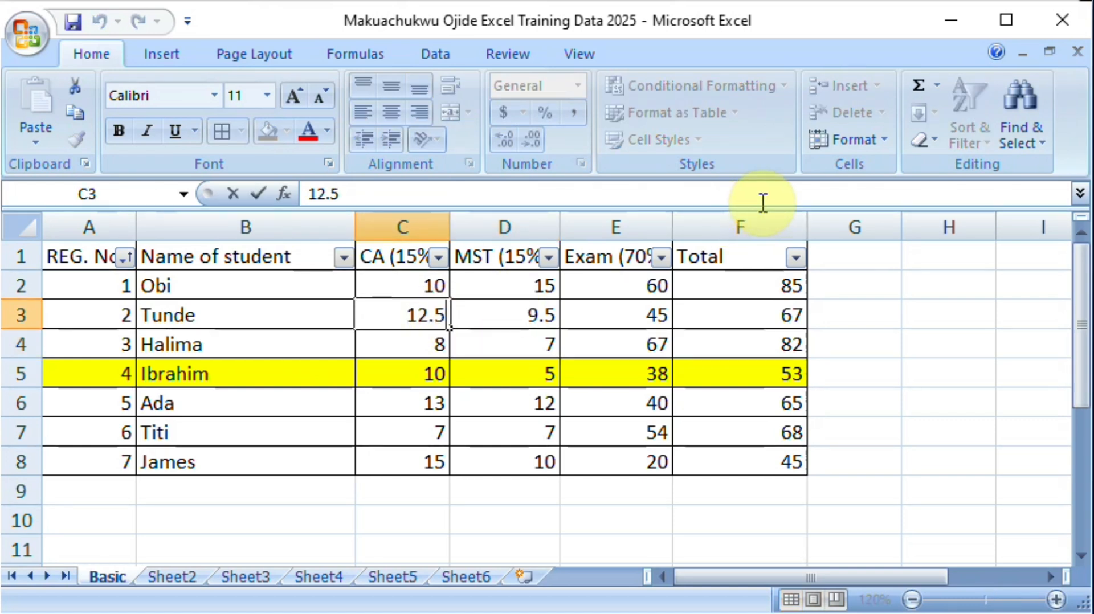
{"action": "key", "text": "BackSpace"}
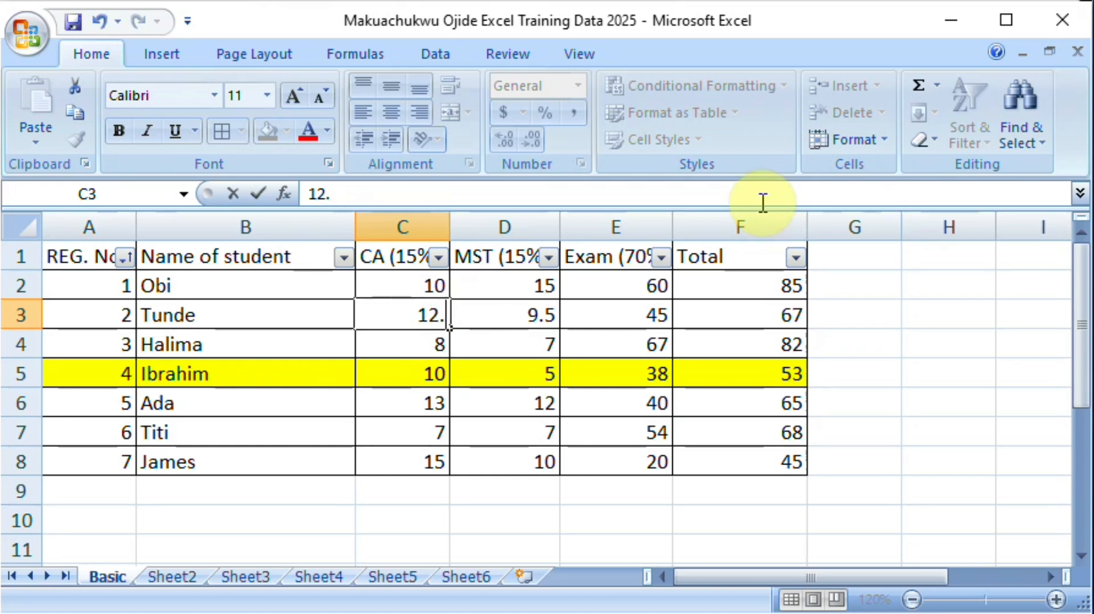
{"action": "key", "text": "BackSpace"}
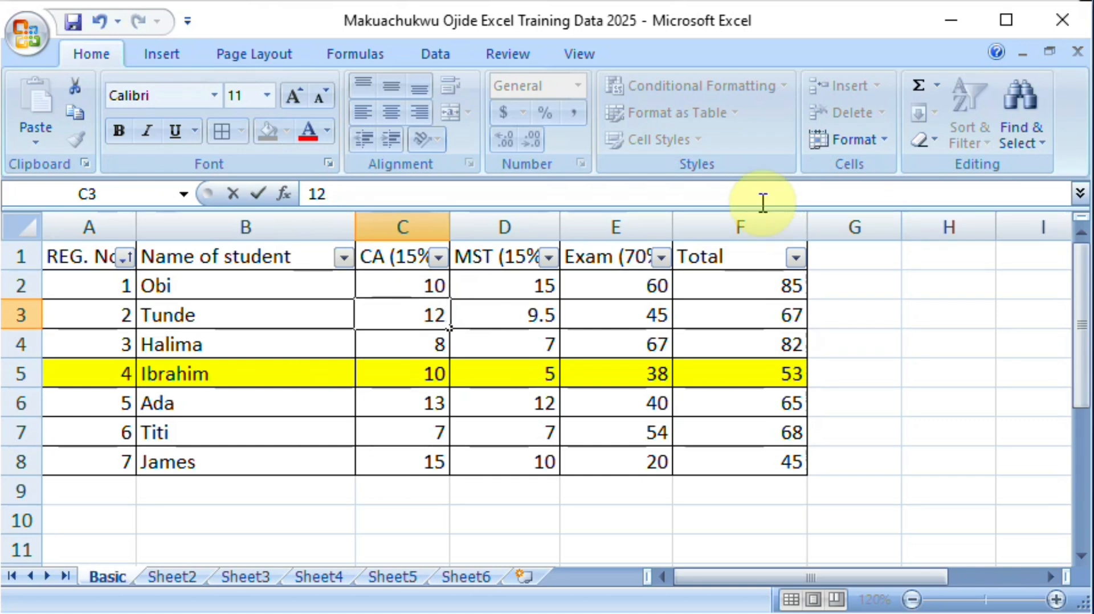
{"action": "key", "text": "Return"}
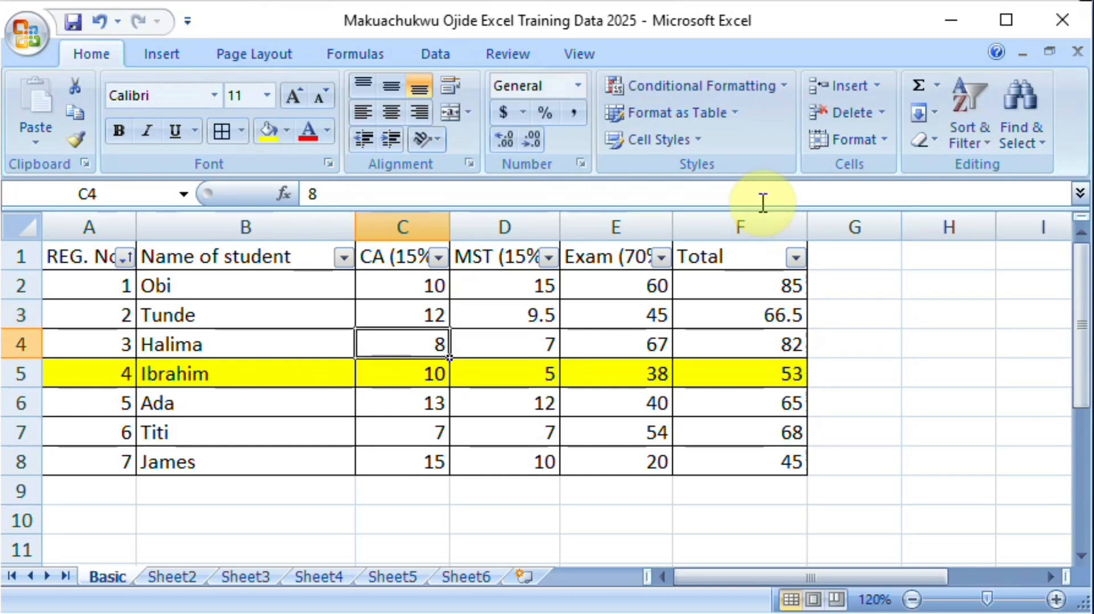
{"action": "left_click", "coordinate": [550, 316]}
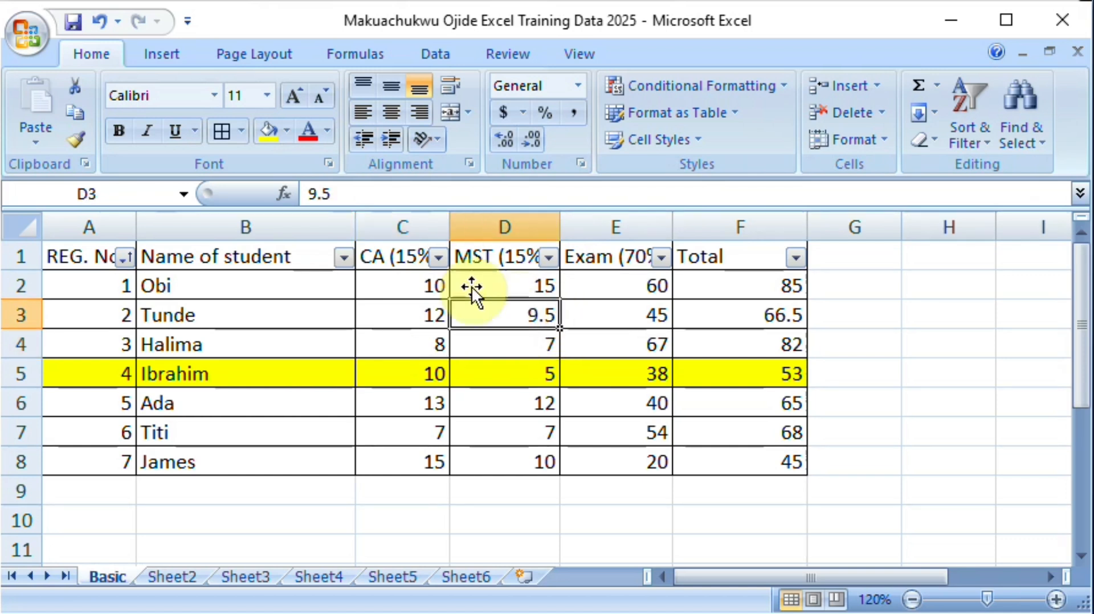
{"action": "left_click", "coordinate": [343, 194]}
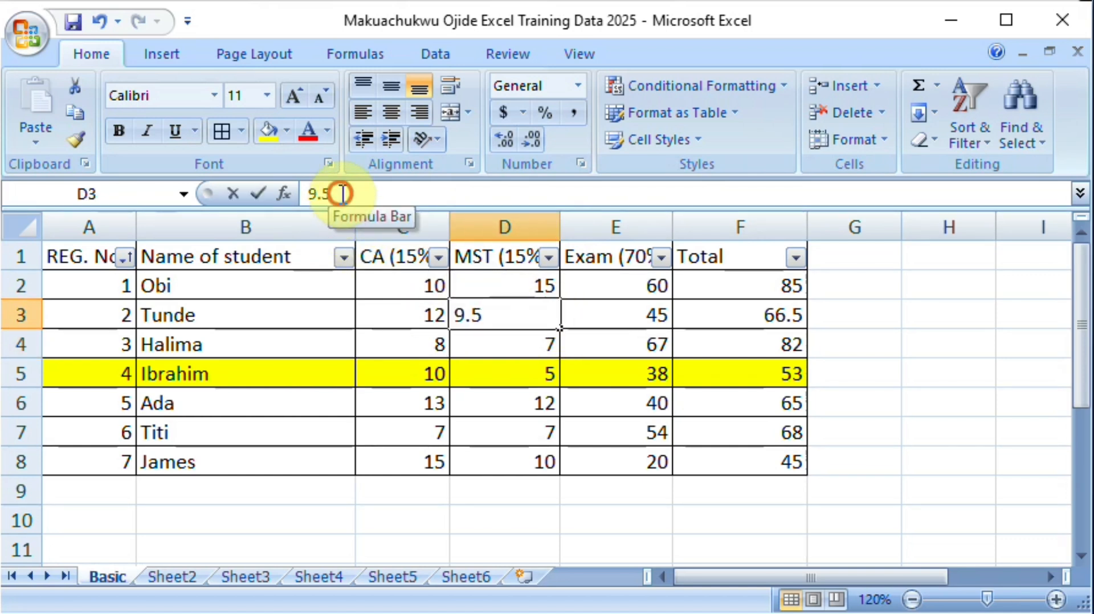
{"action": "key", "text": "BackSpace"}
{"action": "key", "text": "BackSpace"}
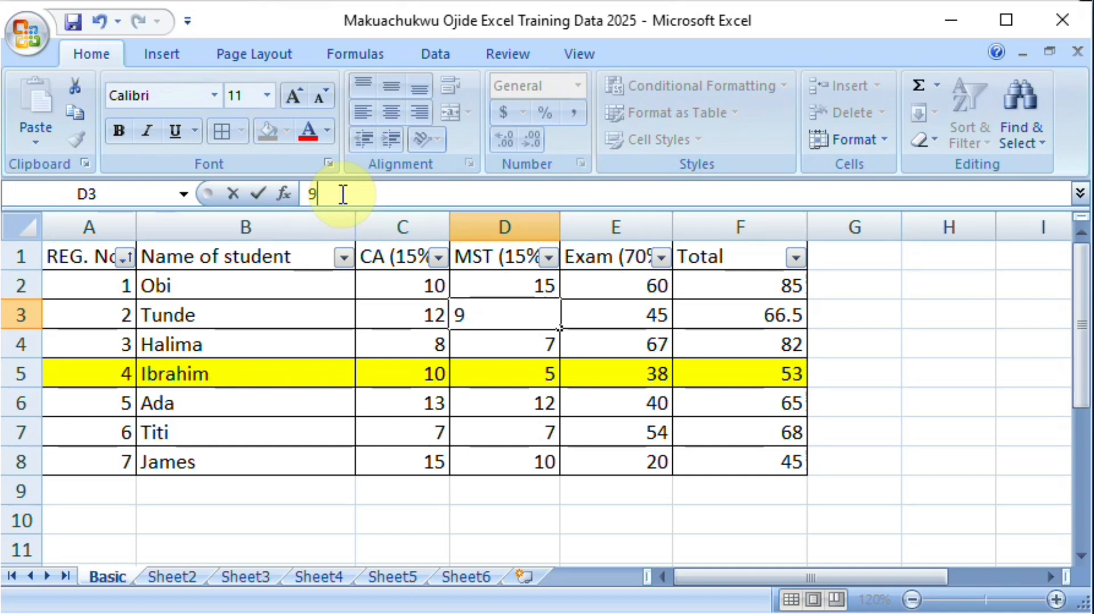
{"action": "key", "text": "Return"}
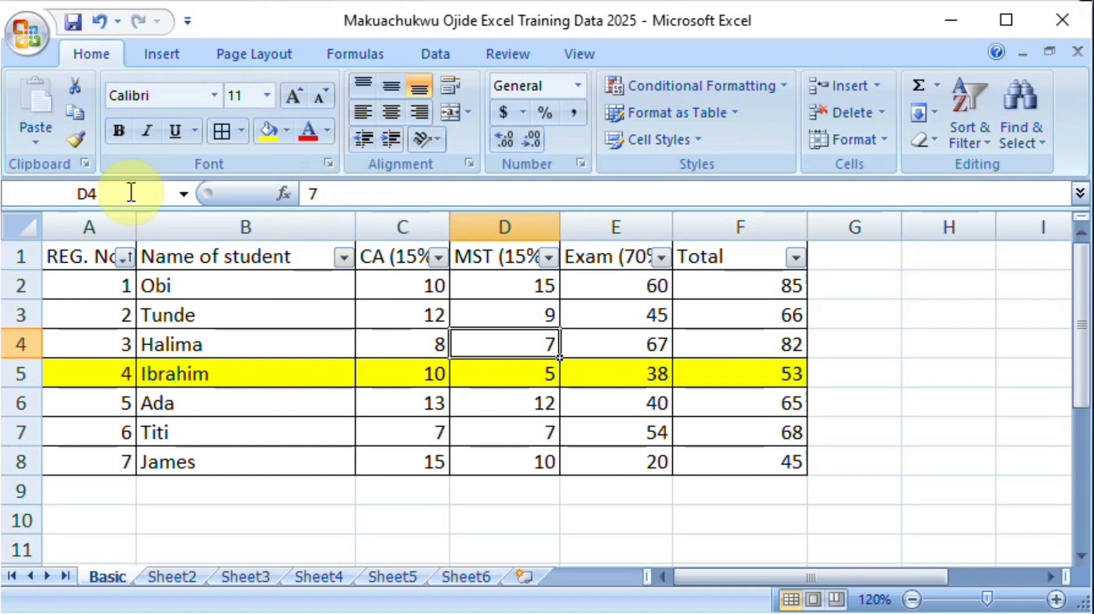
Step: Move the student record in A3:F3 down to row 9 and delete the emptied row 3
{"action": "left_click", "coordinate": [122, 314]}
{"action": "left_click_drag", "start_coordinate": [122, 314], "coordinate": [723, 302]}
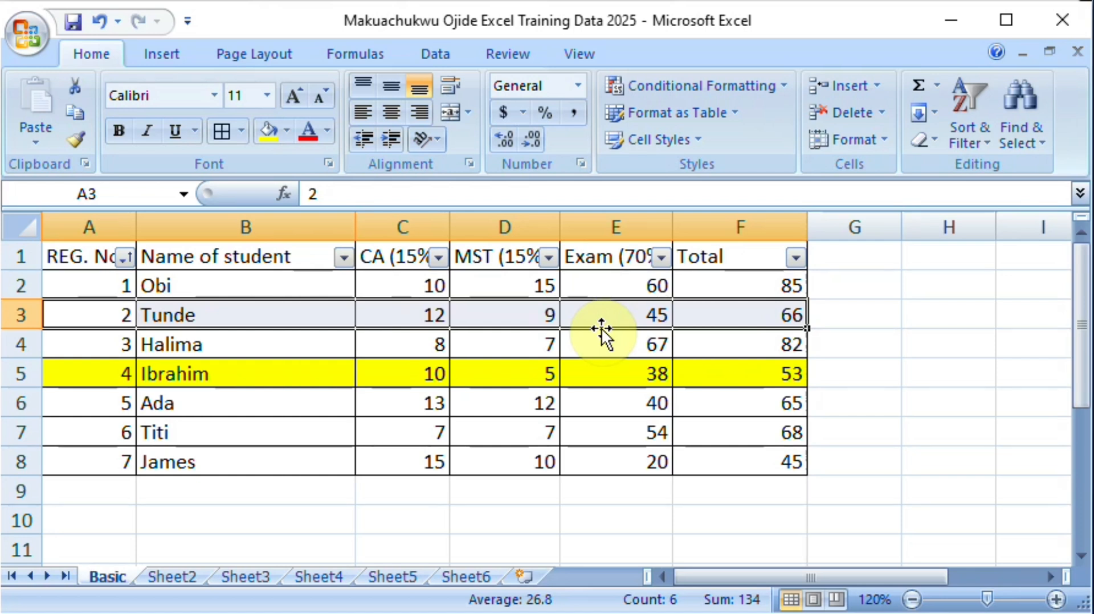
{"action": "left_click_drag", "start_coordinate": [600, 327], "coordinate": [602, 328]}
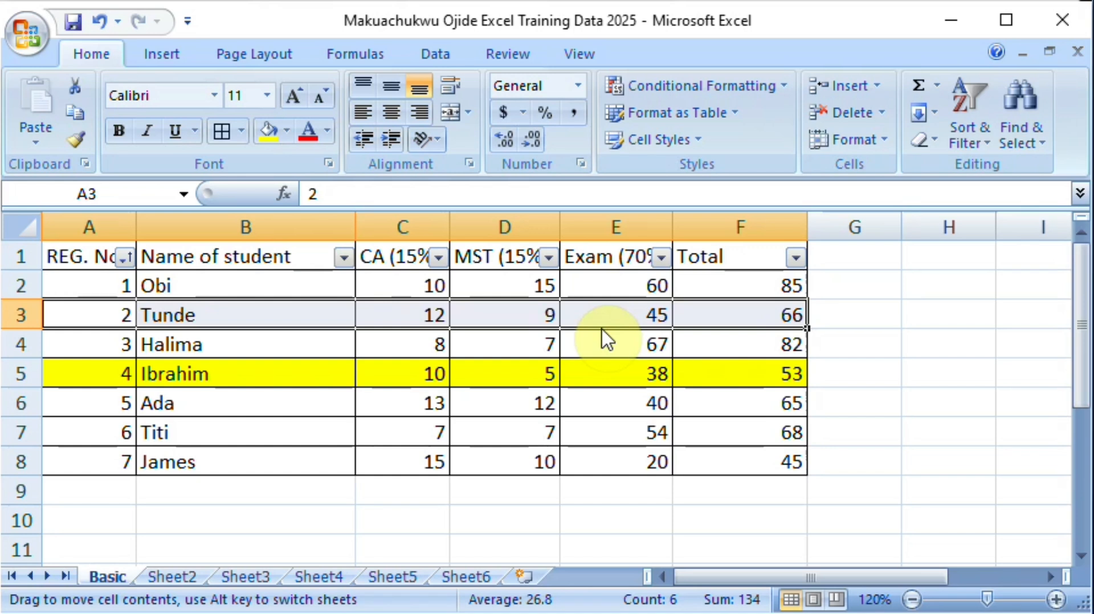
{"action": "left_click_drag", "start_coordinate": [606, 340], "coordinate": [539, 489]}
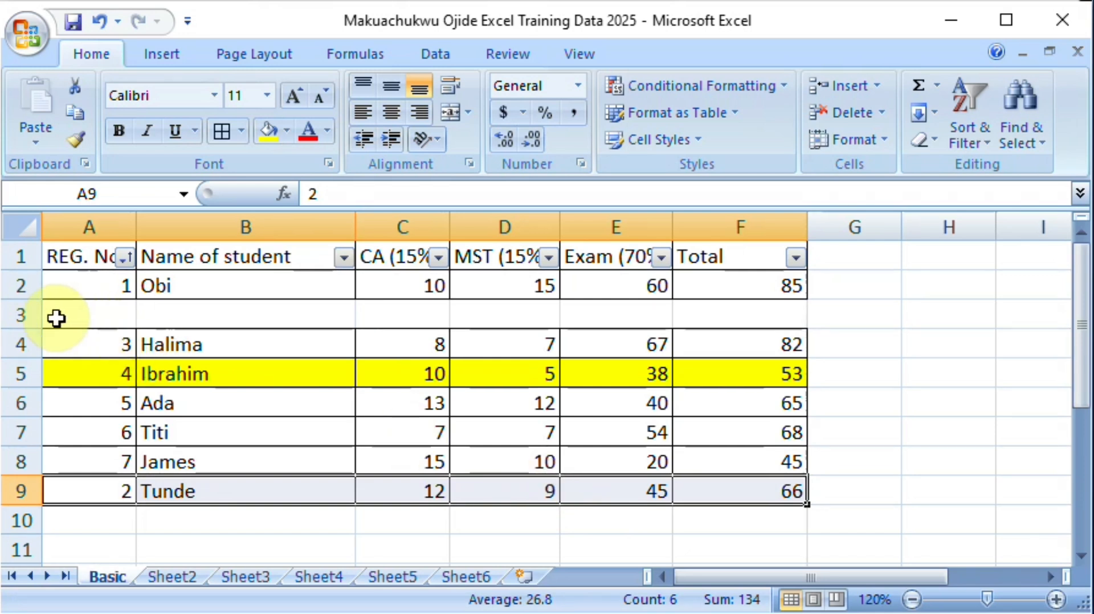
{"action": "right_click", "coordinate": [25, 312]}
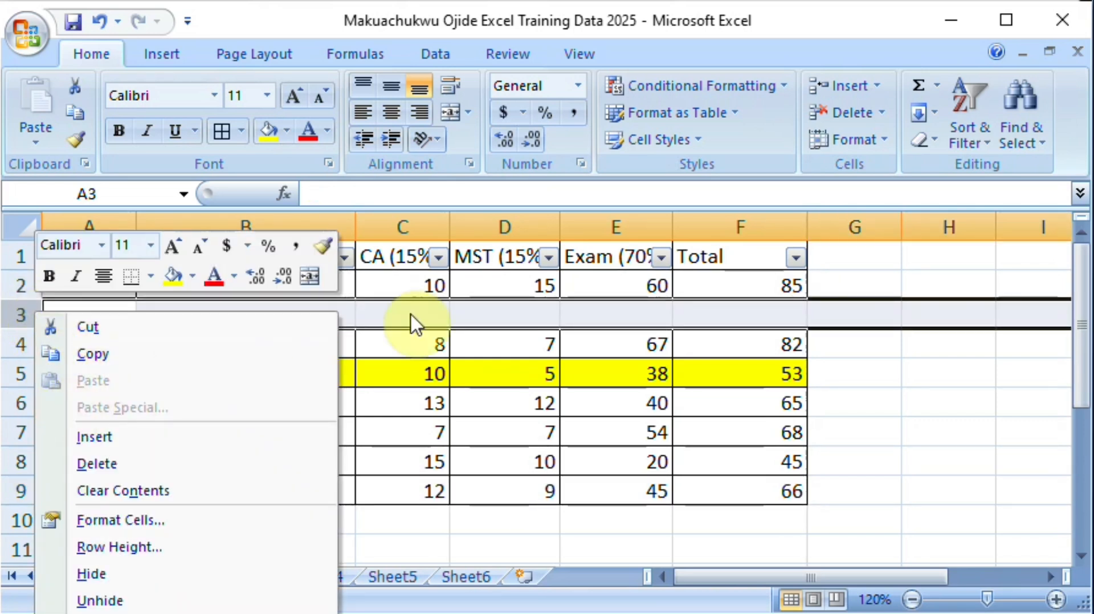
{"action": "left_click", "coordinate": [90, 461]}
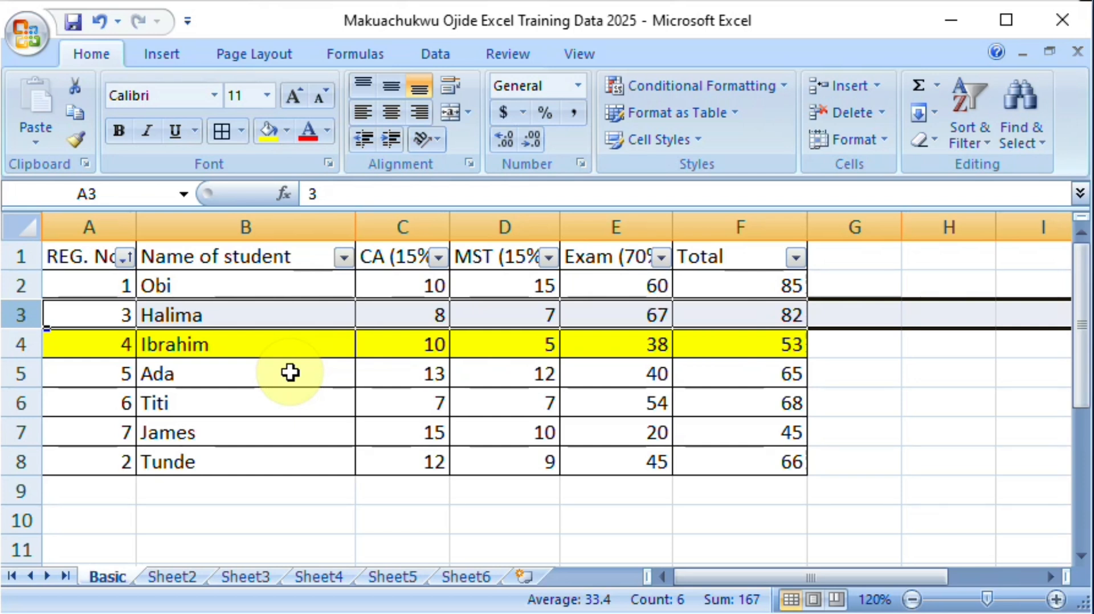
Step: Search column B for the student name in B5 with Find and Replace, entering a longer form as replacement, and close without replacing
{"action": "left_click", "coordinate": [250, 227]}
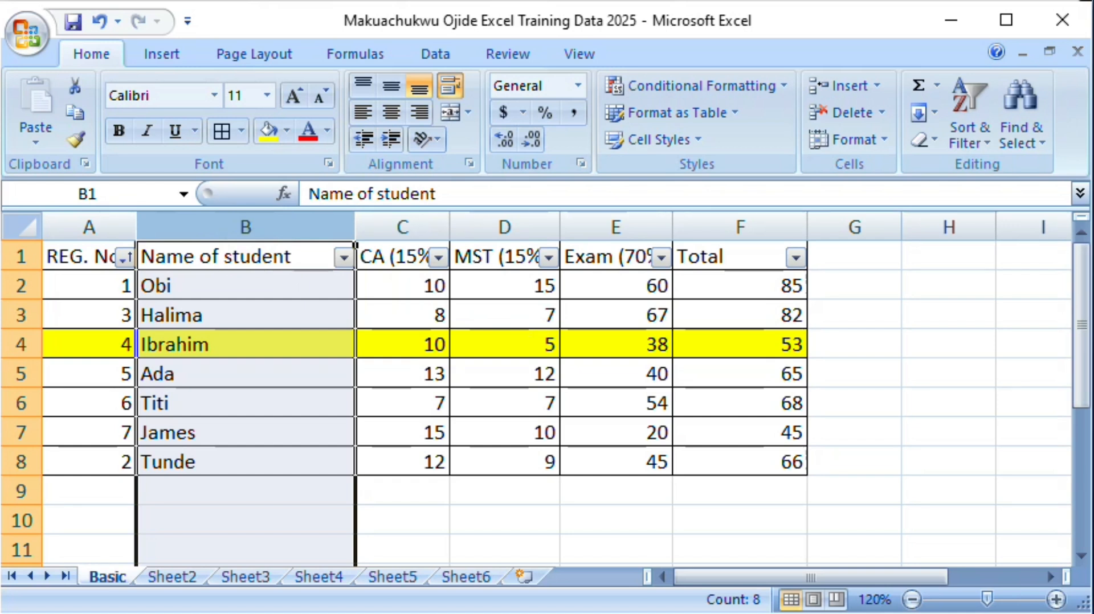
{"action": "key", "text": "ctrl+h"}
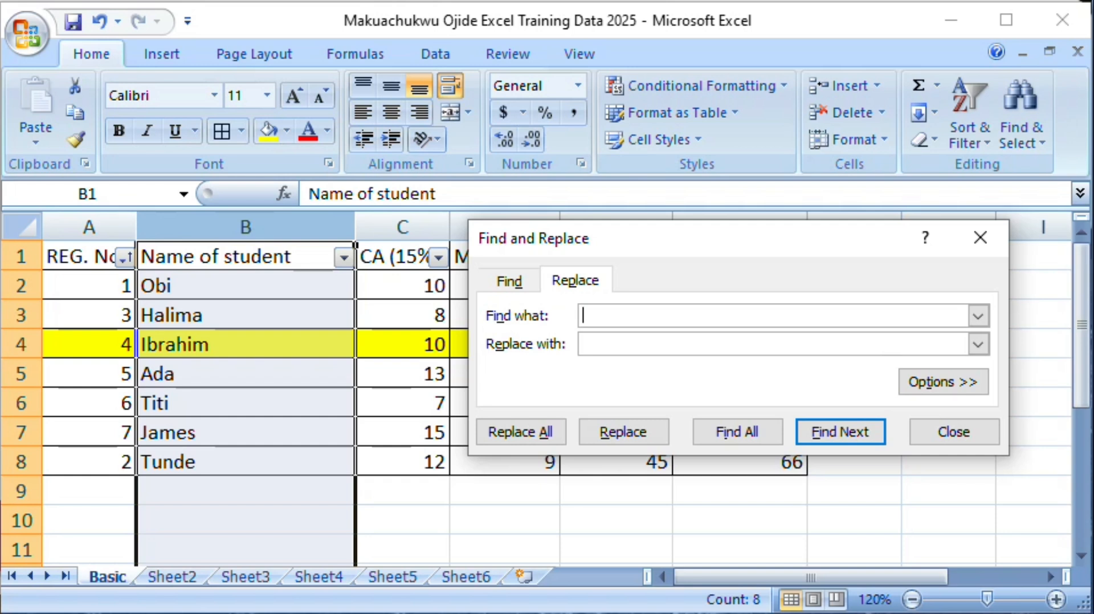
{"action": "type", "text": "ada"}
{"action": "left_click", "coordinate": [749, 348]}
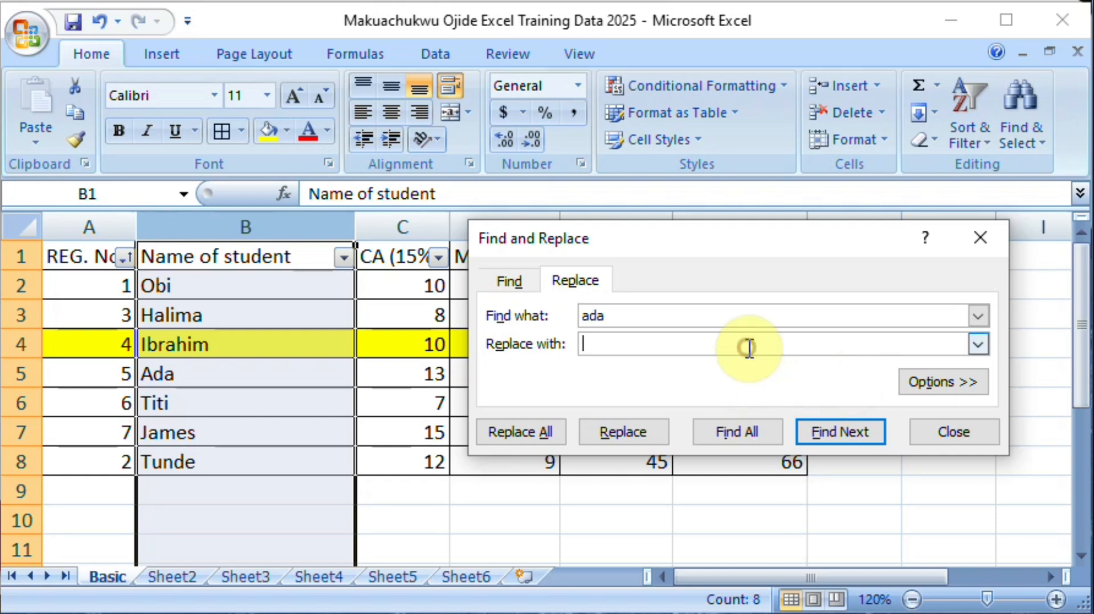
{"action": "type", "text": "Adaeze"}
{"action": "left_click", "coordinate": [826, 431]}
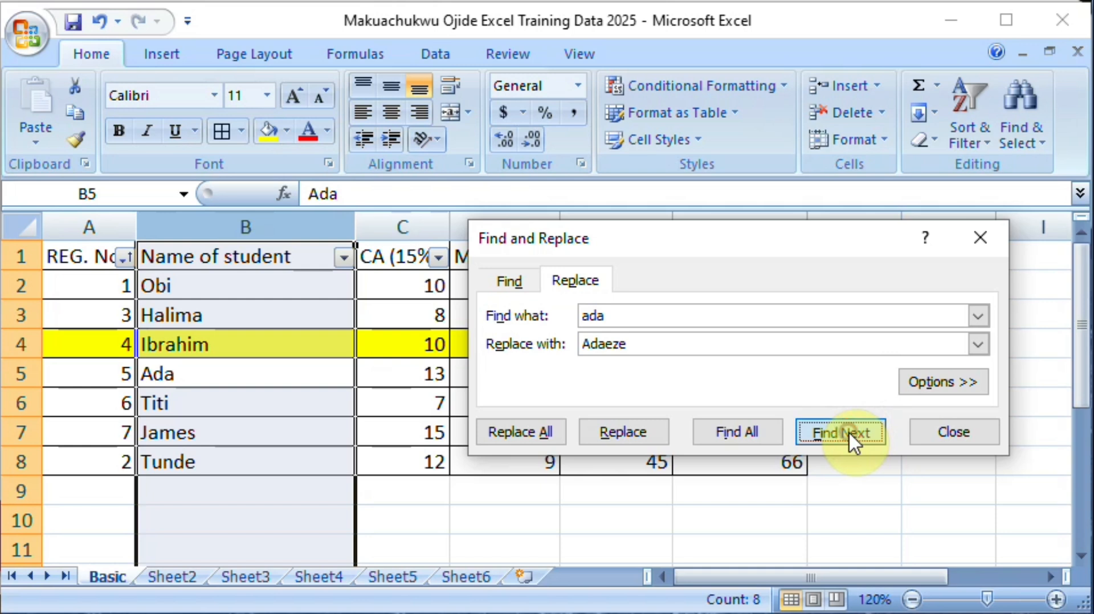
{"action": "left_click", "coordinate": [965, 432]}
{"action": "left_click_drag", "start_coordinate": [296, 362], "coordinate": [305, 354]}
{"action": "left_click", "coordinate": [446, 372]}
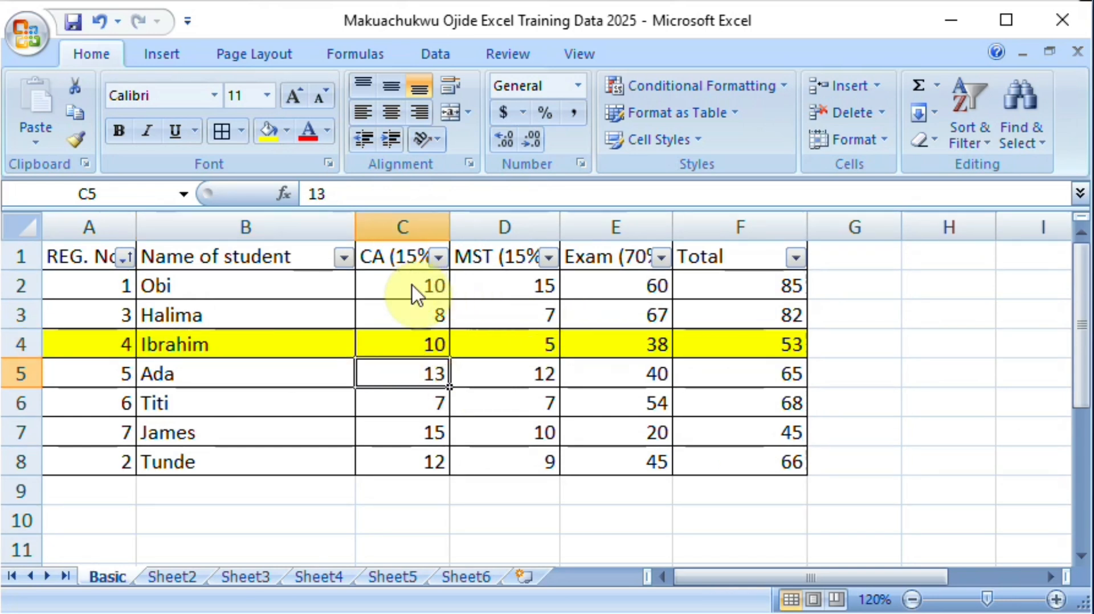
Step: Set up Find and Replace for the scores in C2:F8 to find 7 and replace it with 9
{"action": "left_click_drag", "start_coordinate": [409, 283], "coordinate": [752, 456]}
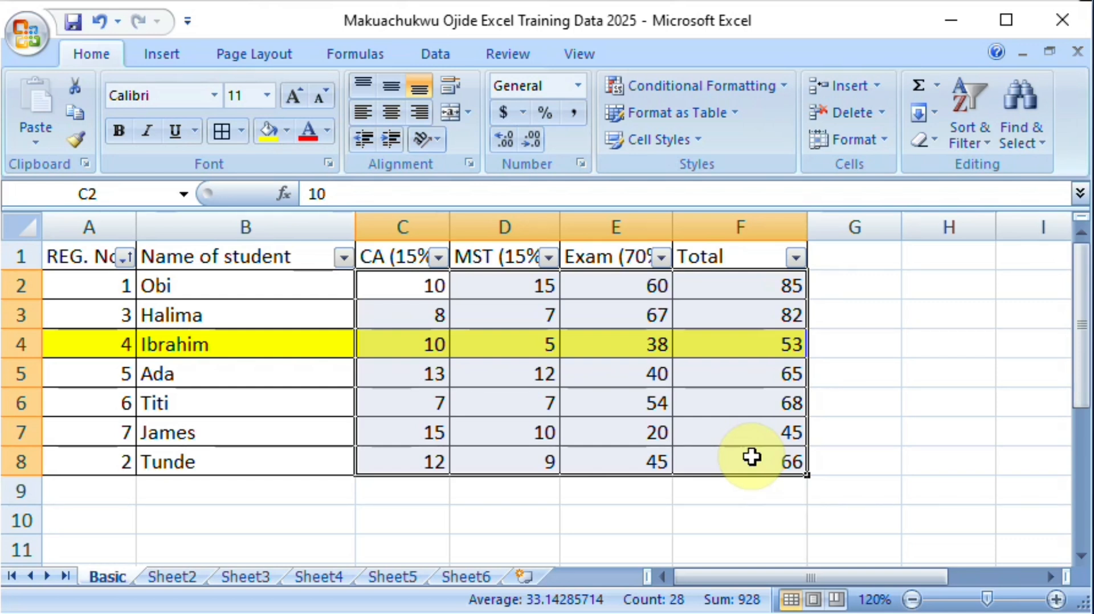
{"action": "key", "text": "ctrl+h"}
{"action": "left_click", "coordinate": [606, 317]}
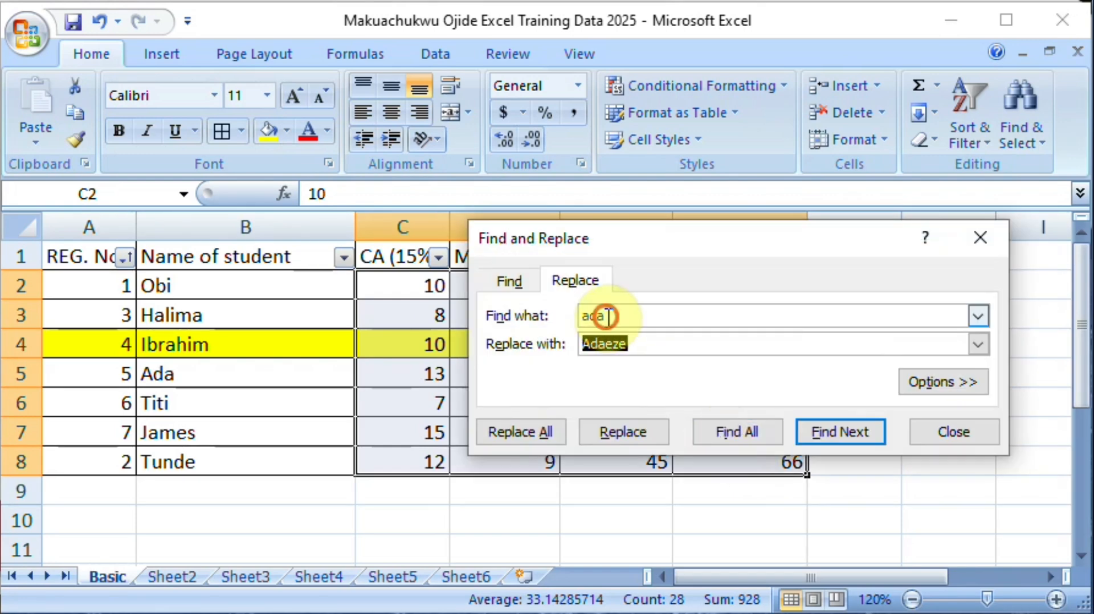
{"action": "key", "text": "BackSpace"}
{"action": "key", "text": "BackSpace"}
{"action": "key", "text": "BackSpace"}
{"action": "type", "text": "7"}
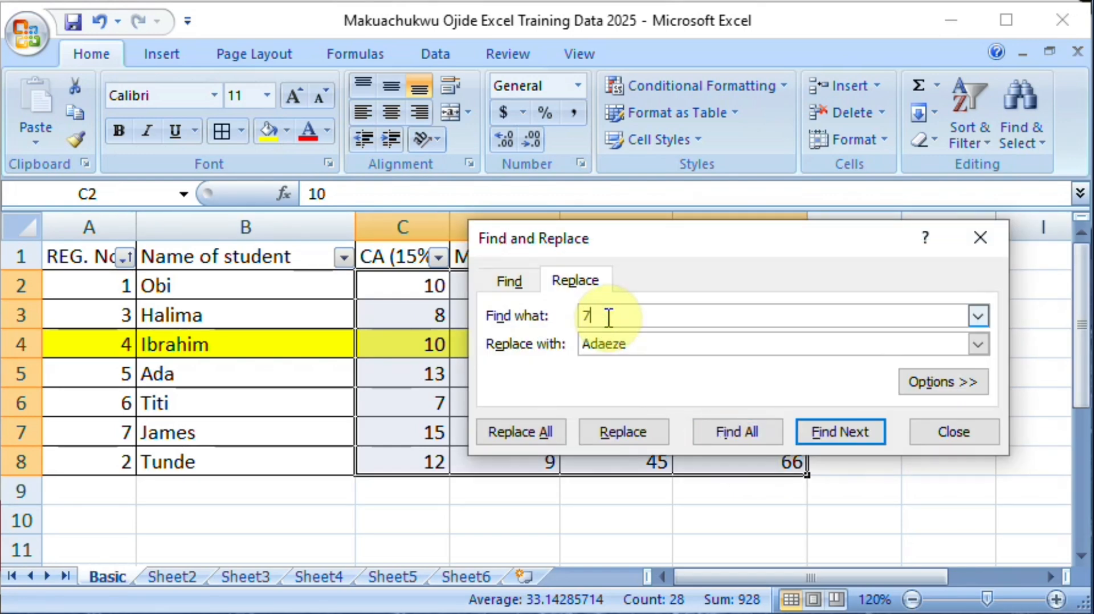
{"action": "left_click", "coordinate": [623, 344]}
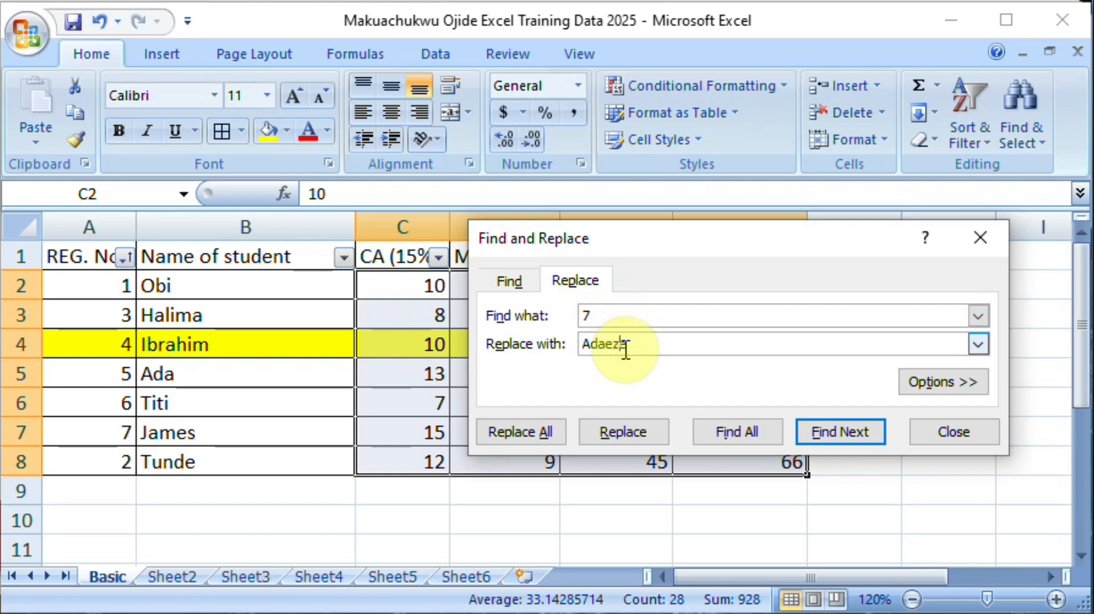
{"action": "key", "text": "BackSpace"}
{"action": "key", "text": "BackSpace"}
{"action": "key", "text": "BackSpace"}
{"action": "key", "text": "BackSpace"}
{"action": "key", "text": "BackSpace"}
{"action": "key", "text": "BackSpace"}
{"action": "type", "text": "9"}
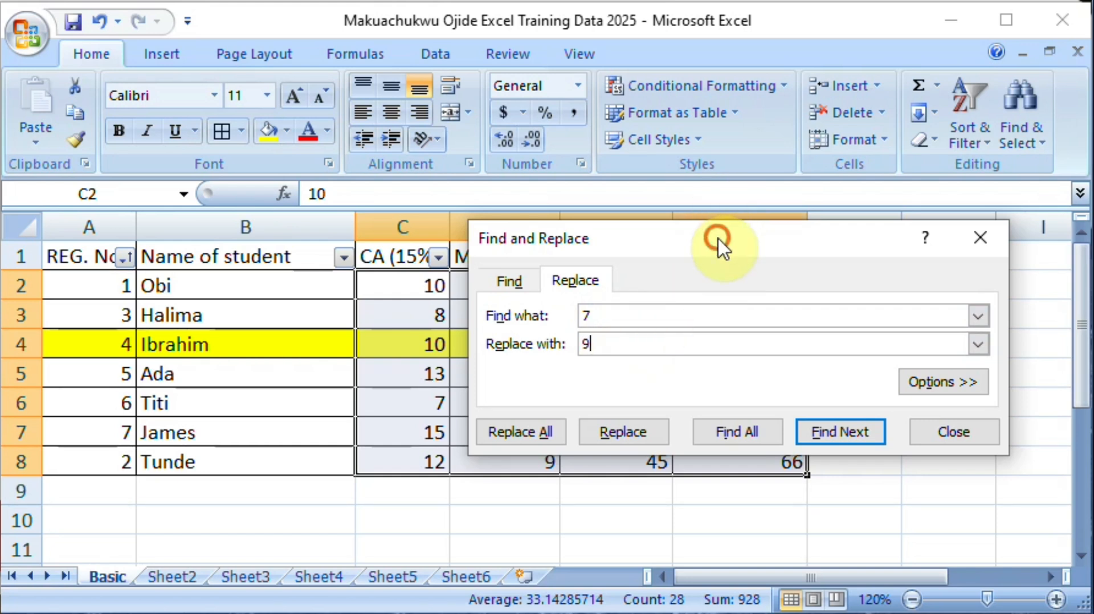
Step: Find the next 7 in C2:F8, replace every 7 in the range with 9, and close Find and Replace
{"action": "left_click_drag", "start_coordinate": [719, 240], "coordinate": [804, 440]}
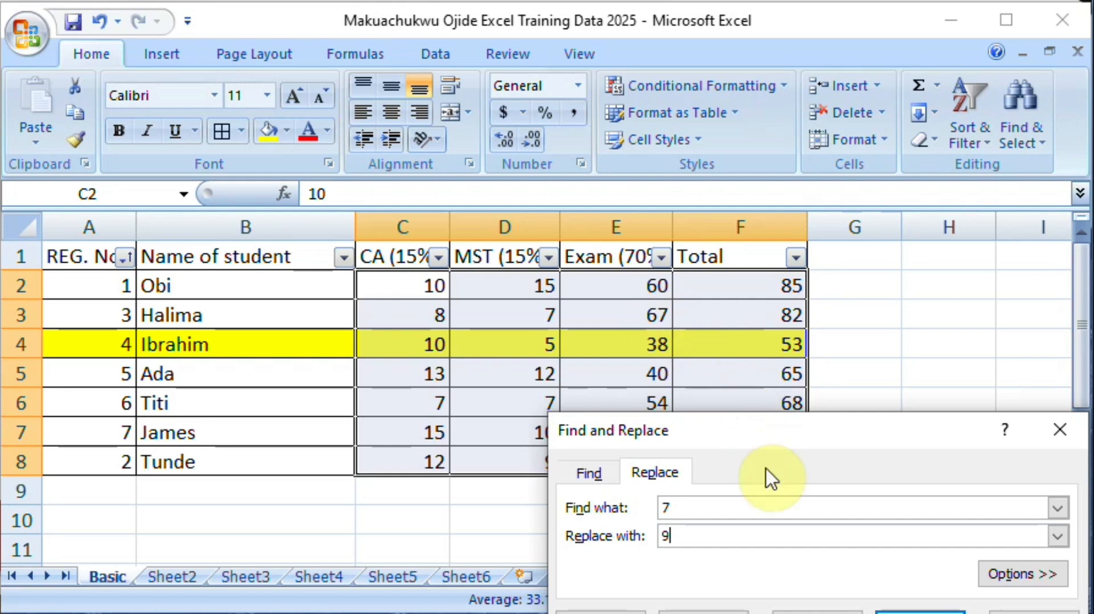
{"action": "left_click_drag", "start_coordinate": [772, 442], "coordinate": [734, 238]}
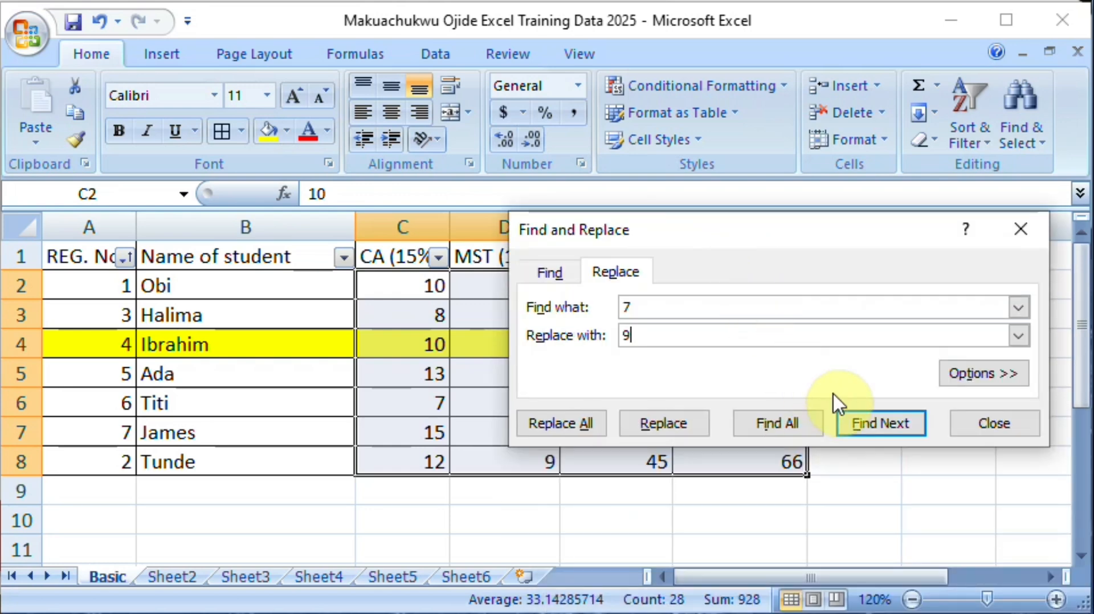
{"action": "left_click", "coordinate": [855, 425]}
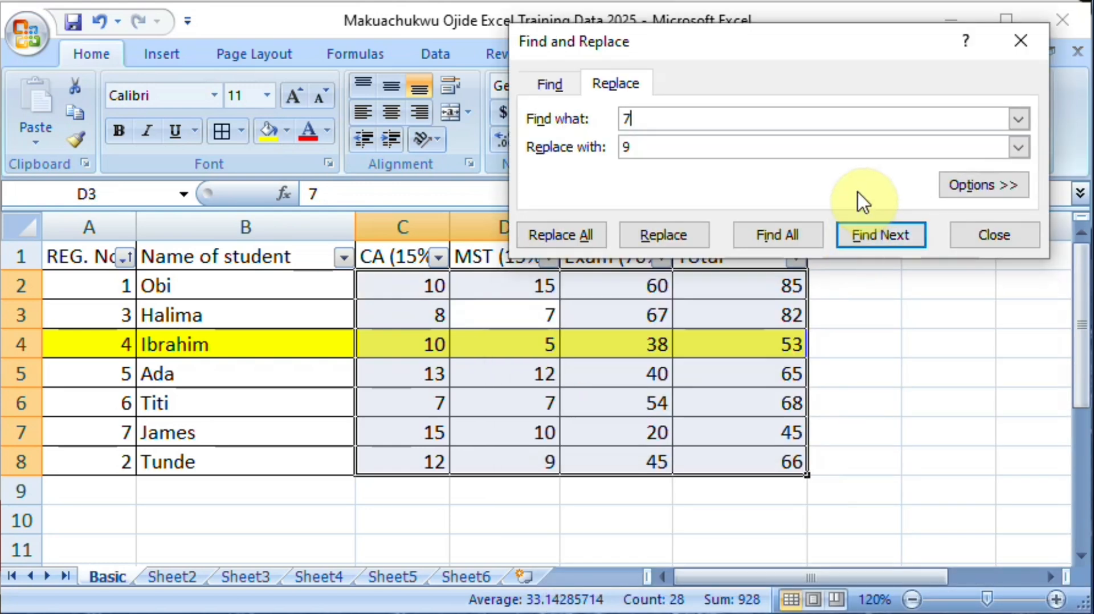
{"action": "left_click", "coordinate": [565, 234]}
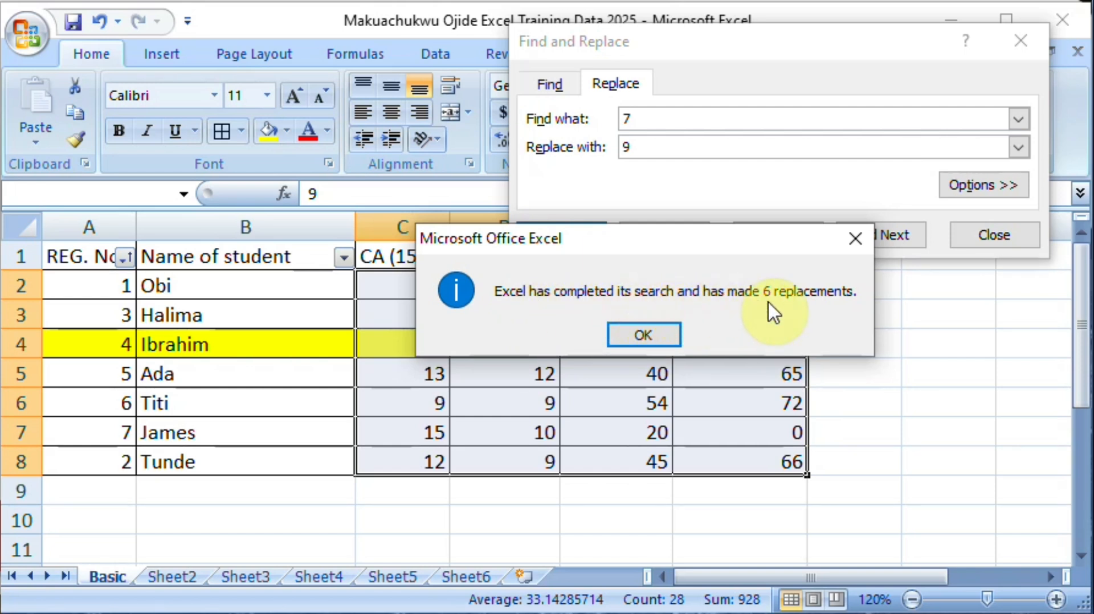
{"action": "left_click", "coordinate": [657, 332]}
{"action": "left_click", "coordinate": [997, 234]}
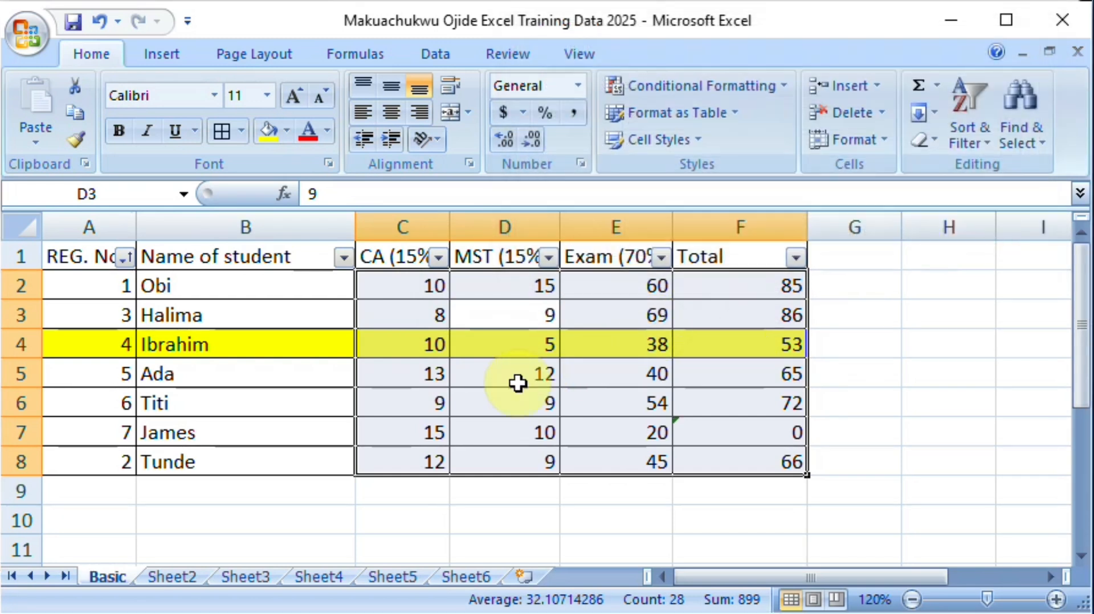
Step: Check the total formula in F3 and select the empty cell G1
{"action": "mouse_move", "coordinate": [727, 613]}
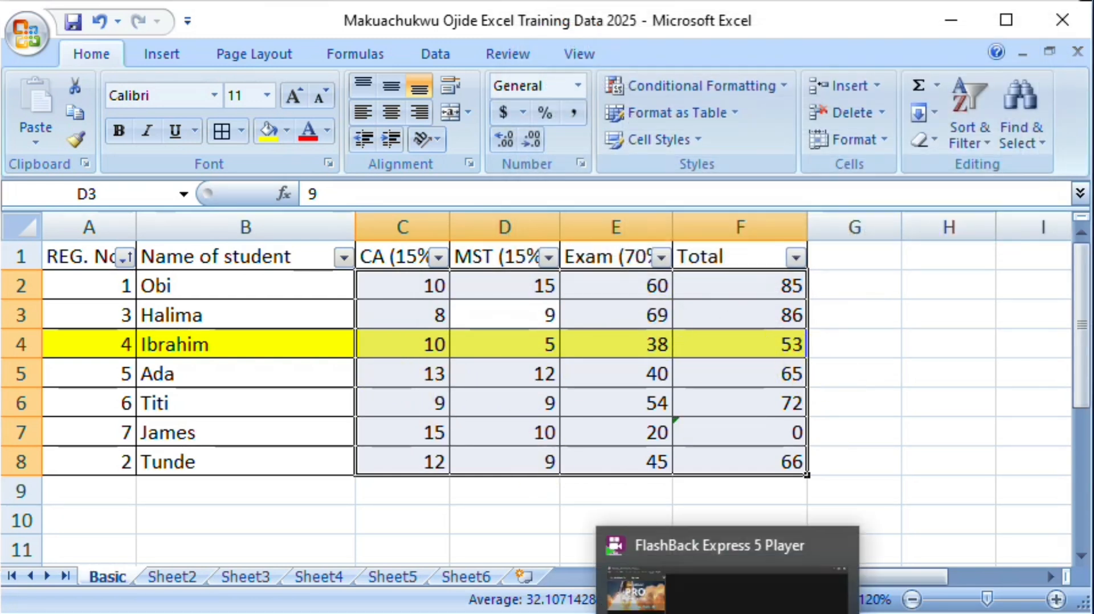
{"action": "left_click", "coordinate": [769, 312]}
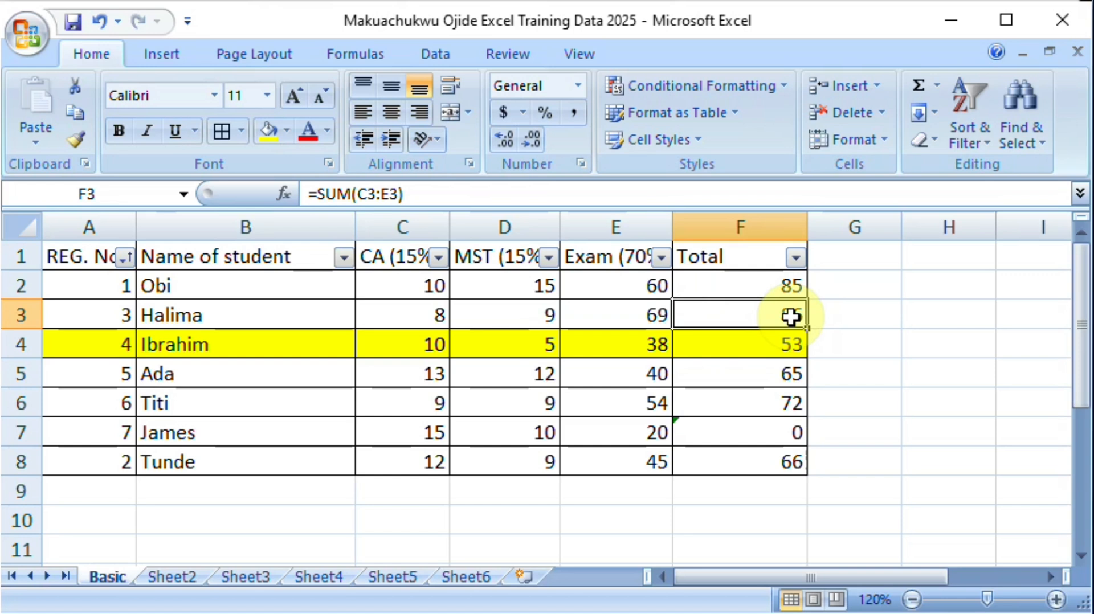
{"action": "left_click", "coordinate": [853, 255]}
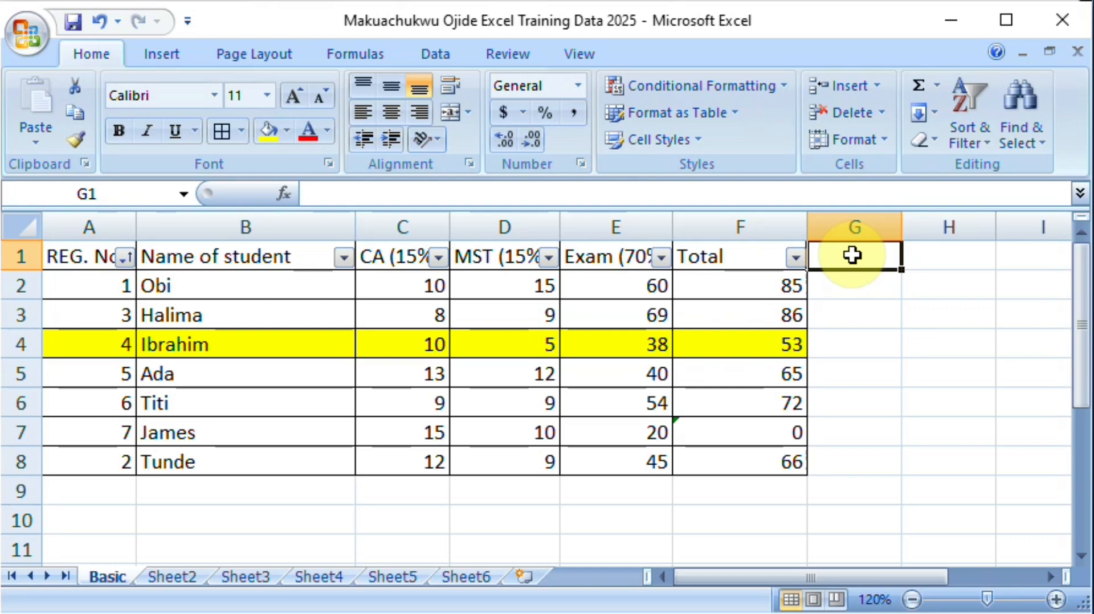
Step: Open the AutoCorrect settings from Excel's proofing options
{"action": "left_click", "coordinate": [21, 30]}
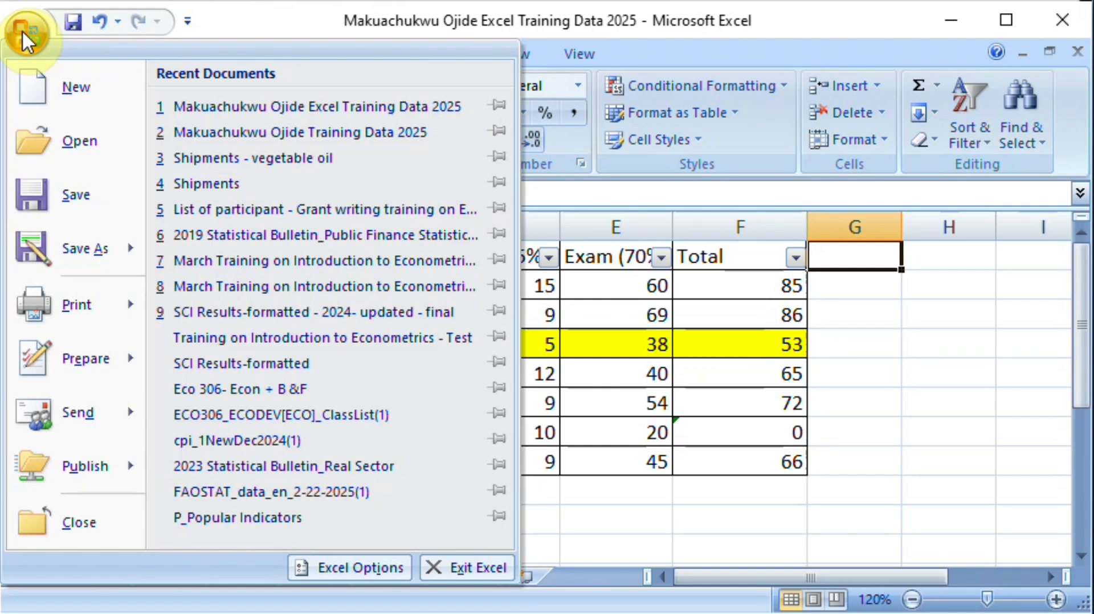
{"action": "left_click", "coordinate": [357, 566]}
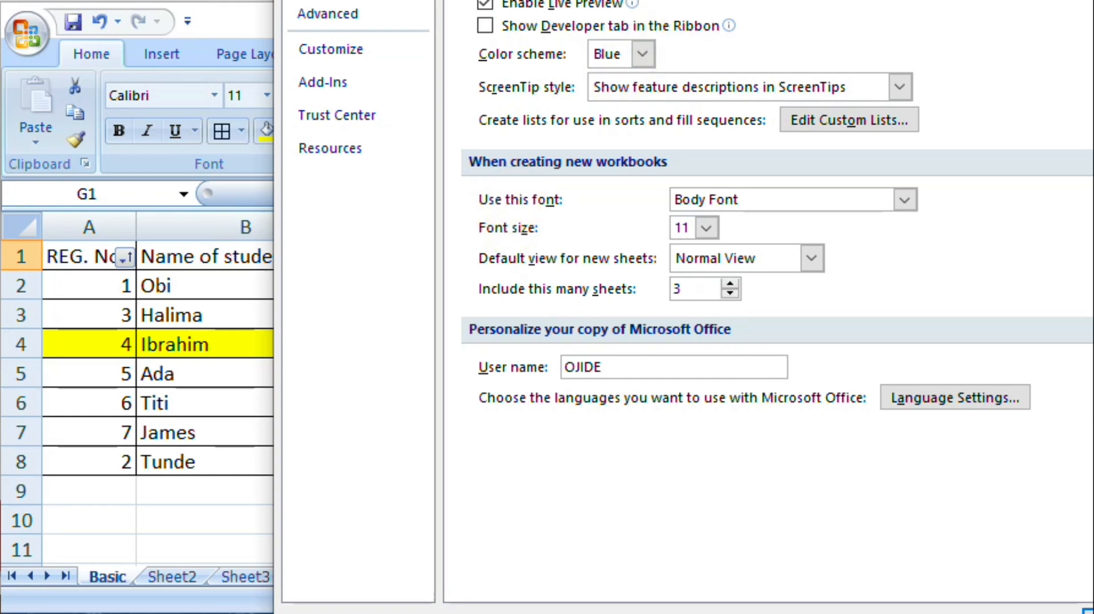
{"action": "left_click_drag", "start_coordinate": [521, 0], "coordinate": [417, 26]}
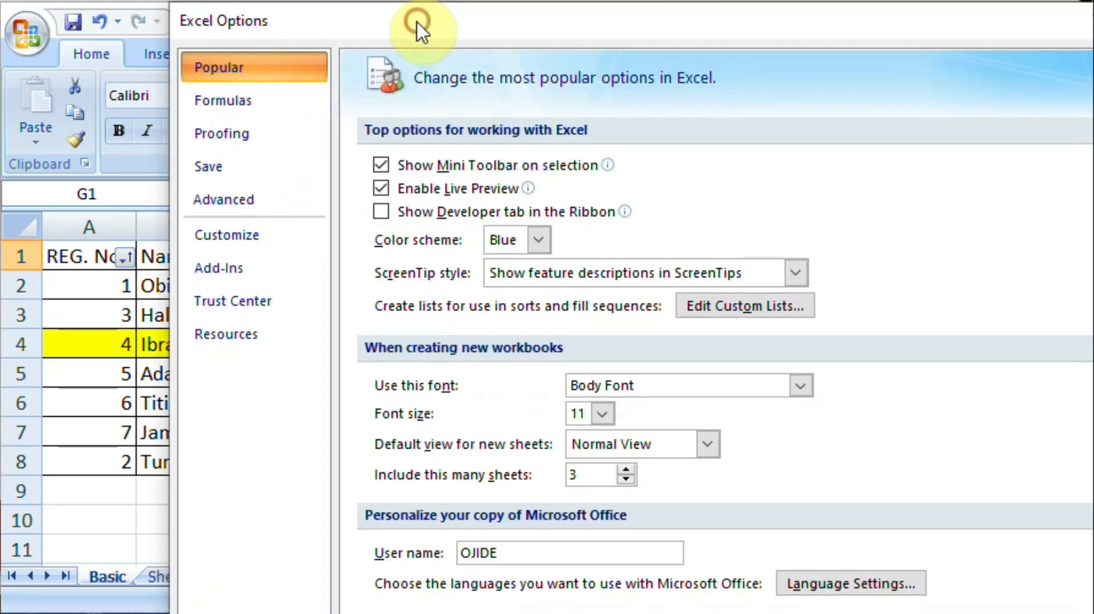
{"action": "left_click", "coordinate": [222, 144]}
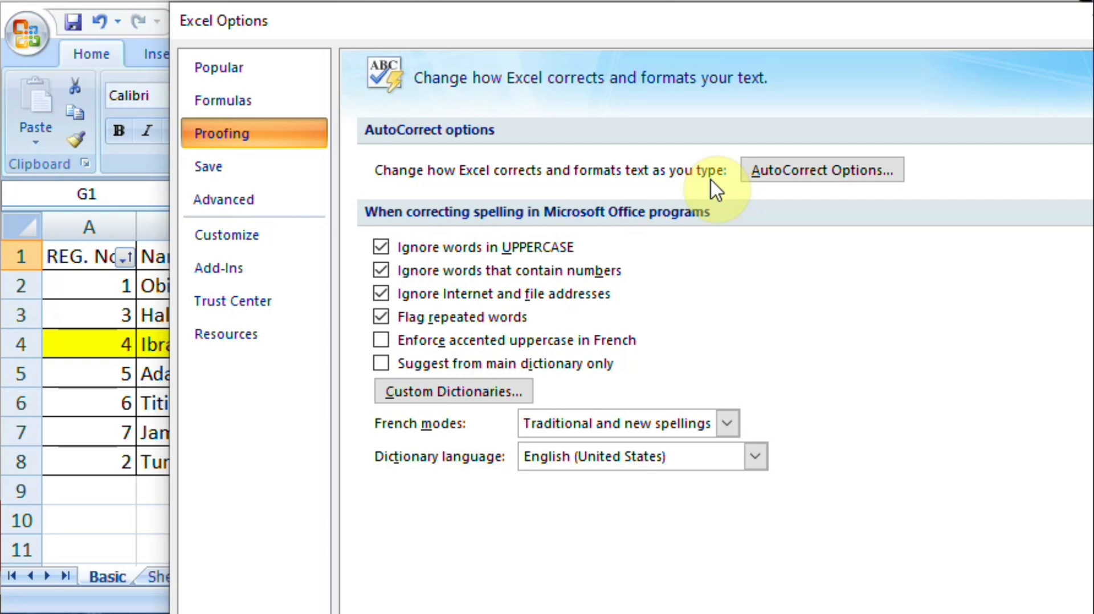
{"action": "left_click", "coordinate": [788, 176]}
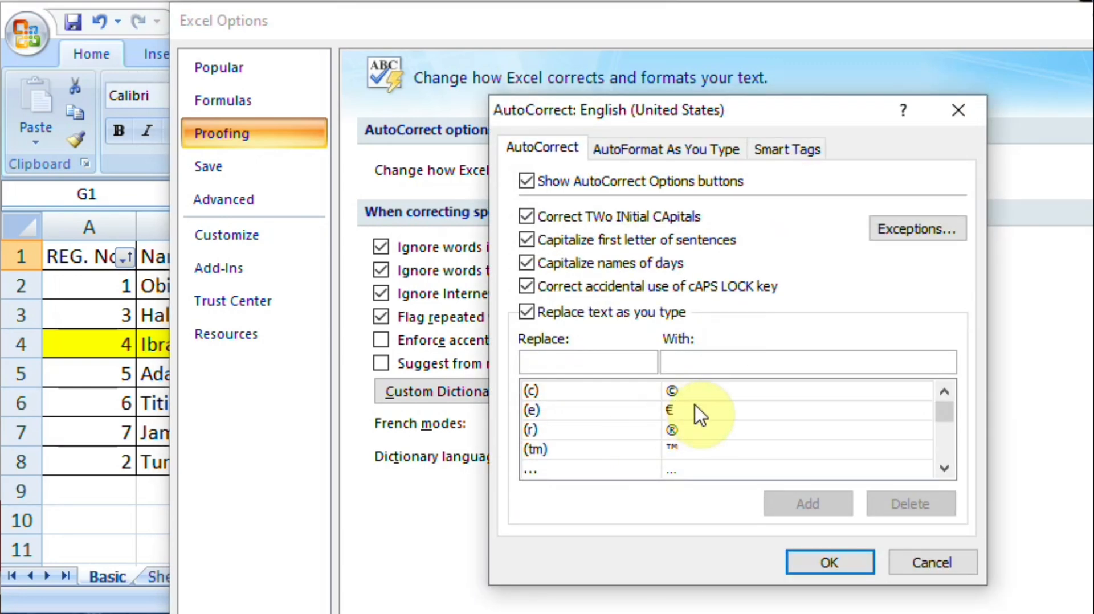
Step: Fill in an AutoCorrect entry that replaces GDP with "Gross Demestic Product"
{"action": "left_click", "coordinate": [602, 363]}
{"action": "type", "text": "GDP"}
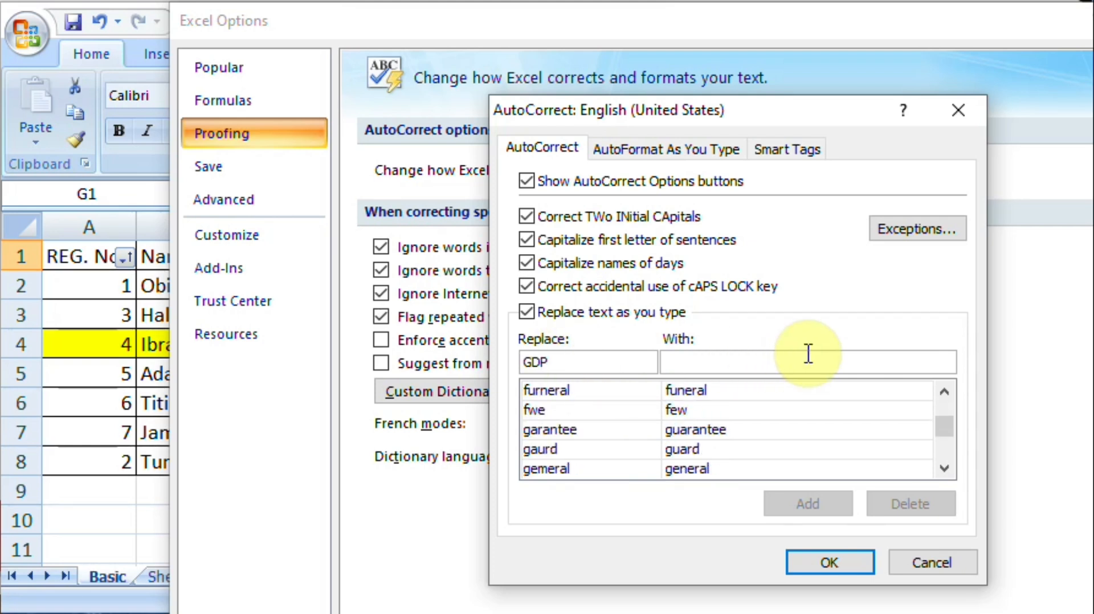
{"action": "left_click", "coordinate": [754, 360]}
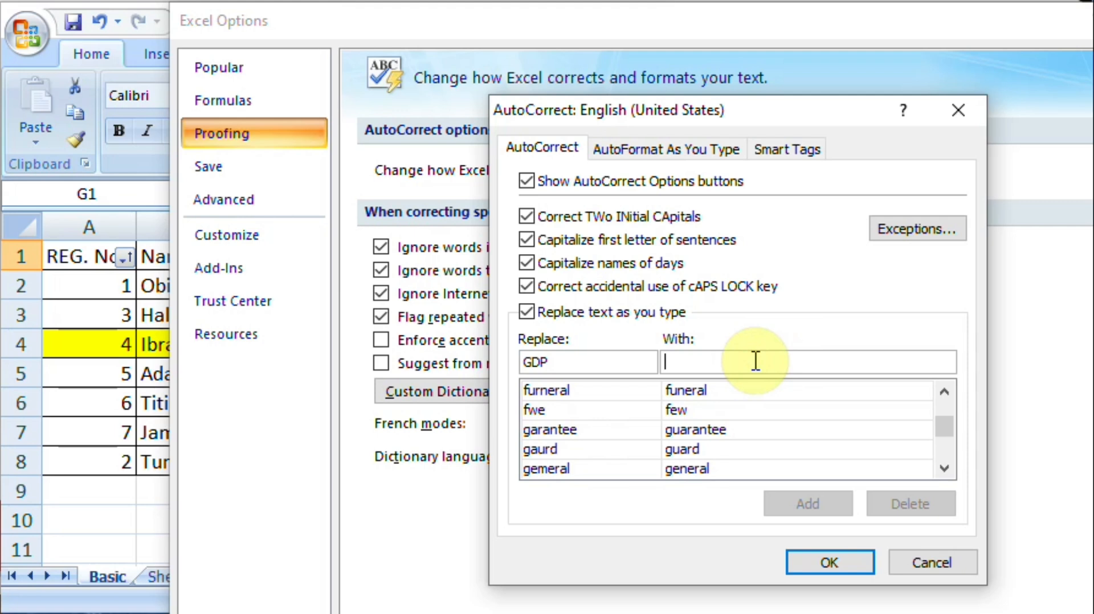
{"action": "type", "text": "G"}
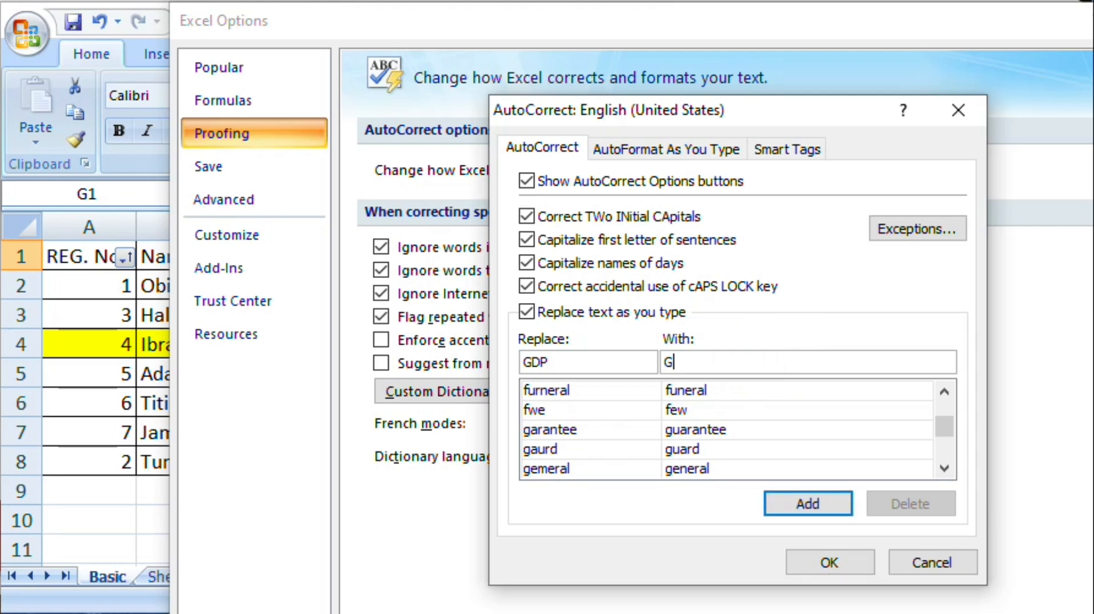
{"action": "type", "text": "ross Demest"}
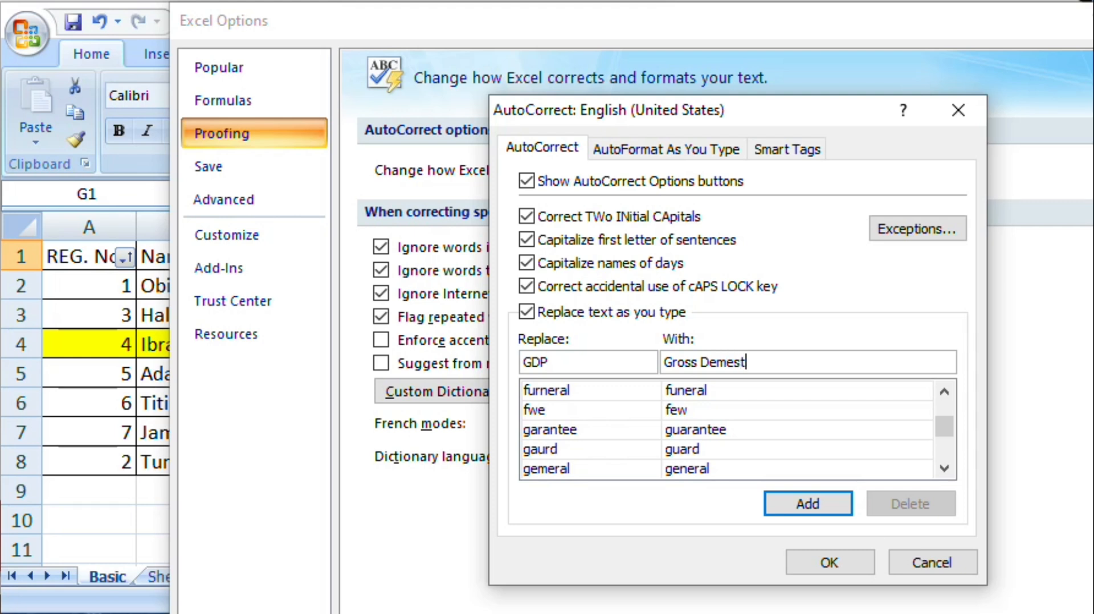
{"action": "type", "text": "ic Product"}
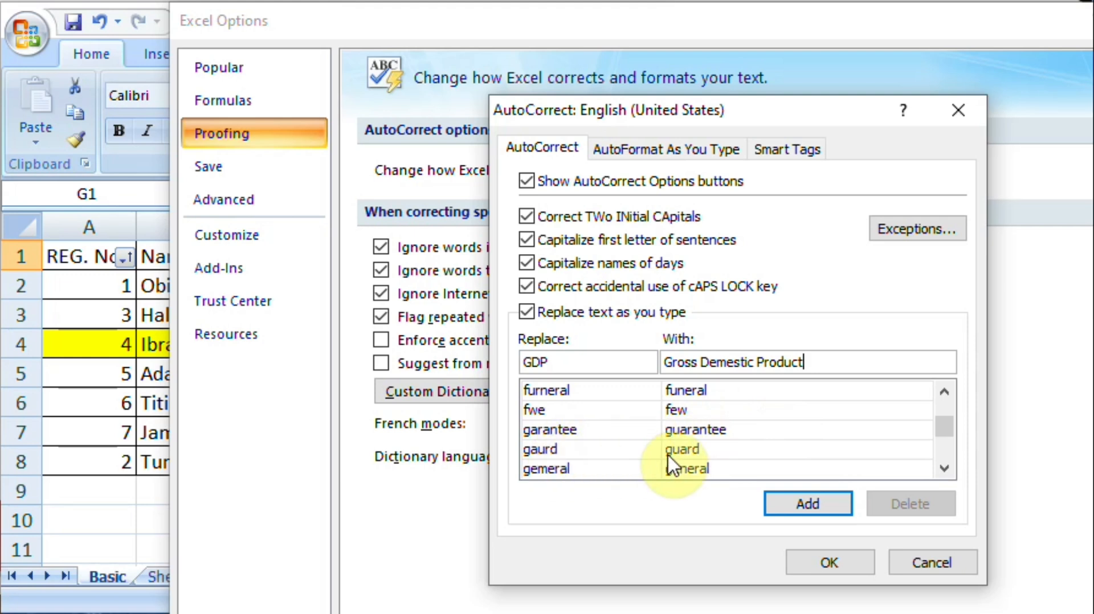
Step: Add the GDP entry to the AutoCorrect list, accept it, and close Excel Options
{"action": "left_click", "coordinate": [949, 426]}
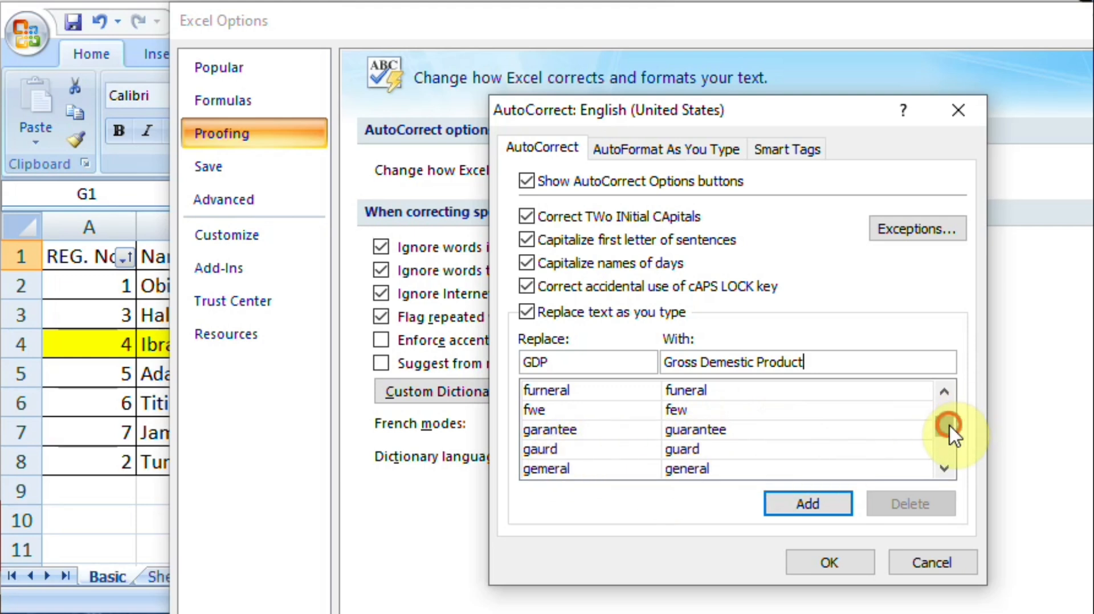
{"action": "mouse_move", "coordinate": [950, 427]}
{"action": "left_mouse_down"}
{"action": "mouse_move", "coordinate": [949, 413]}
{"action": "mouse_move", "coordinate": [949, 425]}
{"action": "left_mouse_up"}
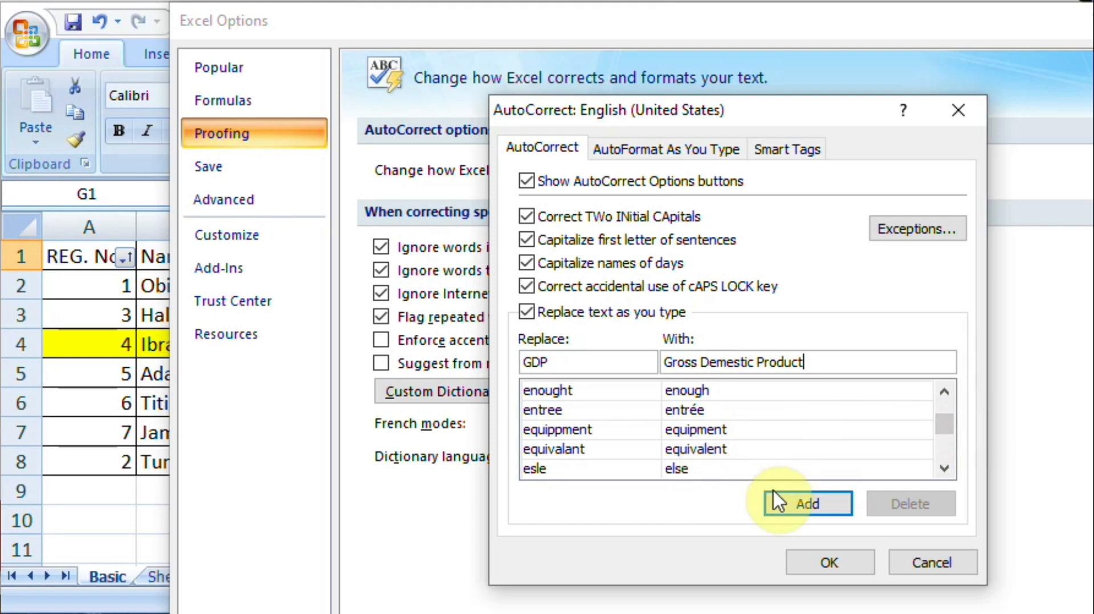
{"action": "left_click", "coordinate": [784, 506]}
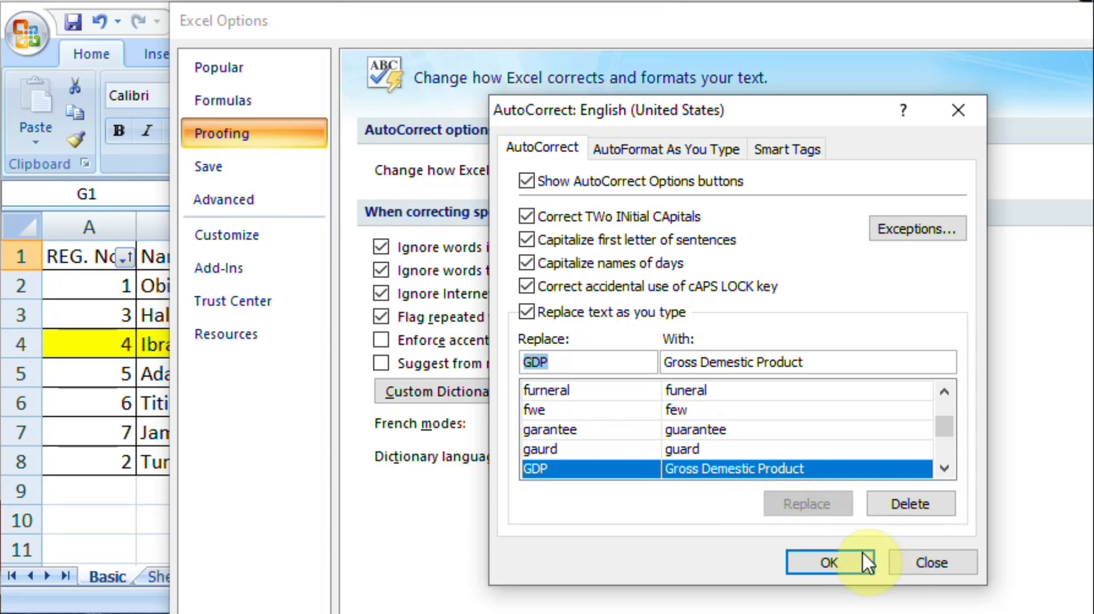
{"action": "left_click", "coordinate": [838, 560]}
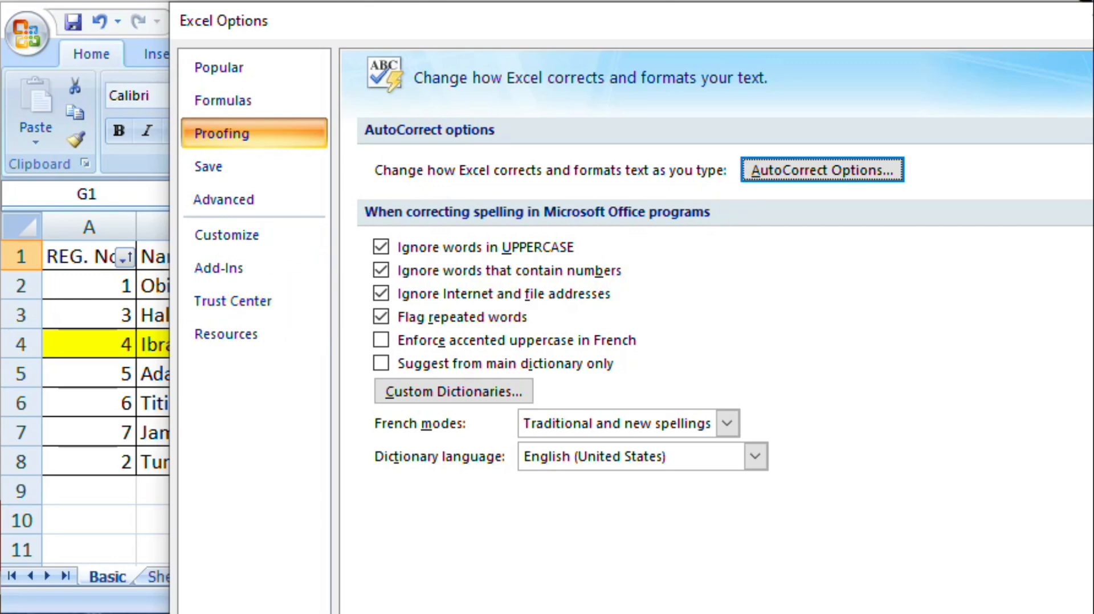
{"action": "left_click", "coordinate": [1092, 21]}
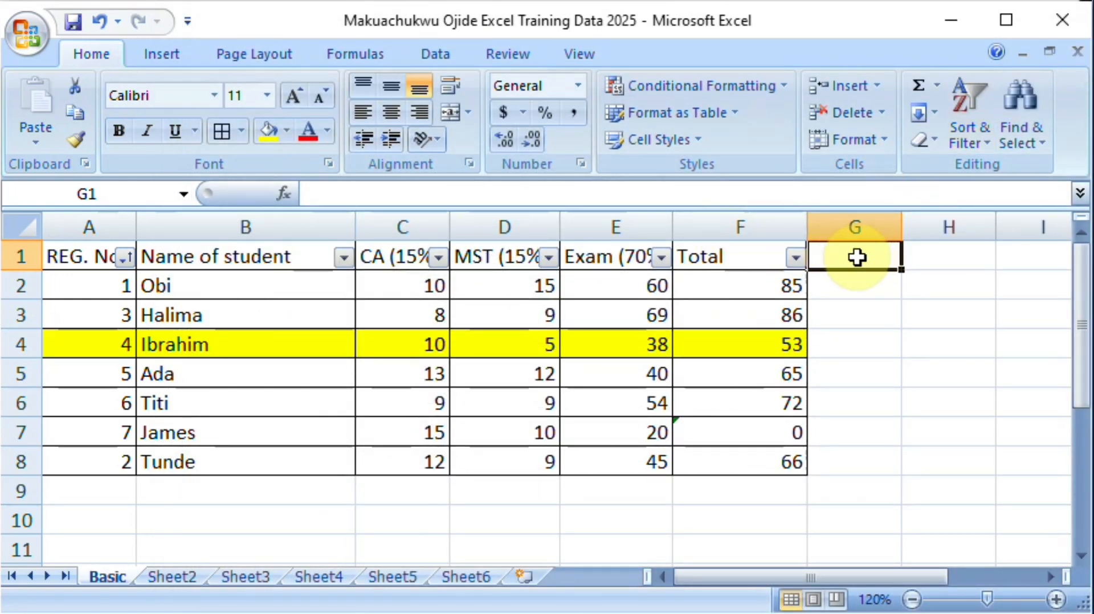
Step: Enter GDP in G1 to try out the AutoCorrect entry, and clear the cell again
{"action": "type", "text": "G"}
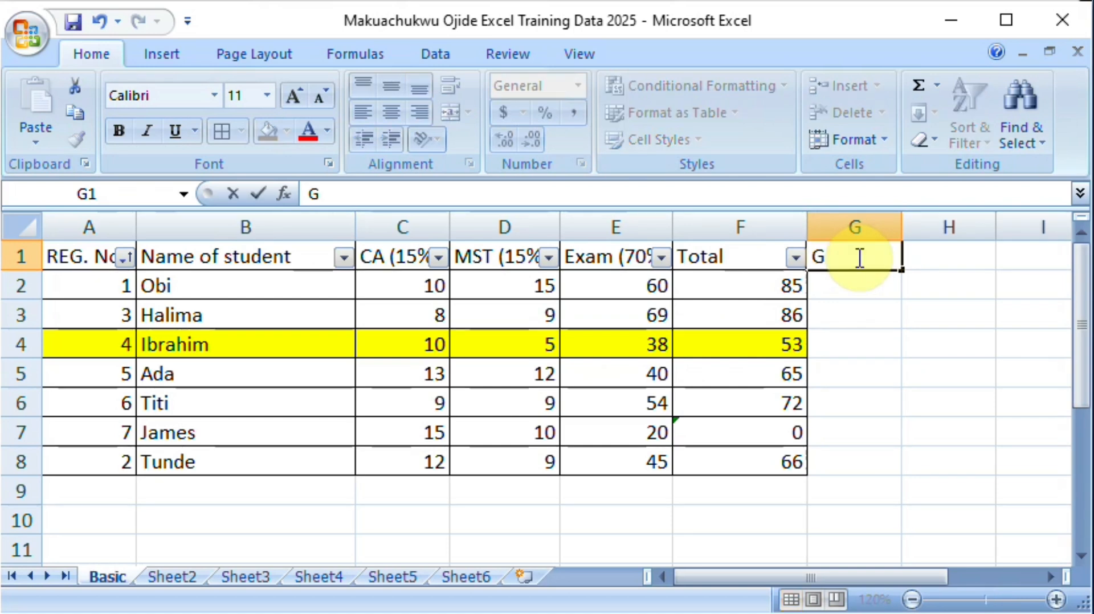
{"action": "type", "text": "DP"}
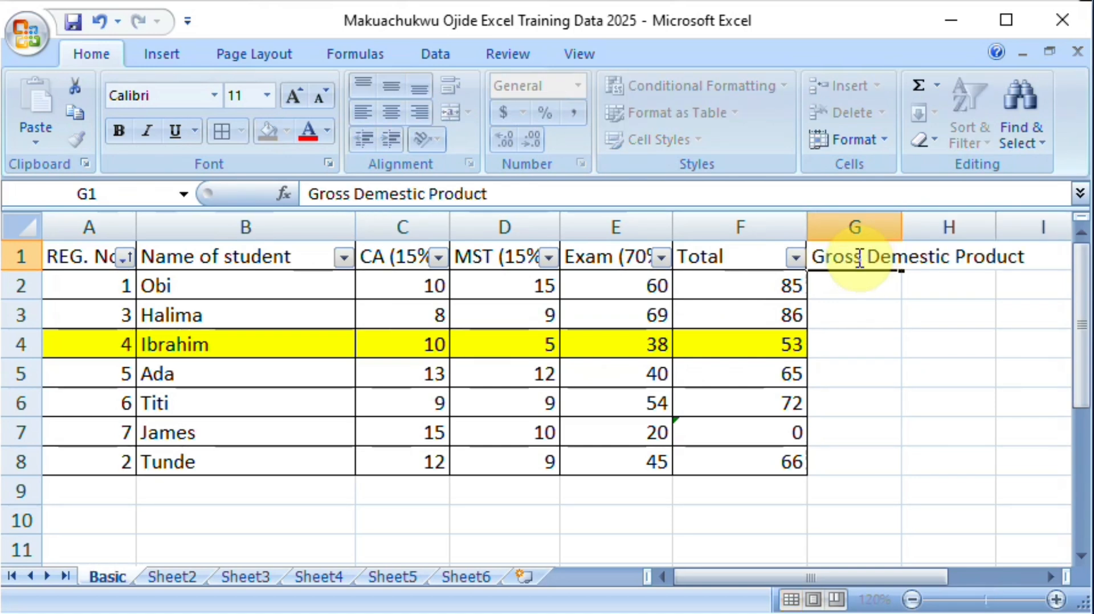
{"action": "key", "text": "Return"}
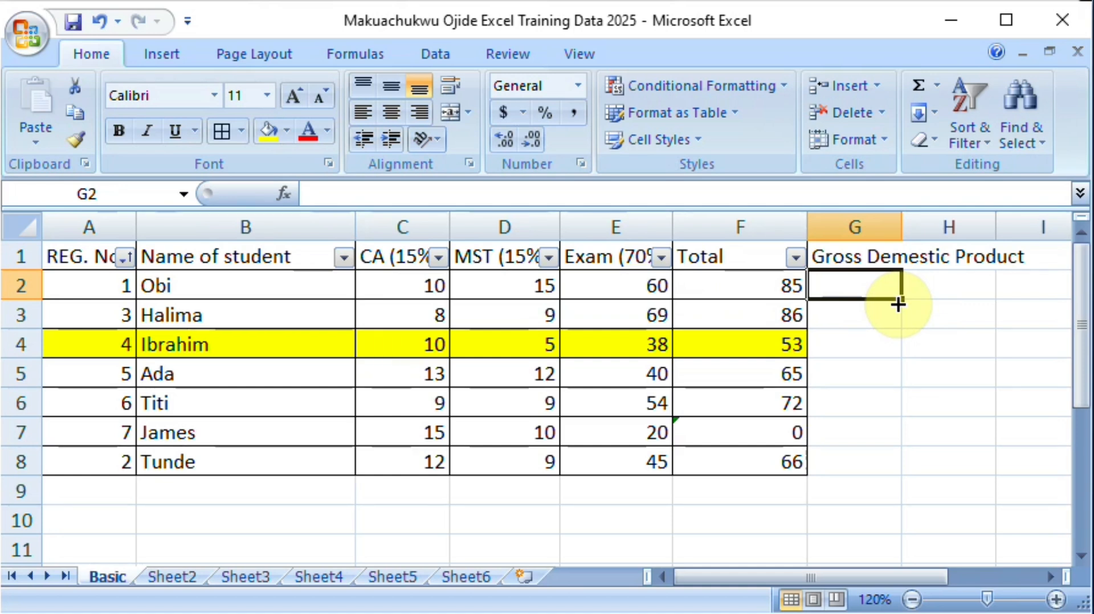
{"action": "left_click", "coordinate": [851, 261]}
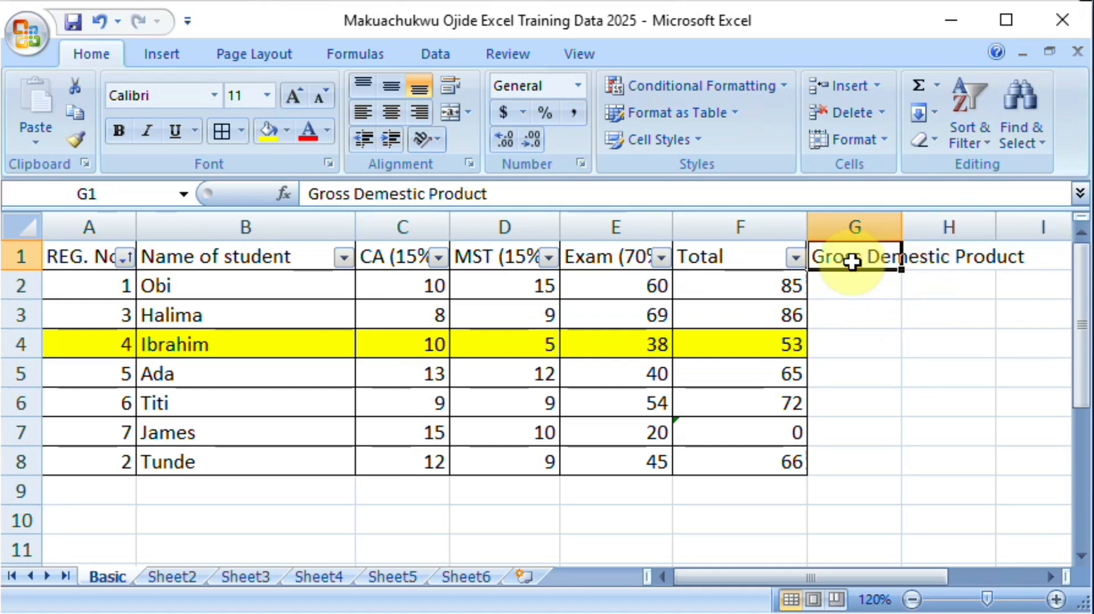
{"action": "key", "text": "Delete"}
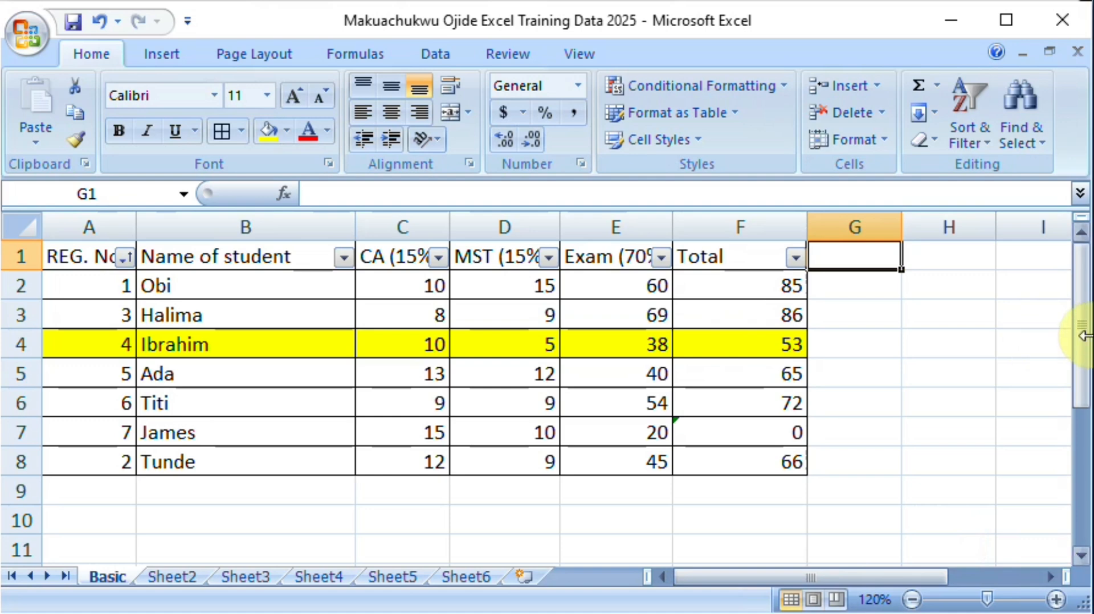
Step: Delete the leftover text B2:I10 from cell H12 below the score table
{"action": "left_click_drag", "start_coordinate": [1083, 352], "coordinate": [935, 441]}
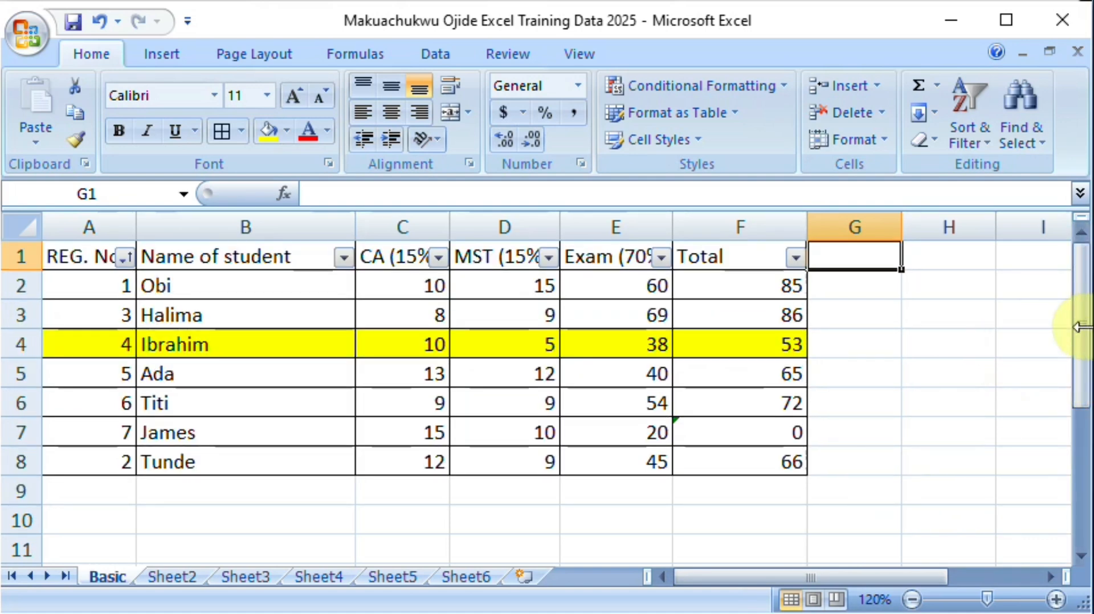
{"action": "left_click_drag", "start_coordinate": [1082, 329], "coordinate": [1082, 386]}
{"action": "left_click", "coordinate": [937, 489]}
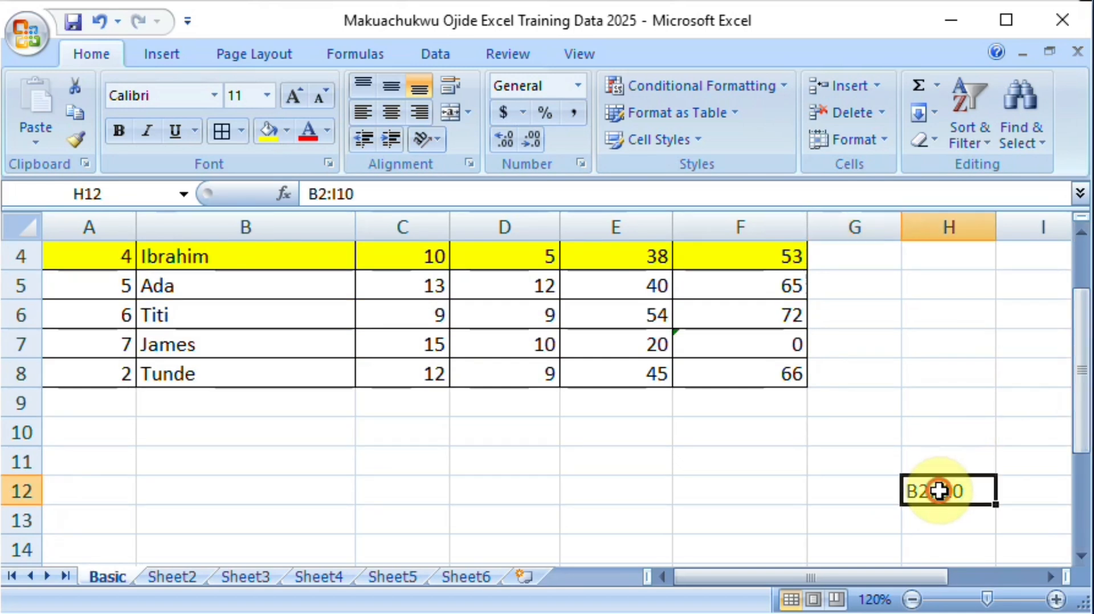
{"action": "key", "text": "Delete"}
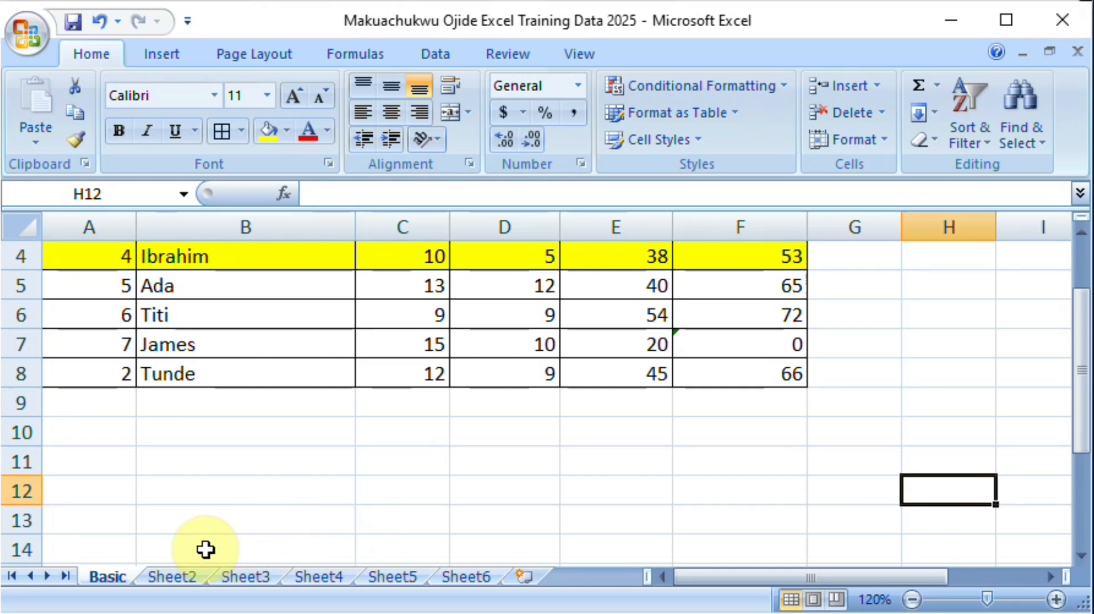
Step: On Sheet2, write the BMI formula =E2/(D2/100)^2 in F2, dividing weight by the squared height in metres
{"action": "left_click", "coordinate": [172, 576]}
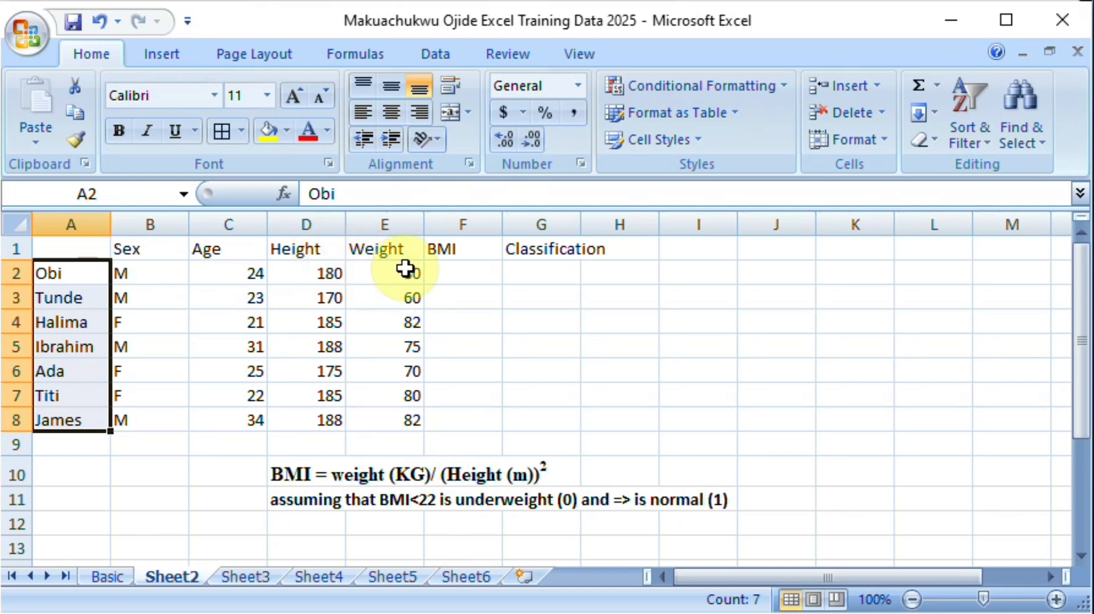
{"action": "left_click", "coordinate": [468, 274]}
{"action": "type", "text": "="}
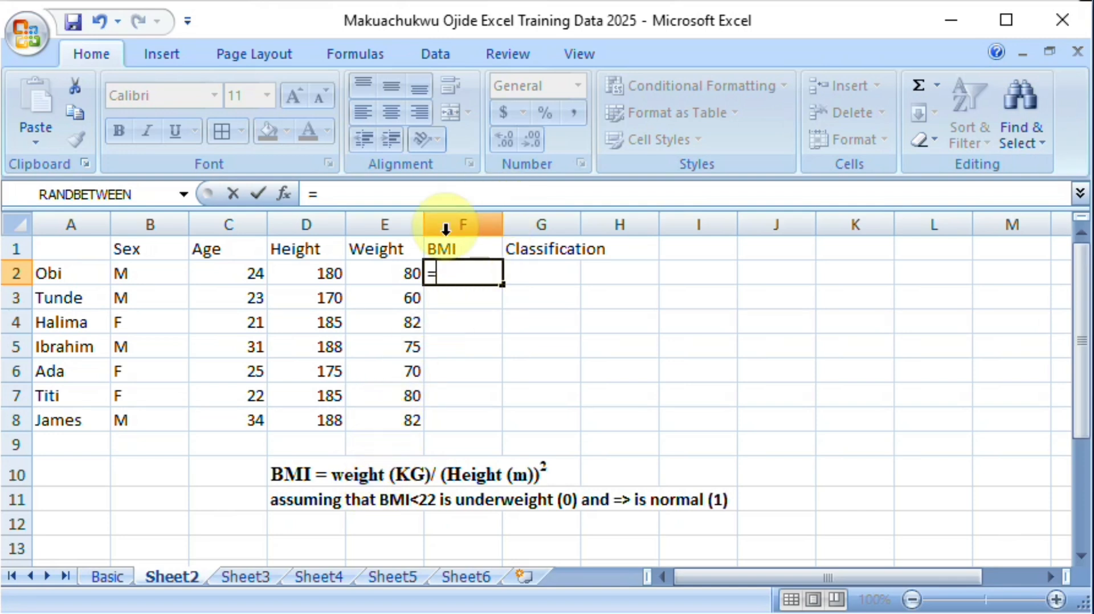
{"action": "left_click", "coordinate": [378, 275]}
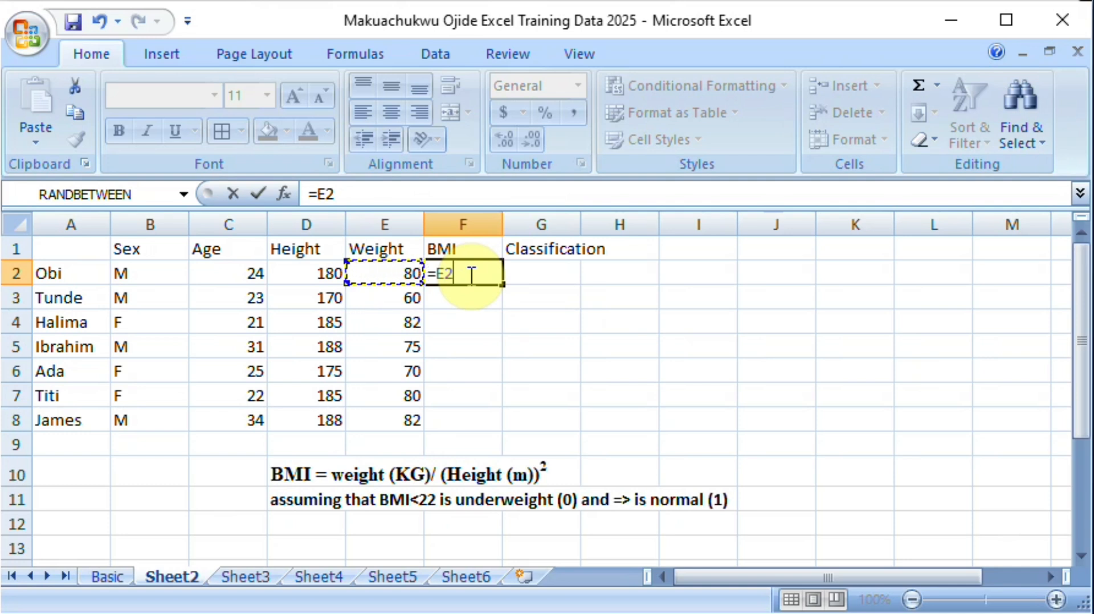
{"action": "type", "text": "/"}
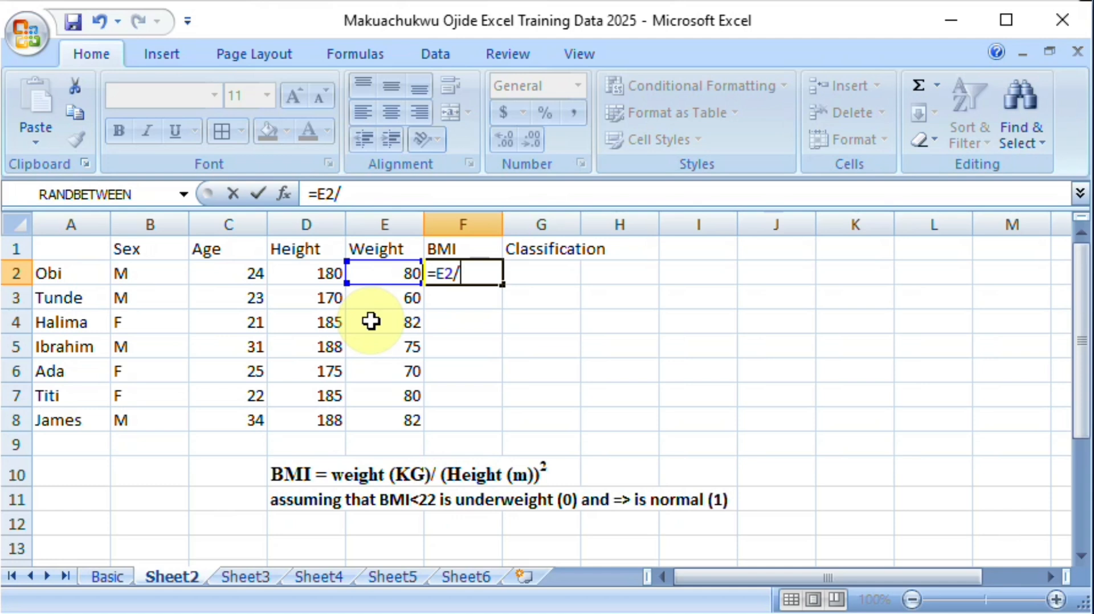
{"action": "type", "text": "("}
{"action": "left_click", "coordinate": [316, 272]}
{"action": "type", "text": "/"}
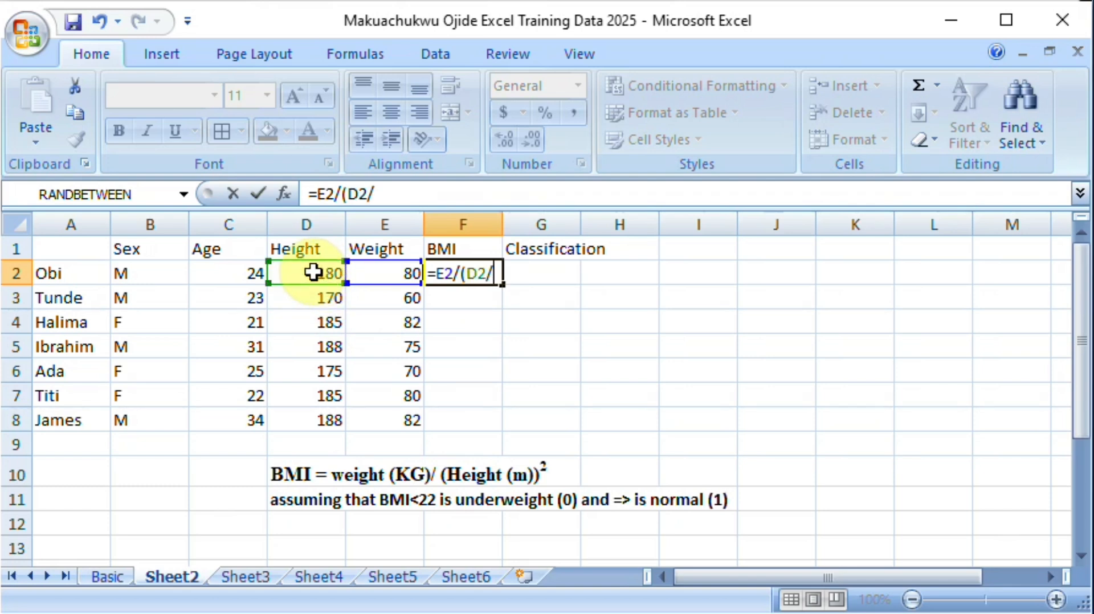
{"action": "type", "text": "100"}
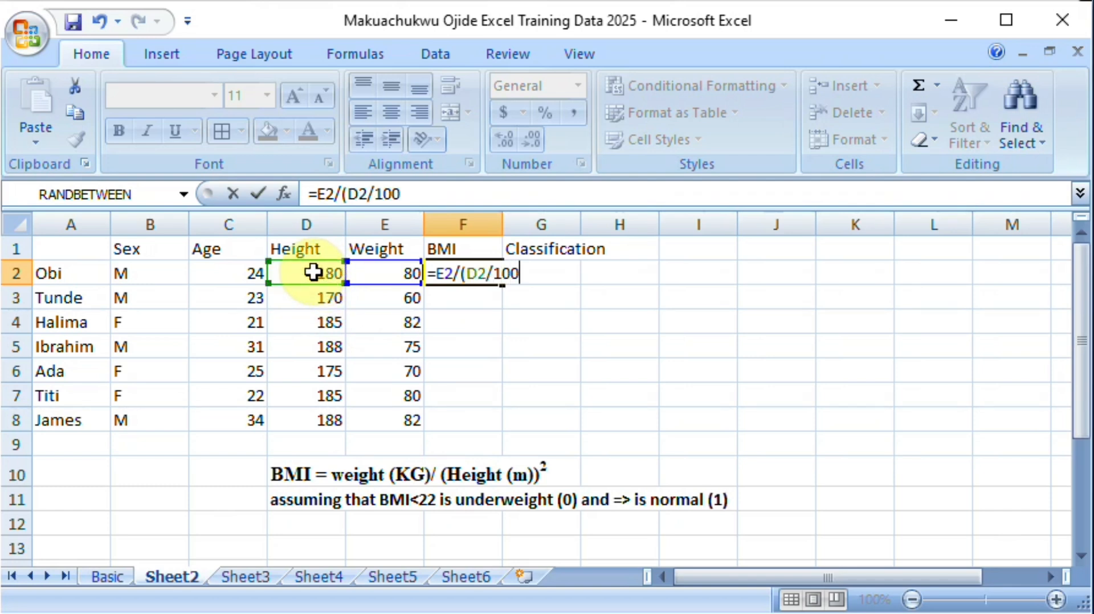
{"action": "type", "text": ")"}
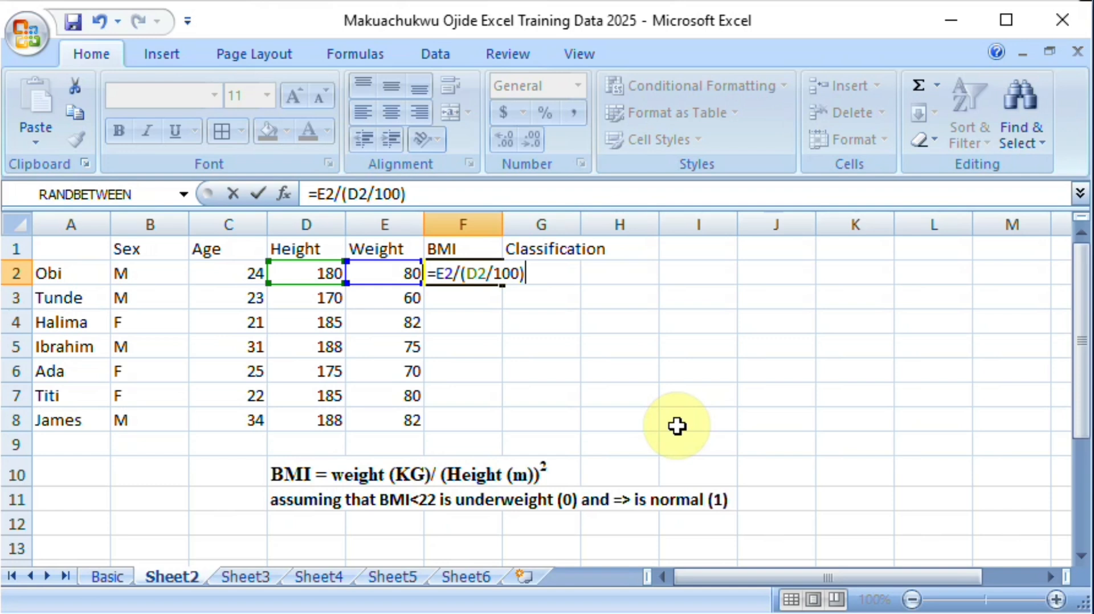
{"action": "type", "text": "^2"}
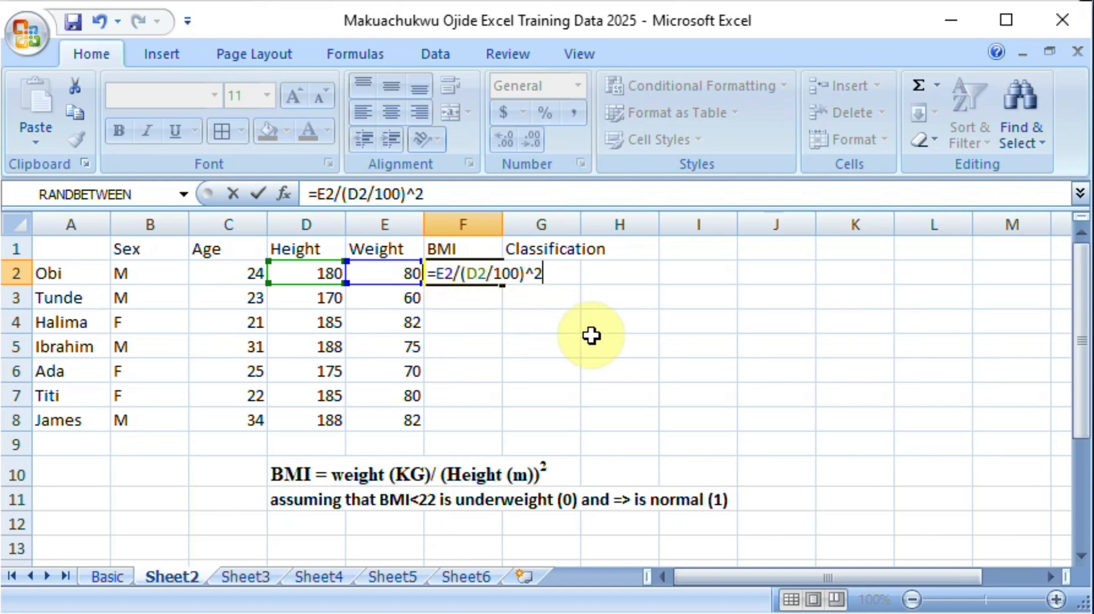
Step: Enclose the squared height term in outer parentheses and enter the F2 formula as =E2/((D2/100)^2)
{"action": "type", "text": ")"}
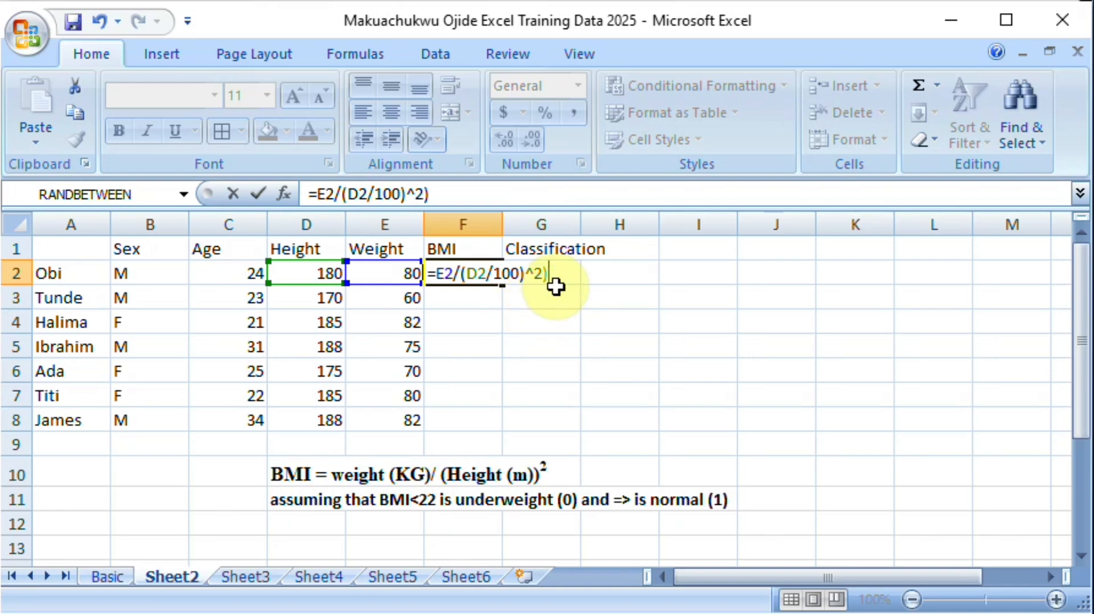
{"action": "left_click", "coordinate": [459, 275]}
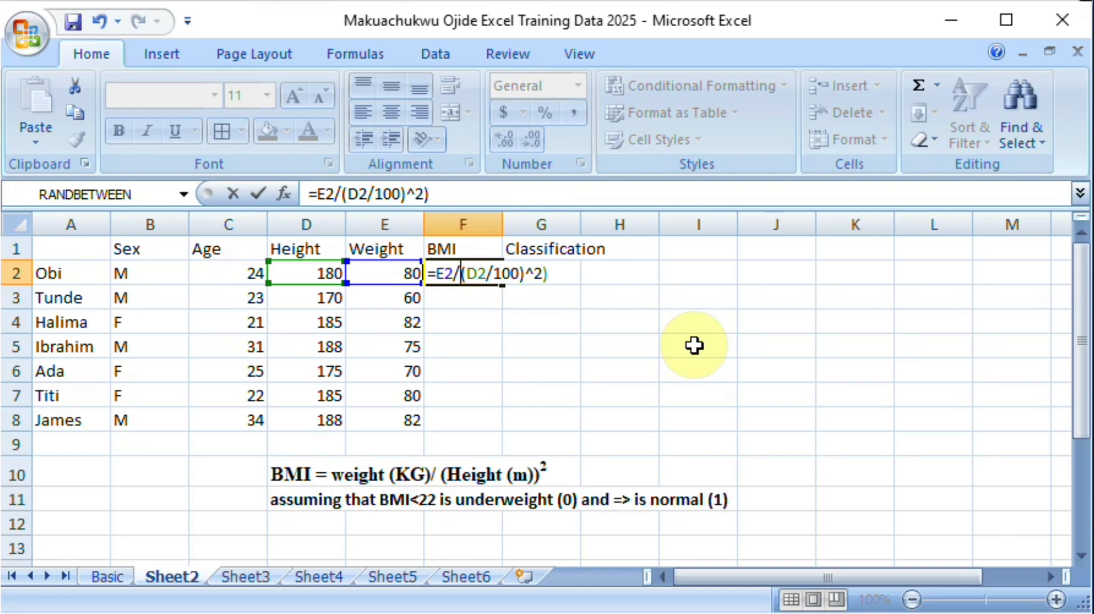
{"action": "type", "text": "("}
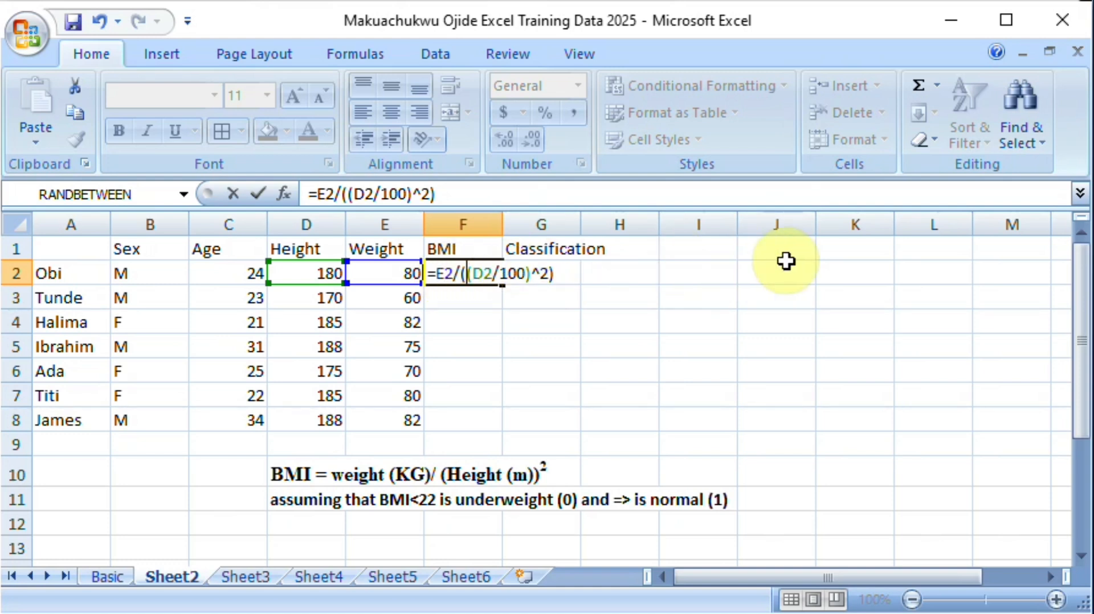
{"action": "key", "text": "Return"}
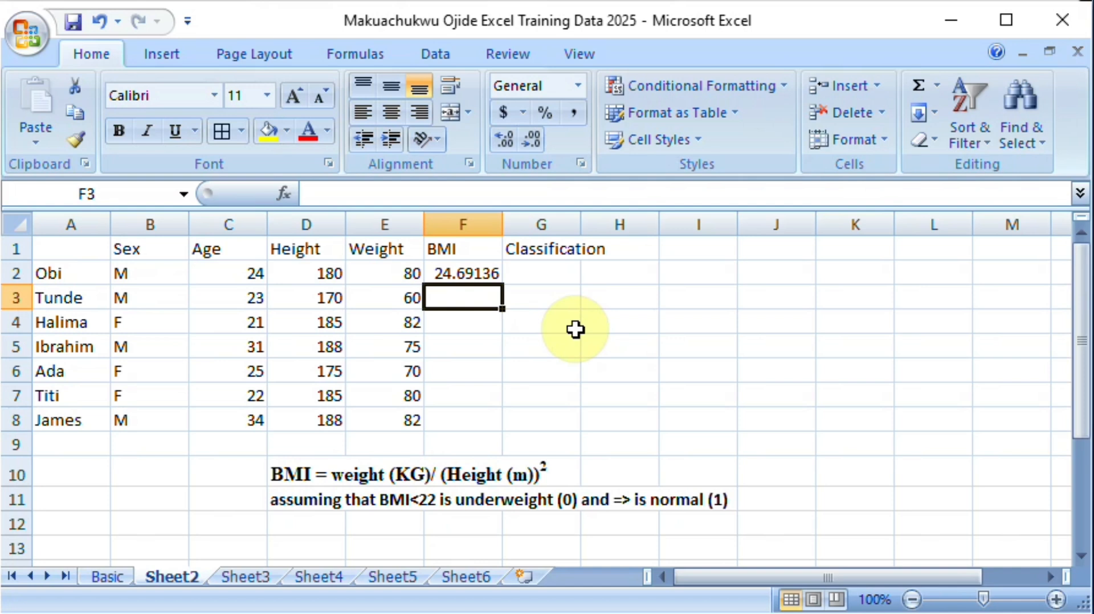
Step: Copy the BMI formula from F2 down through F8 and check the copied formula in F5
{"action": "left_click", "coordinate": [456, 267]}
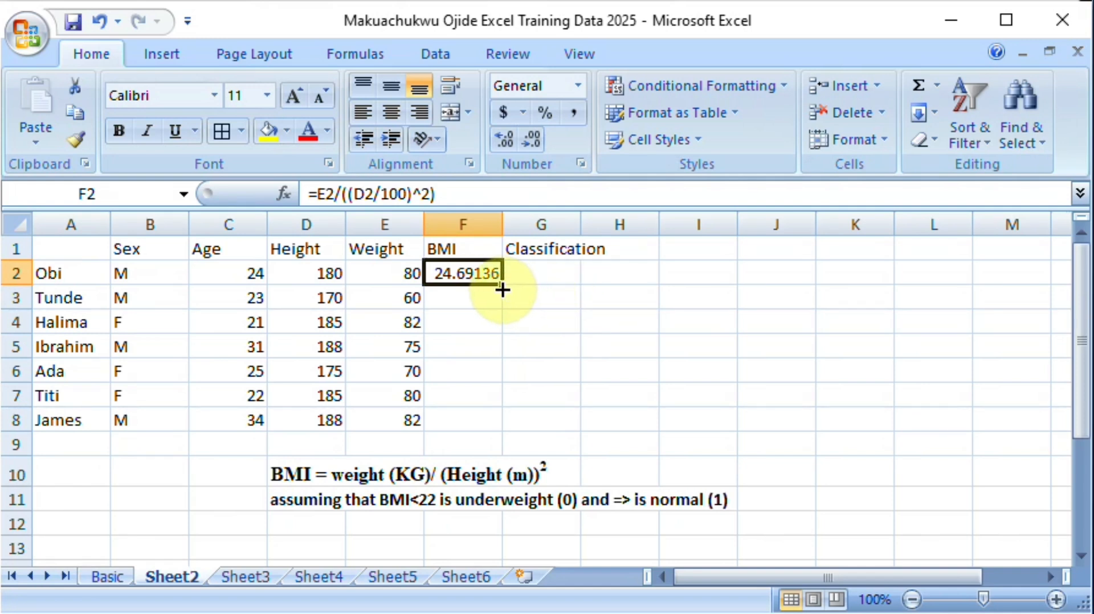
{"action": "left_click_drag", "start_coordinate": [502, 290], "coordinate": [501, 289]}
{"action": "left_click_drag", "start_coordinate": [498, 342], "coordinate": [495, 421]}
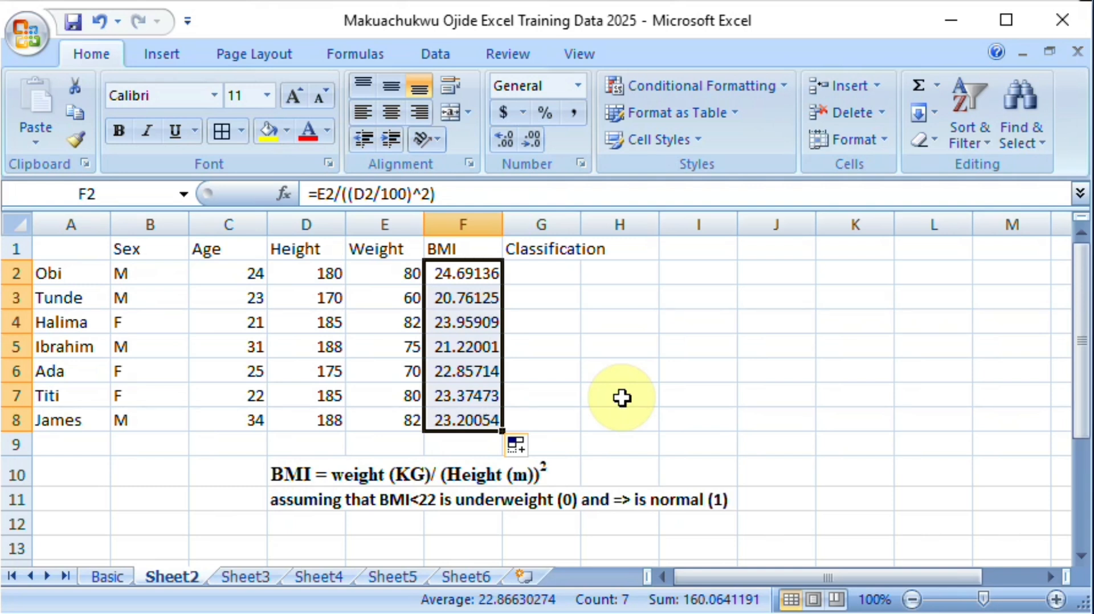
{"action": "left_click", "coordinate": [465, 347]}
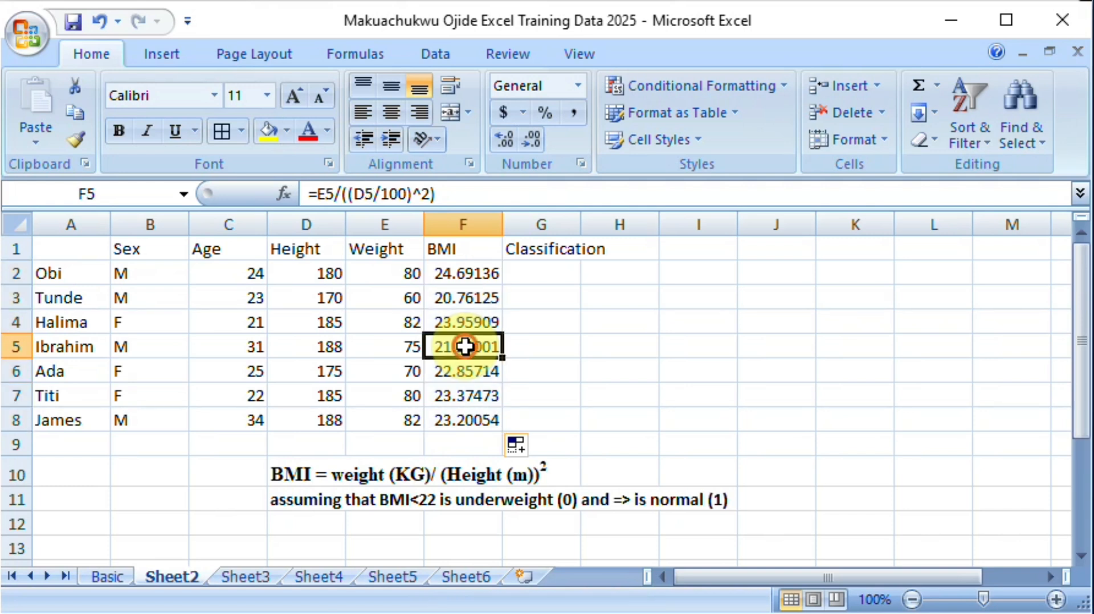
Step: Format the BMI values in F2:F8 as Number with 2 decimal places
{"action": "left_click", "coordinate": [463, 275]}
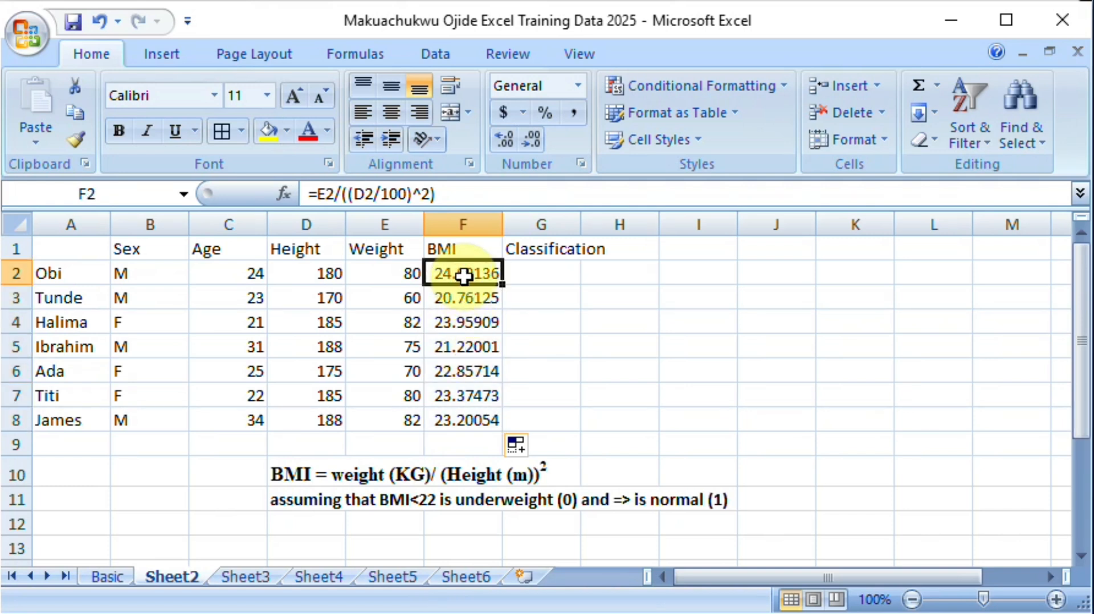
{"action": "key", "text": "ctrl+shift+Down"}
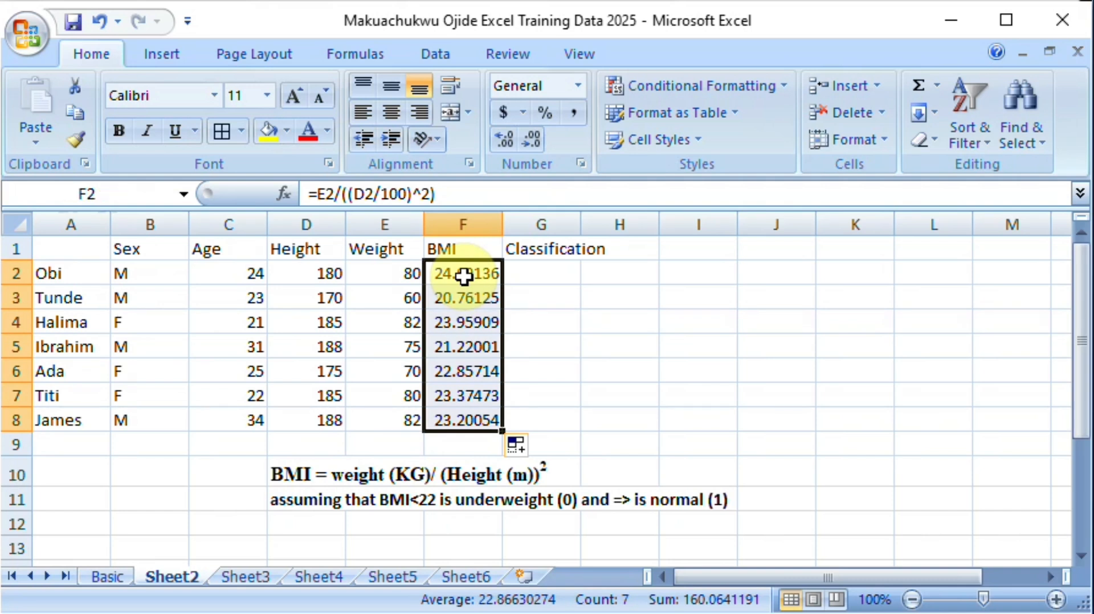
{"action": "right_click", "coordinate": [464, 276]}
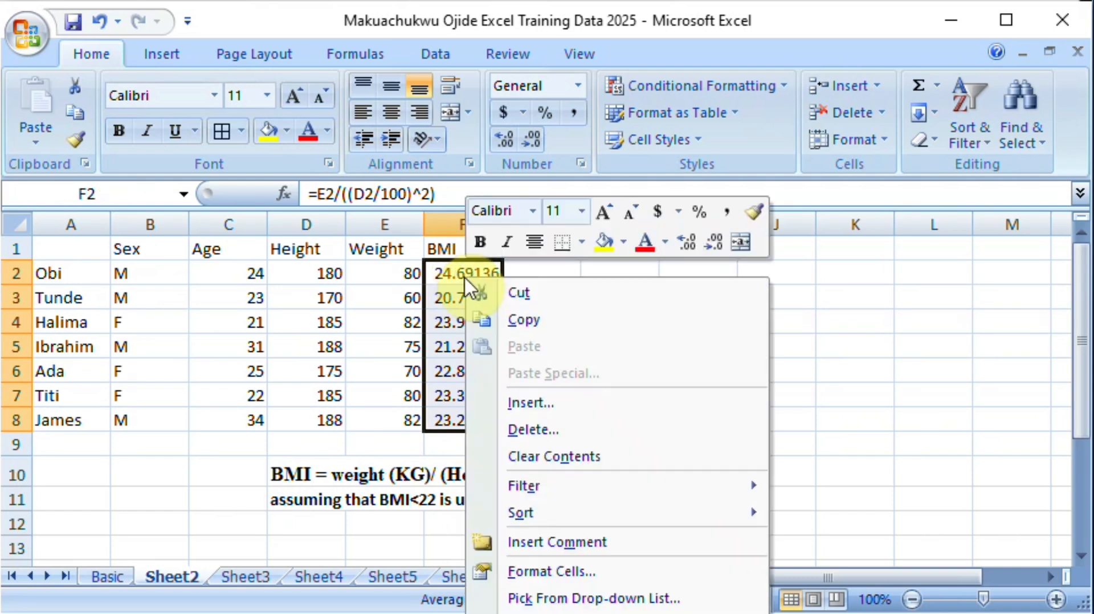
{"action": "left_click", "coordinate": [551, 572]}
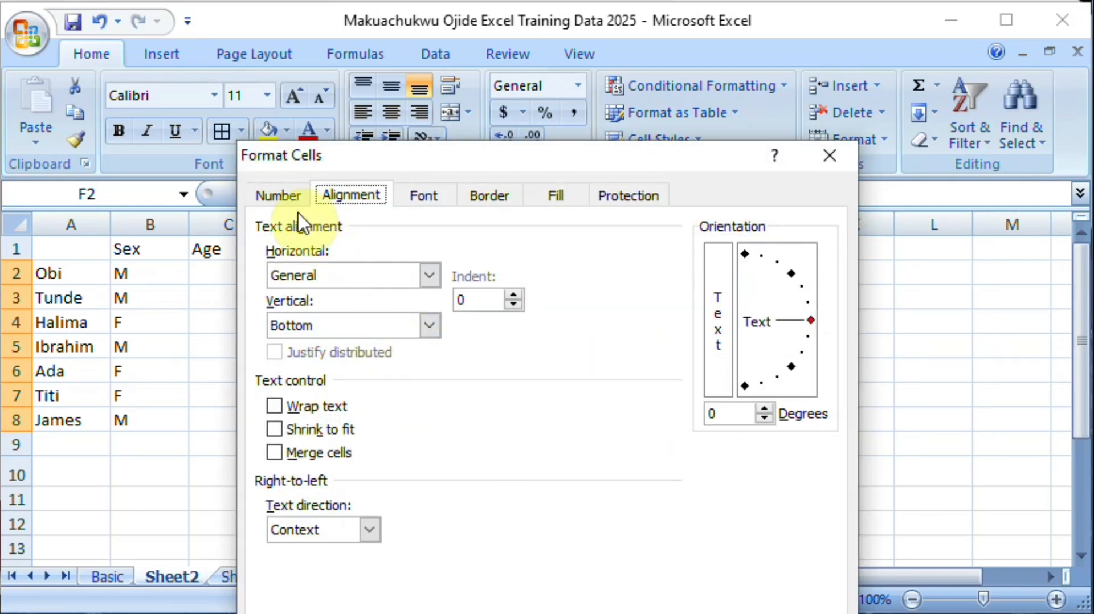
{"action": "left_click", "coordinate": [280, 200]}
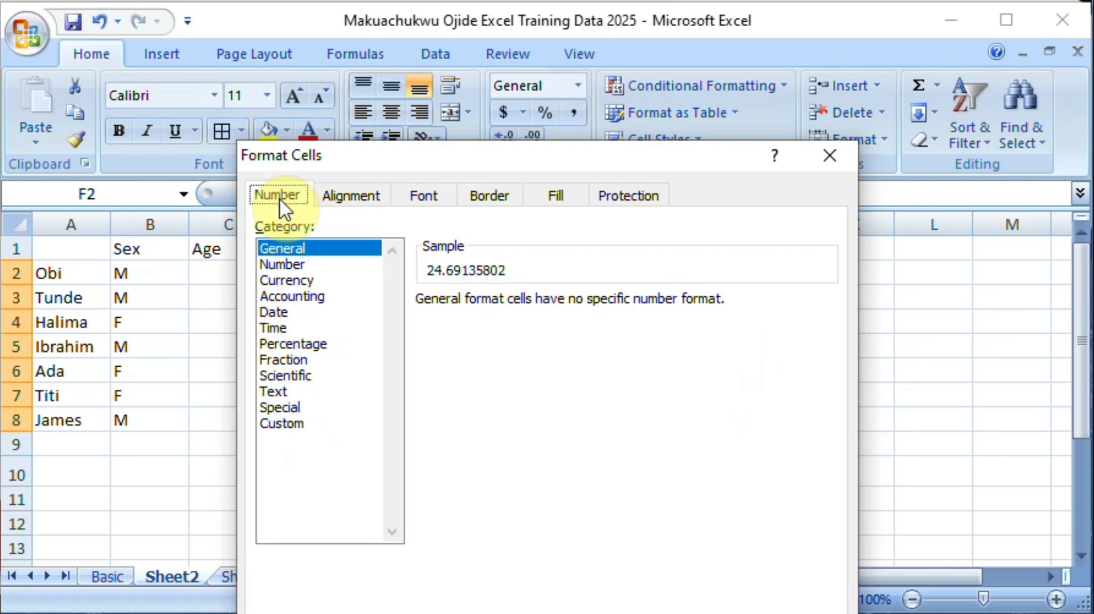
{"action": "left_click", "coordinate": [303, 266]}
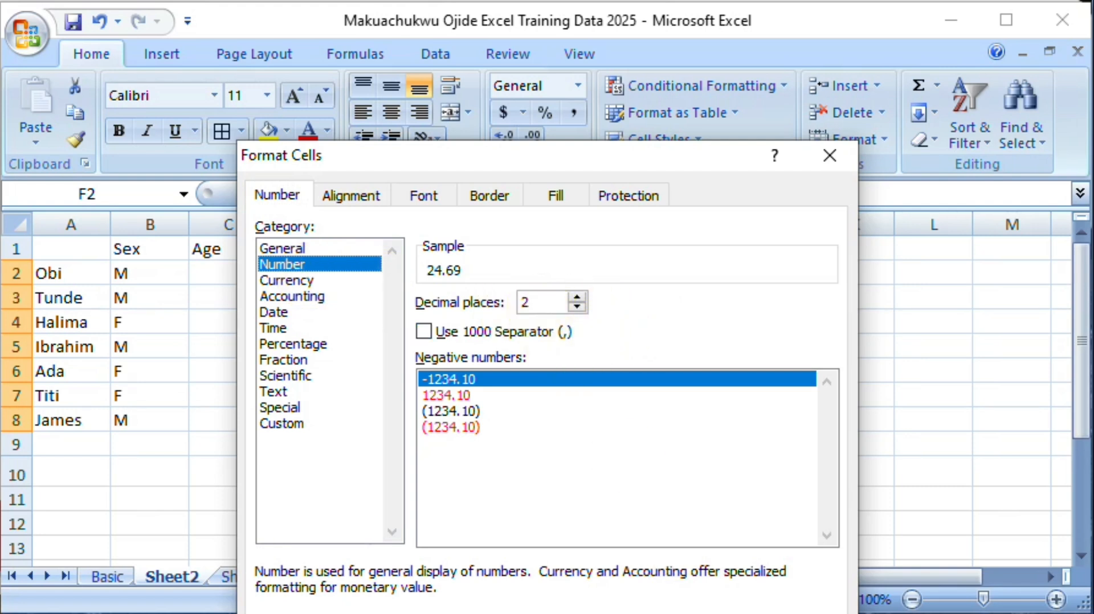
{"action": "key", "text": "Return"}
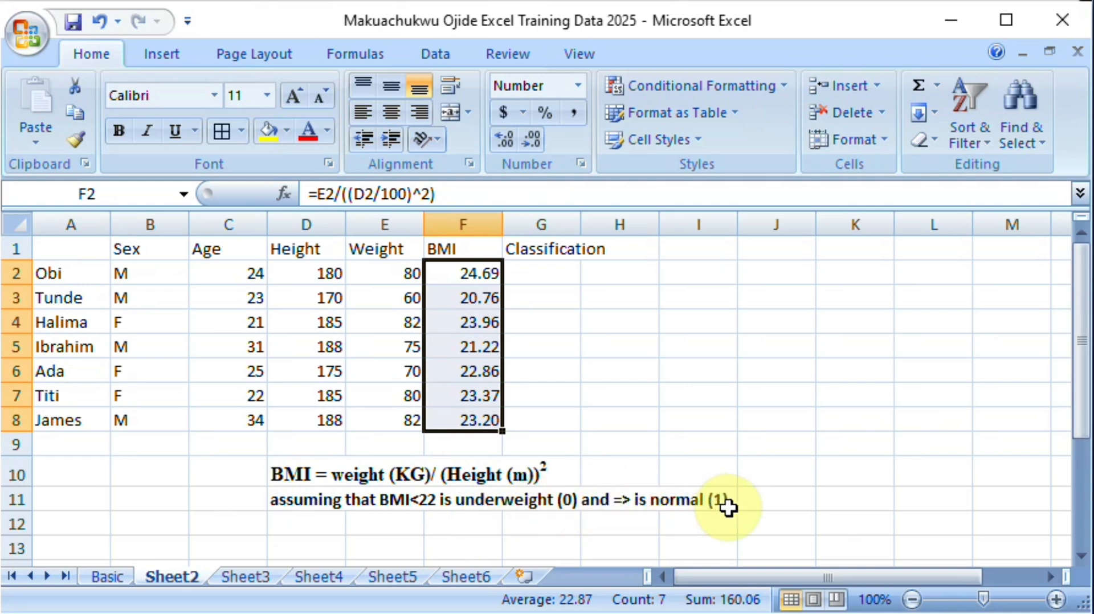
Step: Enter =IF(F2<22,0,1) in G2 to classify the first BMI as underweight (0) or normal (1)
{"action": "left_click", "coordinate": [551, 274]}
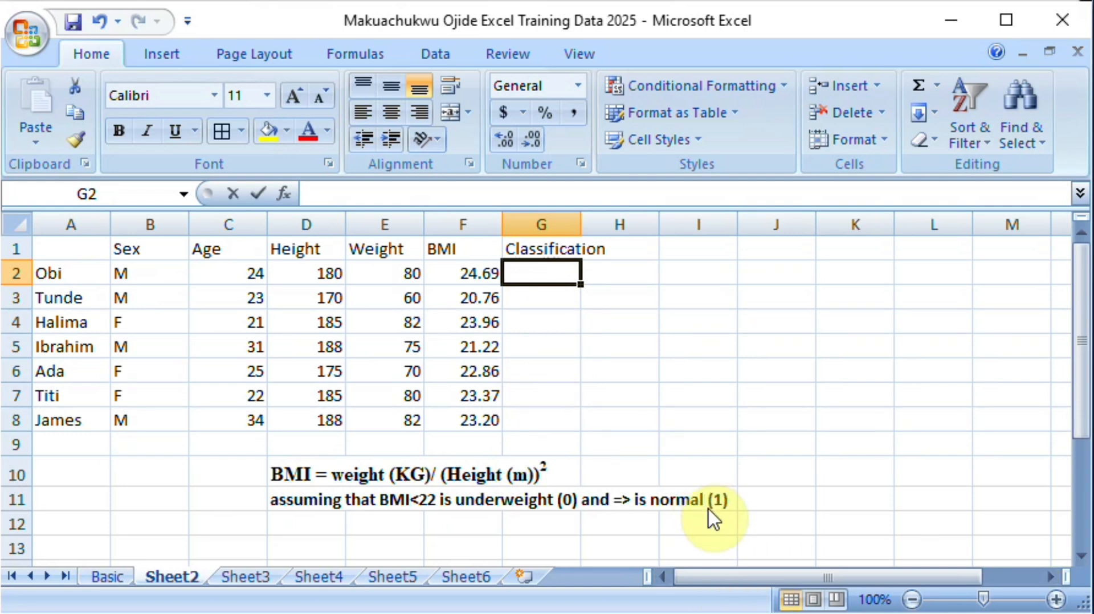
{"action": "type", "text": "="}
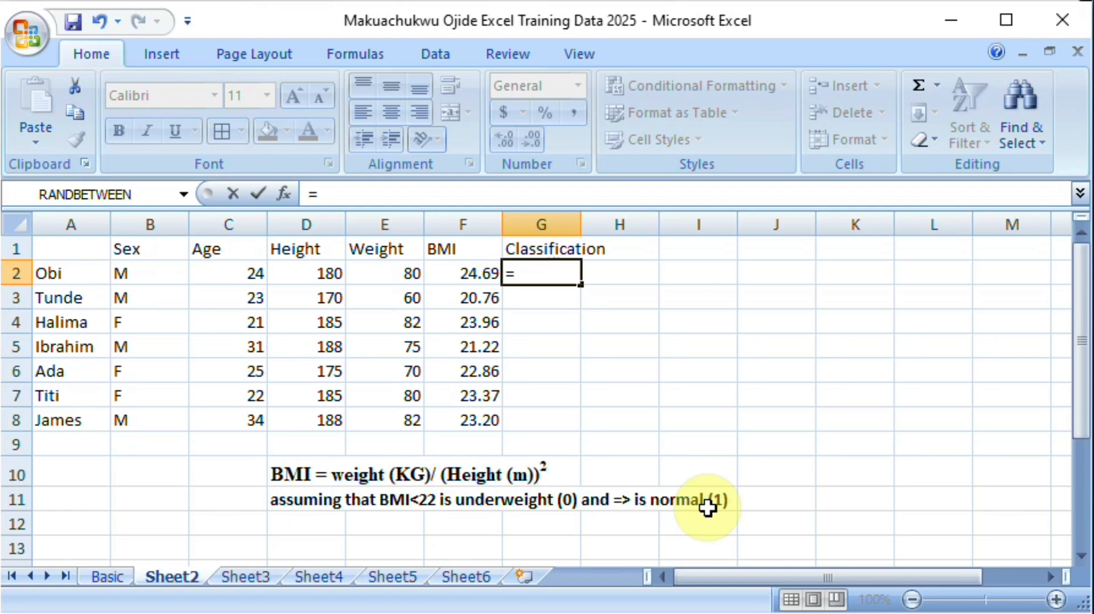
{"action": "type", "text": "if"}
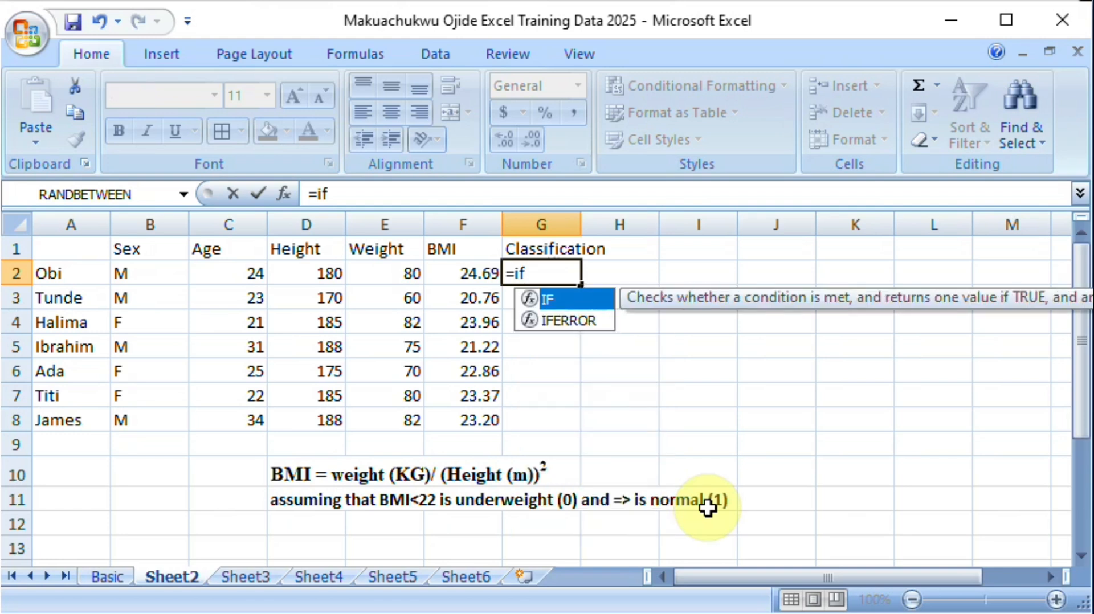
{"action": "type", "text": "("}
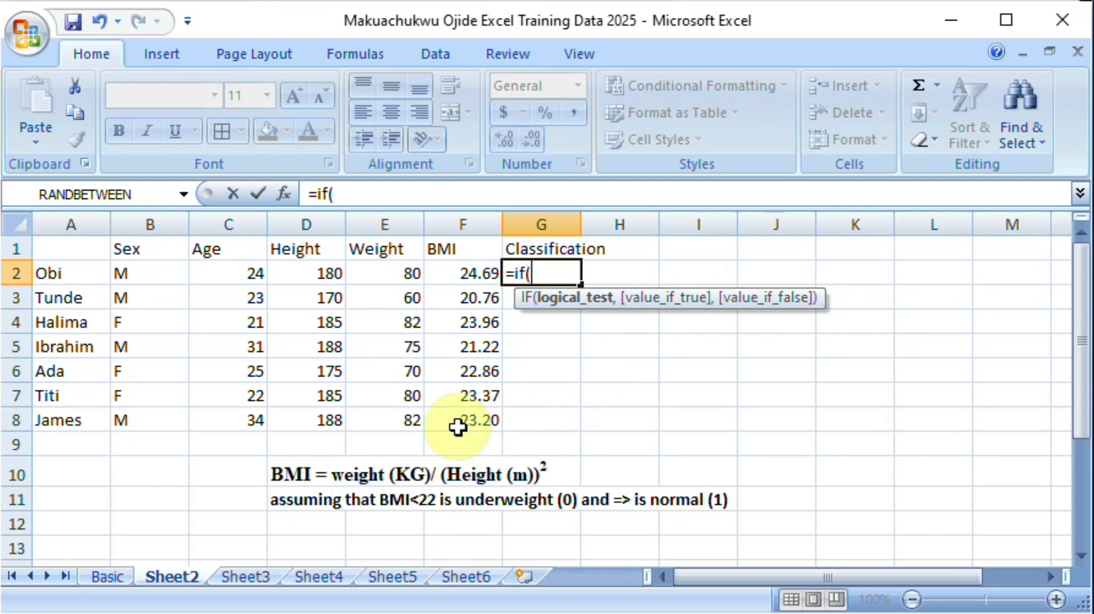
{"action": "left_click", "coordinate": [457, 273]}
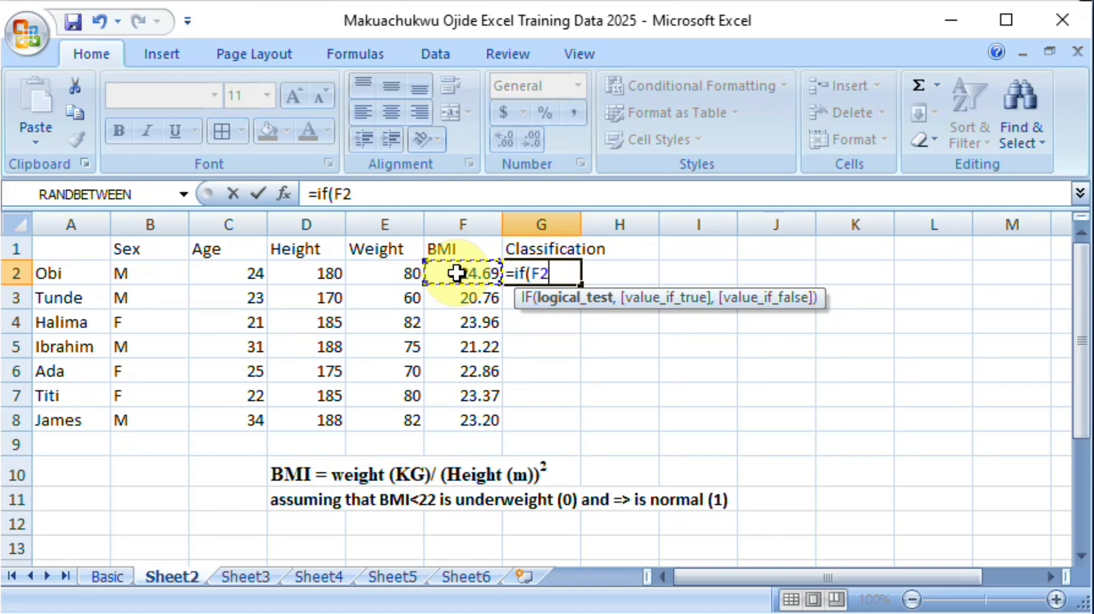
{"action": "type", "text": "<22,"}
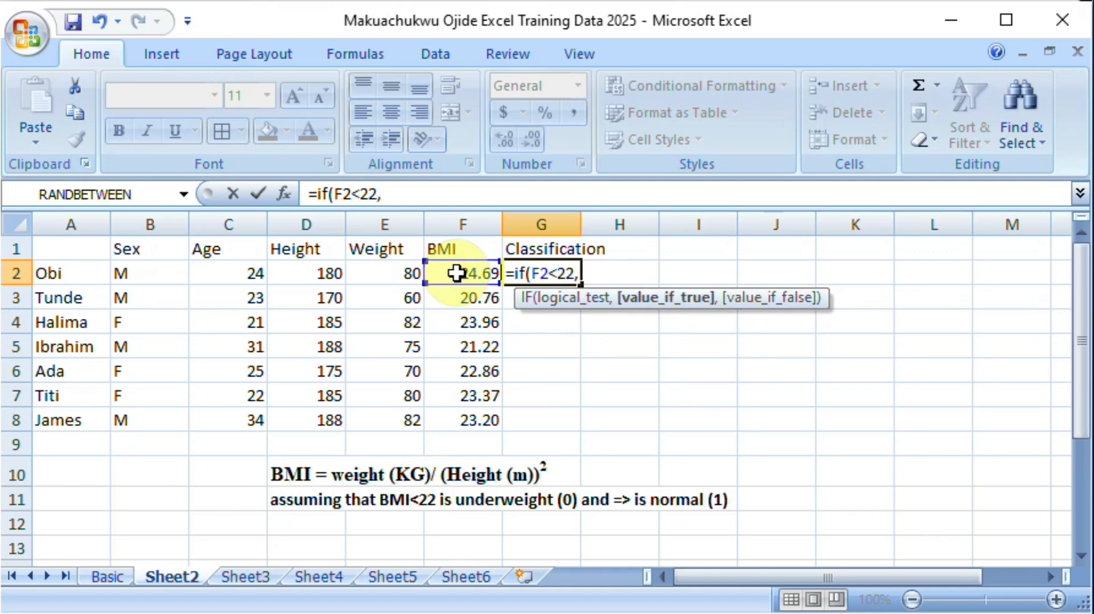
{"action": "type", "text": "0,1"}
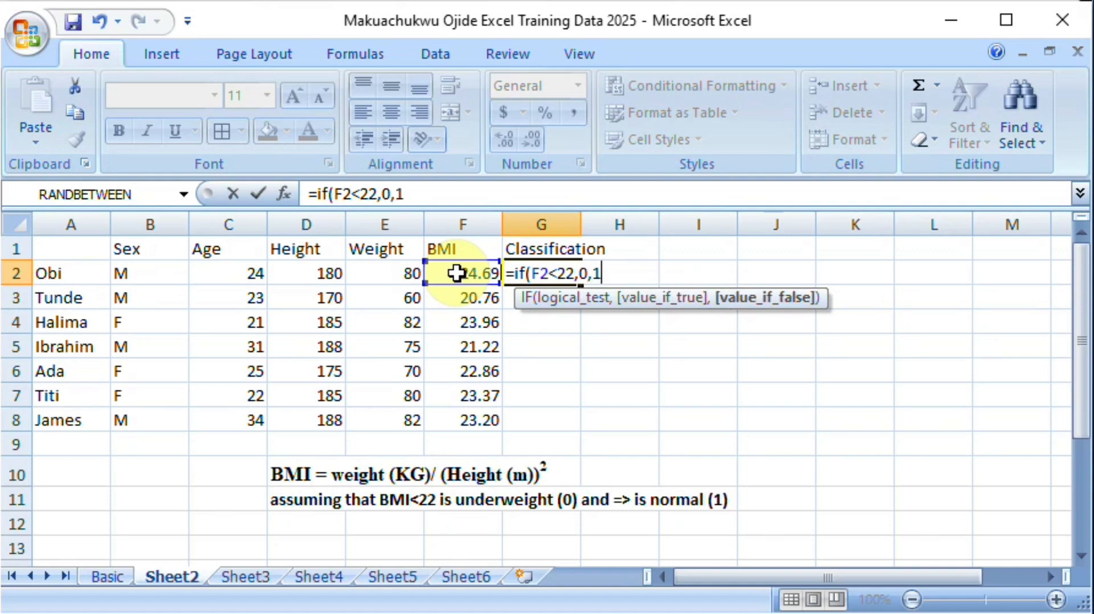
{"action": "type", "text": ")"}
{"action": "key", "text": "Return"}
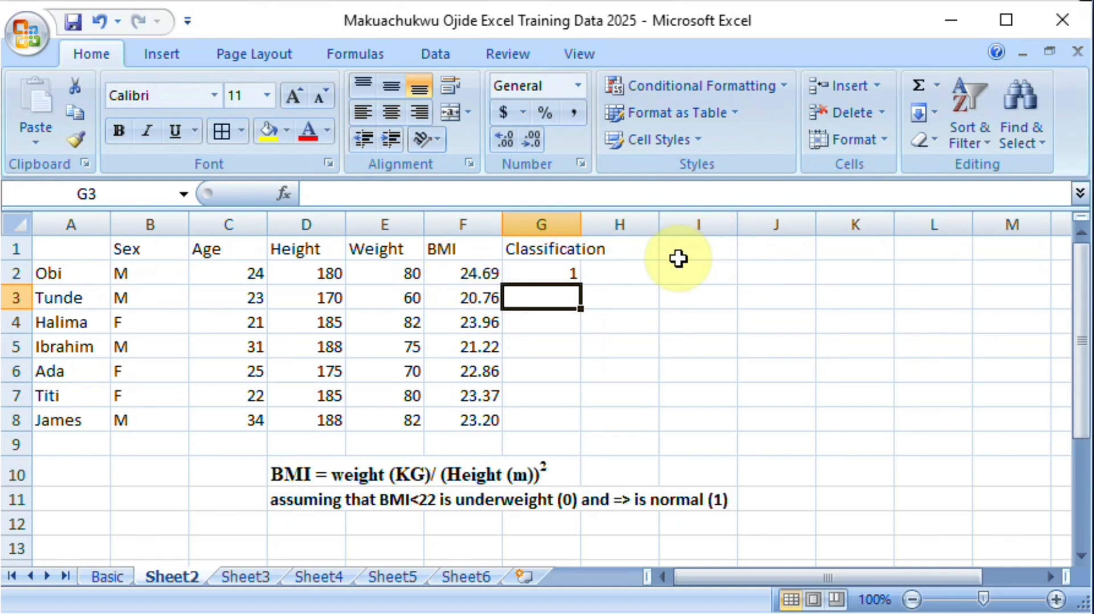
Step: Copy the classification formula from G2 down through G8
{"action": "left_click", "coordinate": [567, 277]}
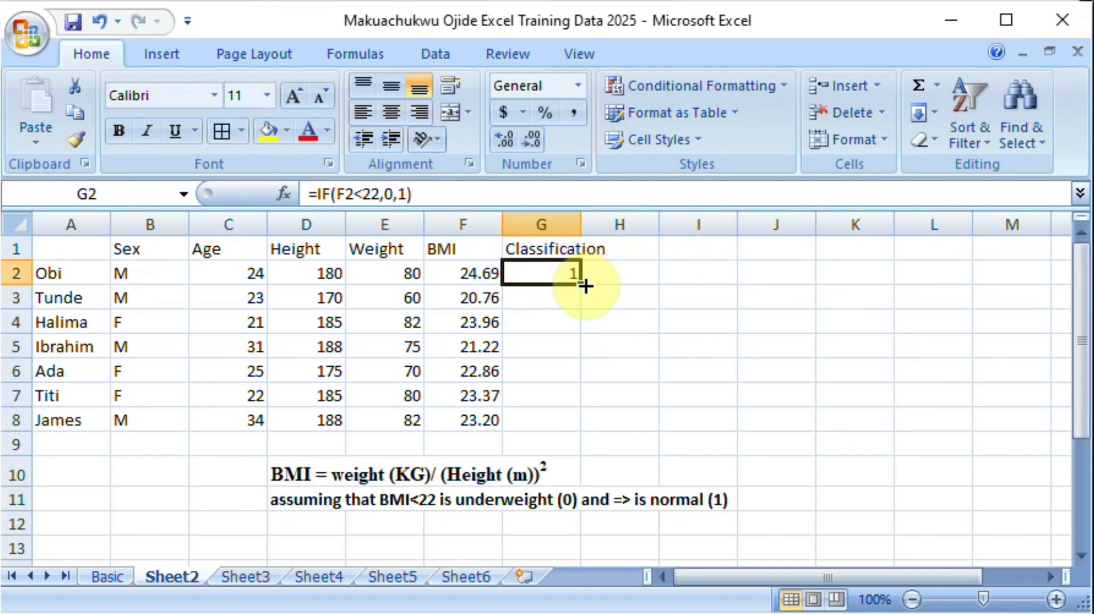
{"action": "left_click_drag", "start_coordinate": [584, 283], "coordinate": [579, 424]}
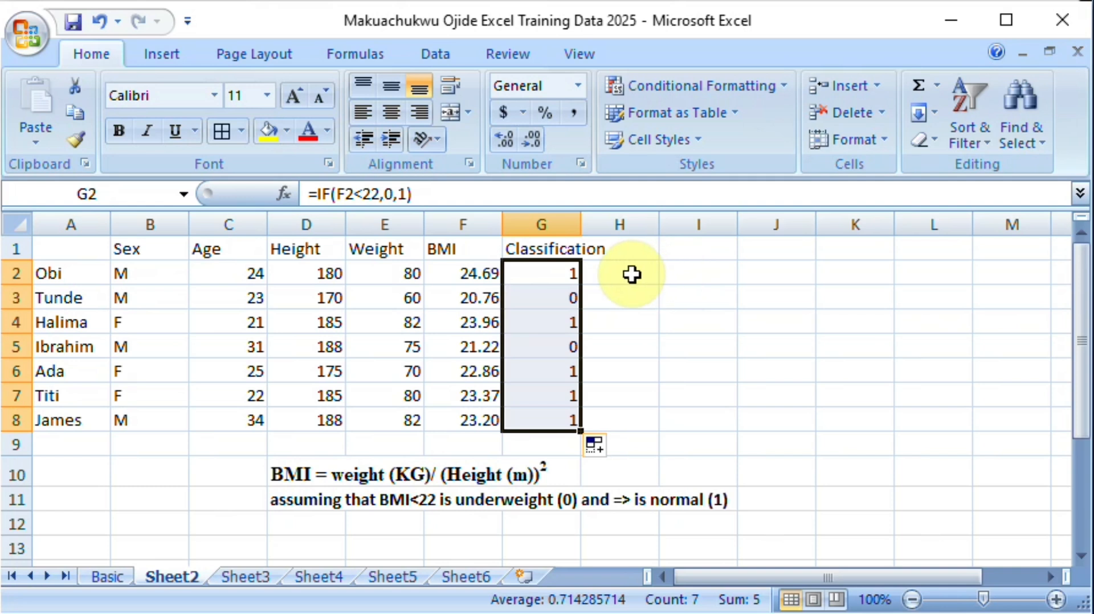
{"action": "left_click", "coordinate": [308, 276]}
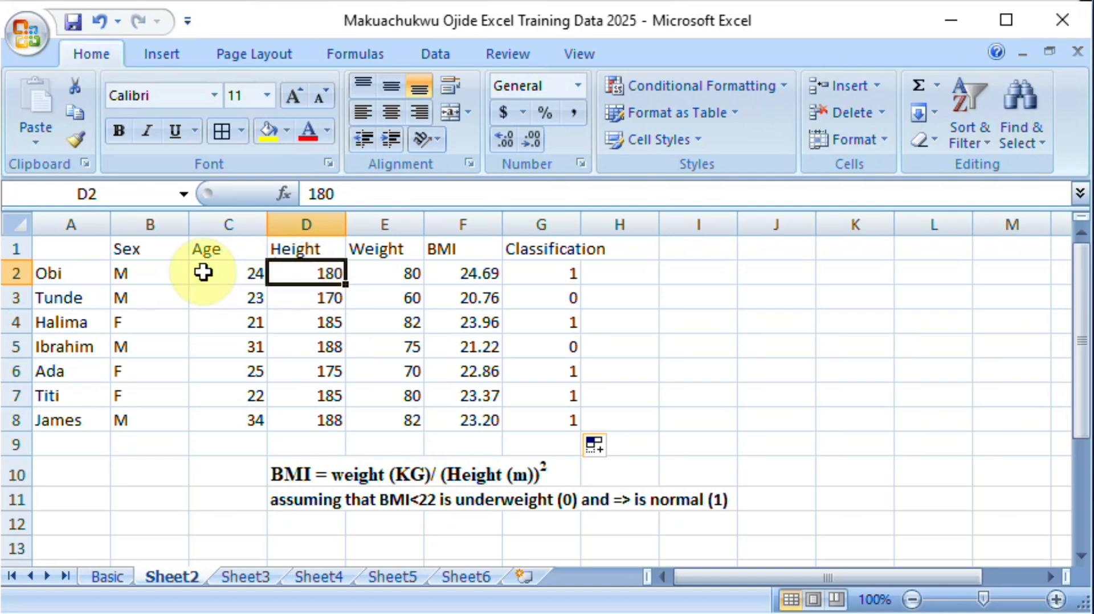
{"action": "left_click", "coordinate": [247, 279]}
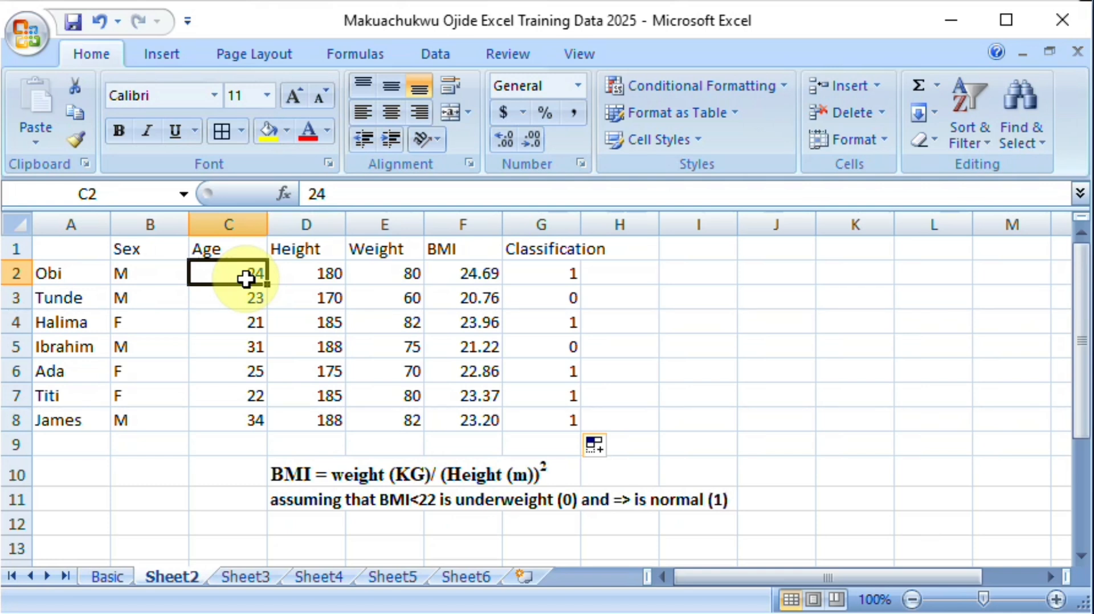
Step: Enter the multiplier 2 in cell I1
{"action": "left_click", "coordinate": [700, 246]}
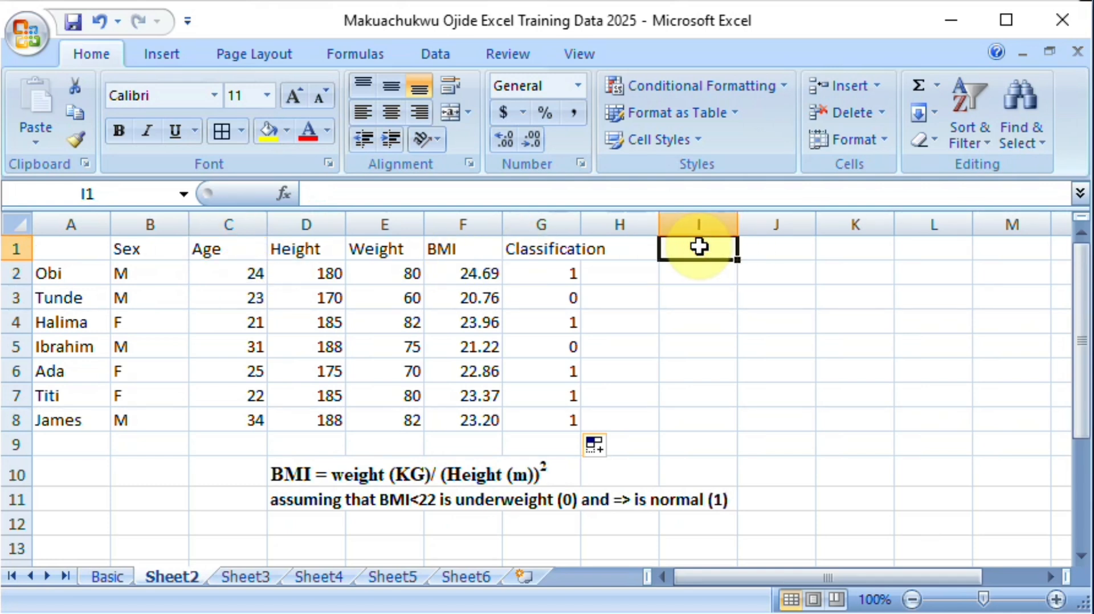
{"action": "type", "text": "2"}
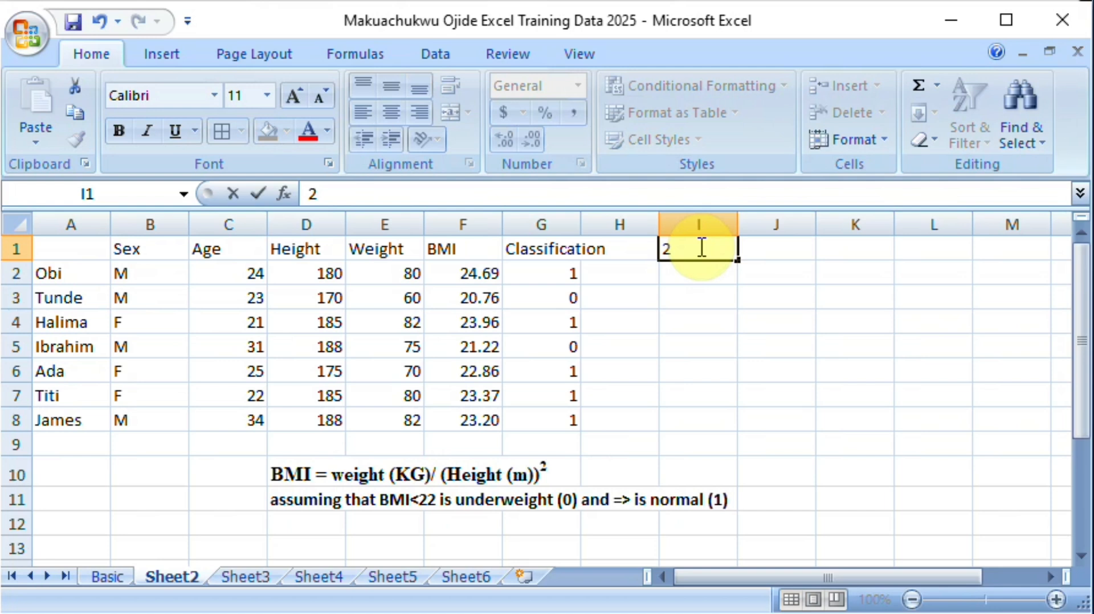
{"action": "key", "text": "Return"}
{"action": "left_click", "coordinate": [699, 246]}
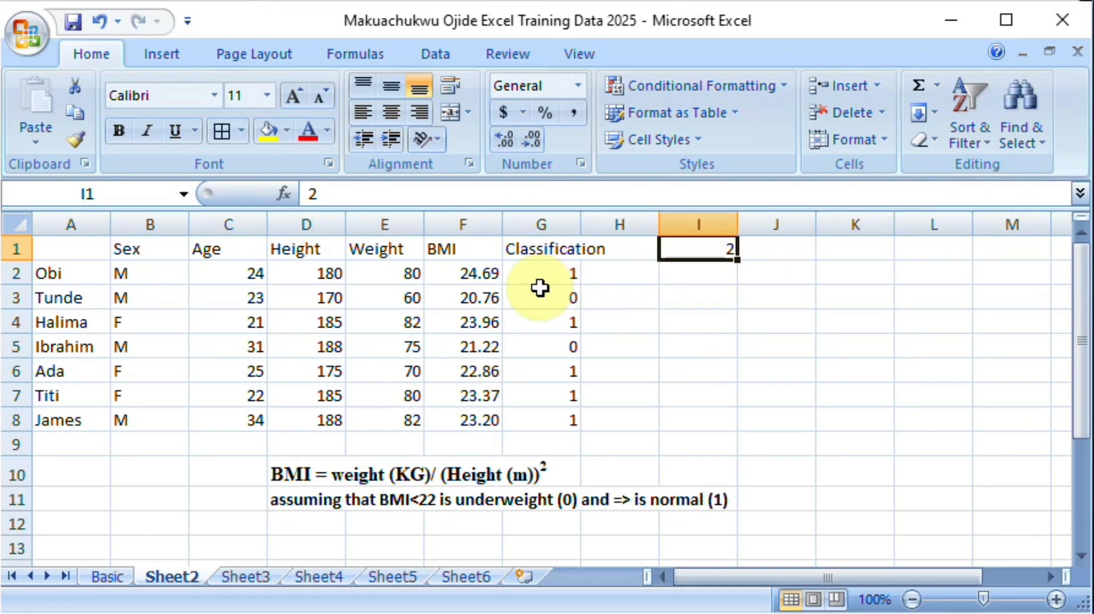
Step: Enter =C2*I1 in H2 to multiply the first age by the multiplier, and copy the formula down through H8
{"action": "left_click", "coordinate": [629, 274]}
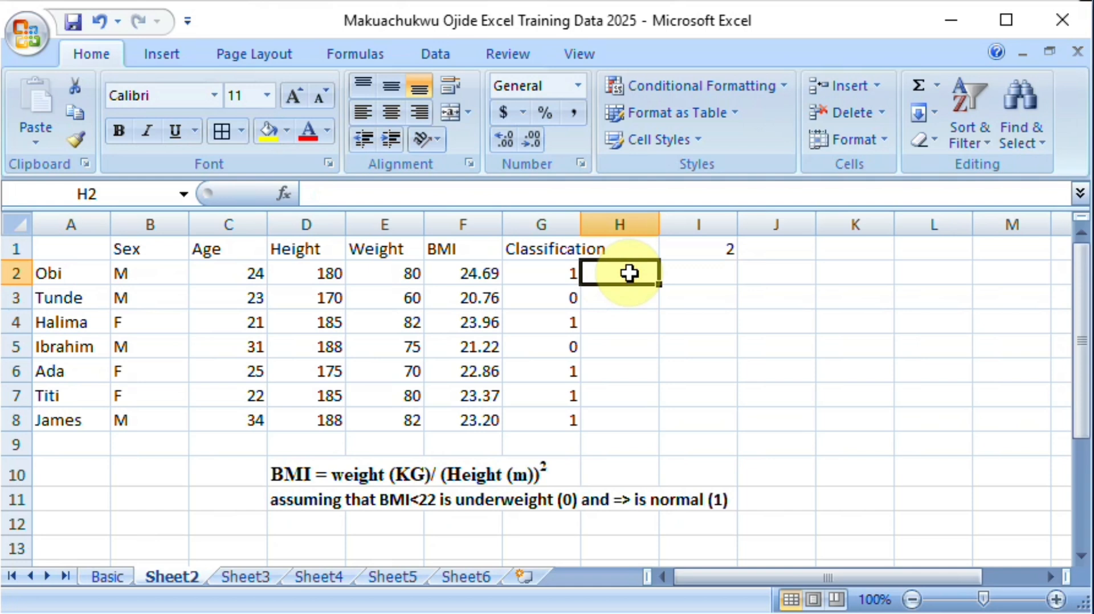
{"action": "type", "text": "="}
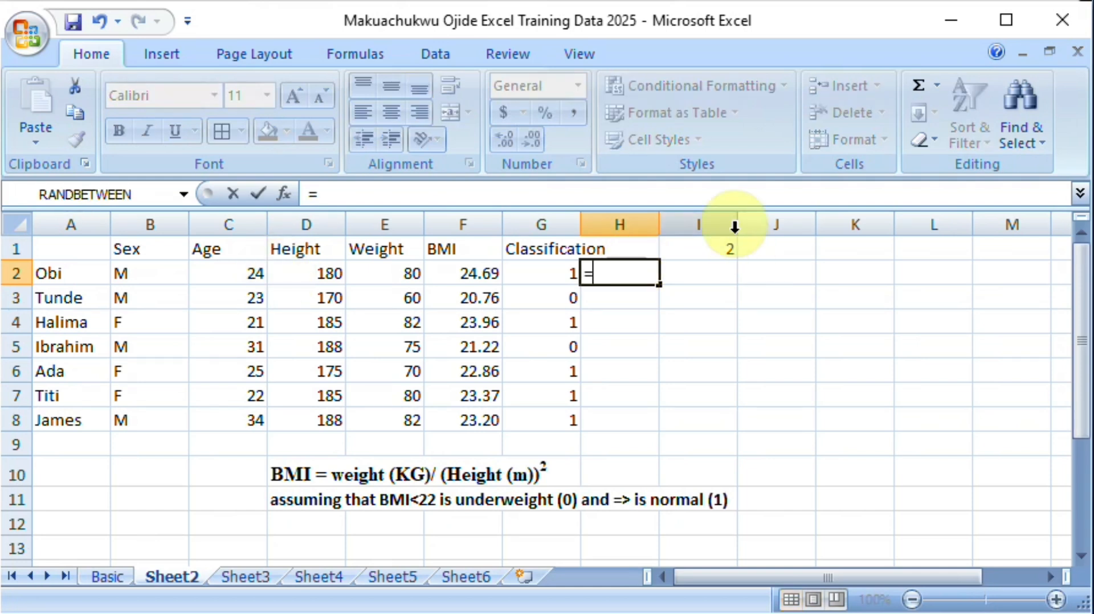
{"action": "left_click", "coordinate": [227, 274]}
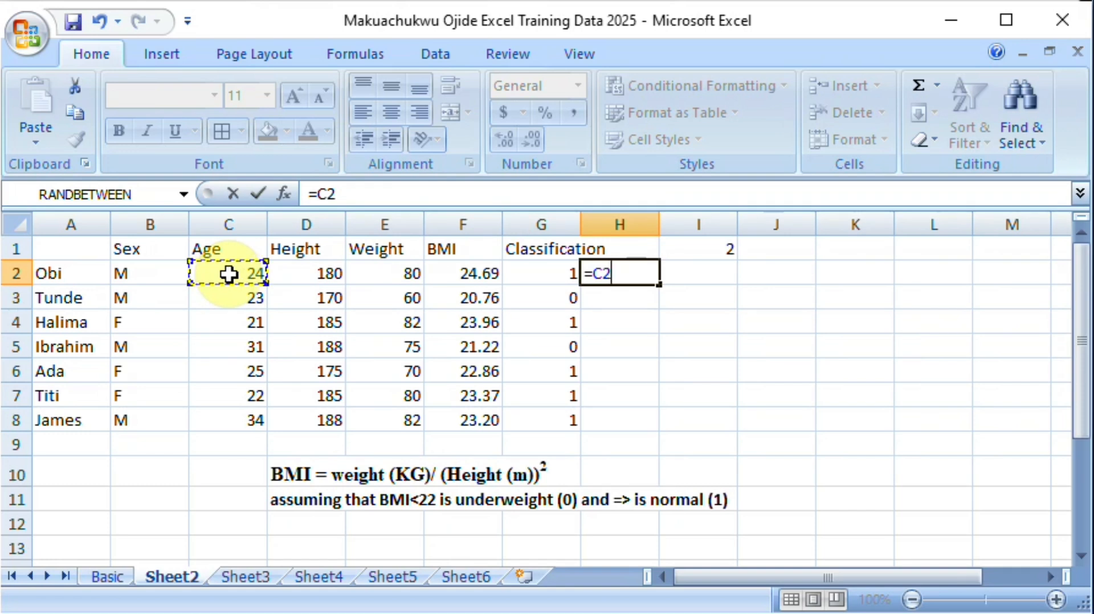
{"action": "type", "text": "*"}
{"action": "left_click", "coordinate": [732, 253]}
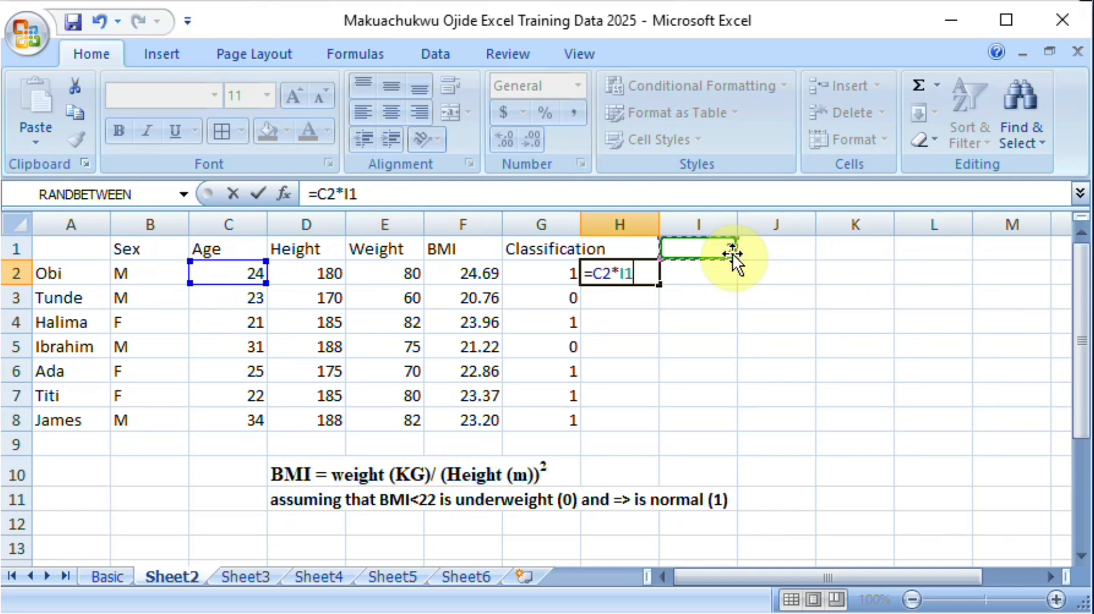
{"action": "key", "text": "Return"}
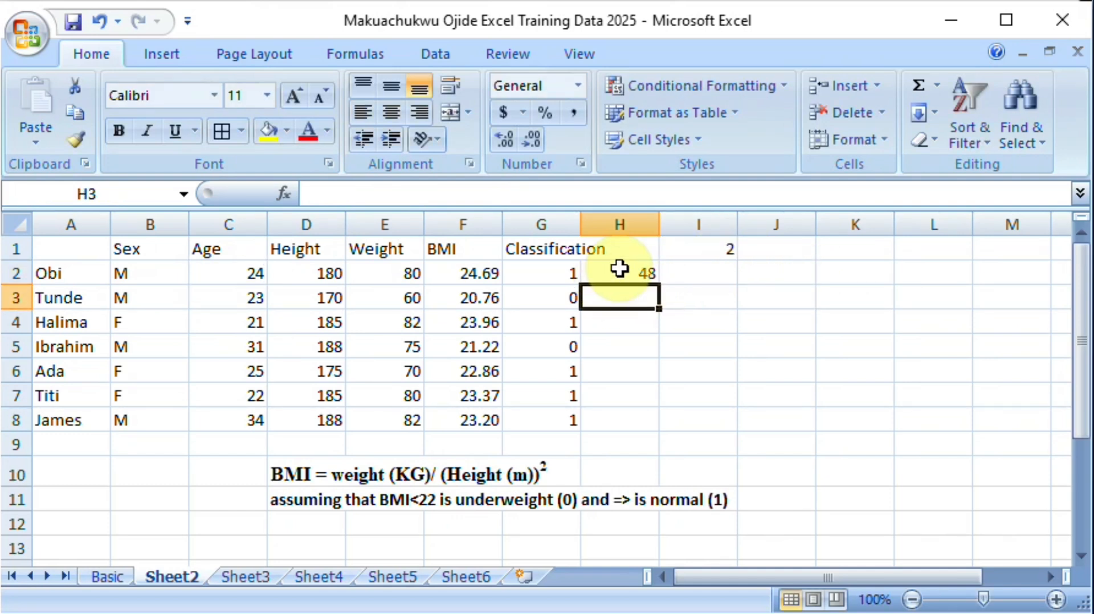
{"action": "left_click", "coordinate": [621, 270]}
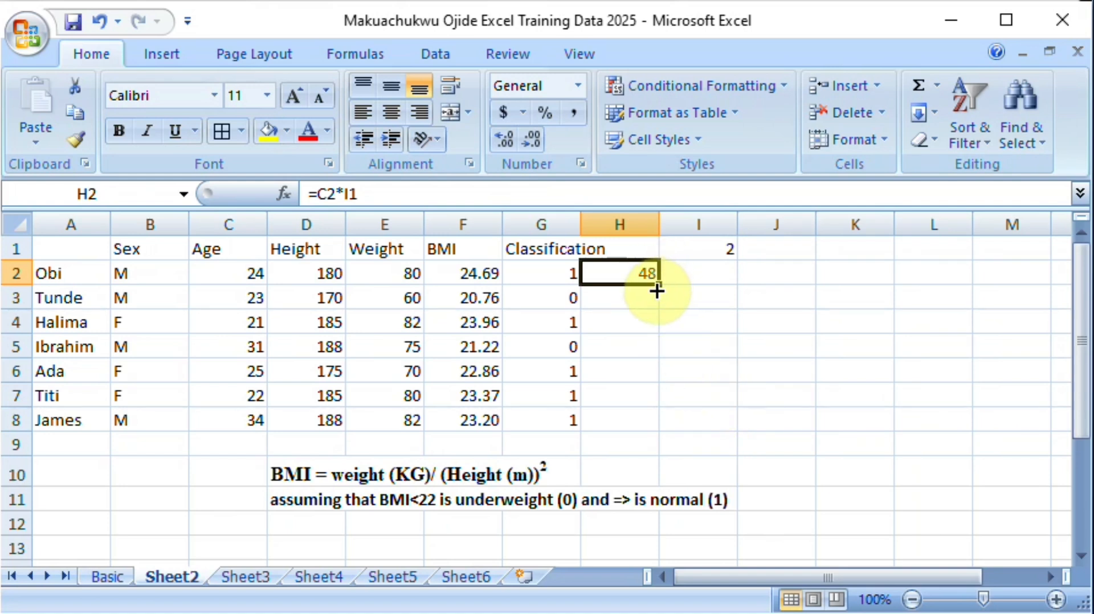
{"action": "left_click_drag", "start_coordinate": [657, 290], "coordinate": [655, 425]}
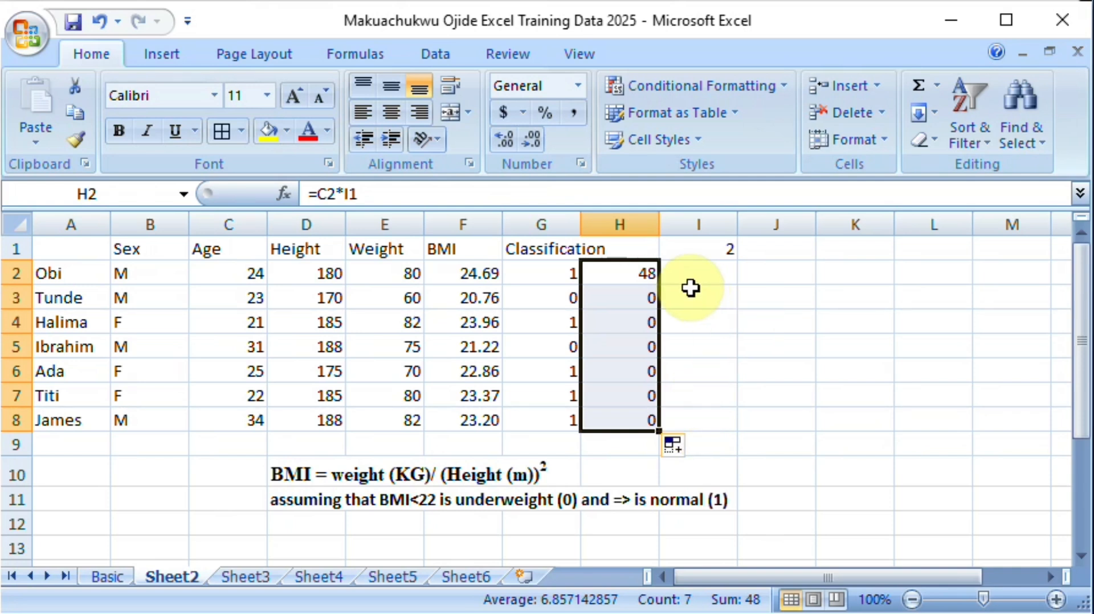
Step: Make the I1 reference in H2 absolute so the formula reads =C2*$I$1, and copy it down through H8
{"action": "double_click", "coordinate": [649, 277]}
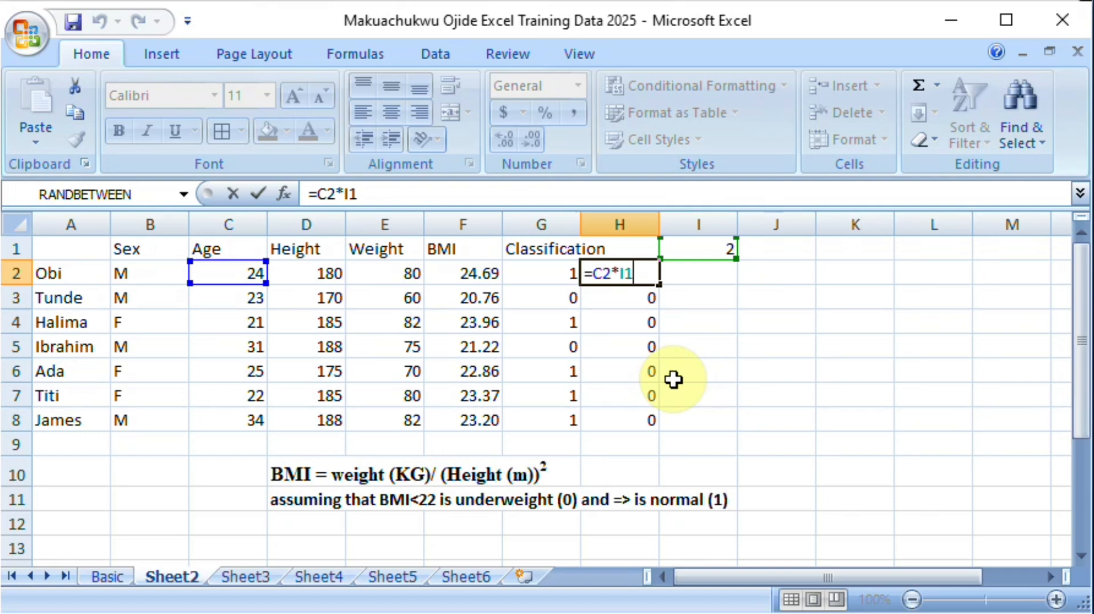
{"action": "left_click", "coordinate": [622, 274]}
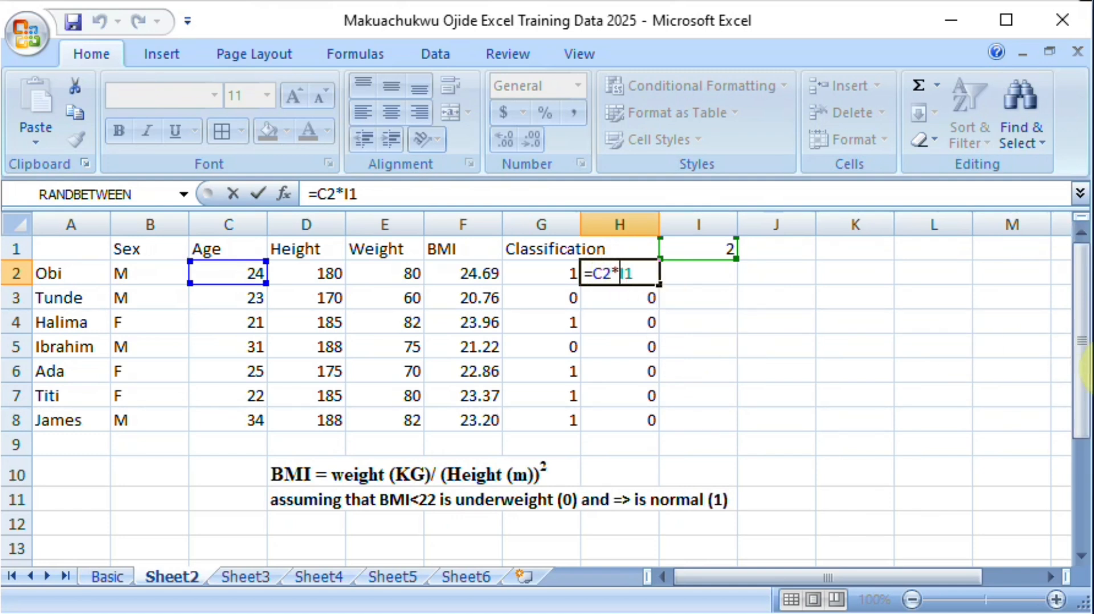
{"action": "type", "text": "$"}
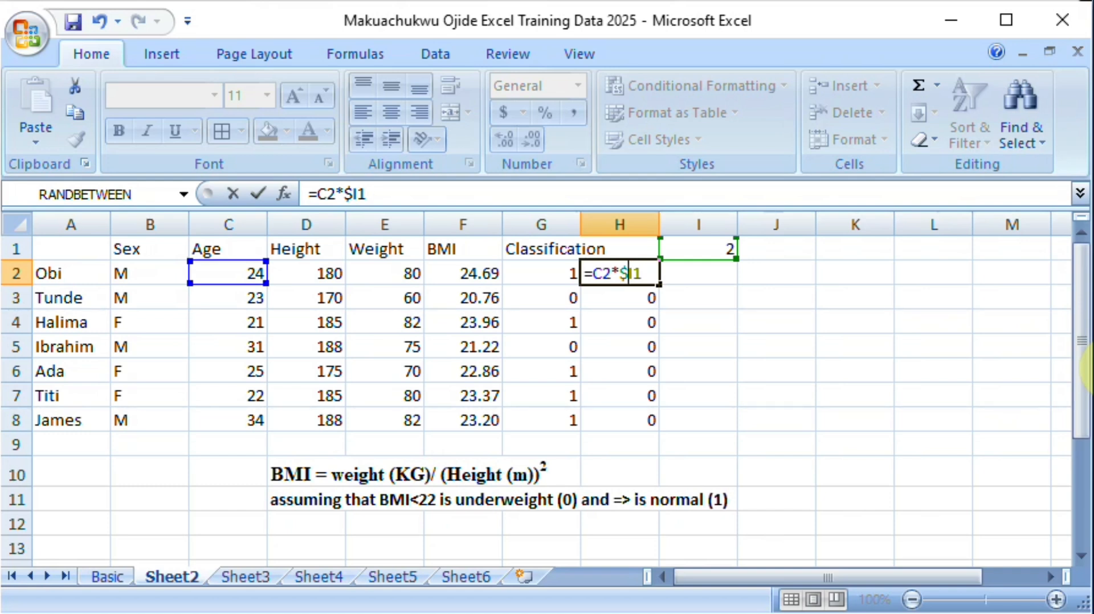
{"action": "key", "text": "Right"}
{"action": "type", "text": "$"}
{"action": "key", "text": "Return"}
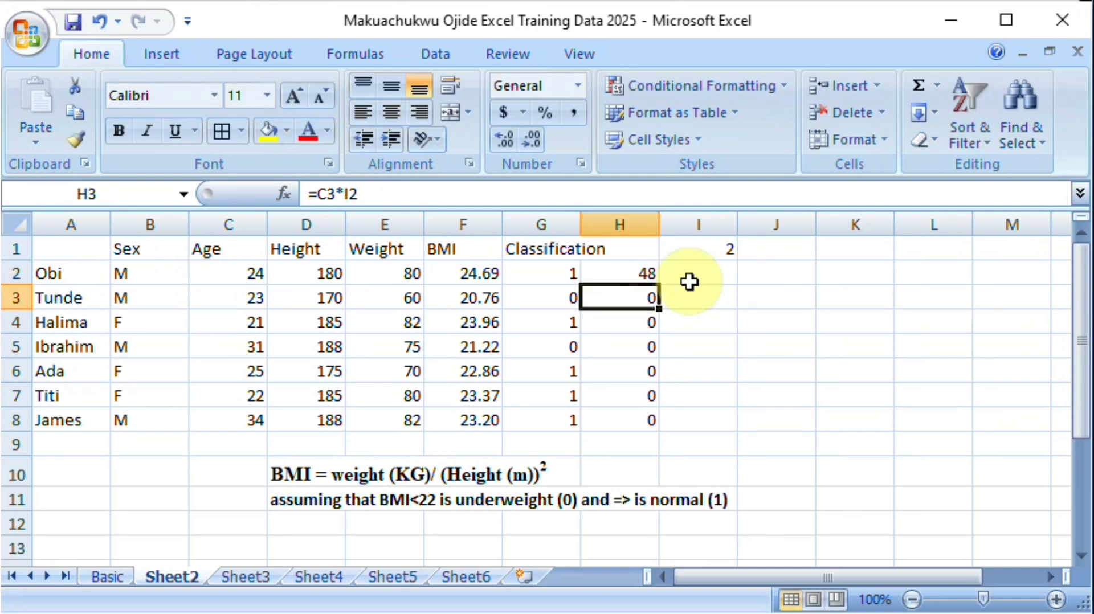
{"action": "left_click", "coordinate": [647, 277]}
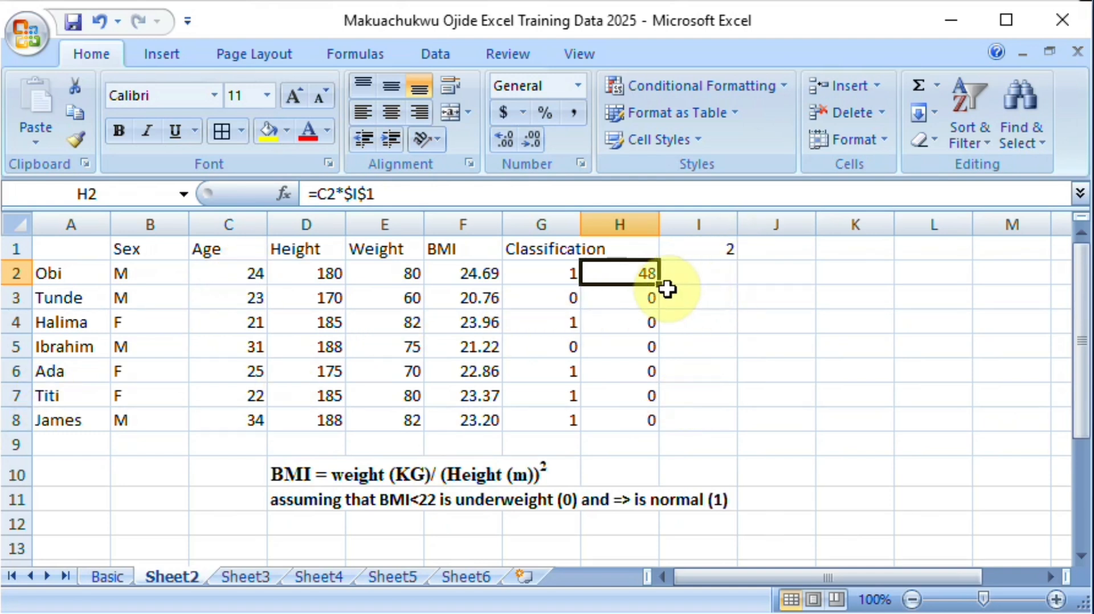
{"action": "left_click_drag", "start_coordinate": [658, 285], "coordinate": [664, 433]}
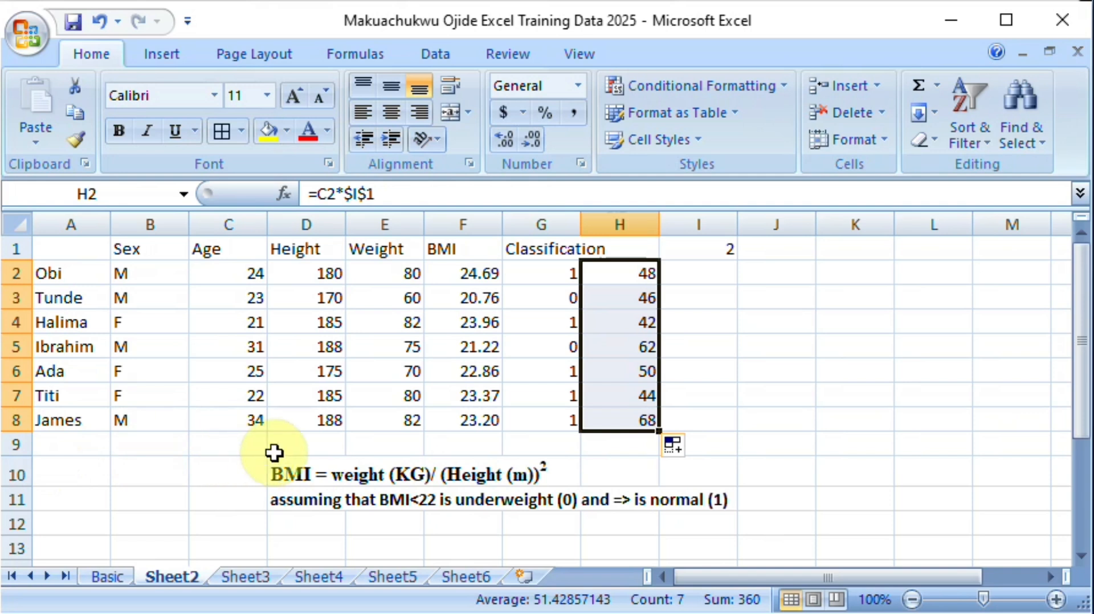
Step: Move the BMI formula and classification notes from D9:I12 to C16:H19, below the table
{"action": "left_click_drag", "start_coordinate": [273, 453], "coordinate": [681, 509]}
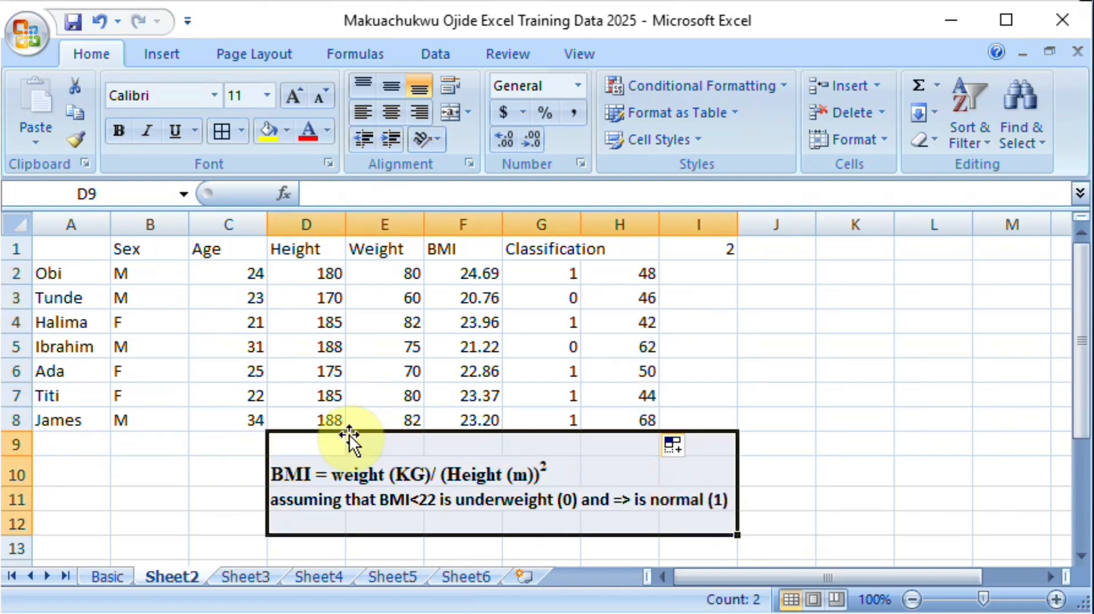
{"action": "left_click_drag", "start_coordinate": [357, 430], "coordinate": [330, 316]}
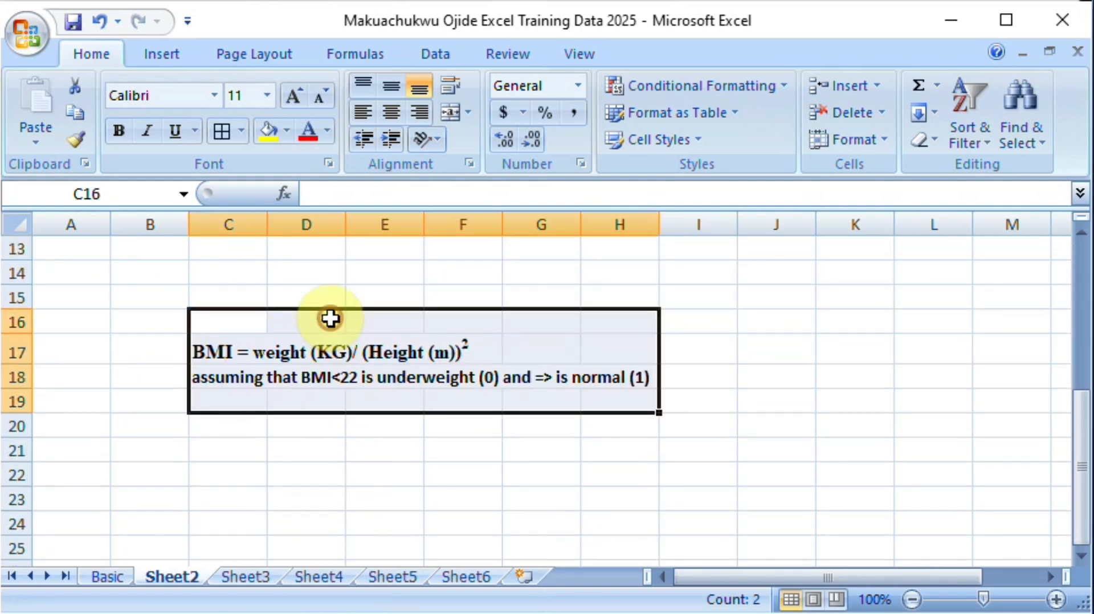
{"action": "left_click", "coordinate": [1082, 273]}
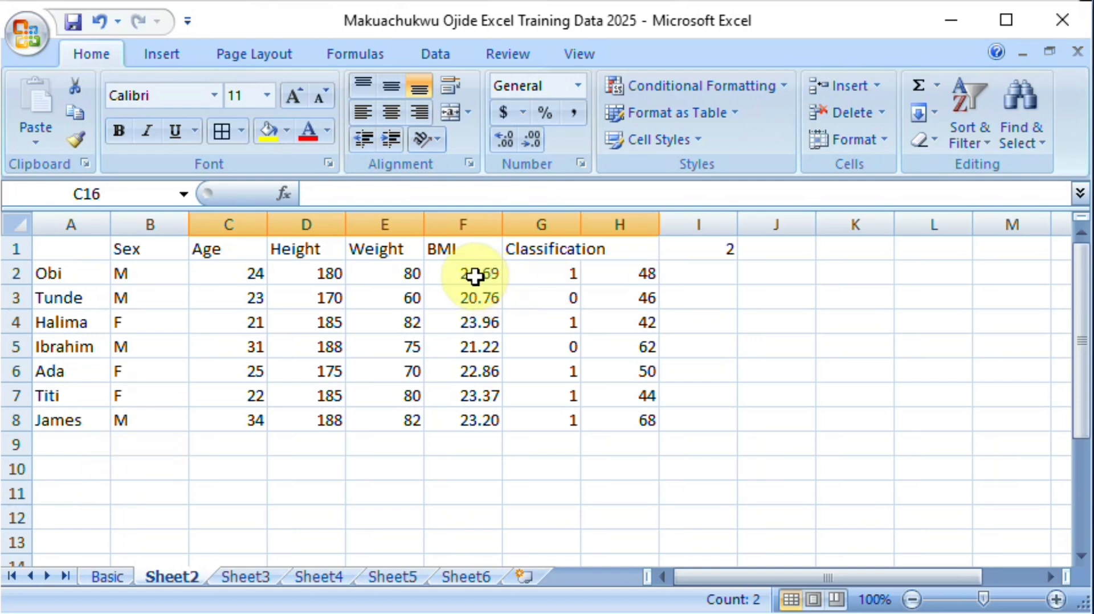
Step: Try to name the BMI values in F2:F8 "BMI range", with a space in the name
{"action": "left_click_drag", "start_coordinate": [474, 274], "coordinate": [475, 420]}
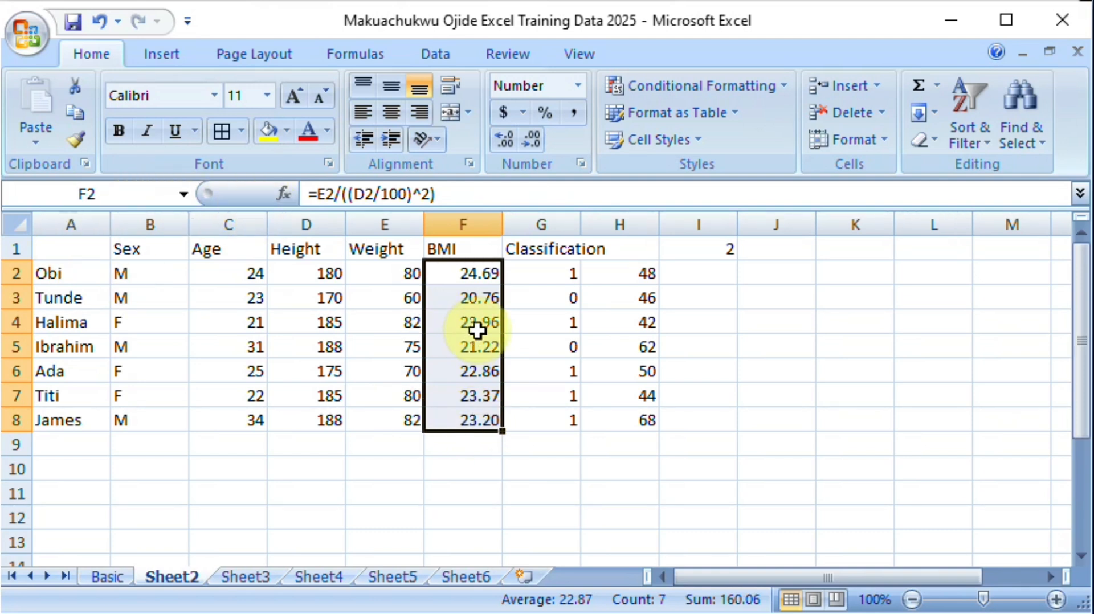
{"action": "left_click", "coordinate": [184, 195]}
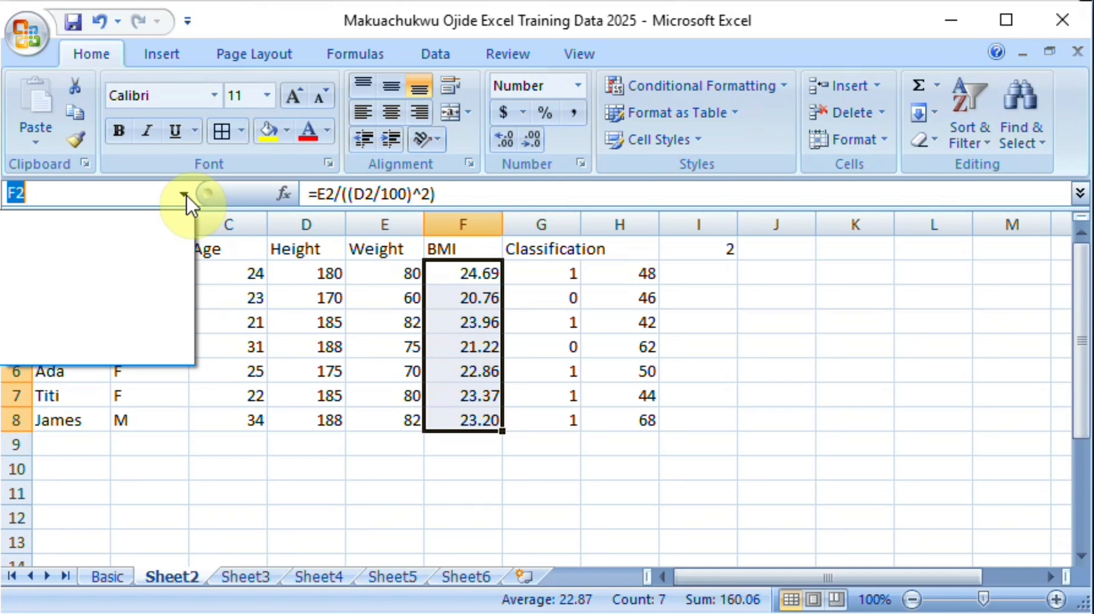
{"action": "type", "text": "BMI"}
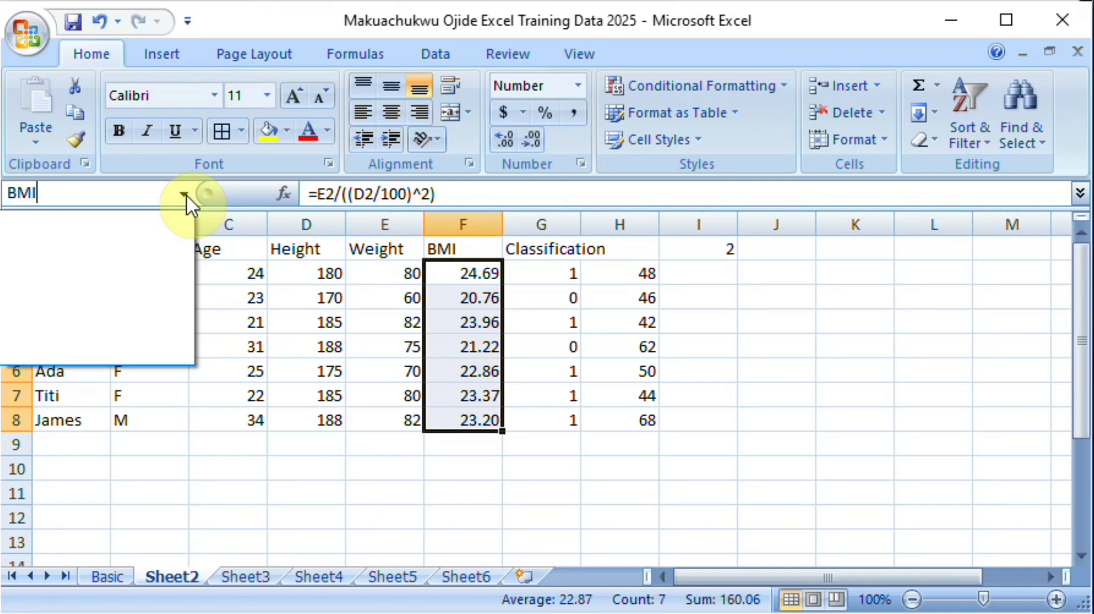
{"action": "type", "text": " ra"}
{"action": "type", "text": "e"}
{"action": "key", "text": "Return"}
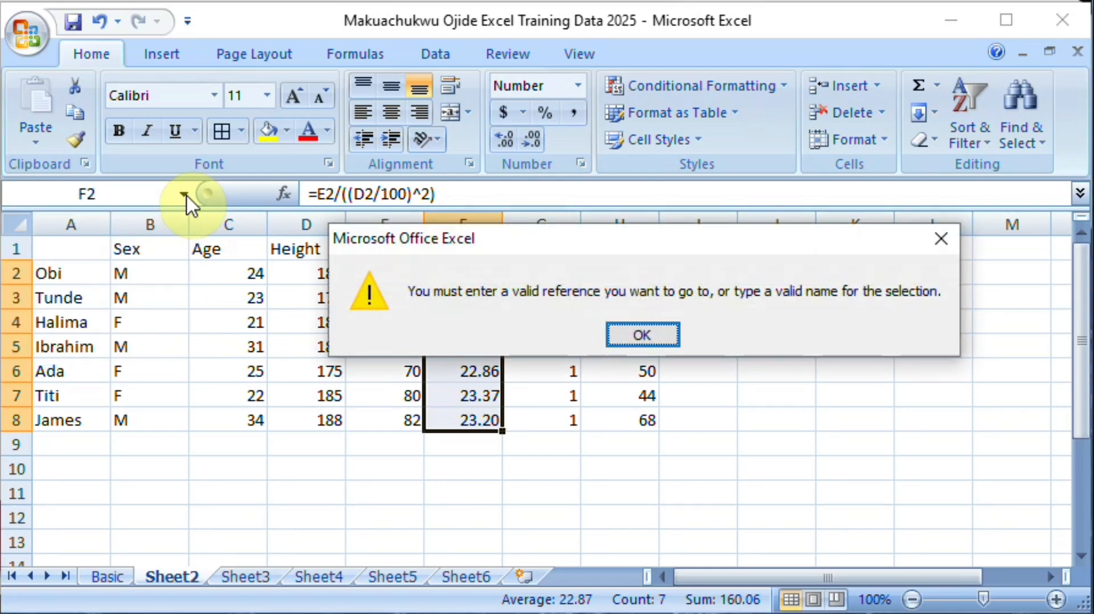
{"action": "left_click", "coordinate": [635, 336]}
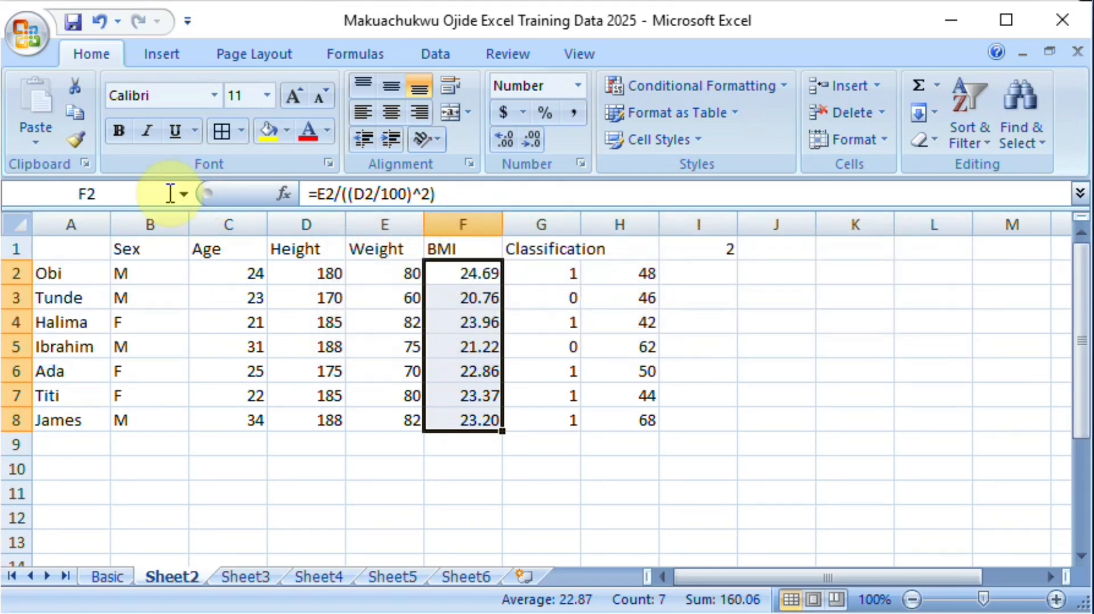
Step: Name the selected BMI values in F2:F8 BMIrange, without a space
{"action": "left_click", "coordinate": [102, 193]}
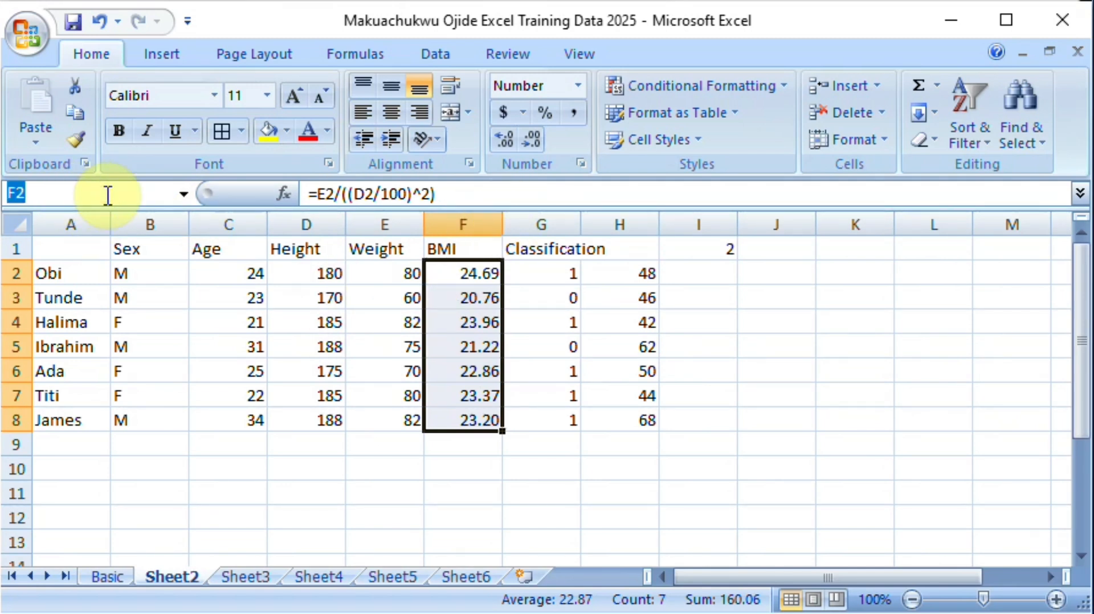
{"action": "type", "text": "M"}
{"action": "key", "text": "BackSpace"}
{"action": "type", "text": "BMIr"}
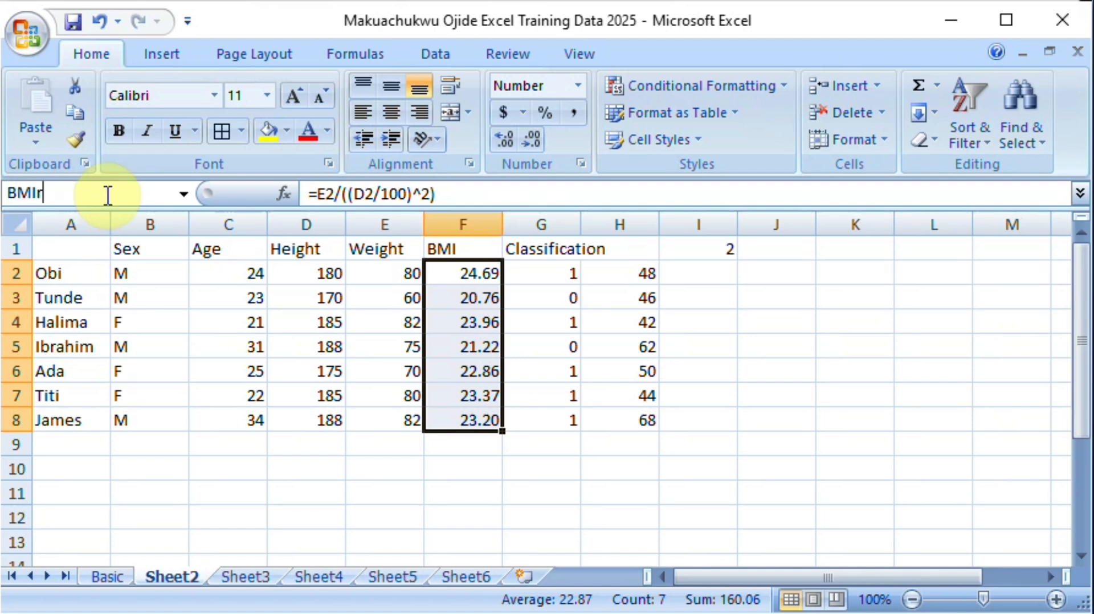
{"action": "type", "text": "ange"}
{"action": "key", "text": "Return"}
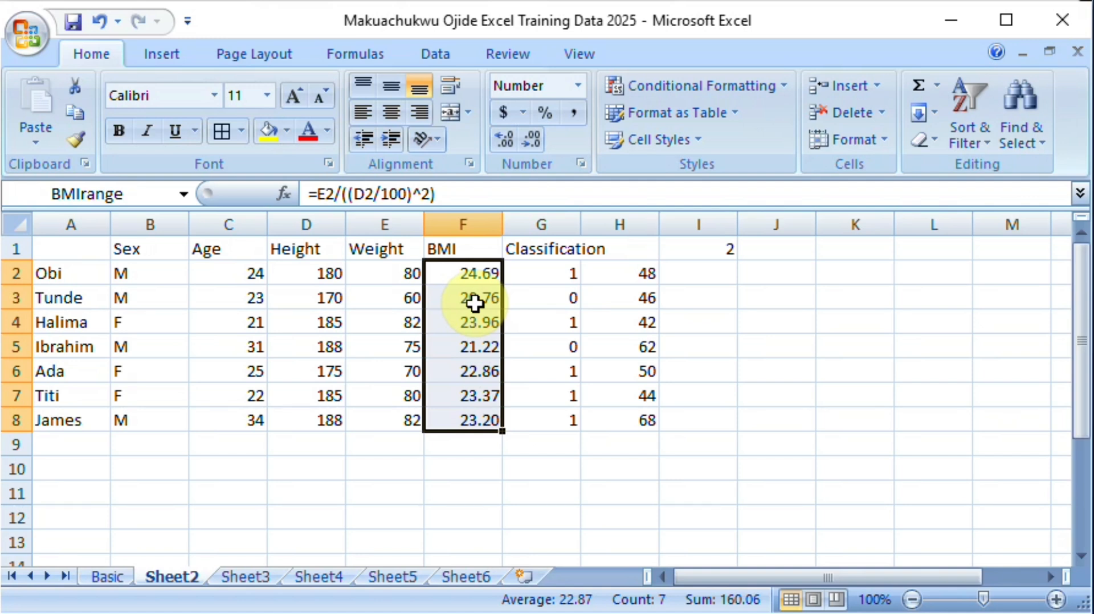
Step: Enter a formula in J2 that refers to the named range, =BMIrange
{"action": "left_click", "coordinate": [769, 277]}
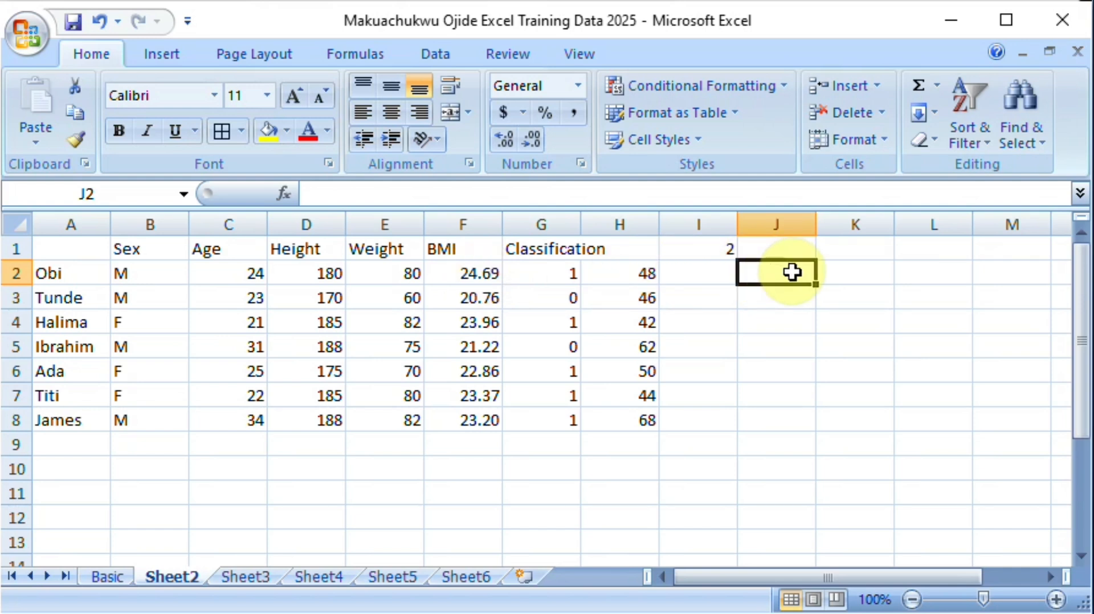
{"action": "type", "text": "="}
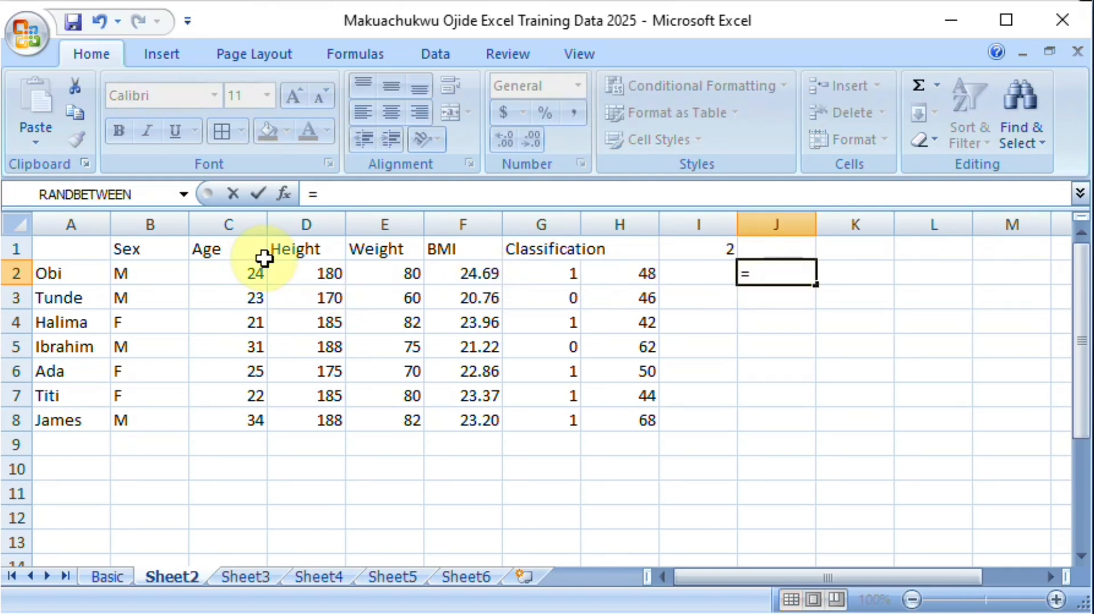
{"action": "left_click", "coordinate": [184, 196]}
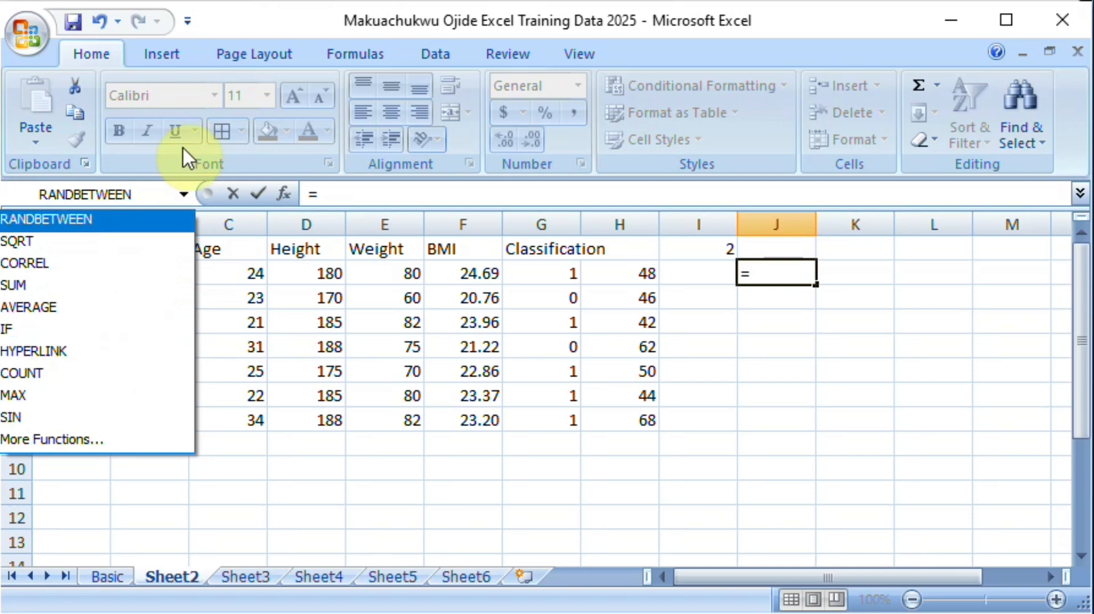
{"action": "left_click", "coordinate": [764, 272]}
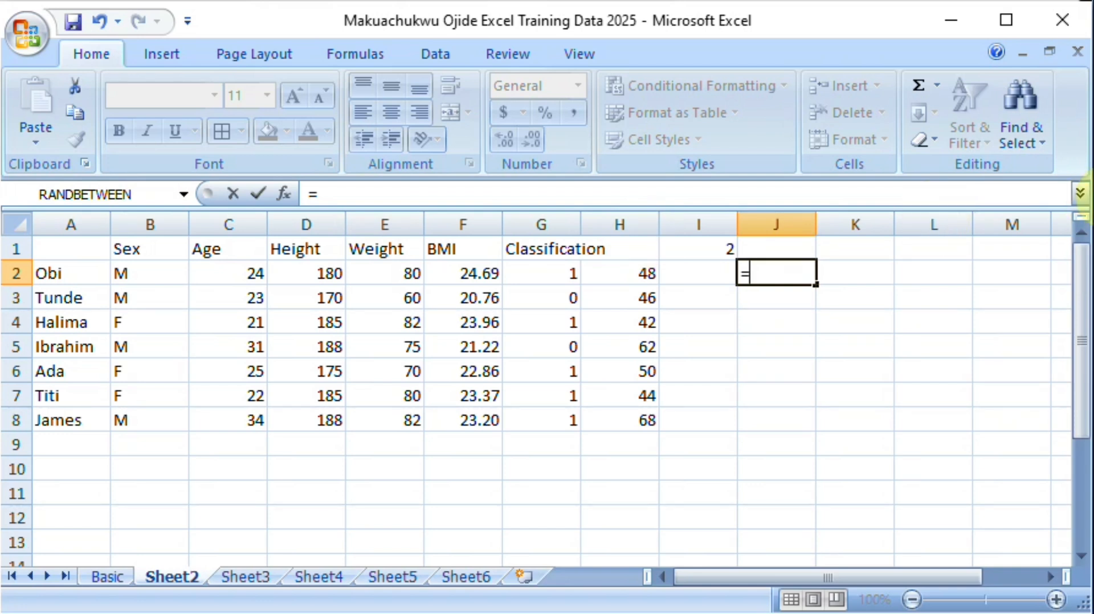
{"action": "type", "text": "b"}
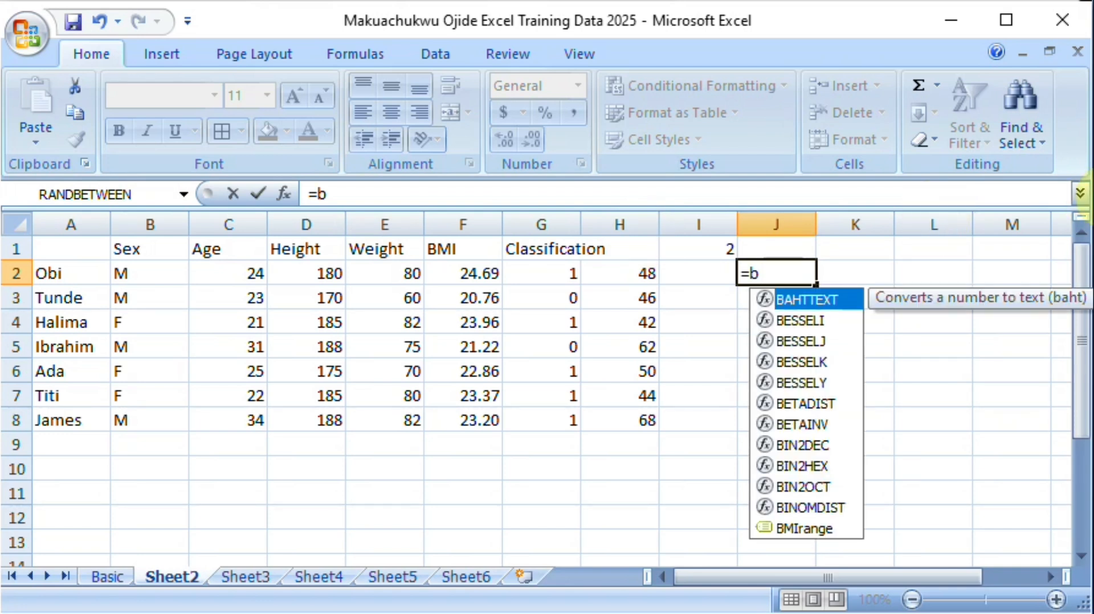
{"action": "type", "text": "m"}
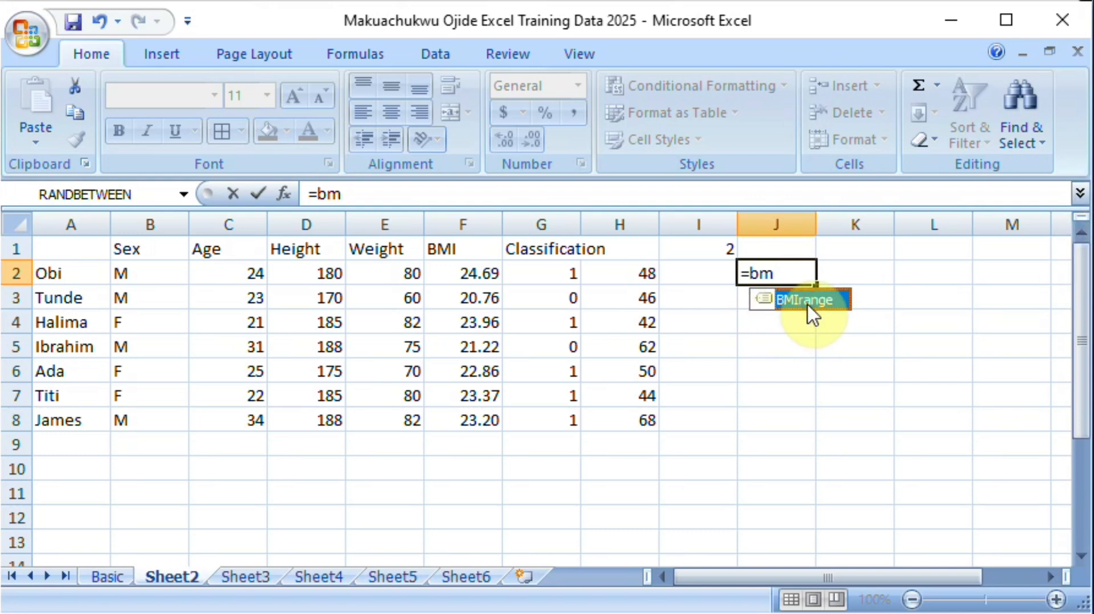
{"action": "double_click", "coordinate": [808, 301]}
{"action": "key", "text": "Return"}
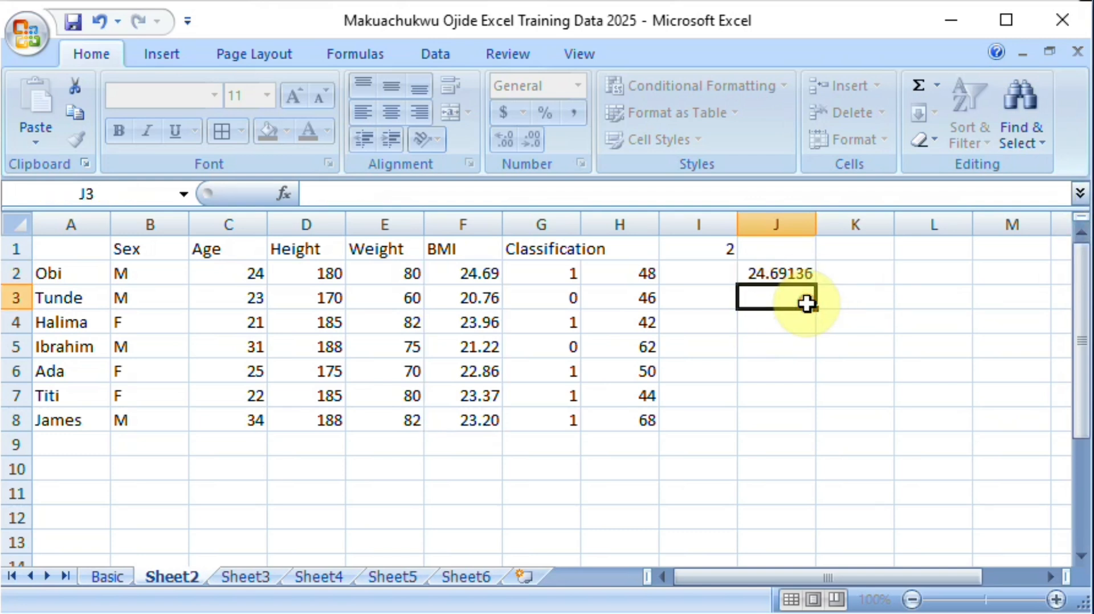
Step: Extend the formula in J2 to multiply the named range by the value in I1, =BMIrange*I1
{"action": "double_click", "coordinate": [790, 274]}
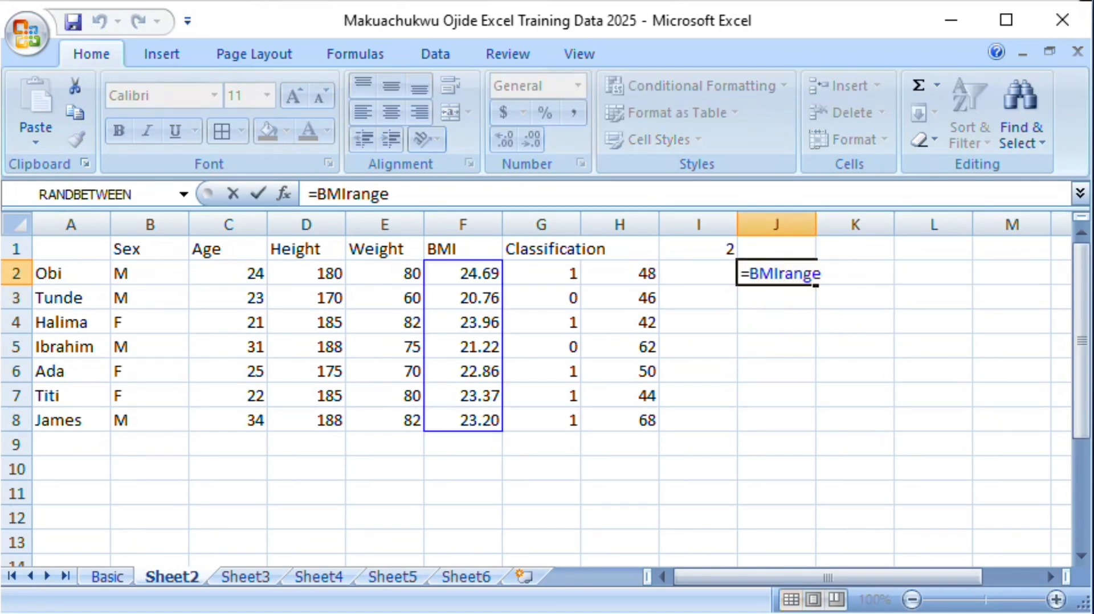
{"action": "key", "text": "Right"}
{"action": "key", "text": "Right"}
{"action": "key", "text": "Right"}
{"action": "key", "text": "Right"}
{"action": "type", "text": "*"}
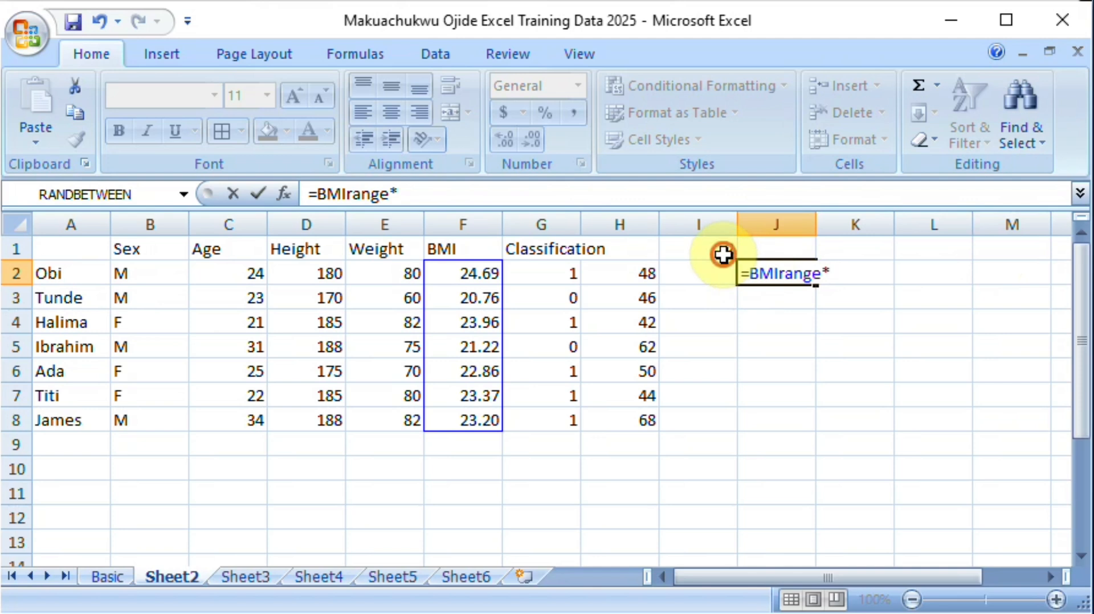
{"action": "left_click", "coordinate": [723, 254]}
{"action": "key", "text": "Return"}
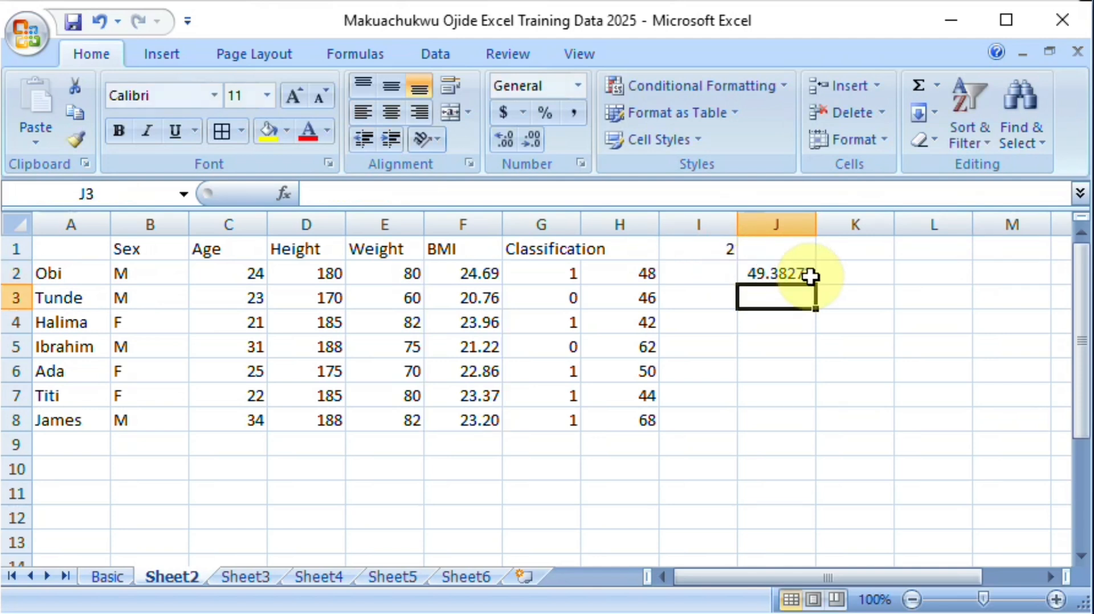
Step: Make the I1 reference in J2 absolute, =BMIrange*$I$1, and fill the formula down to J8
{"action": "double_click", "coordinate": [799, 274]}
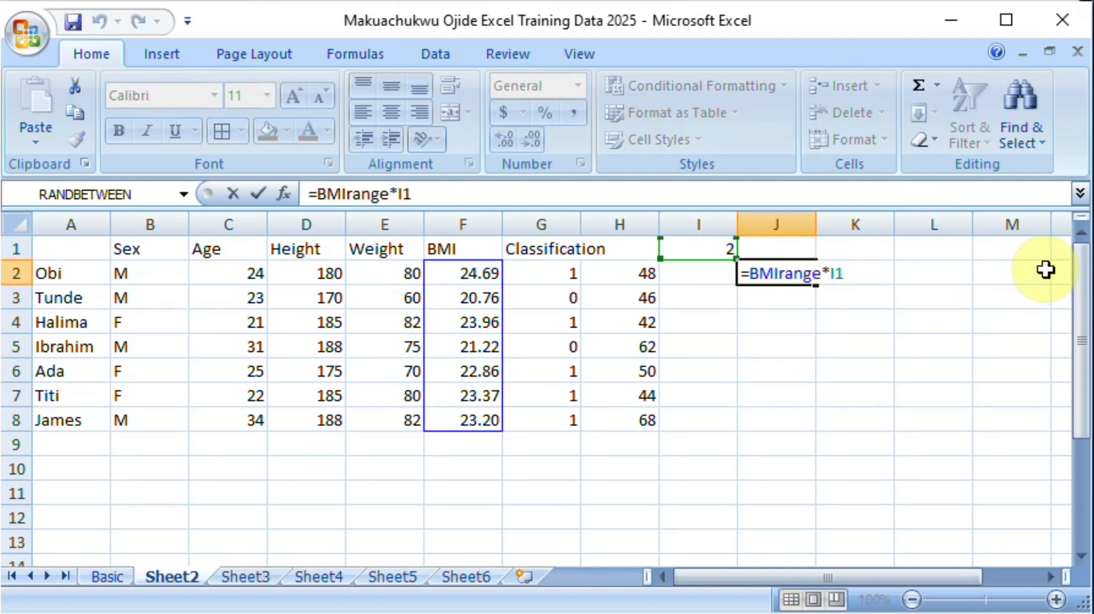
{"action": "key", "text": "Right"}
{"action": "key", "text": "Right"}
{"action": "key", "text": "Right"}
{"action": "type", "text": "$"}
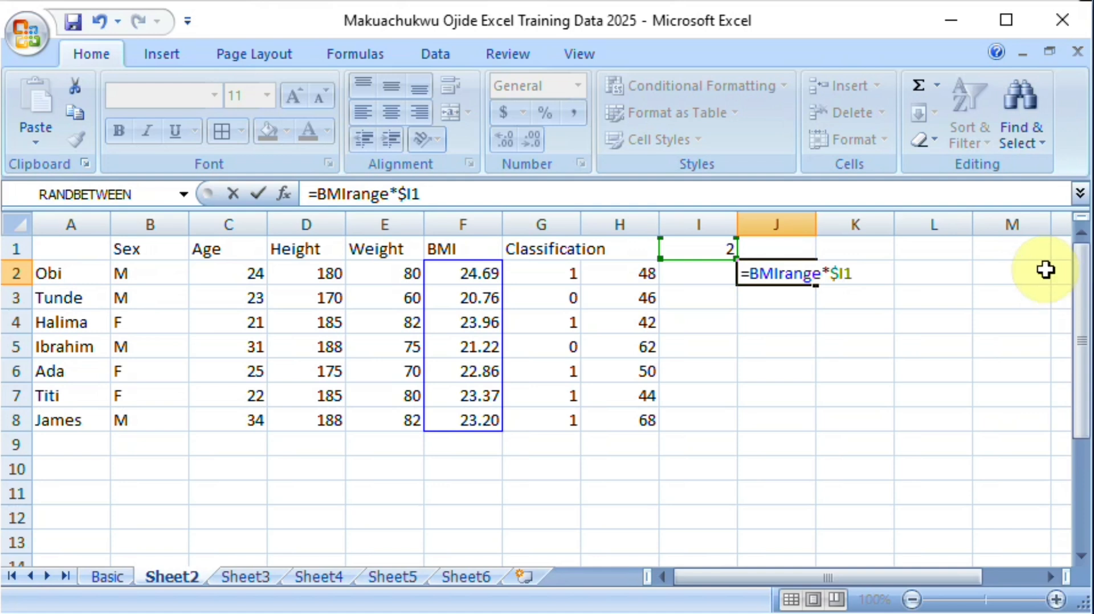
{"action": "type", "text": "$"}
{"action": "key", "text": "Return"}
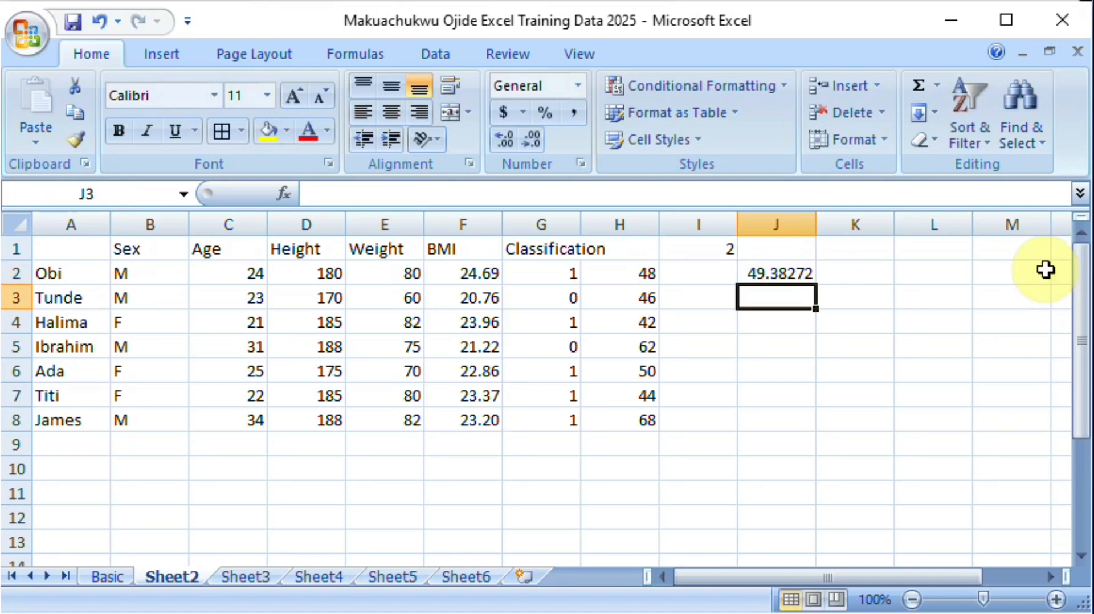
{"action": "left_click", "coordinate": [796, 277]}
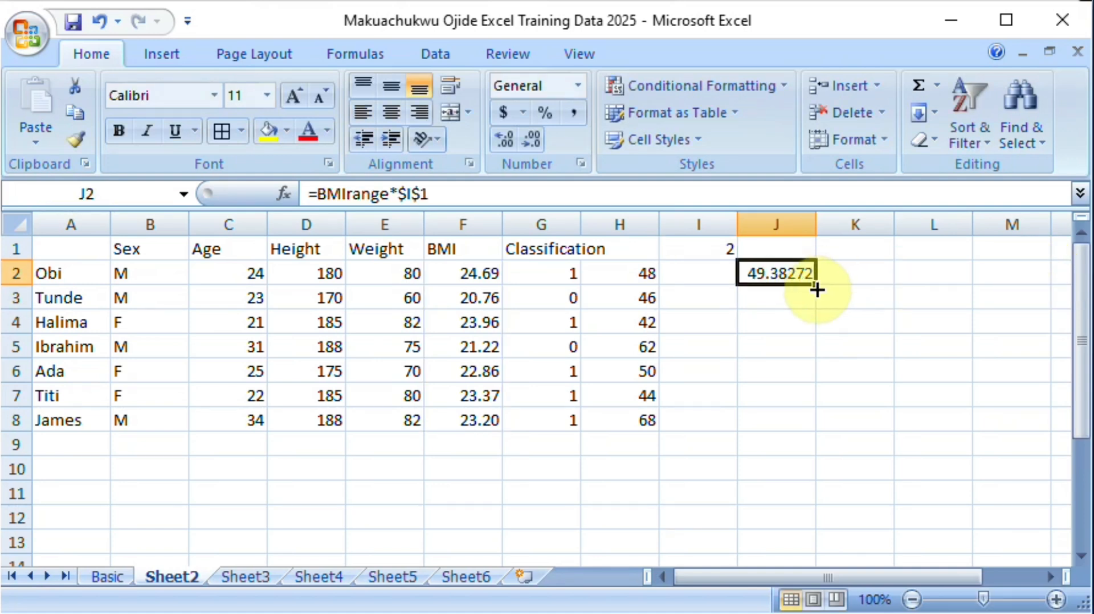
{"action": "left_click_drag", "start_coordinate": [814, 287], "coordinate": [830, 440]}
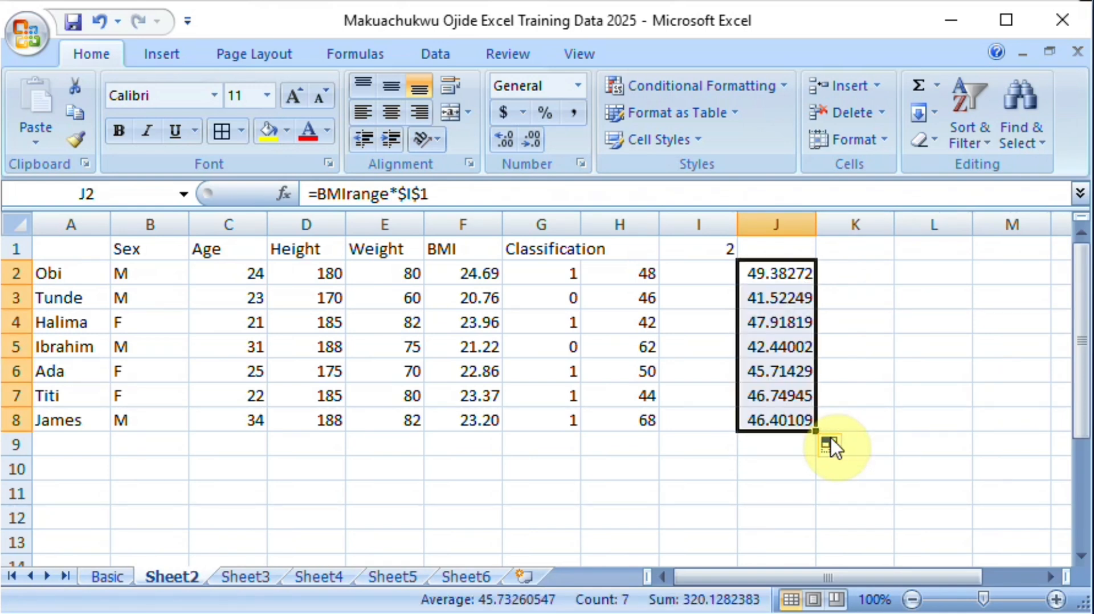
Step: Undo the fill and the BMIrange formula entries in column J until J2 is empty
{"action": "key", "text": "ctrl+z"}
{"action": "key", "text": "ctrl+z"}
{"action": "key", "text": "ctrl+z"}
{"action": "key", "text": "ctrl+z"}
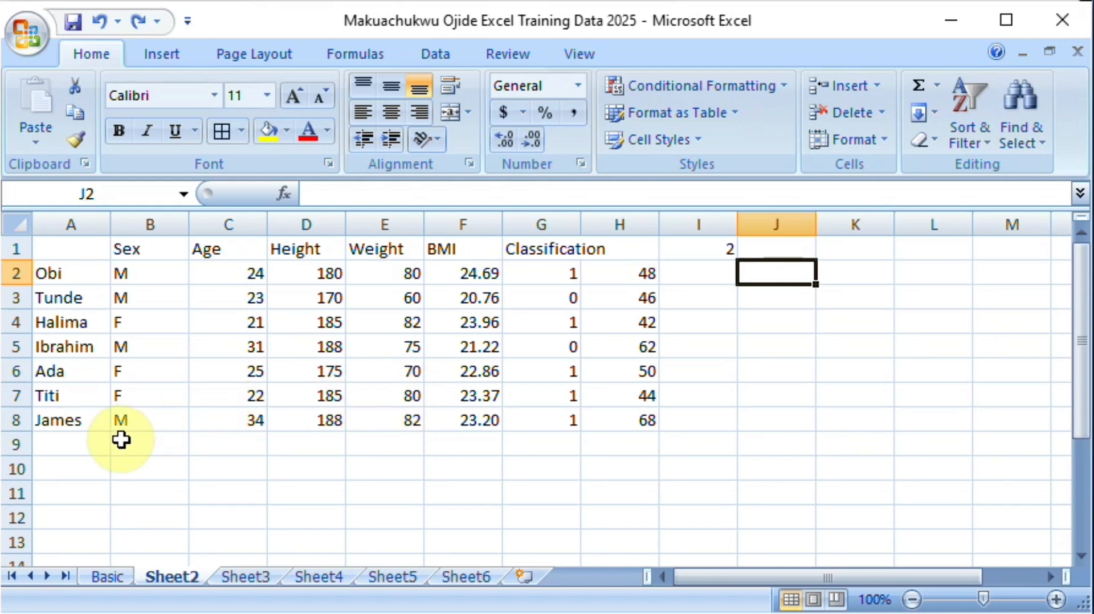
Step: Add the row labels "sum" in B9 and "Average" in B10, directly below the Sex column
{"action": "left_click", "coordinate": [163, 443]}
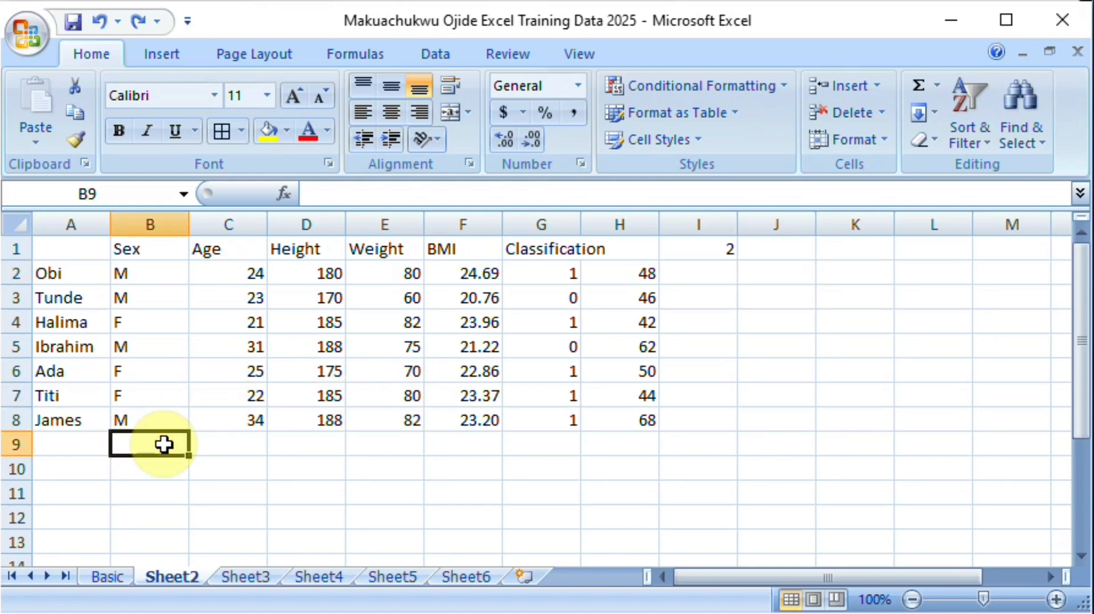
{"action": "type", "text": "sum"}
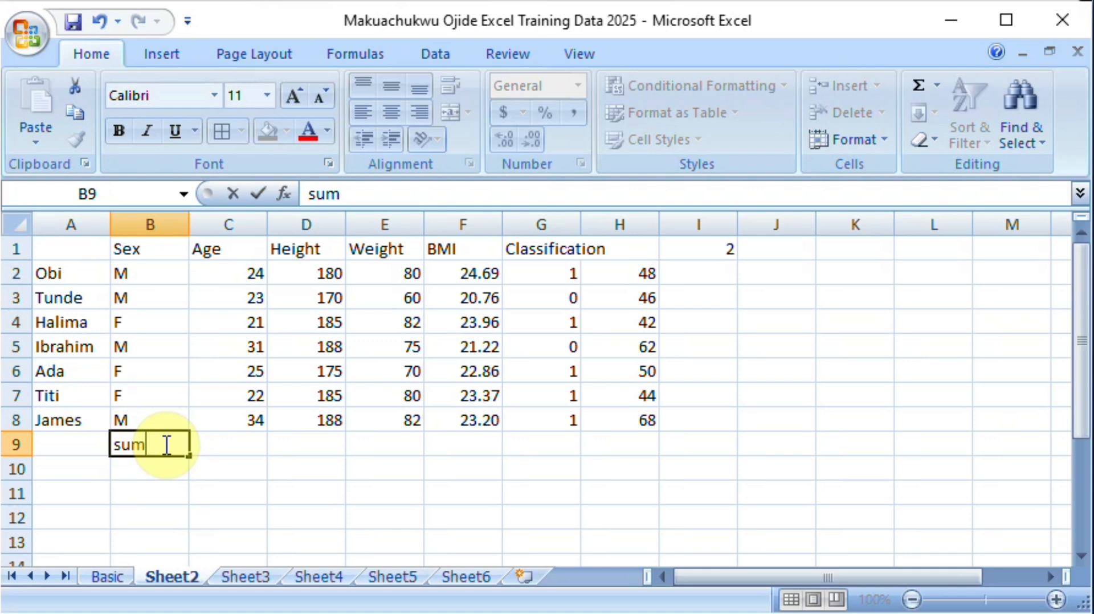
{"action": "key", "text": "Return"}
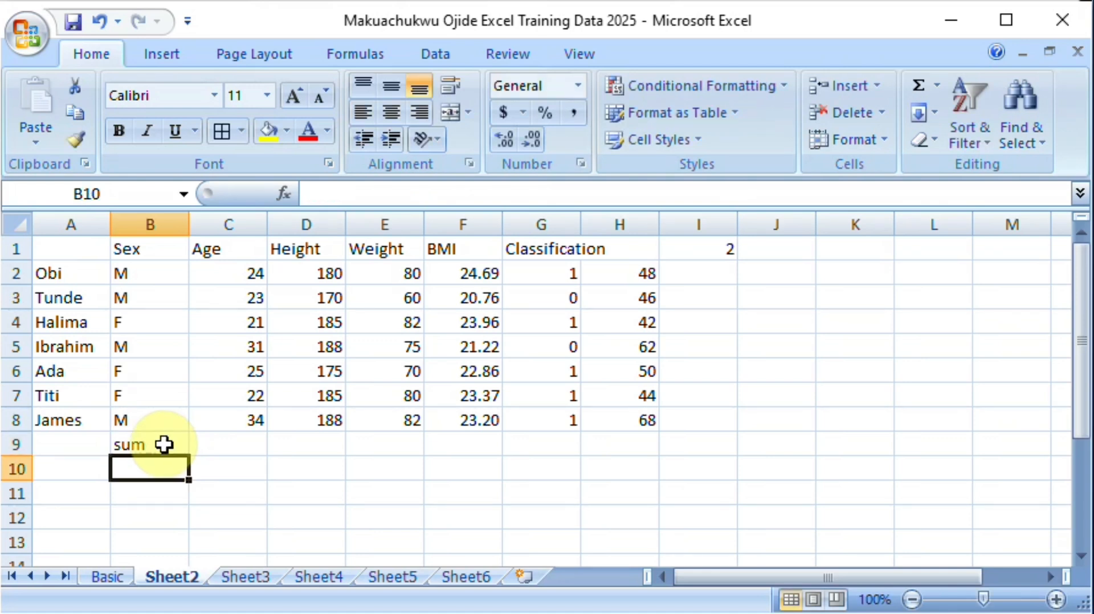
{"action": "type", "text": "Average"}
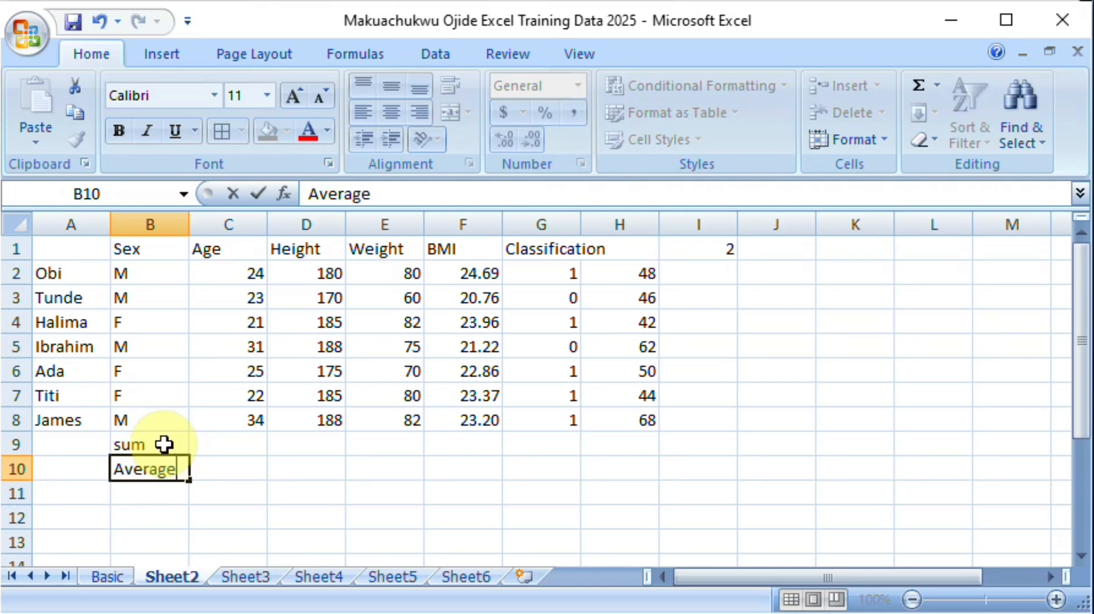
{"action": "key", "text": "Return"}
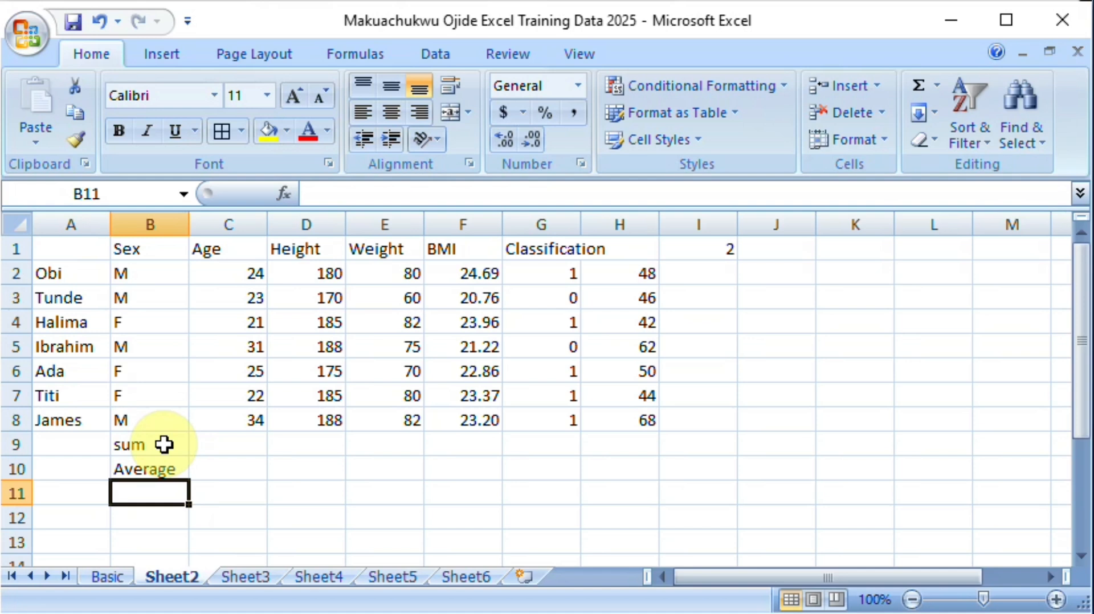
Step: Label cell B11 "Highest", correcting the spelling of the entry
{"action": "type", "text": "Hi"}
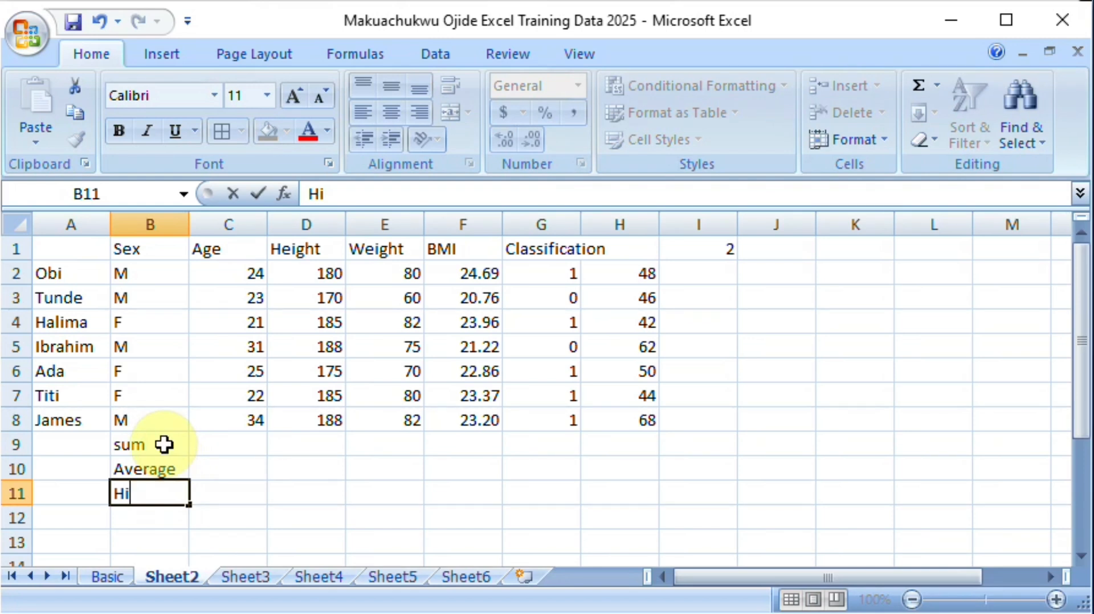
{"action": "type", "text": "ghtest"}
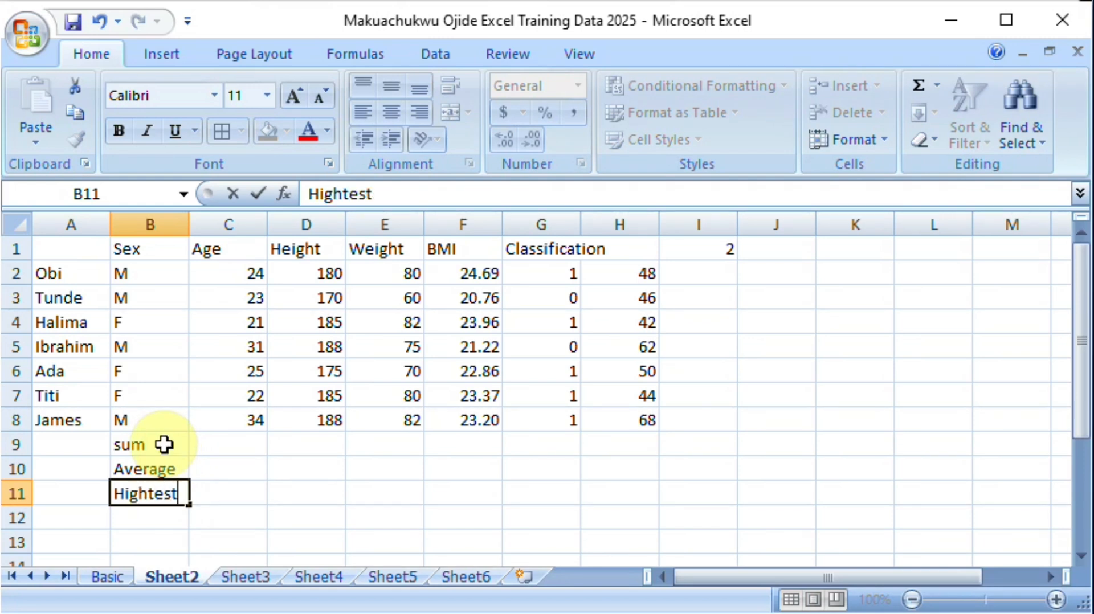
{"action": "key", "text": "Return"}
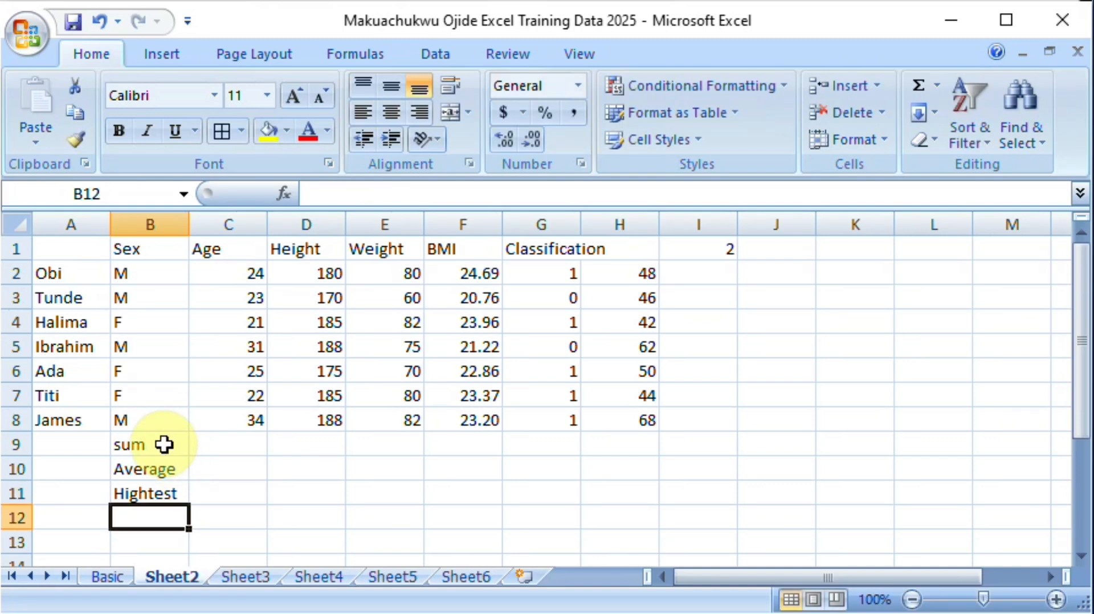
{"action": "double_click", "coordinate": [162, 496]}
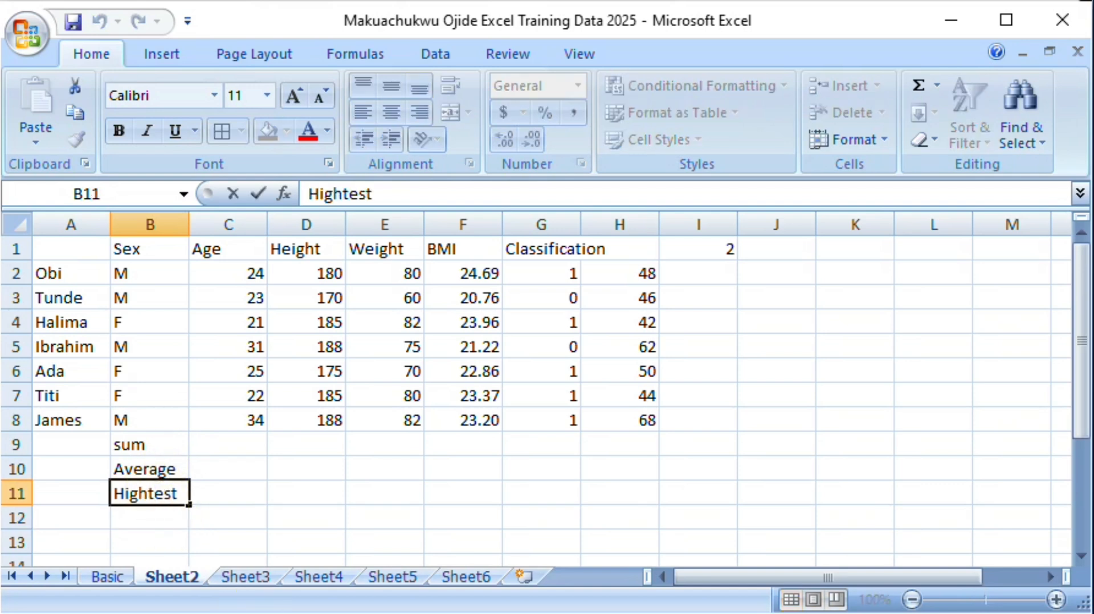
{"action": "key", "text": "BackSpace"}
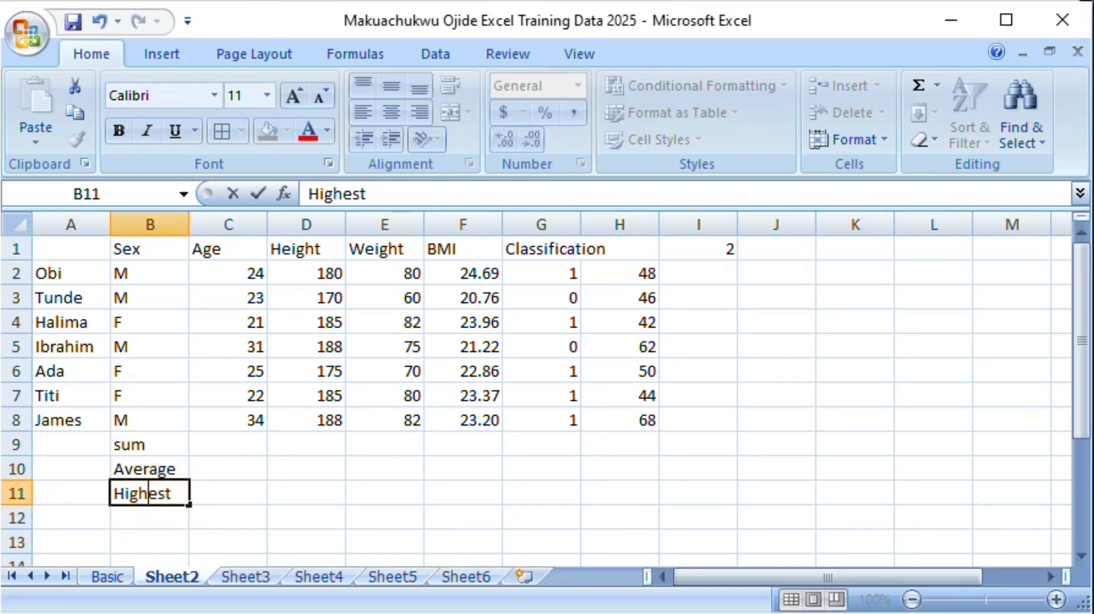
{"action": "key", "text": "Return"}
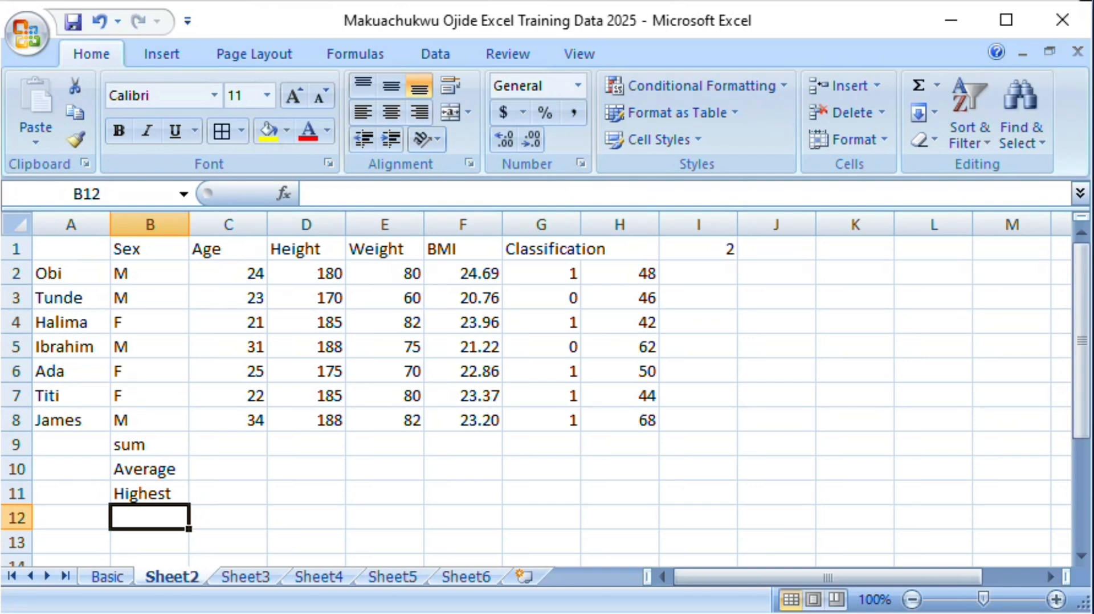
Step: Enter the row labels "Lowest", "Median" and "Mode" in cells B12, B13 and B14
{"action": "type", "text": "Lowest"}
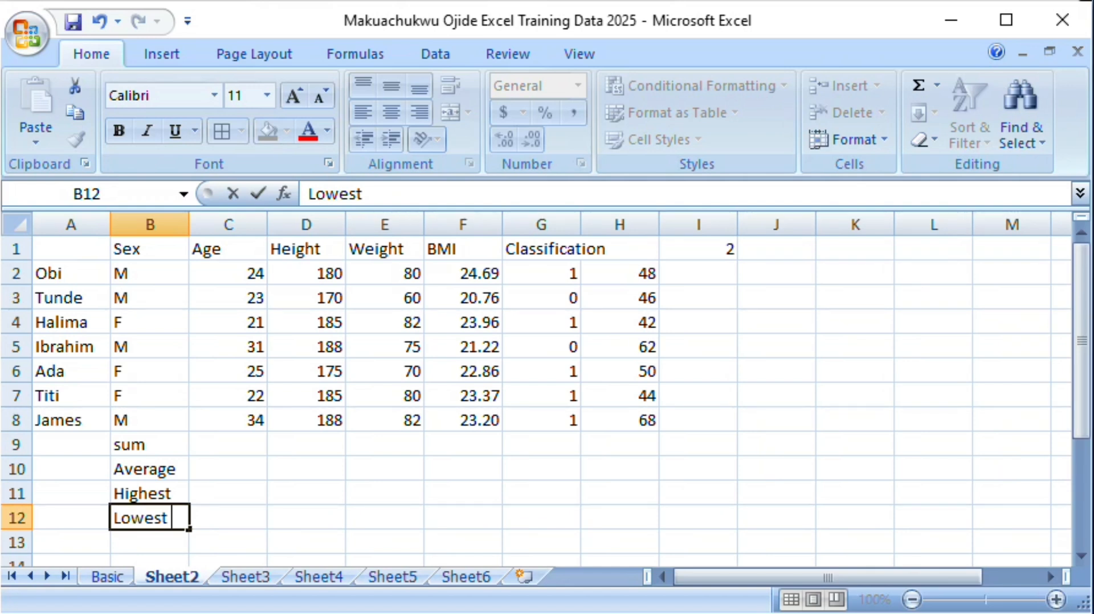
{"action": "key", "text": "Return"}
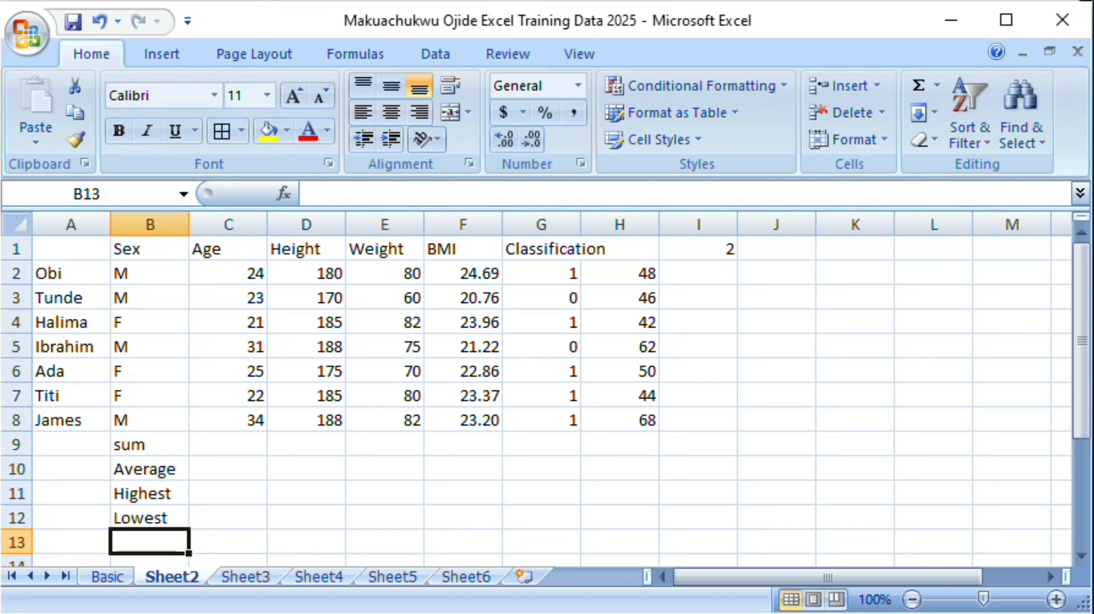
{"action": "type", "text": "Me"}
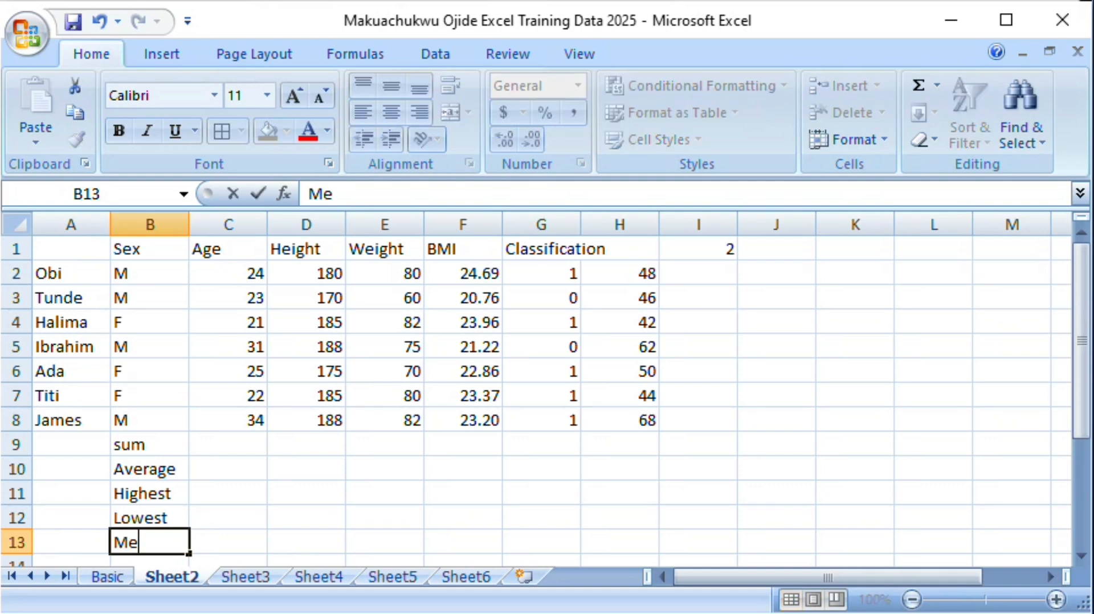
{"action": "type", "text": "dian"}
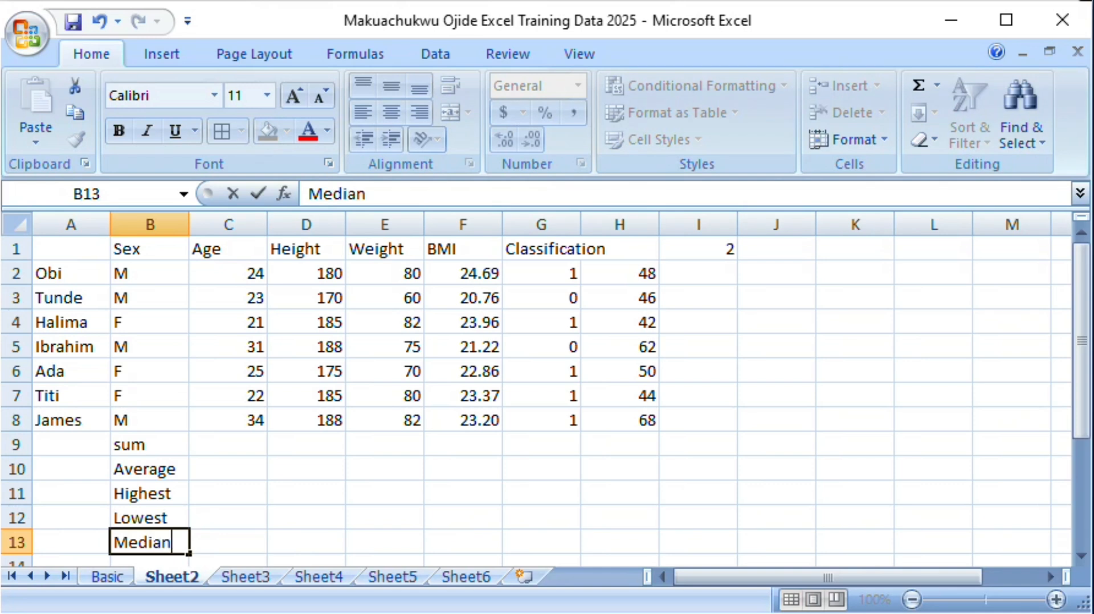
{"action": "key", "text": "Return"}
{"action": "type", "text": "Mode"}
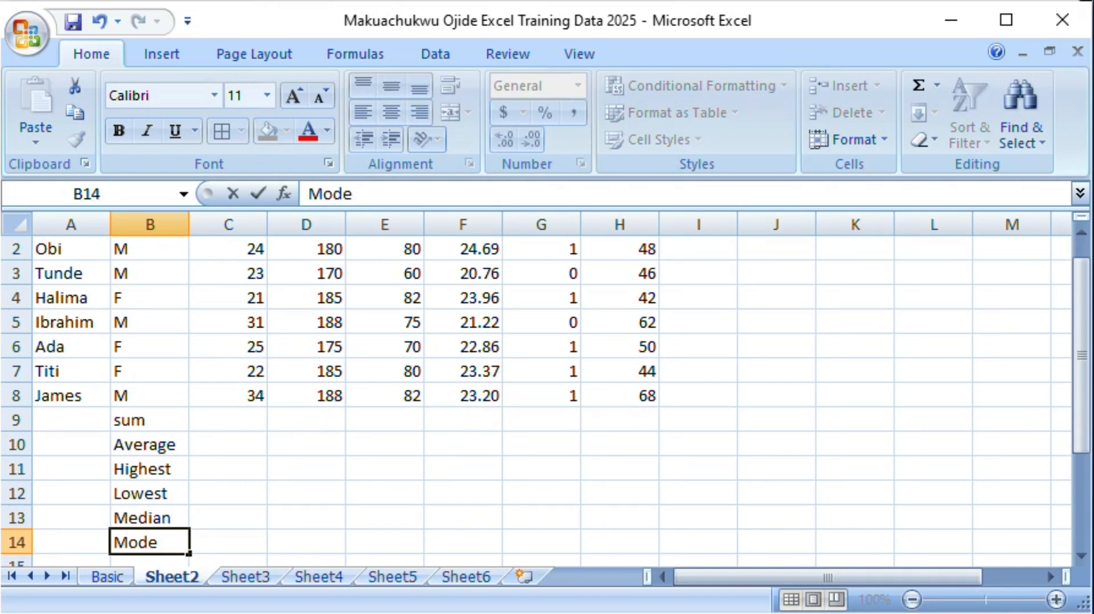
{"action": "key", "text": "Return"}
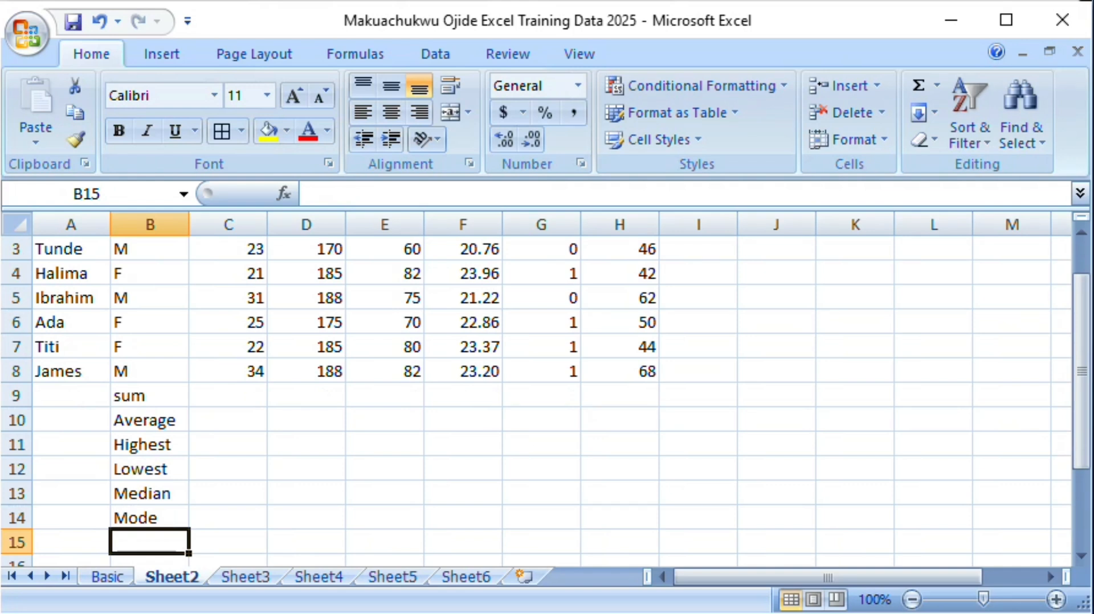
Step: Enter the row labels "Var" in B15 and "Stdev" in B16 to complete the statistics list
{"action": "type", "text": "Var"}
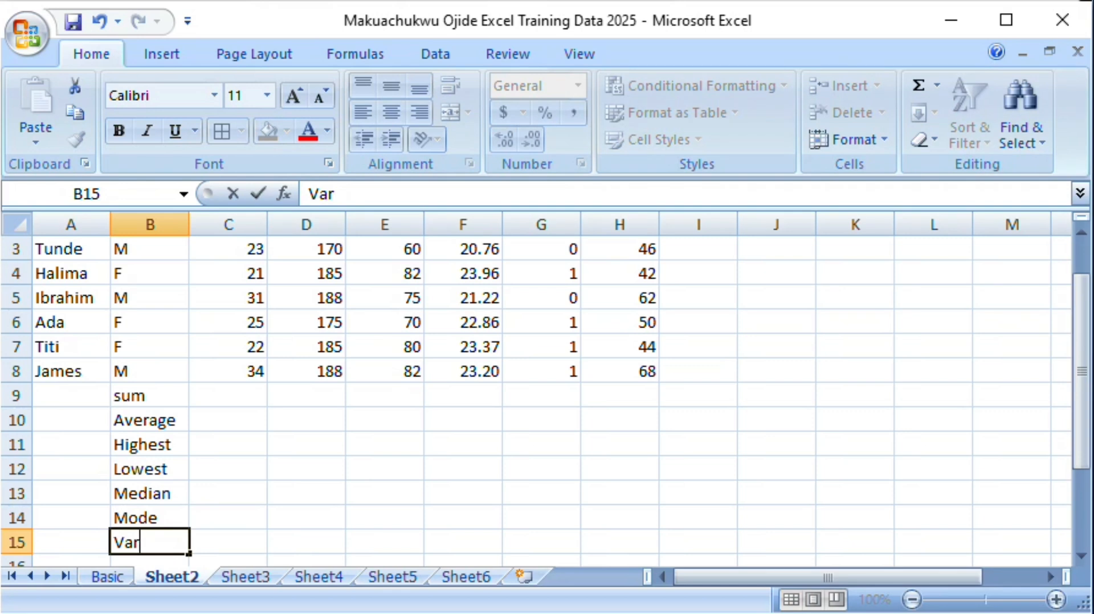
{"action": "key", "text": "Return"}
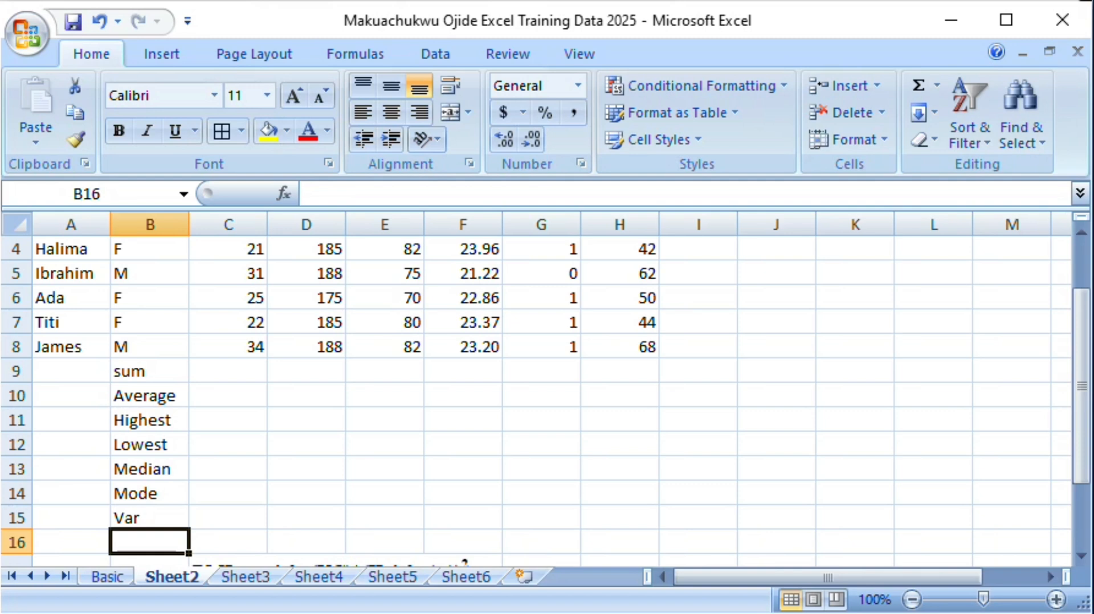
{"action": "type", "text": "Std"}
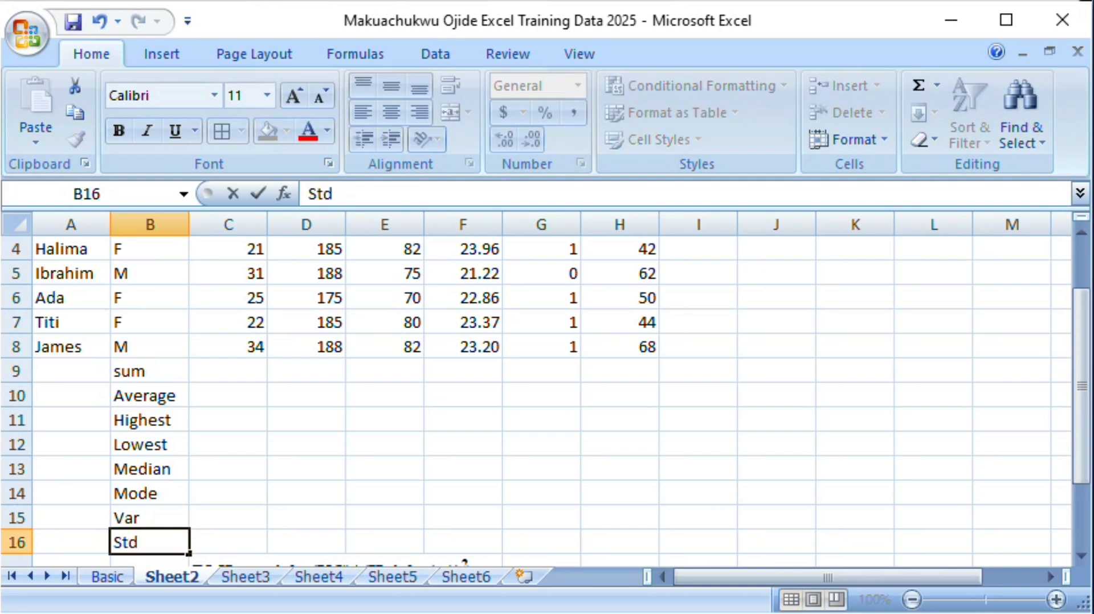
{"action": "type", "text": "ev"}
{"action": "key", "text": "Return"}
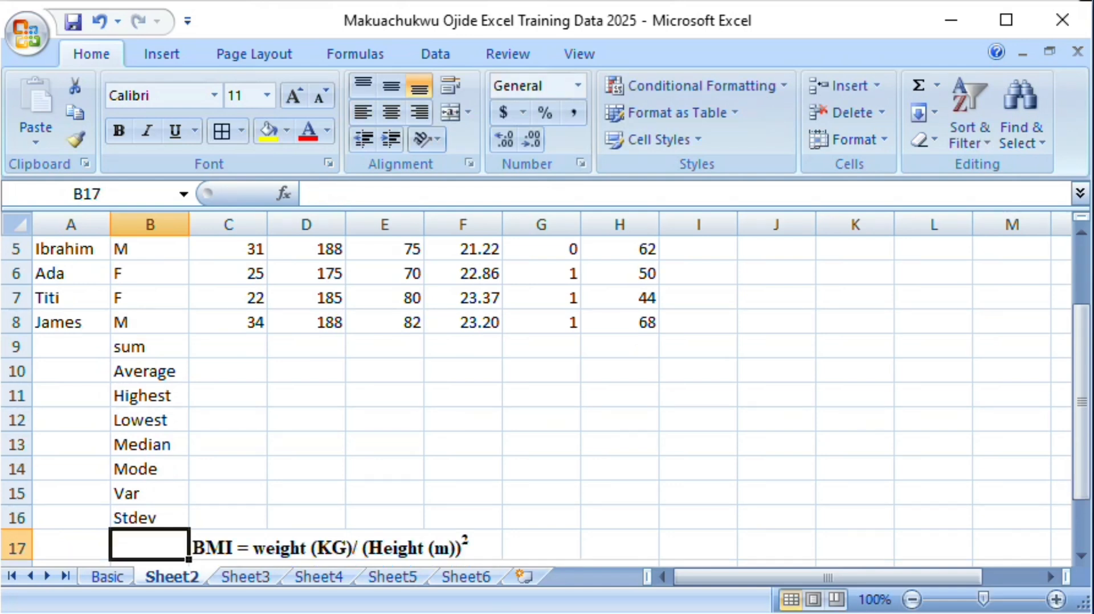
Step: Enter =SUM(C2:C8) in the sum row's Age cell C9 and fill it across to the BMI column, F9
{"action": "left_click", "coordinate": [210, 344]}
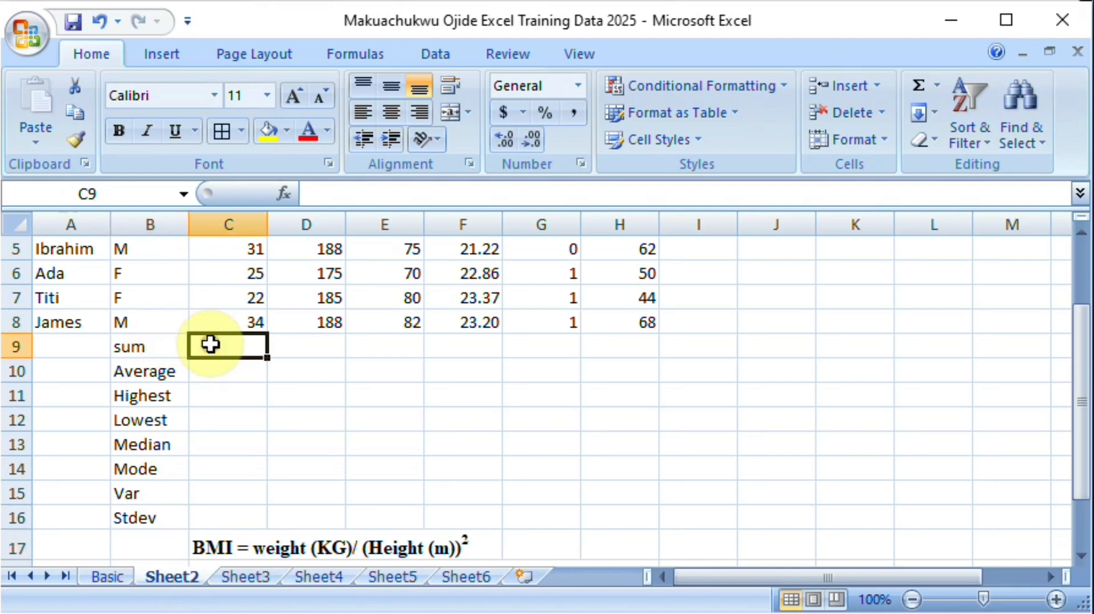
{"action": "left_click_drag", "start_coordinate": [1081, 379], "coordinate": [1086, 303]}
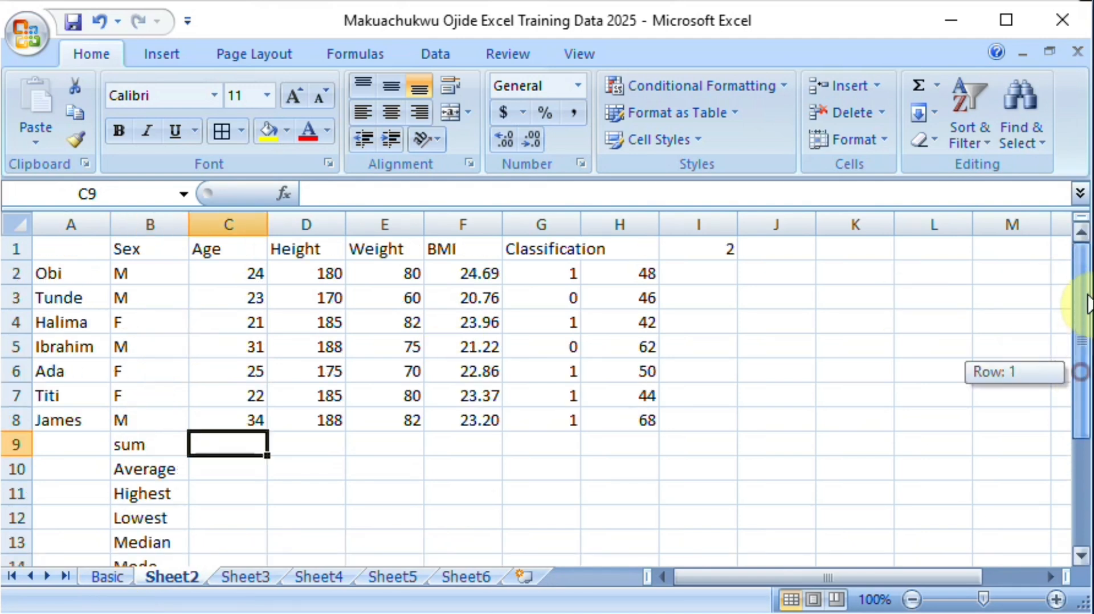
{"action": "type", "text": "="}
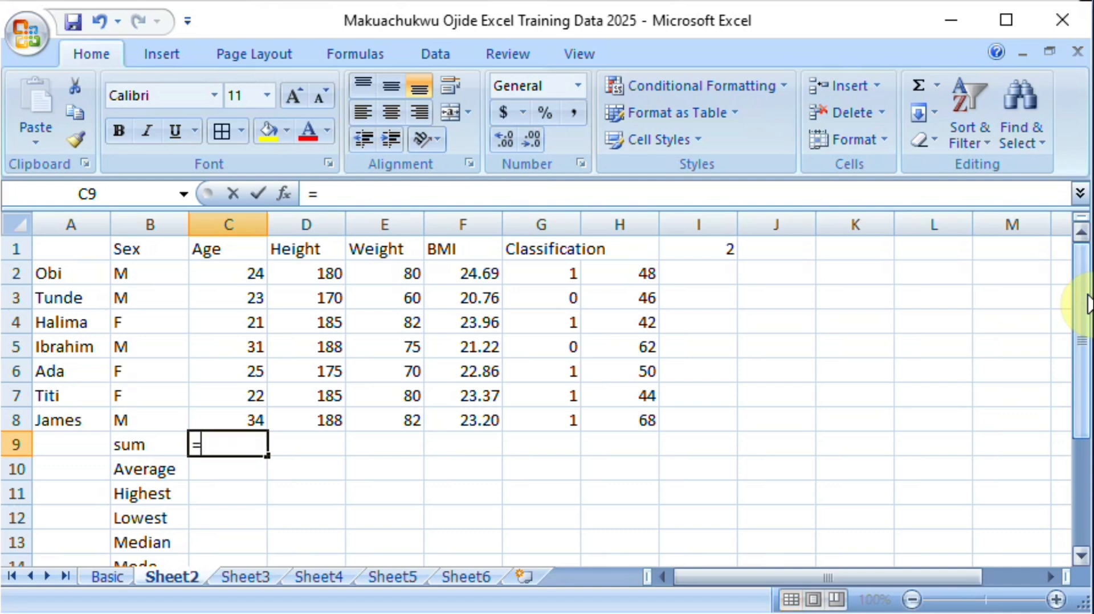
{"action": "type", "text": "sum"}
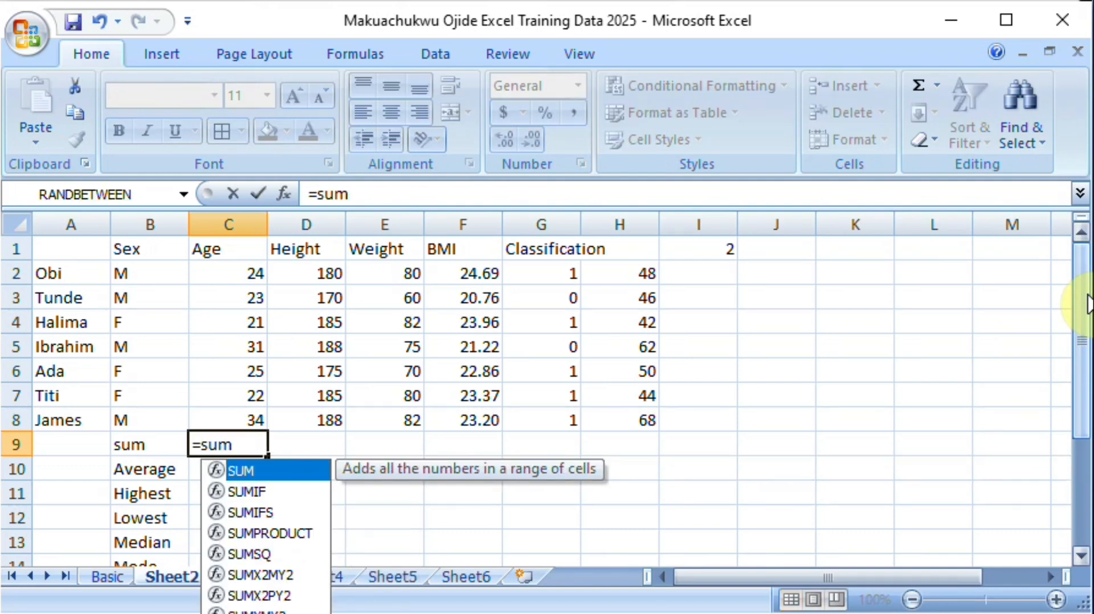
{"action": "type", "text": "("}
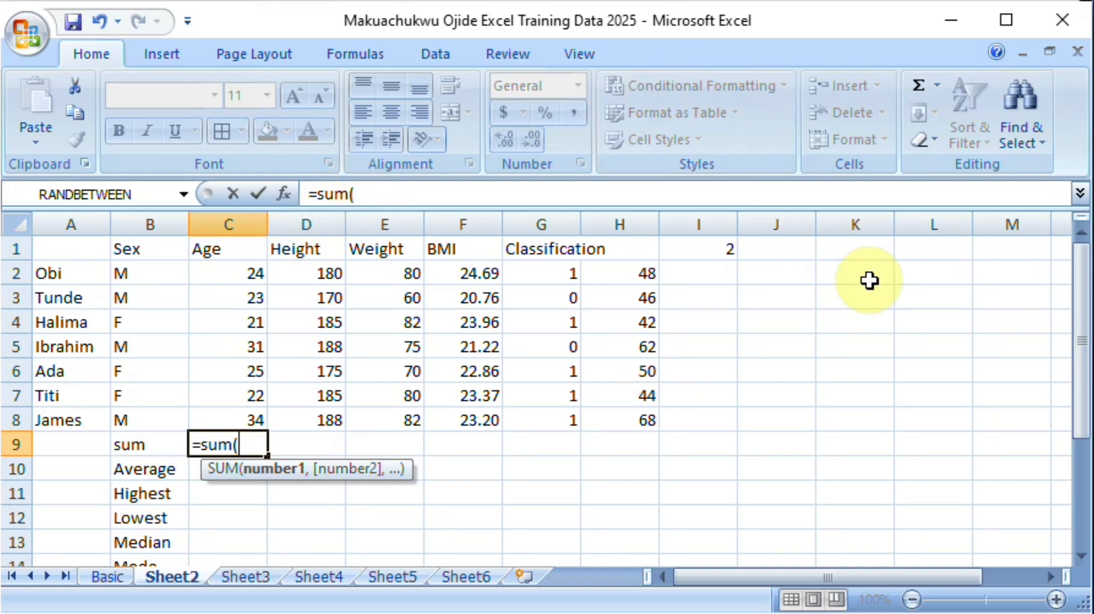
{"action": "left_click", "coordinate": [232, 273]}
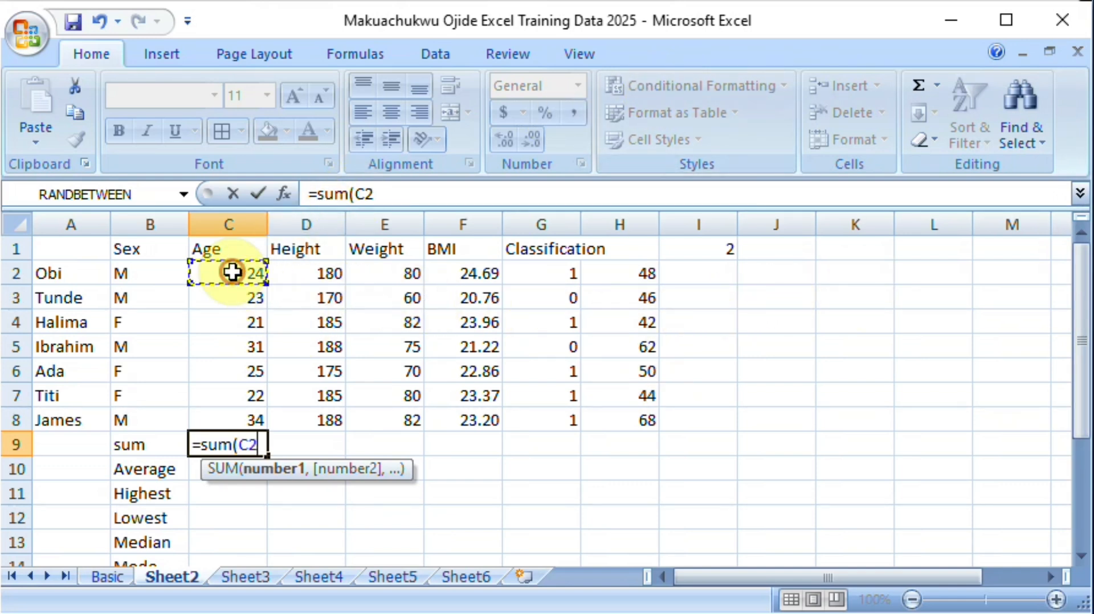
{"action": "left_click_drag", "start_coordinate": [232, 272], "coordinate": [229, 412]}
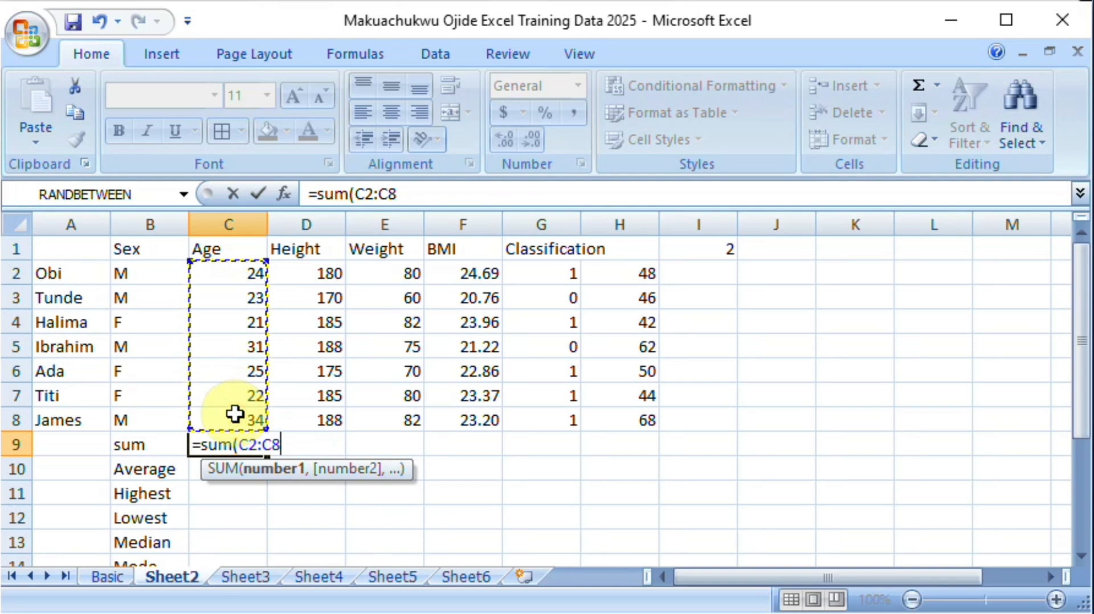
{"action": "type", "text": ")"}
{"action": "key", "text": "Return"}
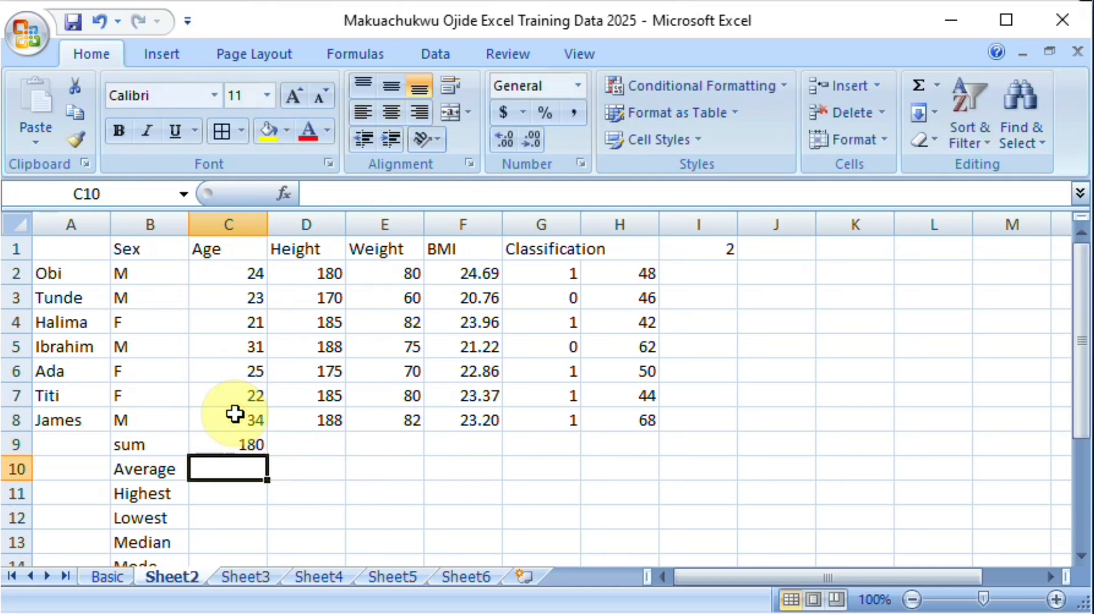
{"action": "left_click", "coordinate": [236, 444]}
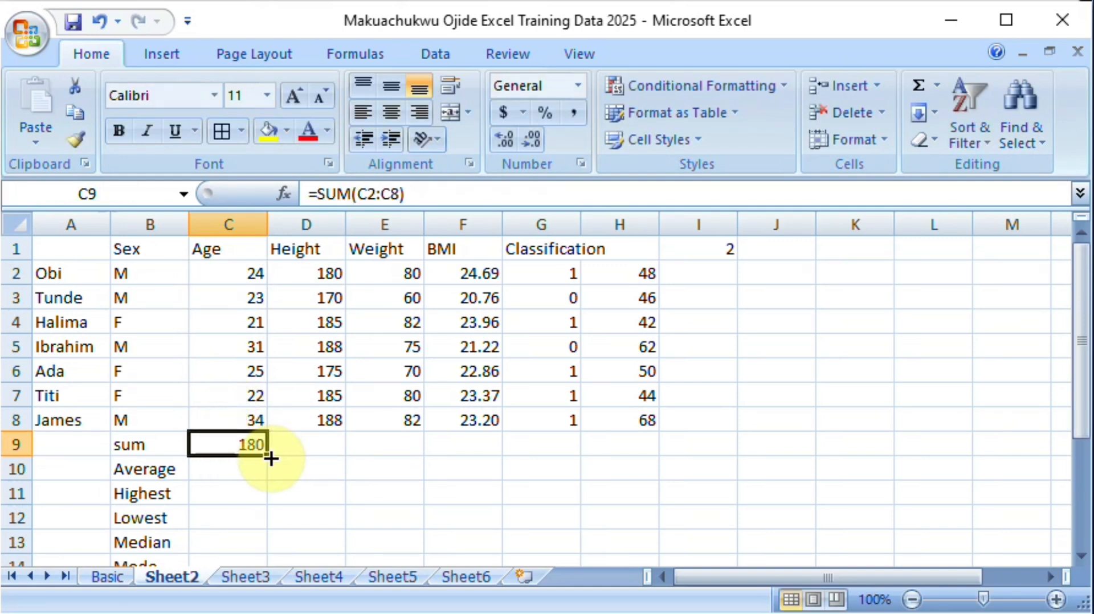
{"action": "left_click_drag", "start_coordinate": [265, 453], "coordinate": [484, 450]}
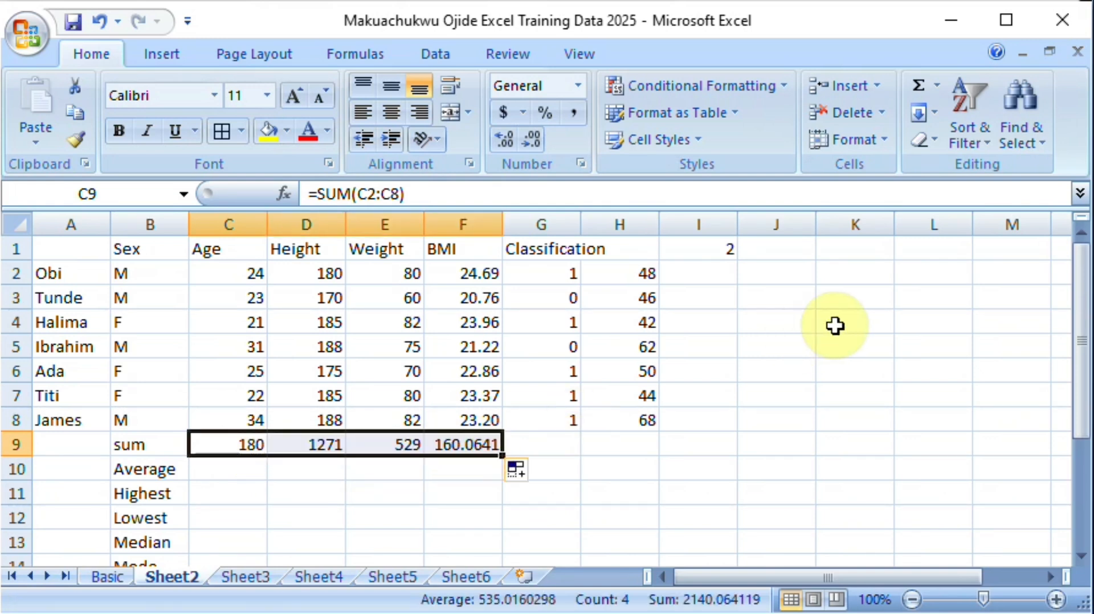
Step: Clear the leftover helper values beside the Classification column in H2:I8 and in cell I1
{"action": "left_click_drag", "start_coordinate": [640, 261], "coordinate": [695, 408]}
{"action": "key", "text": "Delete"}
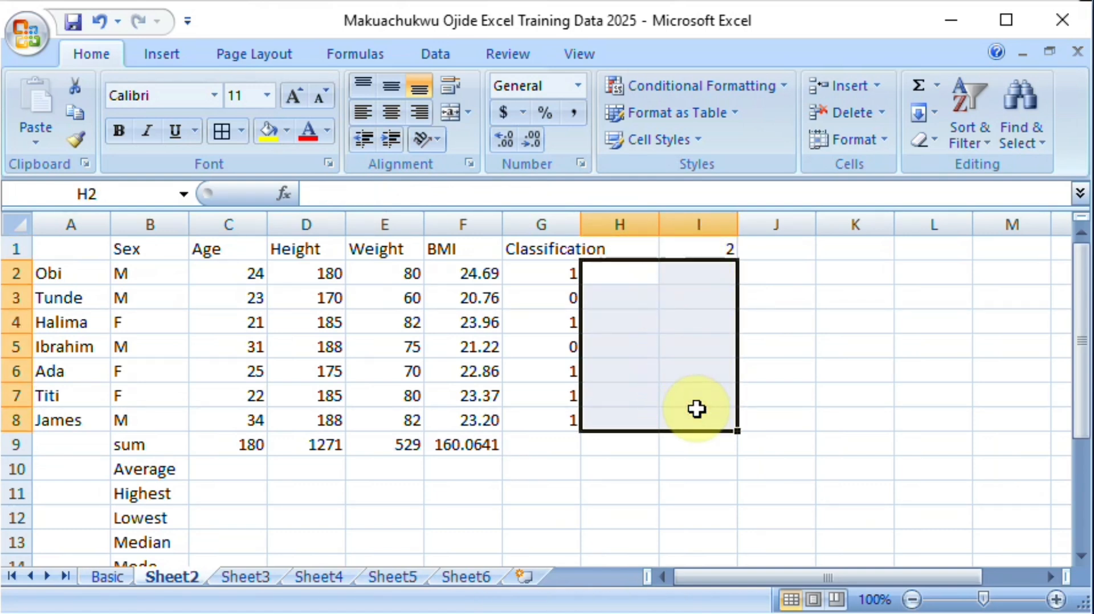
{"action": "left_click", "coordinate": [720, 249]}
{"action": "key", "text": "Delete"}
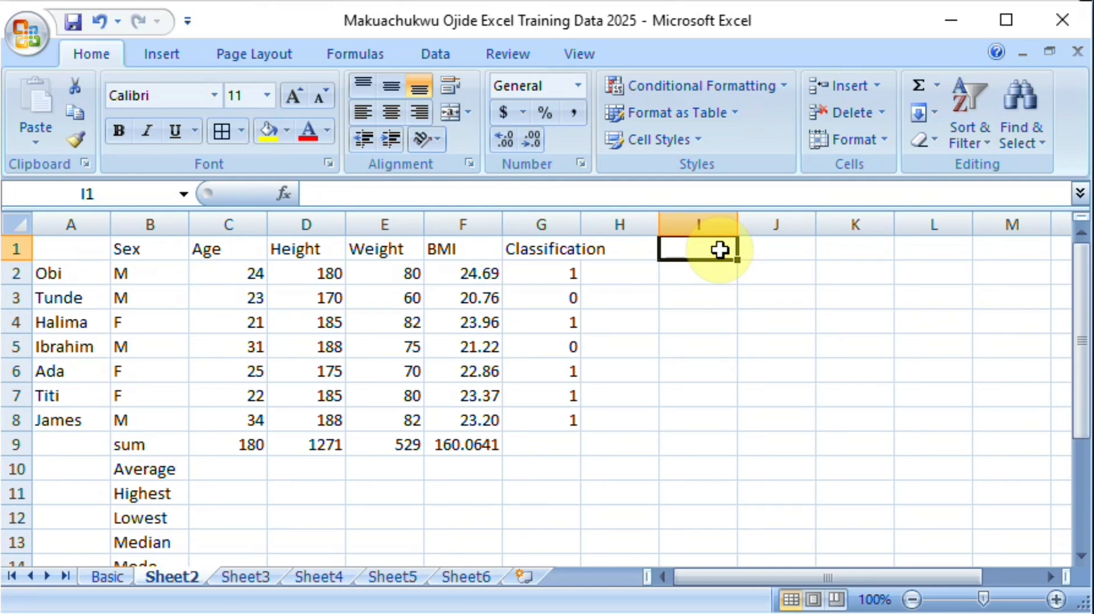
Step: Calculate the average age in C10 with =AVERAGE(C2:C8), leaving out the sum row, and fill the formula across to F10
{"action": "left_click", "coordinate": [227, 471]}
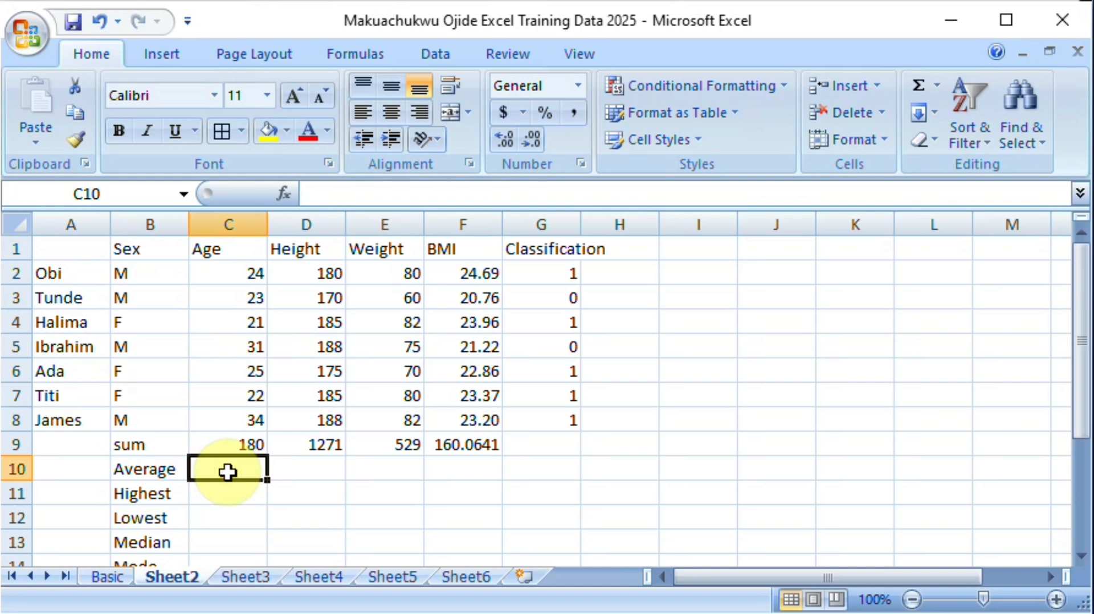
{"action": "type", "text": "="}
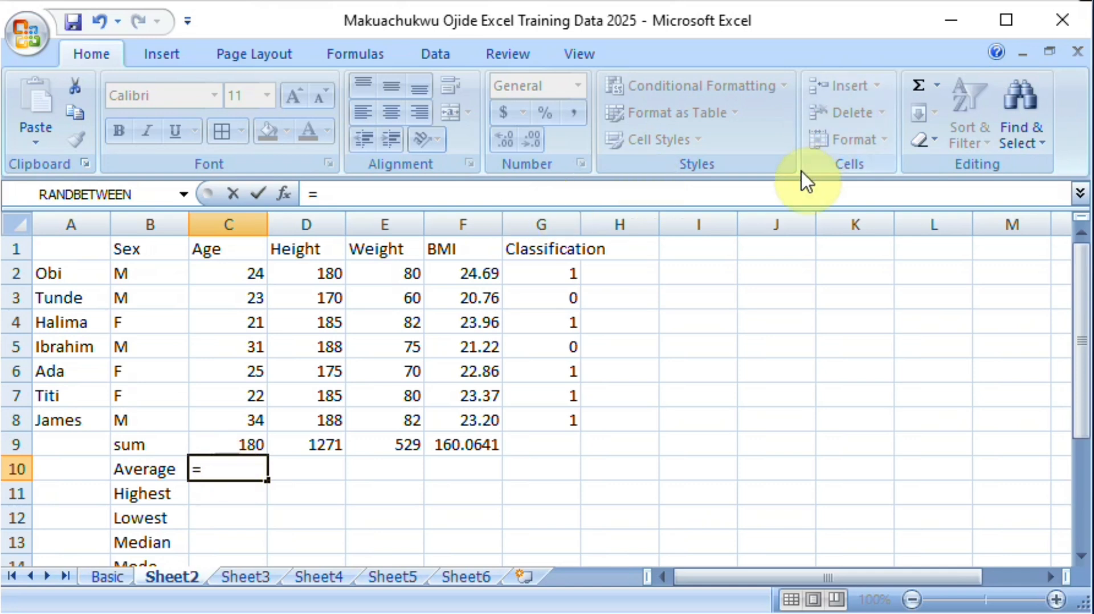
{"action": "left_click", "coordinate": [940, 86]}
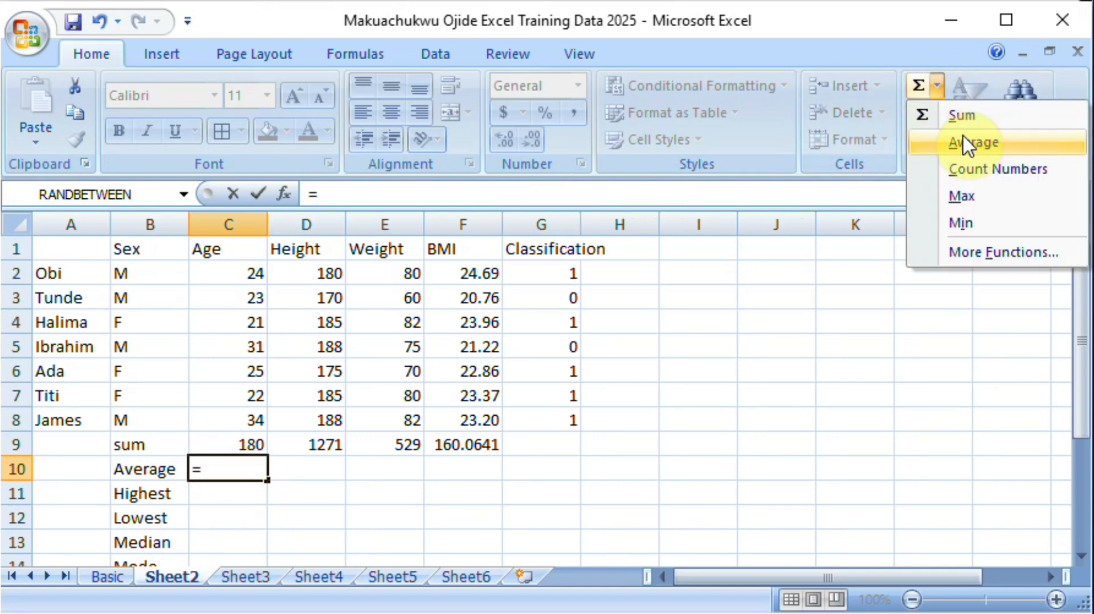
{"action": "left_click", "coordinate": [963, 147]}
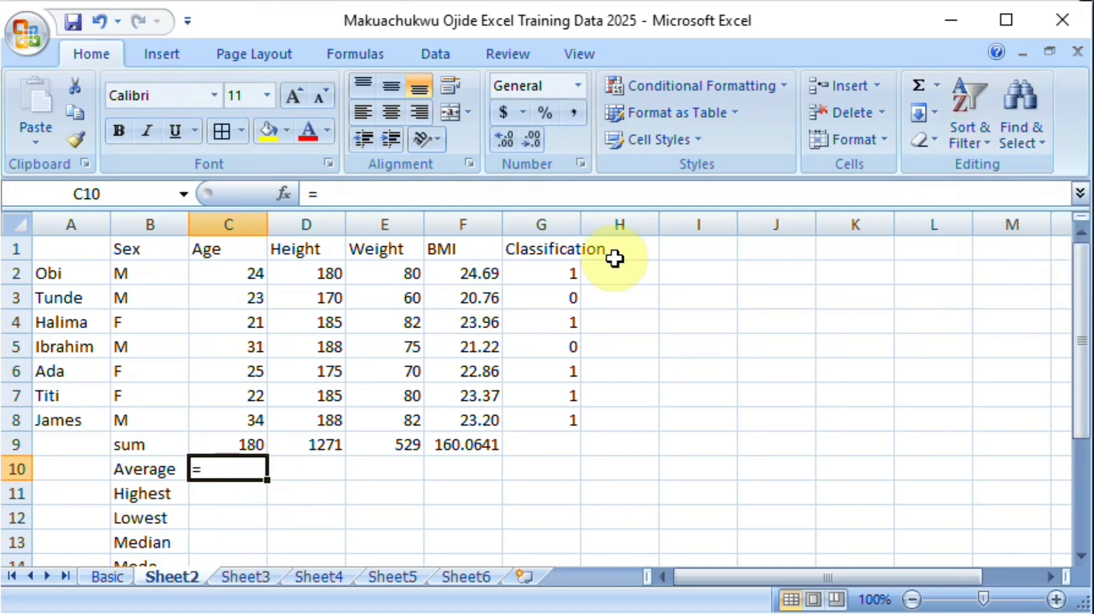
{"action": "left_click", "coordinate": [935, 86]}
{"action": "left_click", "coordinate": [963, 142]}
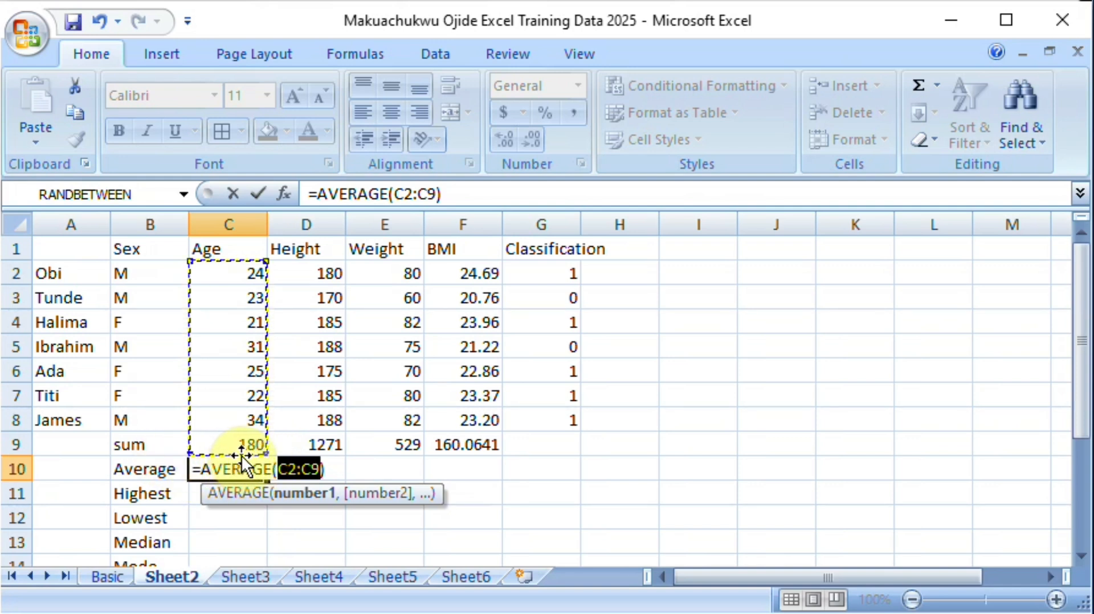
{"action": "key", "text": "shift+Up"}
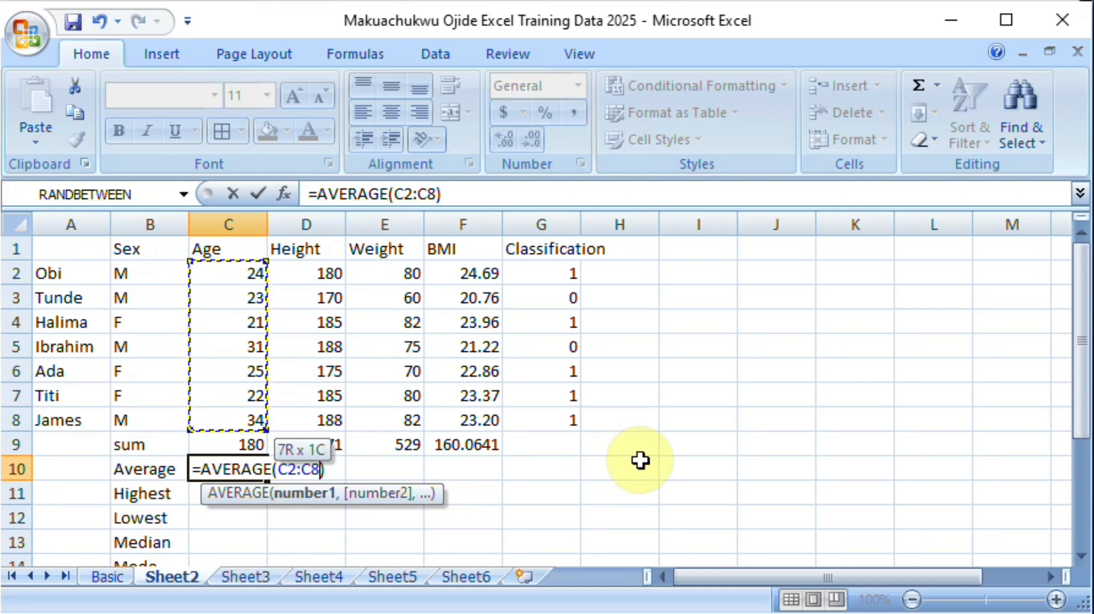
{"action": "key", "text": "Return"}
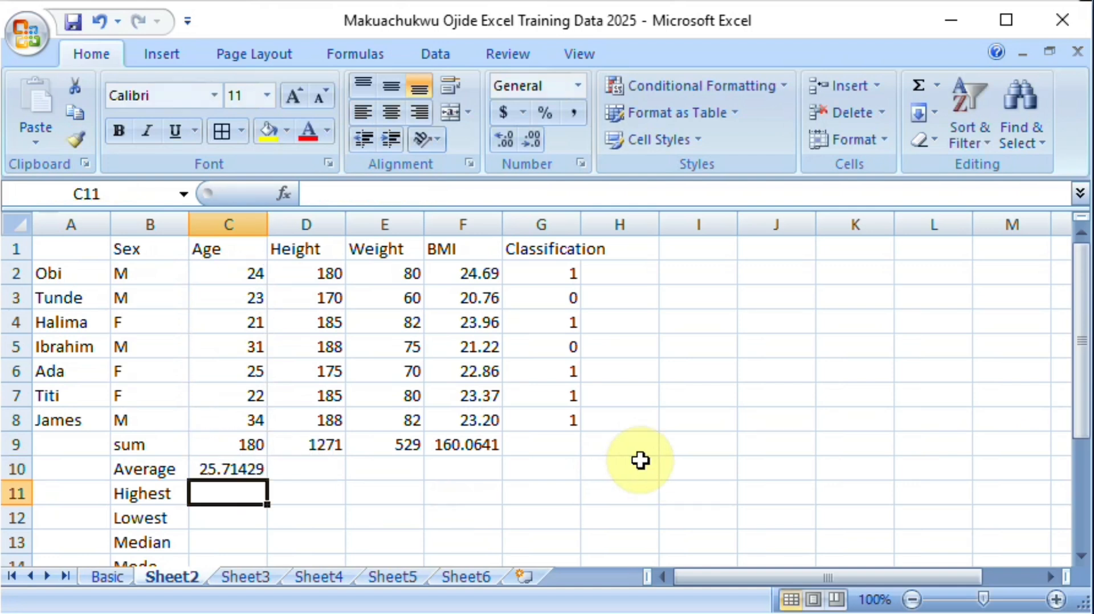
{"action": "left_click", "coordinate": [232, 468]}
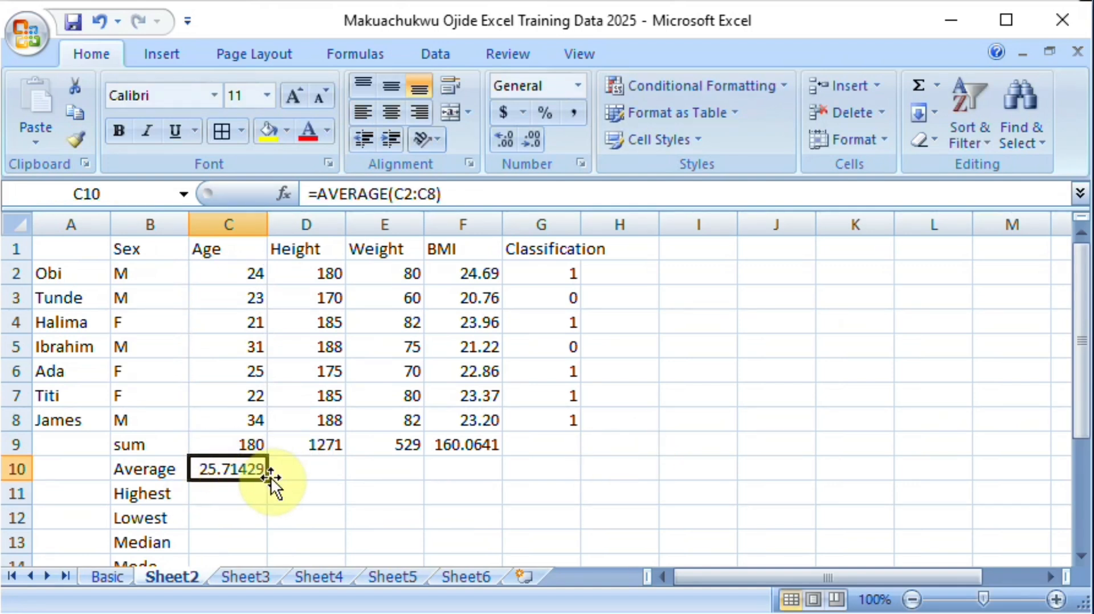
{"action": "left_click_drag", "start_coordinate": [267, 480], "coordinate": [503, 481]}
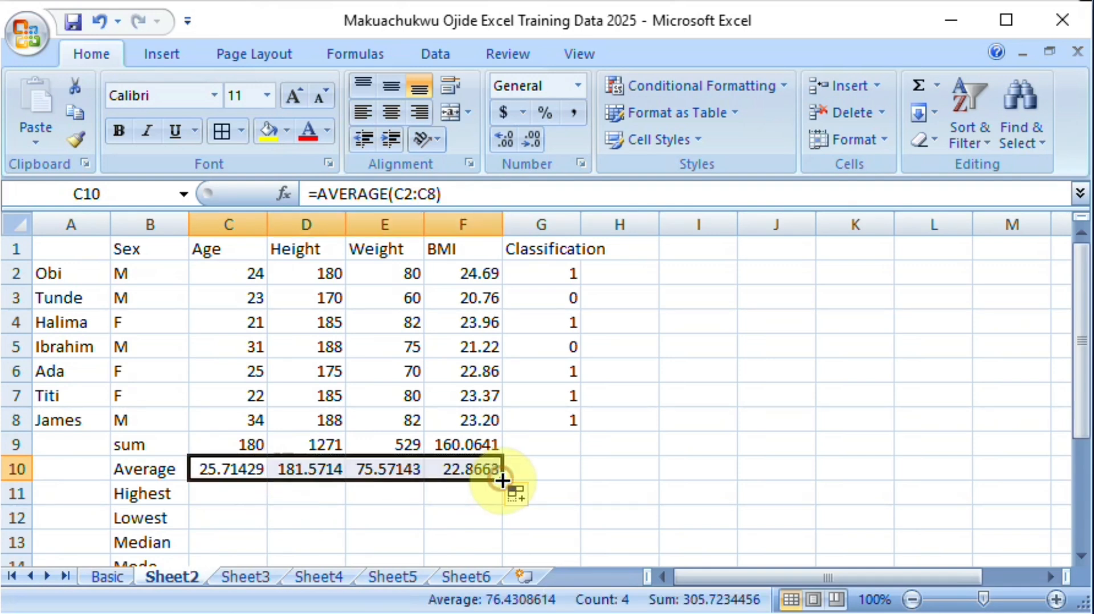
Step: Find the highest age in C11 with =MAX(C2:C8) and fill the formula across to F11
{"action": "left_click", "coordinate": [238, 494]}
{"action": "type", "text": "="}
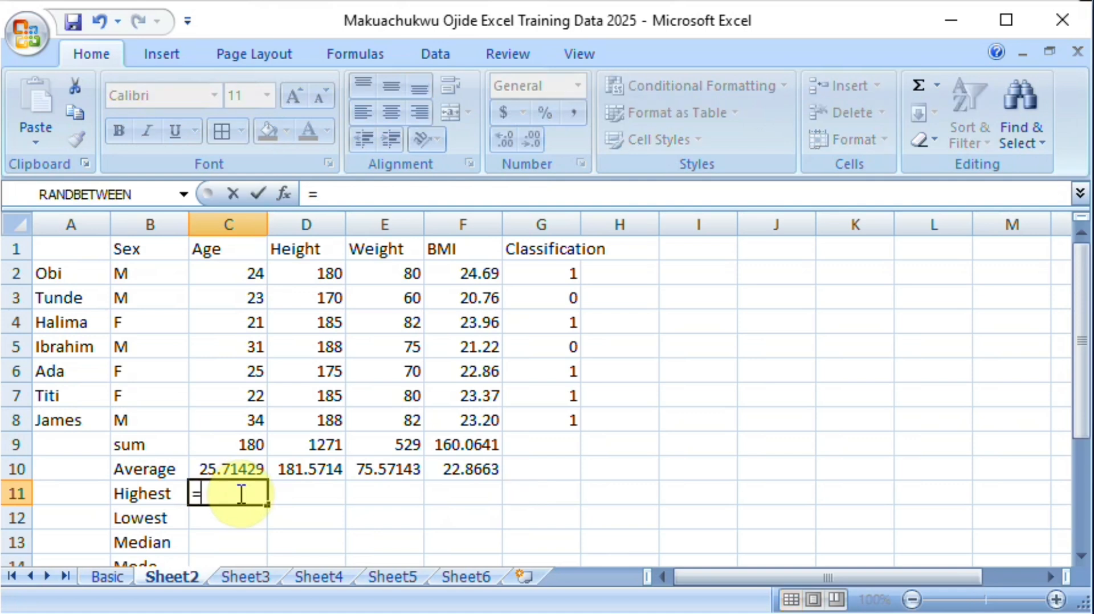
{"action": "type", "text": "m"}
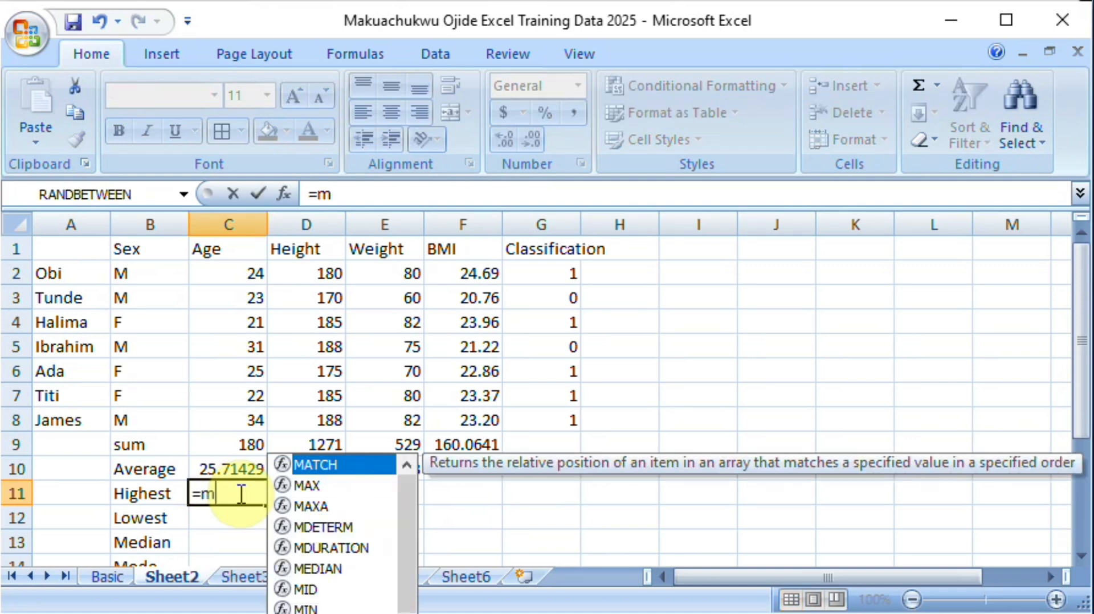
{"action": "type", "text": "ax"}
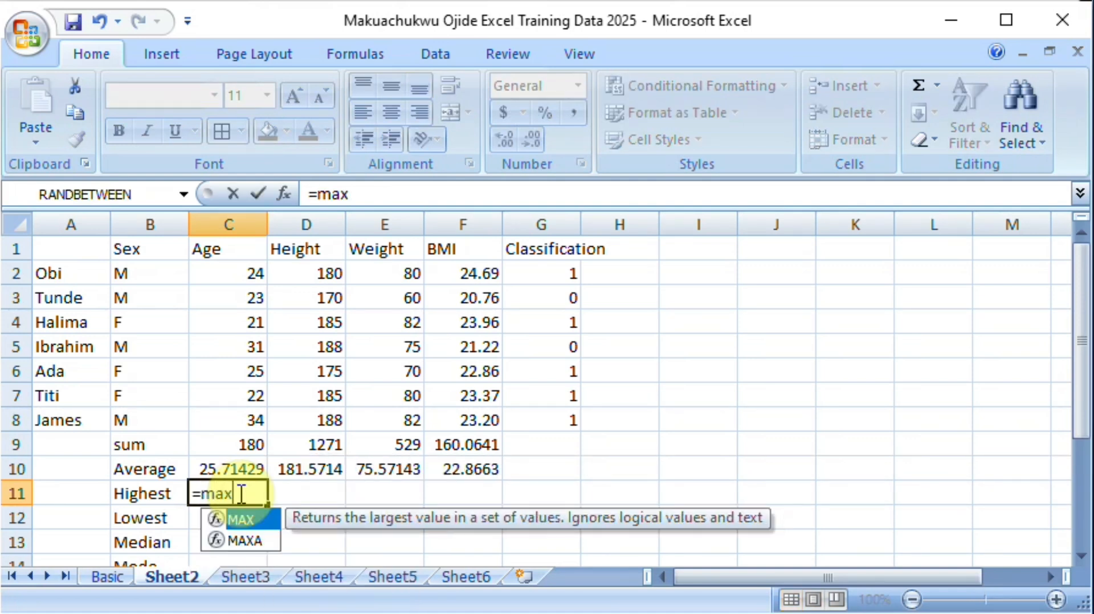
{"action": "type", "text": "9"}
{"action": "key", "text": "BackSpace"}
{"action": "type", "text": "("}
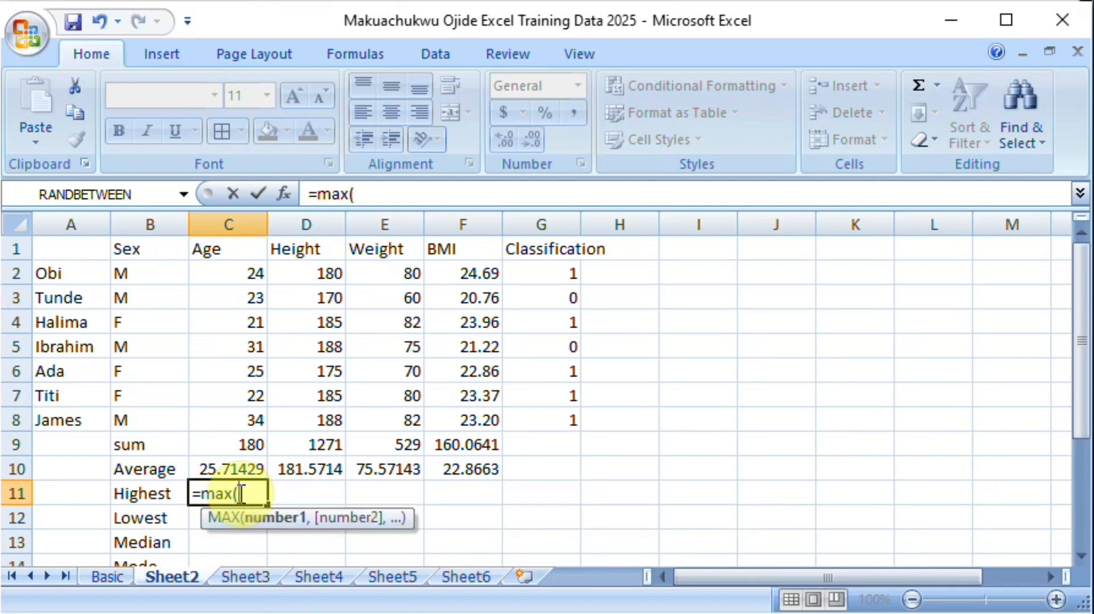
{"action": "left_click_drag", "start_coordinate": [251, 273], "coordinate": [254, 429]}
{"action": "type", "text": ")"}
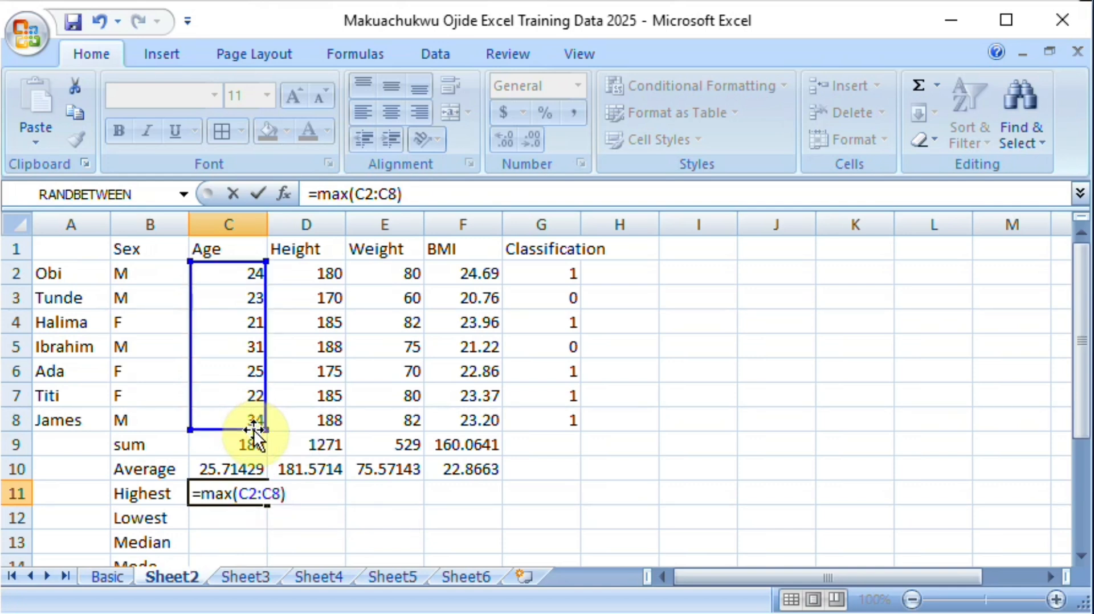
{"action": "key", "text": "Return"}
{"action": "left_click", "coordinate": [246, 491]}
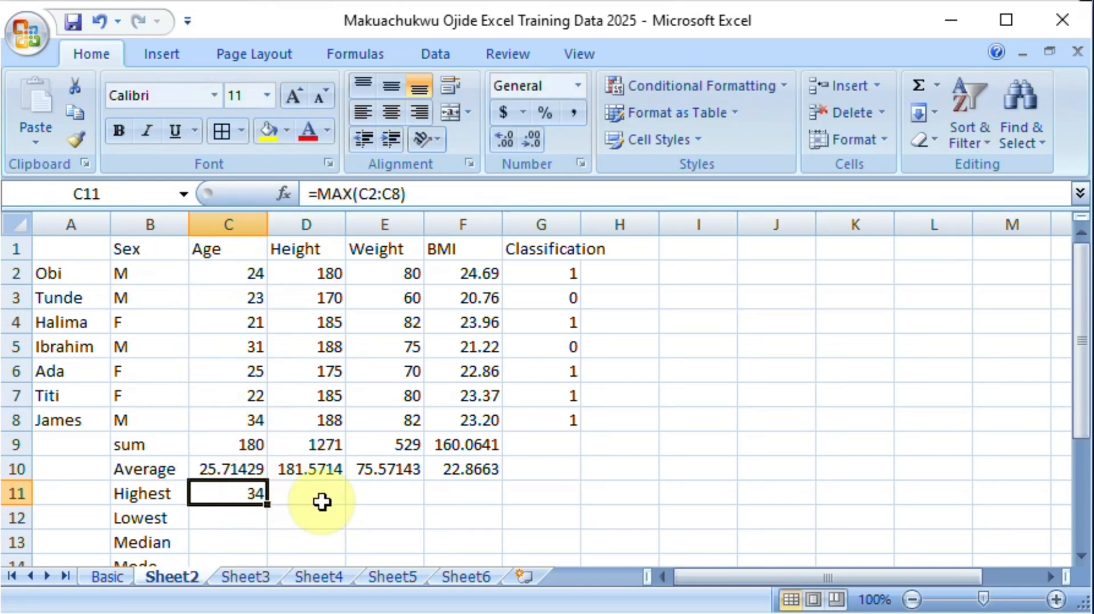
{"action": "left_click_drag", "start_coordinate": [268, 507], "coordinate": [500, 510]}
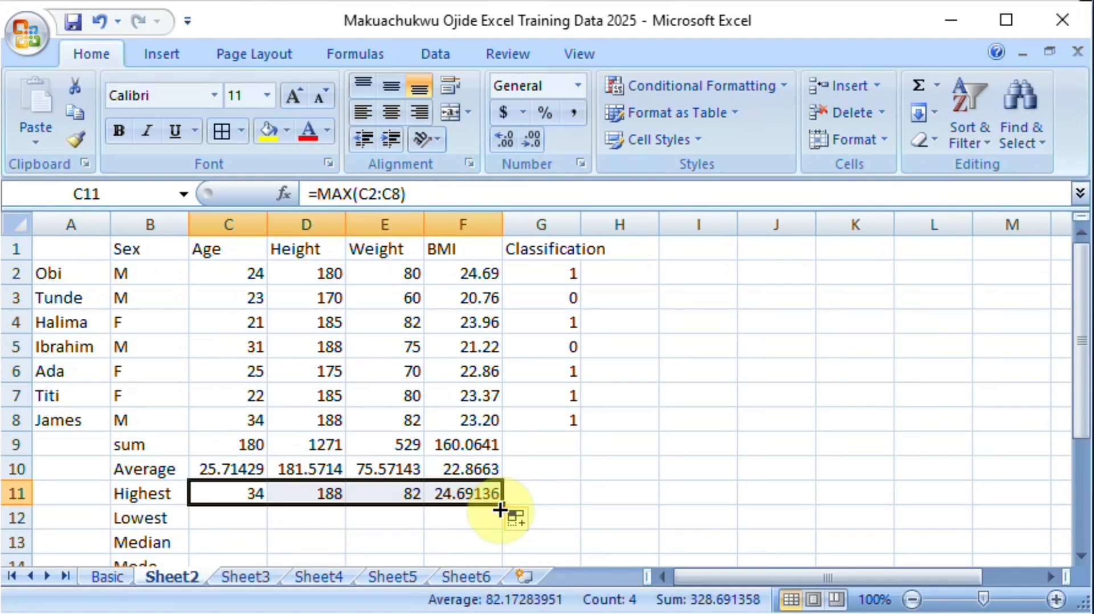
Step: Find the lowest age in C12 with =MIN(C2:C8)
{"action": "left_click", "coordinate": [206, 516]}
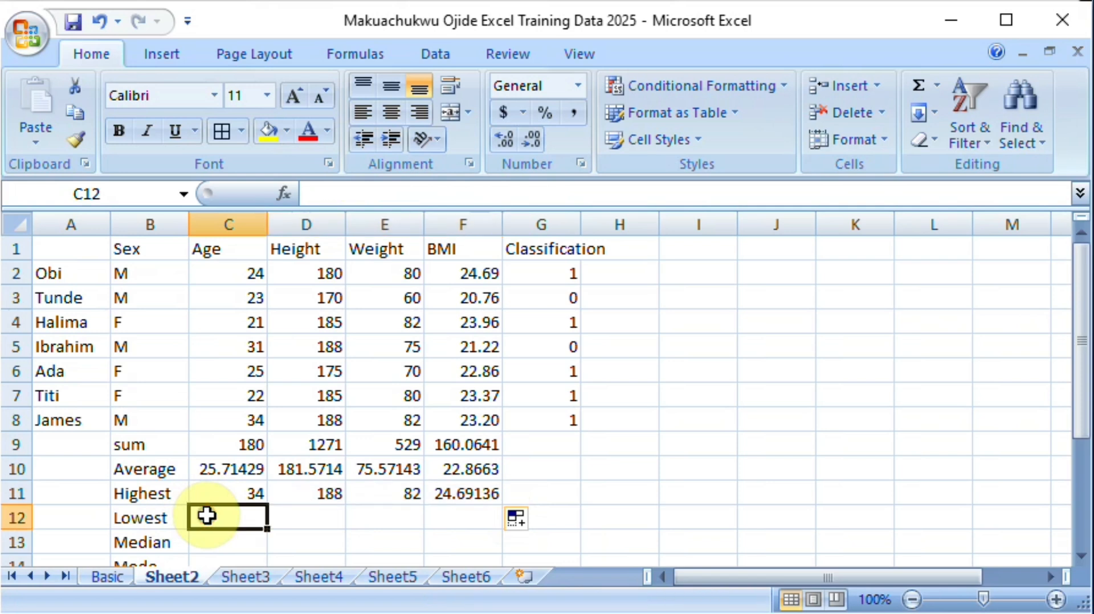
{"action": "type", "text": "="}
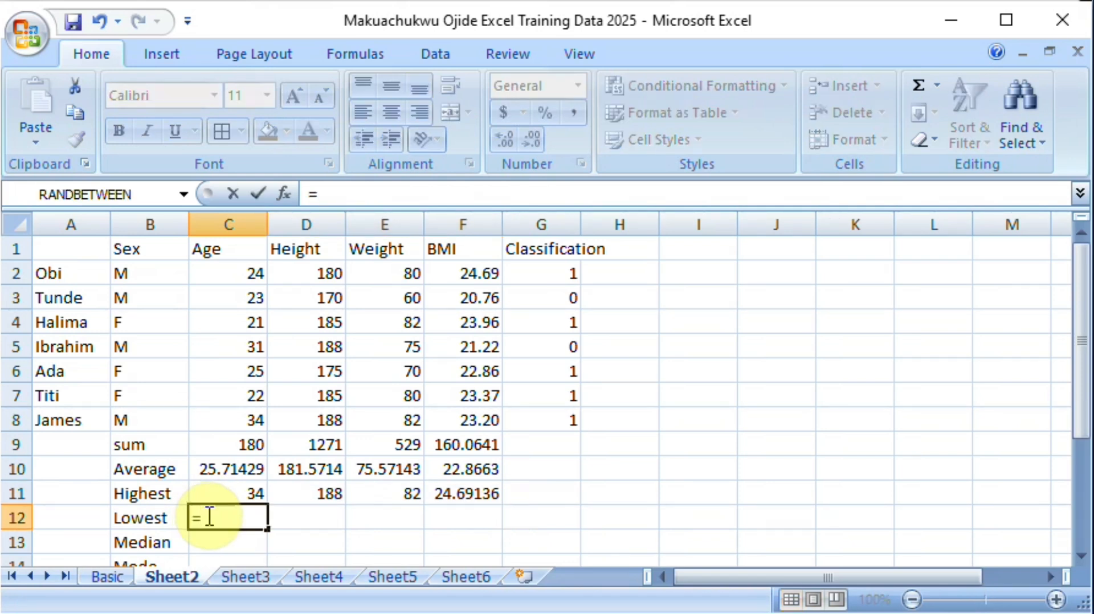
{"action": "type", "text": "Min9"}
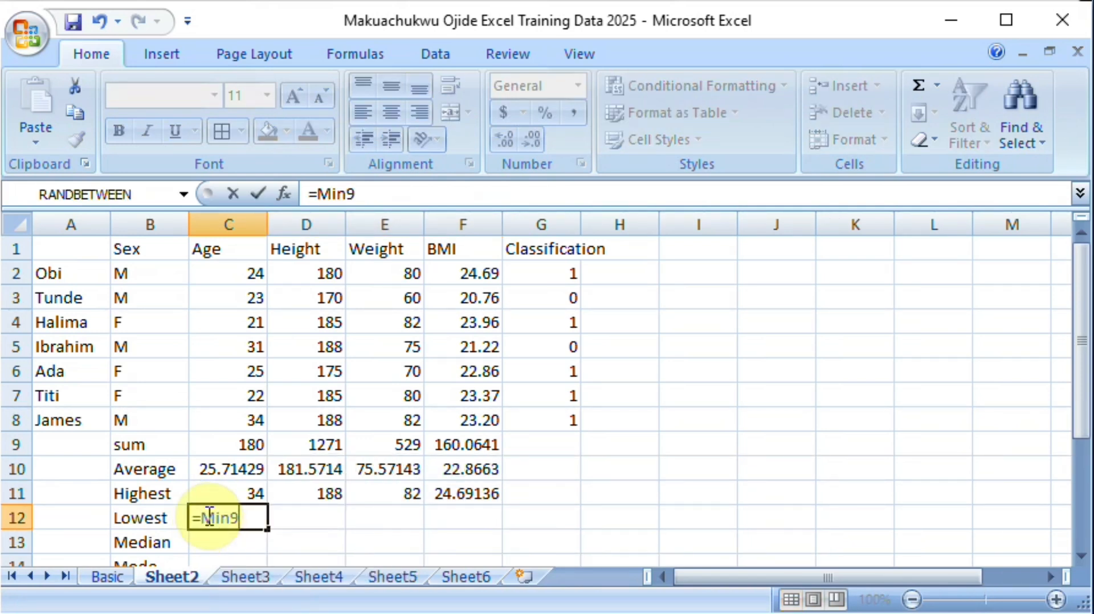
{"action": "key", "text": "BackSpace"}
{"action": "type", "text": "("}
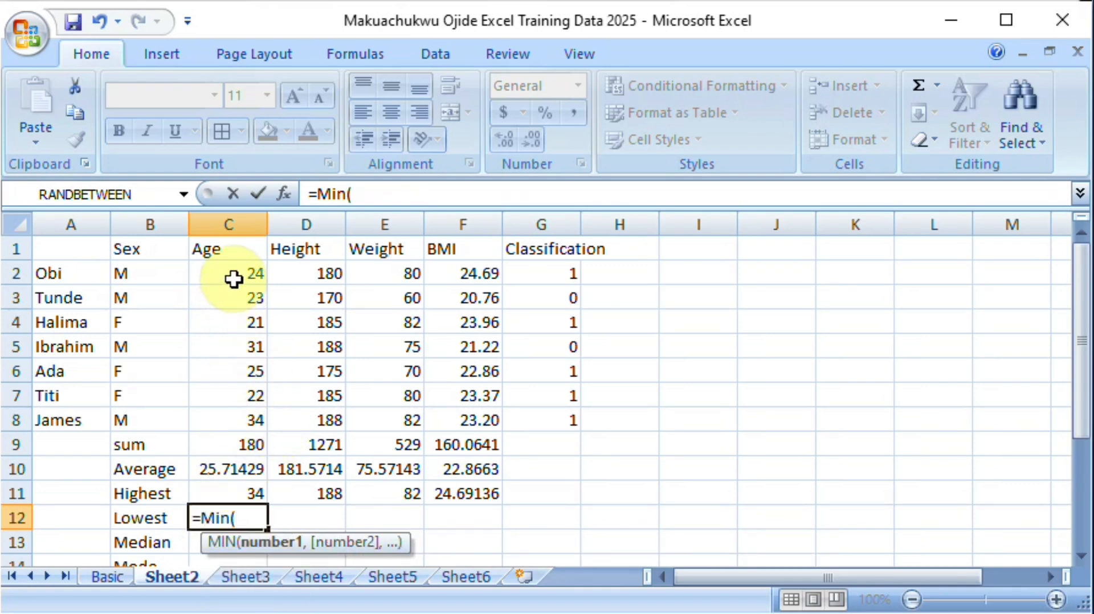
{"action": "left_click_drag", "start_coordinate": [232, 279], "coordinate": [225, 419]}
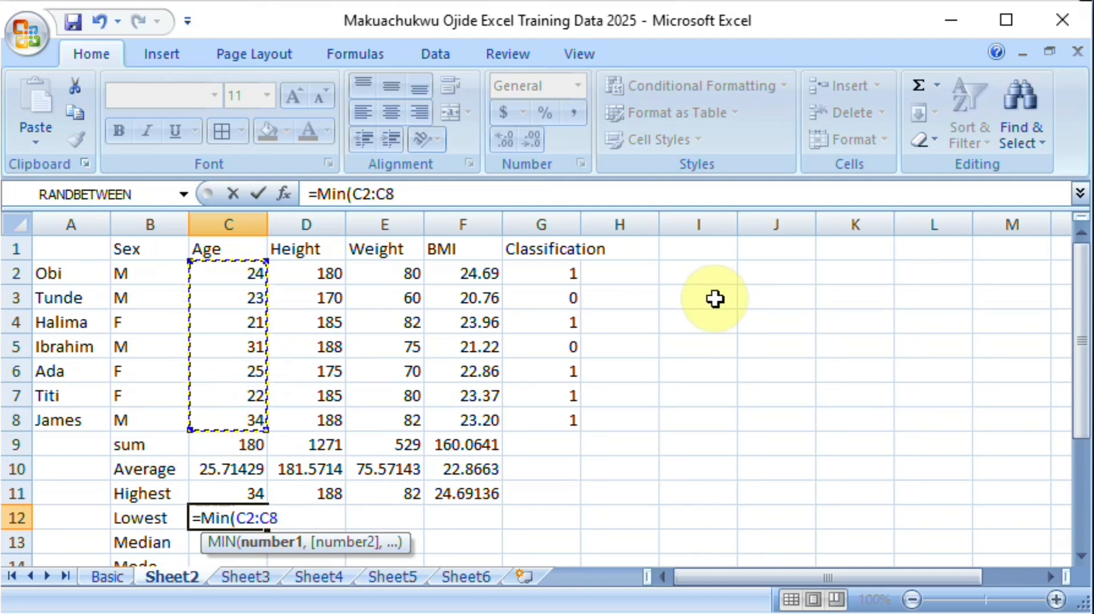
{"action": "type", "text": ")"}
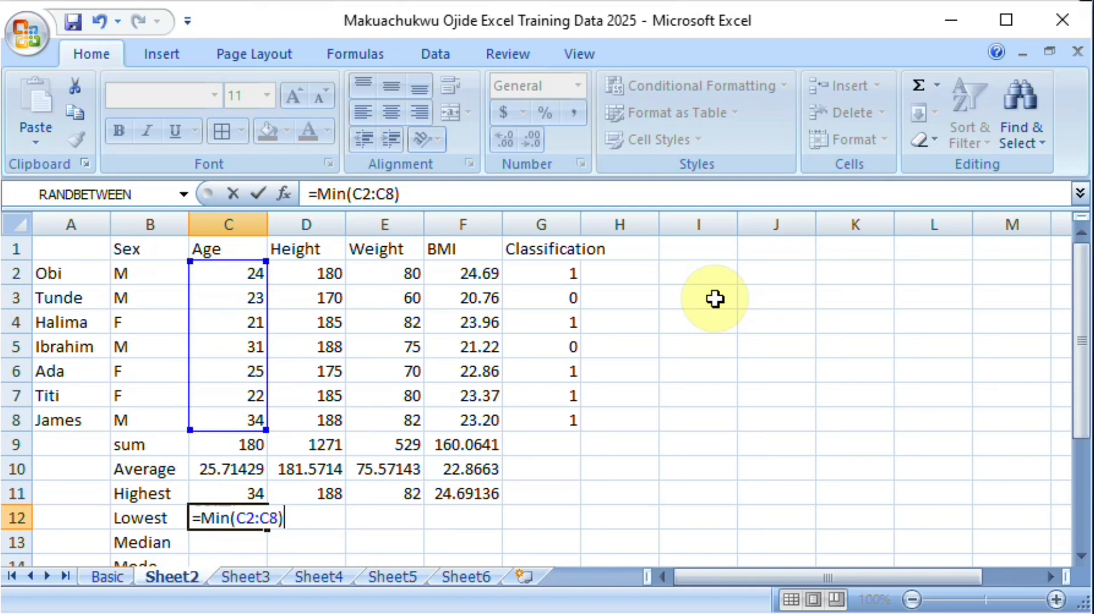
{"action": "key", "text": "Return"}
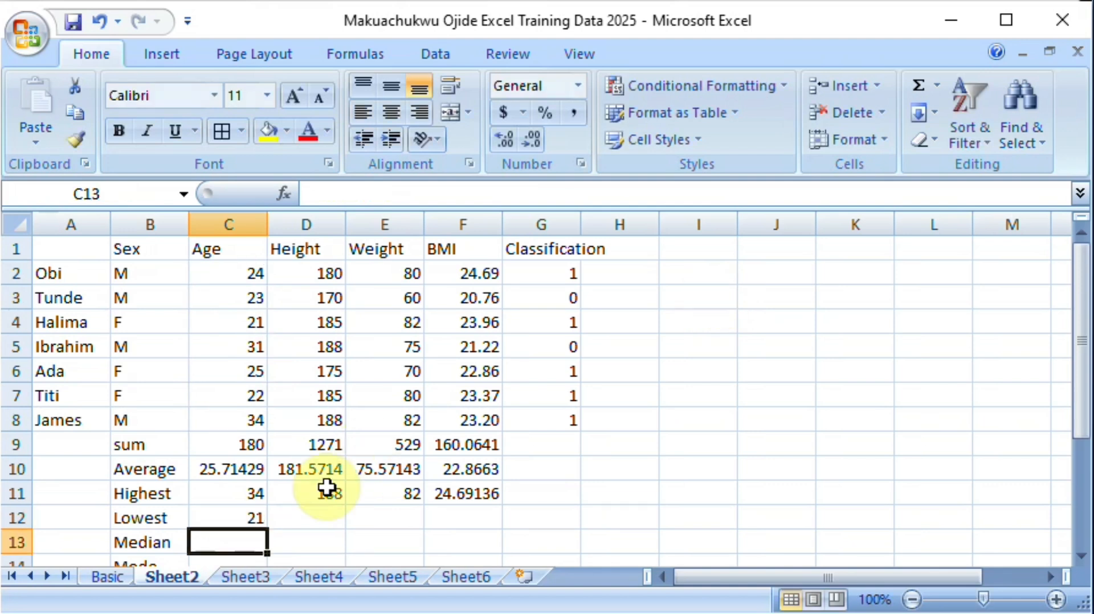
Step: Fill the lowest-value formula from C12 across to F12
{"action": "left_click", "coordinate": [245, 521]}
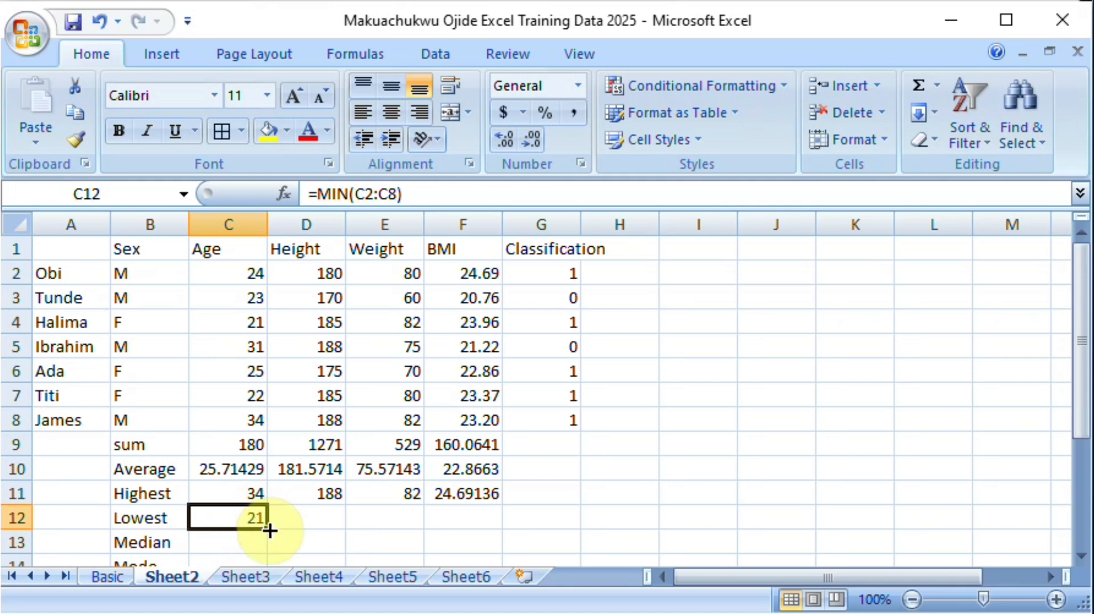
{"action": "left_click_drag", "start_coordinate": [267, 529], "coordinate": [478, 529]}
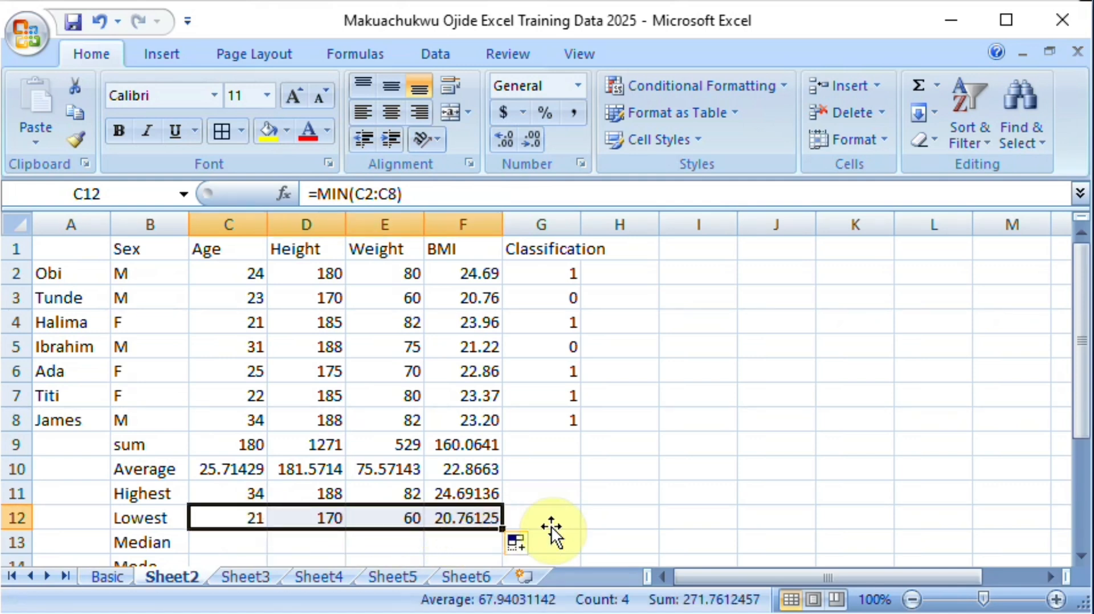
Step: Calculate the median age in C13 with =MEDIAN(C2:C8) and fill the formula across to F13
{"action": "left_click", "coordinate": [239, 545]}
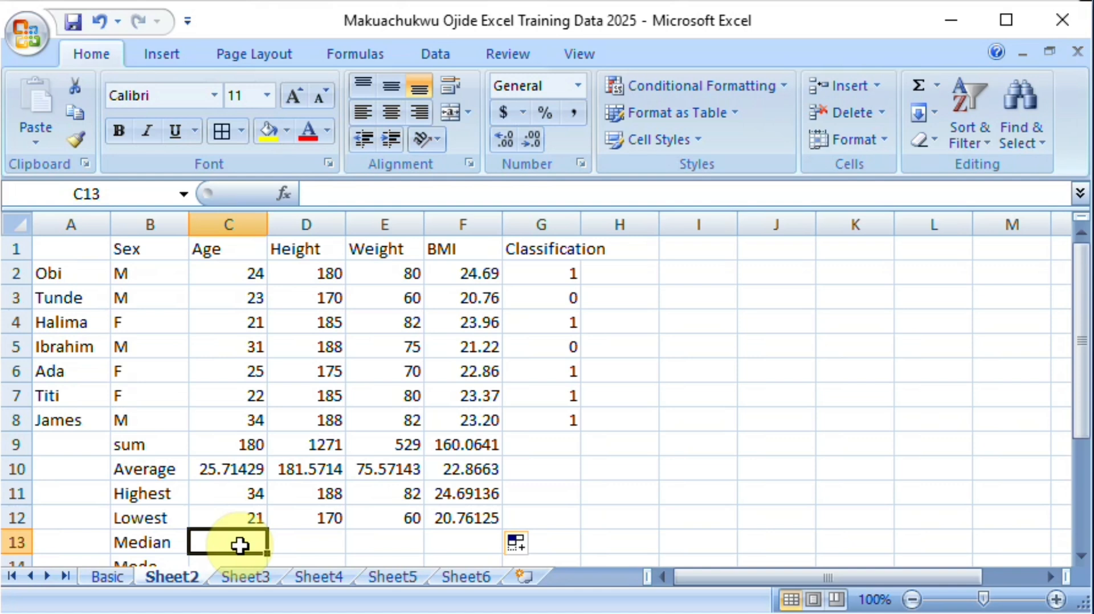
{"action": "key", "text": "Down"}
{"action": "key", "text": "Down"}
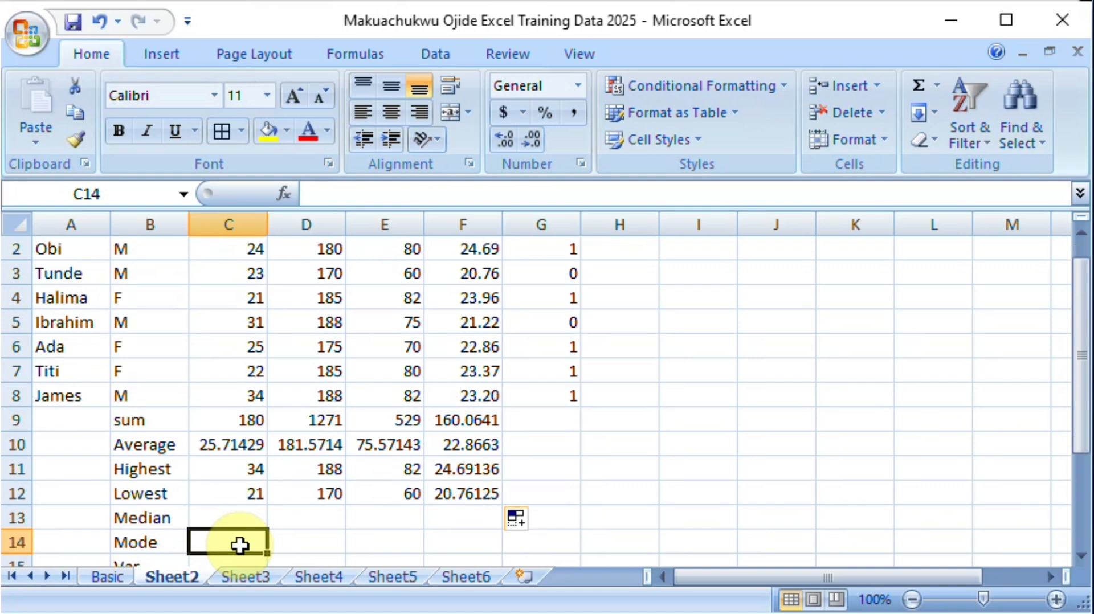
{"action": "key", "text": "Up"}
{"action": "key", "text": "Up"}
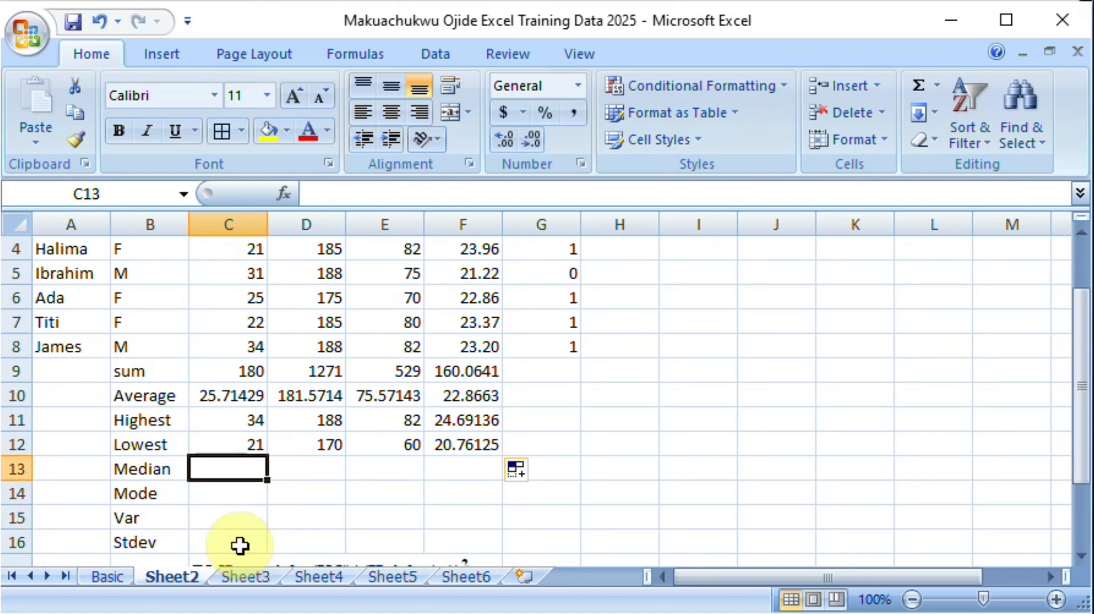
{"action": "type", "text": "="}
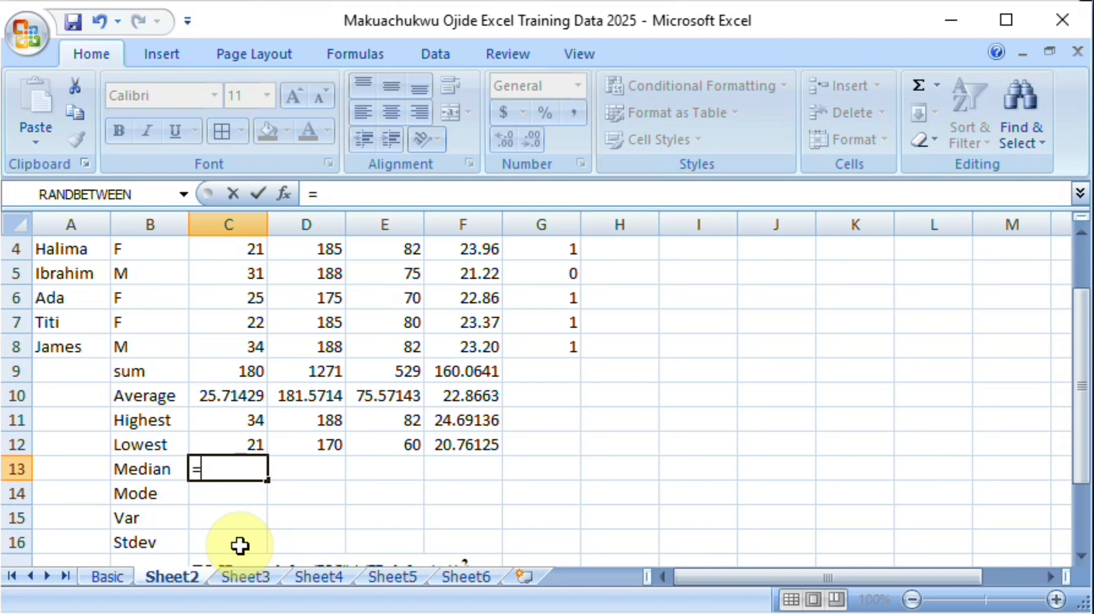
{"action": "type", "text": "m"}
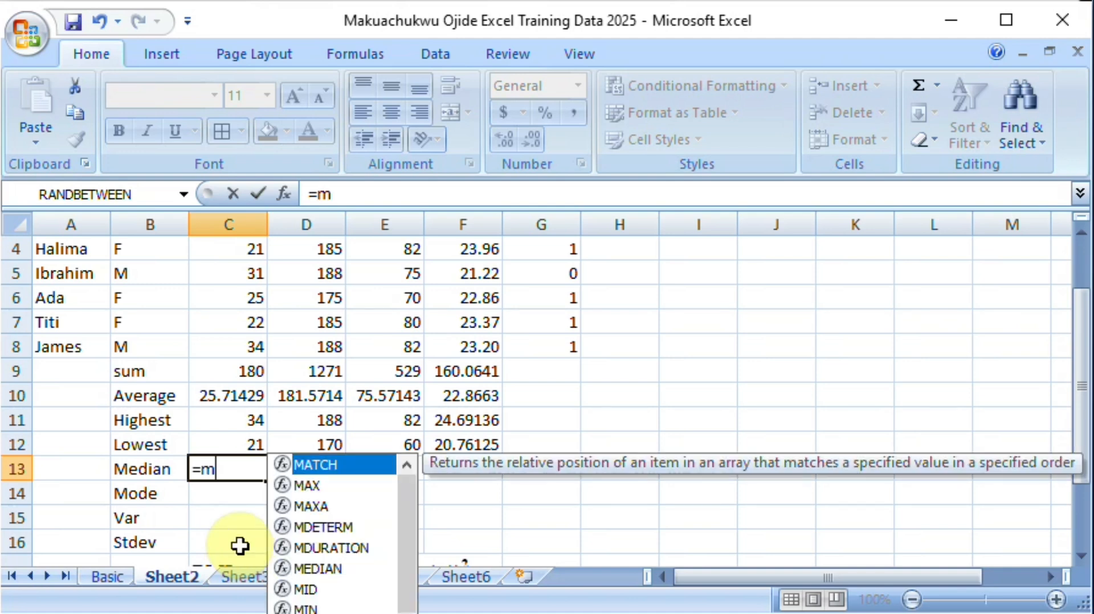
{"action": "type", "text": "edia"}
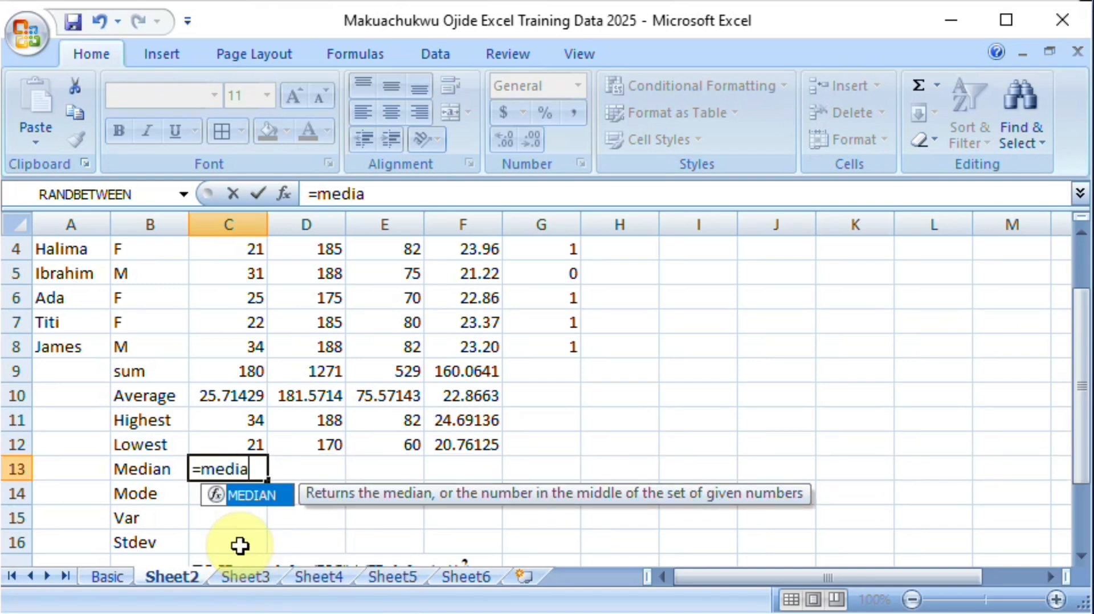
{"action": "type", "text": "n("}
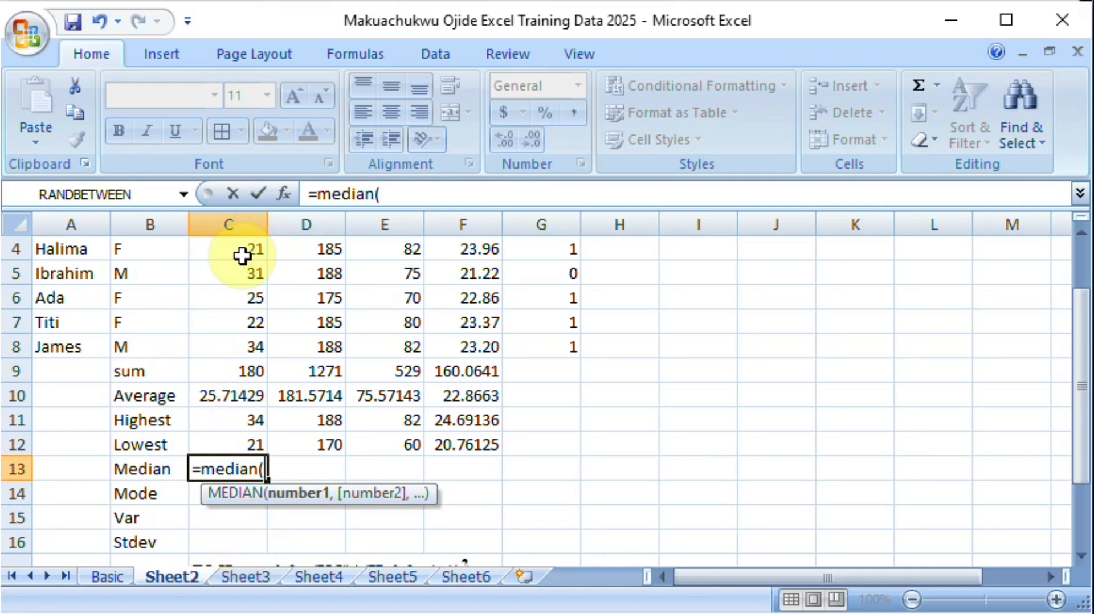
{"action": "left_click_drag", "start_coordinate": [234, 347], "coordinate": [246, 285]}
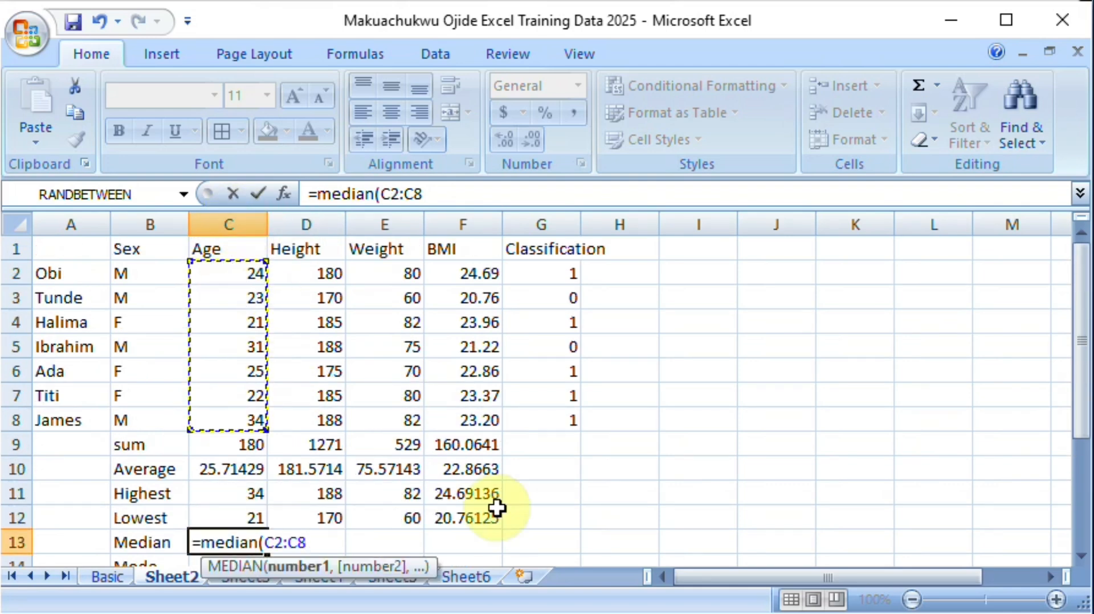
{"action": "type", "text": ")"}
{"action": "key", "text": "Return"}
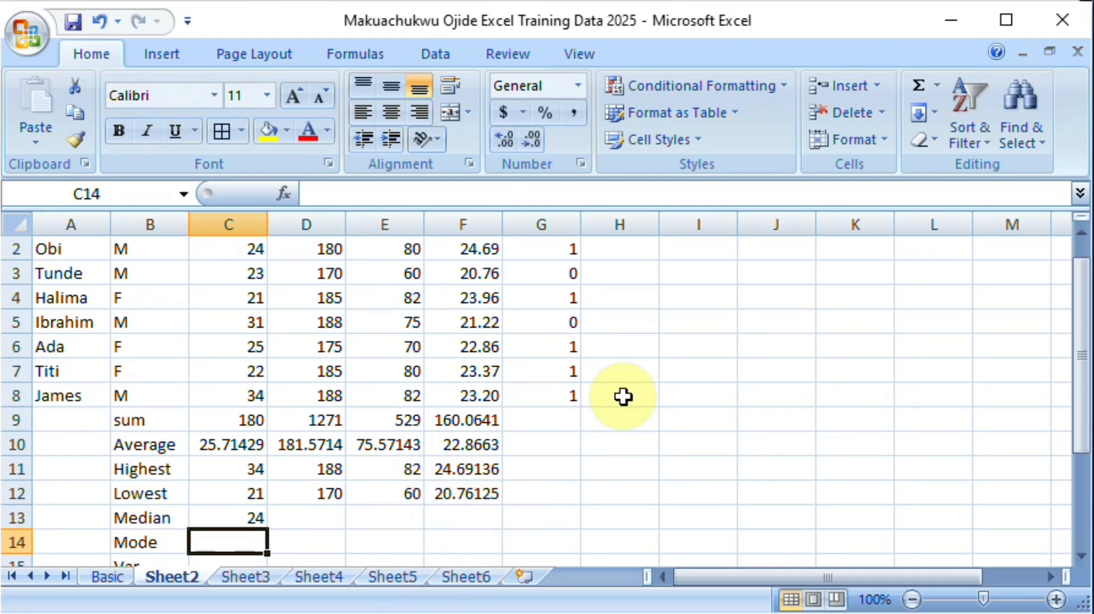
{"action": "left_click", "coordinate": [221, 516]}
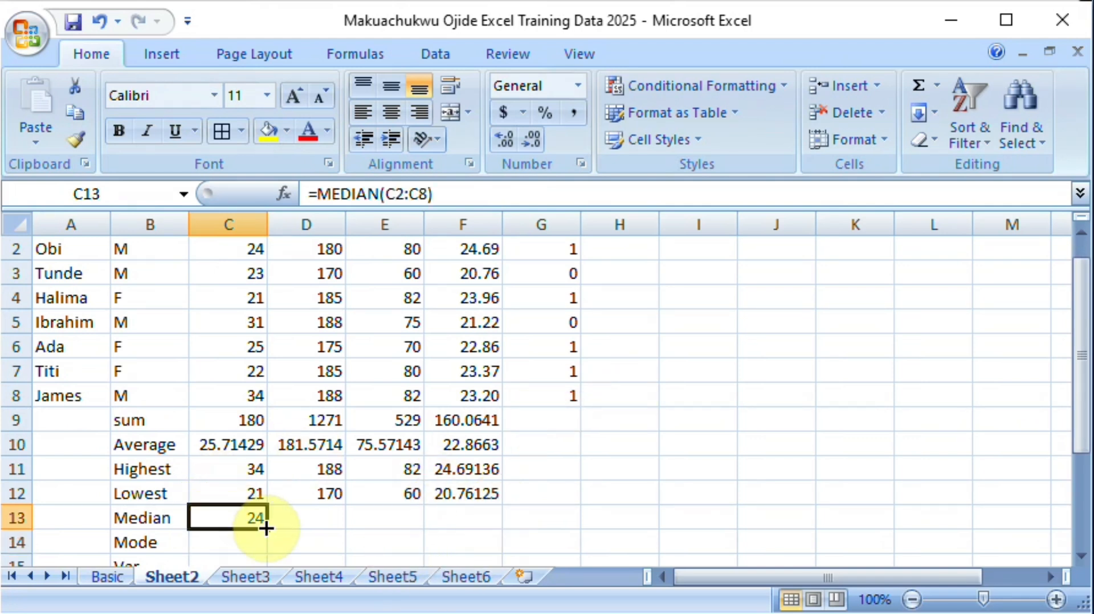
{"action": "left_click_drag", "start_coordinate": [268, 531], "coordinate": [482, 538]}
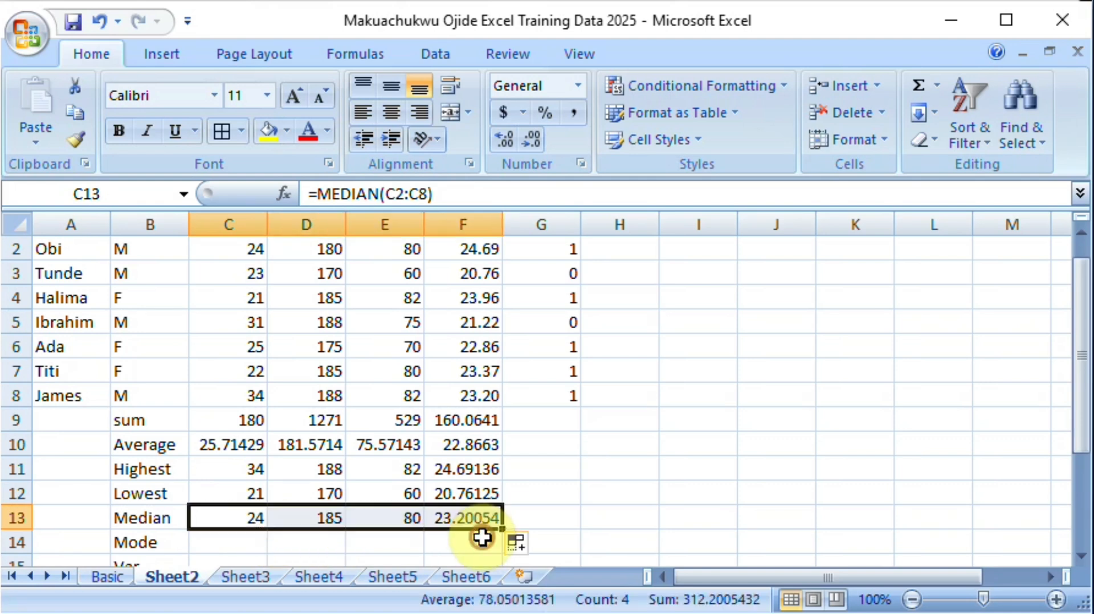
Step: Calculate the mode of the ages in C14 with =MODE(C2:C8) and recheck the formula's range
{"action": "left_click", "coordinate": [209, 548]}
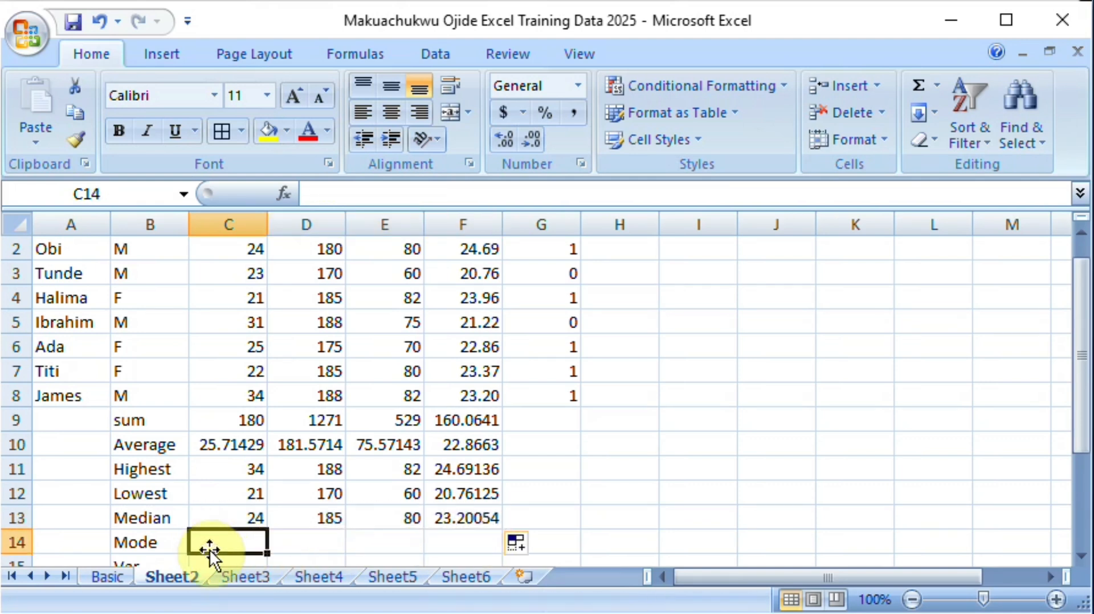
{"action": "type", "text": "=mod"}
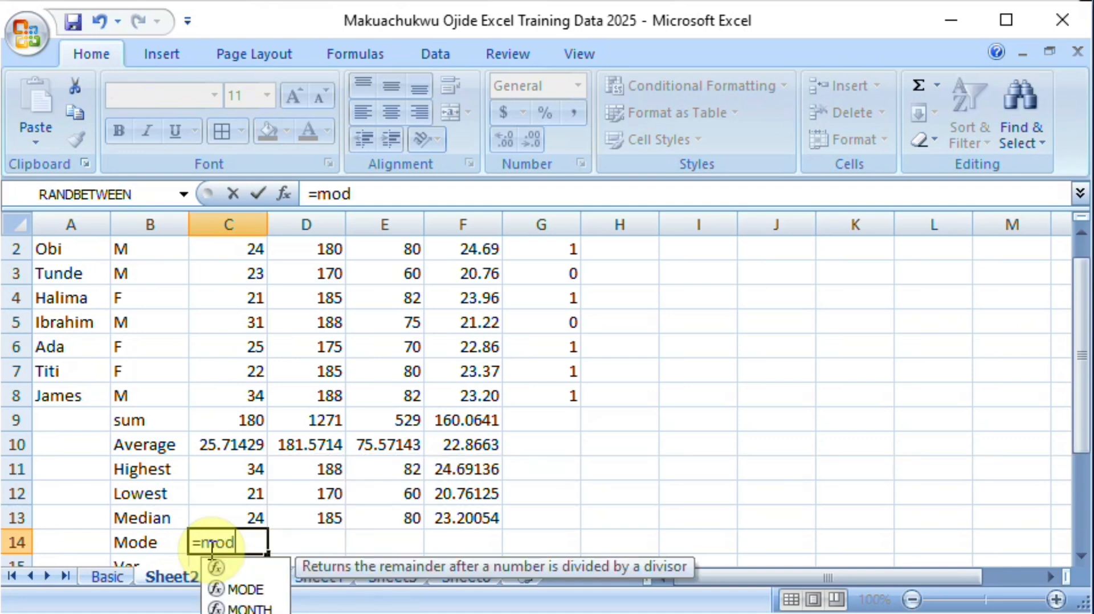
{"action": "type", "text": "e("}
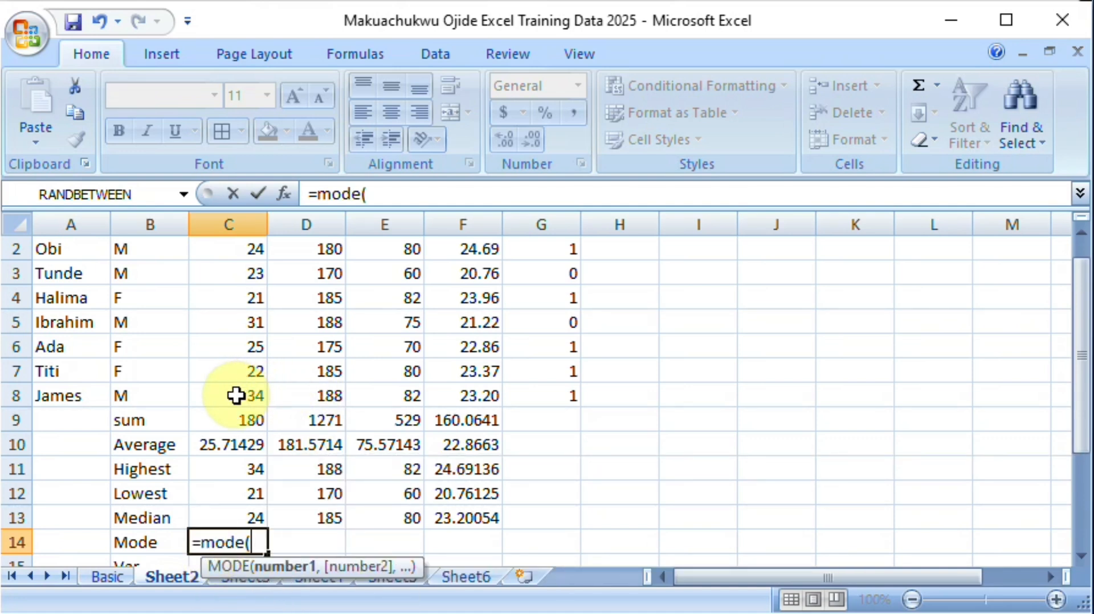
{"action": "left_click_drag", "start_coordinate": [236, 395], "coordinate": [235, 250]}
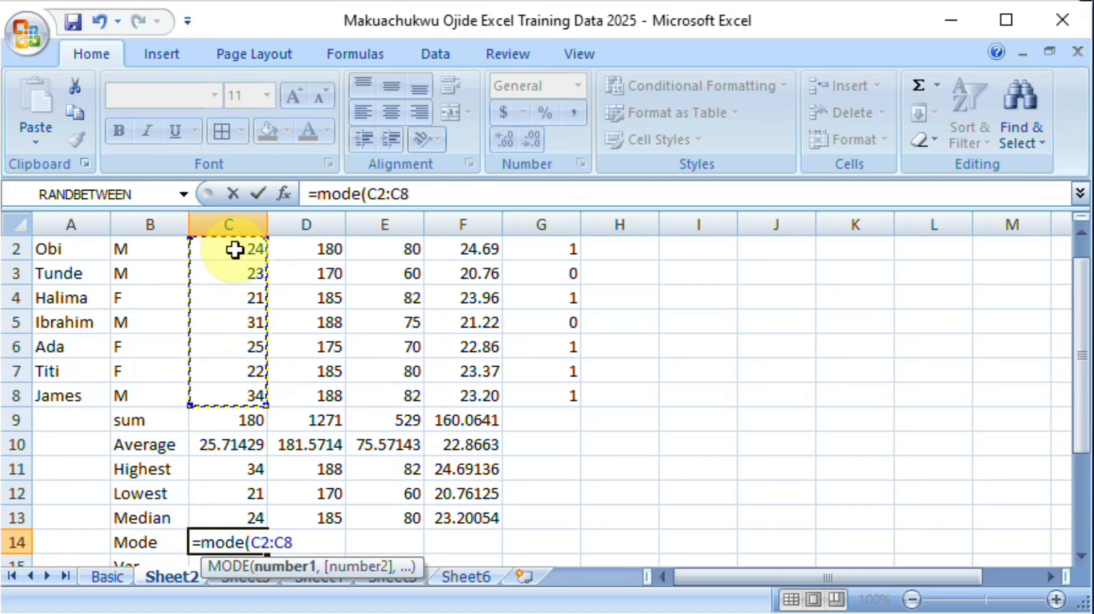
{"action": "type", "text": ")"}
{"action": "key", "text": "Return"}
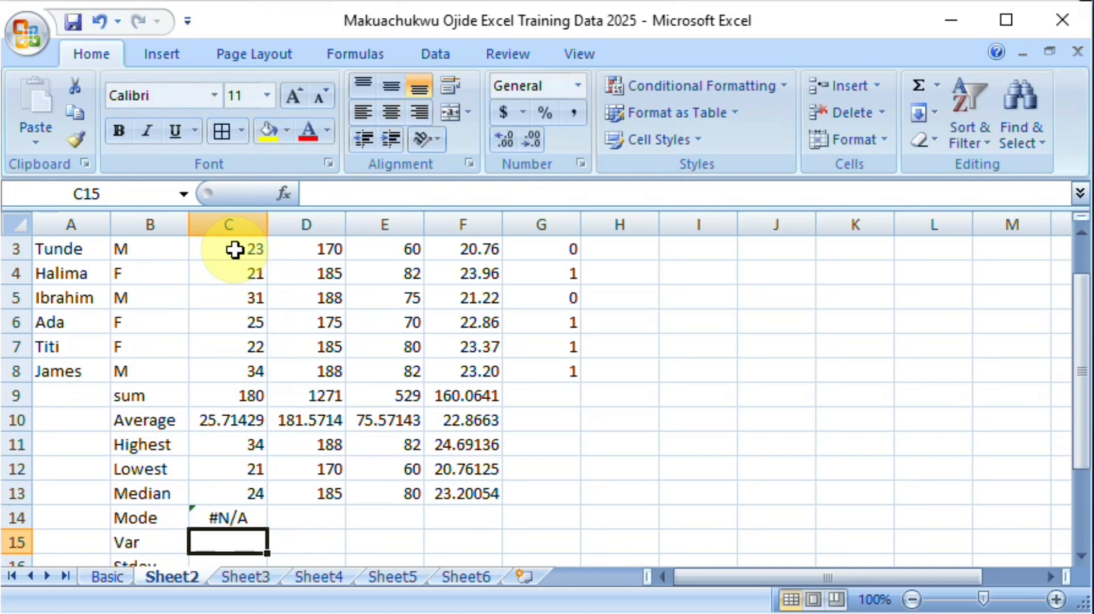
{"action": "double_click", "coordinate": [225, 517]}
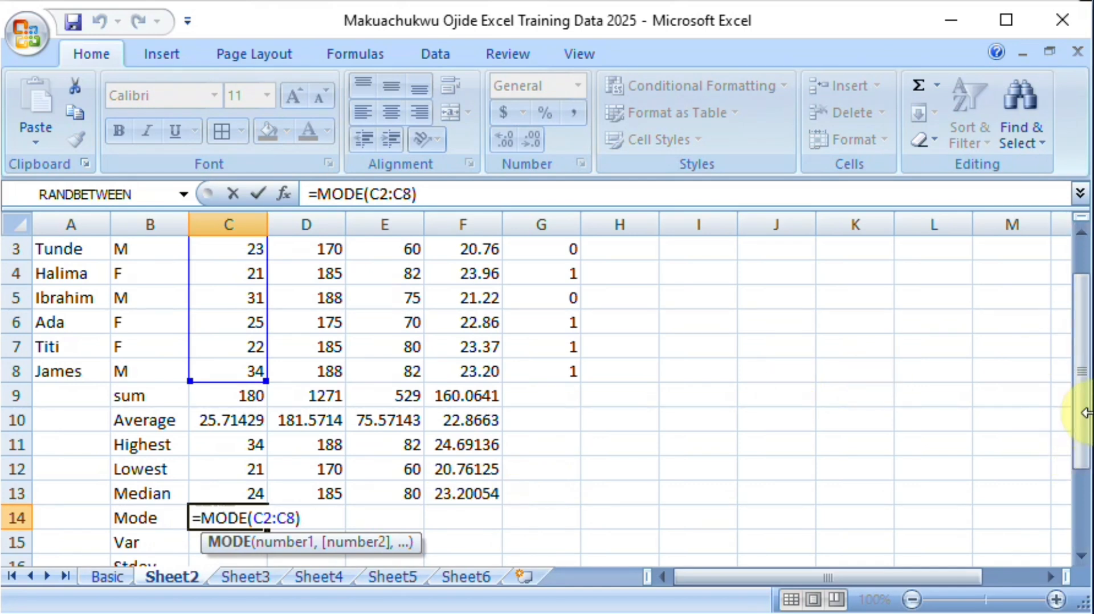
{"action": "mouse_move", "coordinate": [1084, 419]}
{"action": "left_mouse_down"}
{"action": "mouse_move", "coordinate": [1082, 392]}
{"action": "mouse_move", "coordinate": [1078, 422]}
{"action": "left_mouse_up"}
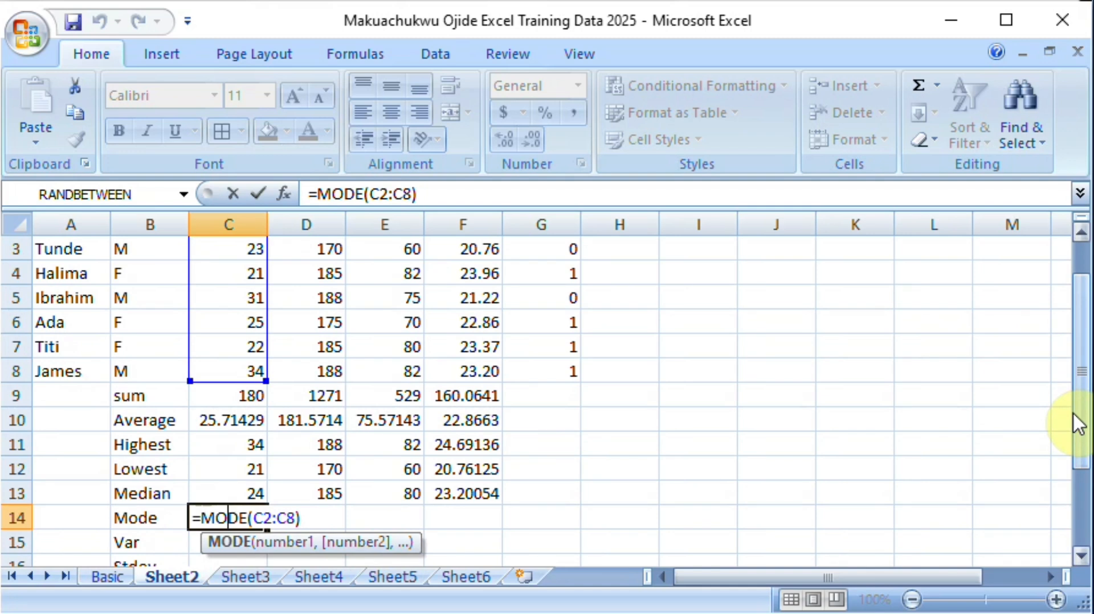
{"action": "key", "text": "Return"}
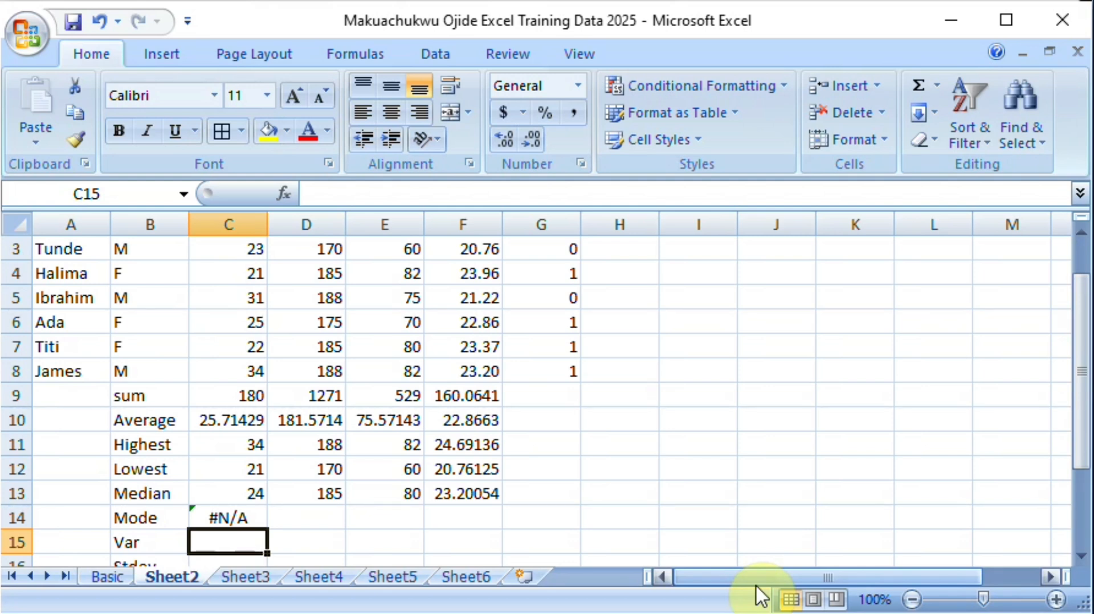
Step: Calculate the population variance of the ages in C15 with =VARP(C2:C8) and fill the formula across to F15
{"action": "type", "text": "="}
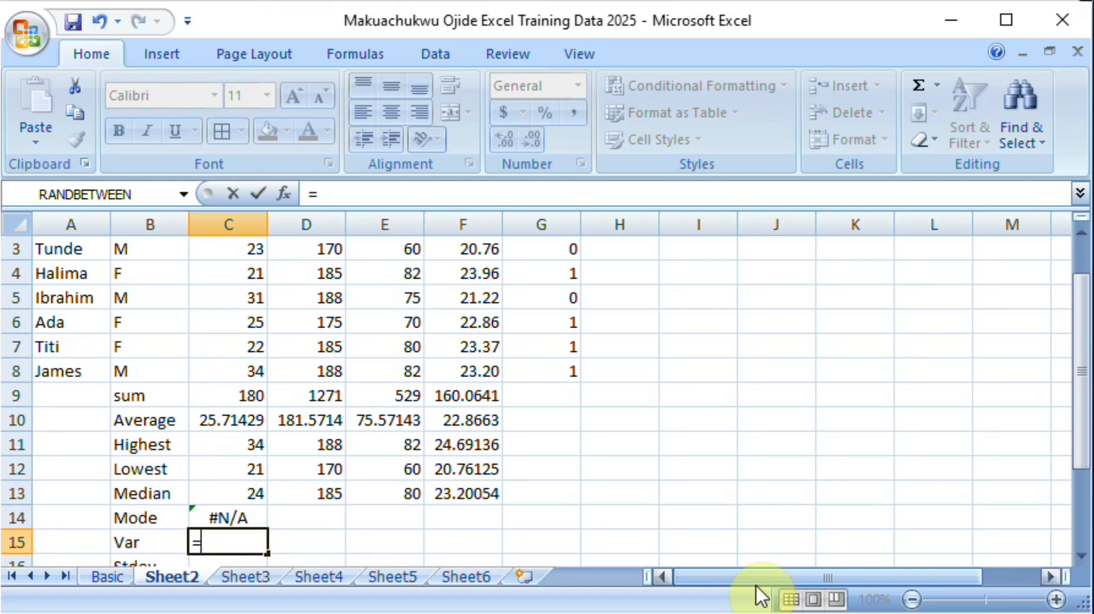
{"action": "type", "text": "v"}
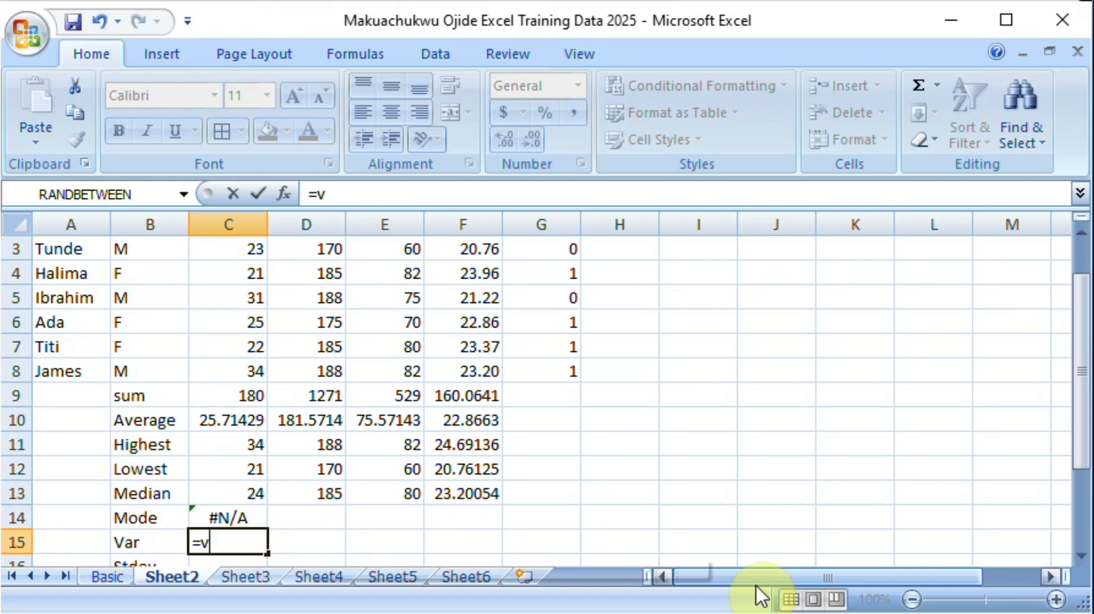
{"action": "type", "text": "arP"}
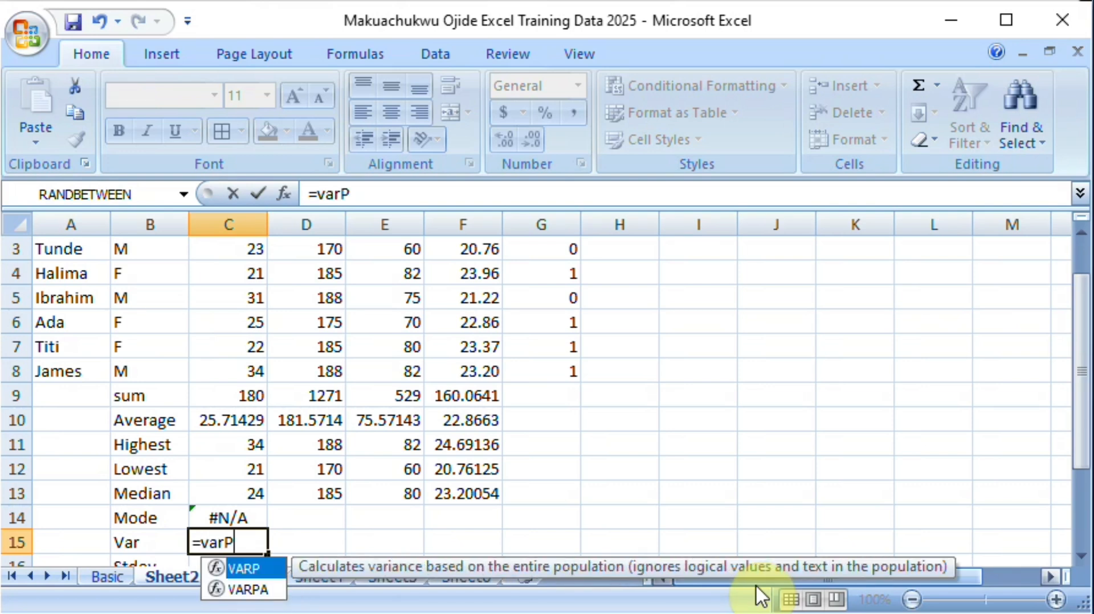
{"action": "type", "text": "("}
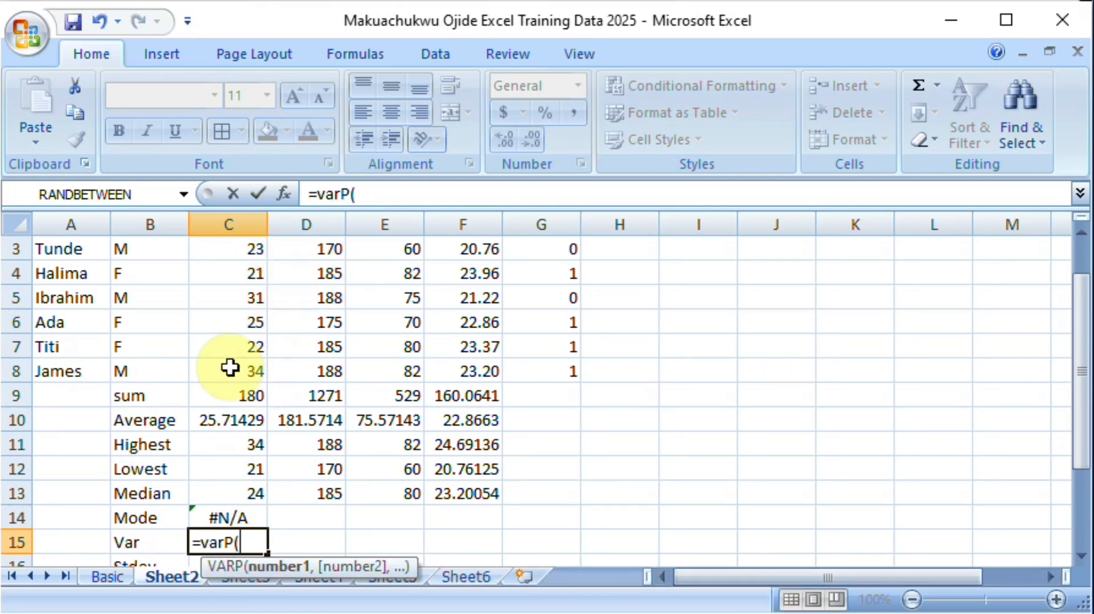
{"action": "left_click_drag", "start_coordinate": [247, 372], "coordinate": [234, 265]}
{"action": "type", "text": ")"}
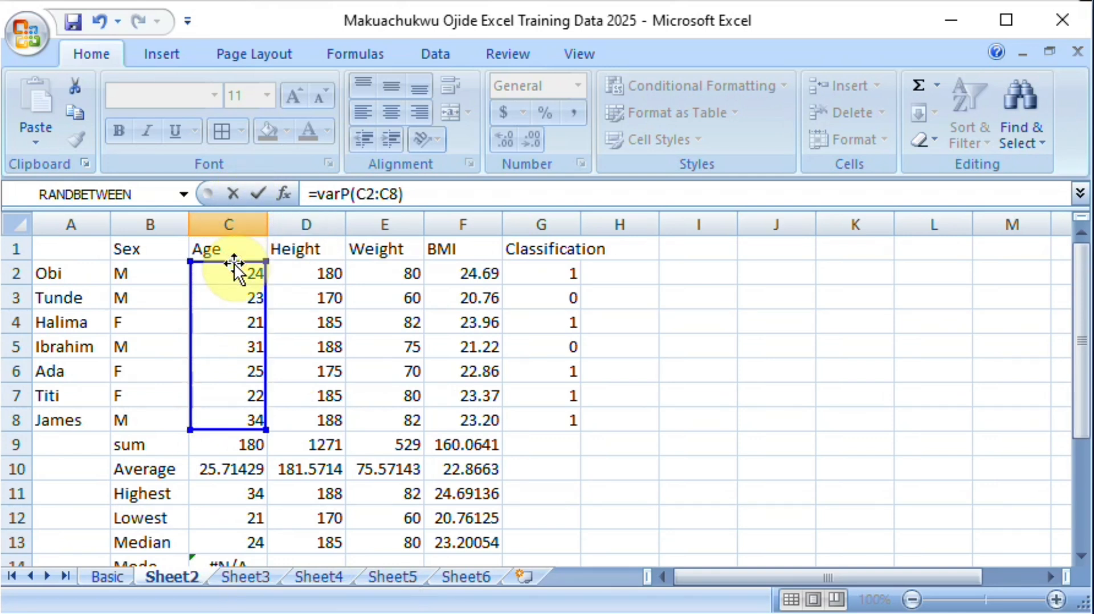
{"action": "key", "text": "Return"}
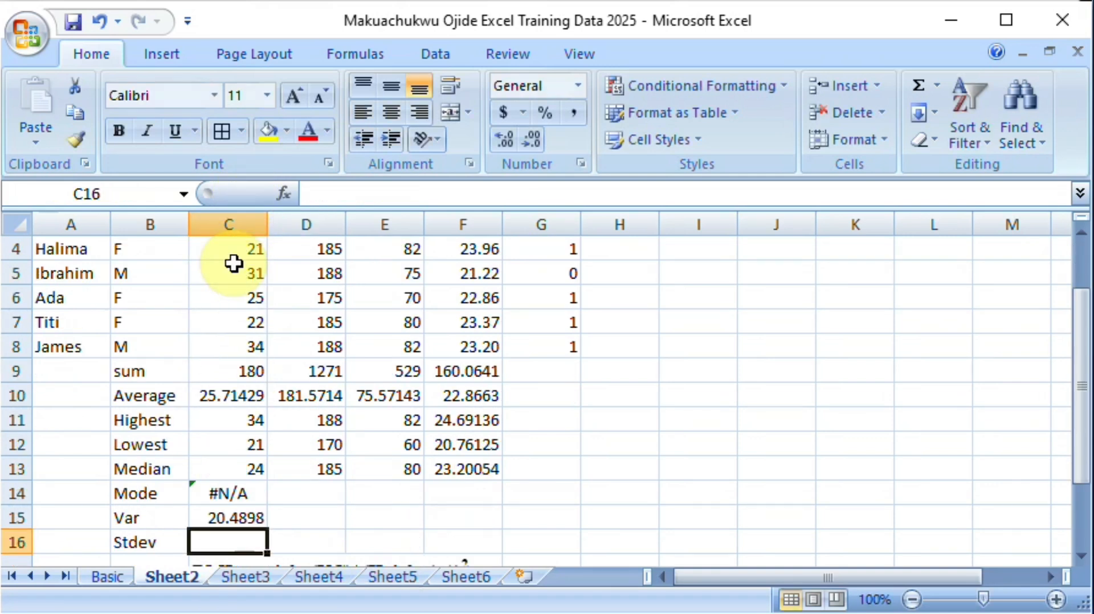
{"action": "left_click", "coordinate": [259, 517]}
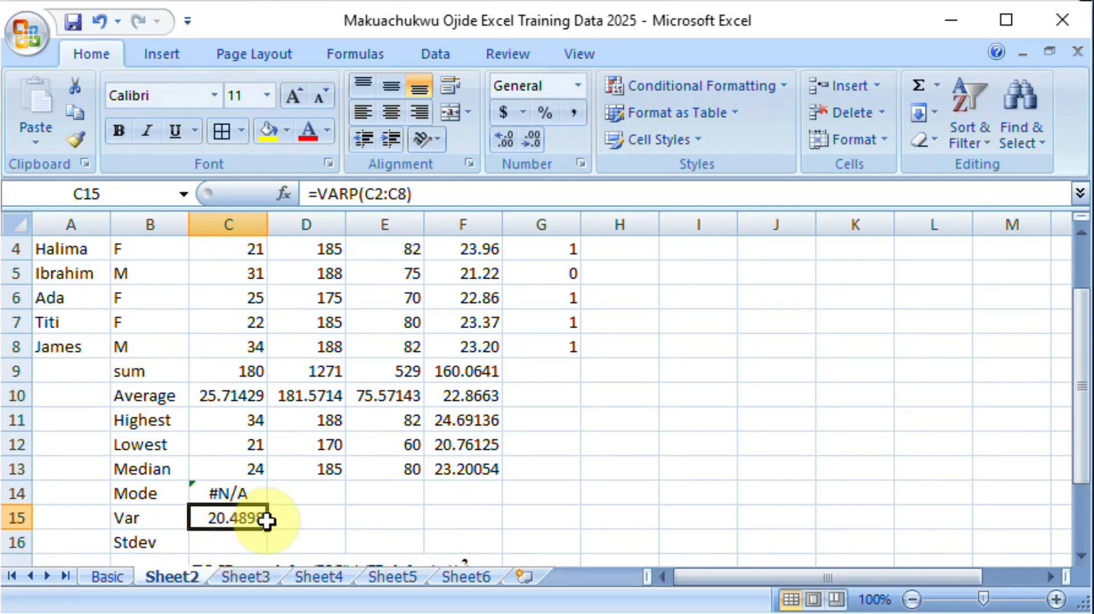
{"action": "left_click_drag", "start_coordinate": [269, 530], "coordinate": [501, 535]}
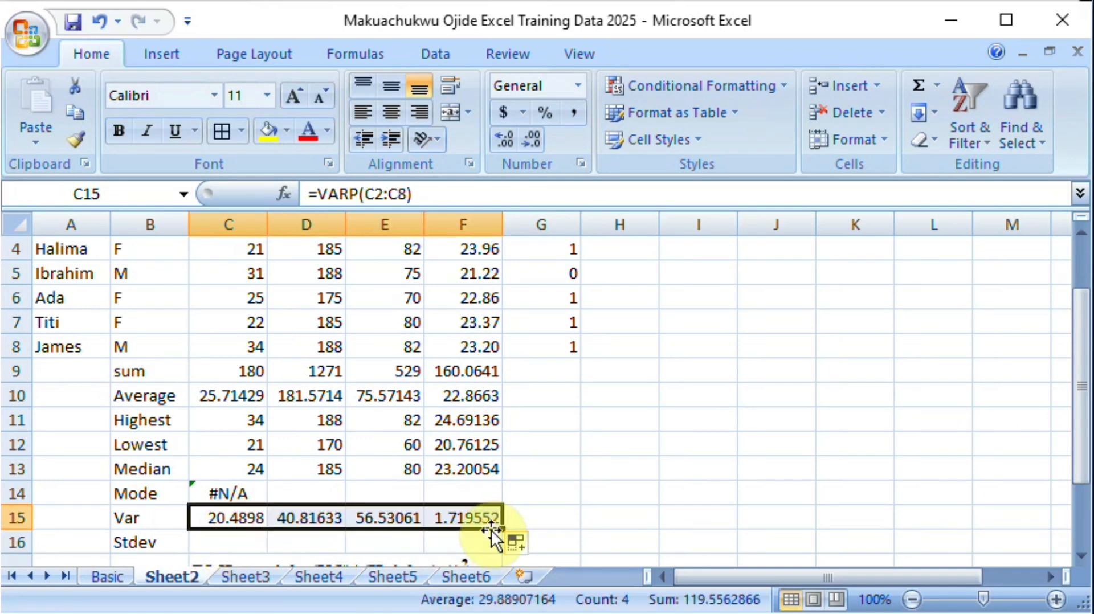
Step: Calculate the population standard deviation of the ages in C16 with =STDEVP(C2:C8) and fill the formula across to F16
{"action": "left_click", "coordinate": [210, 547]}
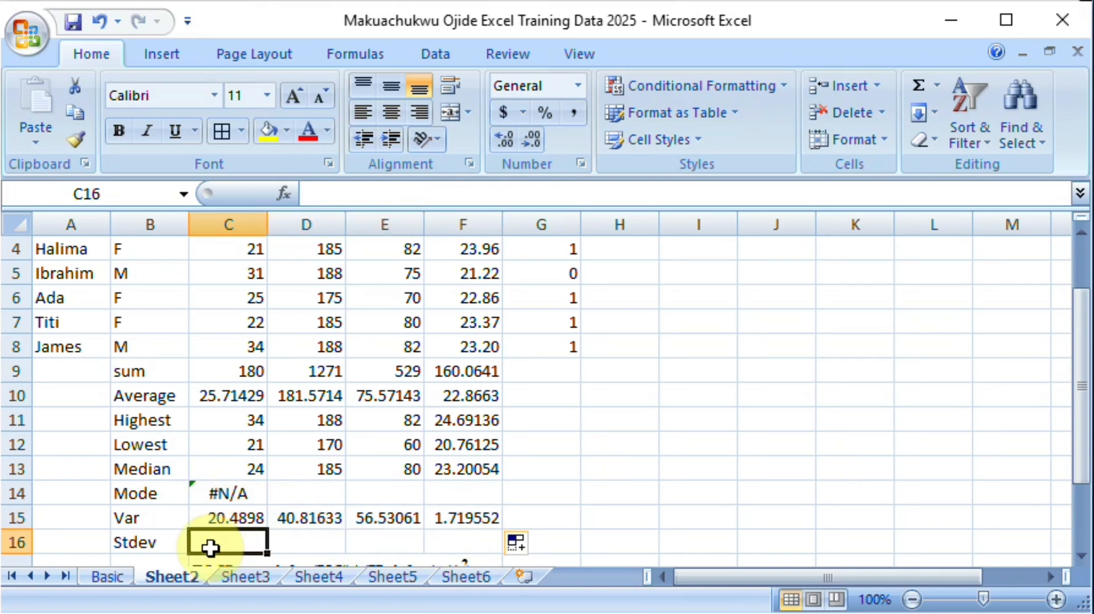
{"action": "type", "text": "="}
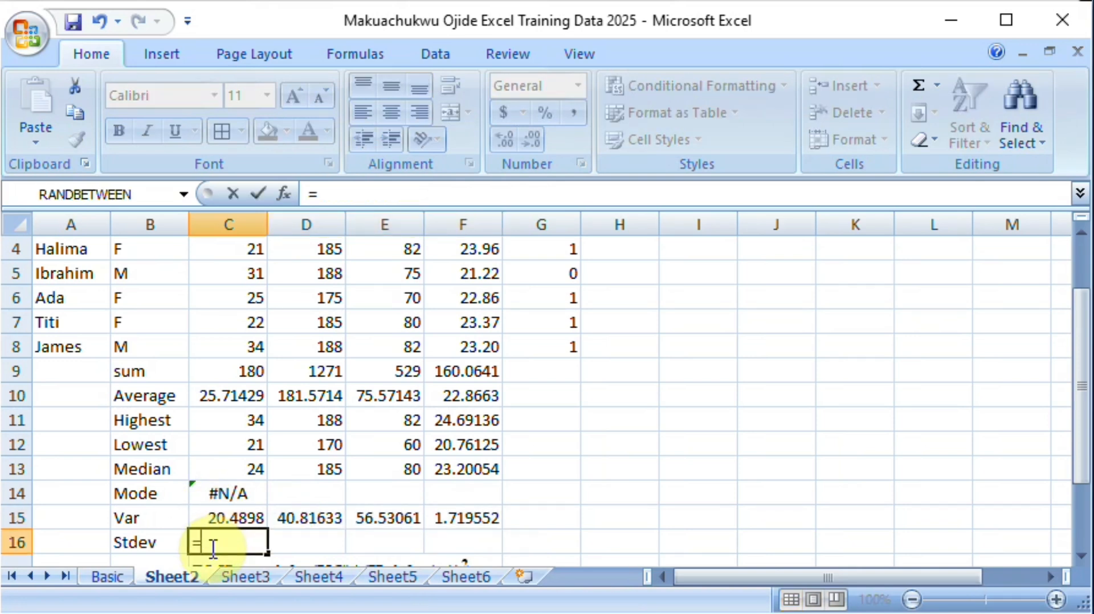
{"action": "type", "text": "std"}
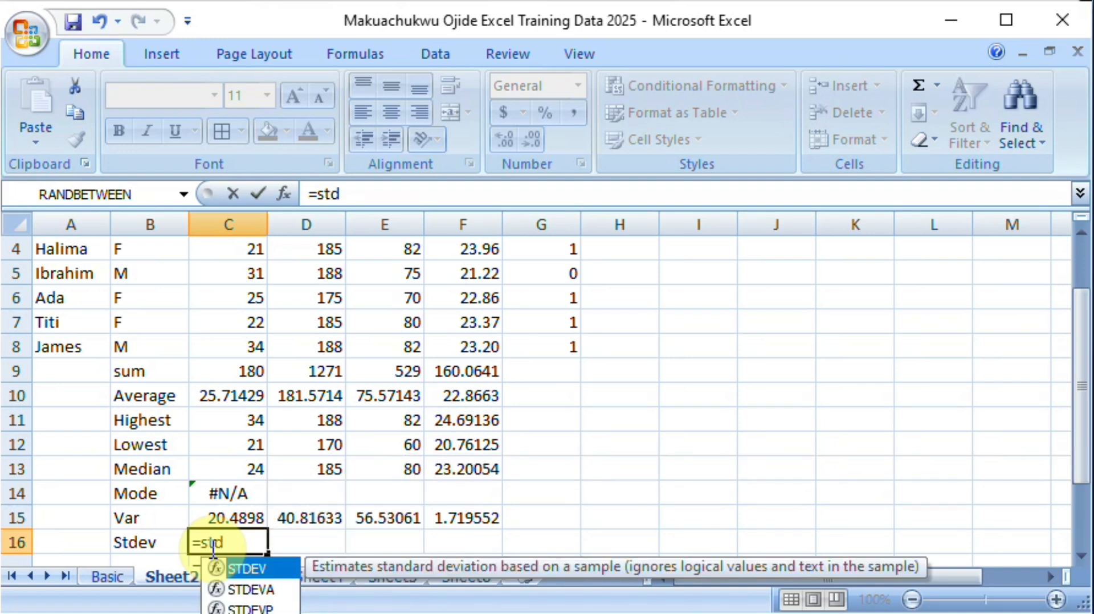
{"action": "key", "text": "Down"}
{"action": "key", "text": "Down"}
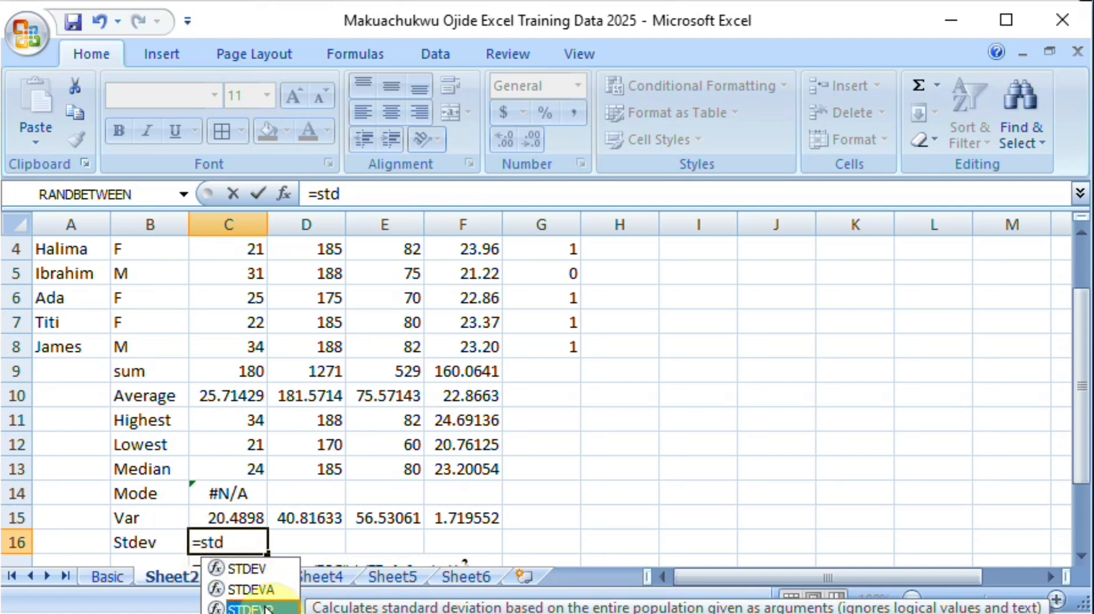
{"action": "double_click", "coordinate": [266, 608]}
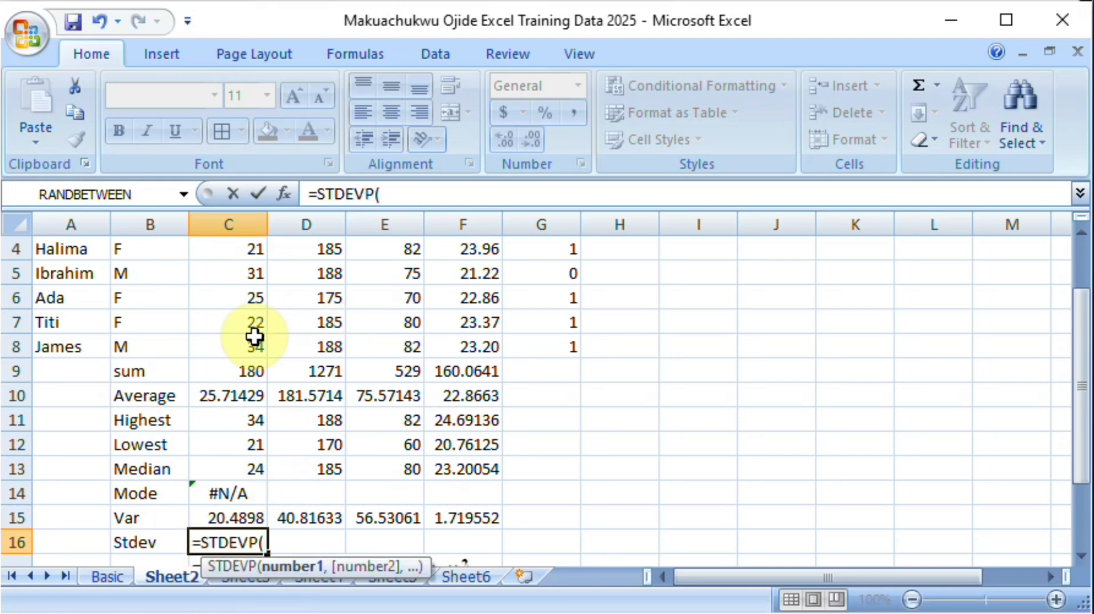
{"action": "left_click_drag", "start_coordinate": [237, 346], "coordinate": [219, 285]}
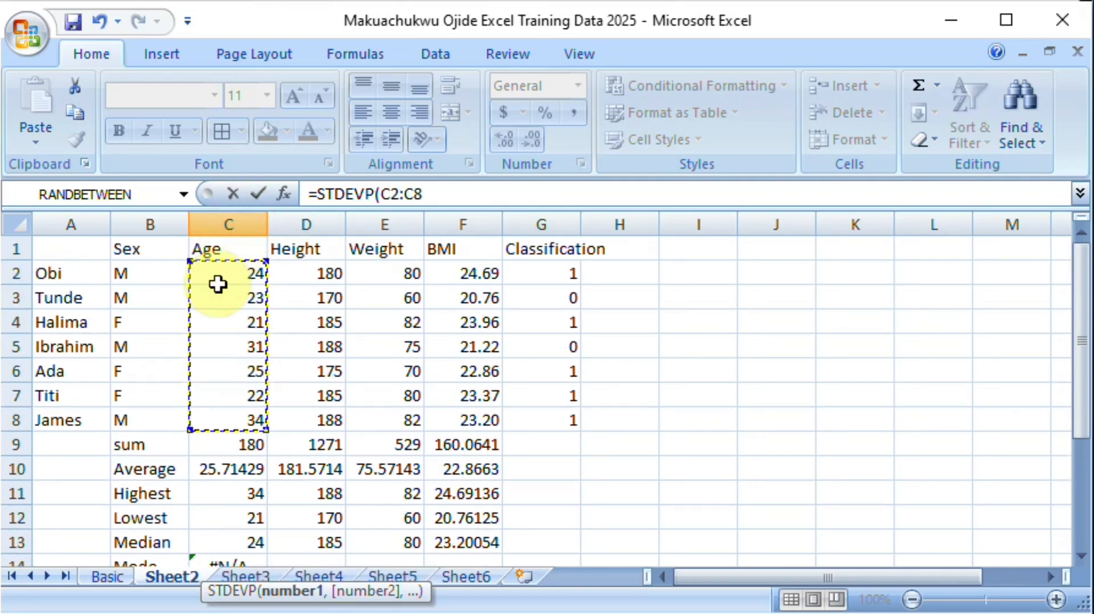
{"action": "type", "text": ")"}
{"action": "key", "text": "Return"}
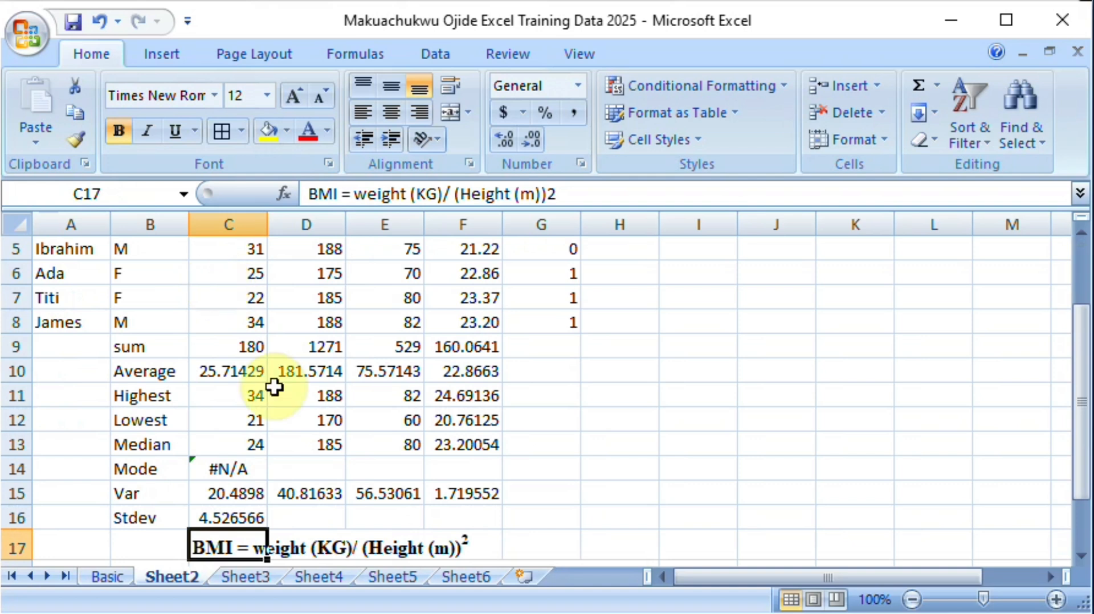
{"action": "left_click", "coordinate": [243, 516]}
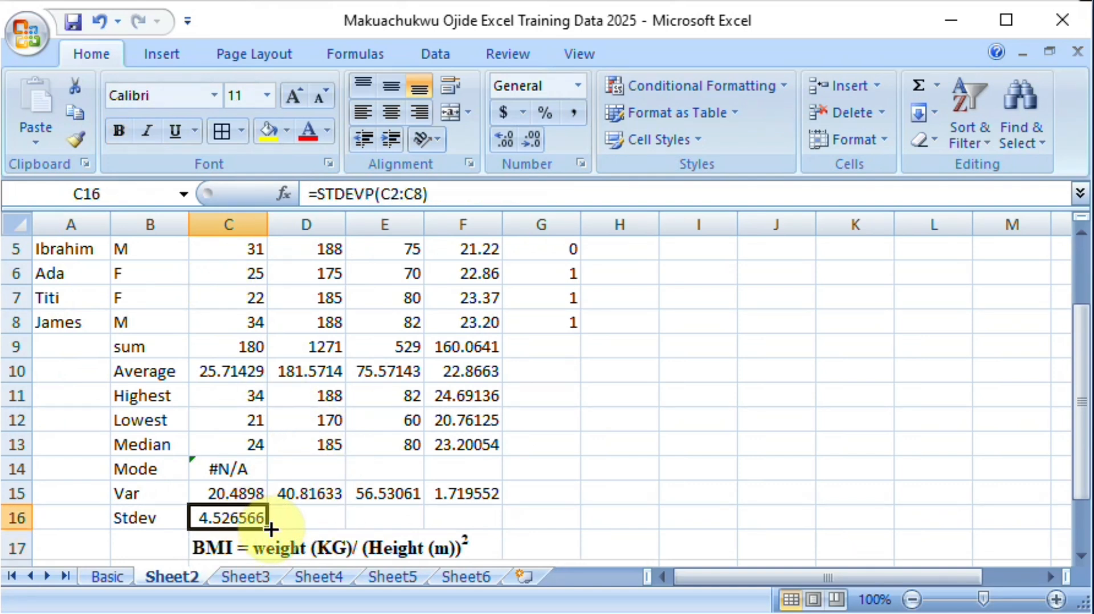
{"action": "left_click_drag", "start_coordinate": [271, 530], "coordinate": [483, 519]}
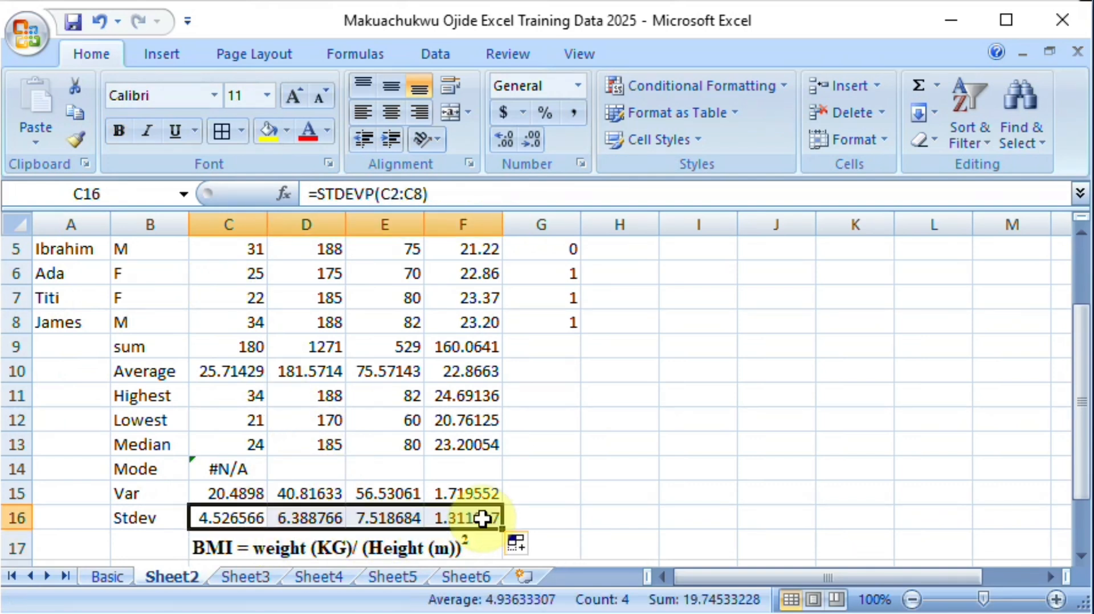
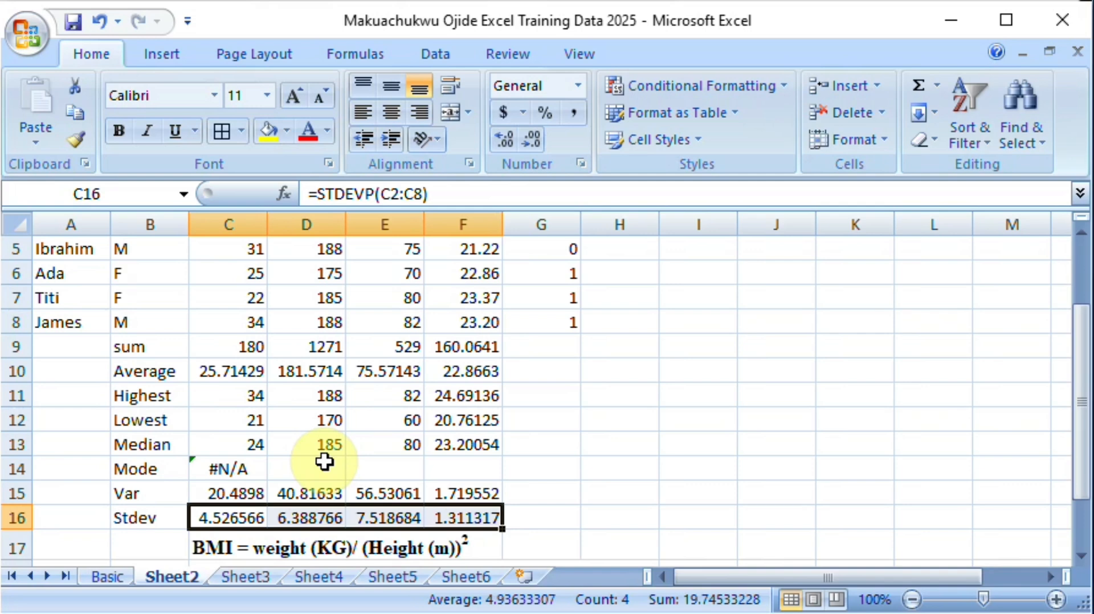
Step: Insert a blank column before column A on Sheet2
{"action": "left_click_drag", "start_coordinate": [1082, 403], "coordinate": [1085, 253]}
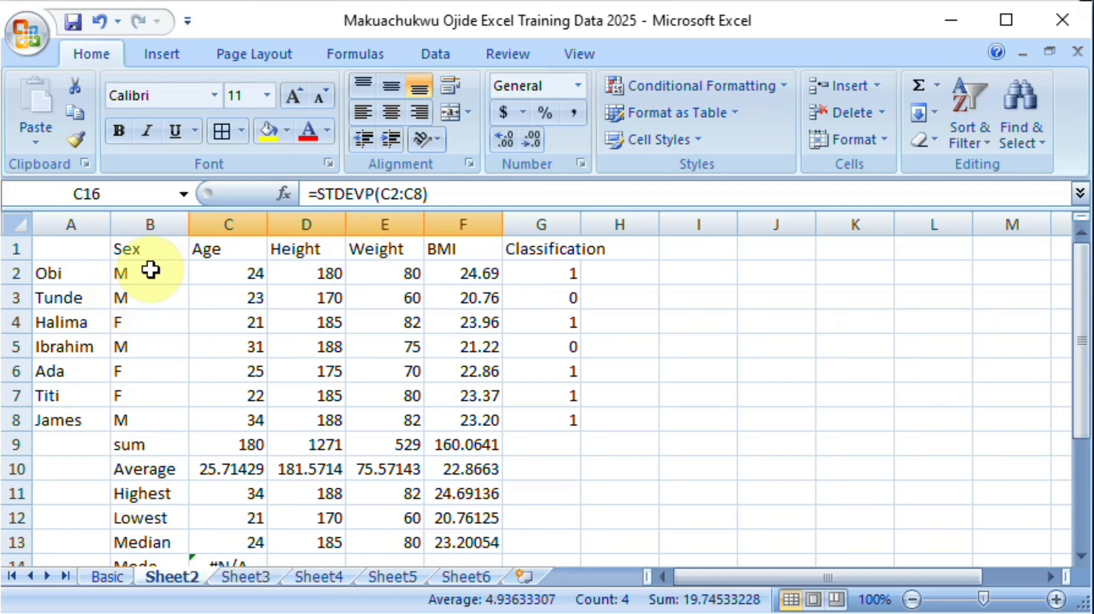
{"action": "left_click", "coordinate": [55, 277]}
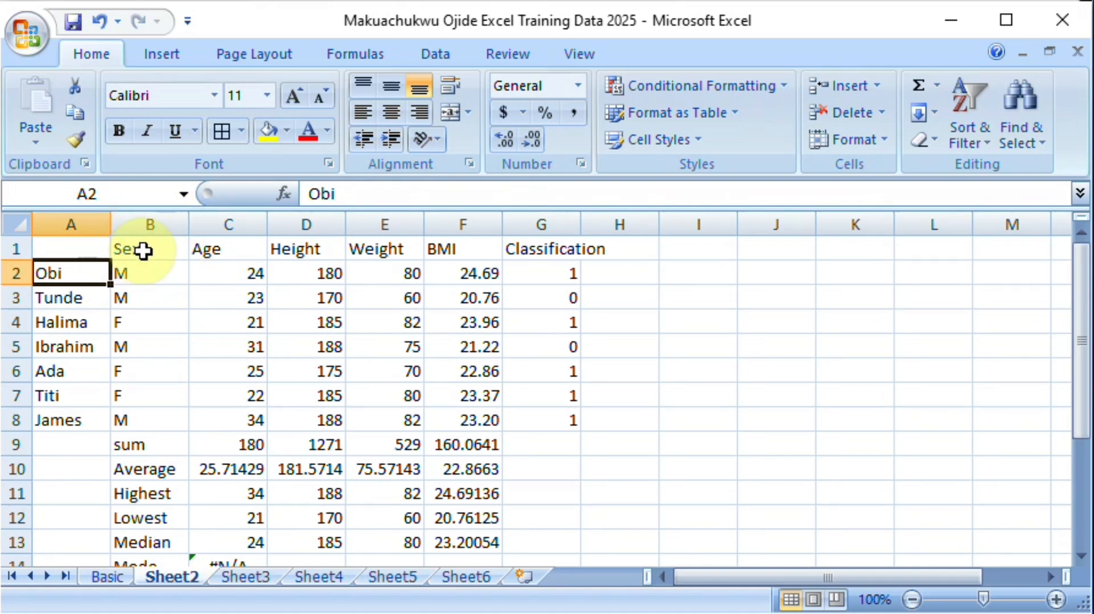
{"action": "left_click", "coordinate": [83, 221]}
{"action": "right_click", "coordinate": [85, 219]}
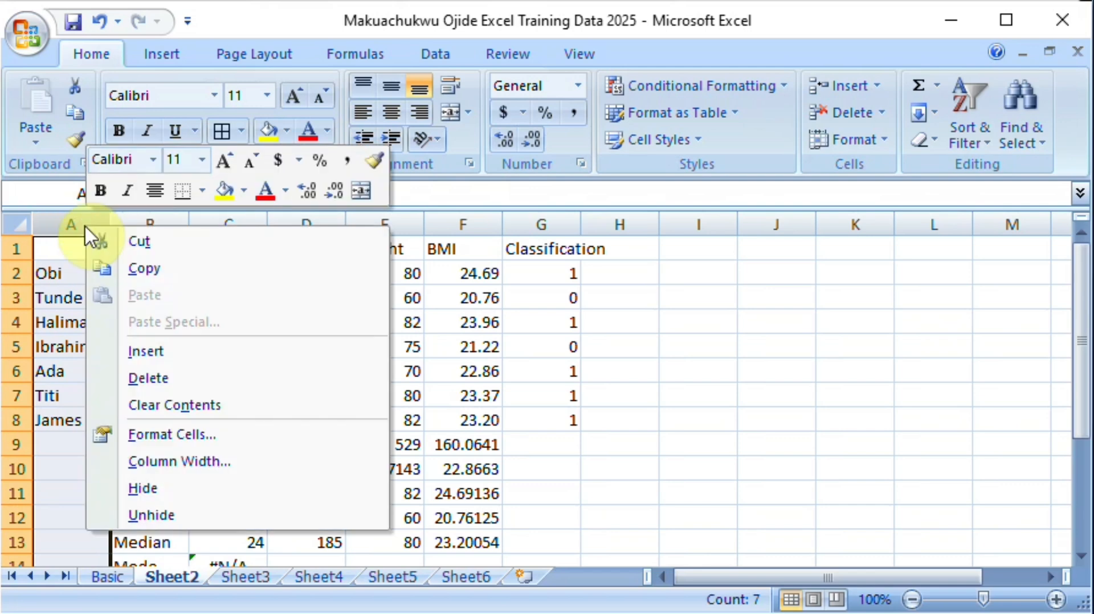
{"action": "left_click", "coordinate": [150, 350]}
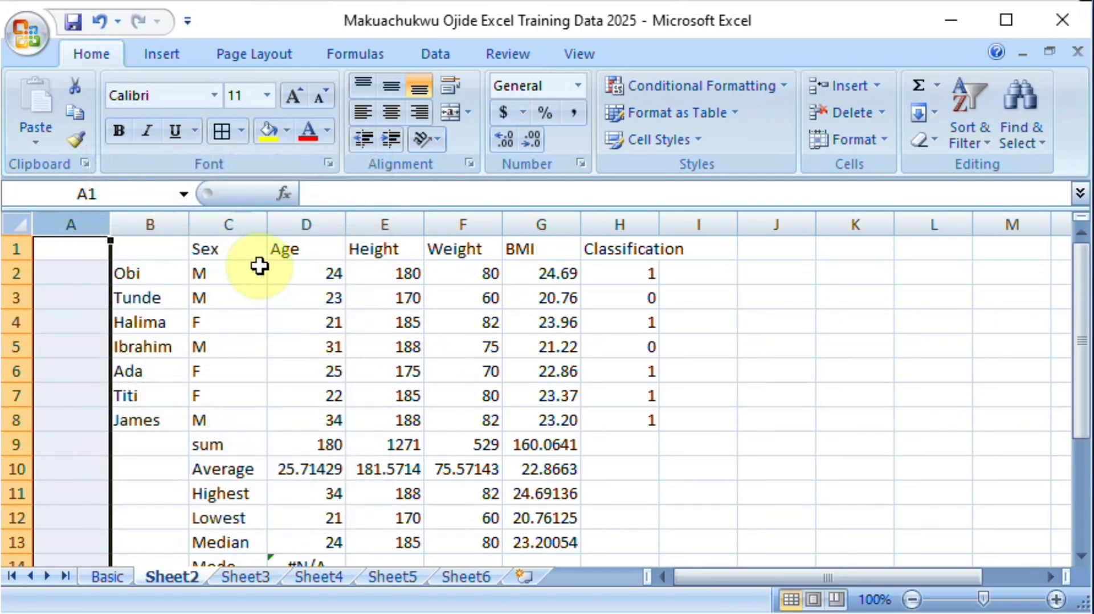
Step: Move the Sex column from C1:C8 to A1:A8, dismissing the break reminder
{"action": "left_click", "coordinate": [222, 252]}
{"action": "left_click_drag", "start_coordinate": [224, 255], "coordinate": [229, 418]}
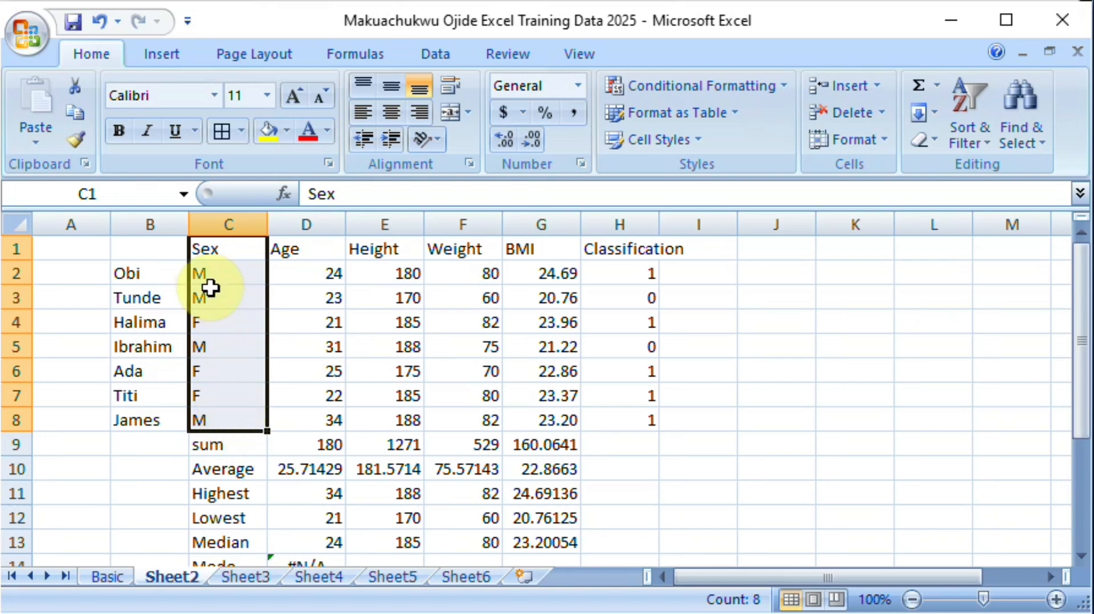
{"action": "left_click_drag", "start_coordinate": [208, 252], "coordinate": [215, 422]}
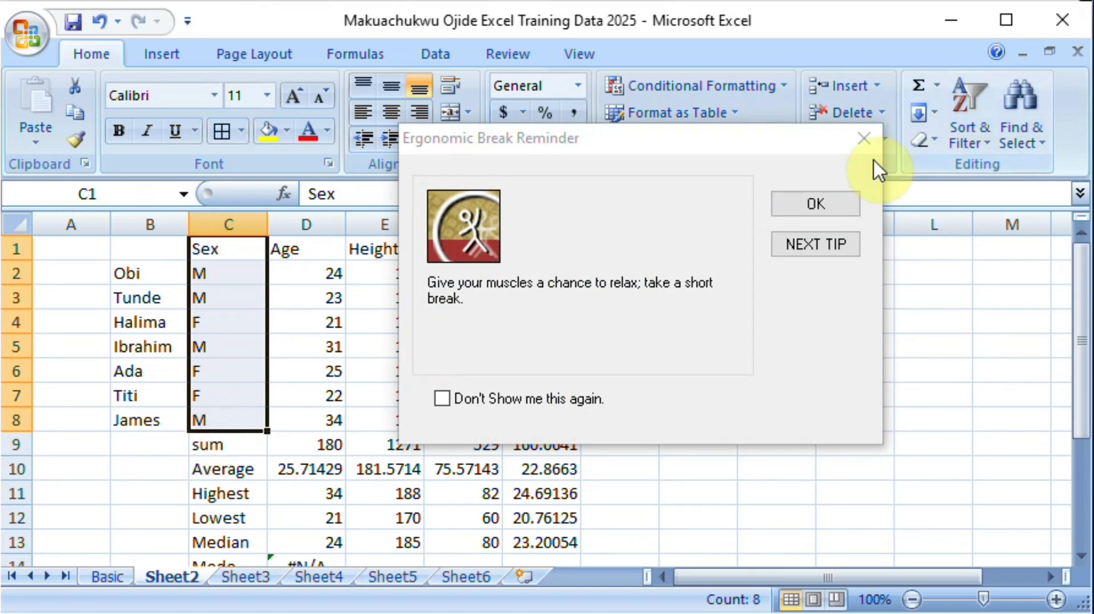
{"action": "left_click", "coordinate": [864, 137]}
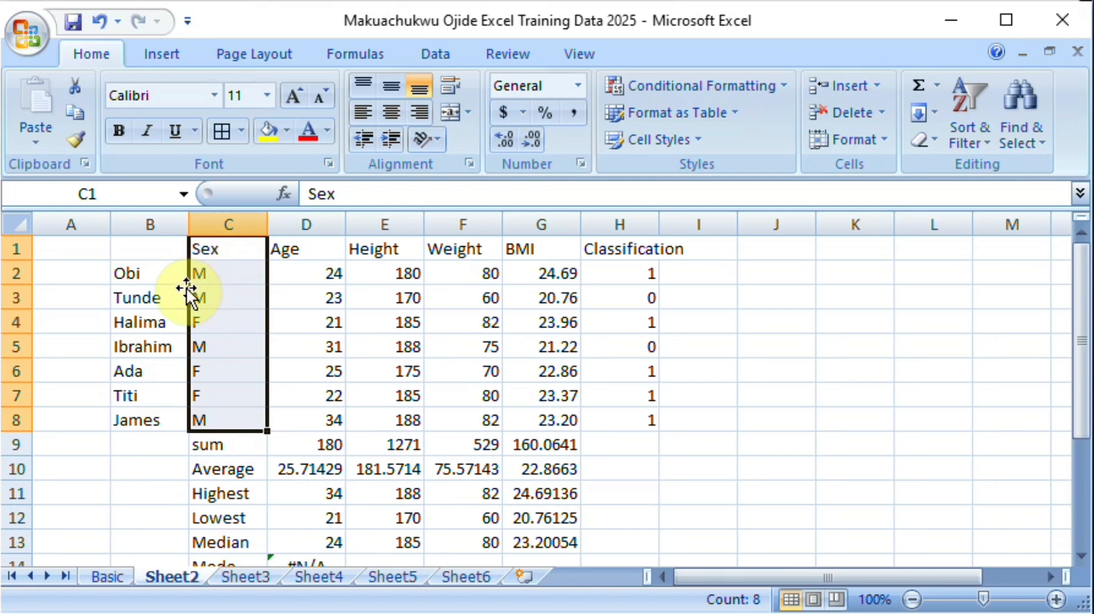
{"action": "left_click_drag", "start_coordinate": [185, 292], "coordinate": [74, 293]}
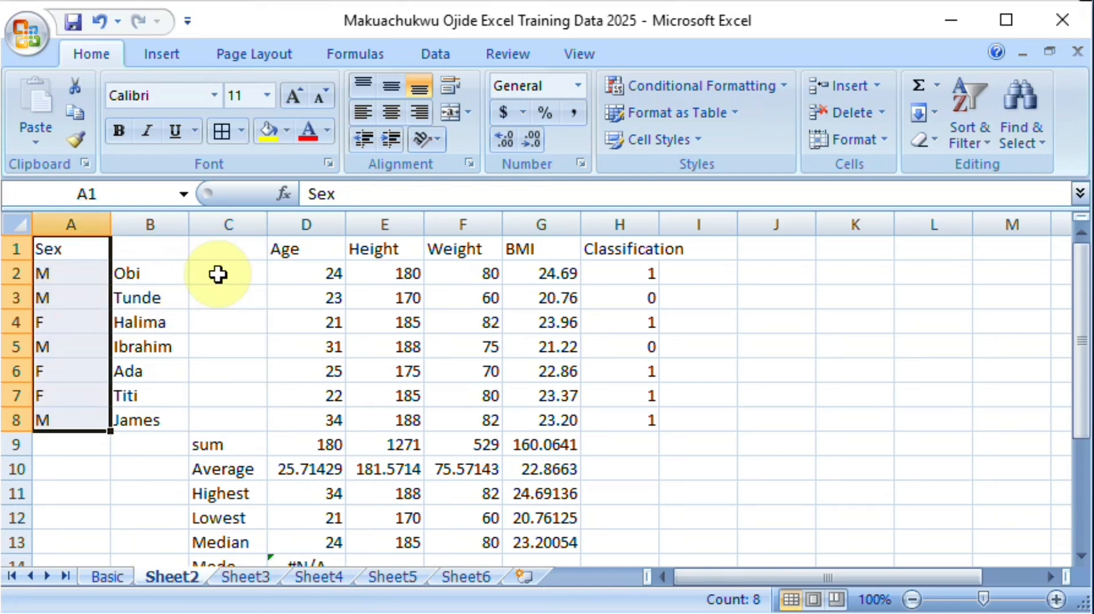
Step: Move the people's names from B2:B8 to C2:C8 and enter the header "Name" in C1
{"action": "left_click", "coordinate": [142, 265]}
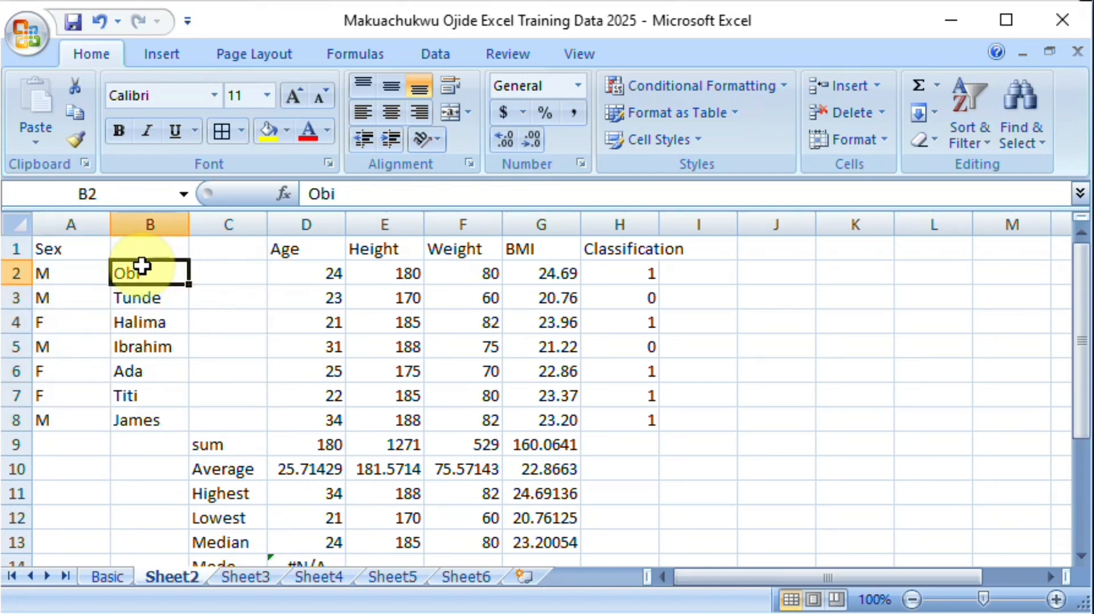
{"action": "left_click_drag", "start_coordinate": [142, 265], "coordinate": [140, 416]}
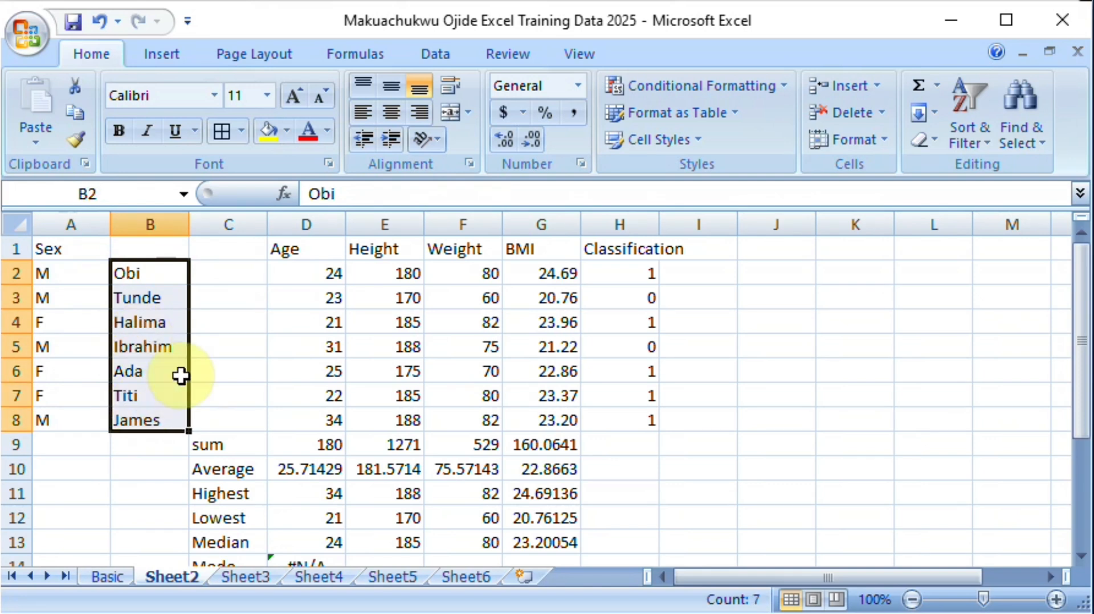
{"action": "left_click_drag", "start_coordinate": [189, 367], "coordinate": [228, 370]}
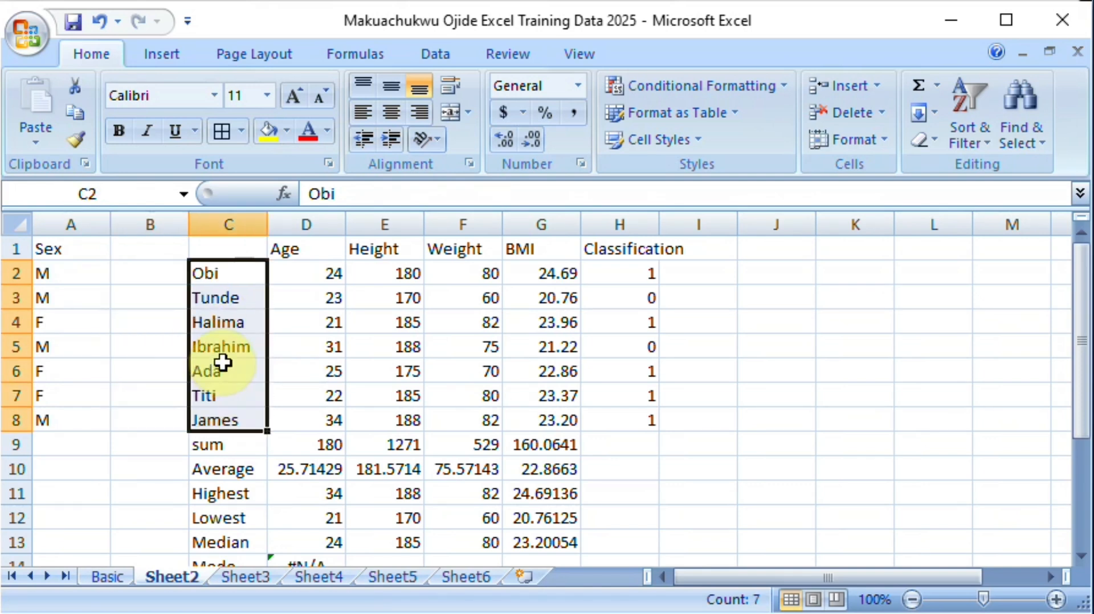
{"action": "left_click", "coordinate": [234, 246]}
{"action": "type", "text": "Name"}
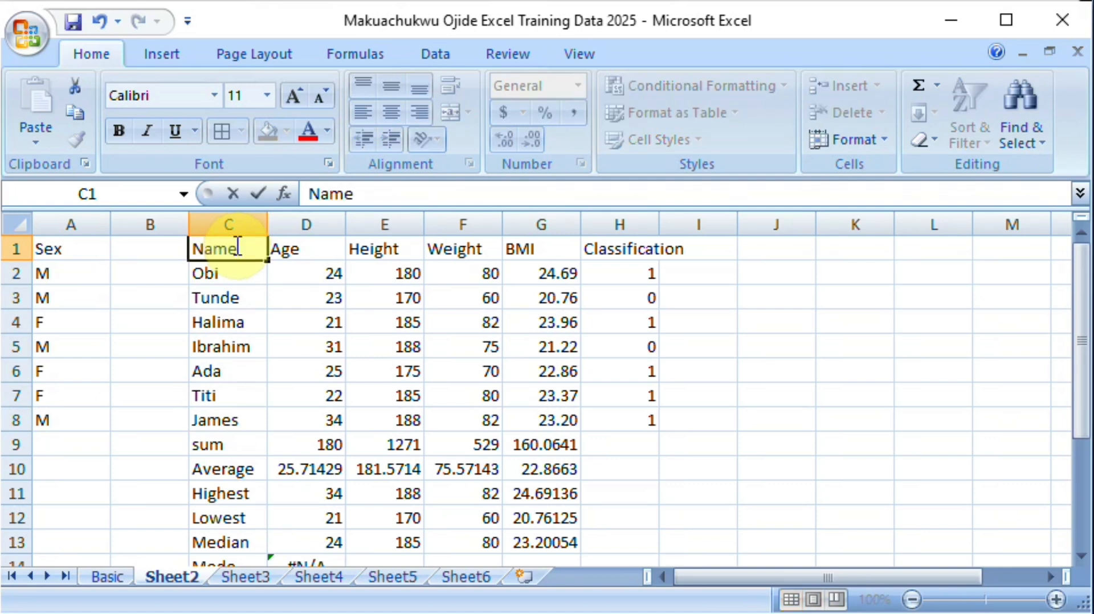
{"action": "key", "text": "Return"}
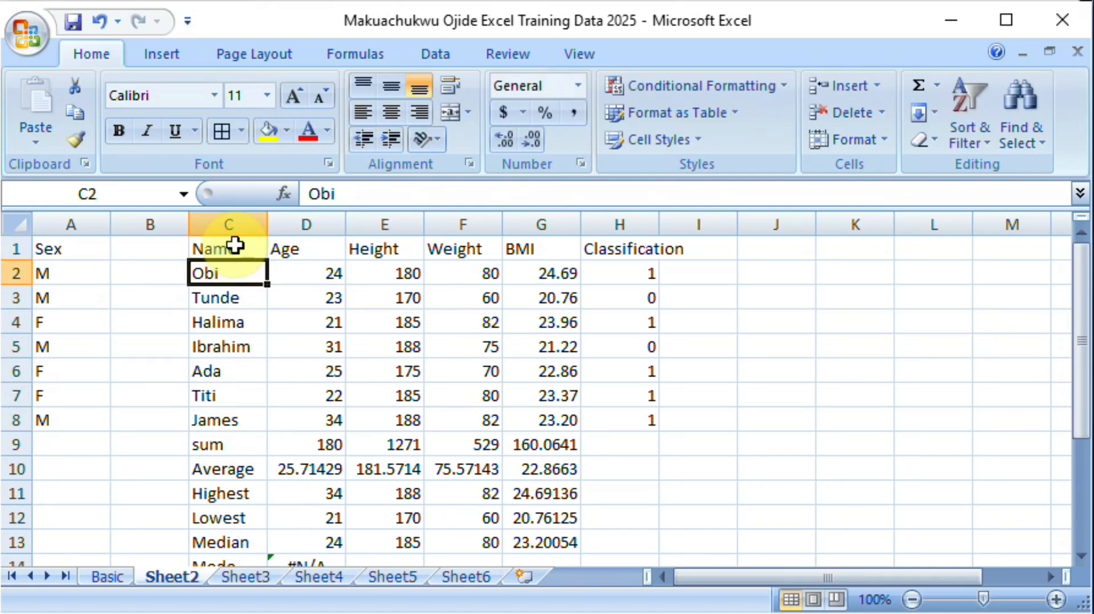
Step: Insert a 2-D clustered column chart from the range C1:G9, covering Name through BMI and including the sum row
{"action": "left_click", "coordinate": [234, 245]}
{"action": "key", "text": "shift+Down"}
{"action": "key", "text": "shift+Down"}
{"action": "key", "text": "shift+Down"}
{"action": "key", "text": "shift+Down"}
{"action": "key", "text": "shift+Down"}
{"action": "key", "text": "shift+Down"}
{"action": "key", "text": "shift+Down"}
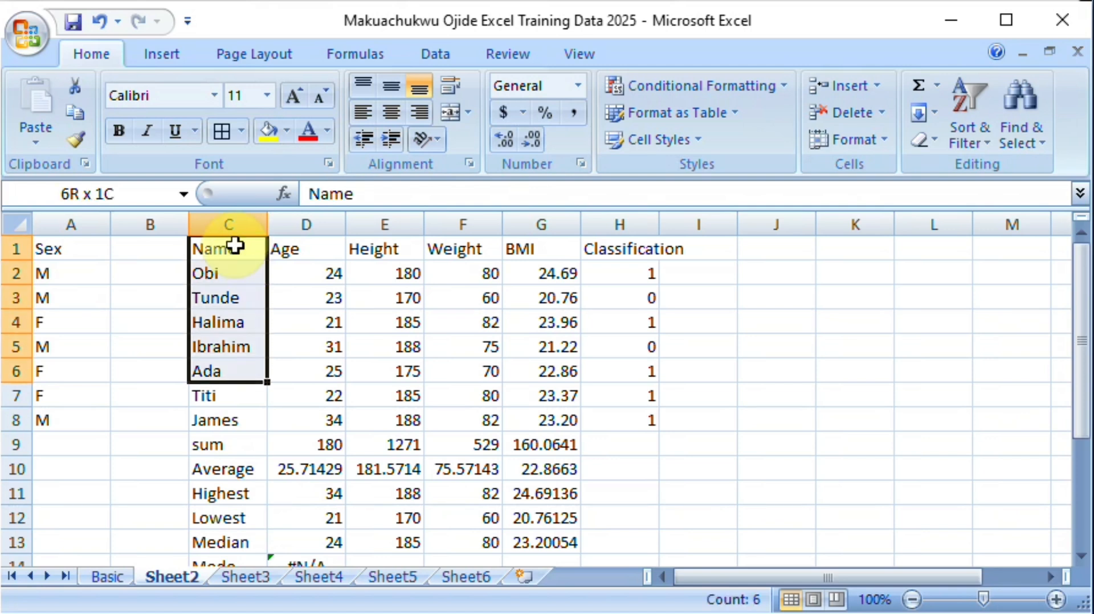
{"action": "key", "text": "shift+Down"}
{"action": "key", "text": "shift+Right"}
{"action": "key", "text": "shift+Right"}
{"action": "key", "text": "shift+Right"}
{"action": "key", "text": "shift+Right"}
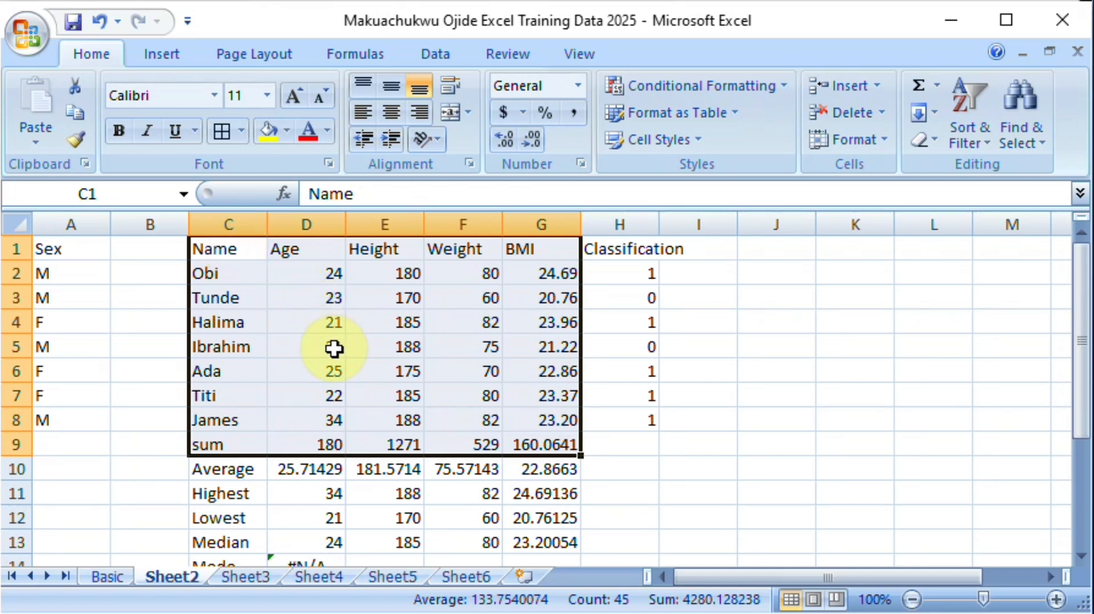
{"action": "key", "text": "F1"}
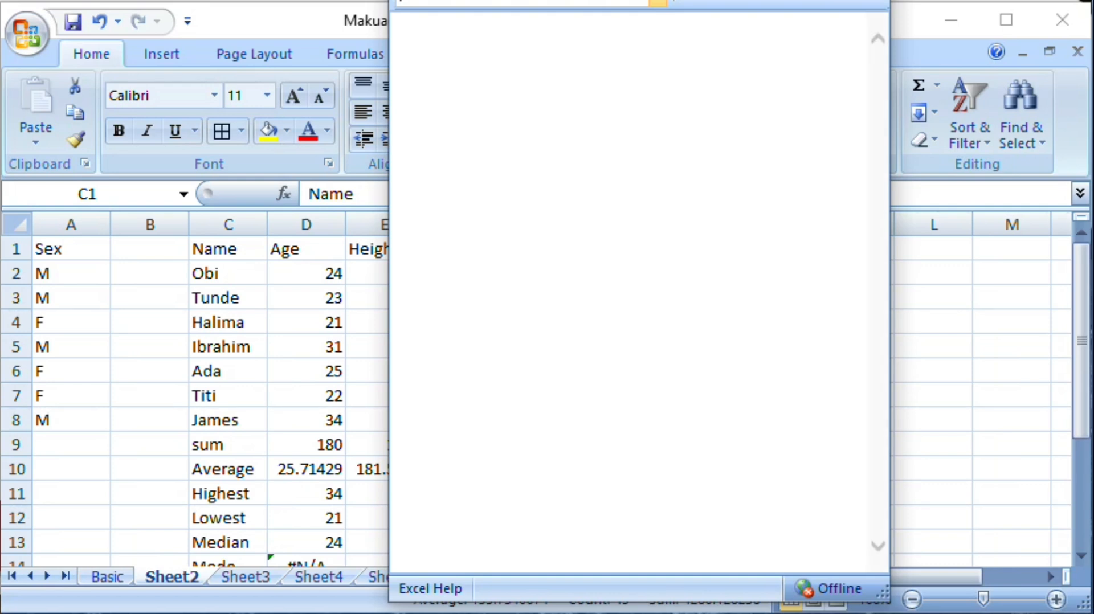
{"action": "key", "text": "alt+F4"}
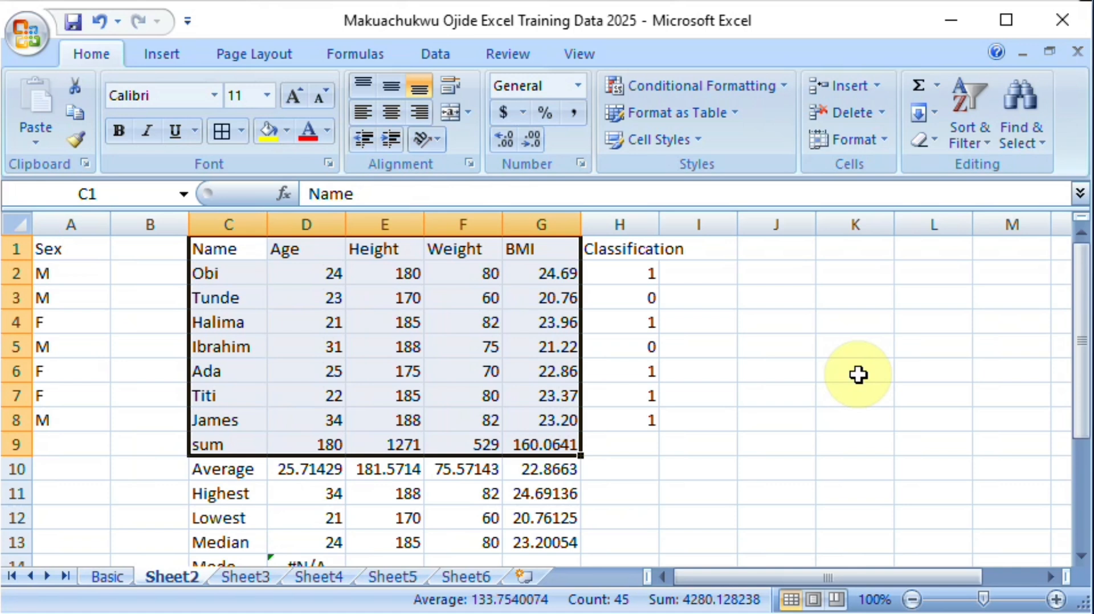
{"action": "left_click", "coordinate": [160, 59]}
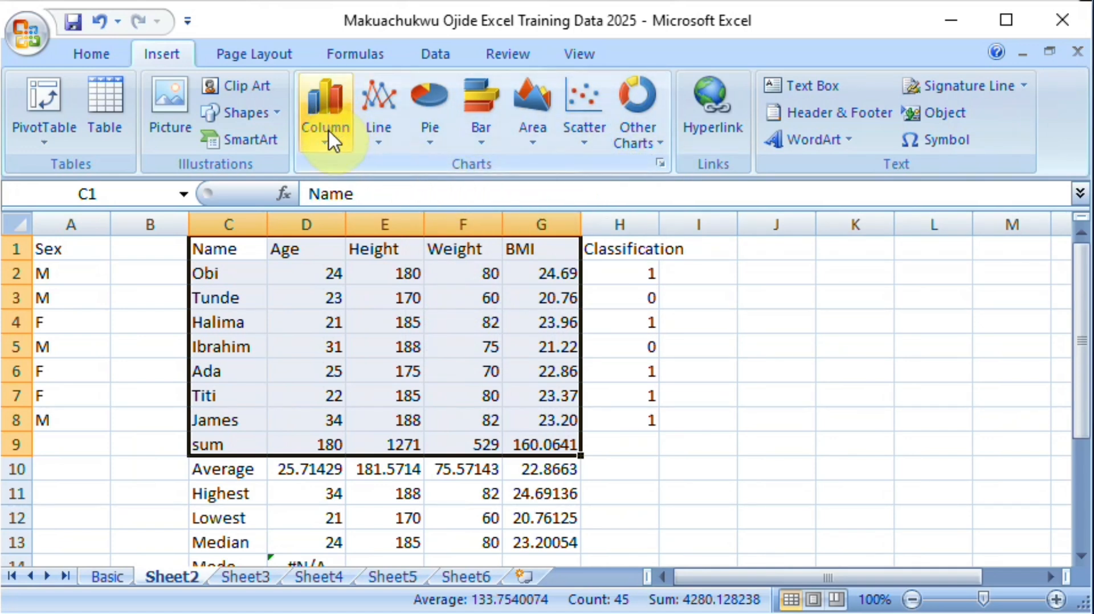
{"action": "left_click", "coordinate": [328, 111]}
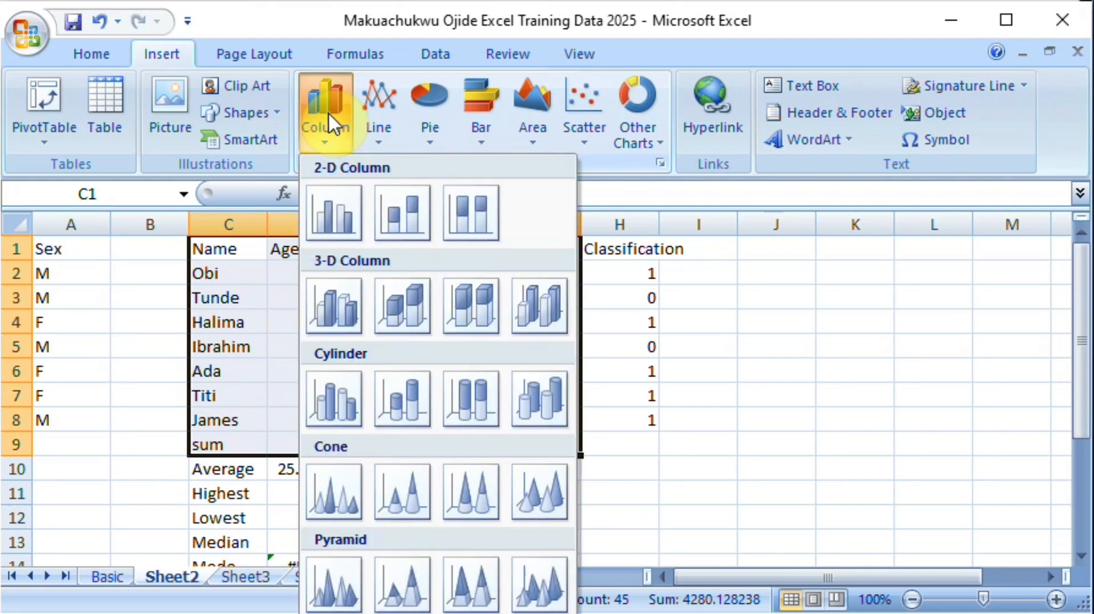
{"action": "left_click", "coordinate": [344, 212]}
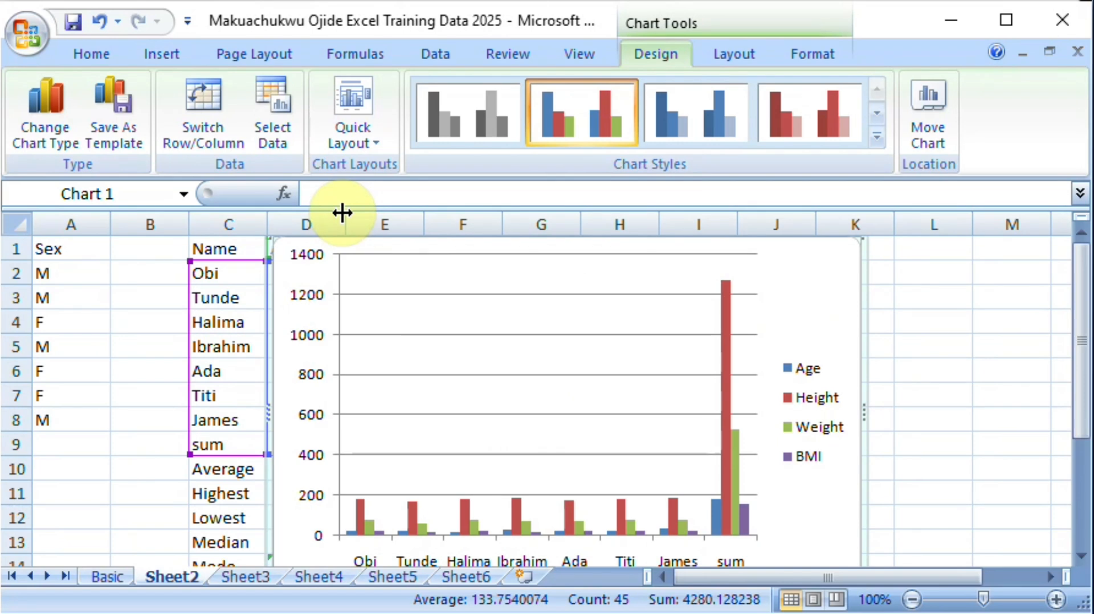
Step: Move the column chart off the source table so that it spans columns G to N
{"action": "left_click_drag", "start_coordinate": [1080, 286], "coordinate": [1084, 313]}
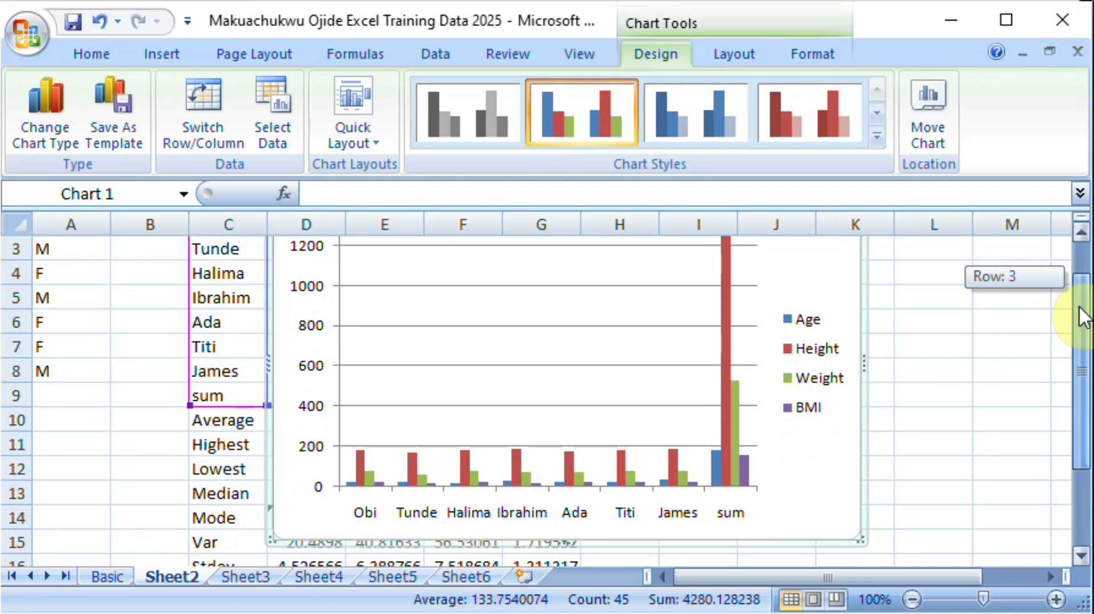
{"action": "left_click_drag", "start_coordinate": [1081, 308], "coordinate": [1080, 296]}
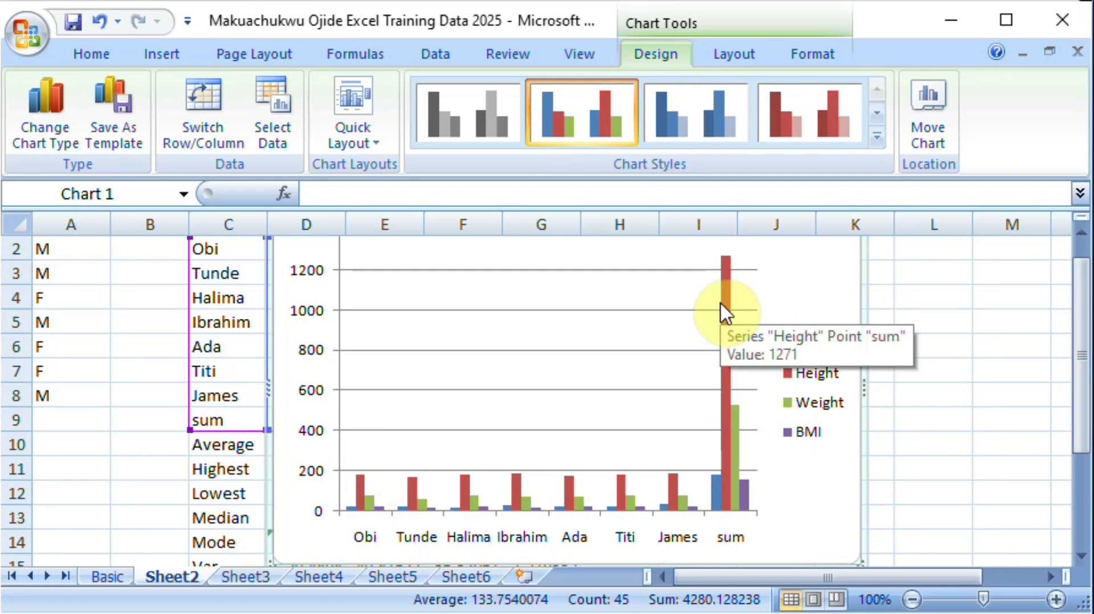
{"action": "mouse_move", "coordinate": [743, 513]}
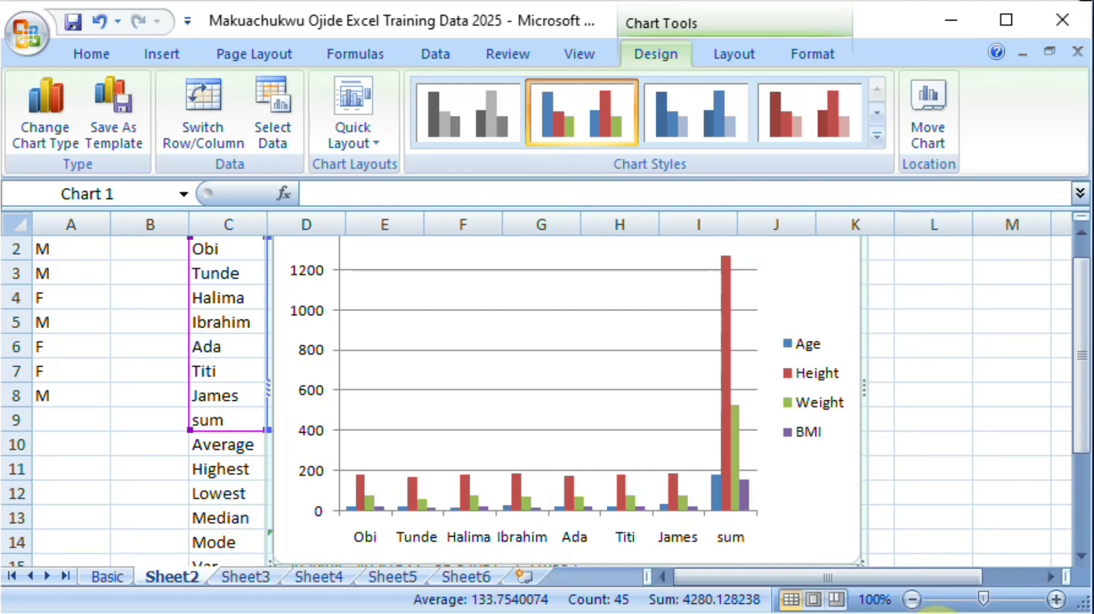
{"action": "left_click", "coordinate": [912, 600]}
{"action": "left_click", "coordinate": [912, 599]}
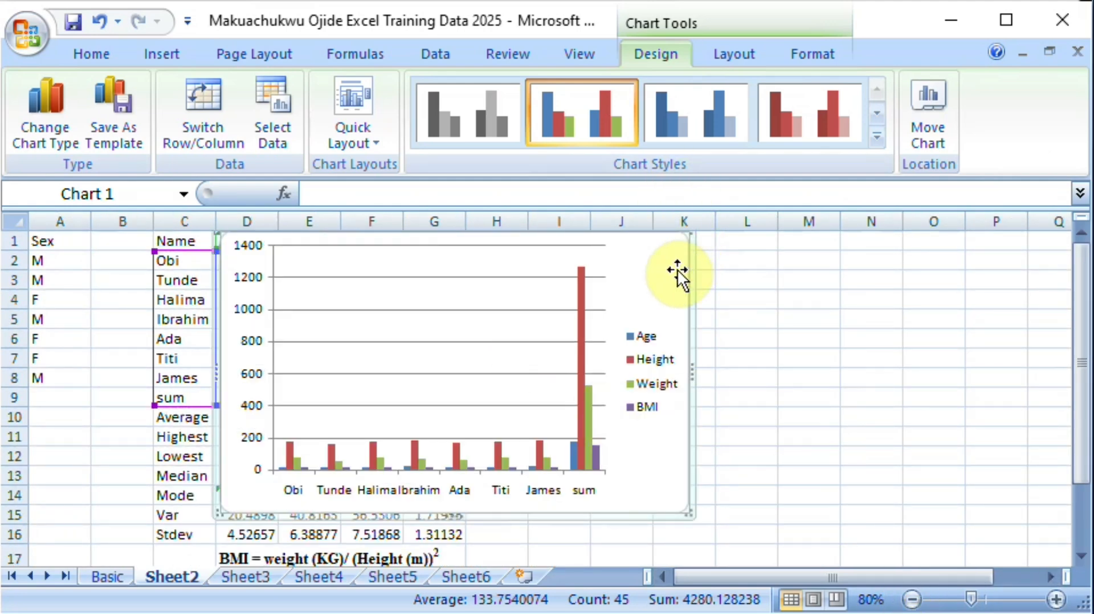
{"action": "left_click_drag", "start_coordinate": [686, 276], "coordinate": [918, 285]}
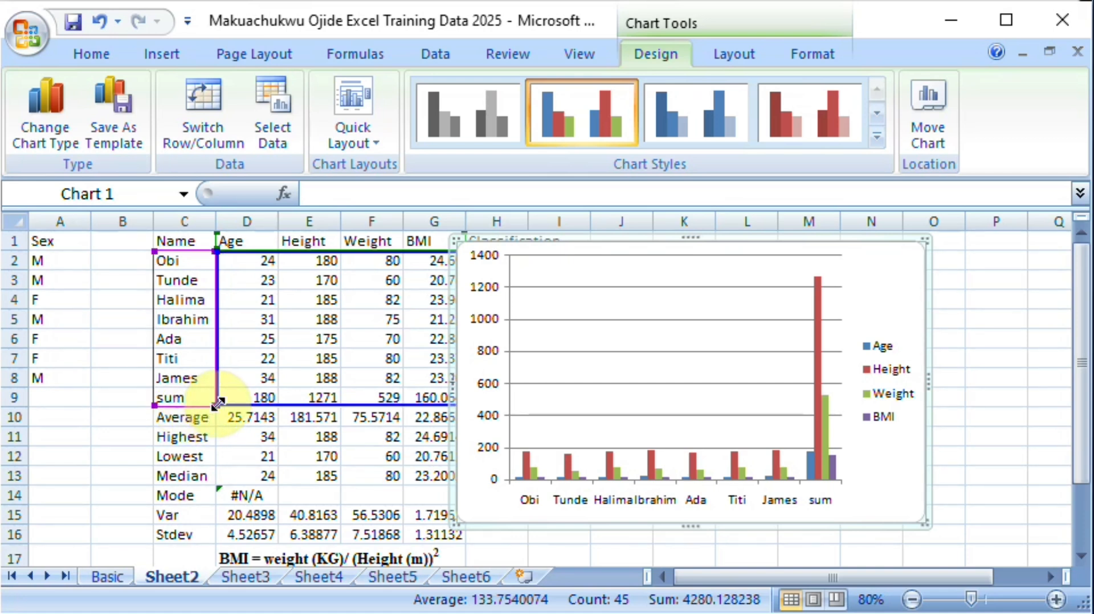
Step: Shrink the chart's source range by one row to end at row 8, excluding the sum row
{"action": "mouse_move", "coordinate": [218, 403]}
{"action": "left_mouse_down"}
{"action": "mouse_move", "coordinate": [216, 394]}
{"action": "mouse_move", "coordinate": [213, 422]}
{"action": "left_mouse_up"}
{"action": "left_click_drag", "start_coordinate": [214, 405], "coordinate": [215, 385]}
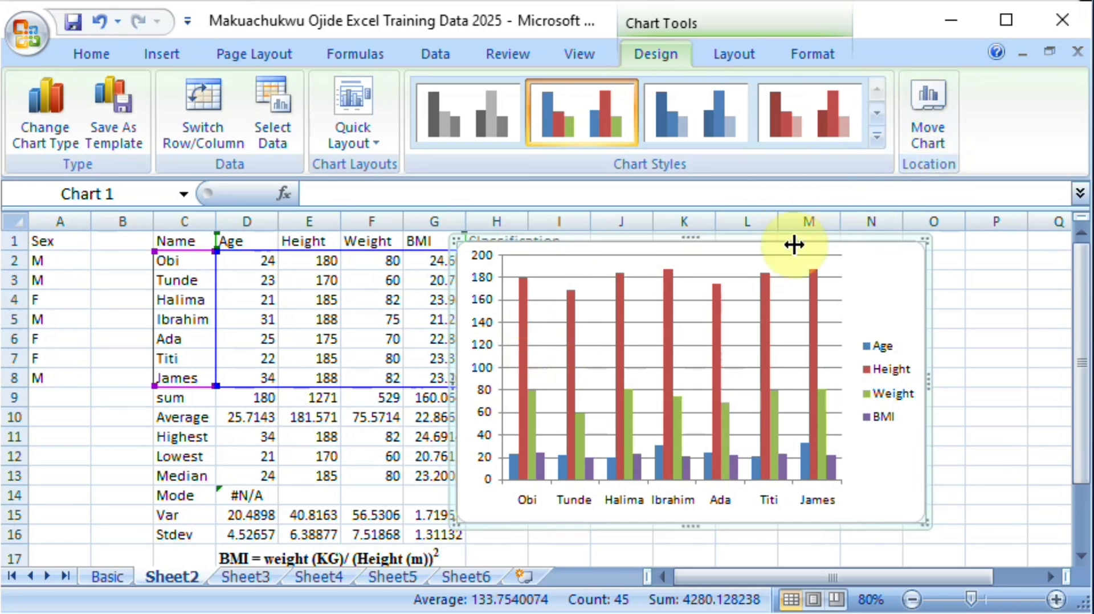
Step: Apply the first quick layout, with a title above the plot and the legend beside it, to the chart
{"action": "left_click", "coordinate": [878, 123]}
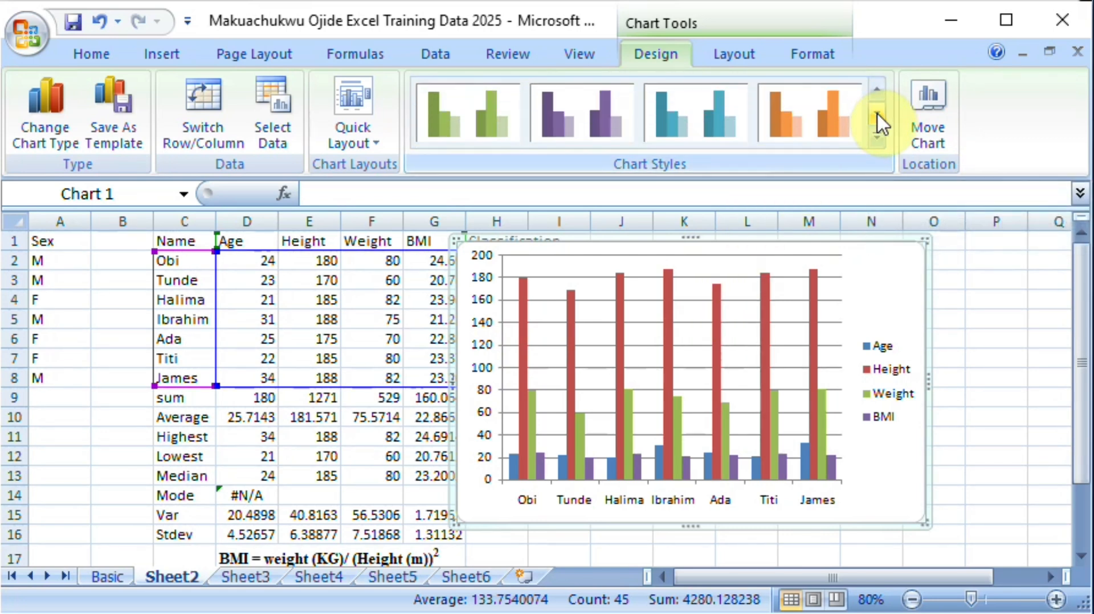
{"action": "left_click", "coordinate": [378, 153]}
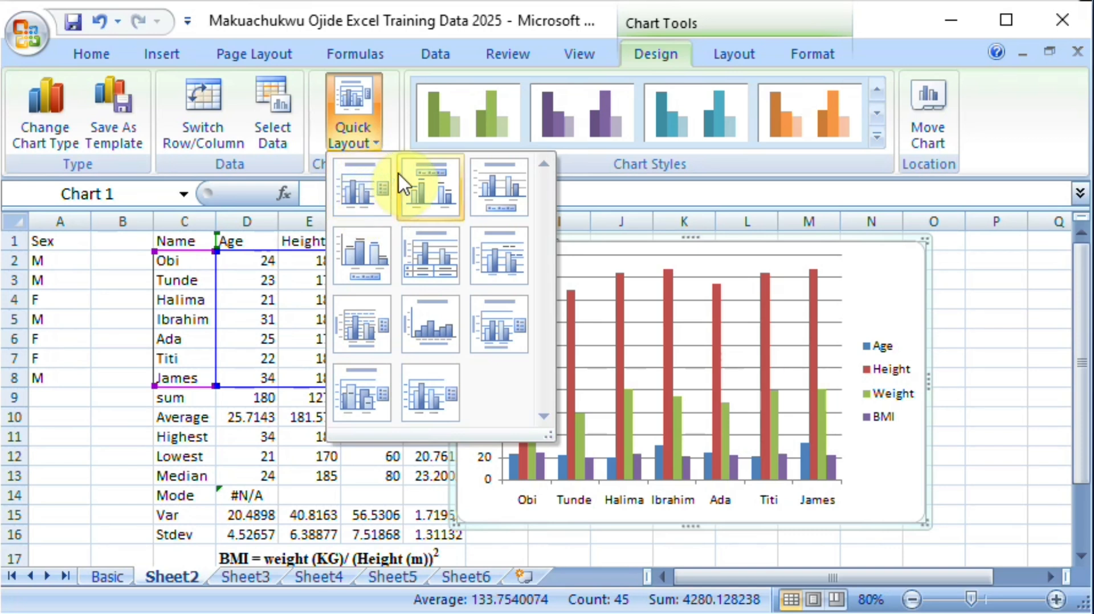
{"action": "left_click", "coordinate": [360, 195]}
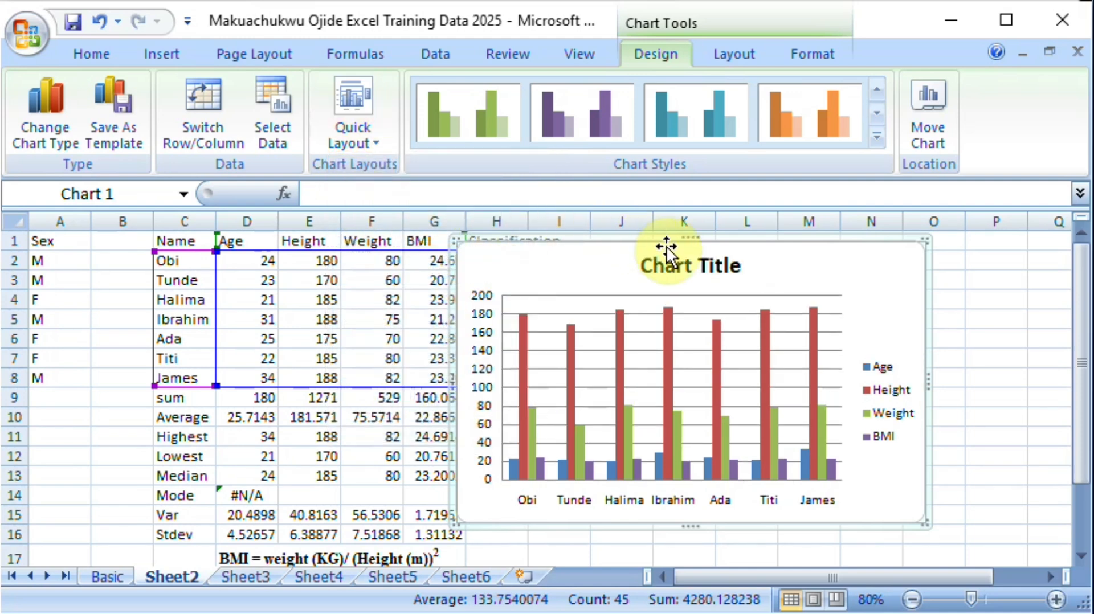
Step: Replace the placeholder chart title with "Students' BMI"
{"action": "left_click", "coordinate": [673, 268]}
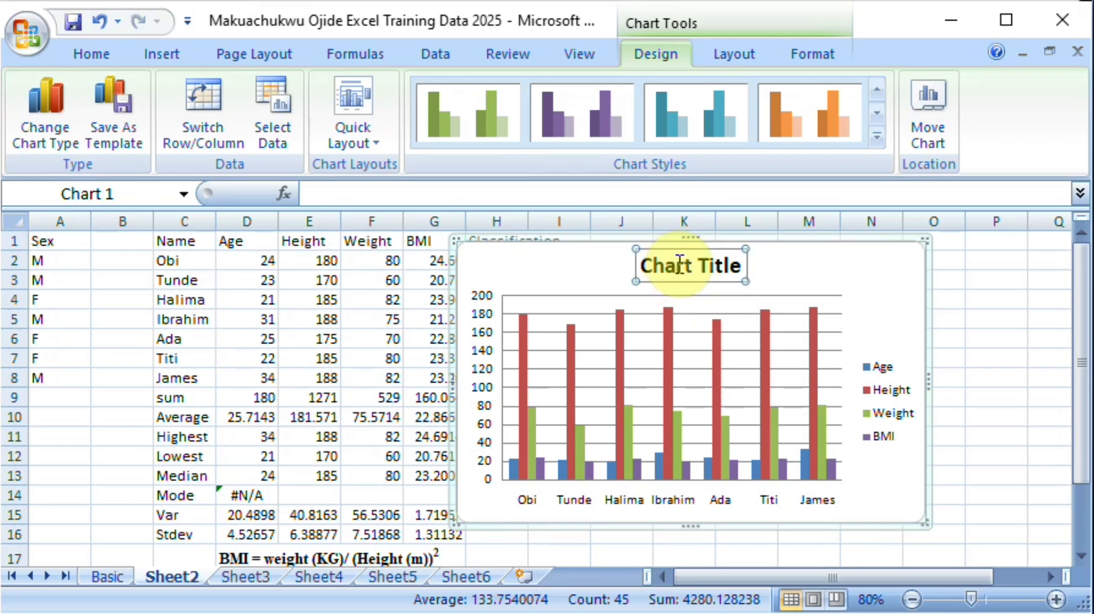
{"action": "left_click", "coordinate": [675, 268]}
{"action": "double_click", "coordinate": [678, 267]}
{"action": "key", "text": "ctrl+a"}
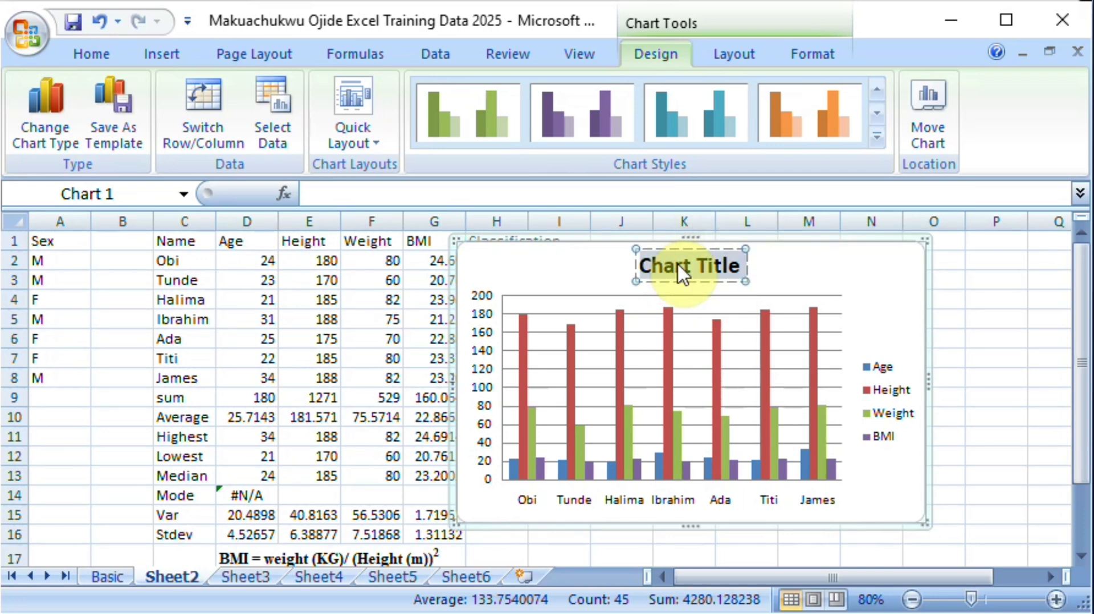
{"action": "type", "text": "Stud"}
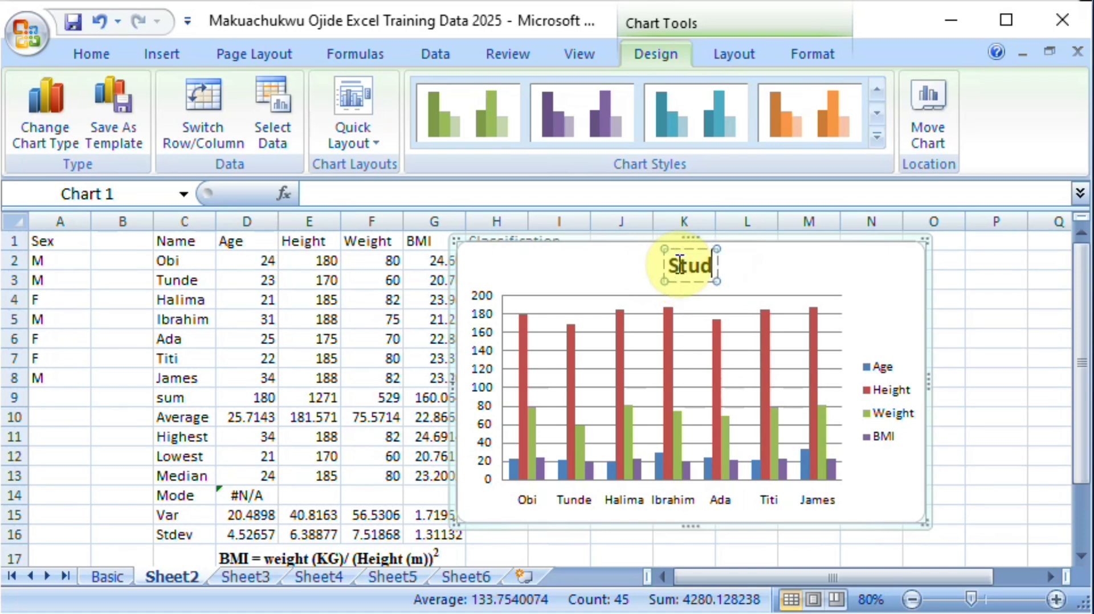
{"action": "type", "text": "ent"}
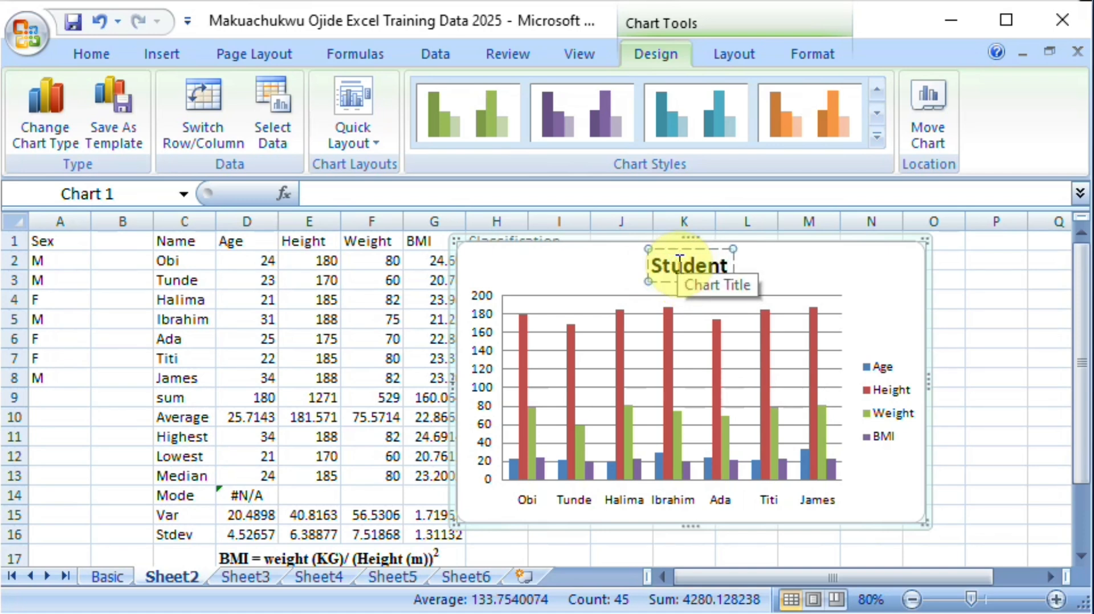
{"action": "type", "text": "s'"}
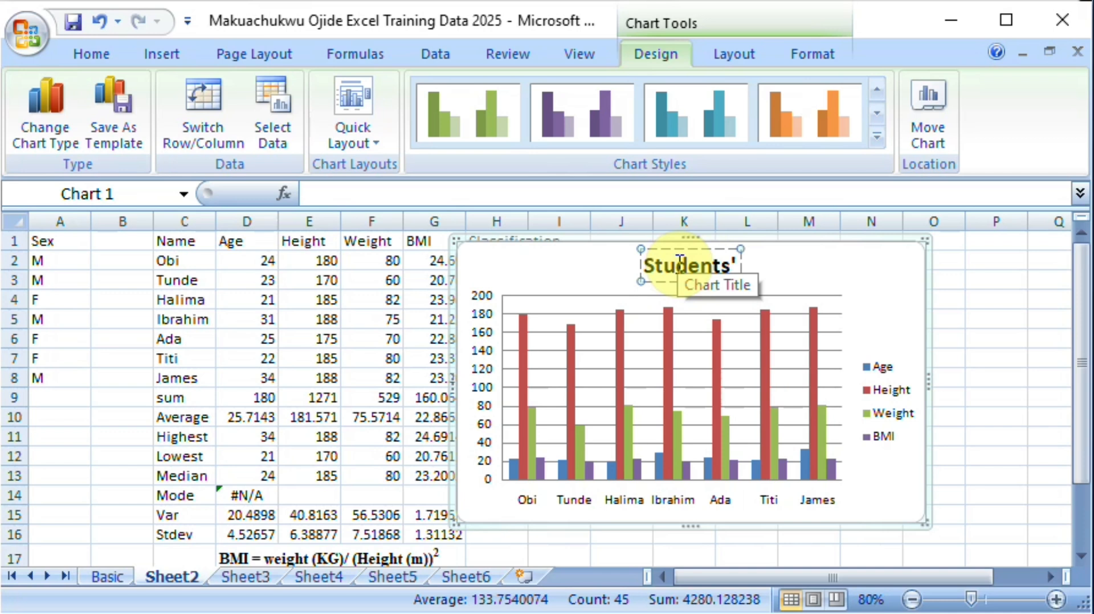
{"action": "type", "text": " BMI"}
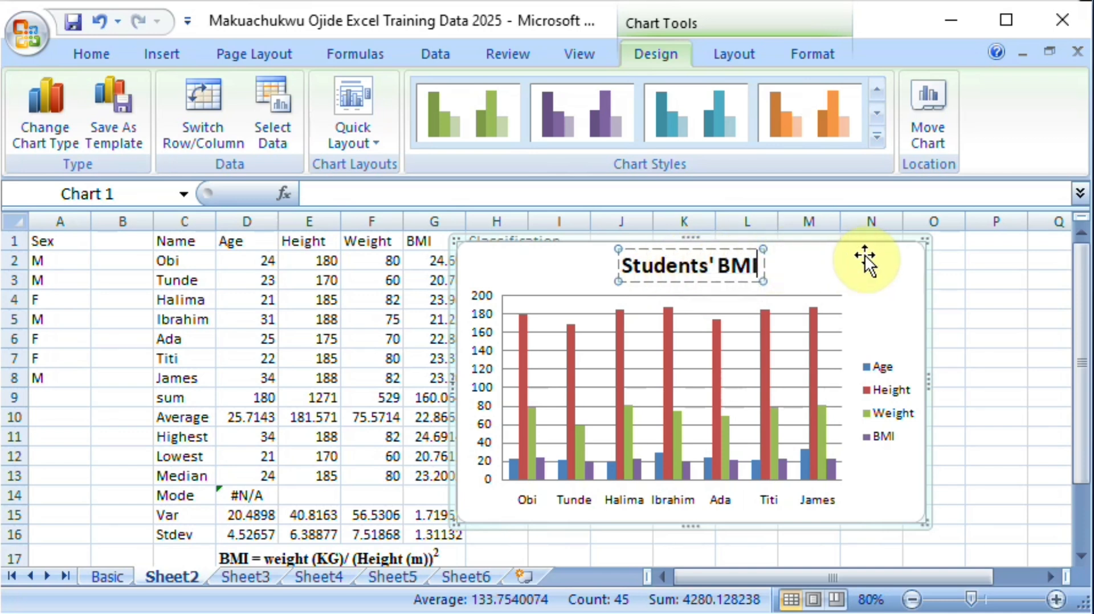
Step: Apply the third quick layout, with the title above and the legend beneath the plot, to the column chart
{"action": "left_click", "coordinate": [864, 257]}
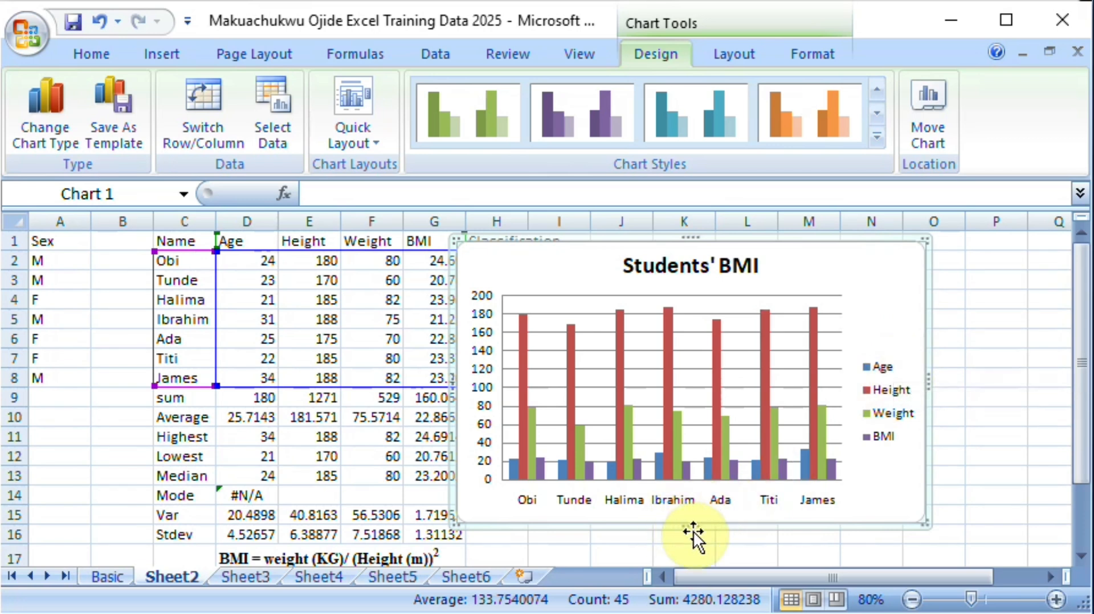
{"action": "left_click", "coordinate": [377, 149]}
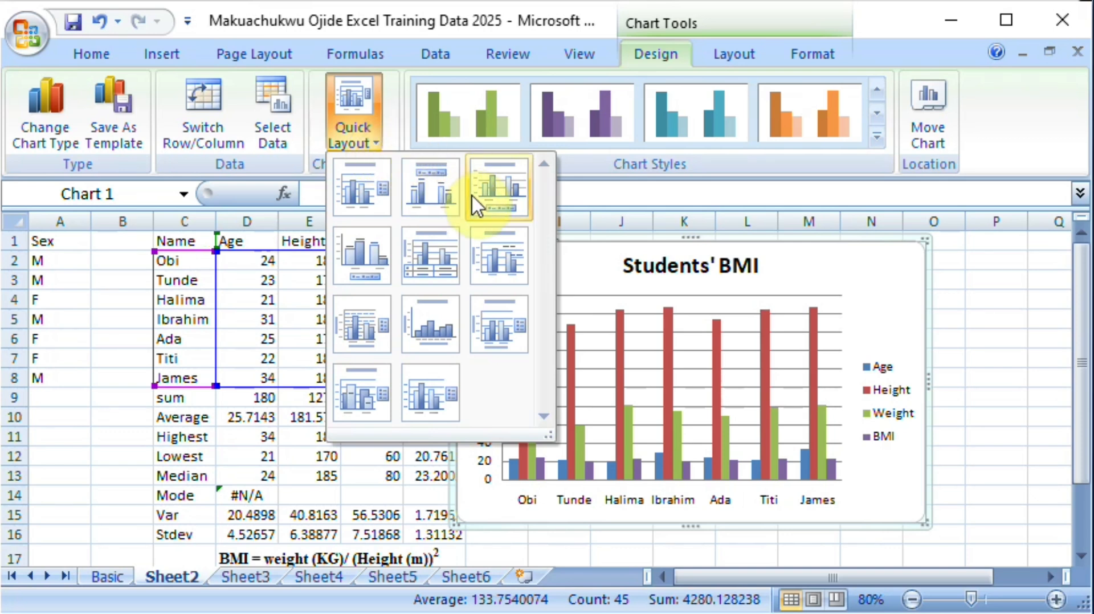
{"action": "left_click", "coordinate": [511, 211]}
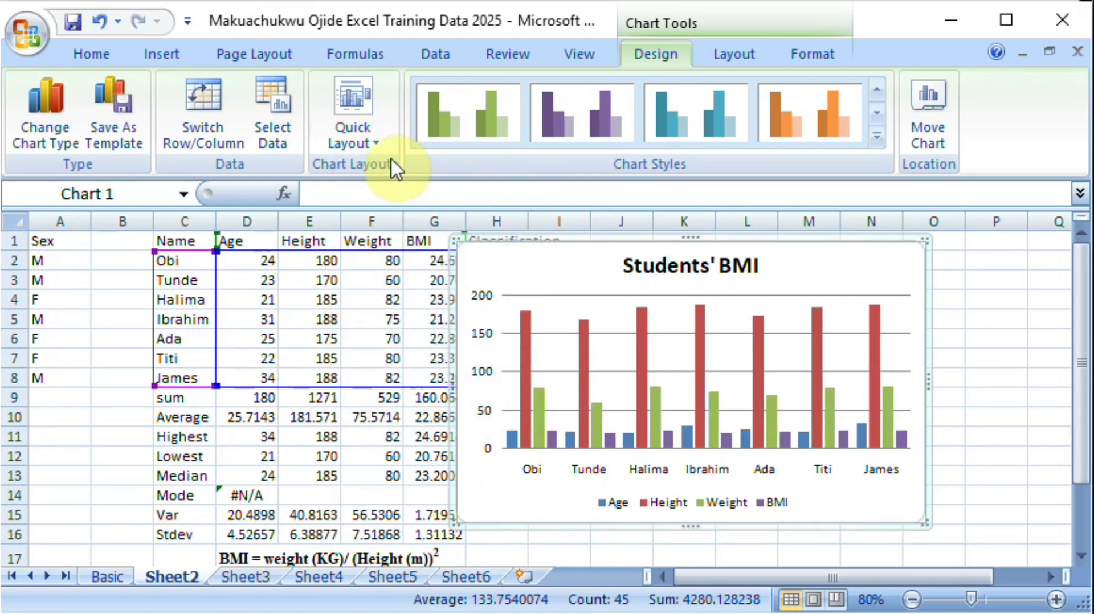
Step: Apply the ninth quick layout, with titles on both axes and the legend beside the plot, to the chart
{"action": "left_click", "coordinate": [373, 122]}
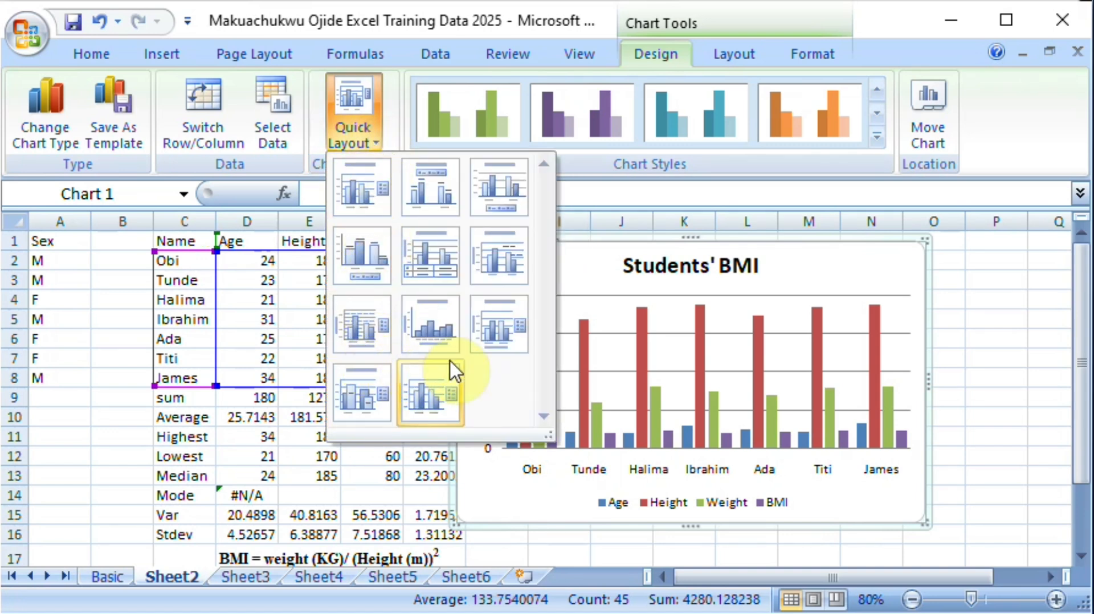
{"action": "left_click", "coordinate": [496, 338]}
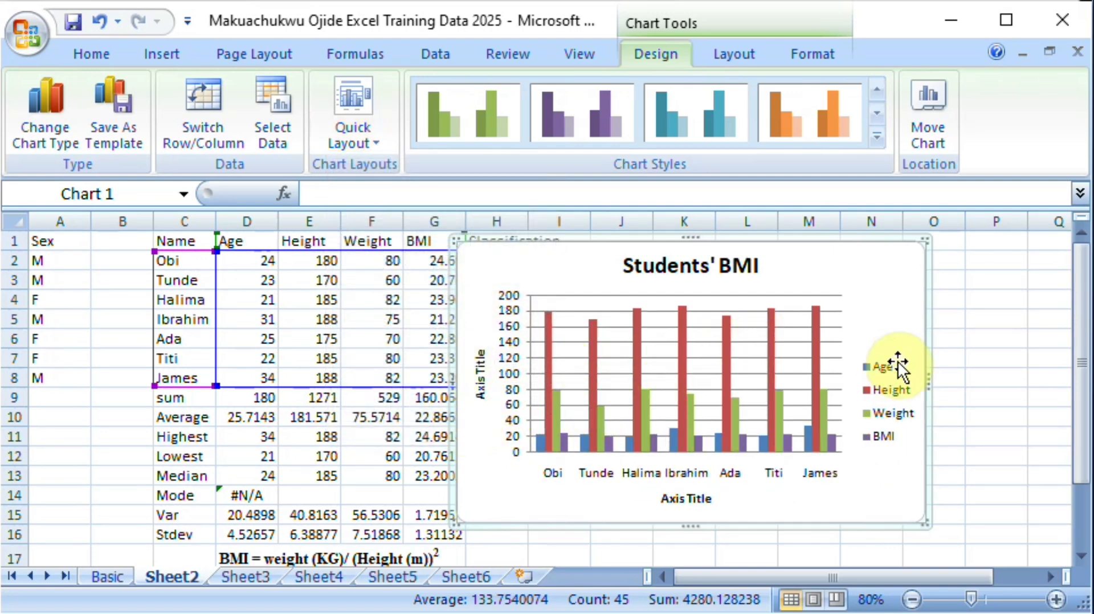
Step: Replace the chart's placeholder horizontal axis title with "Student name"
{"action": "left_click", "coordinate": [682, 505]}
{"action": "left_click", "coordinate": [686, 501]}
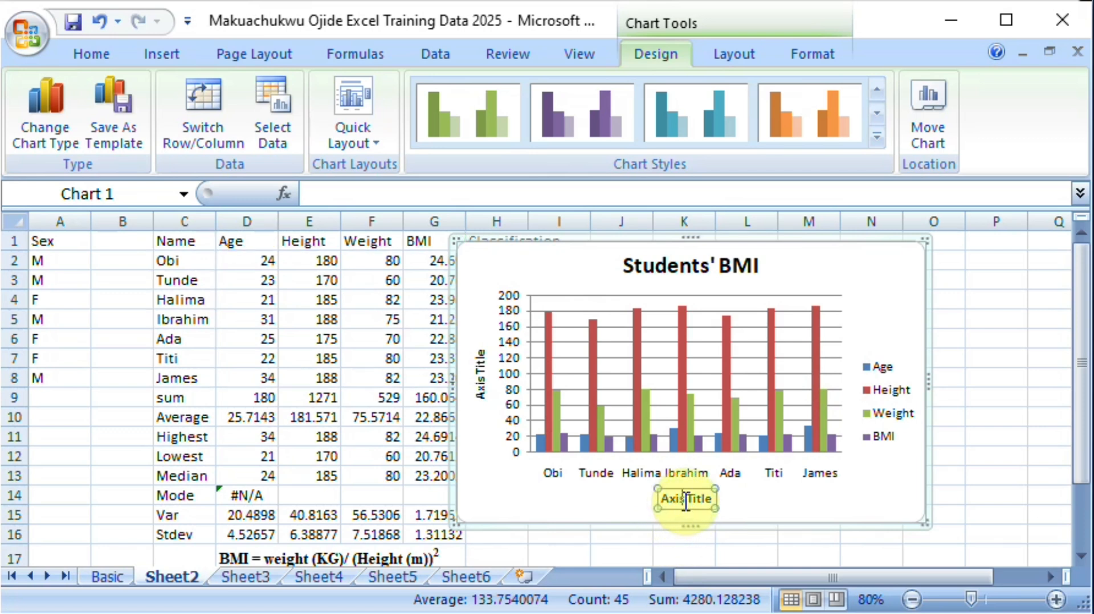
{"action": "triple_click", "coordinate": [685, 501]}
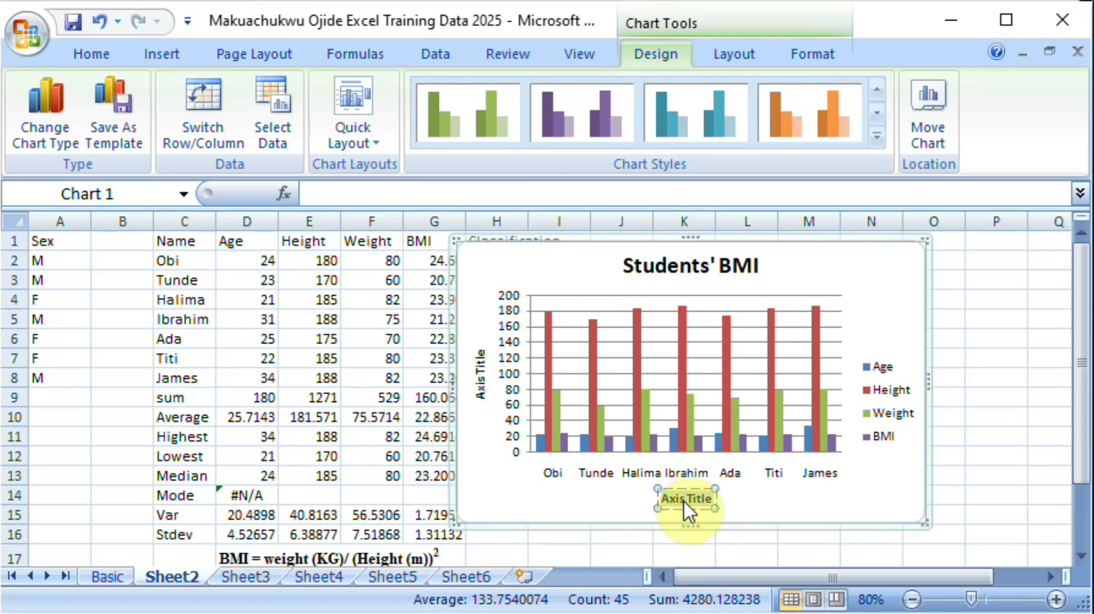
{"action": "type", "text": "Stu"}
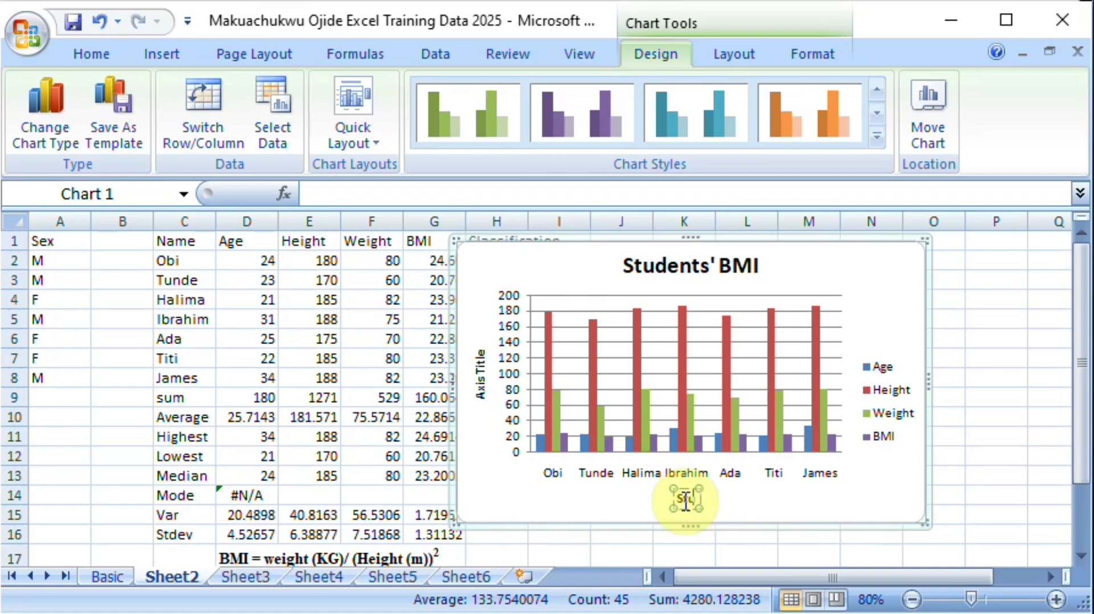
{"action": "type", "text": "dent na"}
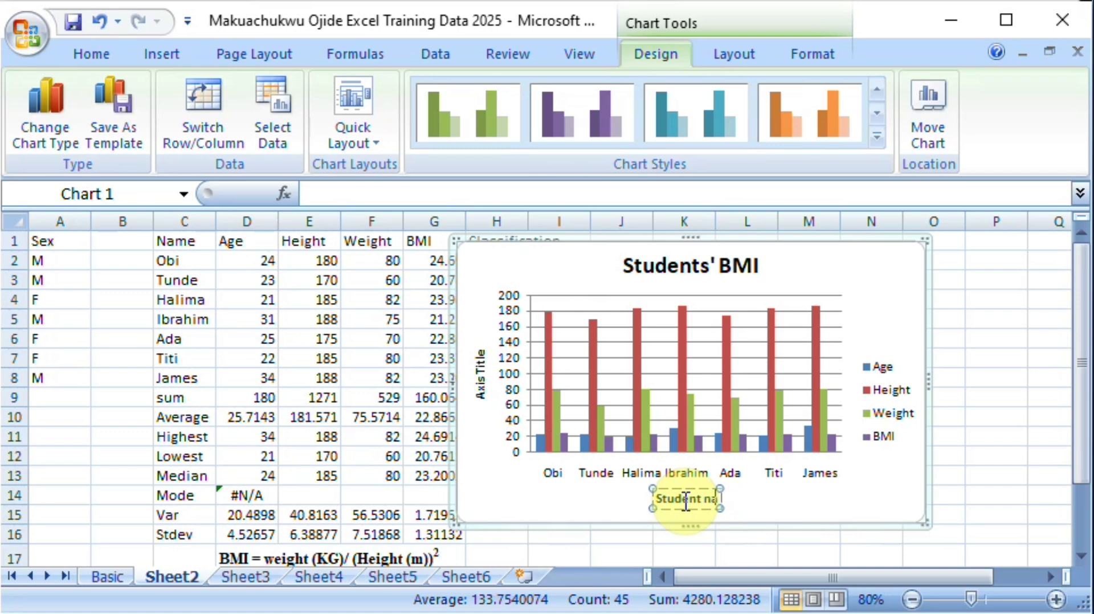
{"action": "type", "text": "me"}
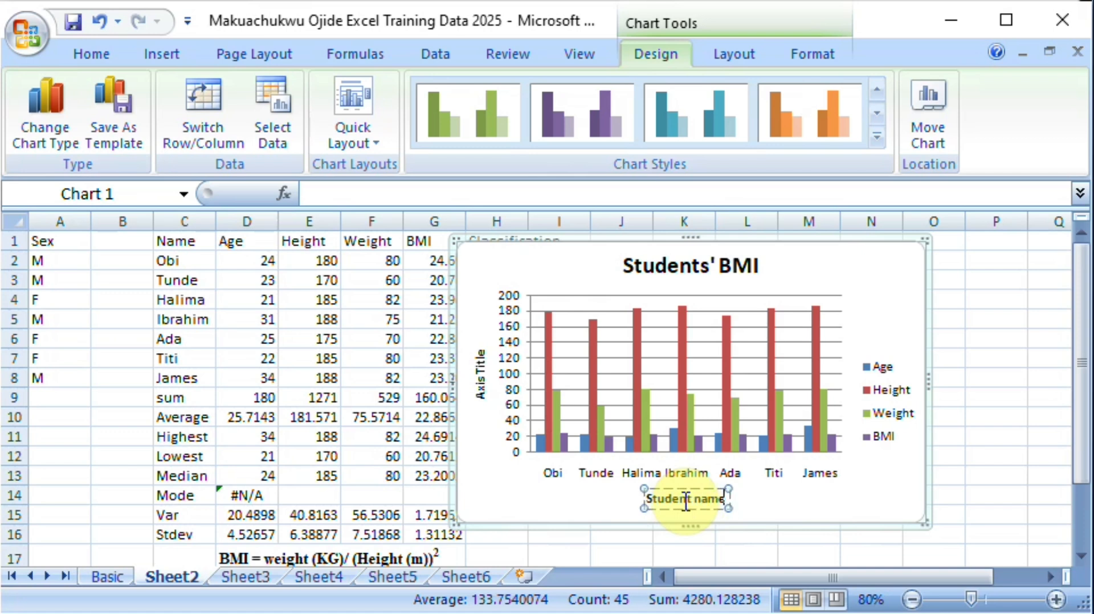
Step: Delete the placeholder vertical axis title from the chart
{"action": "left_click", "coordinate": [484, 385]}
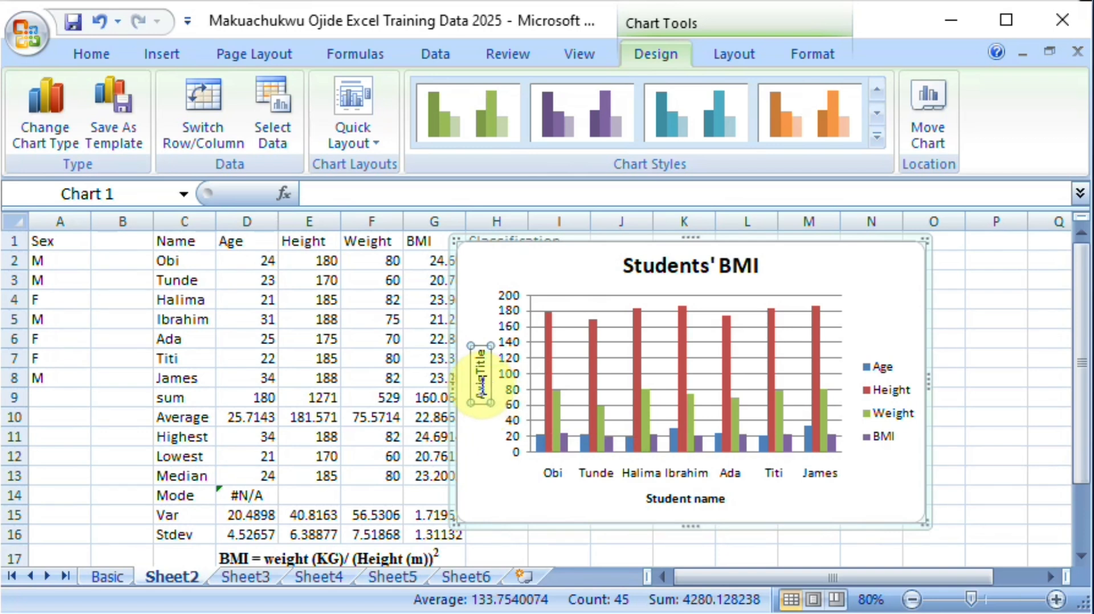
{"action": "left_click", "coordinate": [483, 392]}
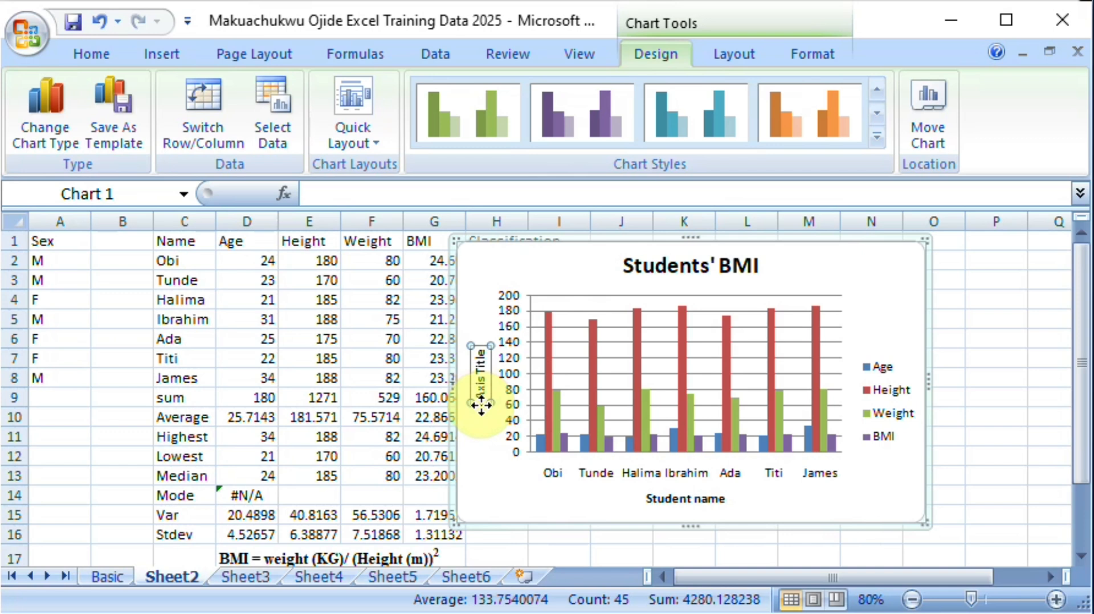
{"action": "key", "text": "Delete"}
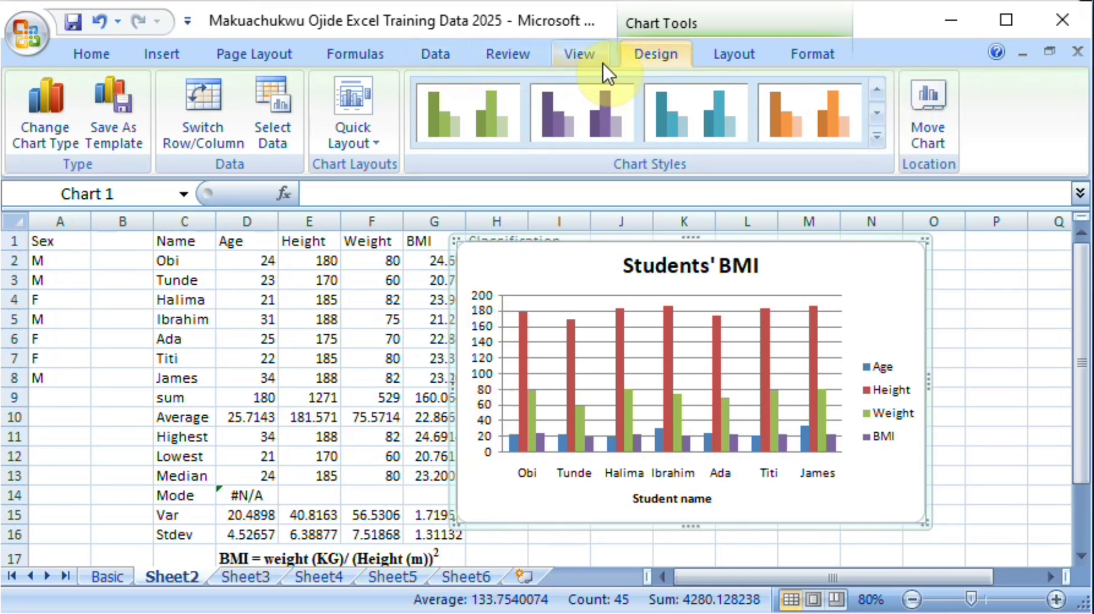
Step: Try the first 2-D bar type on the Students' BMI chart and undo the change of chart type
{"action": "left_click", "coordinate": [584, 57]}
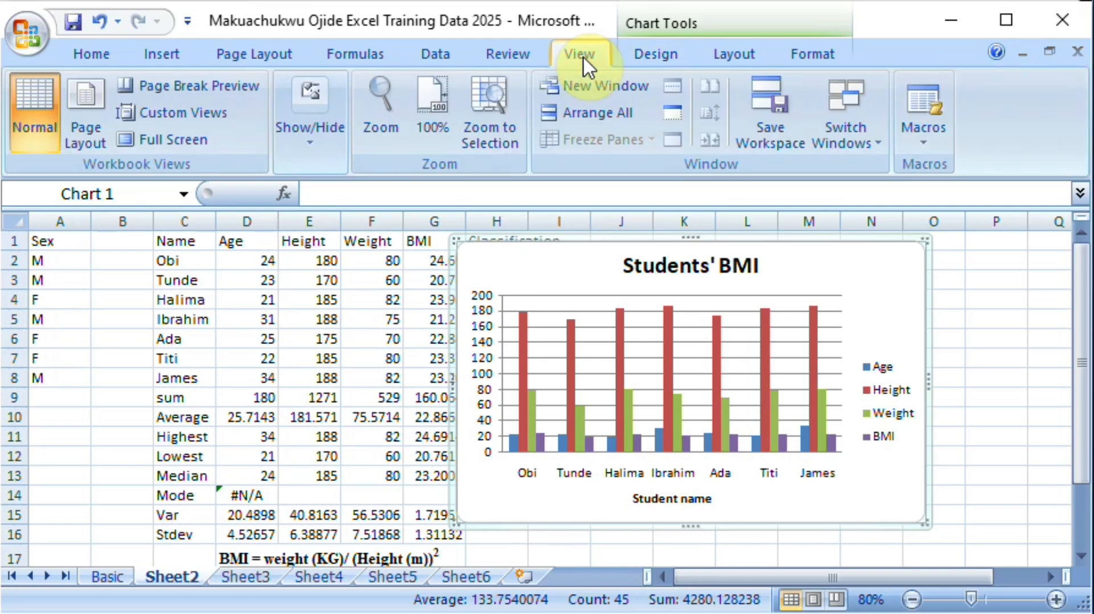
{"action": "left_click", "coordinate": [658, 57]}
{"action": "left_click", "coordinate": [737, 60]}
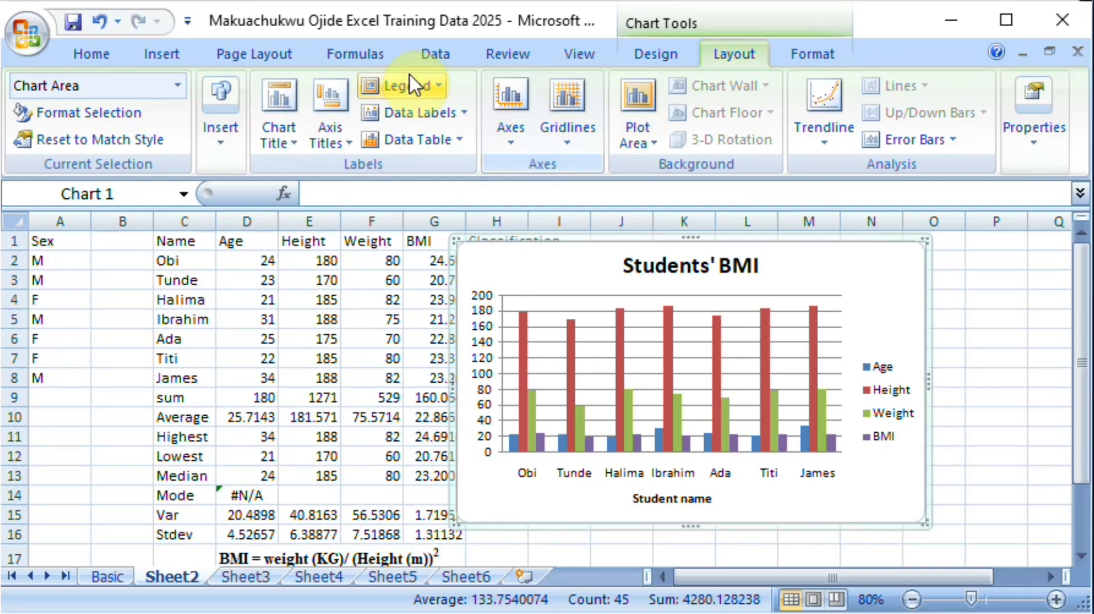
{"action": "left_click", "coordinate": [170, 57]}
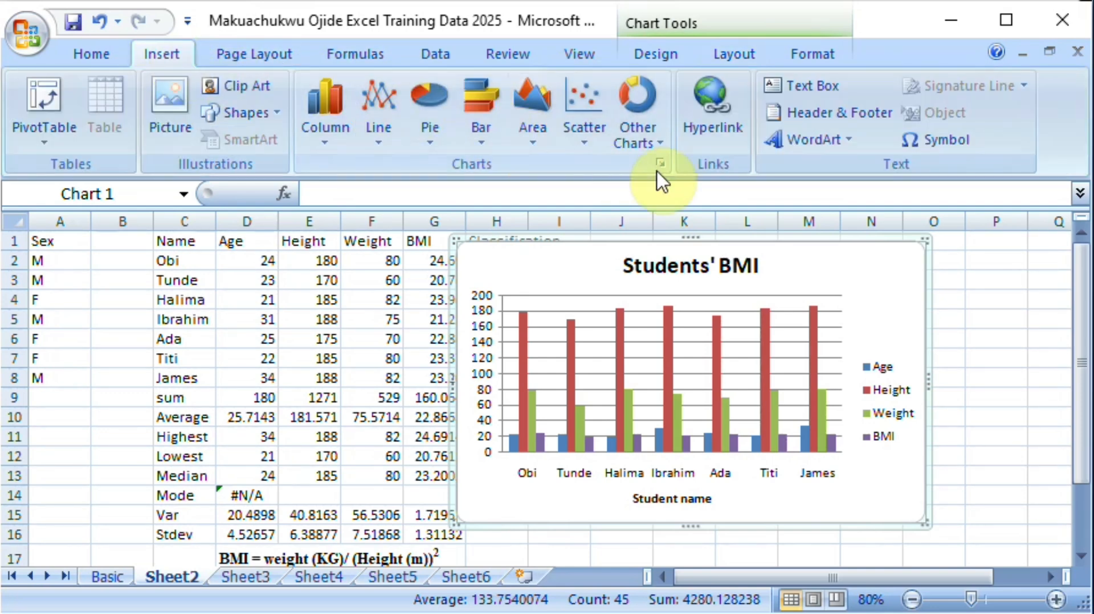
{"action": "left_click", "coordinate": [487, 153]}
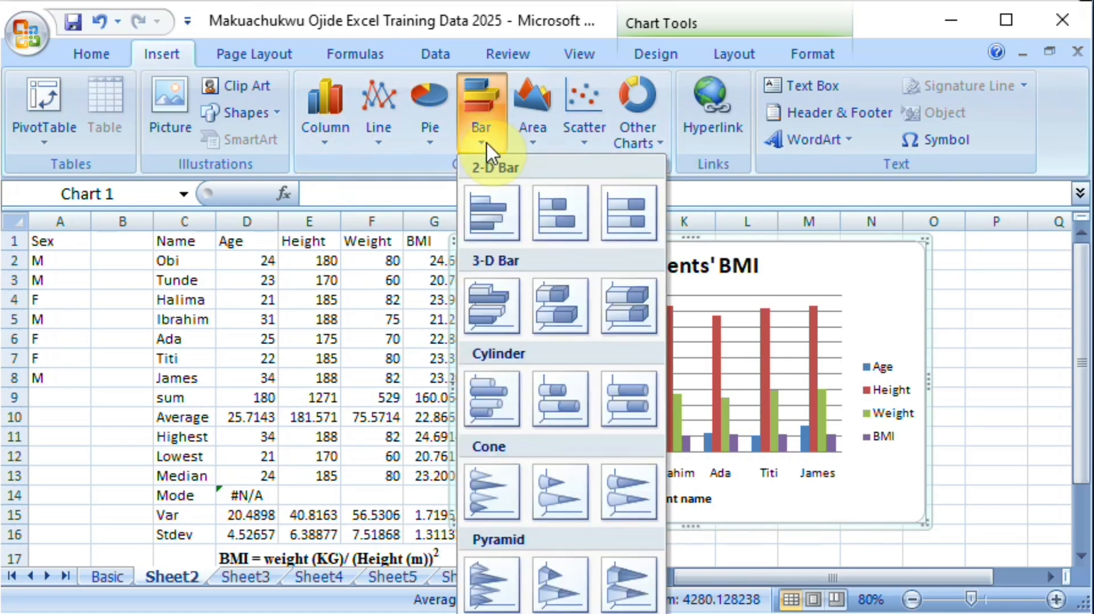
{"action": "left_click", "coordinate": [494, 215]}
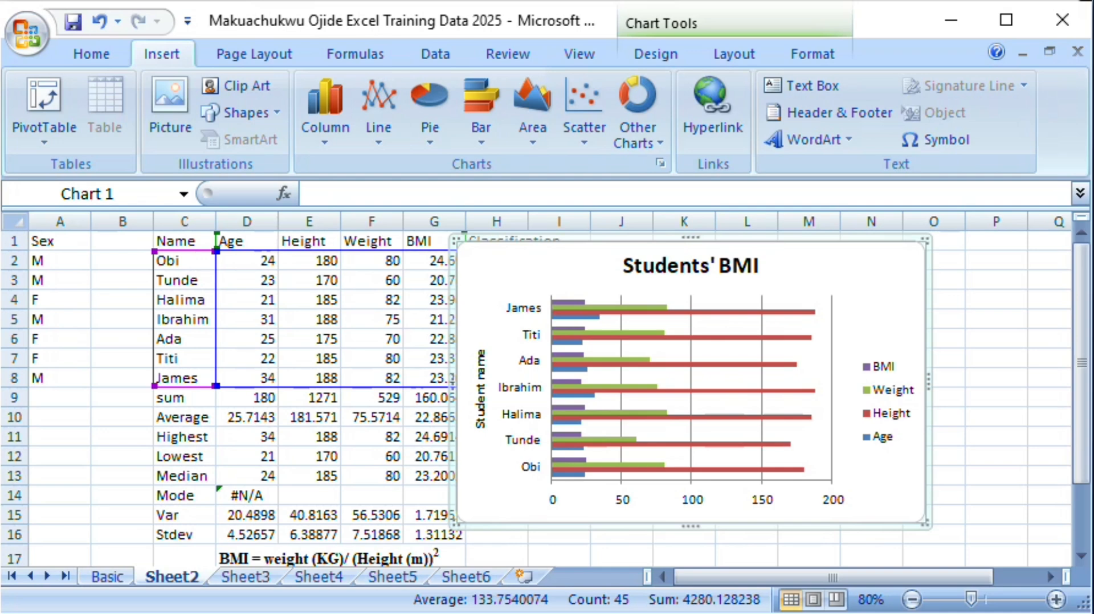
{"action": "key", "text": "ctrl+z"}
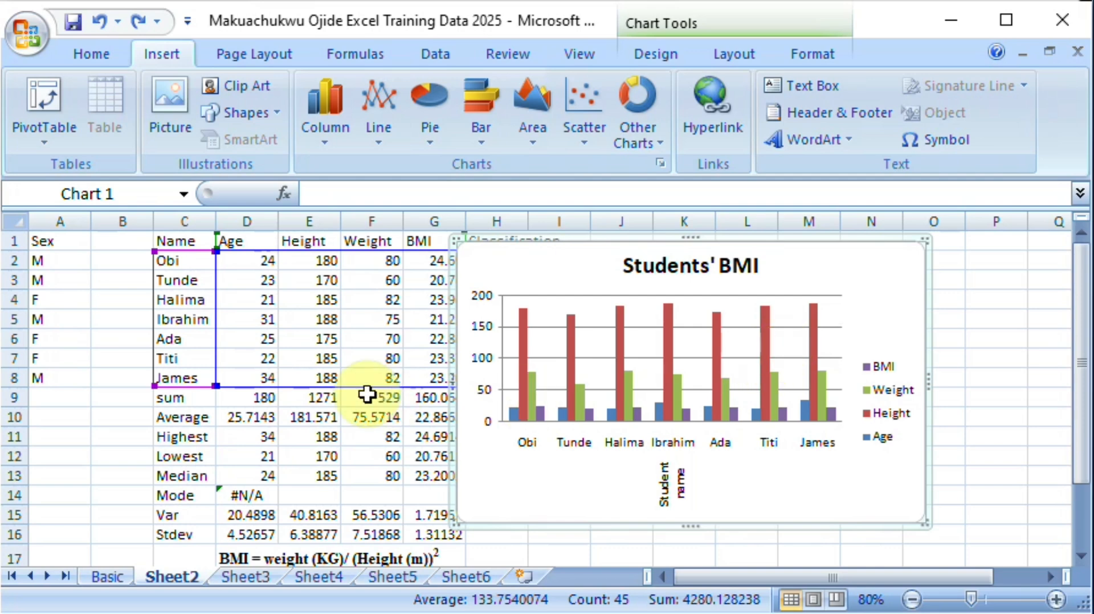
Step: View the student score table on the Basic sheet from its header row
{"action": "left_click", "coordinate": [108, 577]}
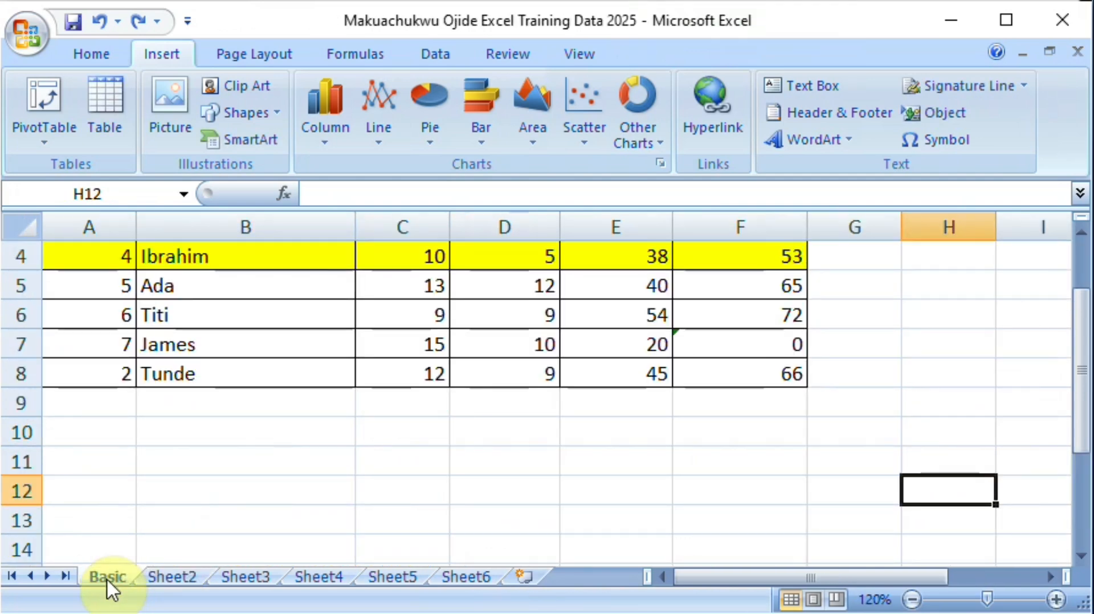
{"action": "left_click_drag", "start_coordinate": [1082, 329], "coordinate": [1077, 274]}
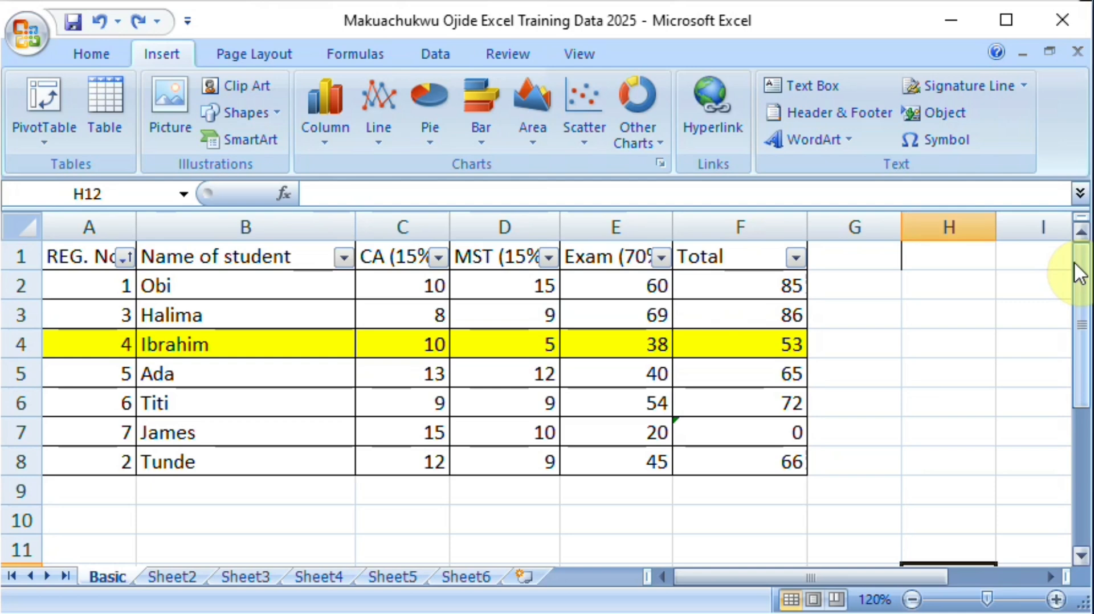
Step: Open Sheet3 and widen the GDP column so that its values fit
{"action": "left_click", "coordinate": [244, 578]}
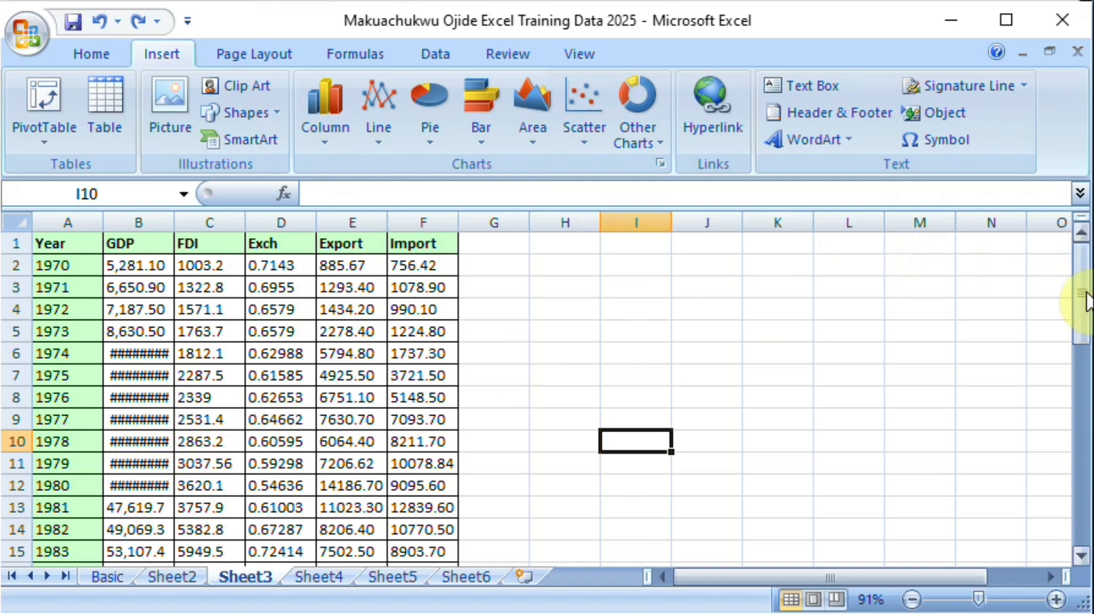
{"action": "left_click_drag", "start_coordinate": [1077, 297], "coordinate": [1093, 457]}
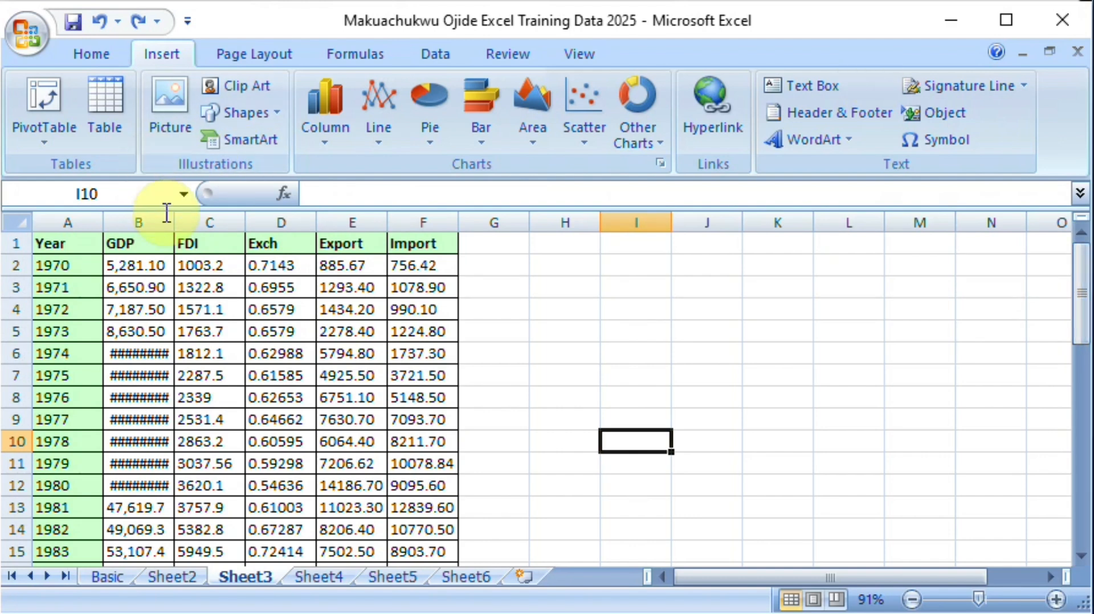
{"action": "left_click_drag", "start_coordinate": [173, 221], "coordinate": [200, 220]}
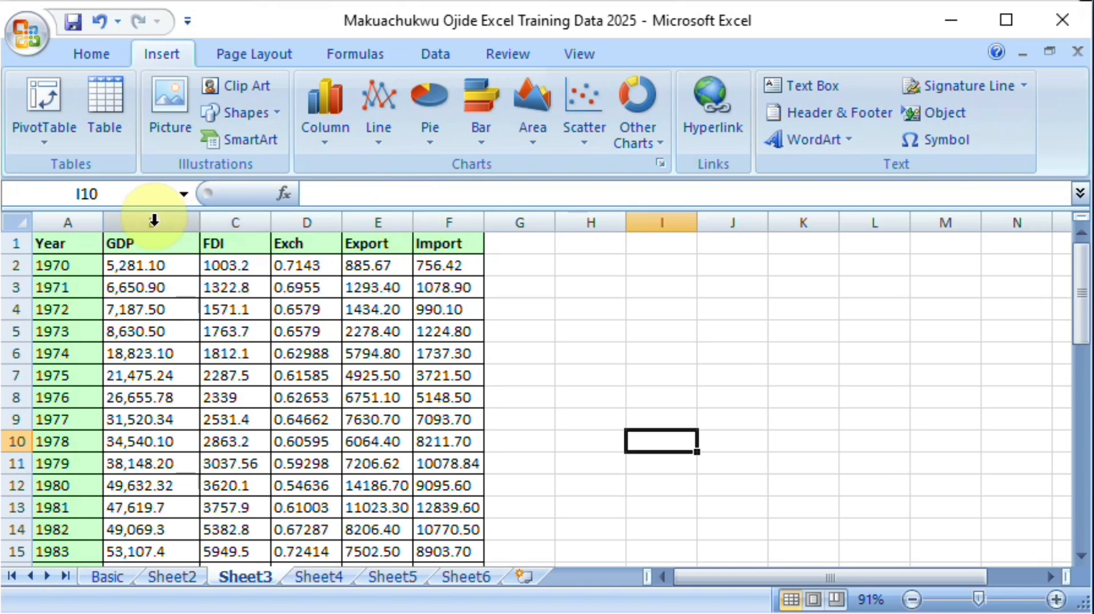
Step: Zoom Sheet3 out to 70% and autofit the widths of columns A to F, Year through Import
{"action": "left_click", "coordinate": [912, 600]}
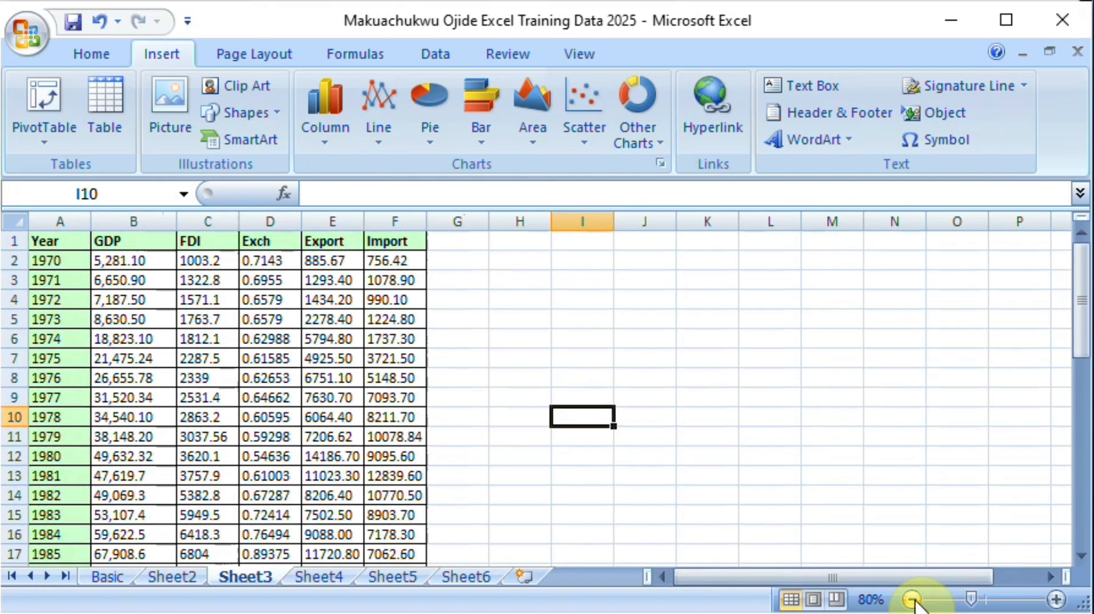
{"action": "left_click", "coordinate": [912, 600]}
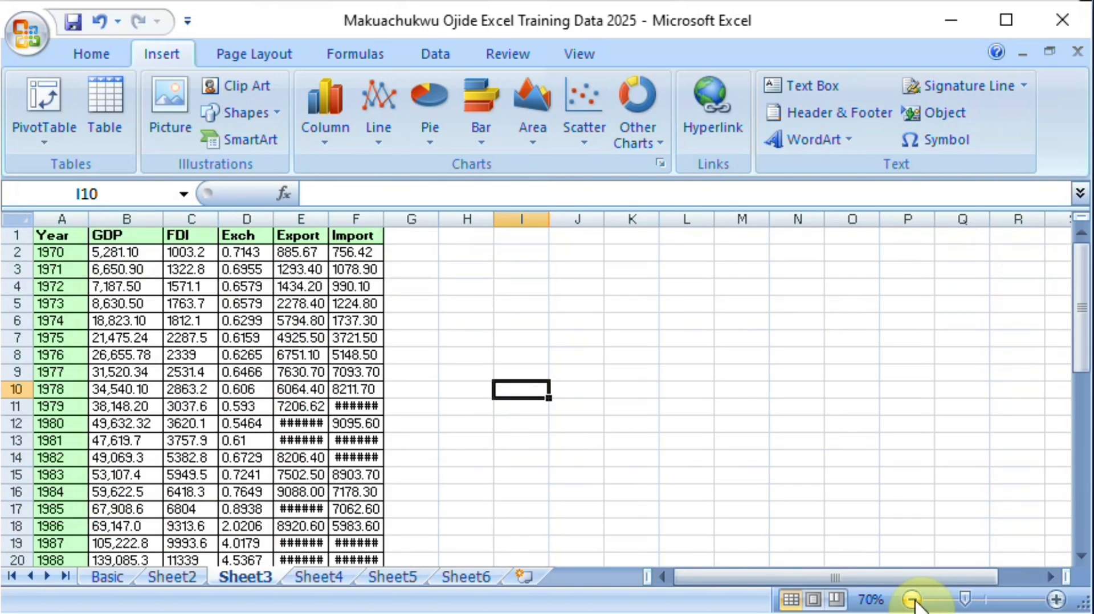
{"action": "left_click", "coordinate": [63, 220]}
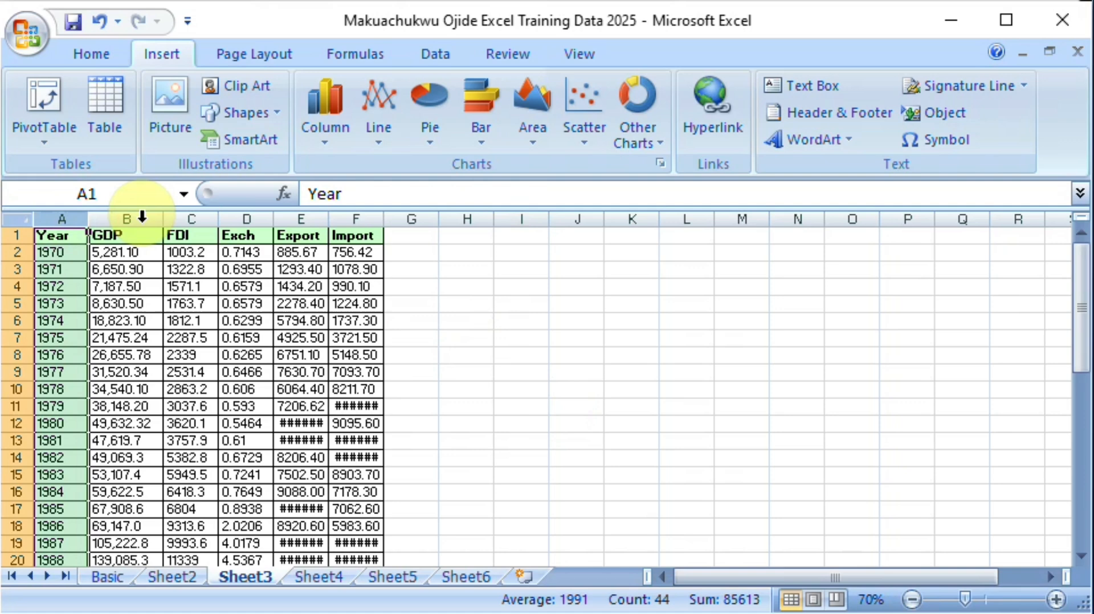
{"action": "left_click", "coordinate": [342, 216], "text": "shift"}
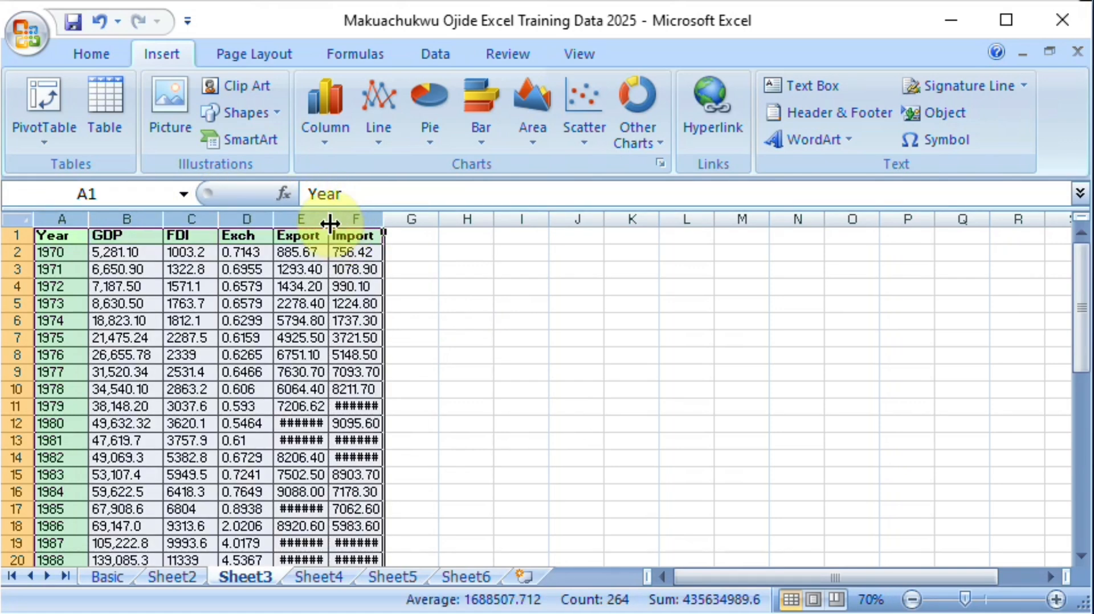
{"action": "double_click", "coordinate": [329, 222]}
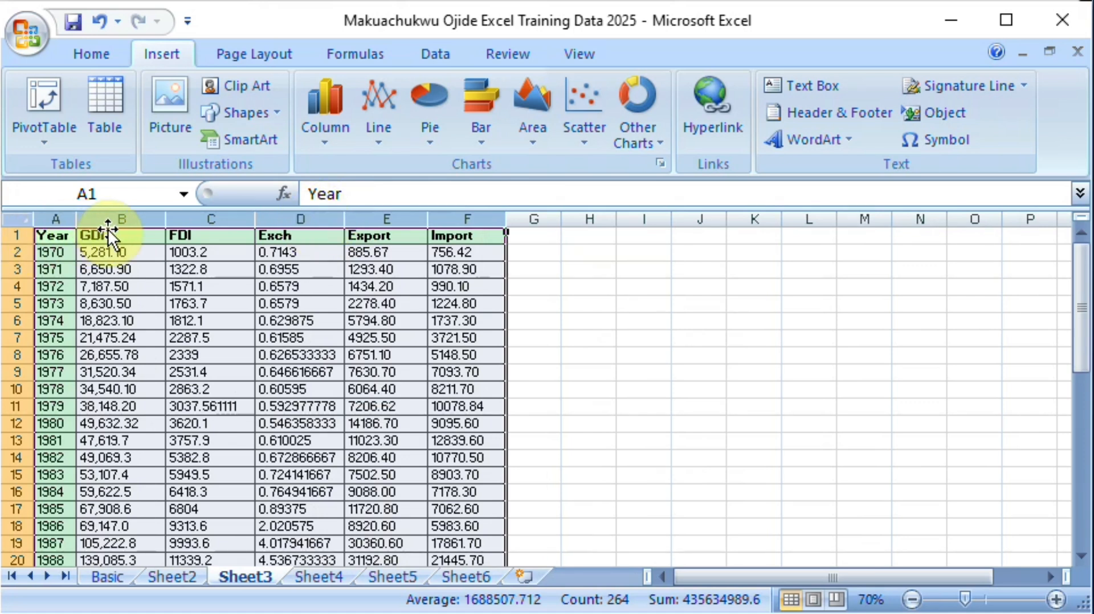
Step: Insert a plain 2-D line chart of the GDP column on Sheet3
{"action": "left_click", "coordinate": [122, 218]}
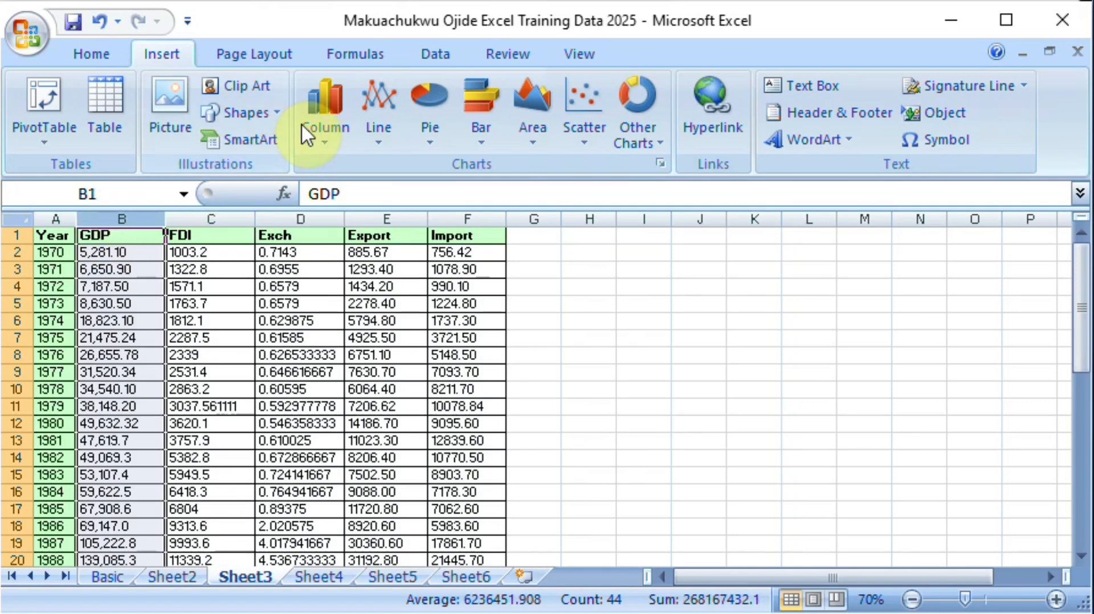
{"action": "left_click", "coordinate": [381, 142]}
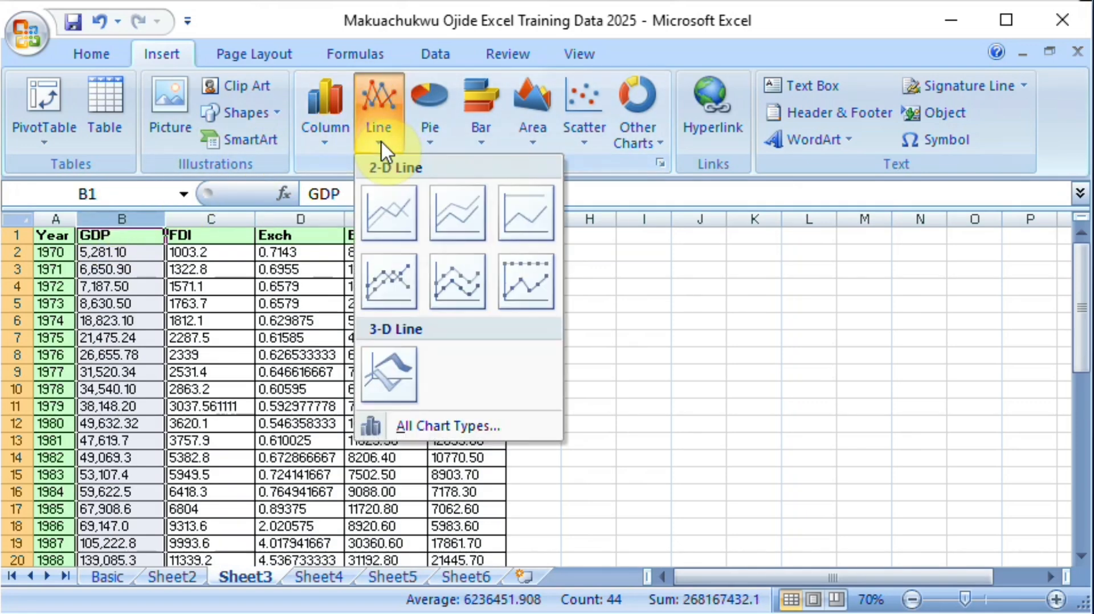
{"action": "left_click", "coordinate": [382, 223]}
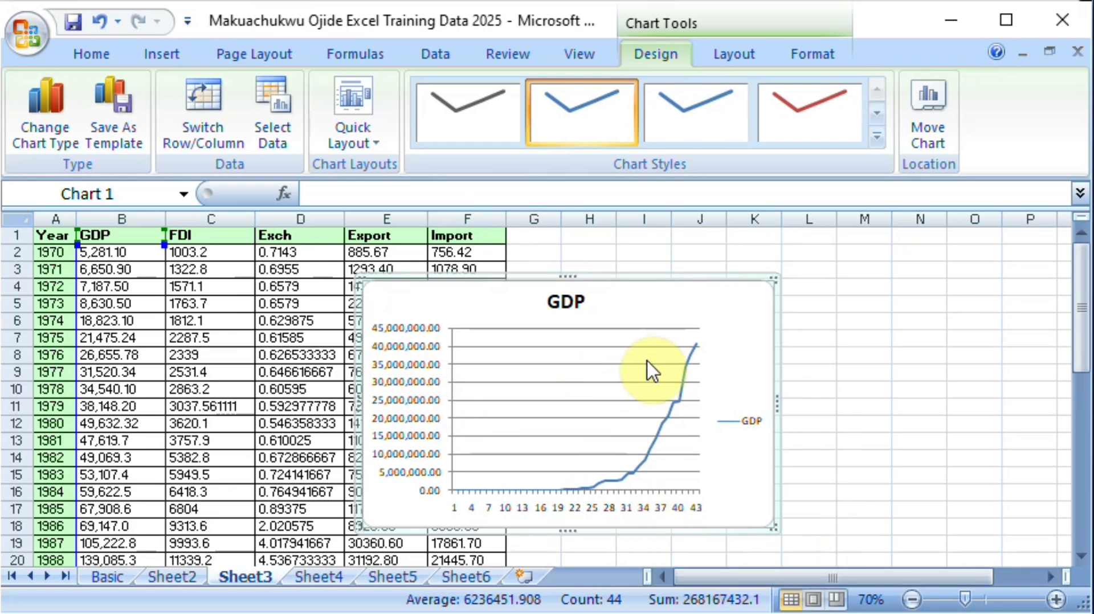
{"action": "mouse_move", "coordinate": [693, 368]}
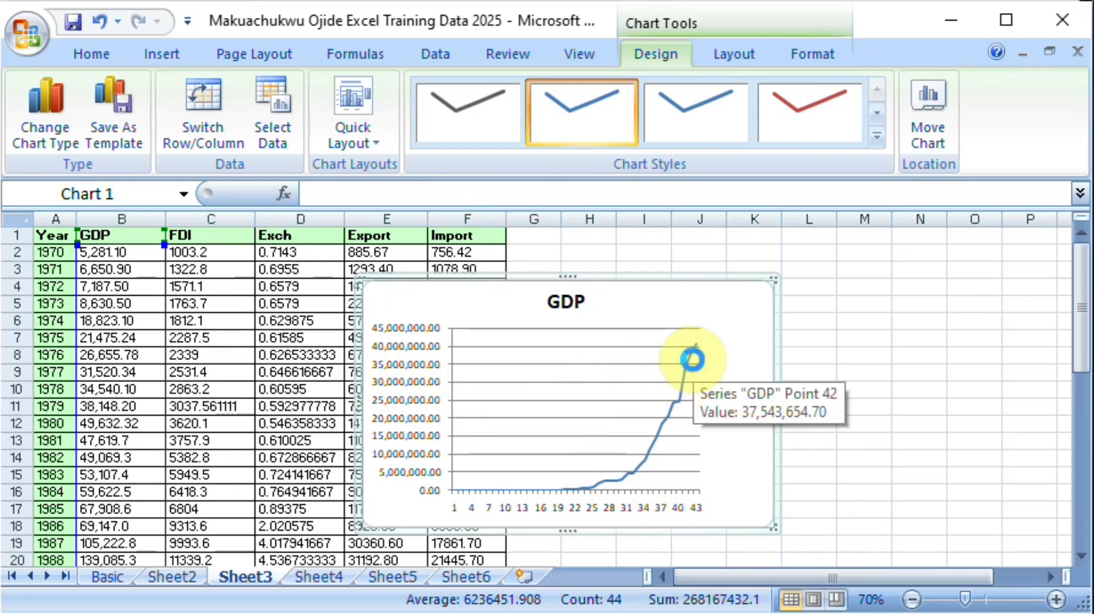
Step: Delete the GDP line chart from Sheet3
{"action": "key", "text": "Delete"}
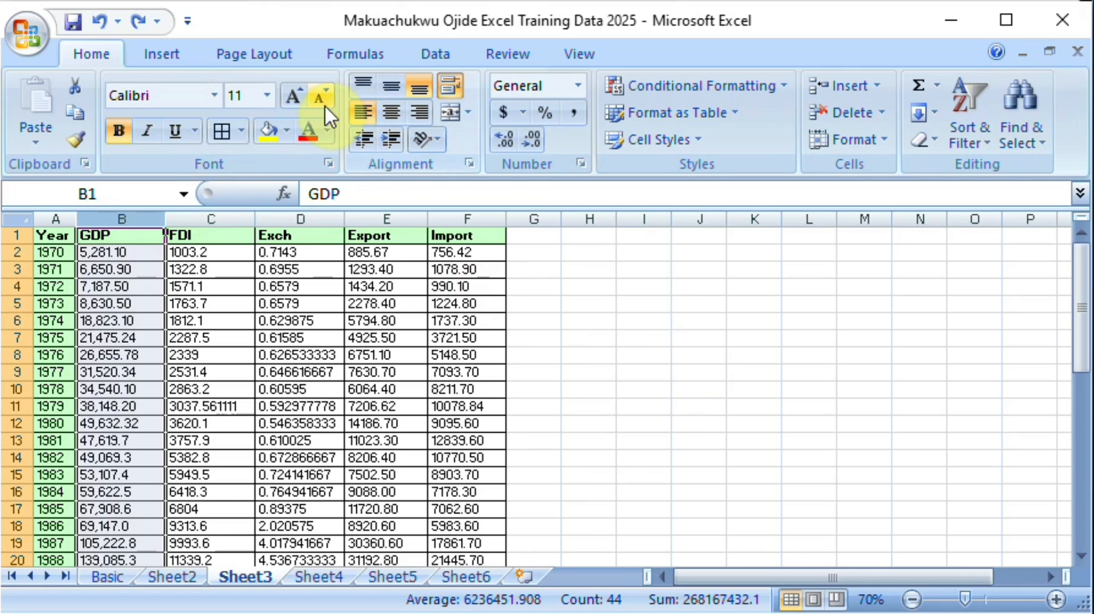
{"action": "left_click", "coordinate": [242, 60]}
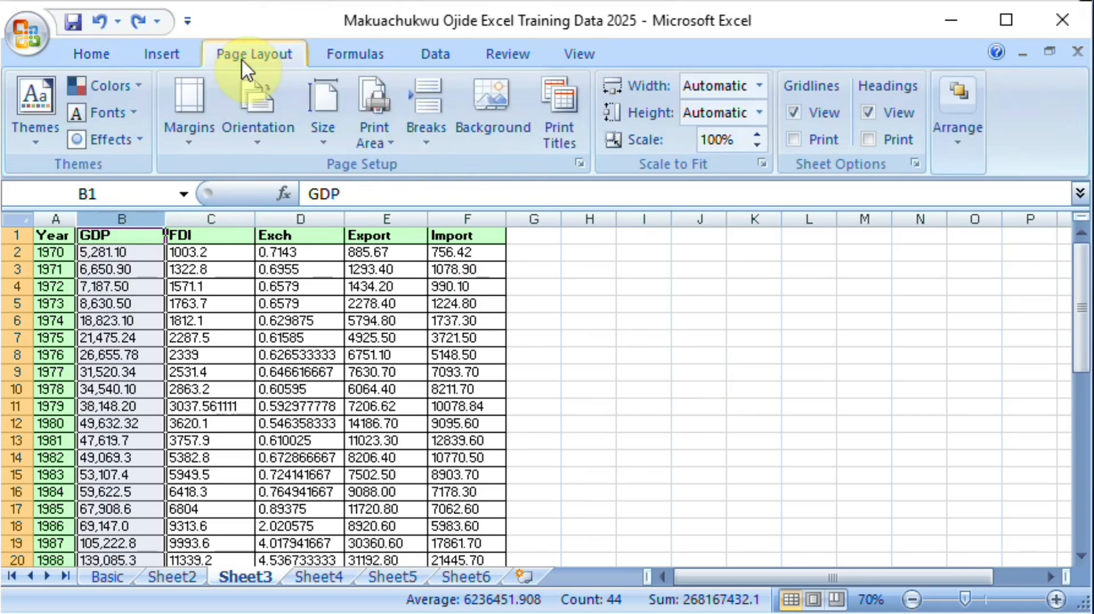
Step: Insert a 2-D clustered column chart of the GDP column on Sheet3
{"action": "left_click", "coordinate": [160, 57]}
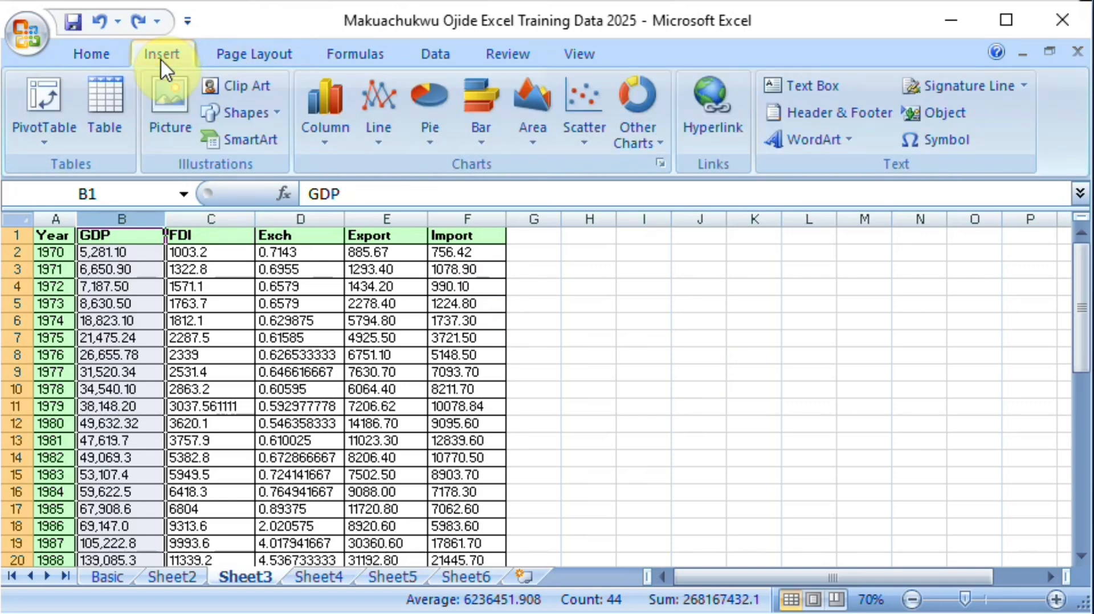
{"action": "left_click", "coordinate": [325, 143]}
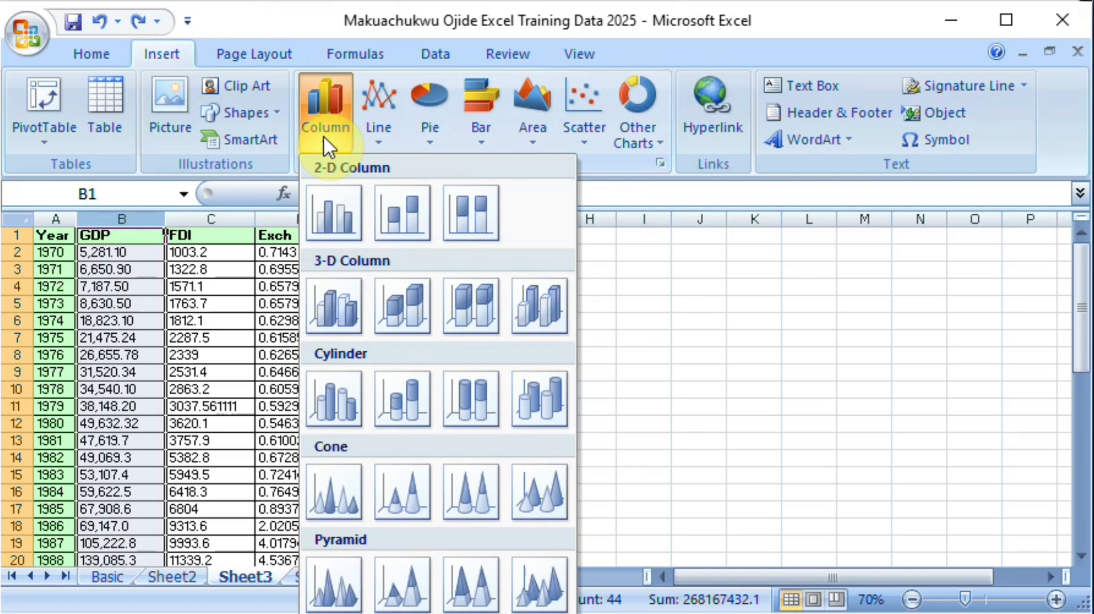
{"action": "left_click", "coordinate": [340, 226]}
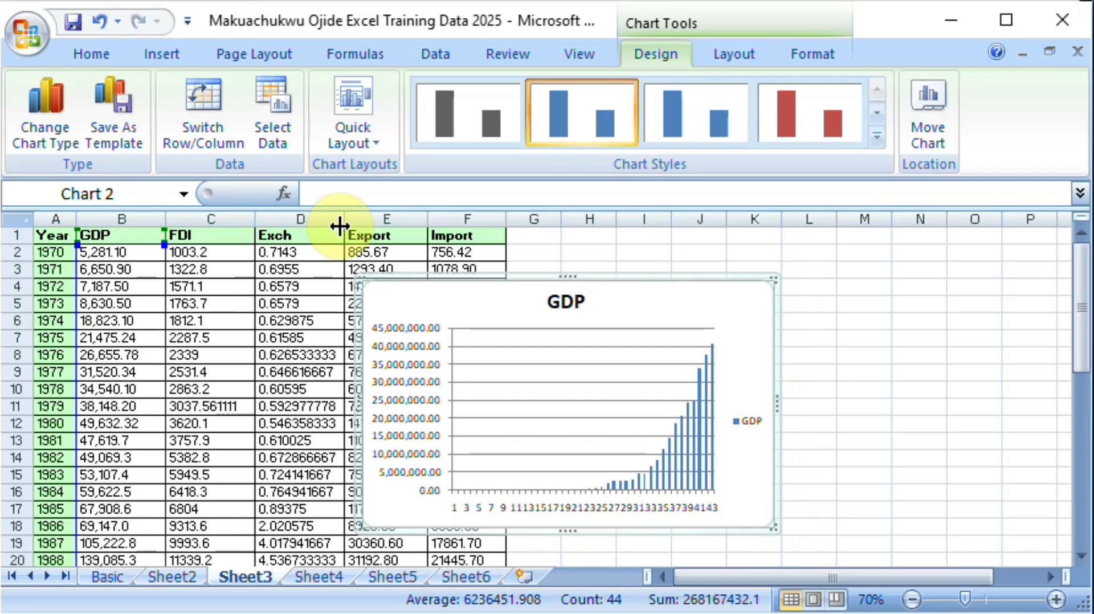
Step: Review the GDP column chart's data source without changing it, and delete the chart from Sheet3
{"action": "right_click", "coordinate": [661, 429]}
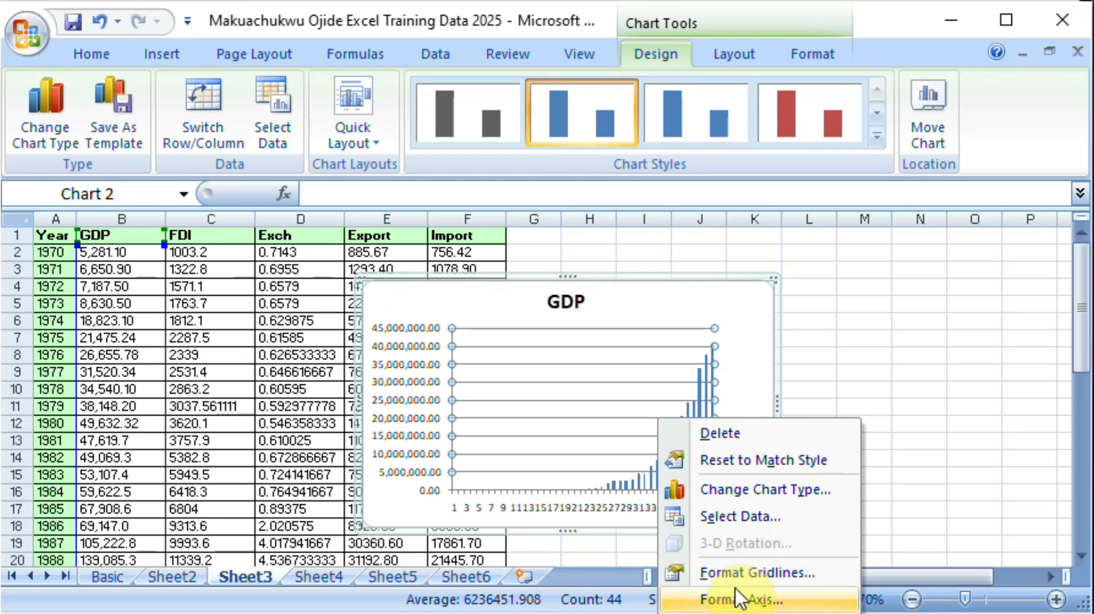
{"action": "left_click", "coordinate": [735, 519]}
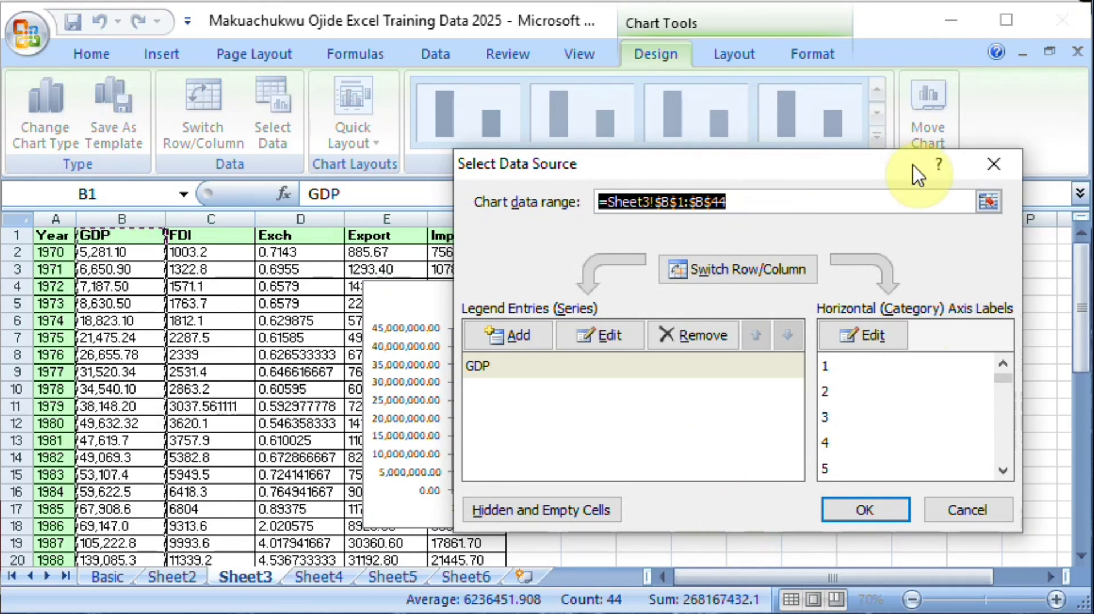
{"action": "left_click", "coordinate": [995, 165]}
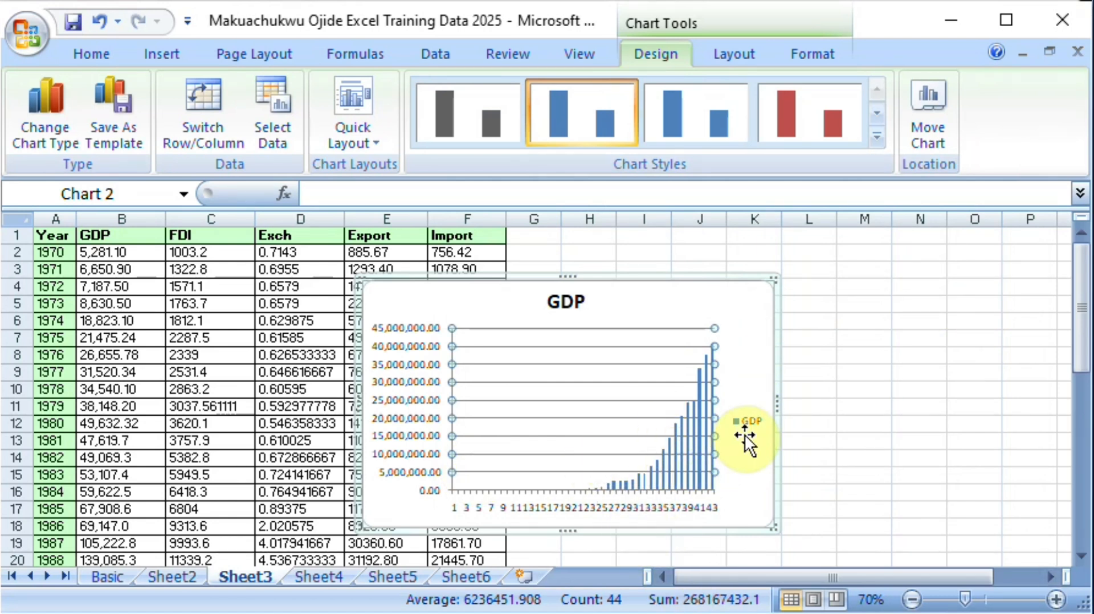
{"action": "left_click", "coordinate": [777, 296]}
{"action": "key", "text": "Delete"}
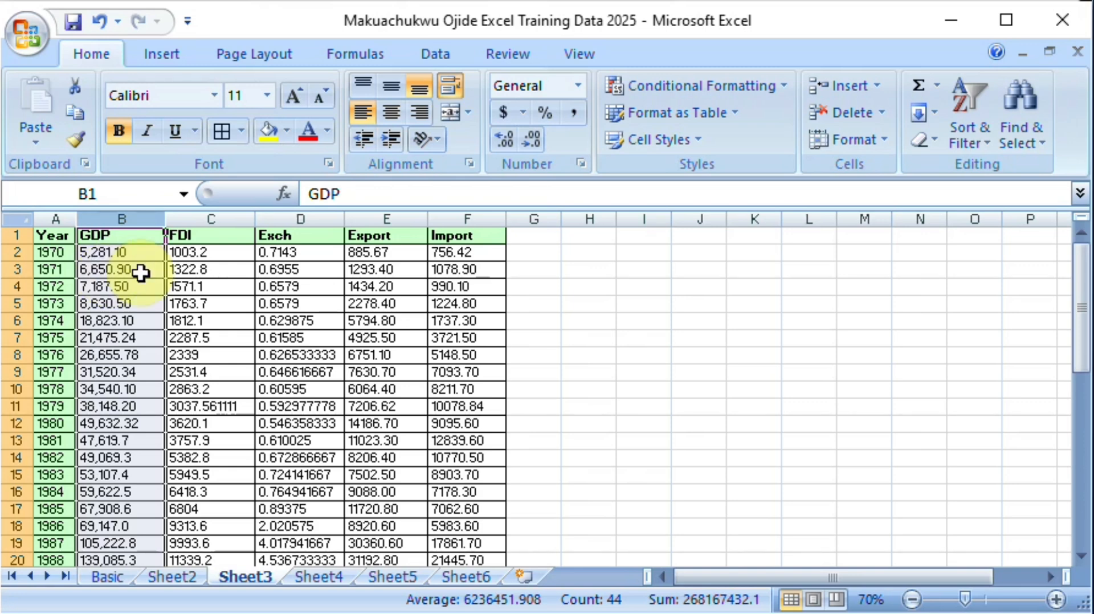
Step: Try the custom number format #,##0 on Sheet3's GDP column and undo it
{"action": "right_click", "coordinate": [122, 276]}
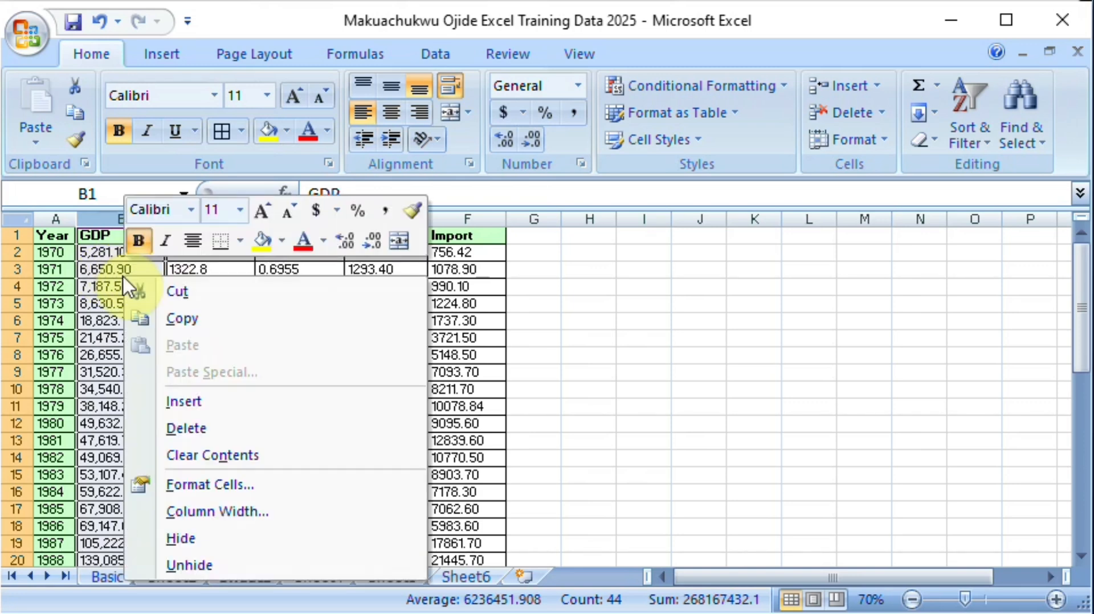
{"action": "left_click", "coordinate": [217, 494]}
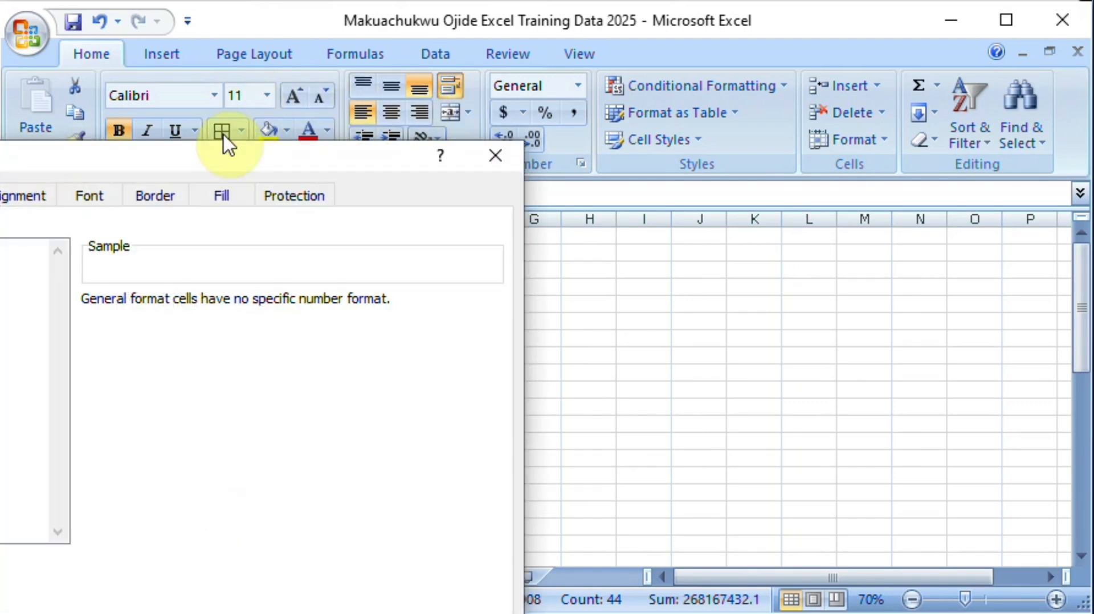
{"action": "left_click_drag", "start_coordinate": [204, 161], "coordinate": [527, 139]}
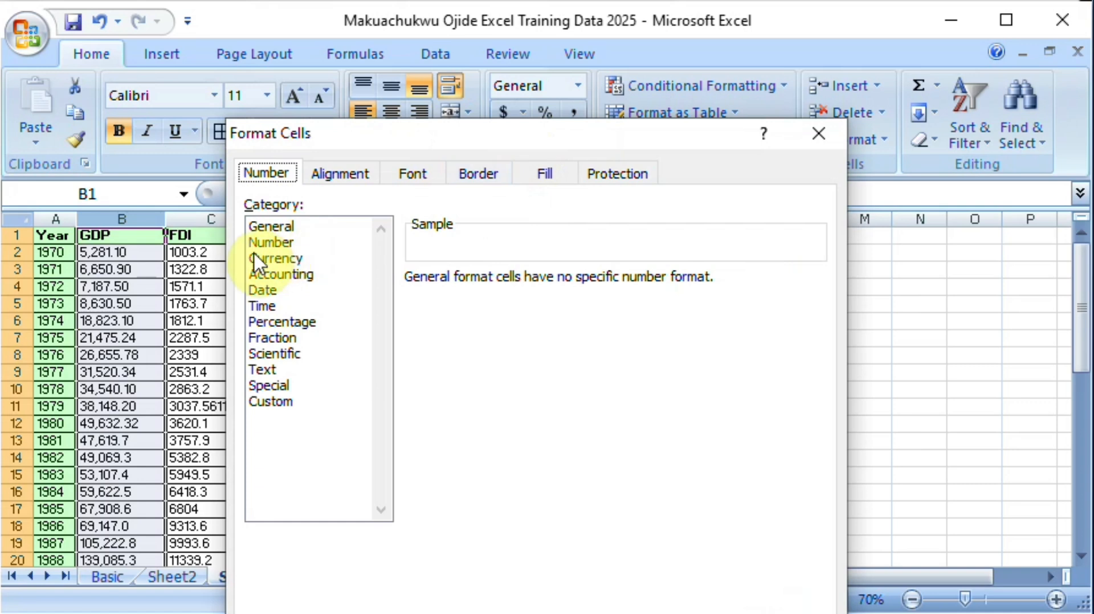
{"action": "left_click", "coordinate": [268, 243]}
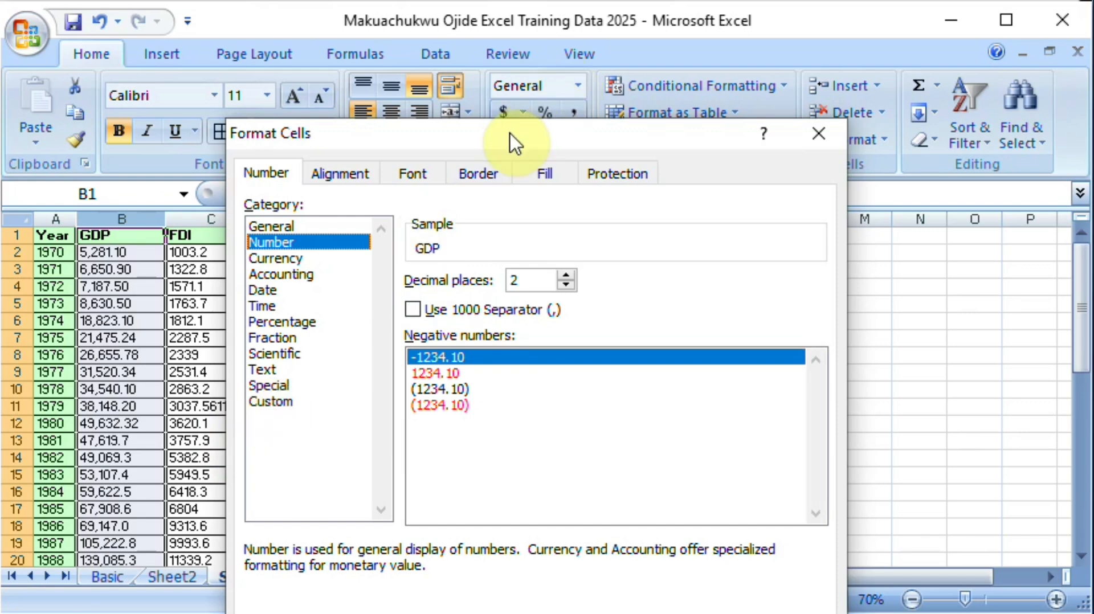
{"action": "left_click_drag", "start_coordinate": [511, 140], "coordinate": [515, 27]}
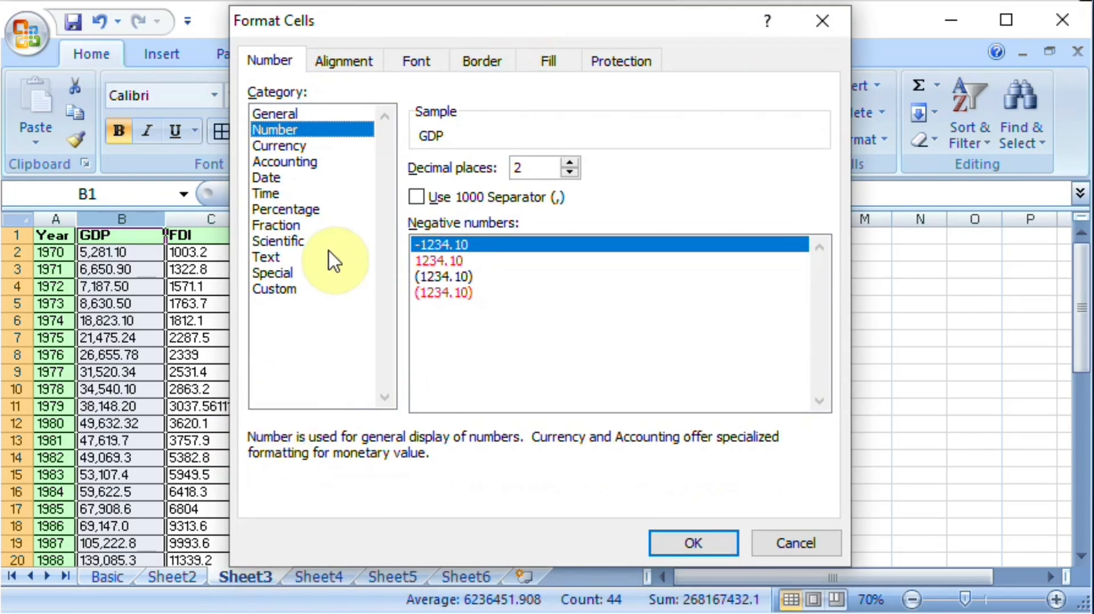
{"action": "left_click", "coordinate": [277, 291]}
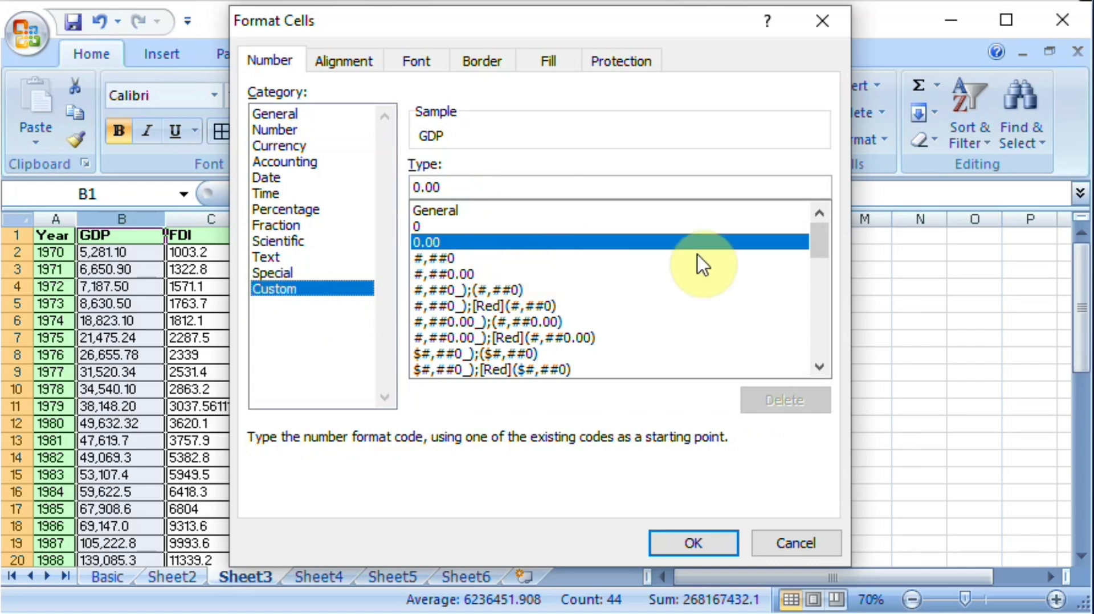
{"action": "mouse_move", "coordinate": [815, 243]}
{"action": "left_mouse_down"}
{"action": "mouse_move", "coordinate": [822, 370]}
{"action": "mouse_move", "coordinate": [825, 246]}
{"action": "left_mouse_up"}
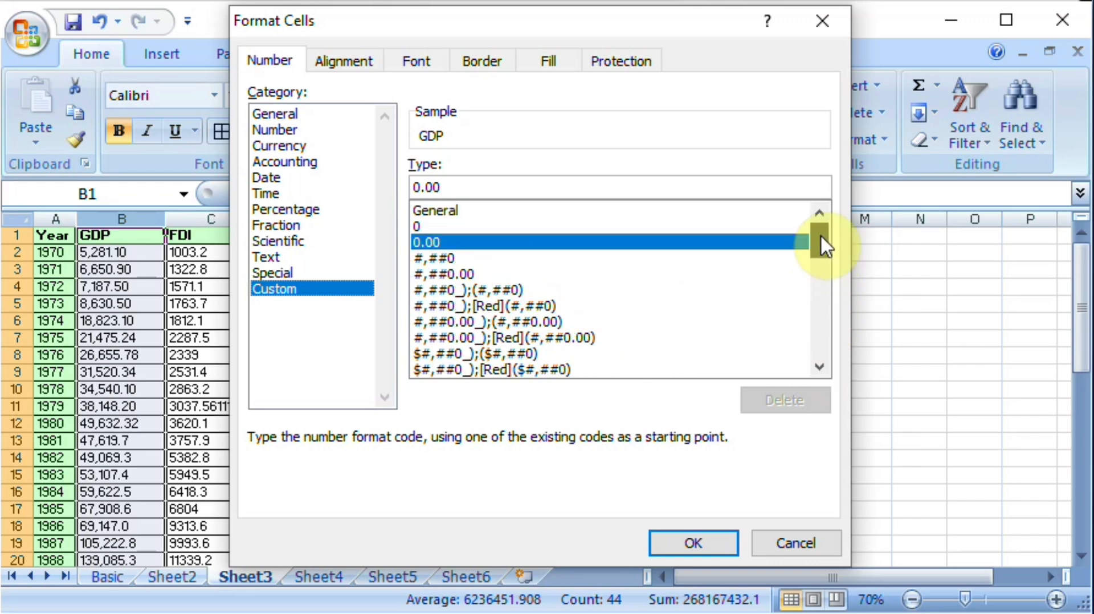
{"action": "left_click", "coordinate": [436, 260]}
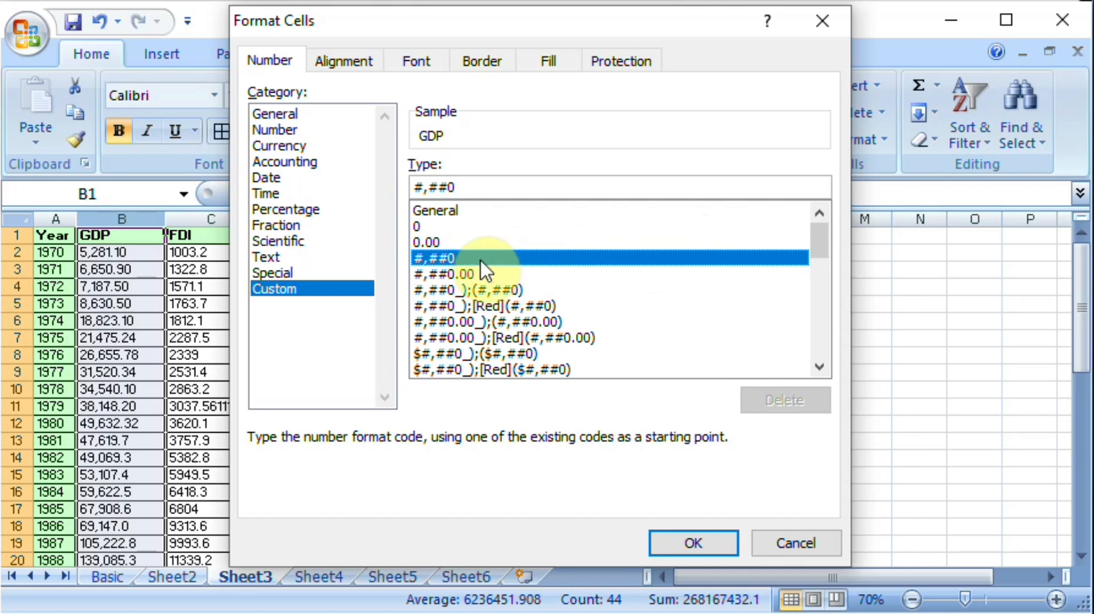
{"action": "left_click", "coordinate": [473, 186]}
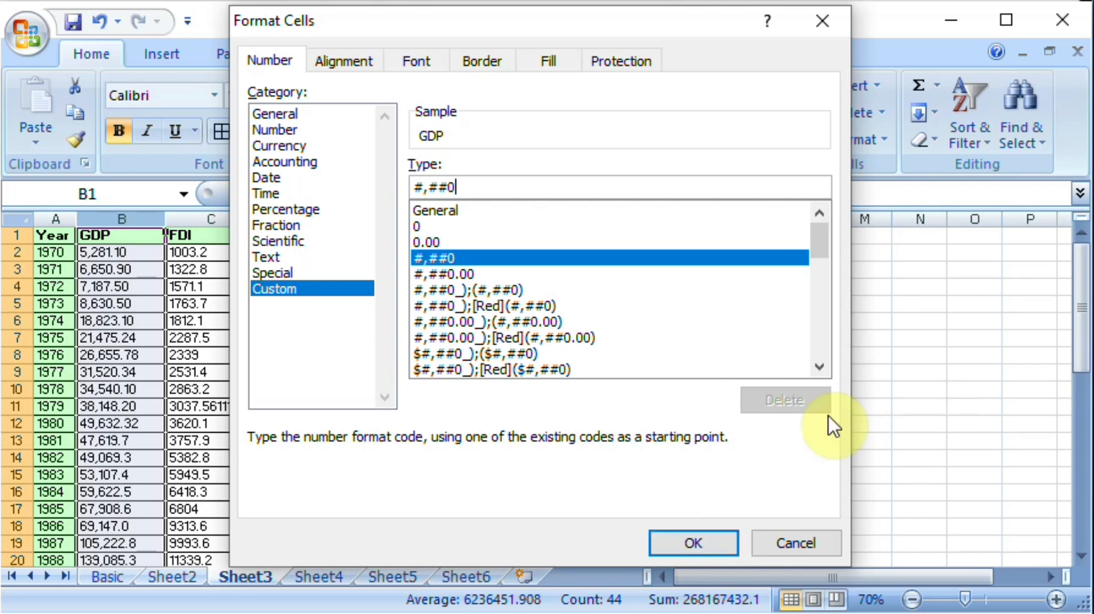
{"action": "mouse_move", "coordinate": [816, 238]}
{"action": "left_mouse_down"}
{"action": "mouse_move", "coordinate": [816, 277]}
{"action": "mouse_move", "coordinate": [815, 237]}
{"action": "left_mouse_up"}
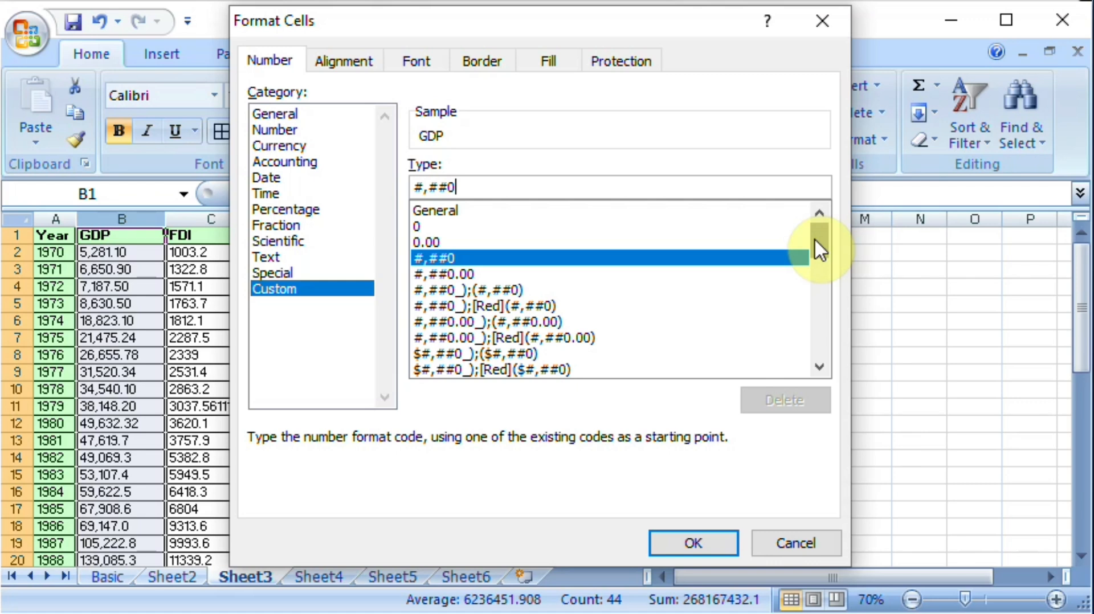
{"action": "left_click", "coordinate": [693, 544]}
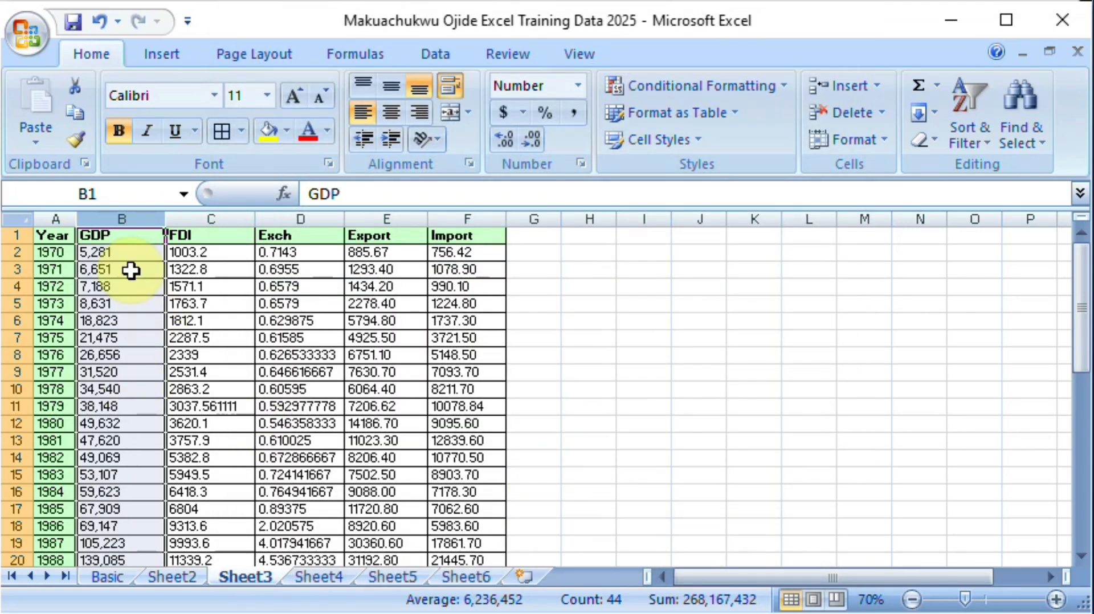
{"action": "key", "text": "ctrl+z"}
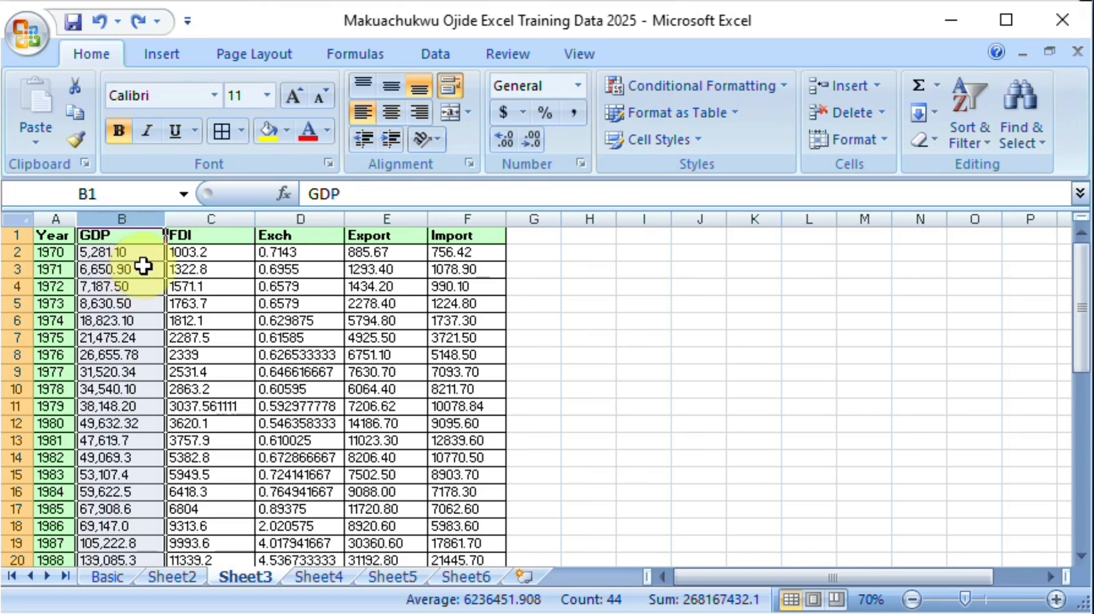
Step: Try an edited custom number format, #,0, on the GDP column and undo it
{"action": "right_click", "coordinate": [143, 266]}
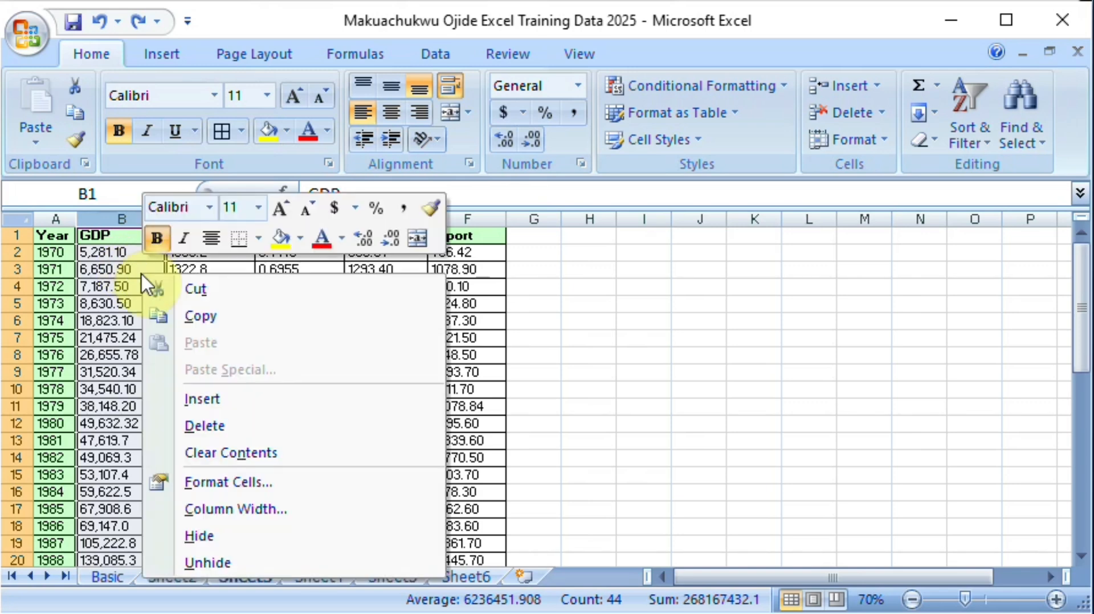
{"action": "left_click", "coordinate": [248, 483]}
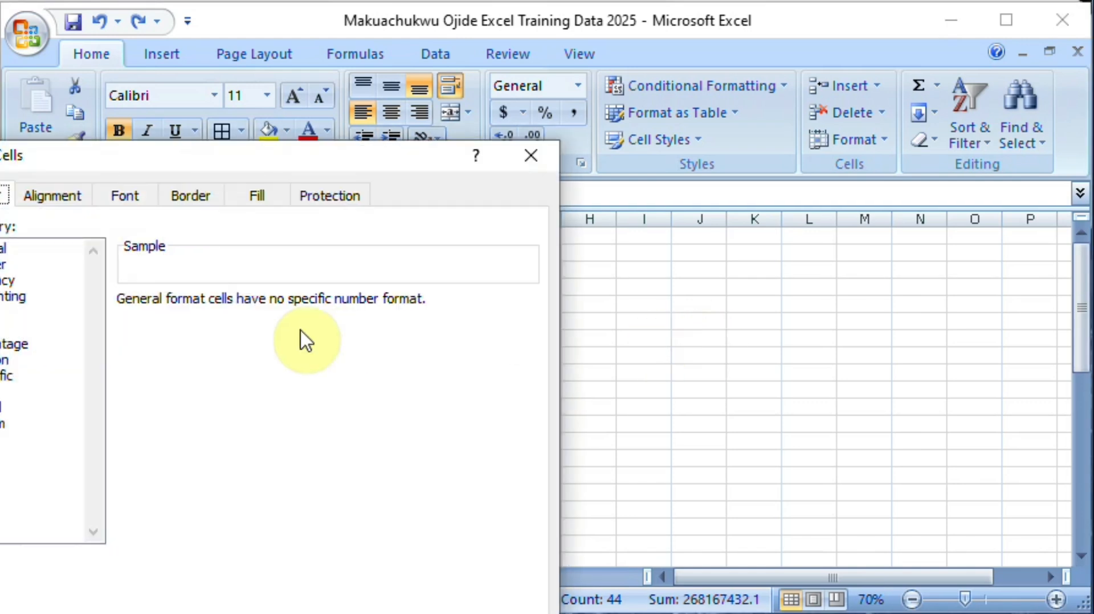
{"action": "left_click_drag", "start_coordinate": [251, 154], "coordinate": [582, 160]}
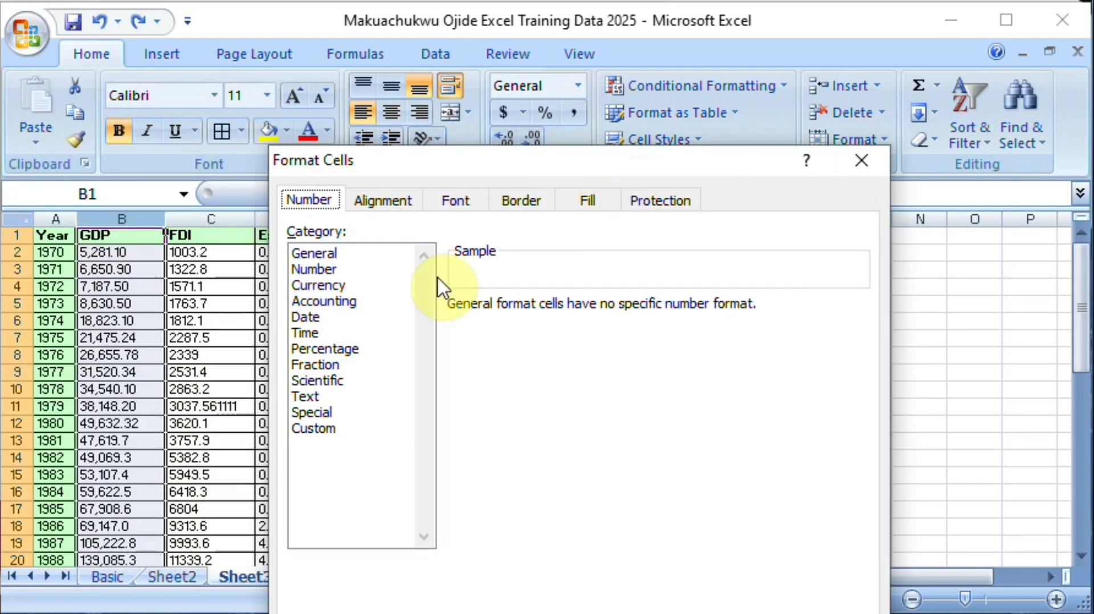
{"action": "left_click", "coordinate": [330, 431]}
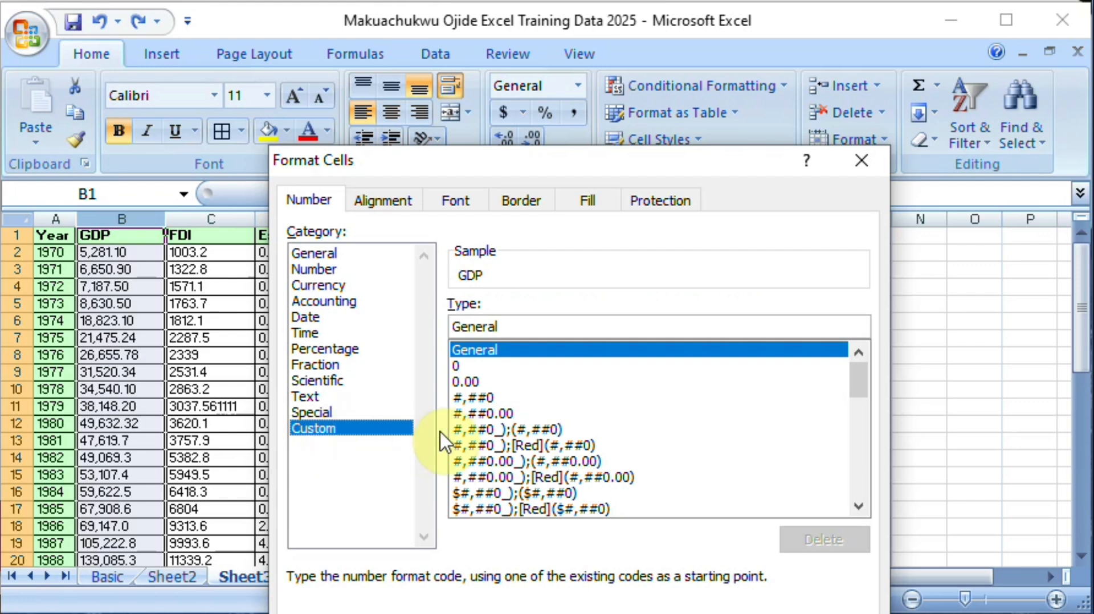
{"action": "left_click", "coordinate": [477, 397]}
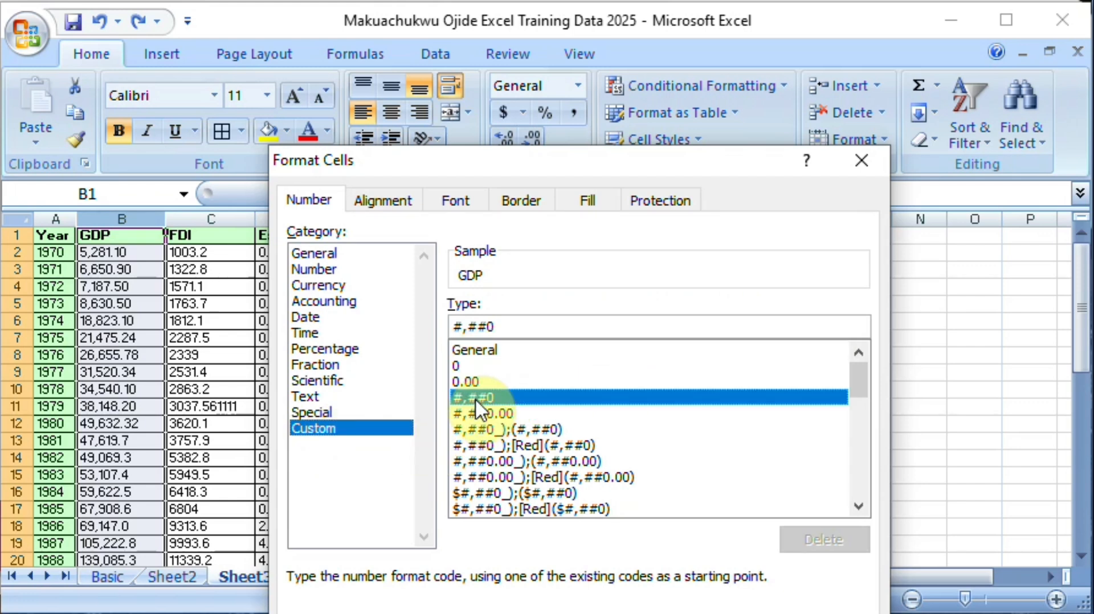
{"action": "left_click", "coordinate": [518, 326]}
{"action": "key", "text": "BackSpace"}
{"action": "key", "text": "BackSpace"}
{"action": "key", "text": "BackSpace"}
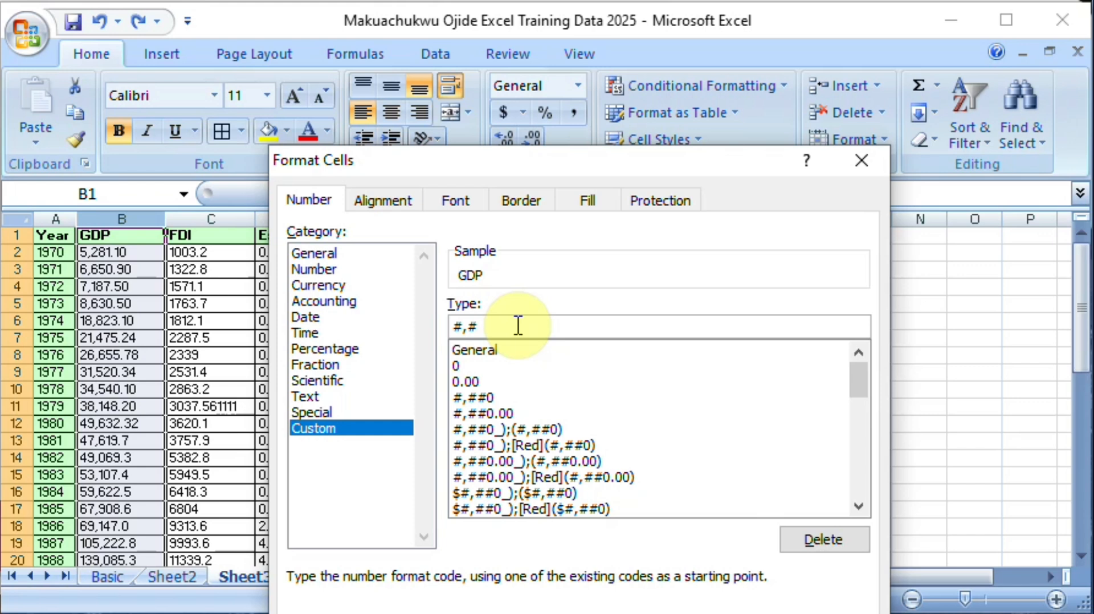
{"action": "key", "text": "BackSpace"}
{"action": "type", "text": "0"}
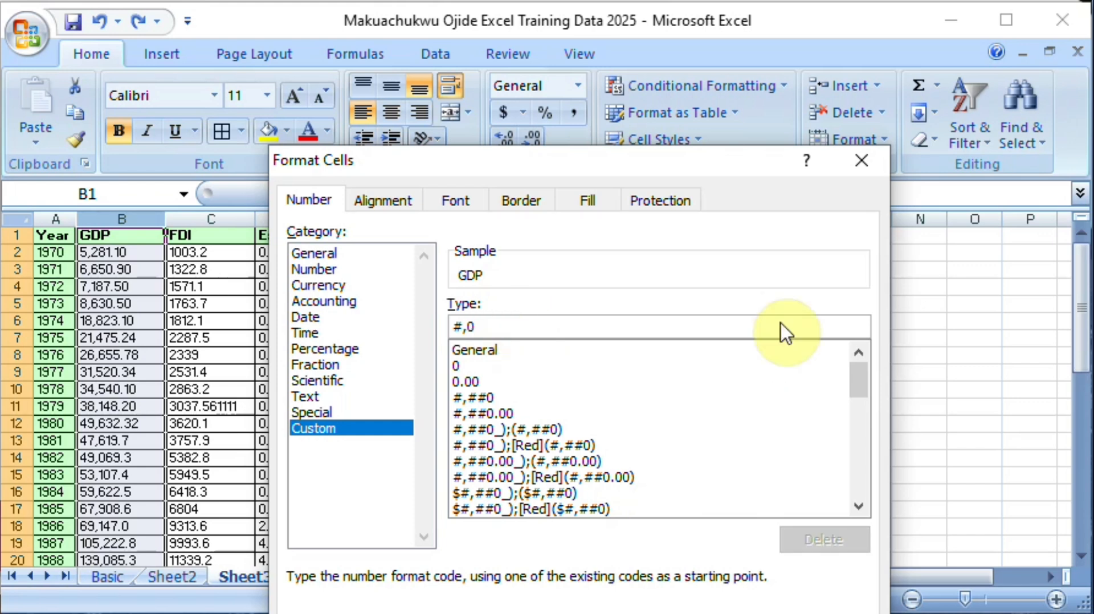
{"action": "left_click_drag", "start_coordinate": [582, 170], "coordinate": [588, 53]}
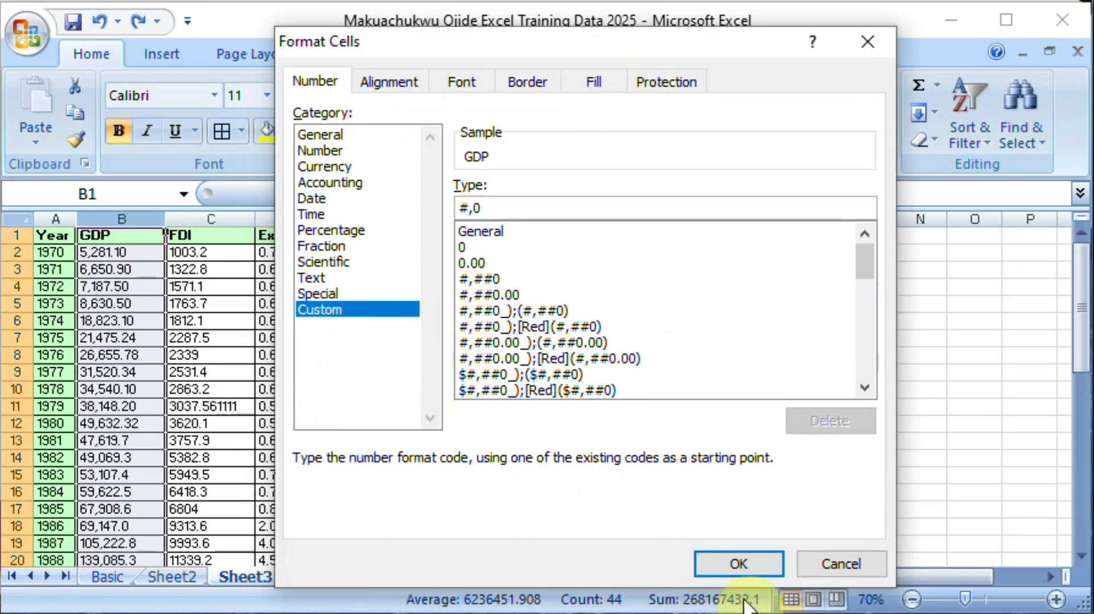
{"action": "left_click", "coordinate": [739, 564]}
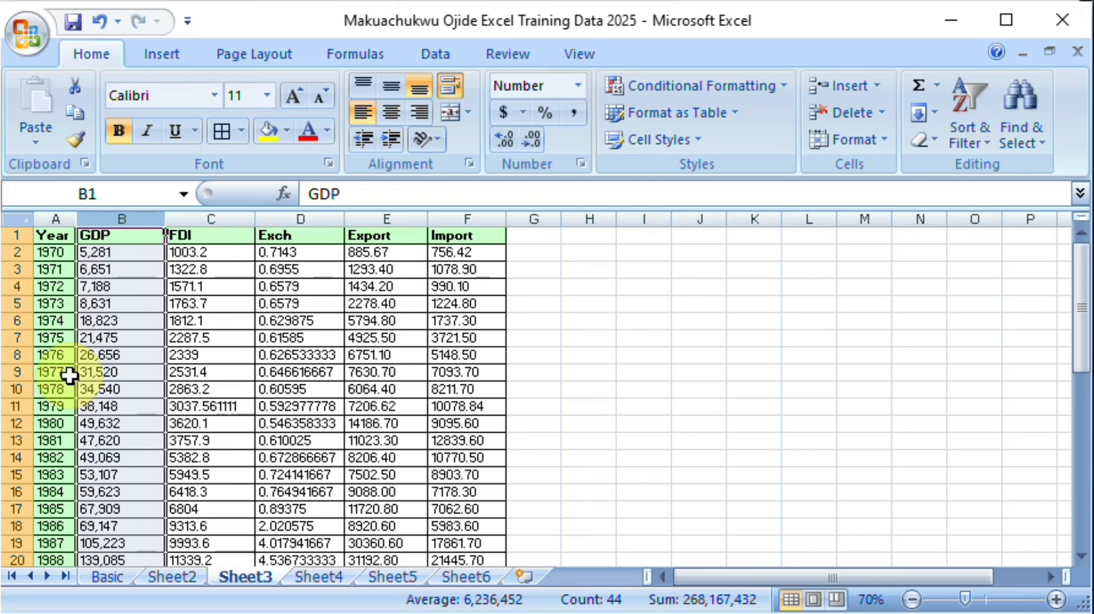
{"action": "key", "text": "ctrl+z"}
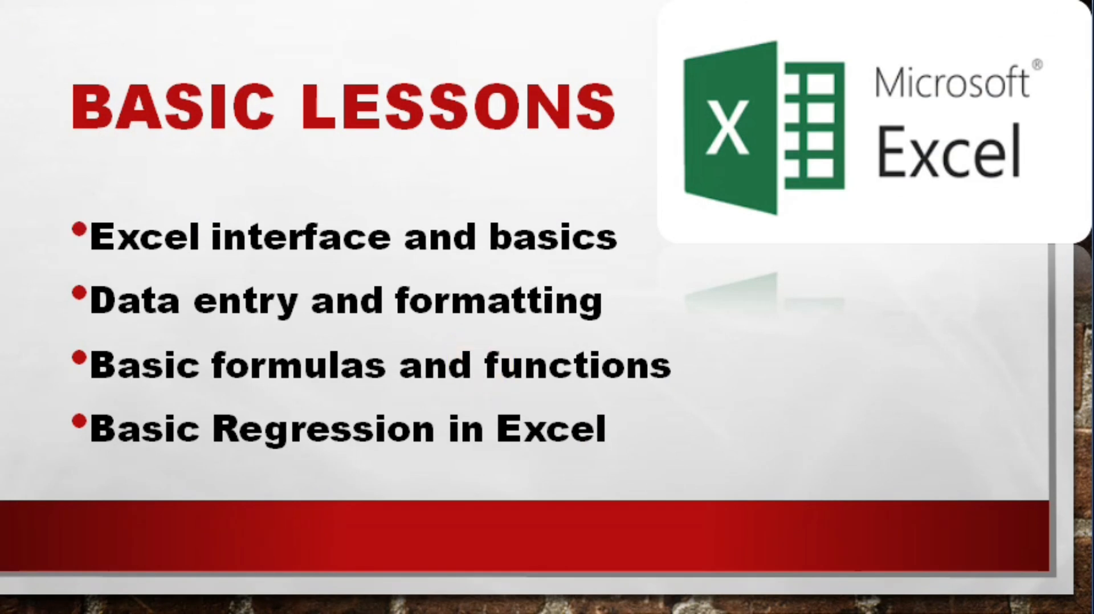
{"action": "key", "text": "Right"}
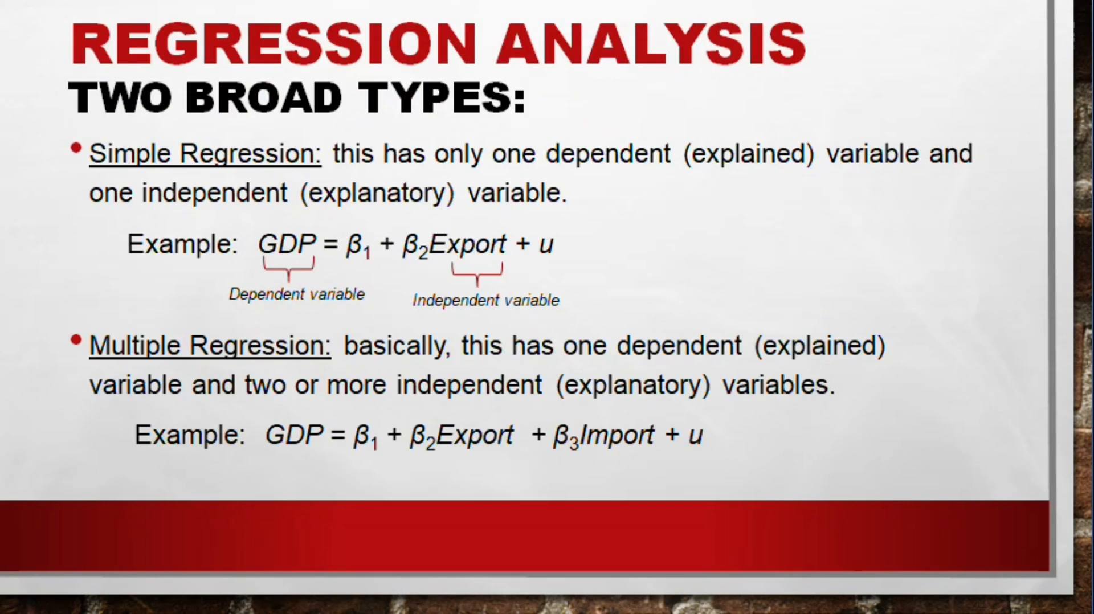
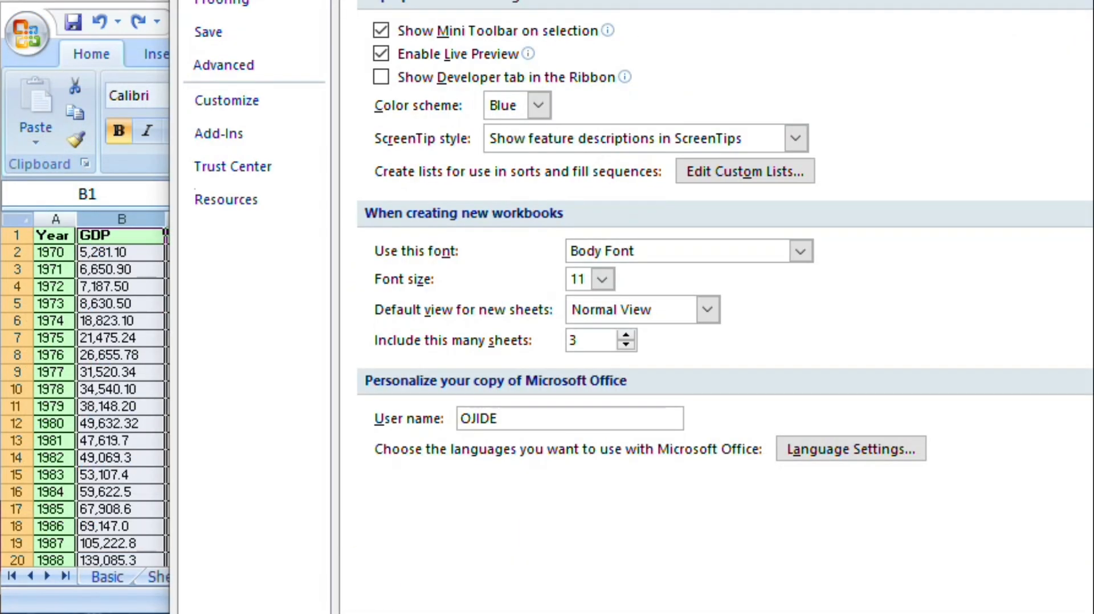
Step: Check in Excel Options that the Analysis ToolPak is among the active application add-ins, and close the options
{"action": "left_click_drag", "start_coordinate": [509, 0], "coordinate": [509, 24]}
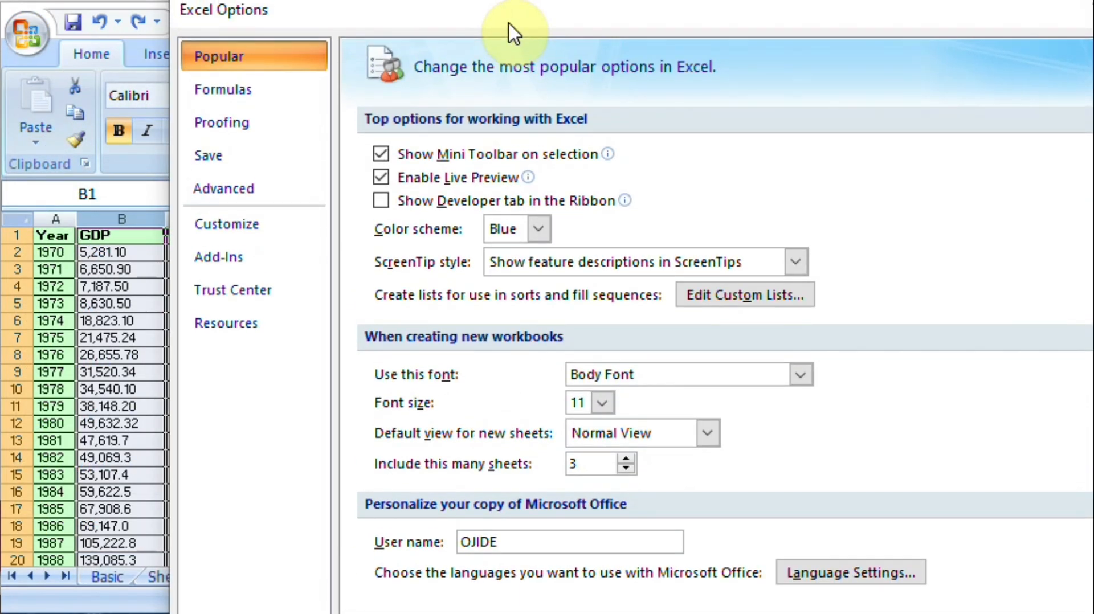
{"action": "left_click", "coordinate": [222, 262]}
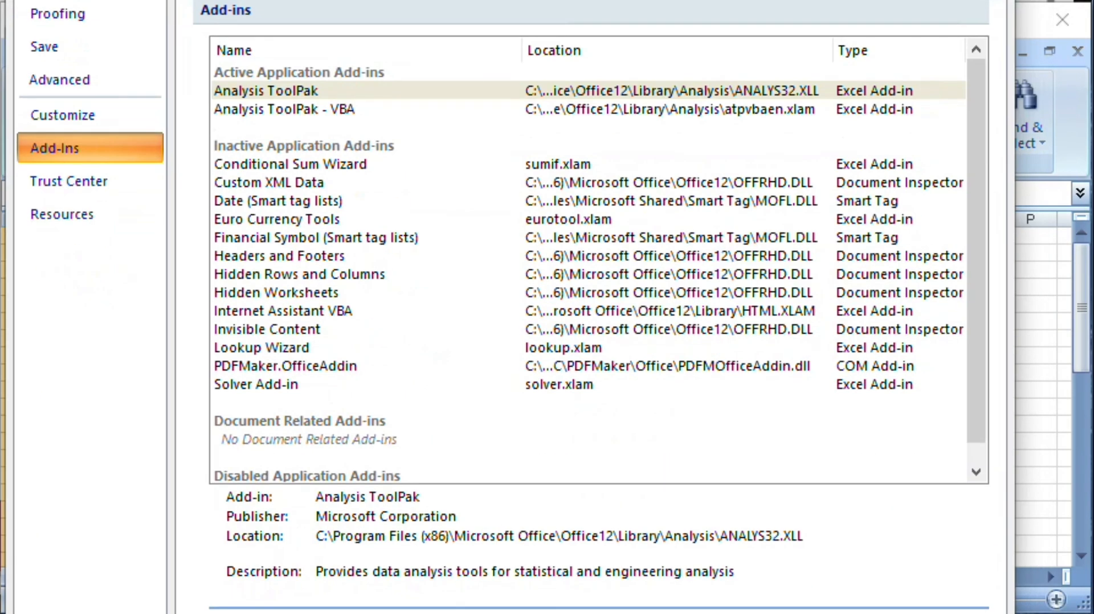
{"action": "left_click_drag", "start_coordinate": [495, 0], "coordinate": [496, 26]}
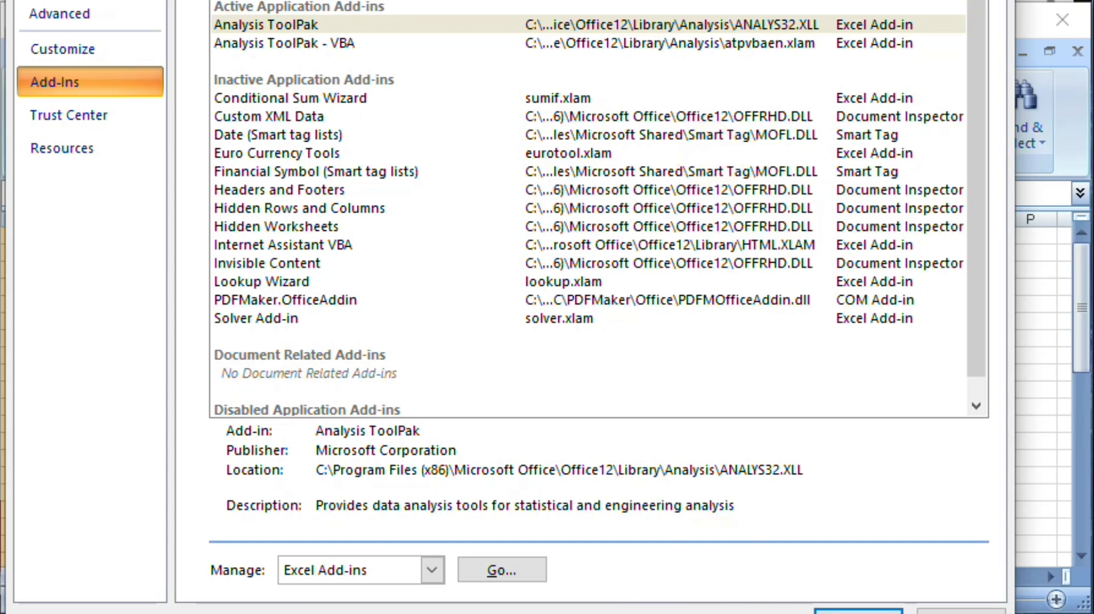
{"action": "left_click_drag", "start_coordinate": [638, 613], "coordinate": [642, 566]}
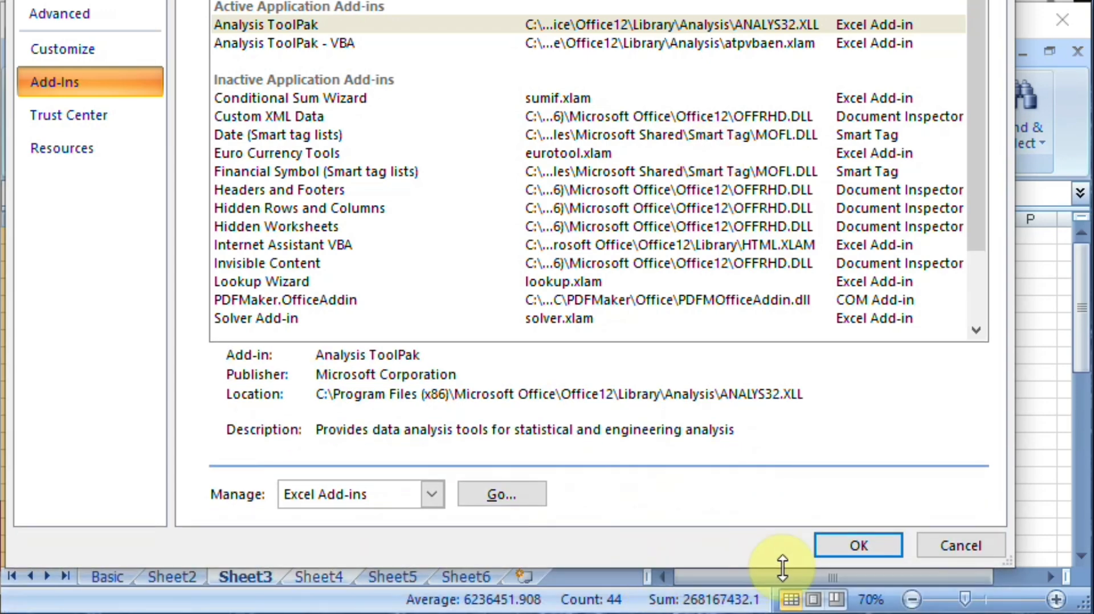
{"action": "left_click", "coordinate": [845, 546]}
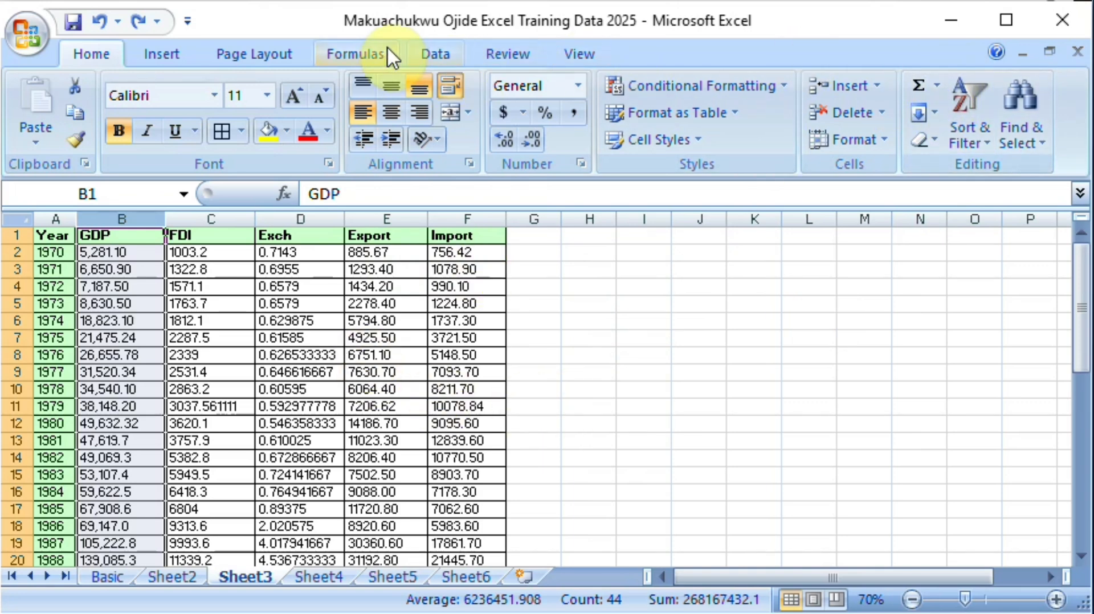
Step: Open the Regression tool from the Data Analysis tools and move its dialog clear of Sheet3's data columns
{"action": "left_click", "coordinate": [435, 53]}
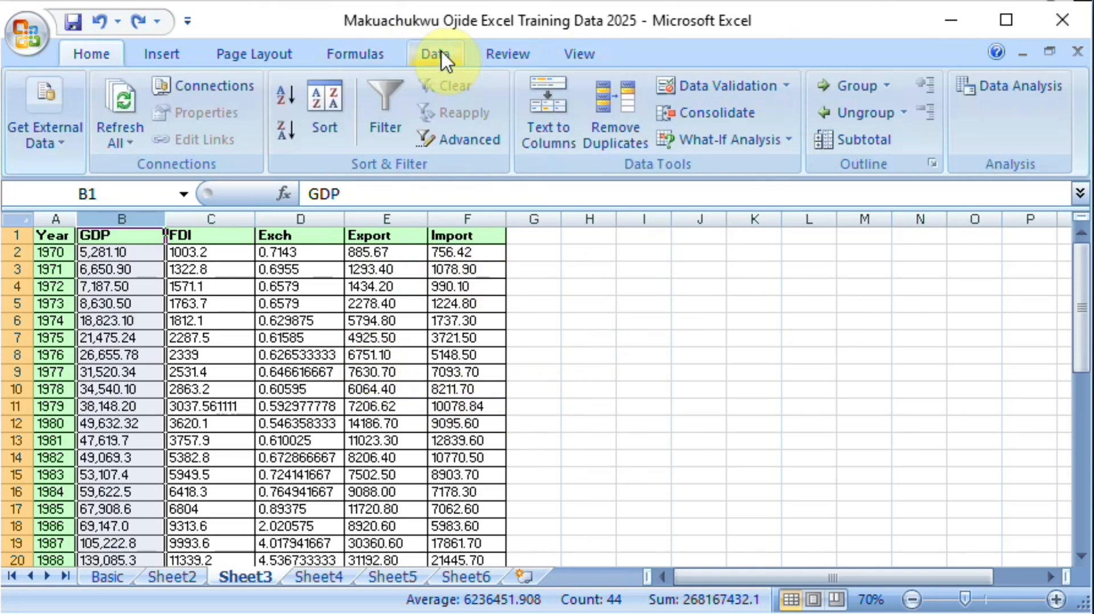
{"action": "left_click", "coordinate": [1034, 91]}
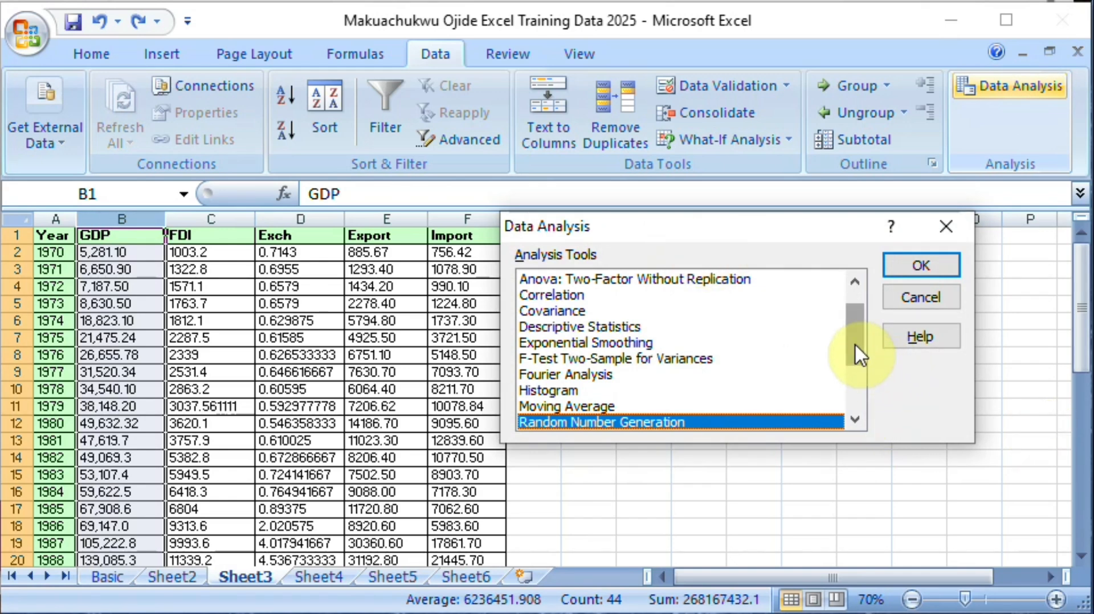
{"action": "left_click_drag", "start_coordinate": [854, 343], "coordinate": [855, 310]}
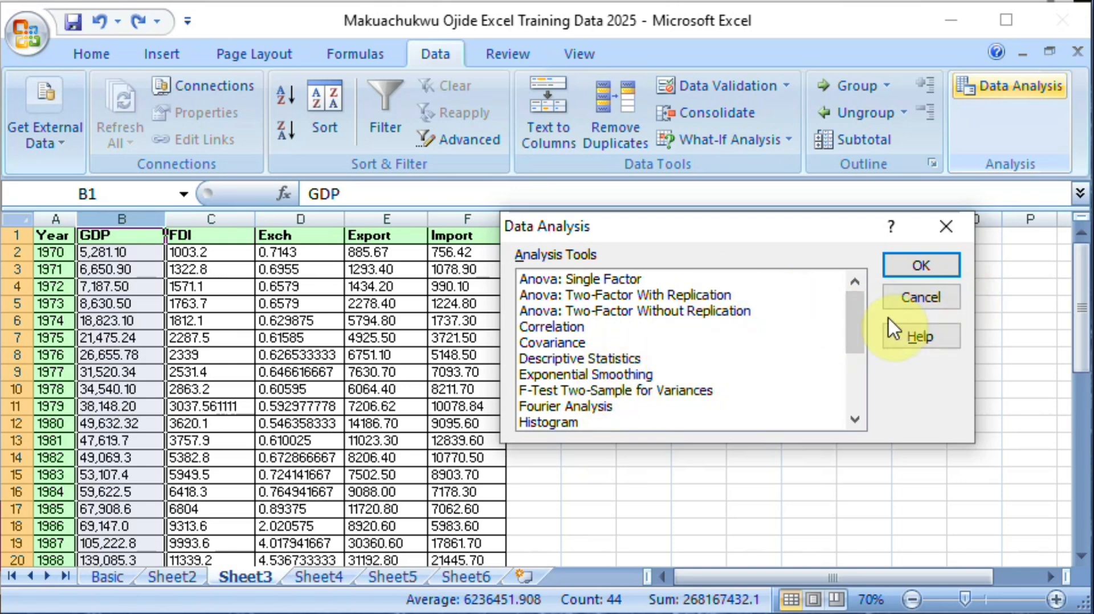
{"action": "left_click_drag", "start_coordinate": [860, 335], "coordinate": [801, 373]}
{"action": "double_click", "coordinate": [582, 360]}
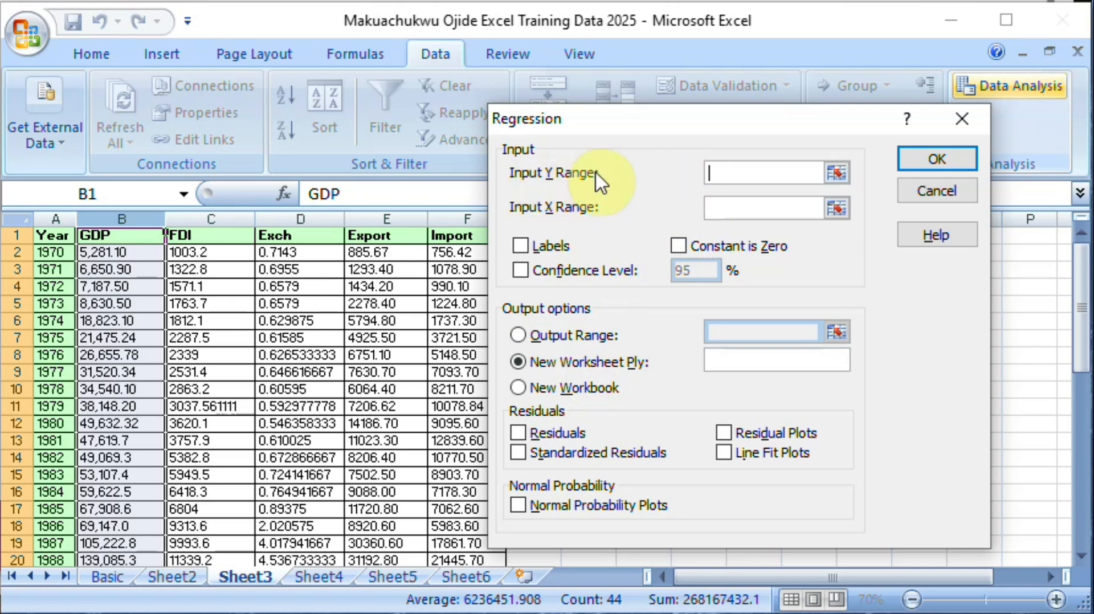
{"action": "left_click_drag", "start_coordinate": [681, 117], "coordinate": [754, 118]}
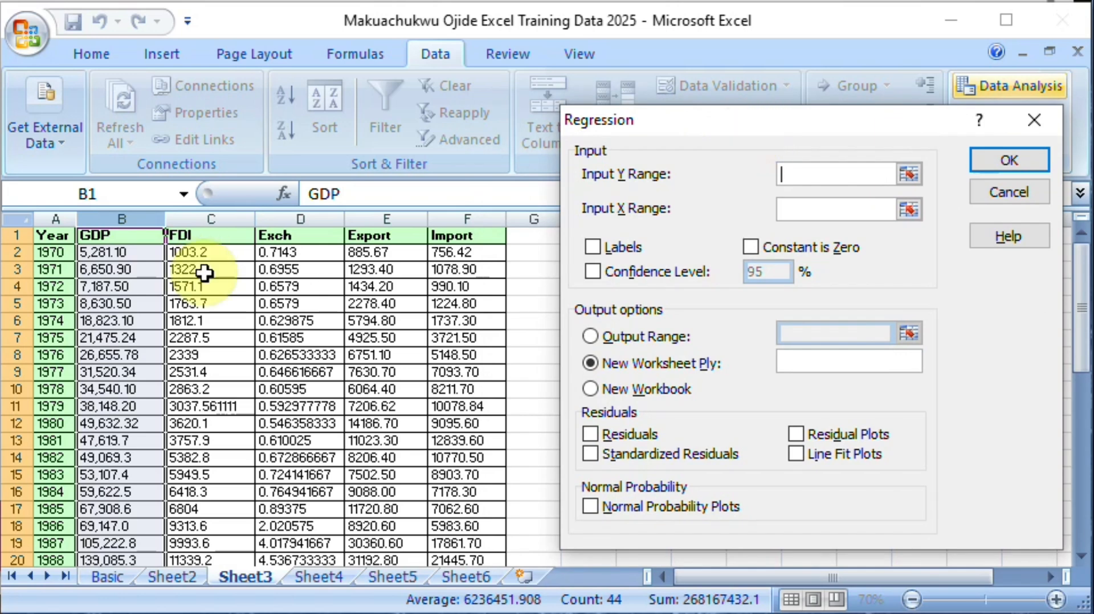
Step: Run the regression with GDP (B2:B44) as the Y range and Export (E2:E44) as the X range, output to a new worksheet
{"action": "left_click", "coordinate": [114, 255]}
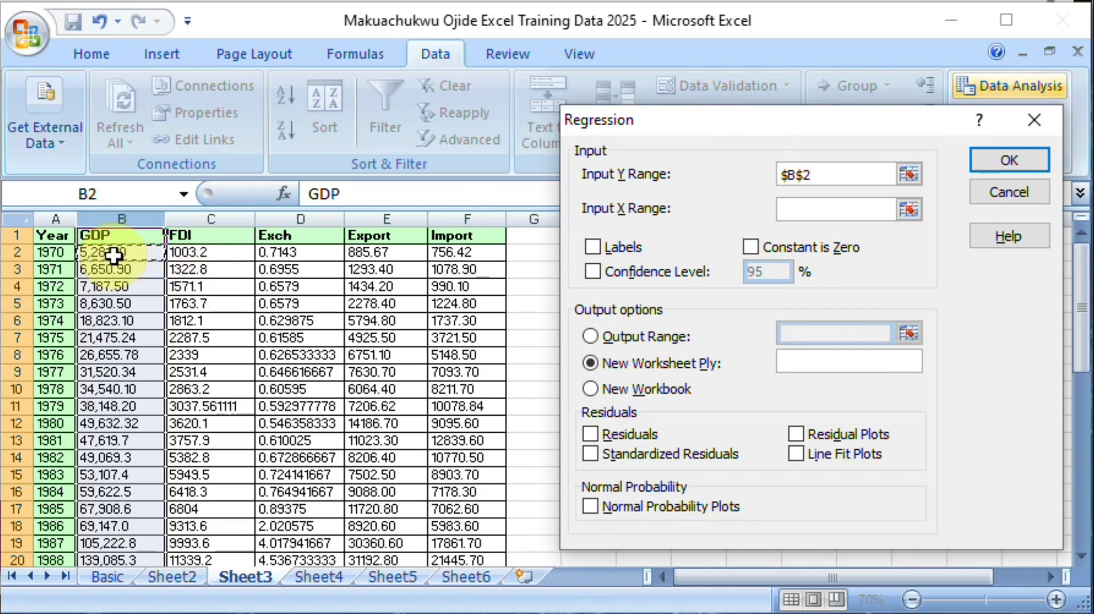
{"action": "key", "text": "ctrl+shift+Down"}
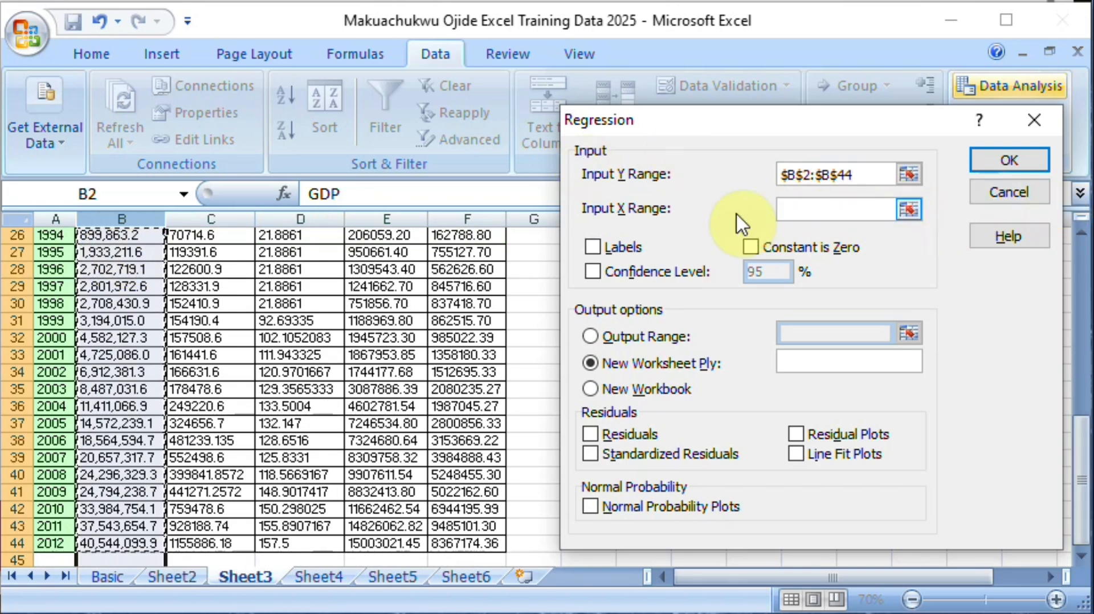
{"action": "left_click", "coordinate": [910, 210]}
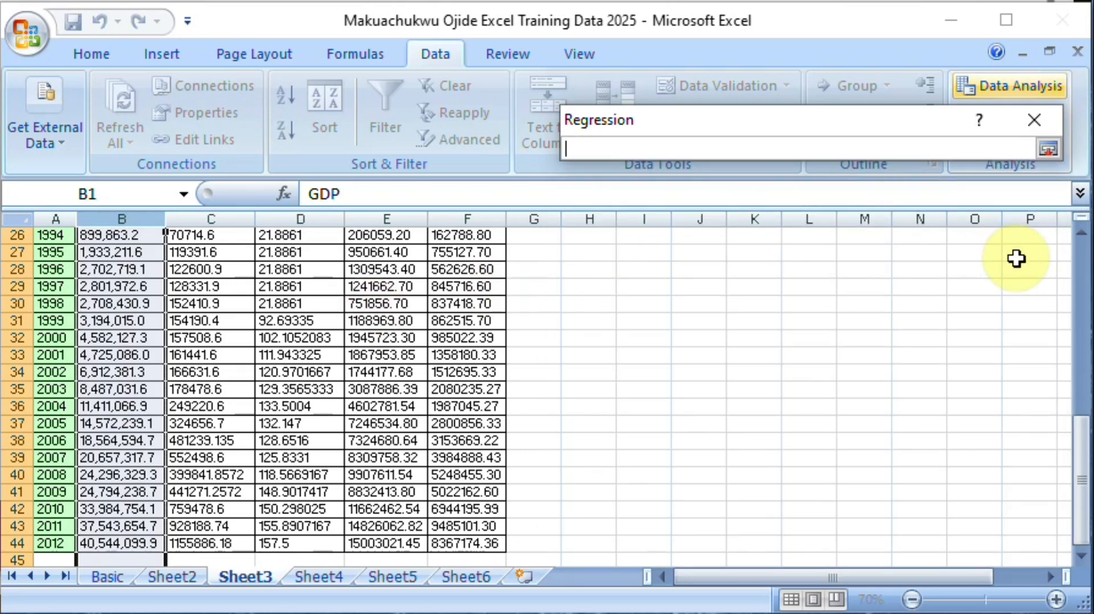
{"action": "left_click_drag", "start_coordinate": [1085, 505], "coordinate": [1076, 206]}
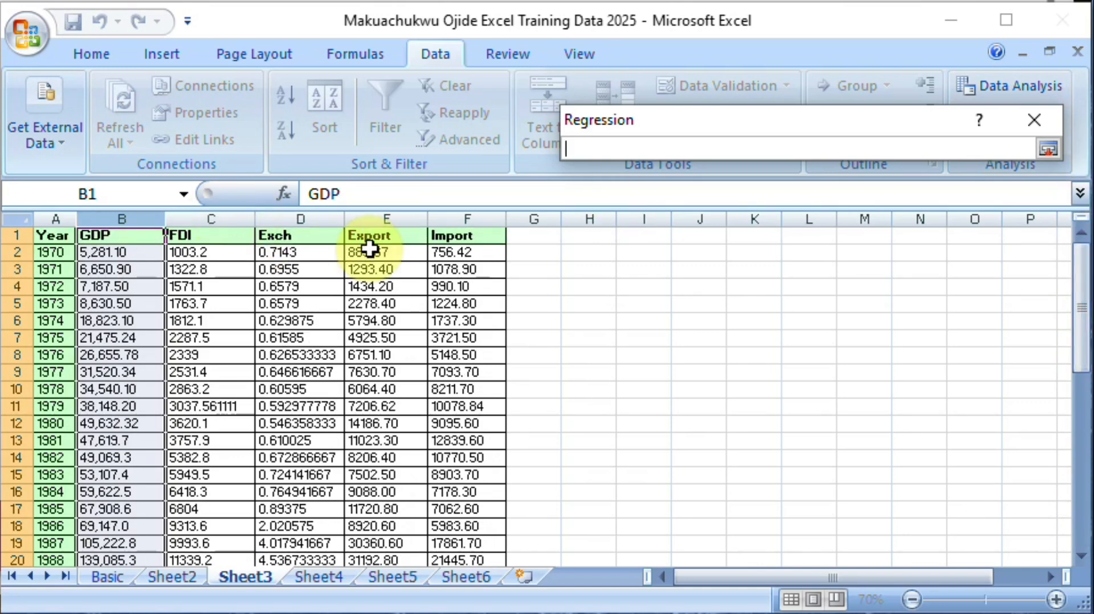
{"action": "left_click_drag", "start_coordinate": [369, 249], "coordinate": [402, 527]}
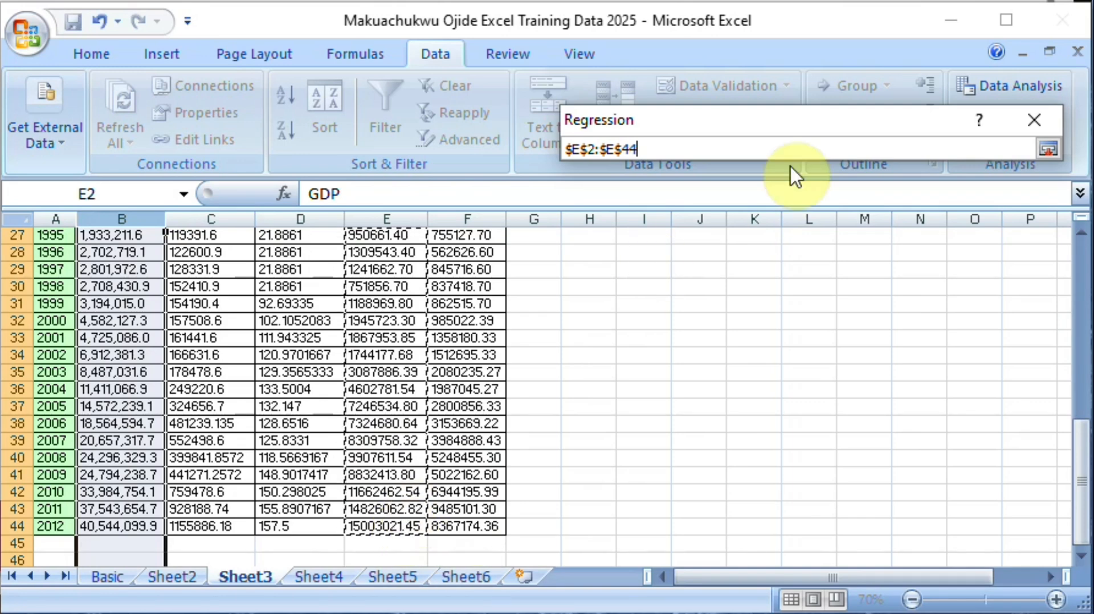
{"action": "left_click", "coordinate": [1050, 148]}
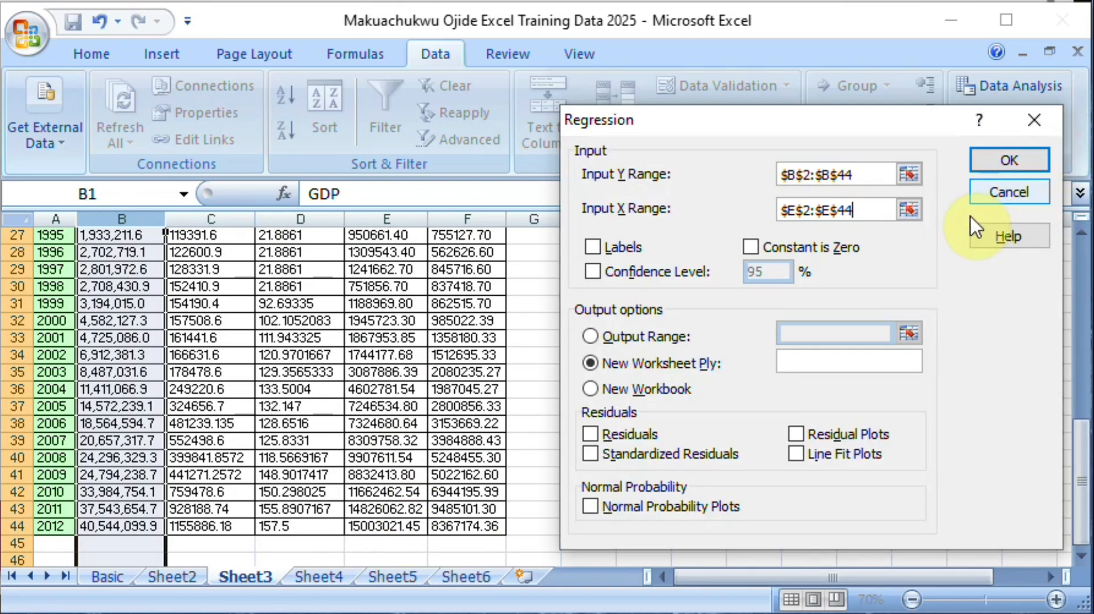
{"action": "left_click", "coordinate": [1012, 162]}
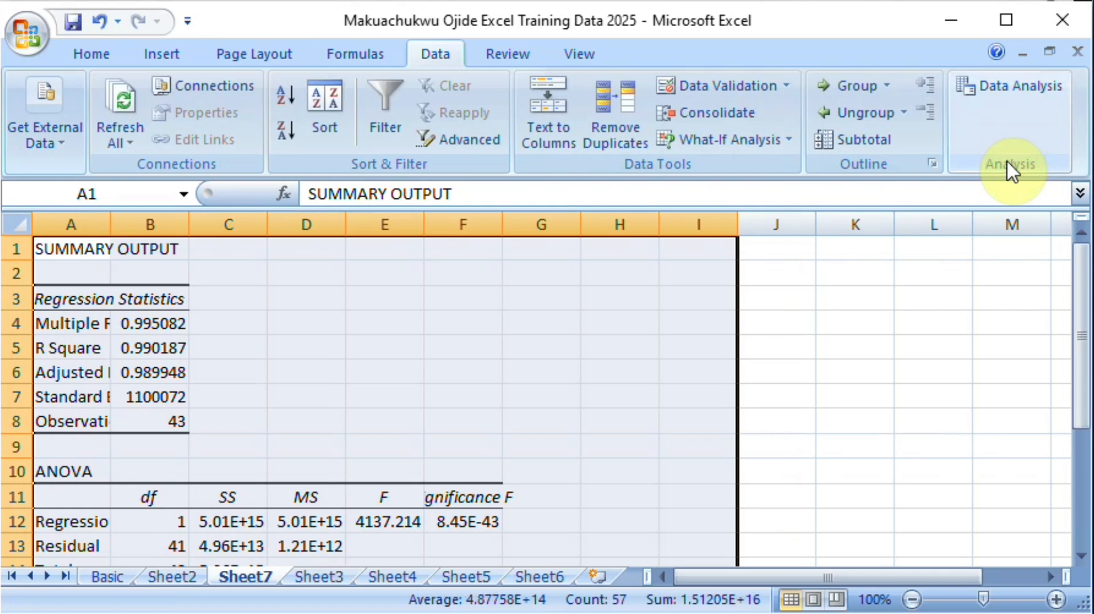
Step: Autofit columns A to I of the regression summary output so their labels and values fit
{"action": "left_click", "coordinate": [912, 600]}
{"action": "left_click", "coordinate": [912, 600]}
{"action": "left_click", "coordinate": [913, 600]}
{"action": "left_click", "coordinate": [913, 600]}
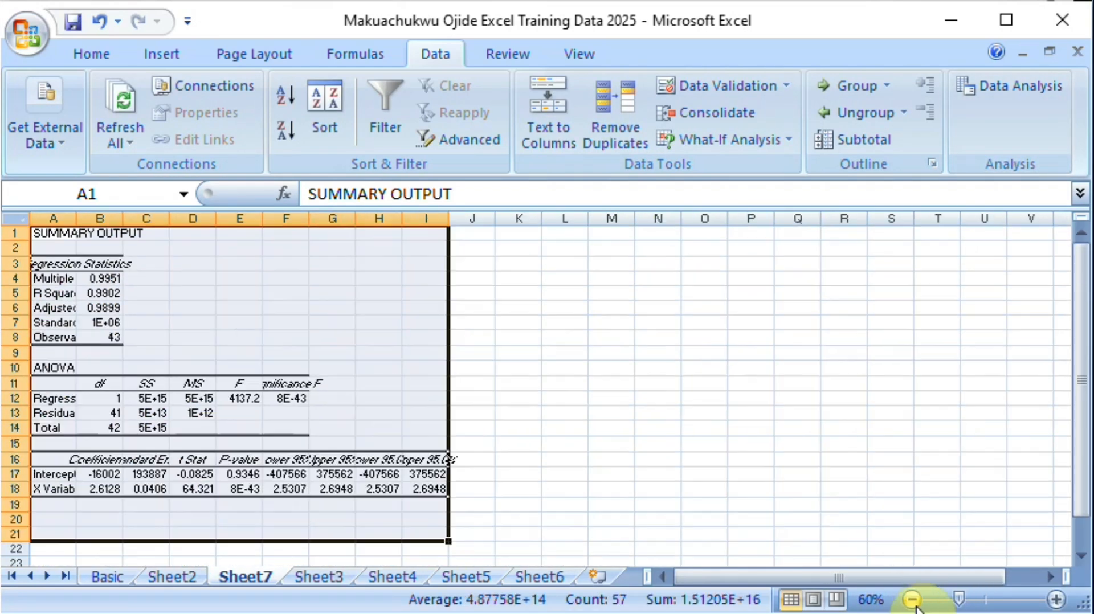
{"action": "left_click", "coordinate": [1056, 600]}
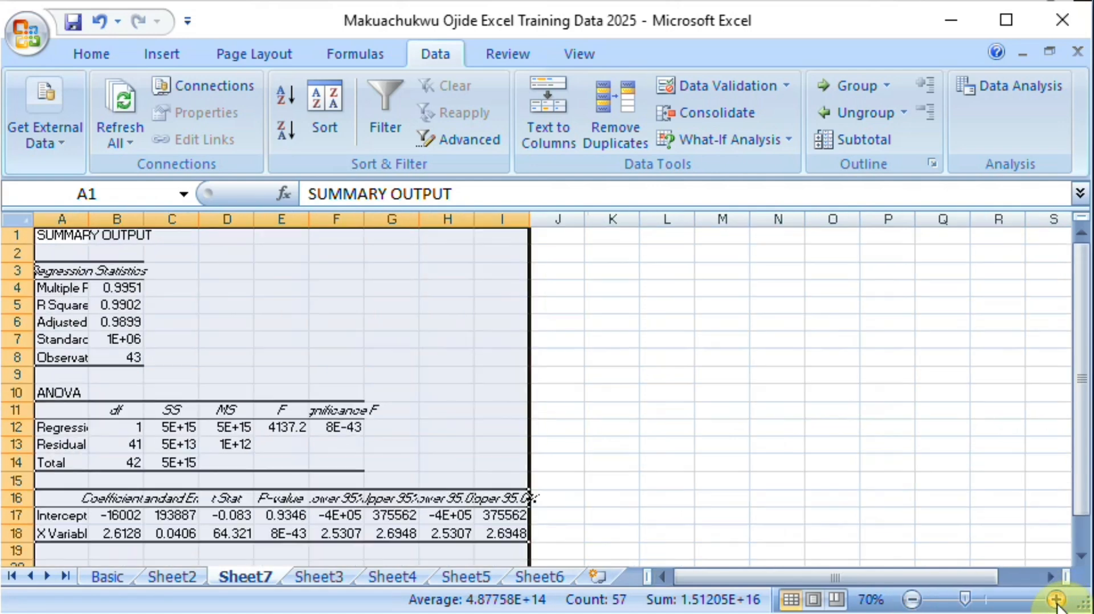
{"action": "left_click", "coordinate": [1056, 600]}
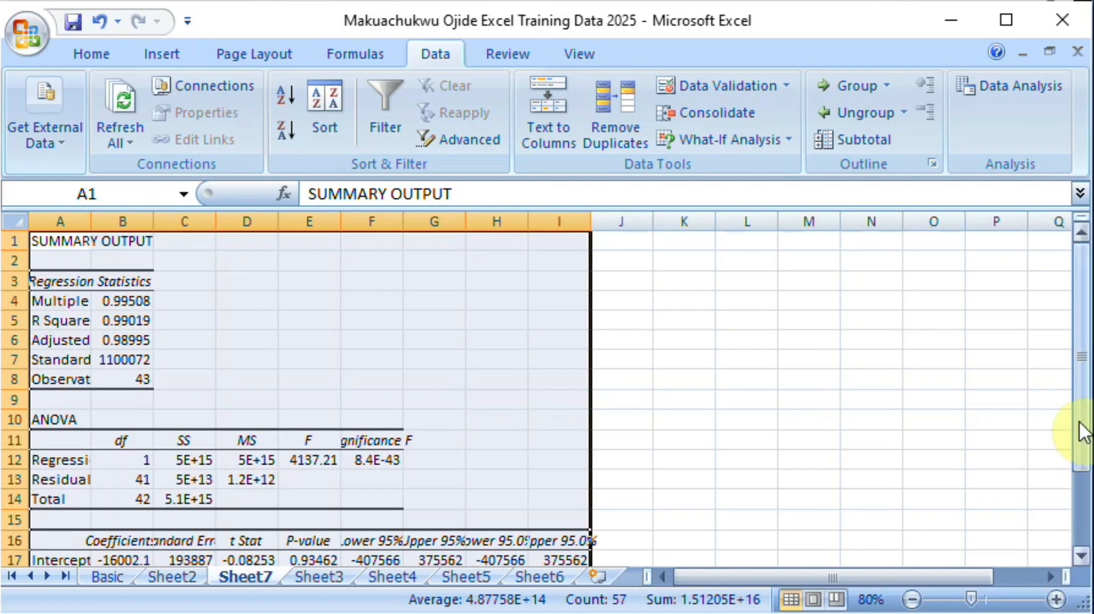
{"action": "left_click_drag", "start_coordinate": [1082, 433], "coordinate": [1089, 484]}
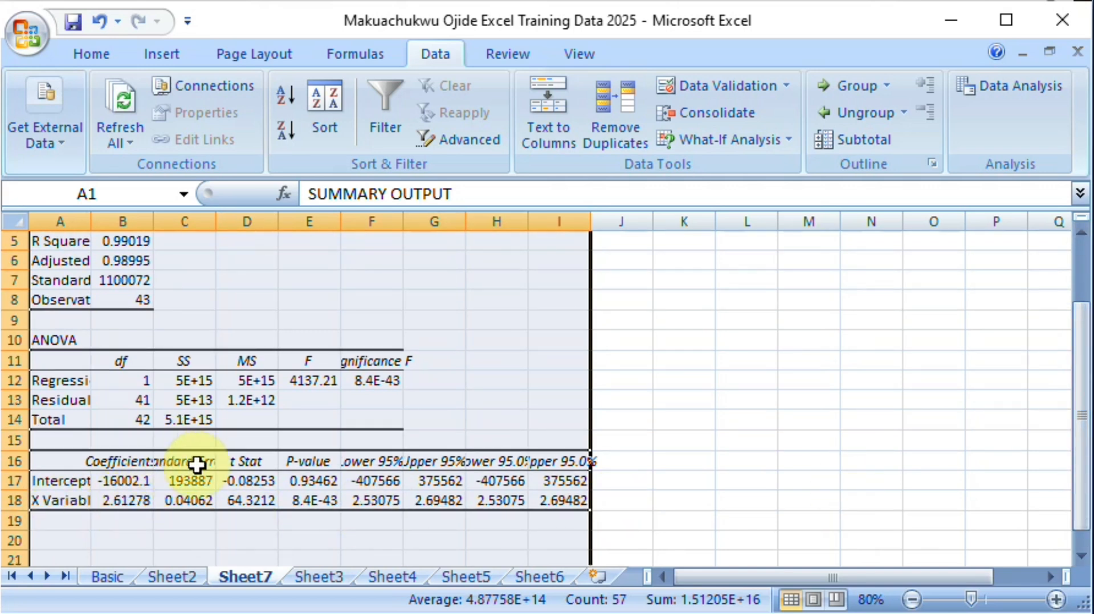
{"action": "double_click", "coordinate": [153, 221]}
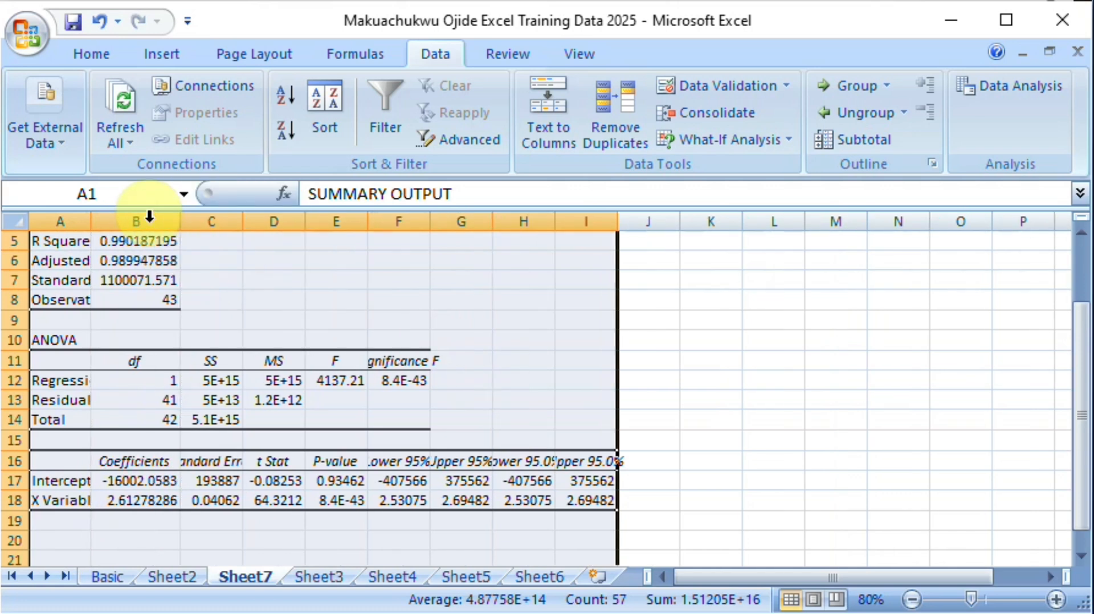
{"action": "double_click", "coordinate": [249, 222]}
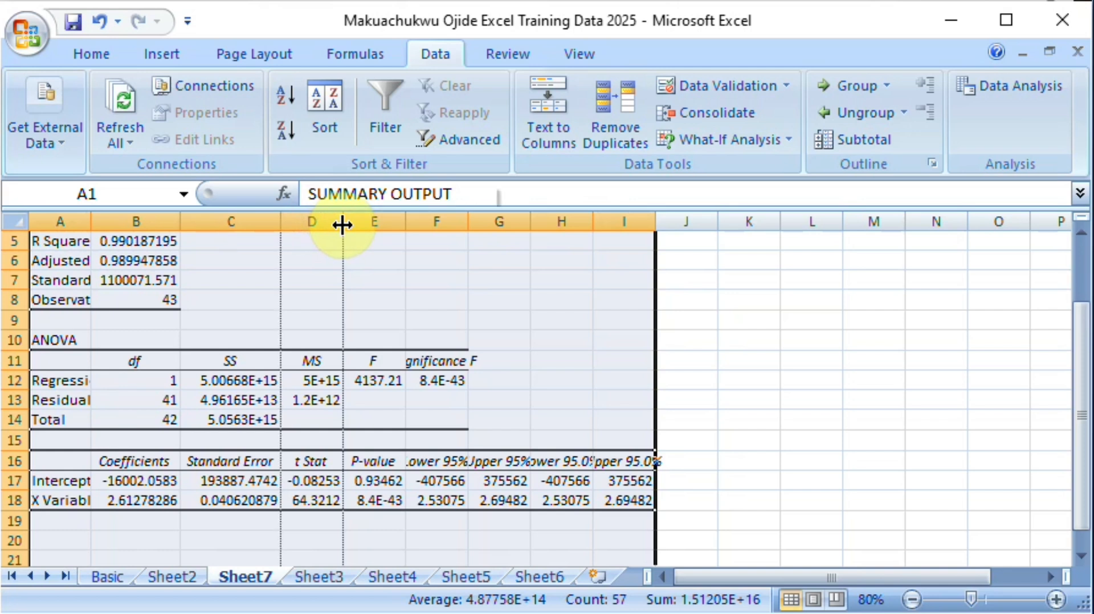
{"action": "double_click", "coordinate": [341, 224]}
{"action": "double_click", "coordinate": [433, 225]}
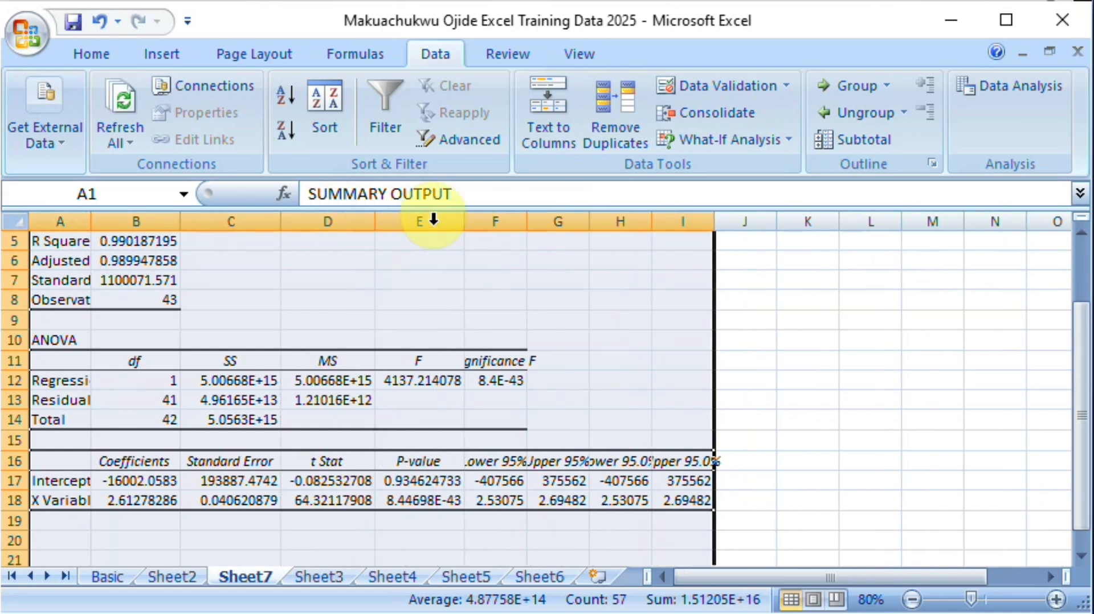
{"action": "double_click", "coordinate": [528, 226]}
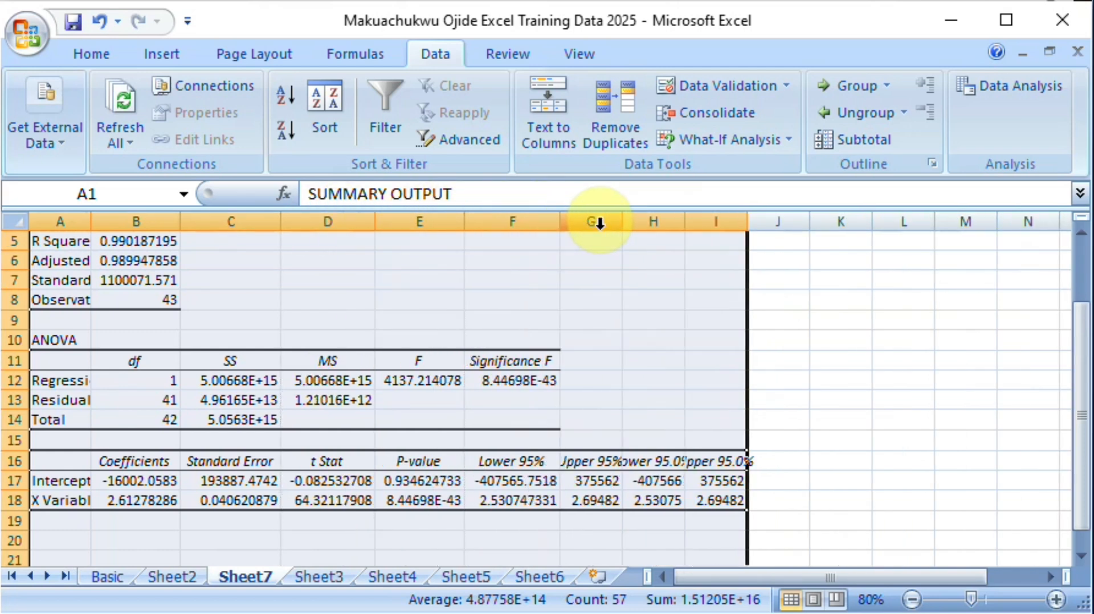
{"action": "double_click", "coordinate": [620, 228]}
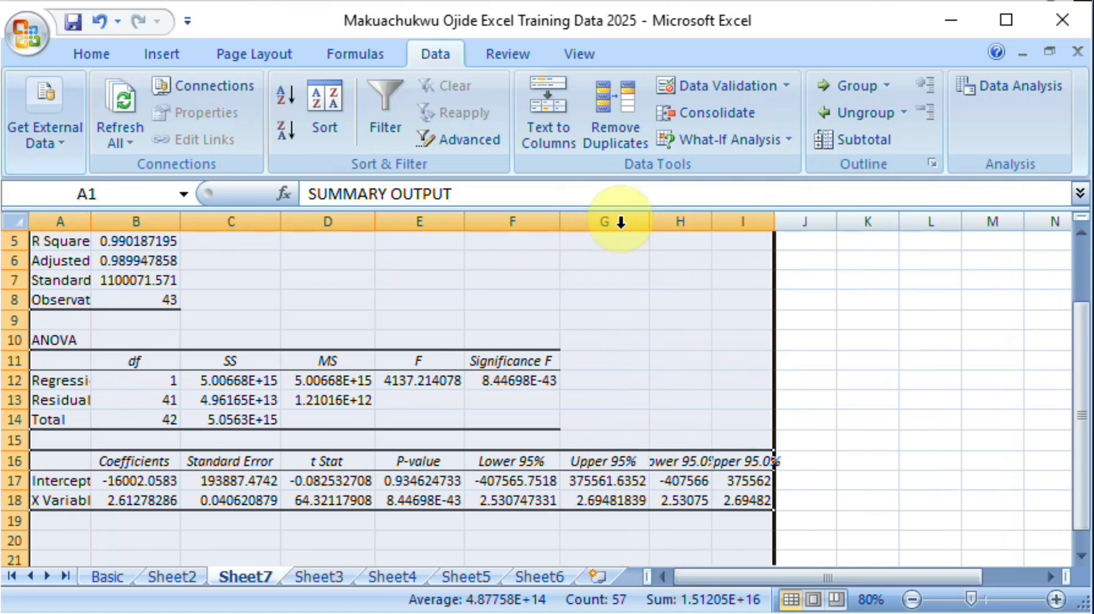
{"action": "left_click", "coordinate": [712, 223]}
{"action": "double_click", "coordinate": [711, 223]}
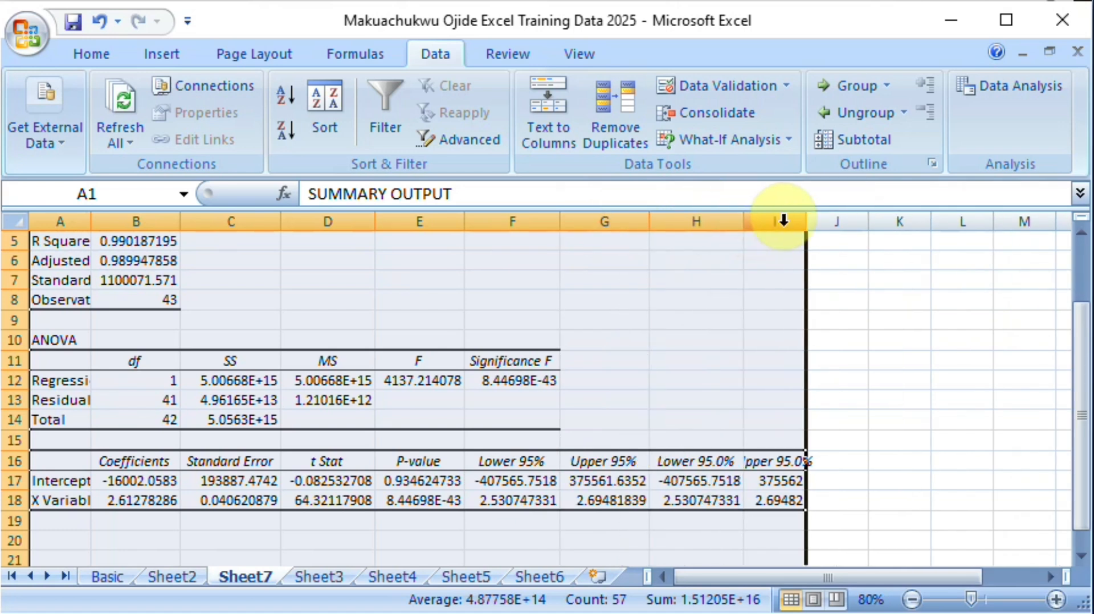
{"action": "double_click", "coordinate": [803, 215]}
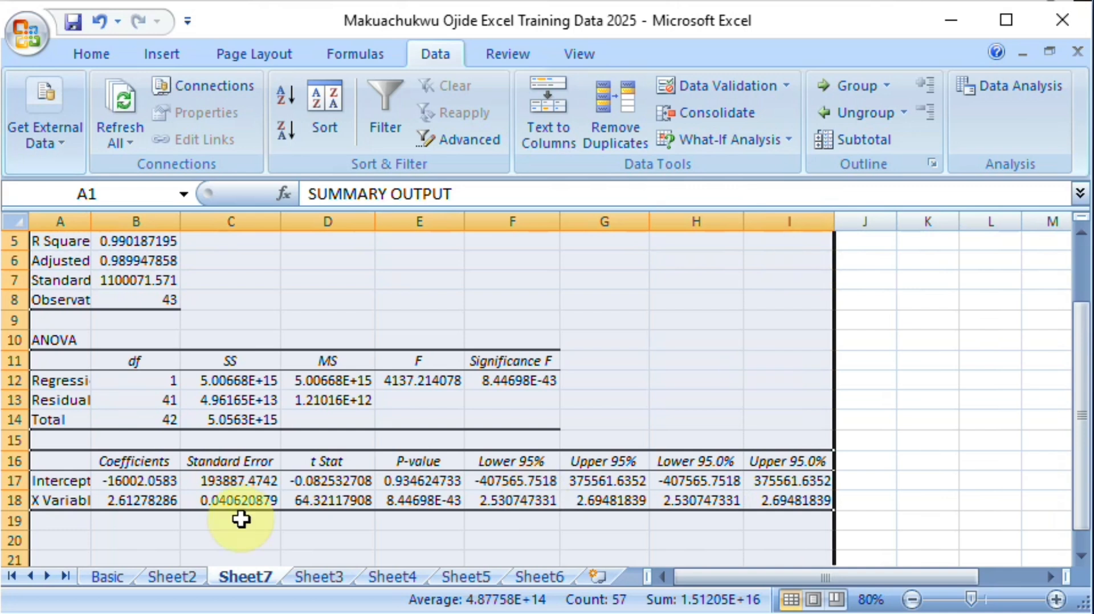
{"action": "double_click", "coordinate": [90, 219]}
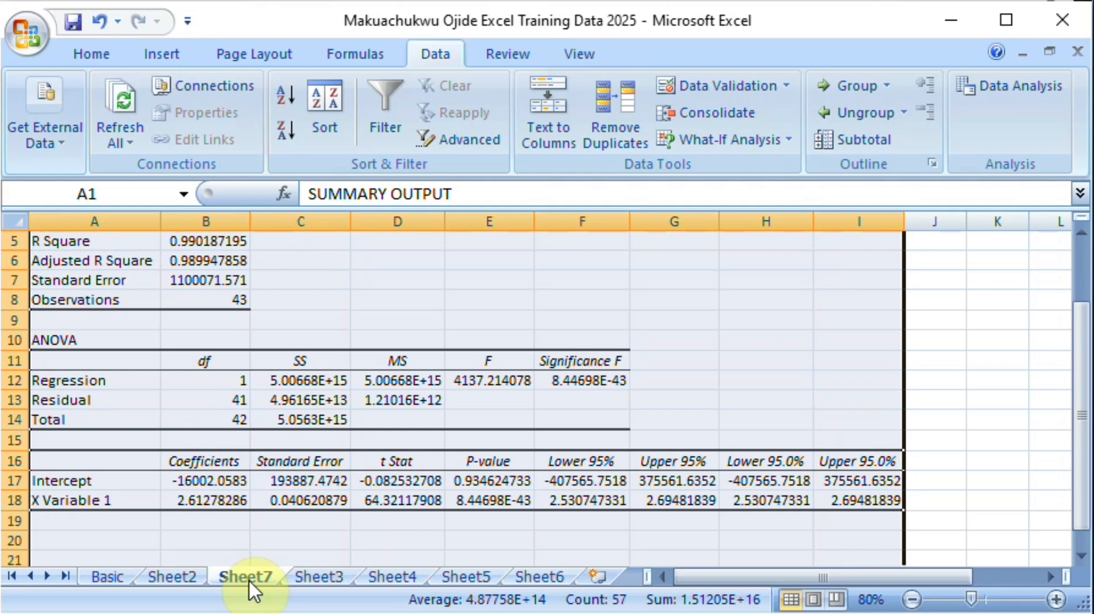
Step: Return to Sheet3 and select the data from GDP to Import (B1:F44) to review the regression variables
{"action": "left_click", "coordinate": [171, 579]}
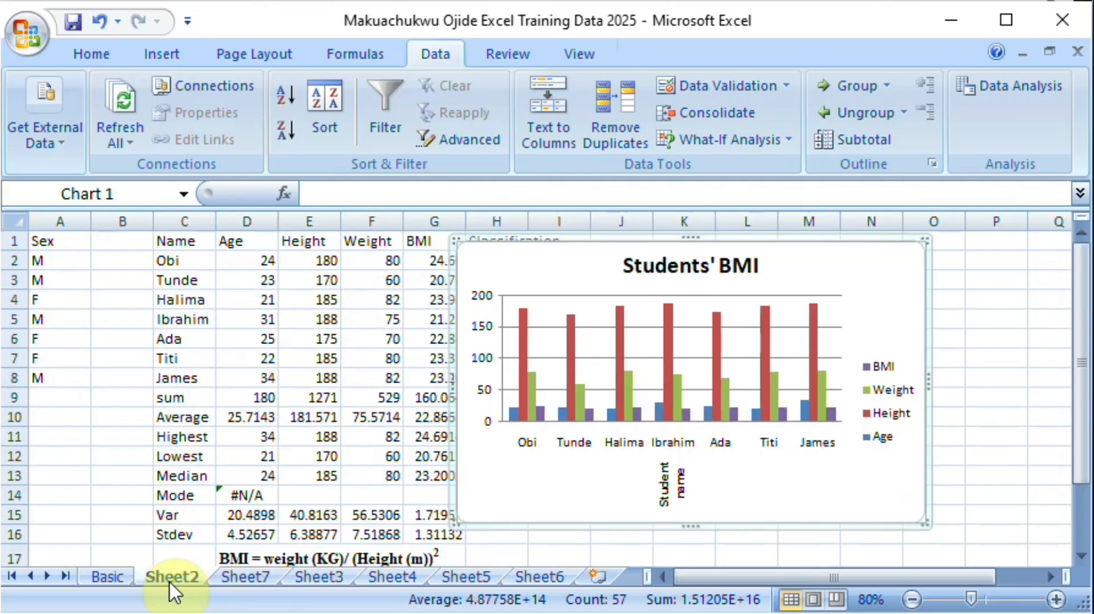
{"action": "left_click", "coordinate": [320, 577]}
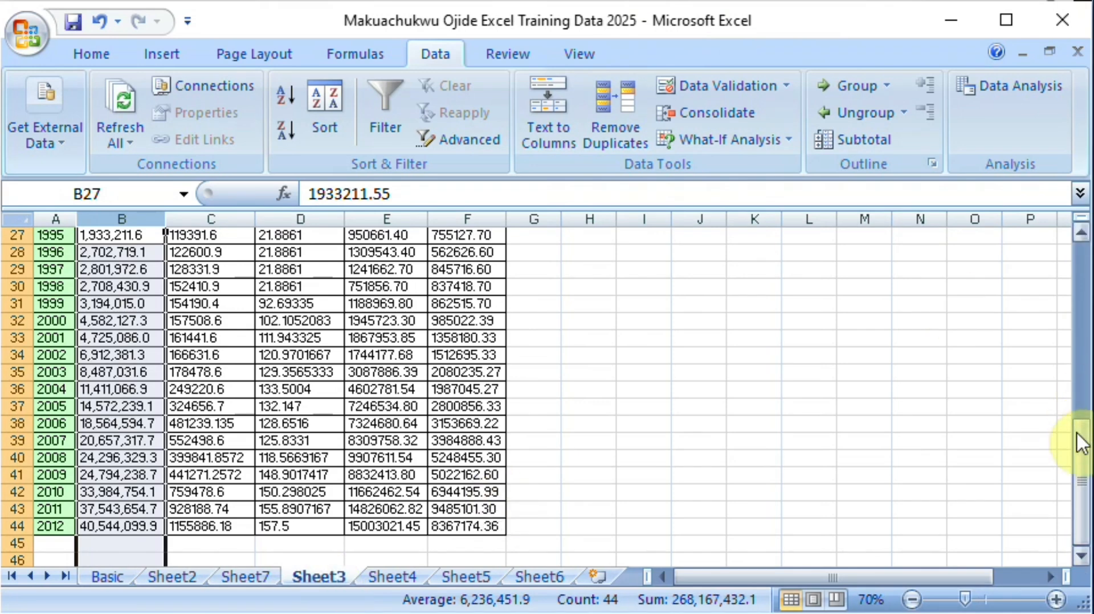
{"action": "left_click_drag", "start_coordinate": [1082, 438], "coordinate": [1082, 245]}
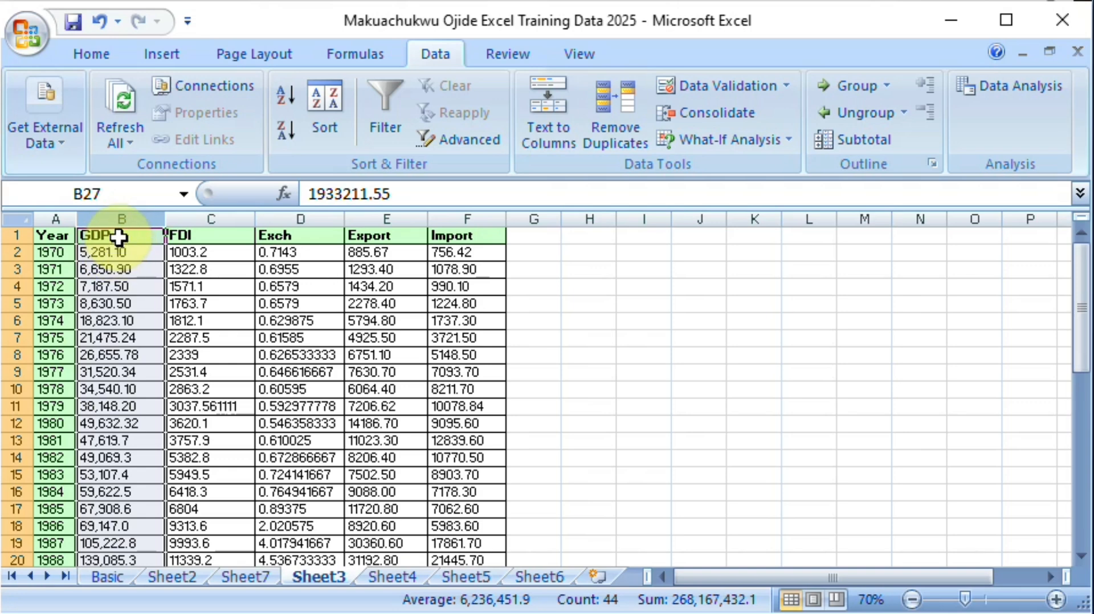
{"action": "left_click_drag", "start_coordinate": [116, 236], "coordinate": [466, 526]}
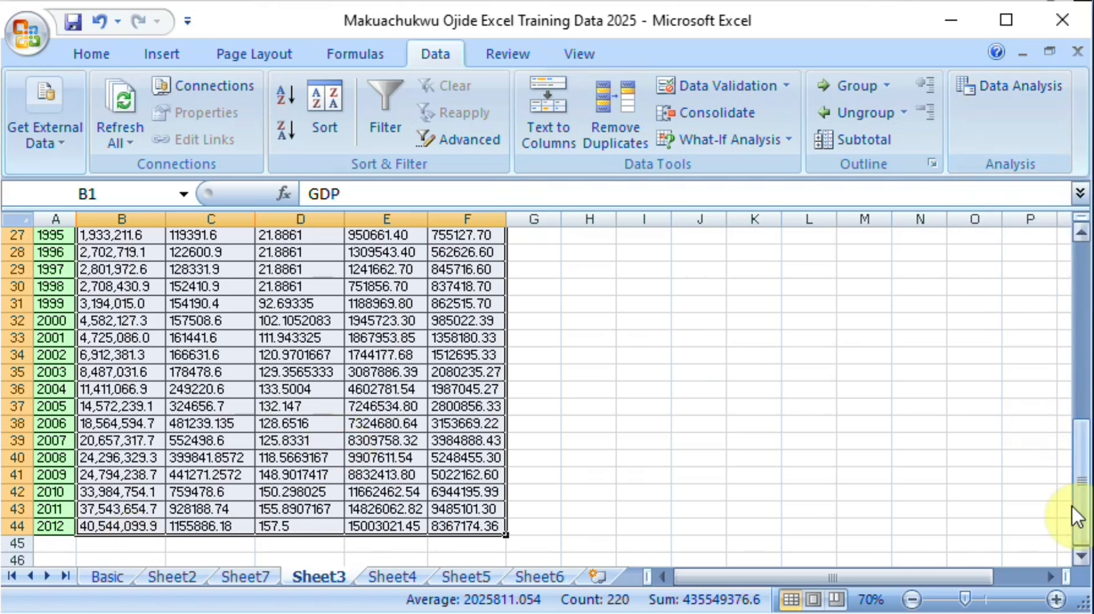
{"action": "left_click_drag", "start_coordinate": [1082, 512], "coordinate": [1082, 251]}
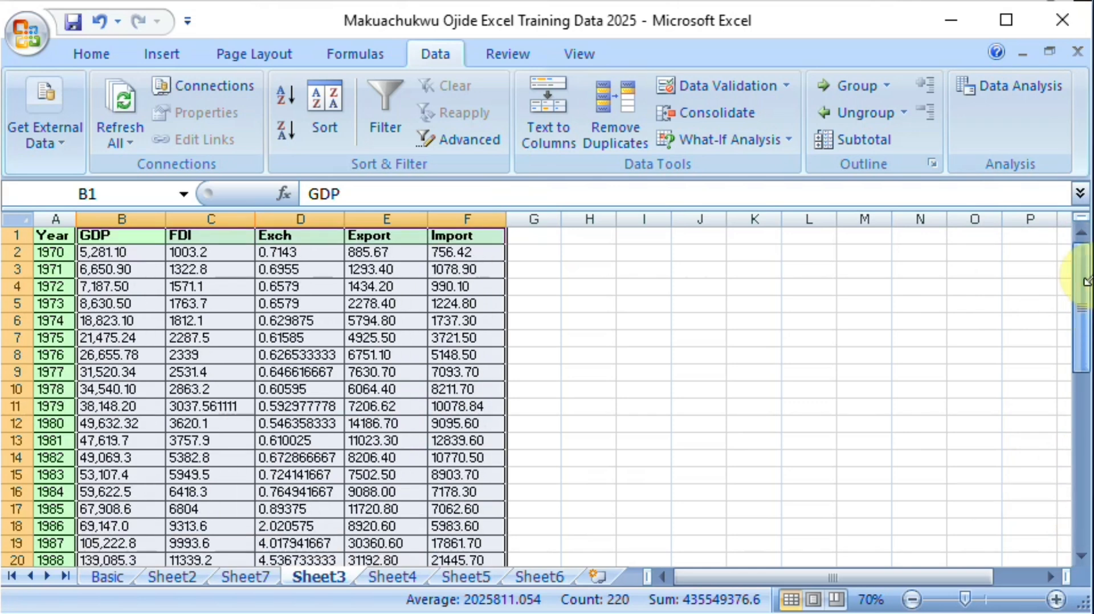
Step: Open the Regression tool from the Data Analysis tools and set the X range to FDI through Import with headers (C1:F44)
{"action": "left_click", "coordinate": [117, 242]}
{"action": "left_click", "coordinate": [977, 86]}
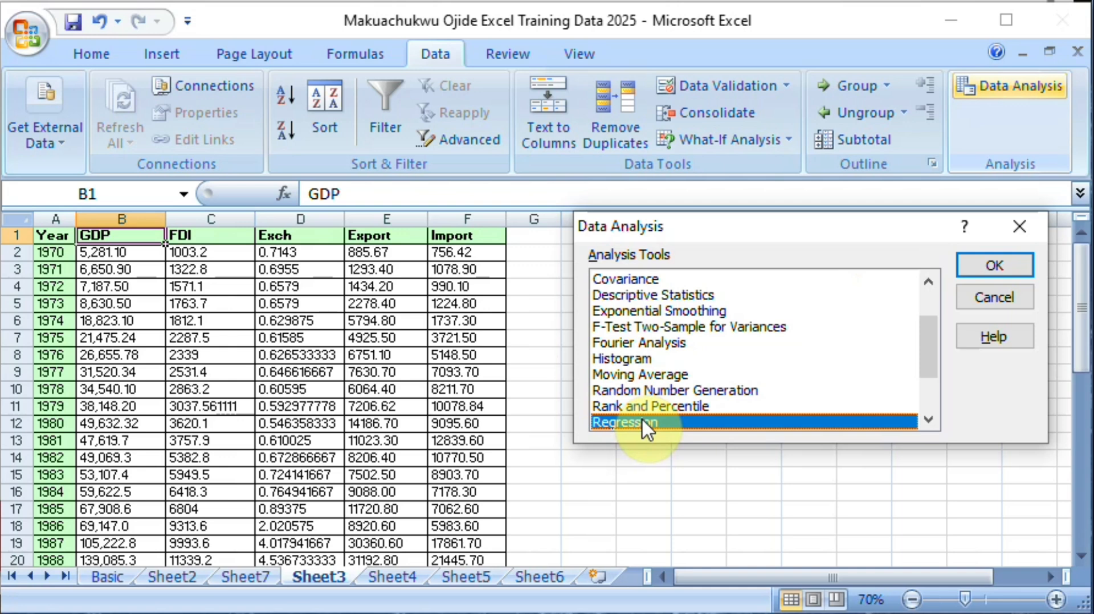
{"action": "double_click", "coordinate": [642, 418]}
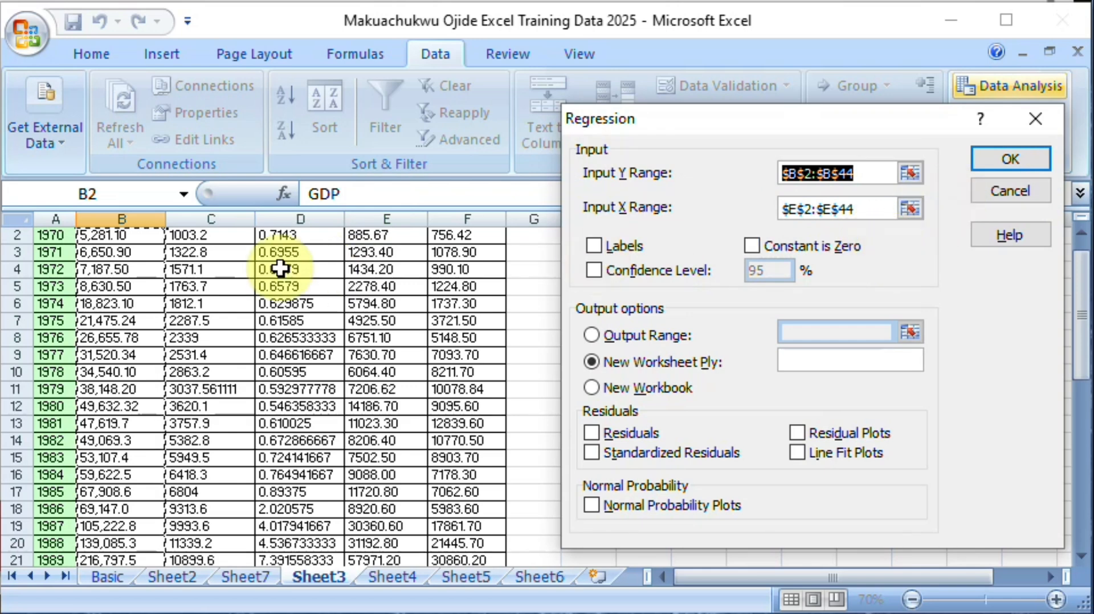
{"action": "left_click", "coordinate": [910, 209]}
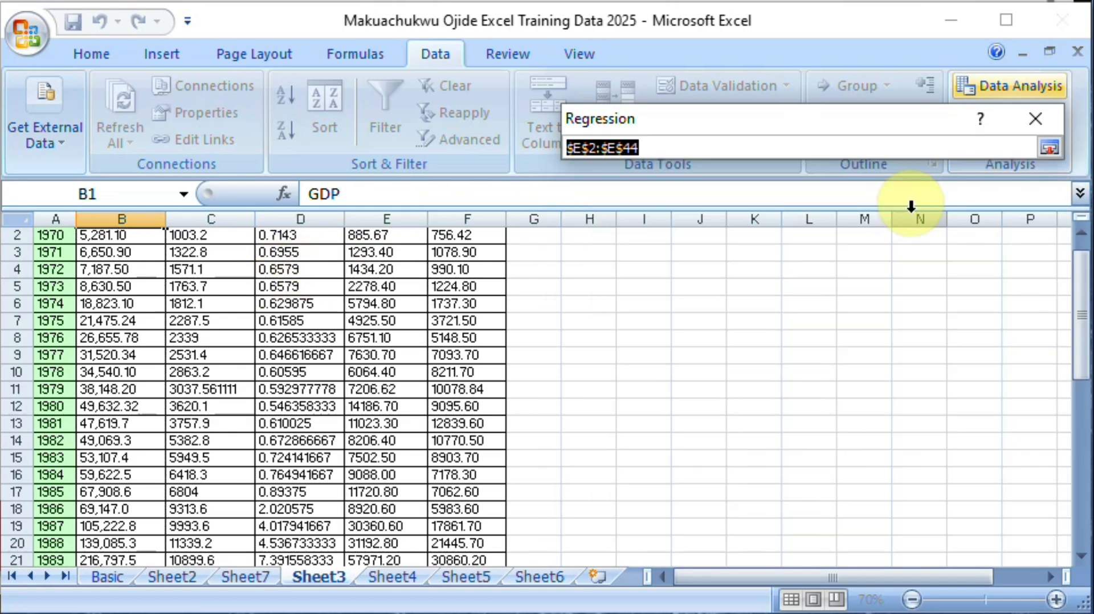
{"action": "left_click", "coordinate": [332, 285]}
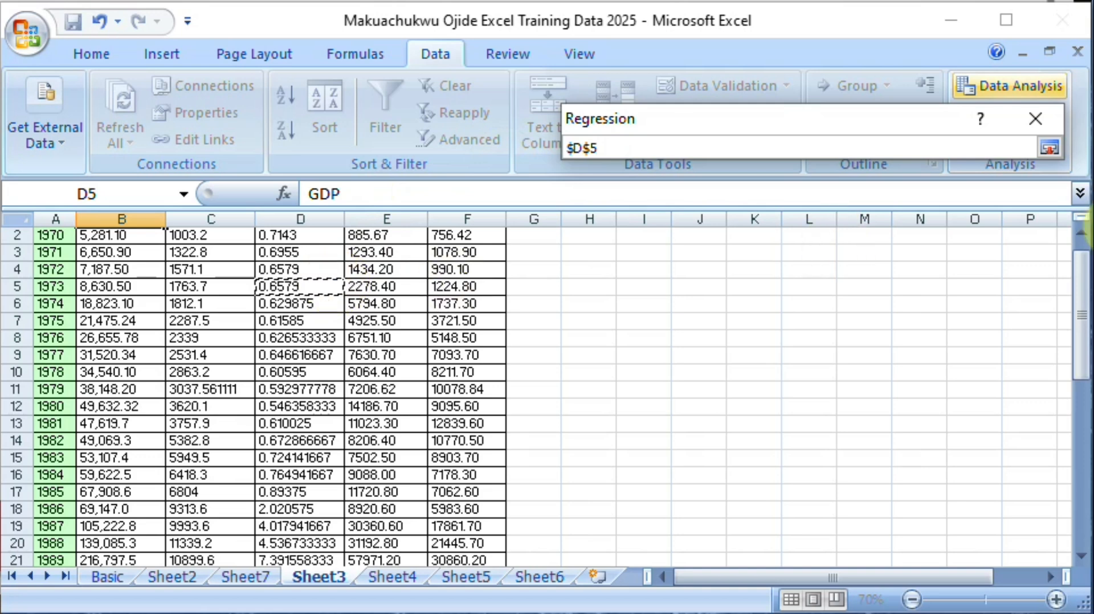
{"action": "left_click_drag", "start_coordinate": [1084, 305], "coordinate": [1082, 295]}
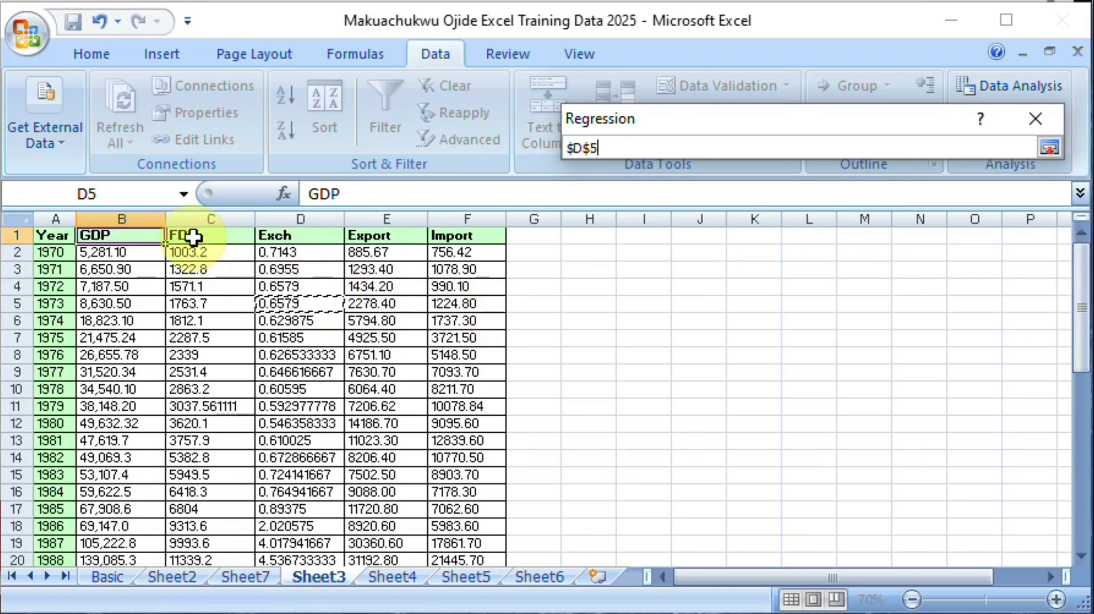
{"action": "left_click_drag", "start_coordinate": [193, 237], "coordinate": [472, 525]}
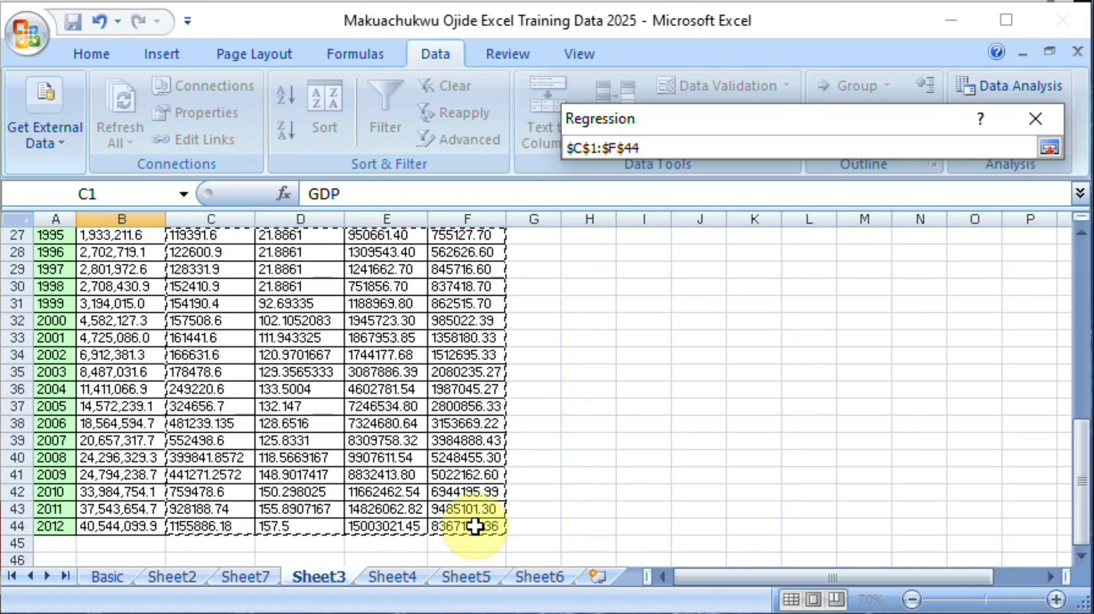
{"action": "left_click", "coordinate": [1048, 147]}
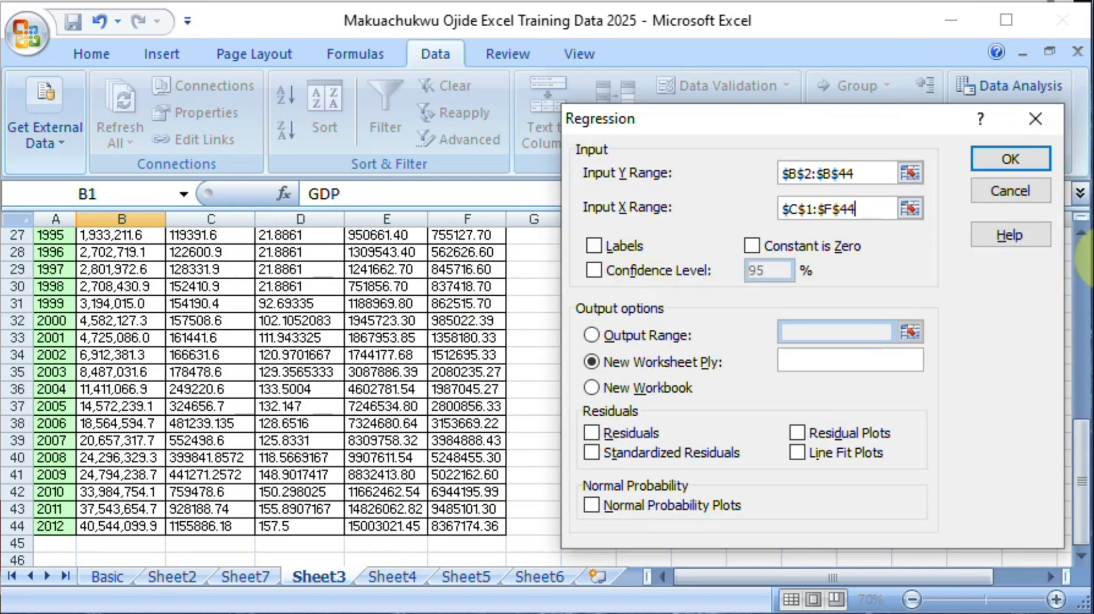
Step: Turn on Labels for the regression and set its Y range to the GDP column including the header (B1:B44)
{"action": "left_click", "coordinate": [1085, 265]}
{"action": "left_click", "coordinate": [1086, 267]}
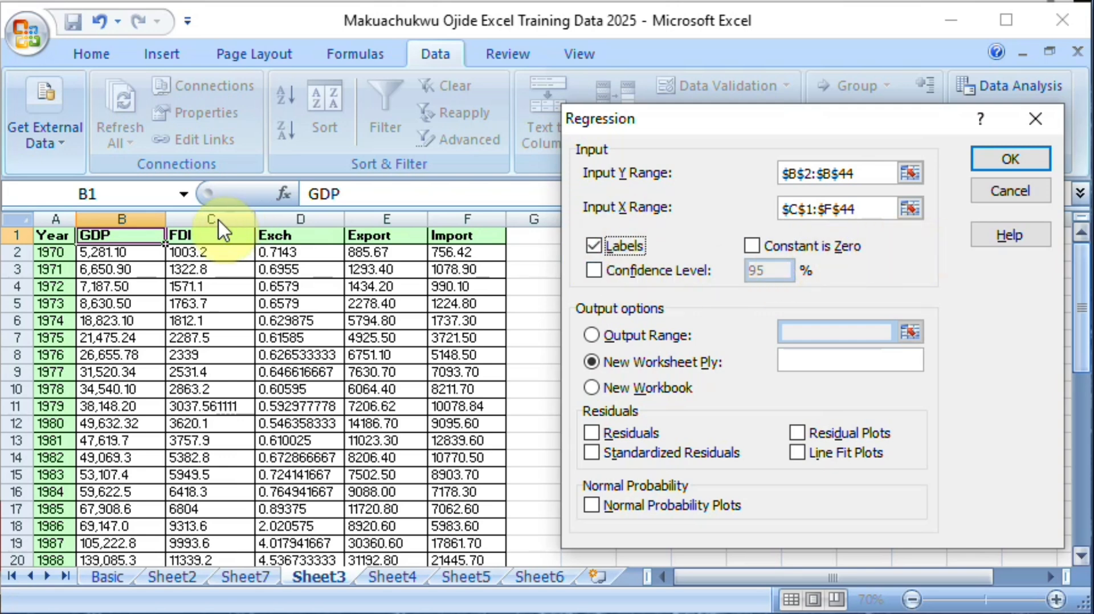
{"action": "left_click", "coordinate": [912, 173]}
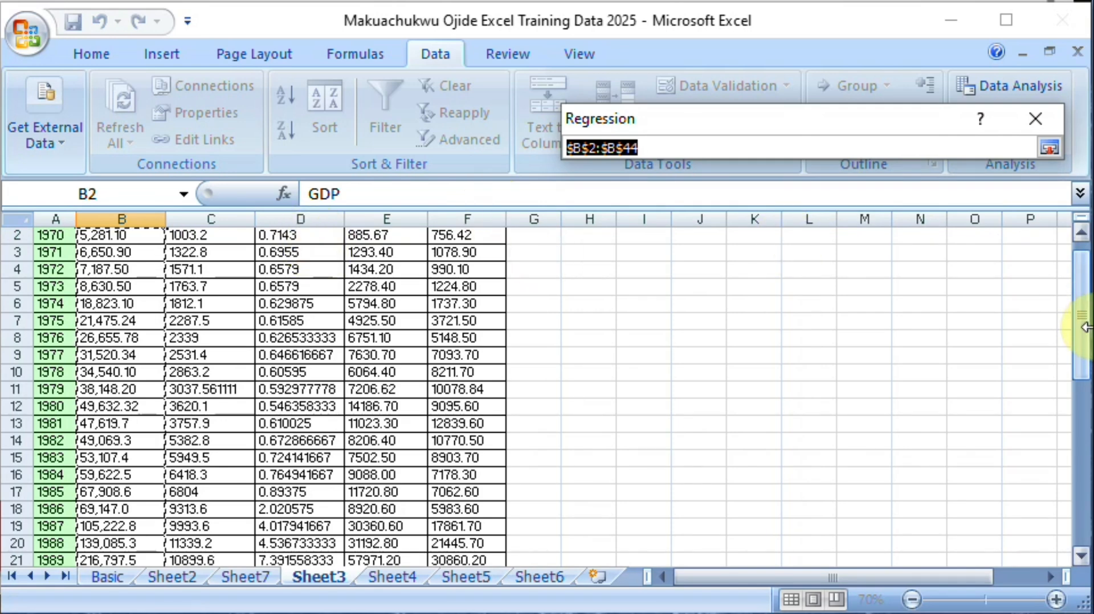
{"action": "left_click_drag", "start_coordinate": [1086, 326], "coordinate": [1085, 314]}
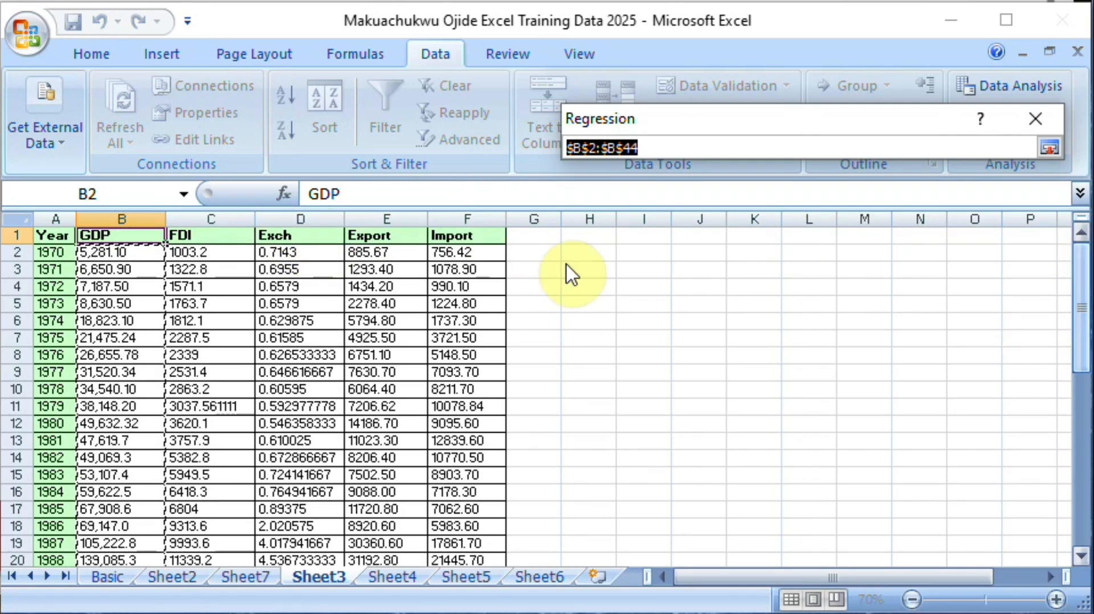
{"action": "left_click", "coordinate": [132, 238]}
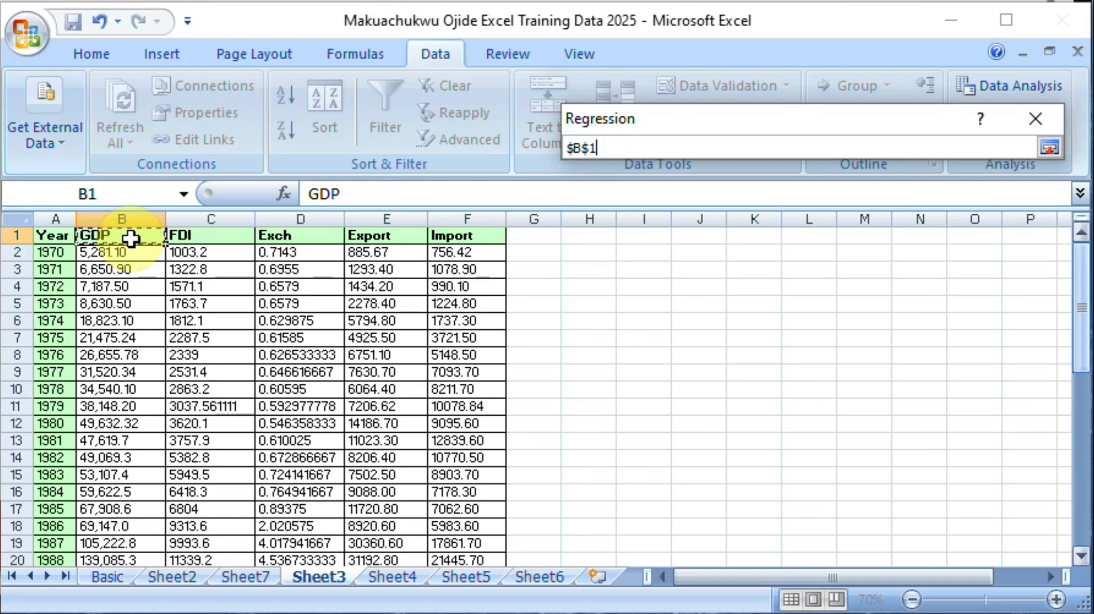
{"action": "key", "text": "ctrl+shift+Down"}
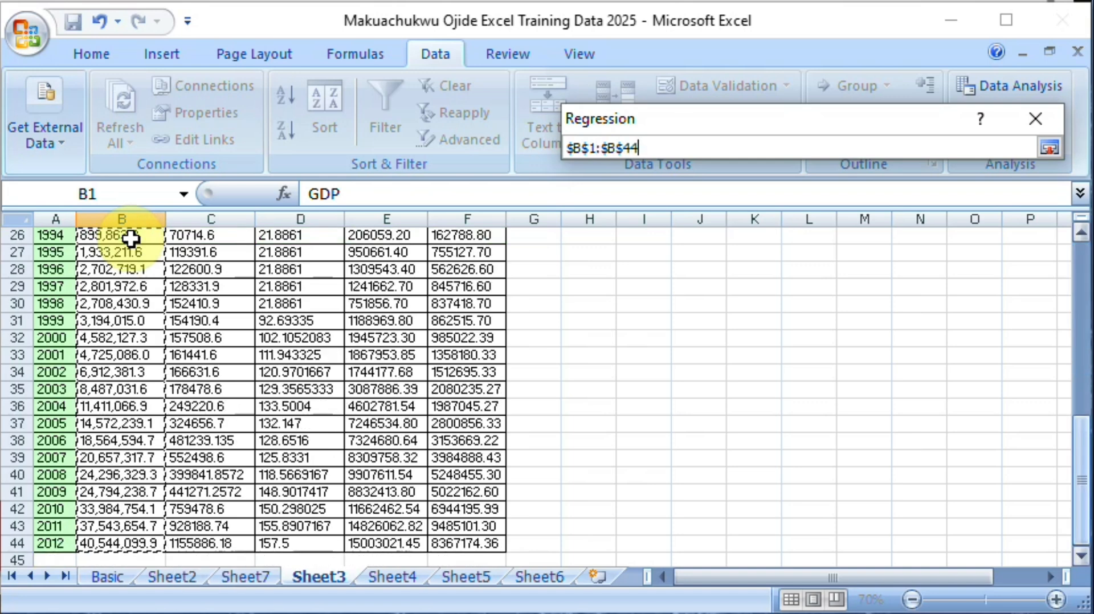
{"action": "left_click", "coordinate": [1051, 146]}
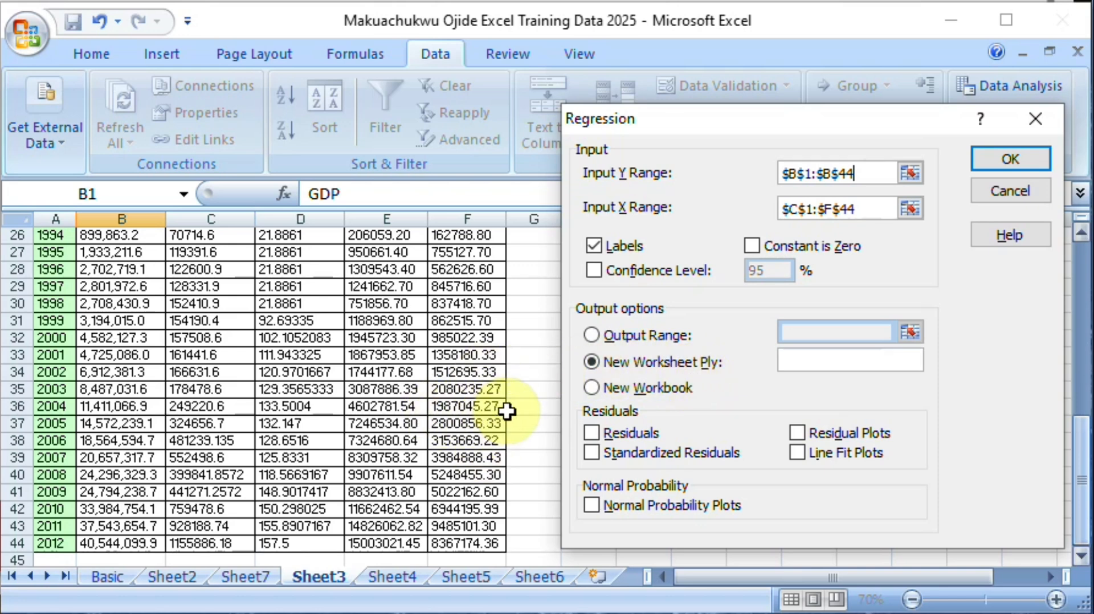
{"action": "left_click", "coordinate": [592, 335]}
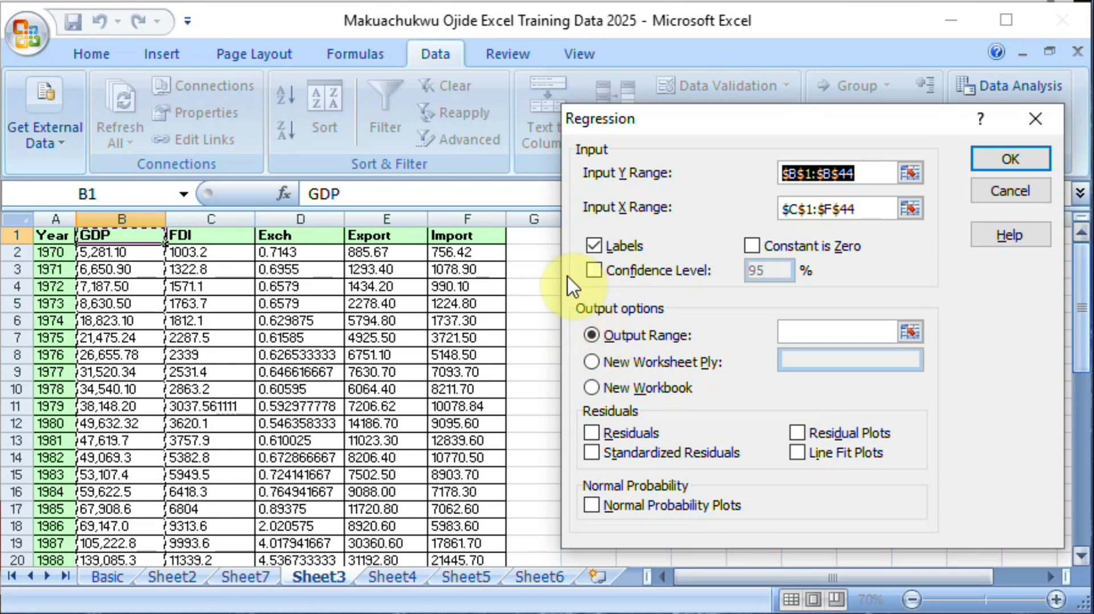
{"action": "left_click", "coordinate": [546, 249]}
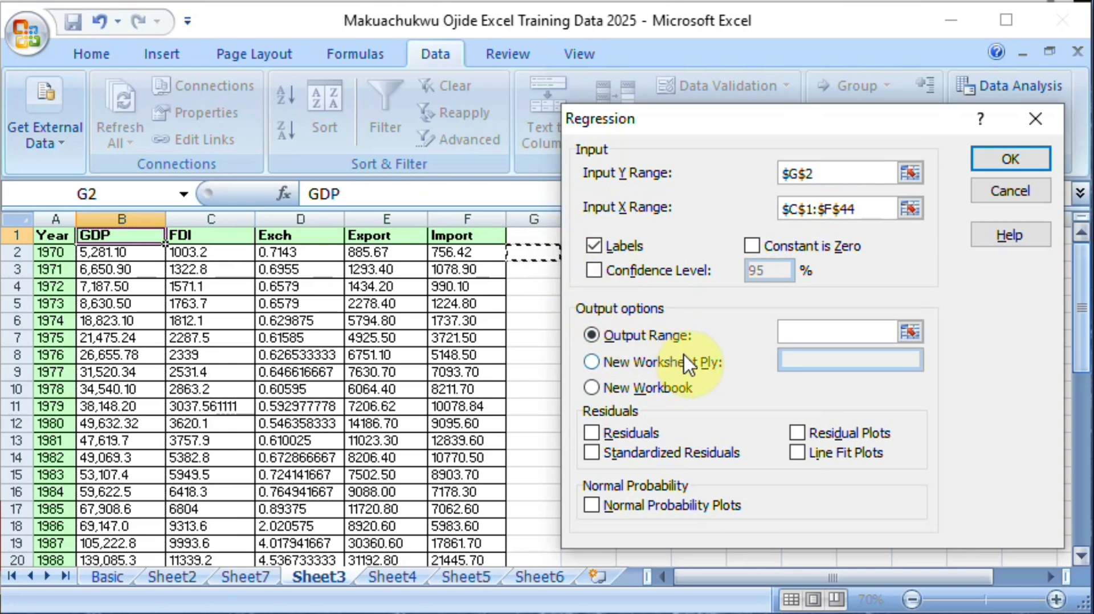
{"action": "left_click", "coordinate": [591, 363]}
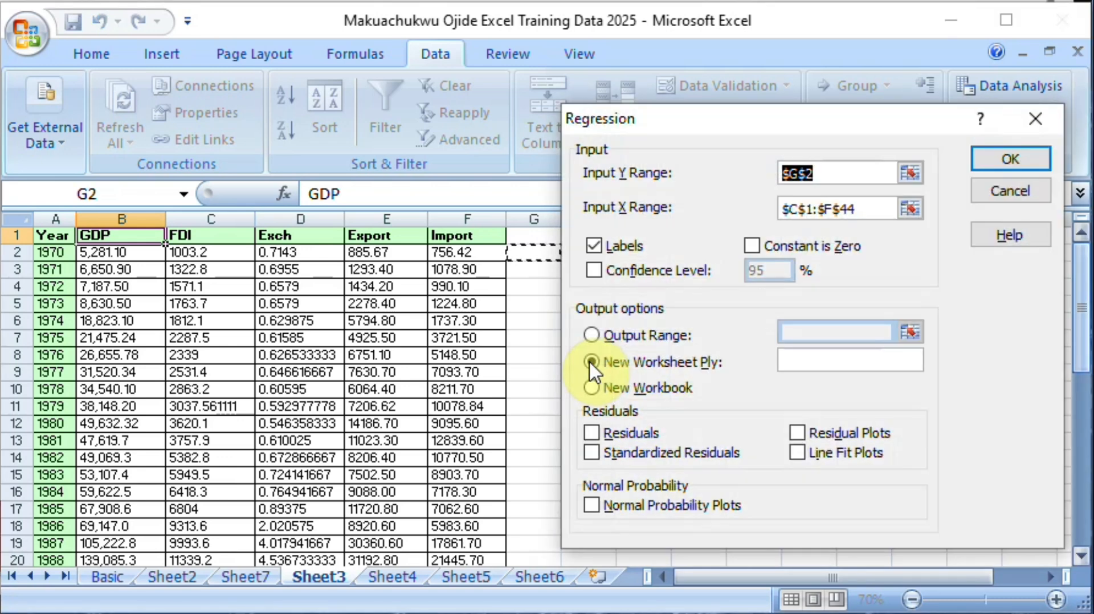
Step: Reselect GDP (B1:B44) as the Y range and run the multiple regression with output to a new worksheet
{"action": "left_click", "coordinate": [910, 173]}
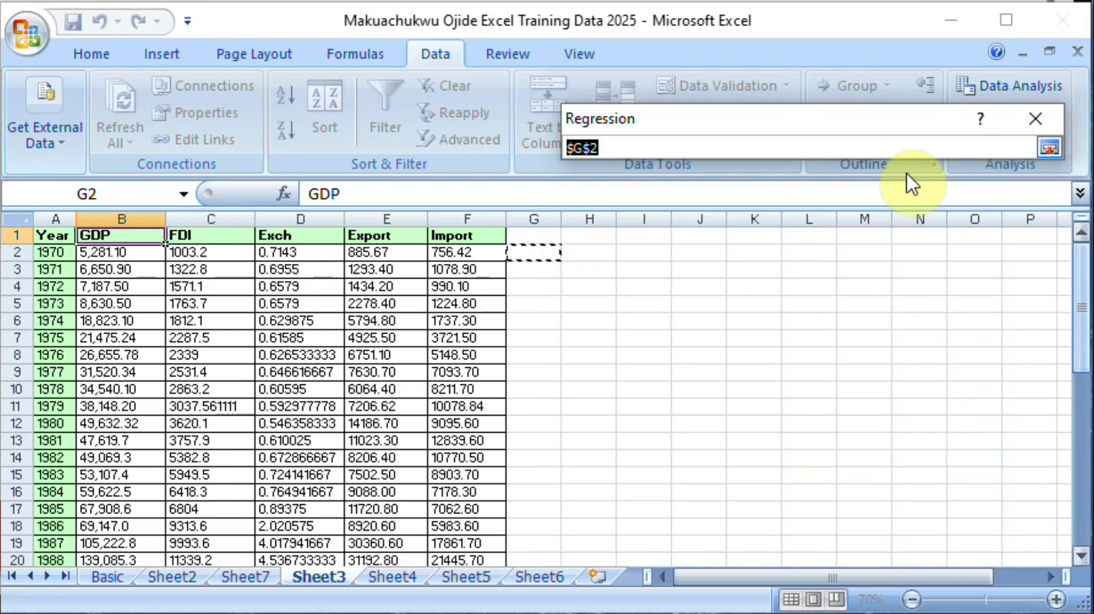
{"action": "left_click", "coordinate": [124, 237]}
{"action": "key", "text": "ctrl+shift+Down"}
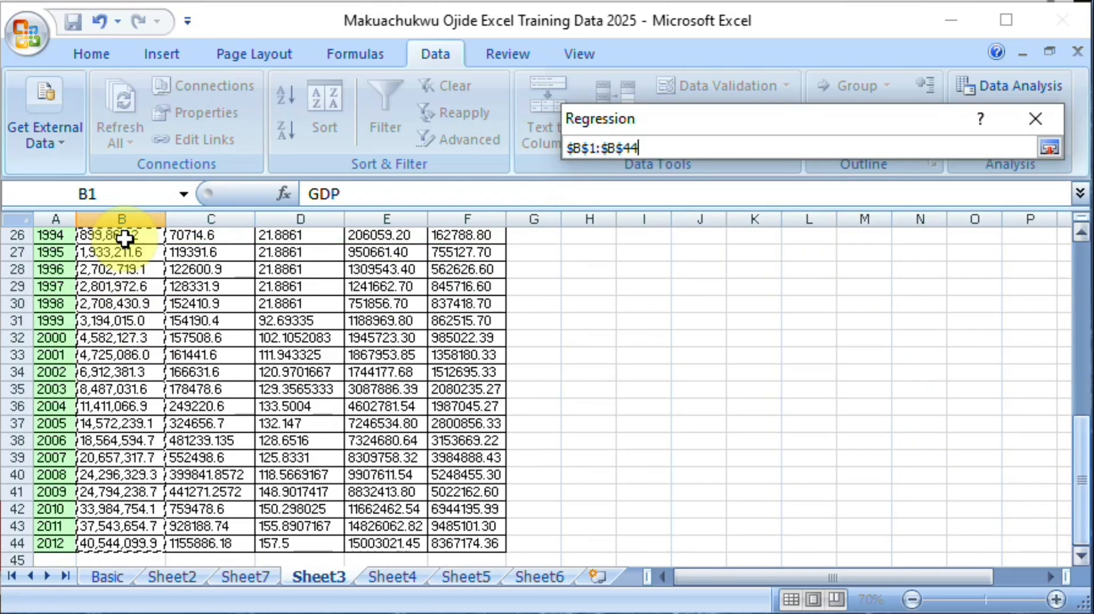
{"action": "left_click", "coordinate": [1049, 147]}
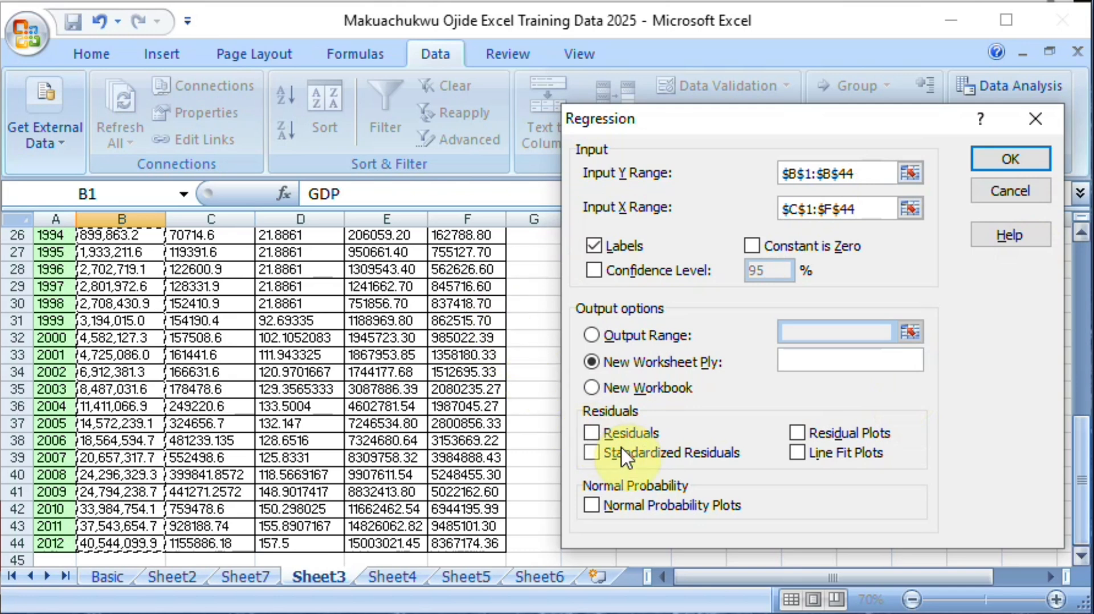
{"action": "left_click", "coordinate": [1018, 158]}
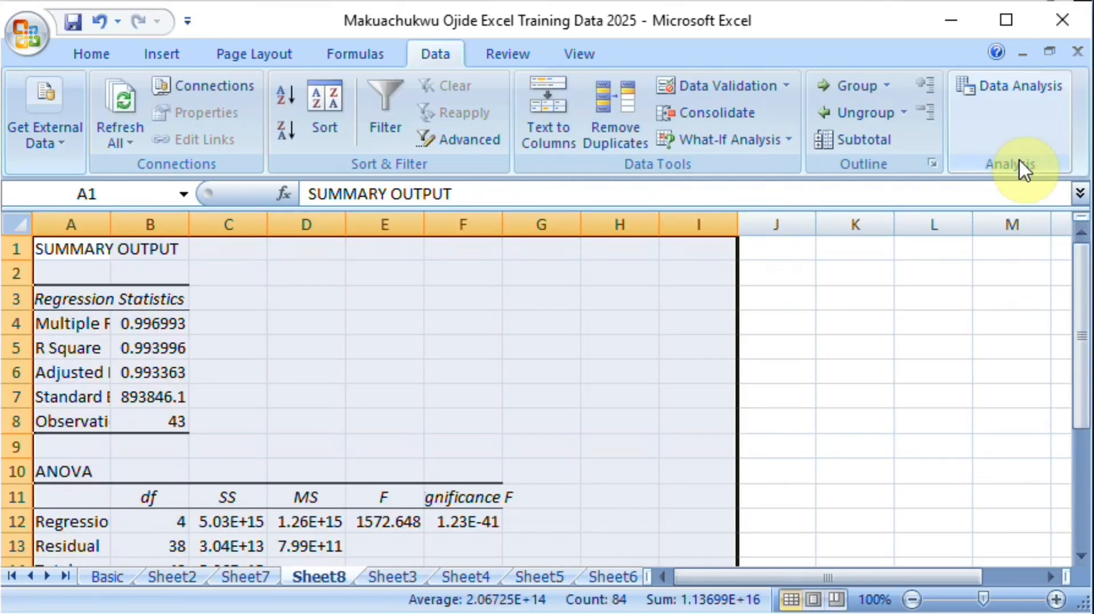
Step: Compare the coefficient table of the new multiple regression on Sheet8 with the single-variable regression on Sheet7
{"action": "left_click_drag", "start_coordinate": [1081, 364], "coordinate": [1082, 485]}
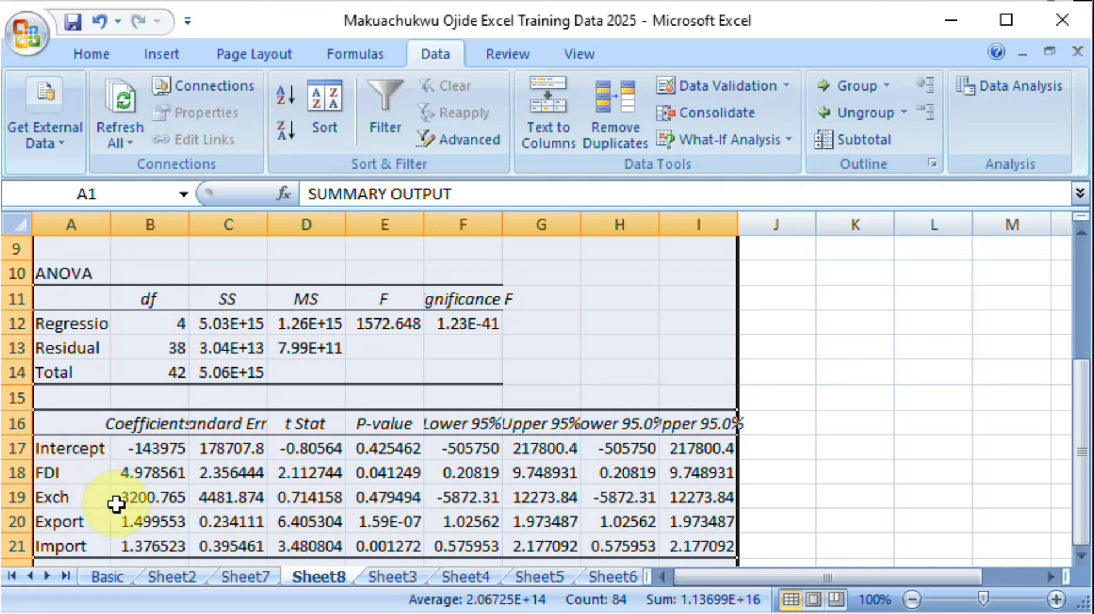
{"action": "left_click", "coordinate": [253, 578]}
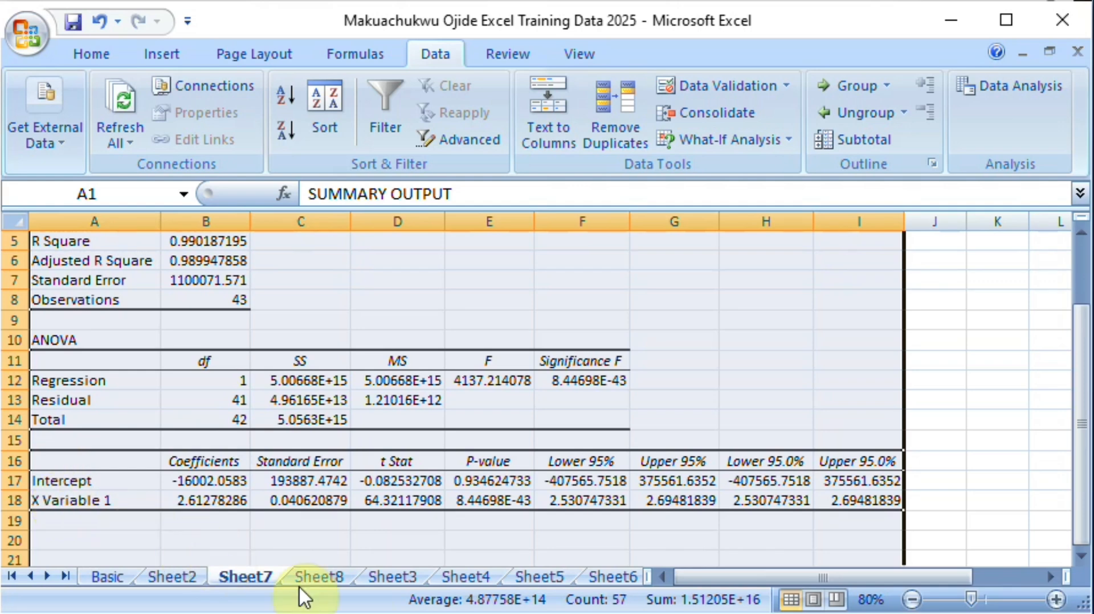
{"action": "left_click", "coordinate": [330, 577]}
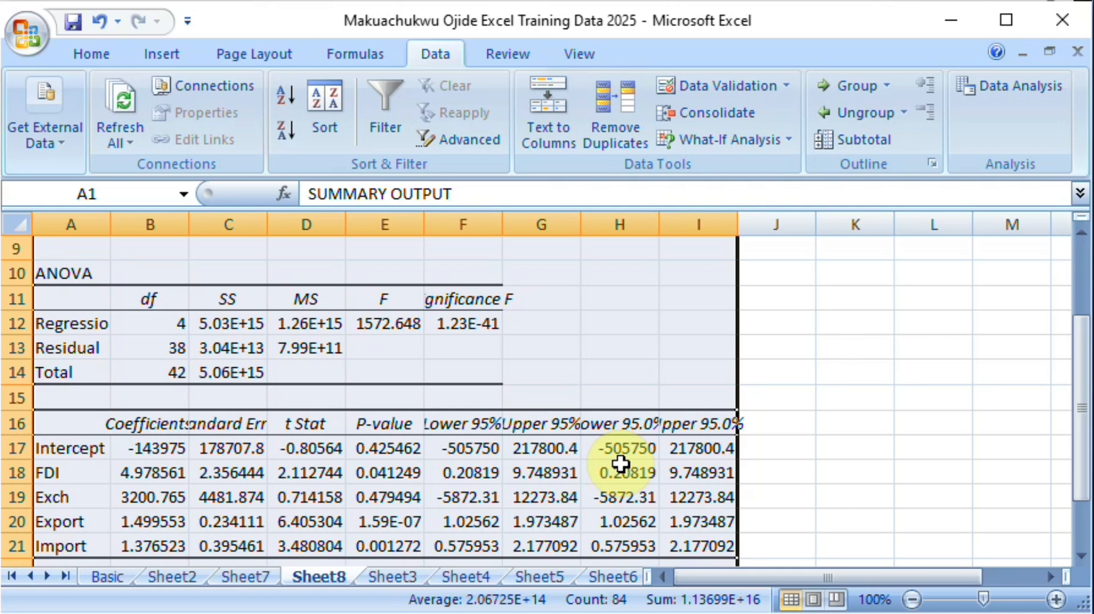
Step: Open the print preview of Sheet8's regression summary output
{"action": "left_click", "coordinate": [26, 28]}
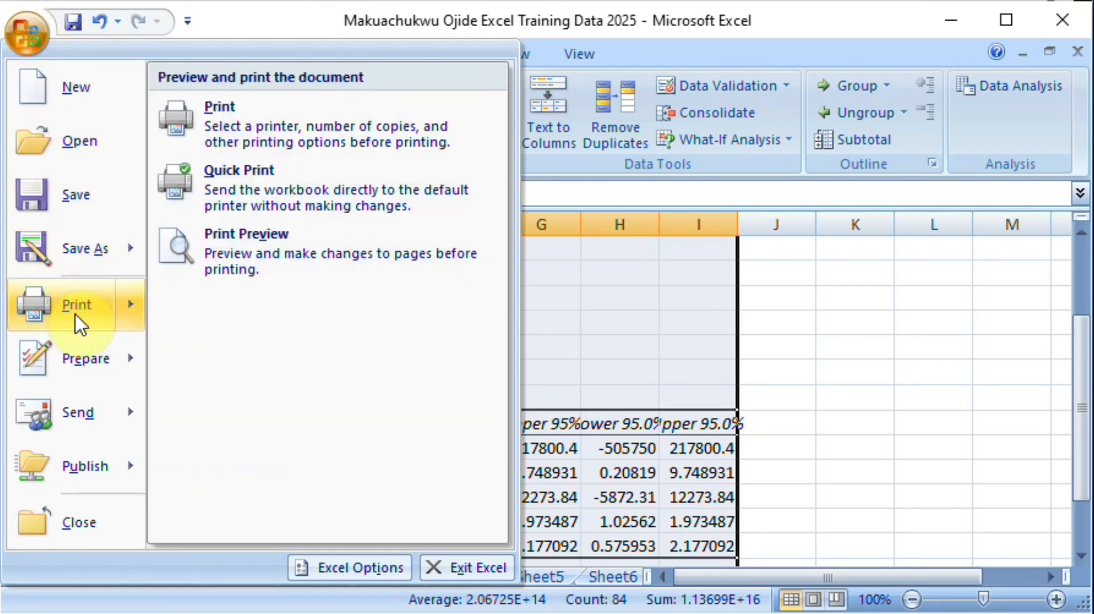
{"action": "mouse_move", "coordinate": [91, 362]}
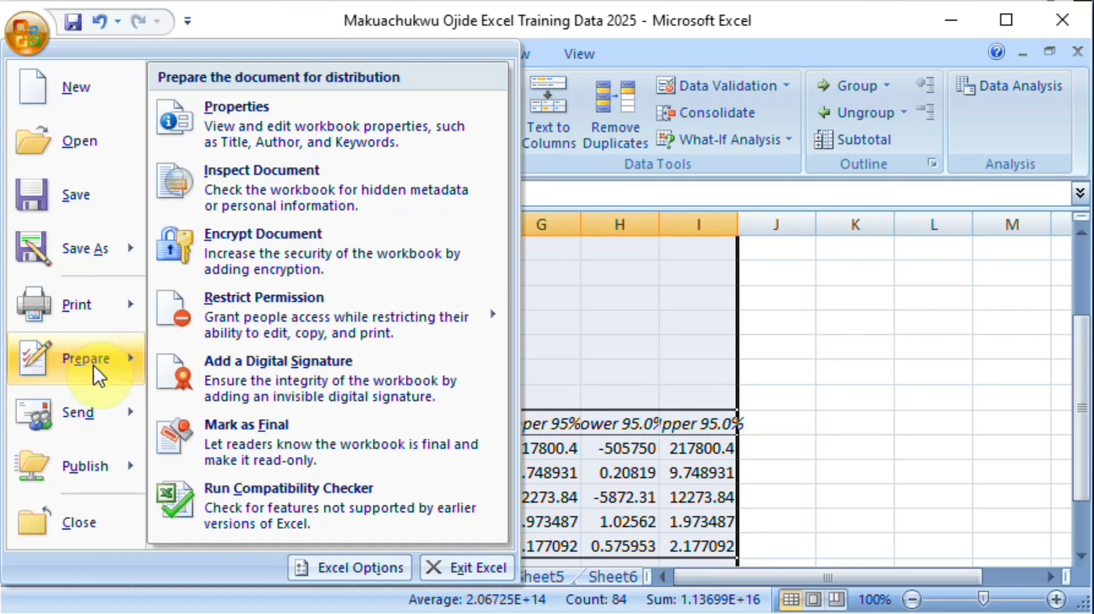
{"action": "mouse_move", "coordinate": [140, 316]}
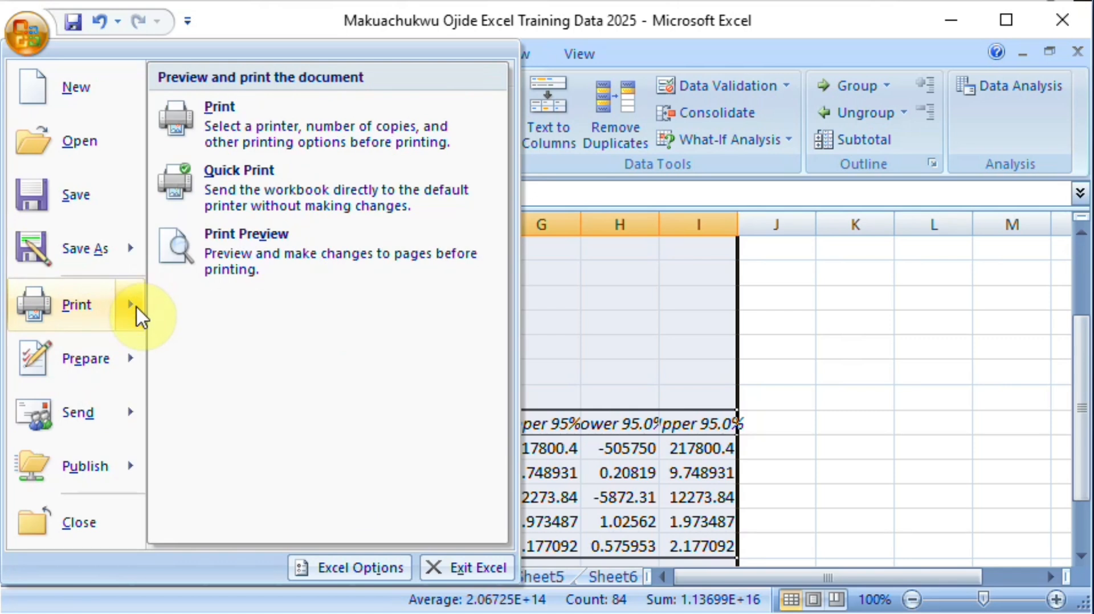
{"action": "left_click", "coordinate": [290, 249]}
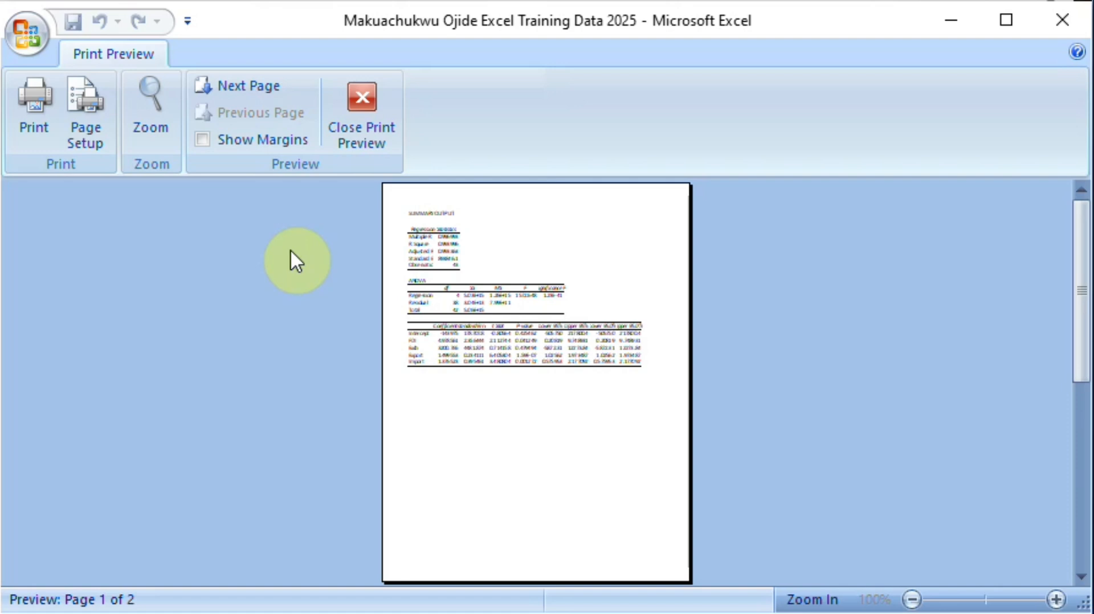
Step: Open the print settings from the preview, look through the available printers such as Microsoft Print to PDF, and cancel without printing
{"action": "left_click", "coordinate": [46, 132]}
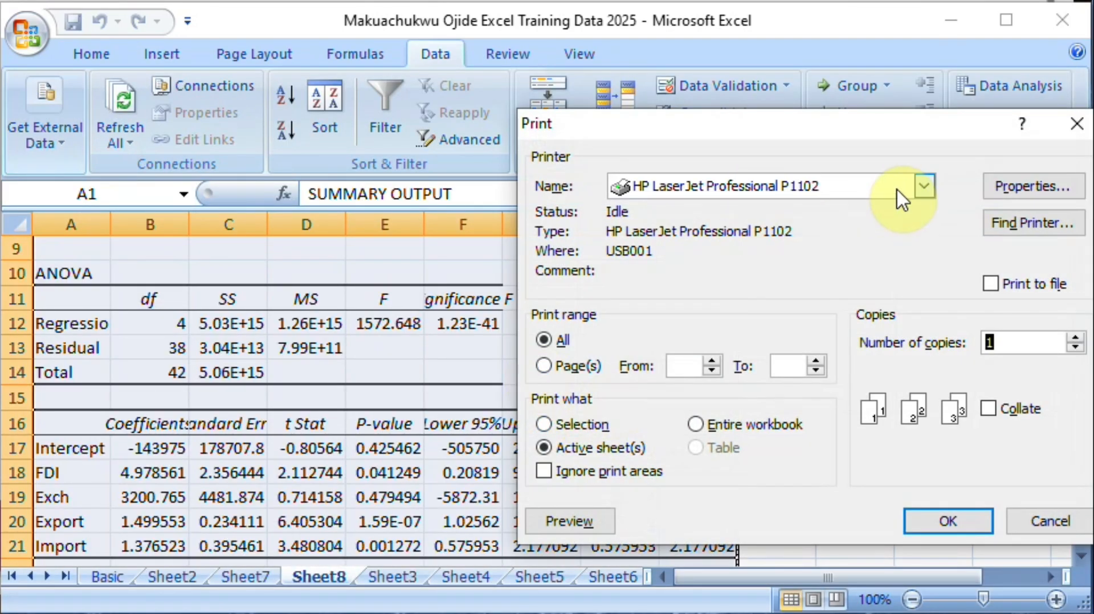
{"action": "left_click", "coordinate": [925, 187]}
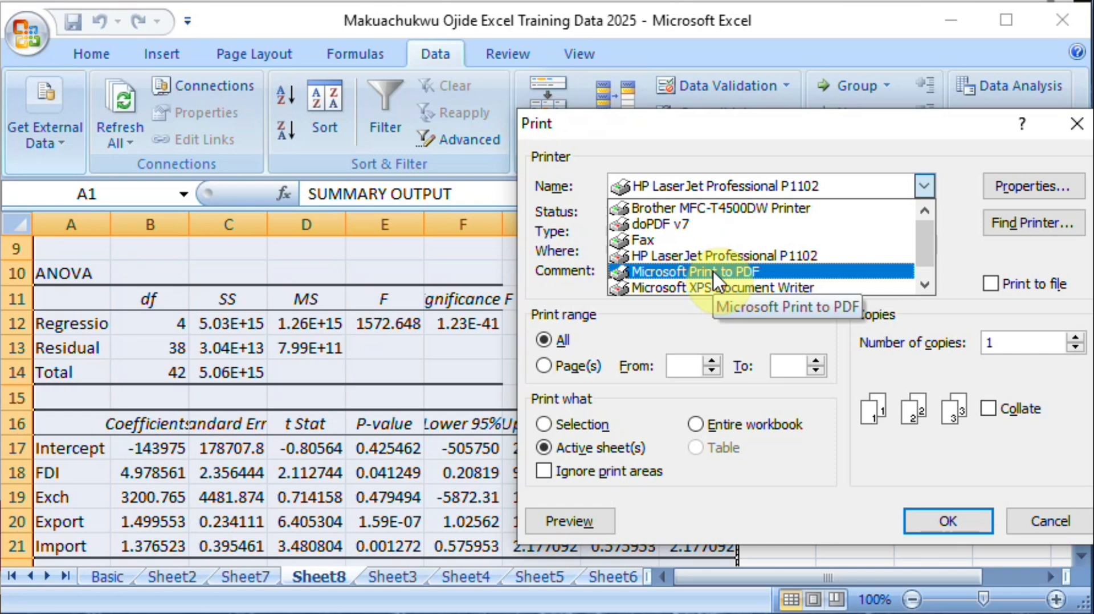
{"action": "left_click", "coordinate": [1033, 530]}
{"action": "left_click", "coordinate": [1038, 520]}
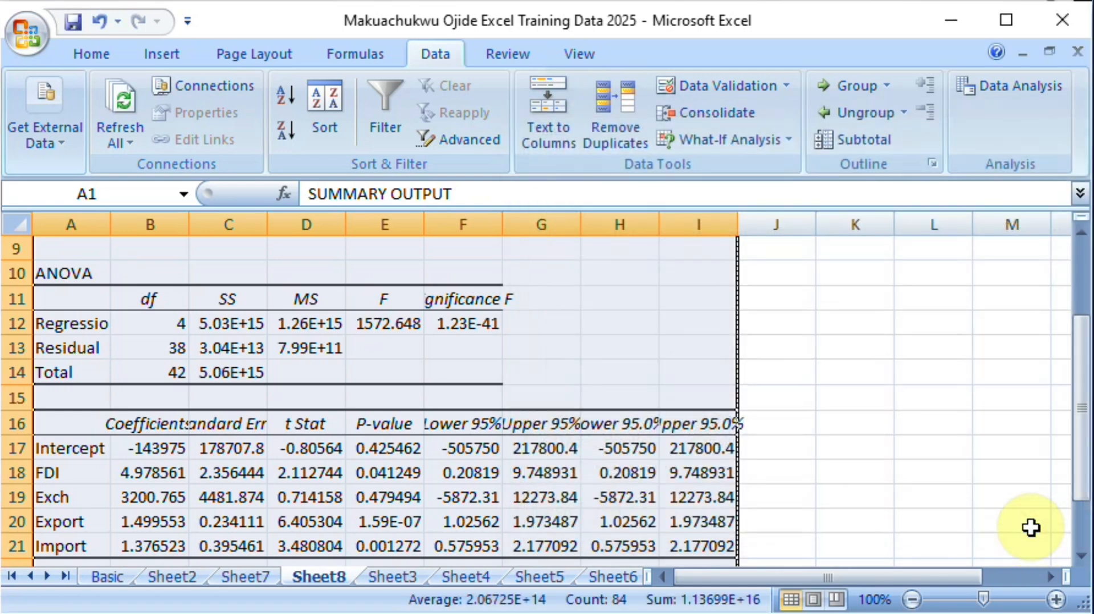
Step: On Sheet2, shift the Students' BMI chart title toward the right and move the chart off the table into the empty columns beside it
{"action": "left_click", "coordinate": [459, 577]}
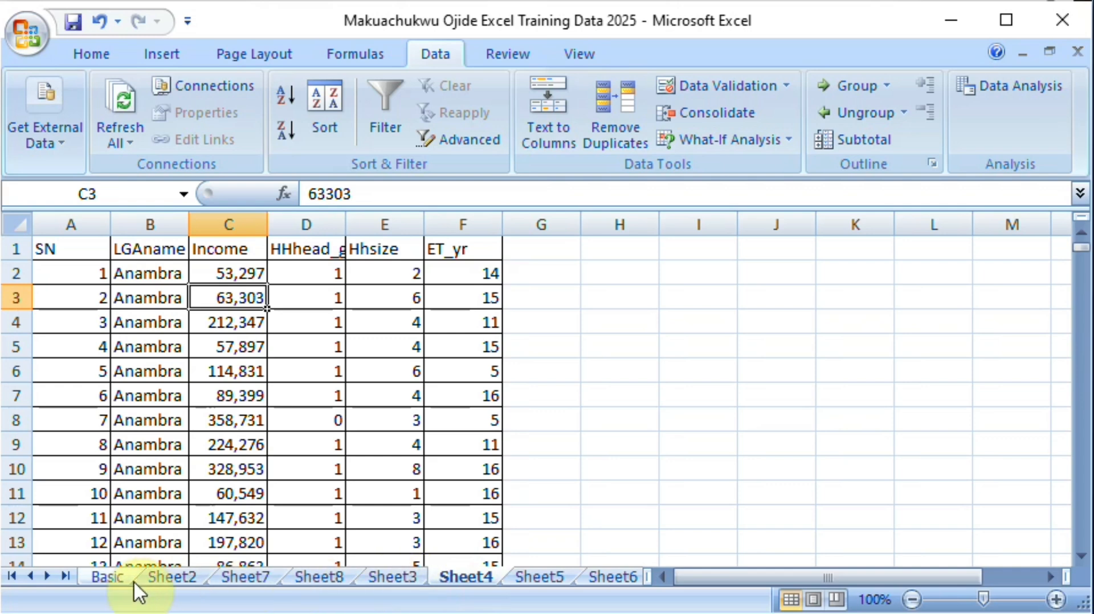
{"action": "left_click", "coordinate": [160, 577]}
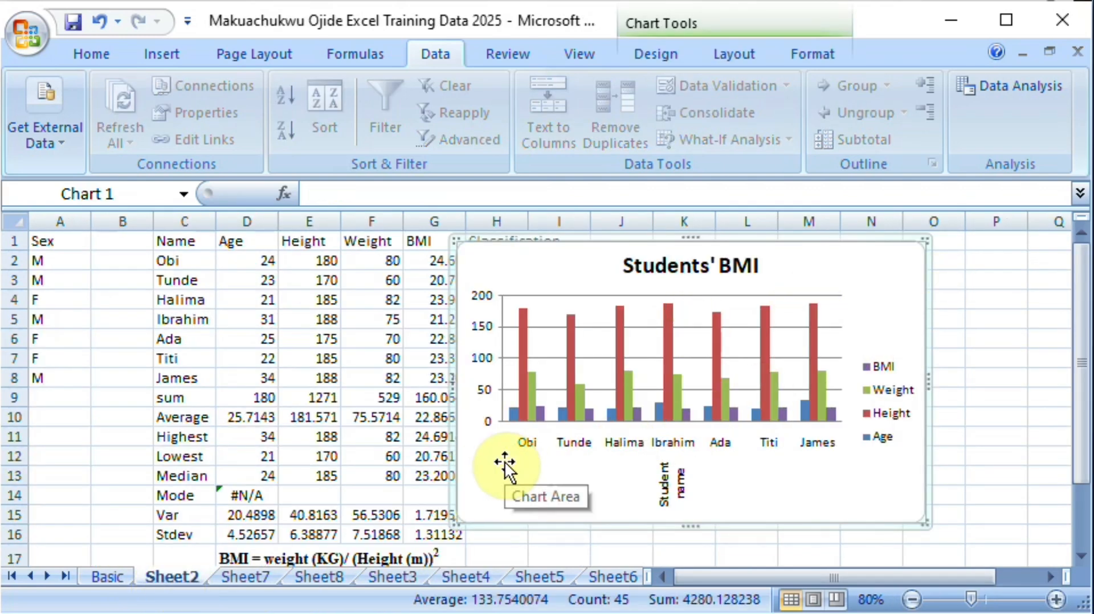
{"action": "left_click", "coordinate": [630, 251]}
{"action": "left_click_drag", "start_coordinate": [630, 251], "coordinate": [714, 266]}
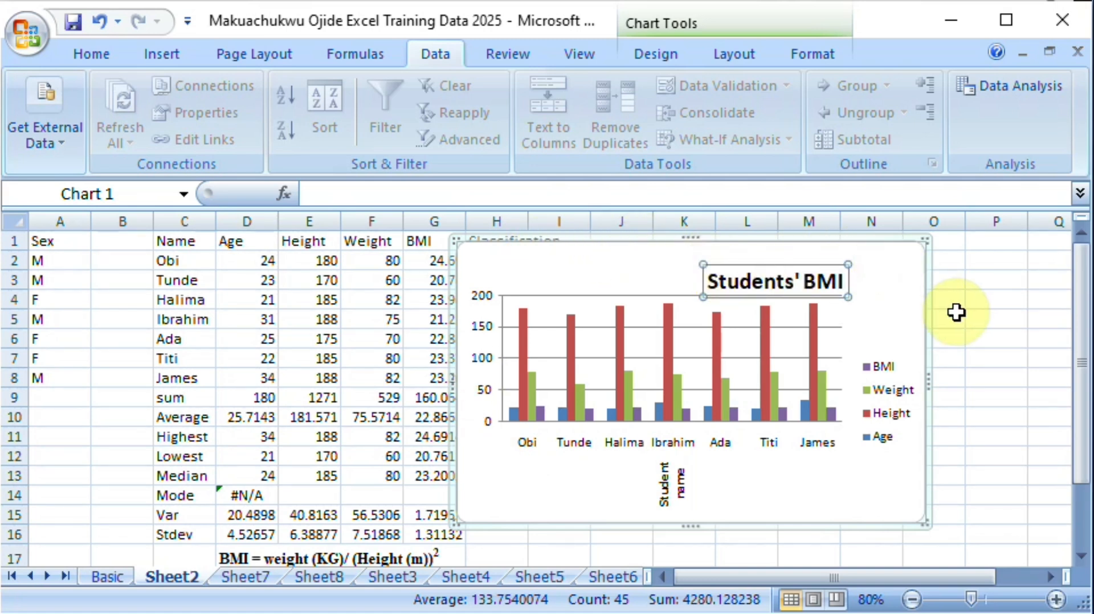
{"action": "left_click_drag", "start_coordinate": [932, 313], "coordinate": [1059, 317]}
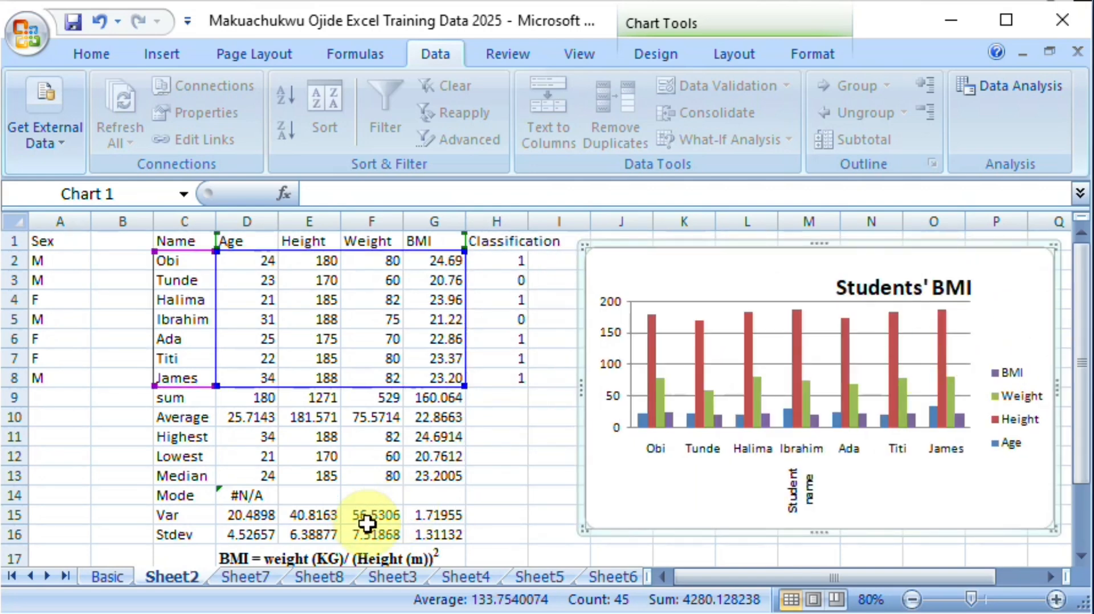
Step: Preview the printout of the selected Students' BMI chart, look at its page setup options, cancel them and leave the preview
{"action": "left_click", "coordinate": [19, 44]}
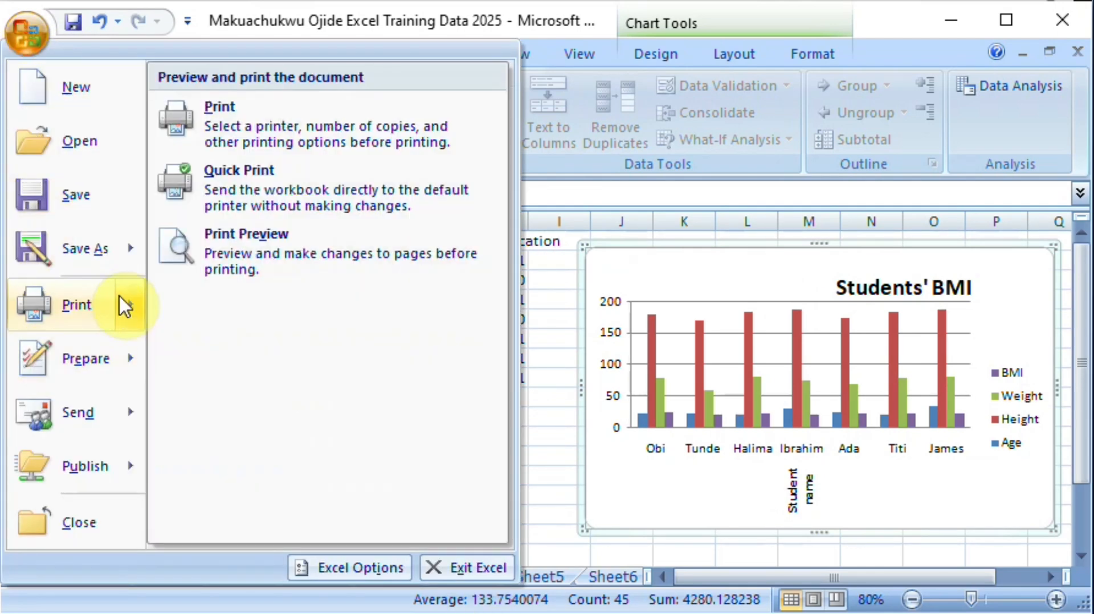
{"action": "left_click", "coordinate": [242, 250]}
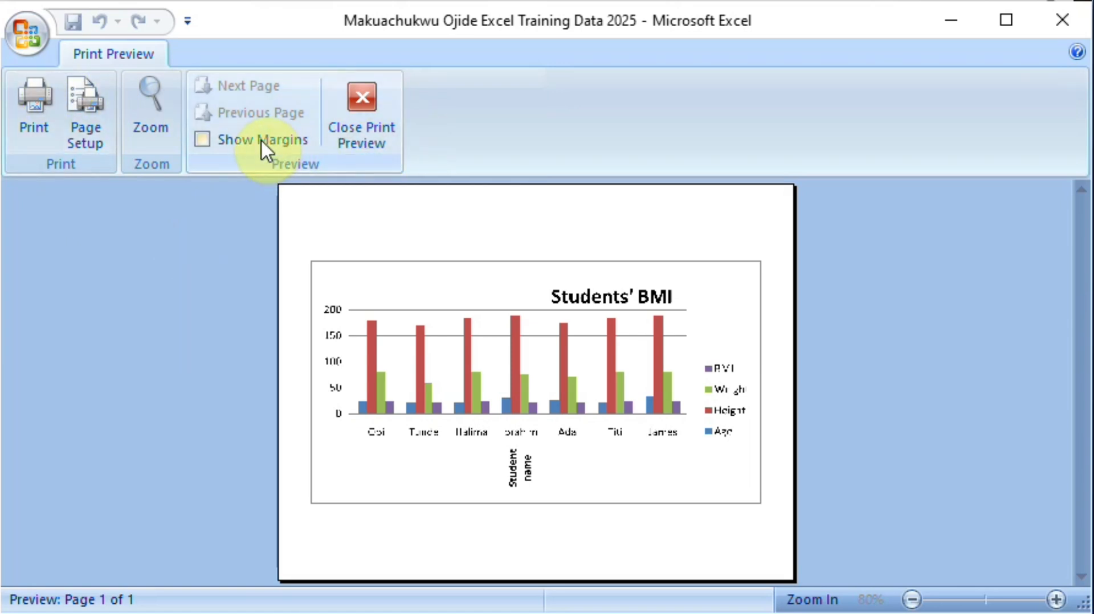
{"action": "left_click", "coordinate": [92, 137]}
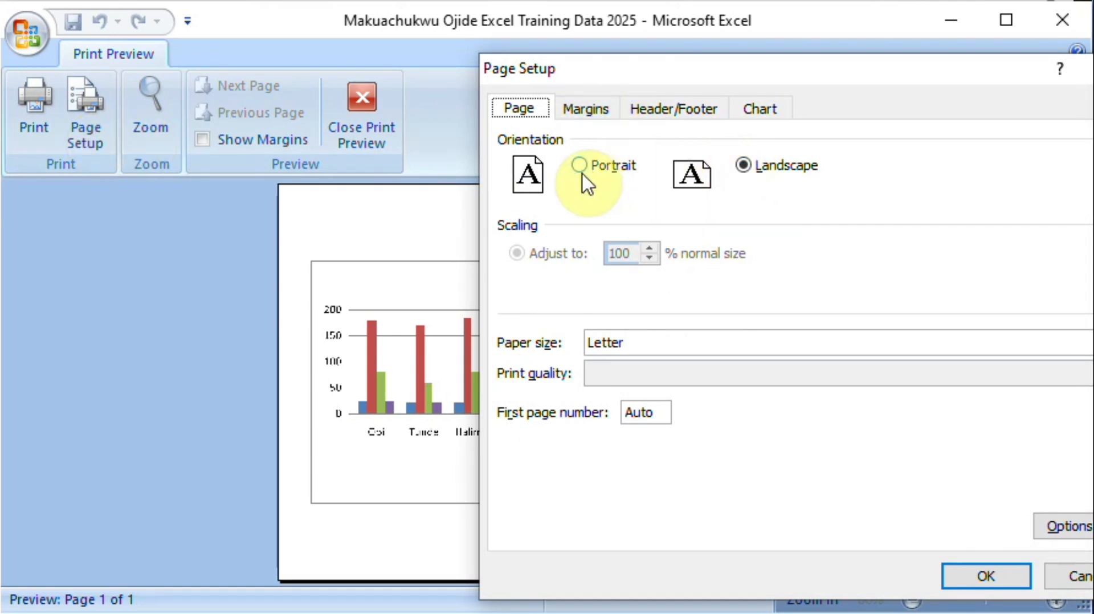
{"action": "left_click", "coordinate": [1071, 576]}
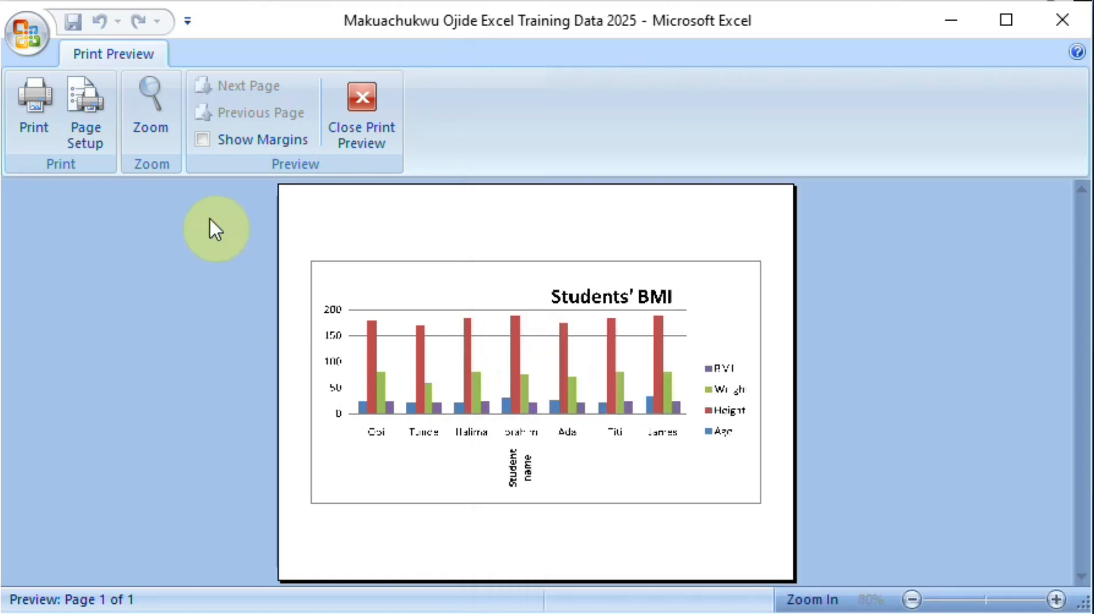
{"action": "left_click", "coordinate": [23, 42]}
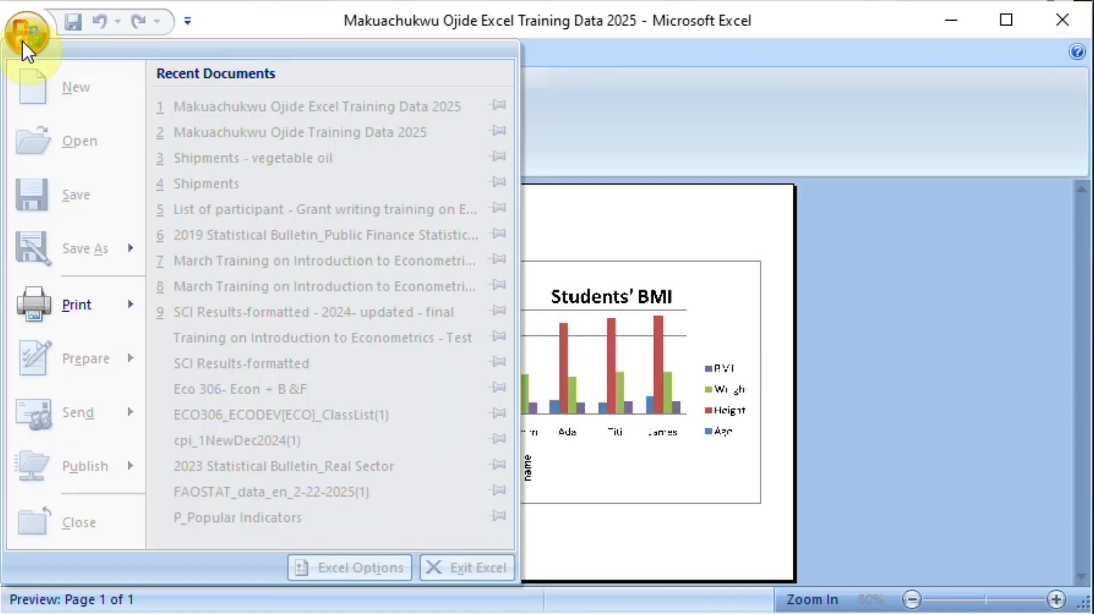
{"action": "key", "text": "Escape"}
{"action": "key", "text": "Escape"}
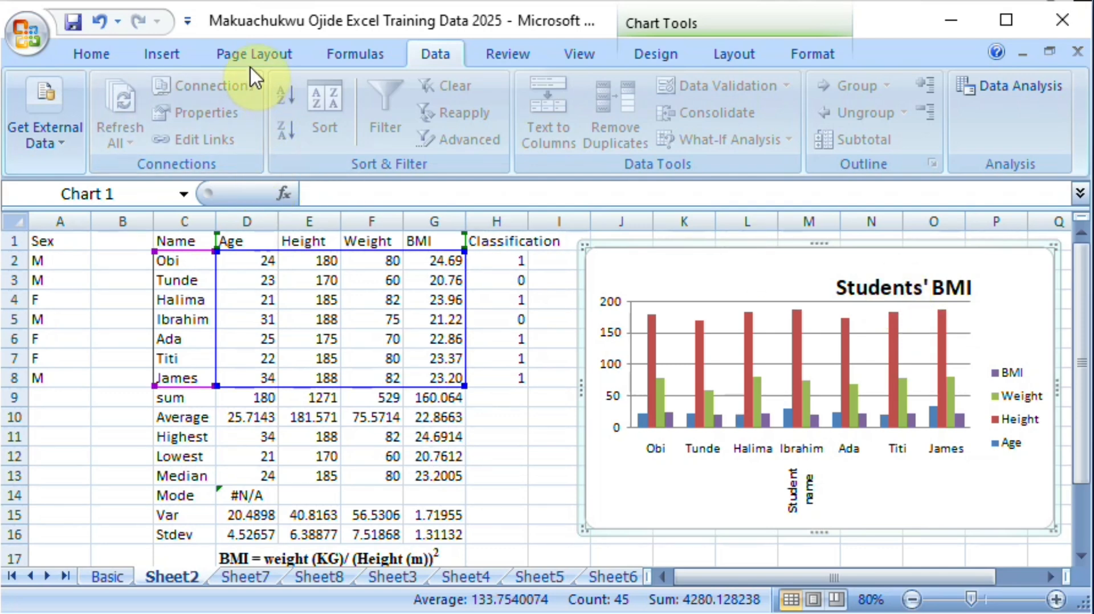
Step: Deselect the chart and set Sheet2's page orientation to landscape
{"action": "left_click", "coordinate": [212, 418]}
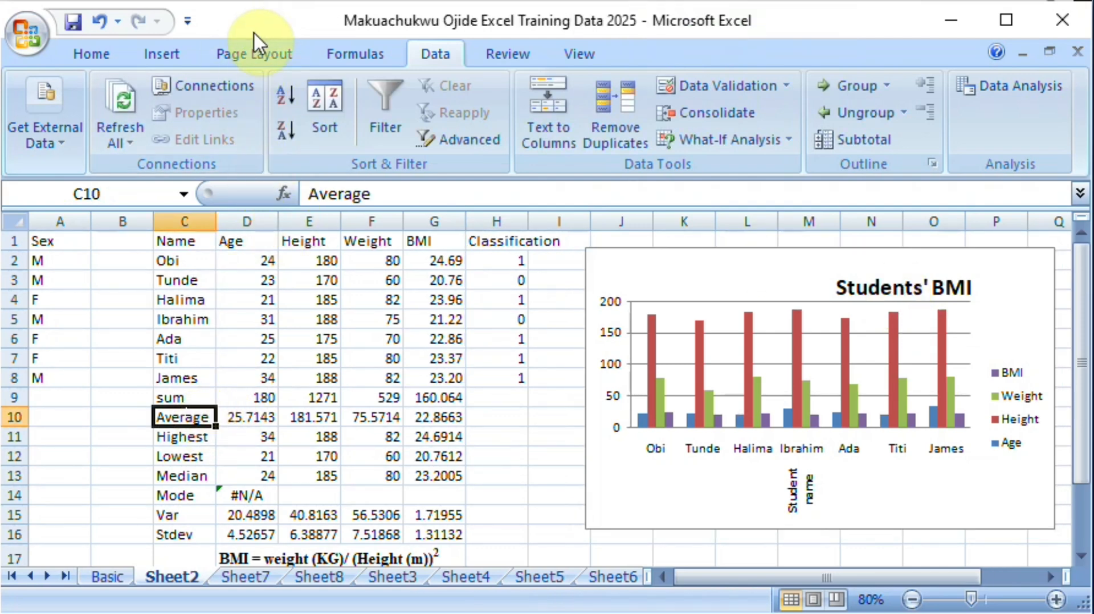
{"action": "left_click", "coordinate": [251, 54]}
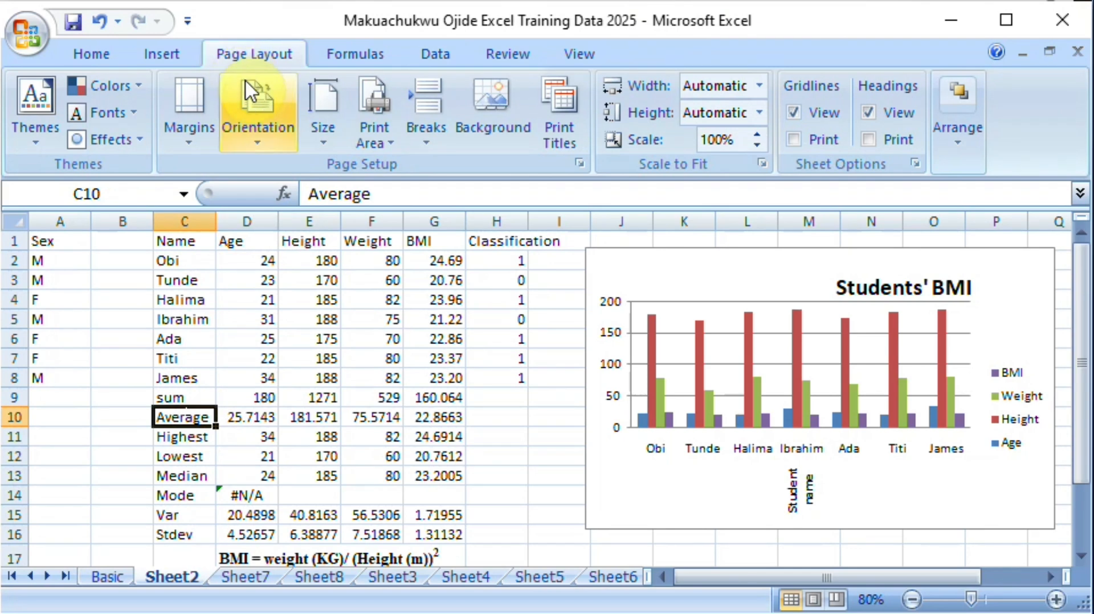
{"action": "left_click", "coordinate": [264, 143]}
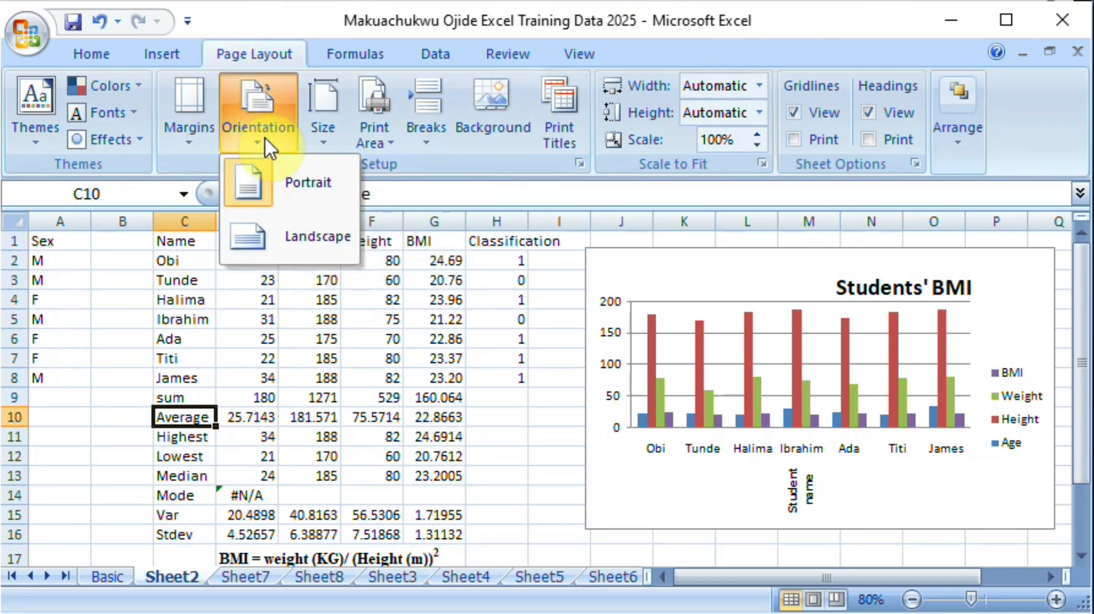
{"action": "left_click", "coordinate": [315, 239]}
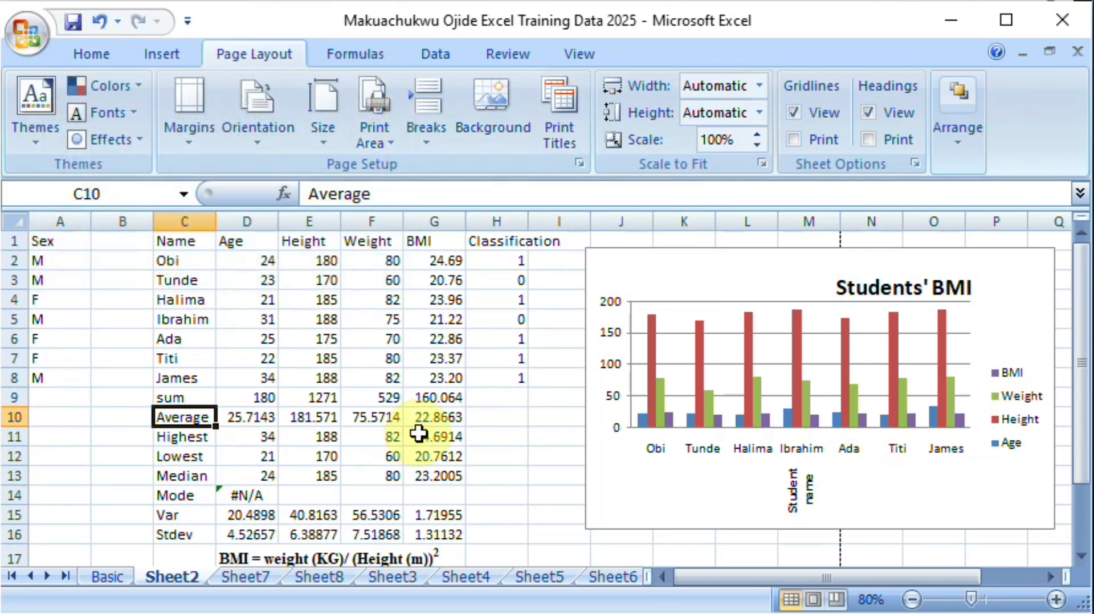
Step: Preview Sheet2's landscape printout, zoom in on the table and back out, and close the preview
{"action": "left_click", "coordinate": [28, 31]}
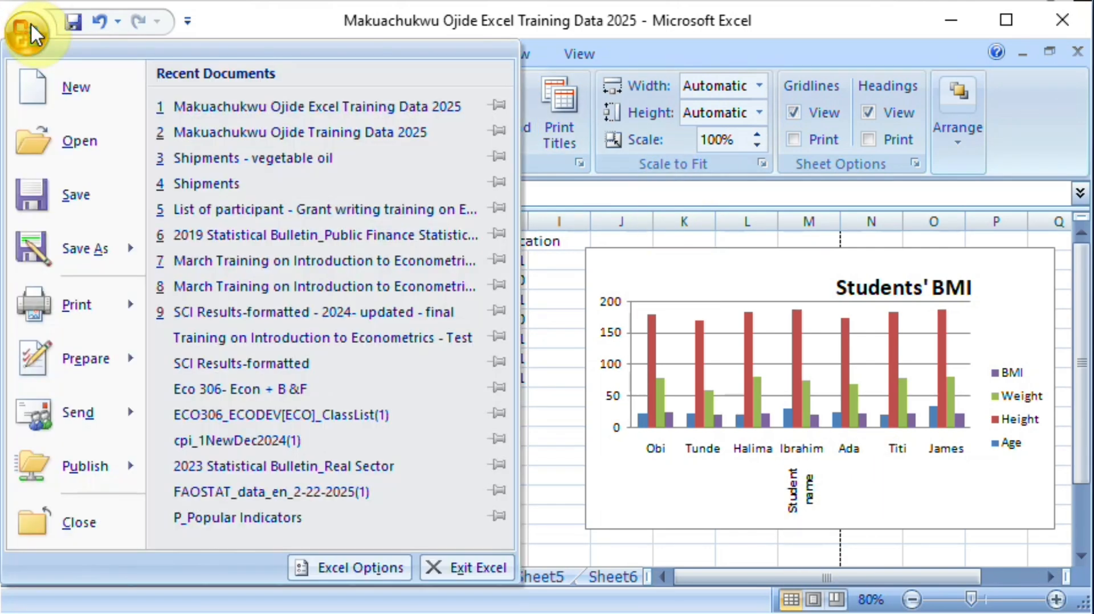
{"action": "mouse_move", "coordinate": [117, 305]}
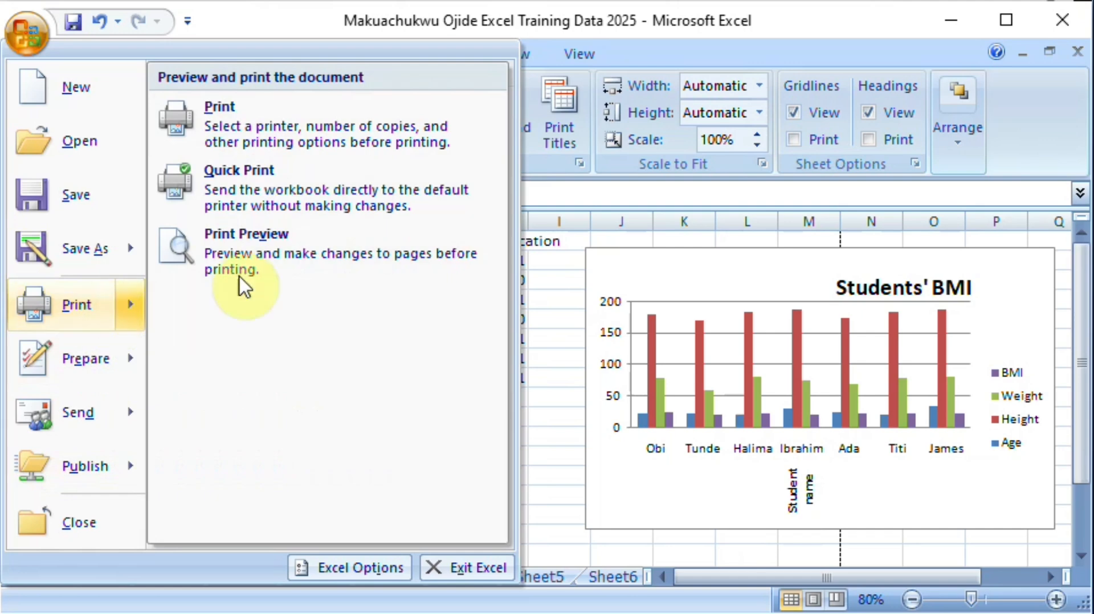
{"action": "left_click", "coordinate": [248, 254]}
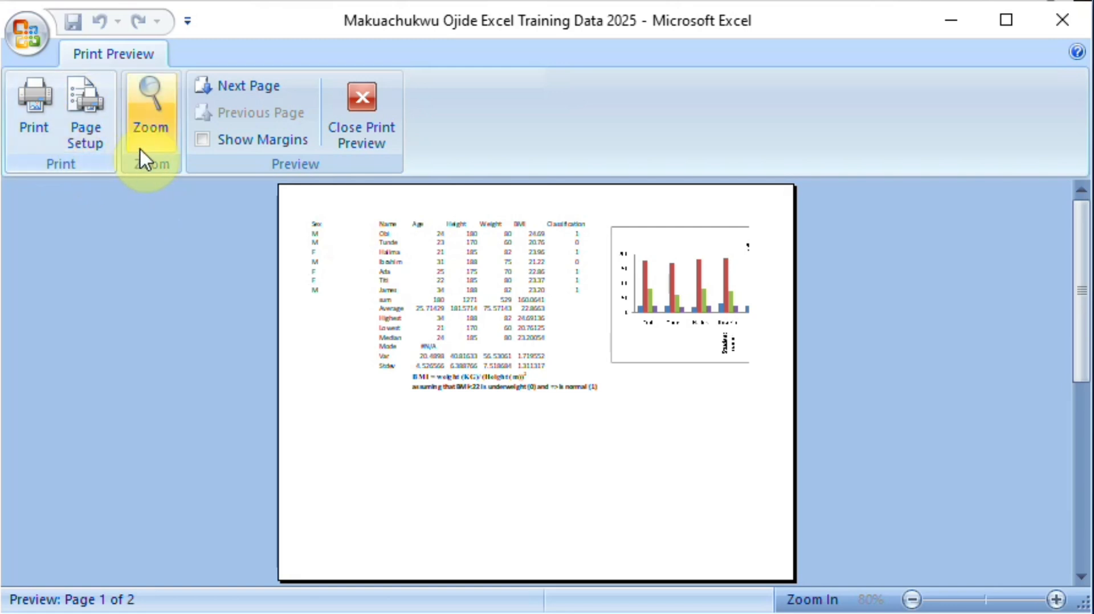
{"action": "left_click", "coordinate": [163, 122]}
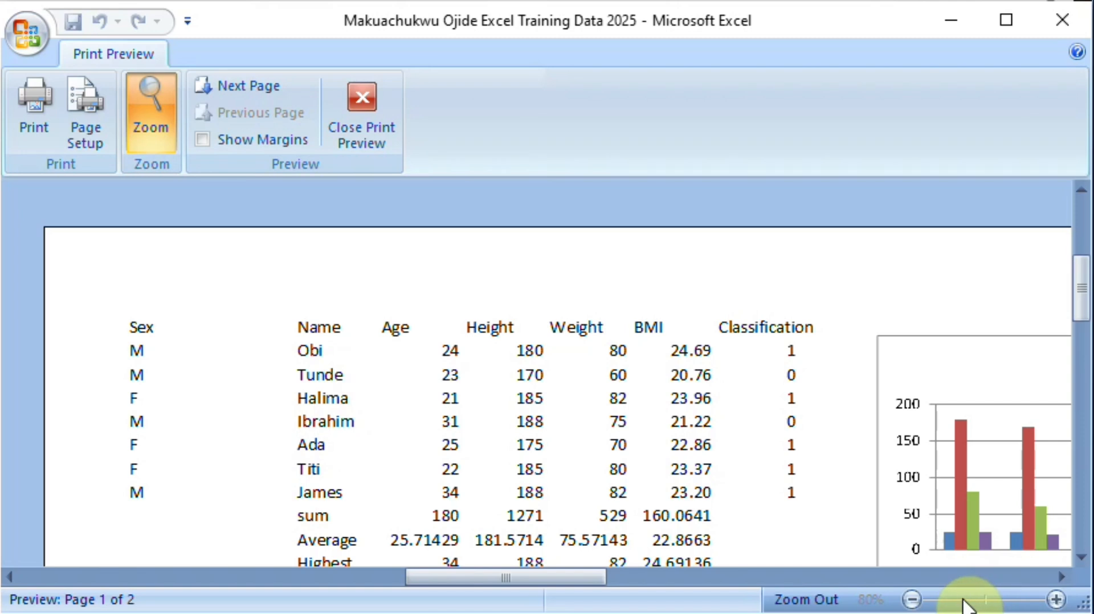
{"action": "left_click", "coordinate": [276, 354]}
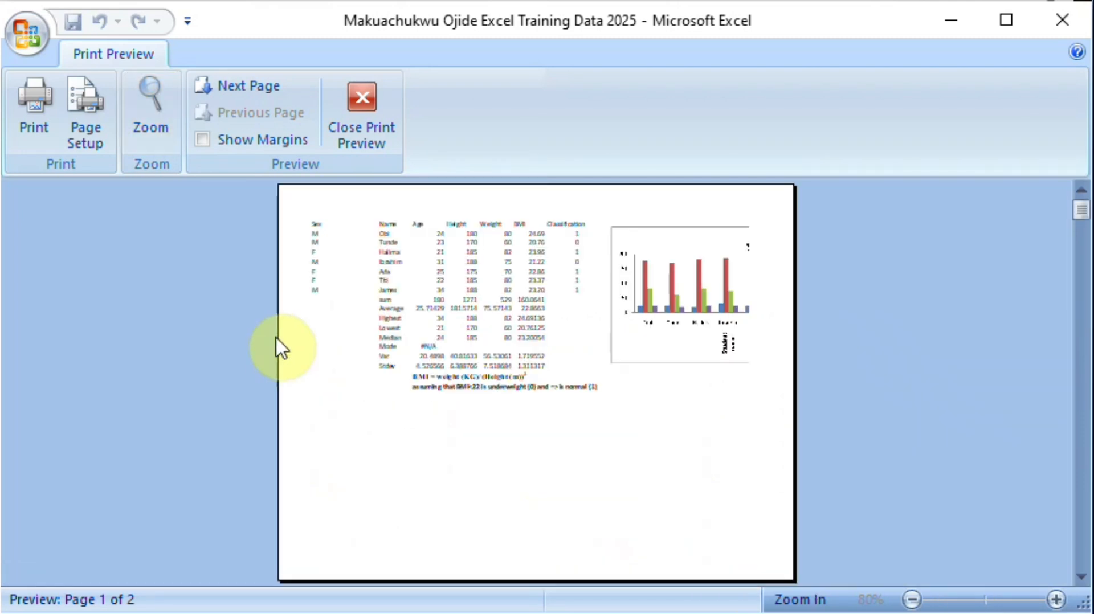
{"action": "left_click", "coordinate": [344, 120]}
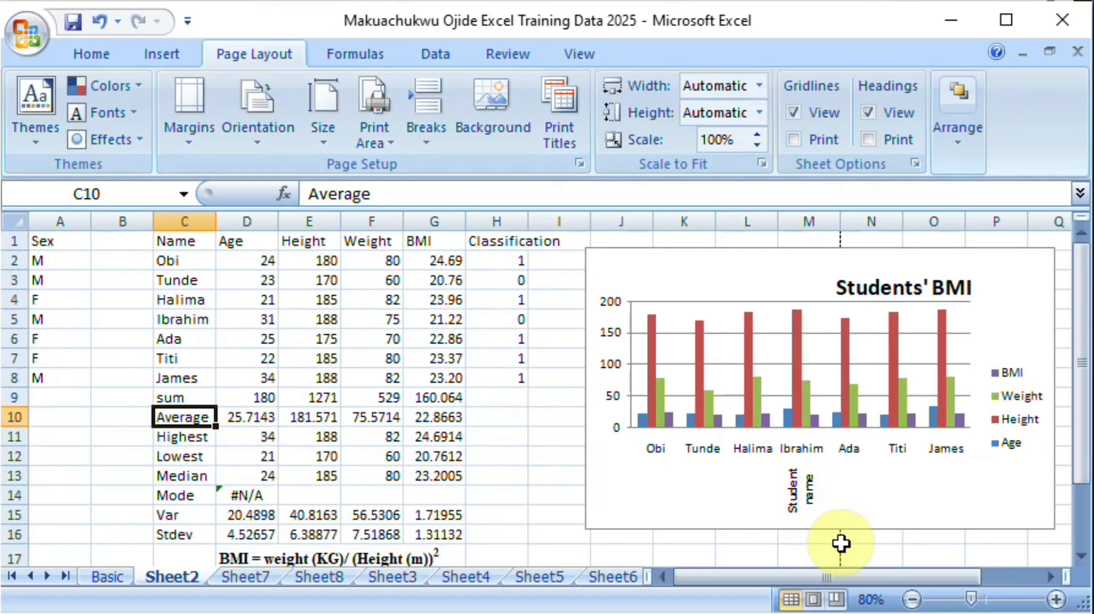
Step: Delete the empty column B between Sex and Name, and narrow the Sex column to fit its contents
{"action": "left_click_drag", "start_coordinate": [762, 267], "coordinate": [833, 298]}
{"action": "left_click", "coordinate": [119, 220]}
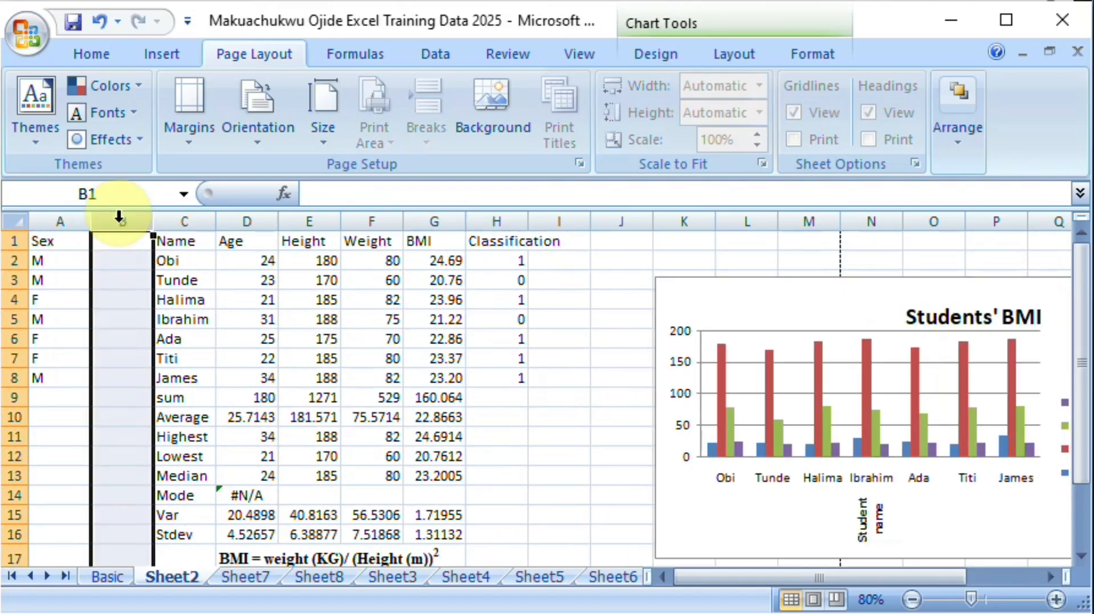
{"action": "right_click", "coordinate": [119, 218]}
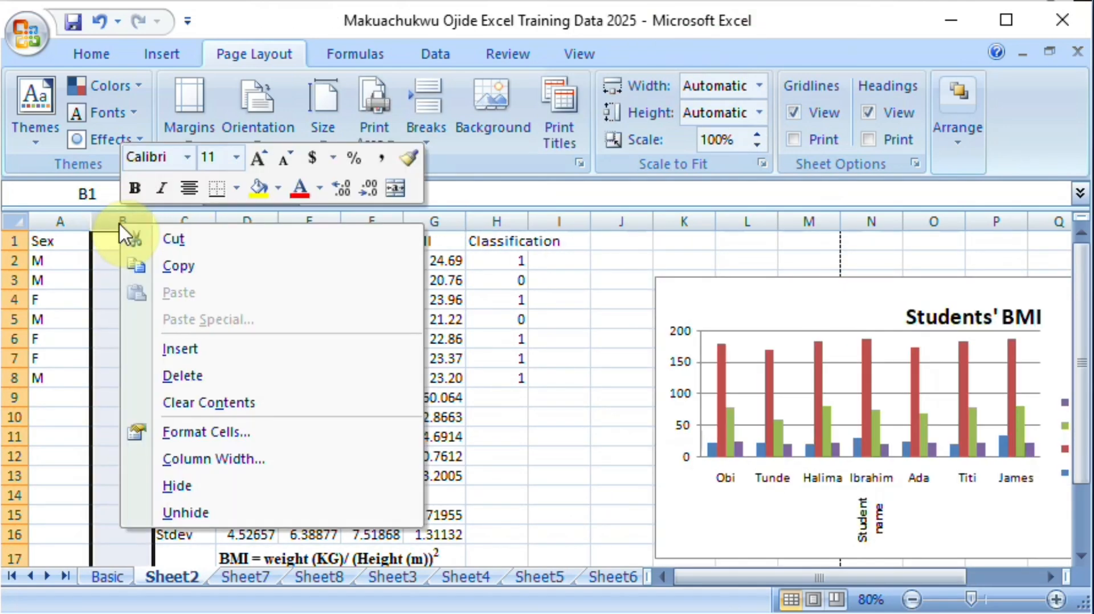
{"action": "left_click", "coordinate": [201, 377]}
{"action": "left_click_drag", "start_coordinate": [96, 230], "coordinate": [60, 227]}
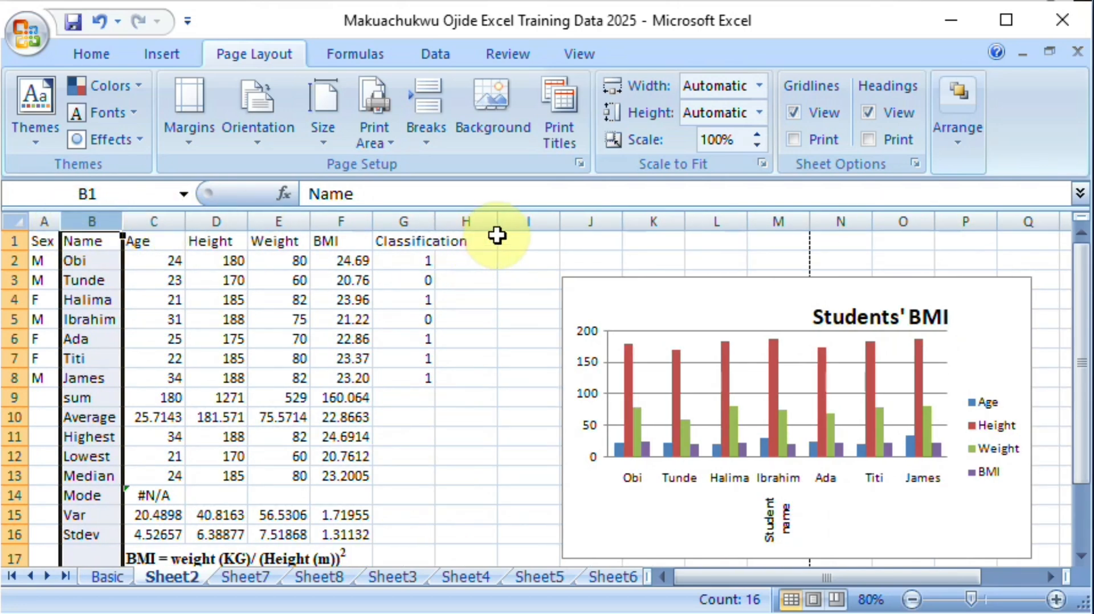
Step: Move the Students' BMI chart closer to the table and shrink it to fit inside the page-break line at column M
{"action": "left_click_drag", "start_coordinate": [813, 288], "coordinate": [691, 333]}
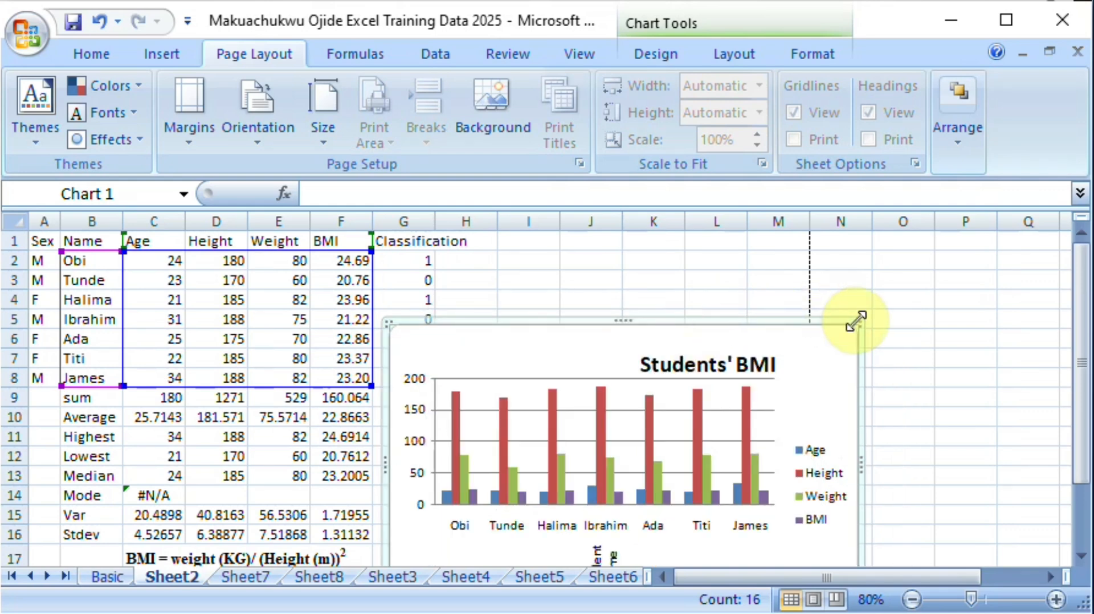
{"action": "left_click_drag", "start_coordinate": [855, 319], "coordinate": [796, 354]}
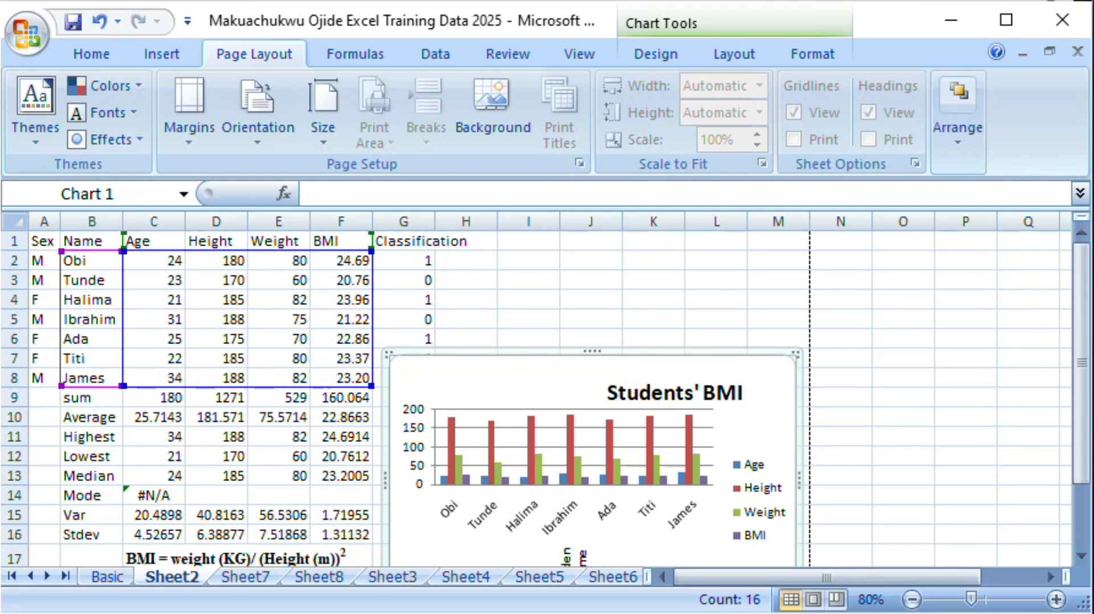
Step: Deselect the chart, check the print preview of the whole Sheet2 page, and close the preview
{"action": "left_click", "coordinate": [137, 456]}
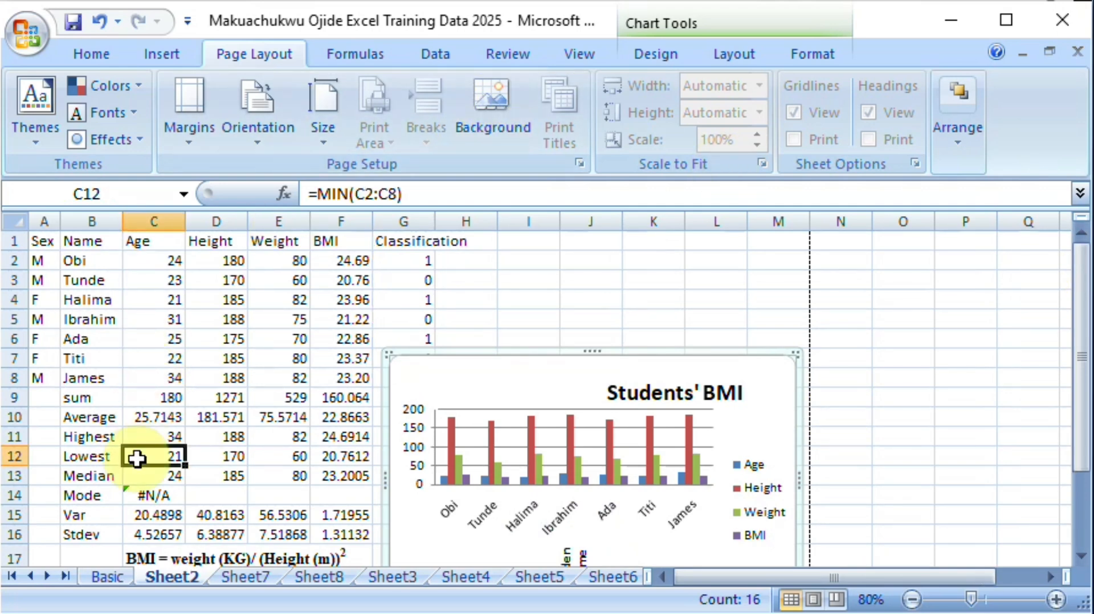
{"action": "left_click", "coordinate": [23, 30]}
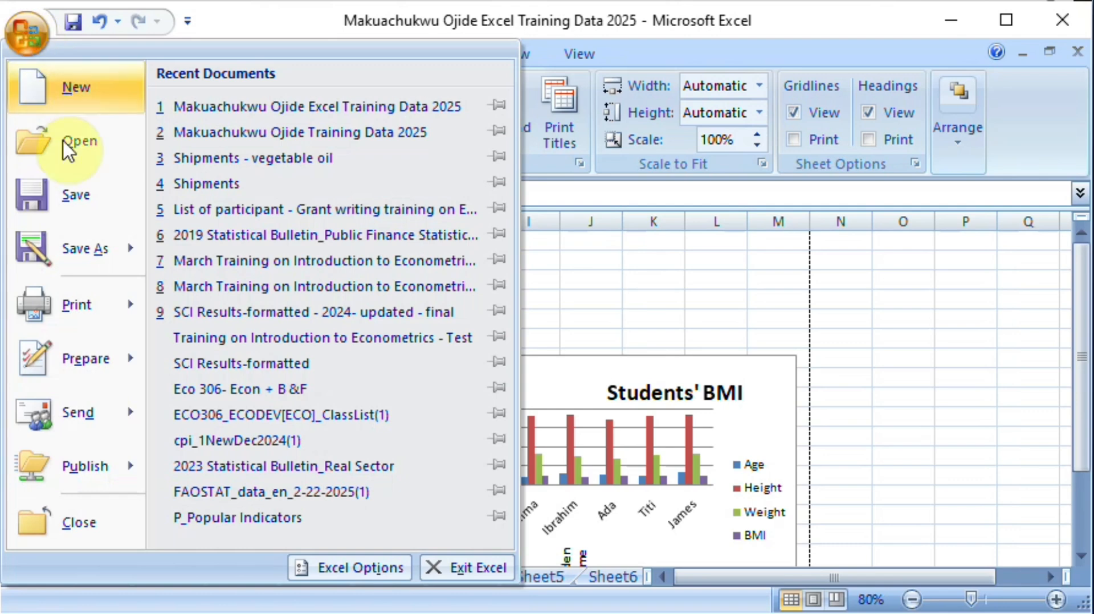
{"action": "mouse_move", "coordinate": [80, 308]}
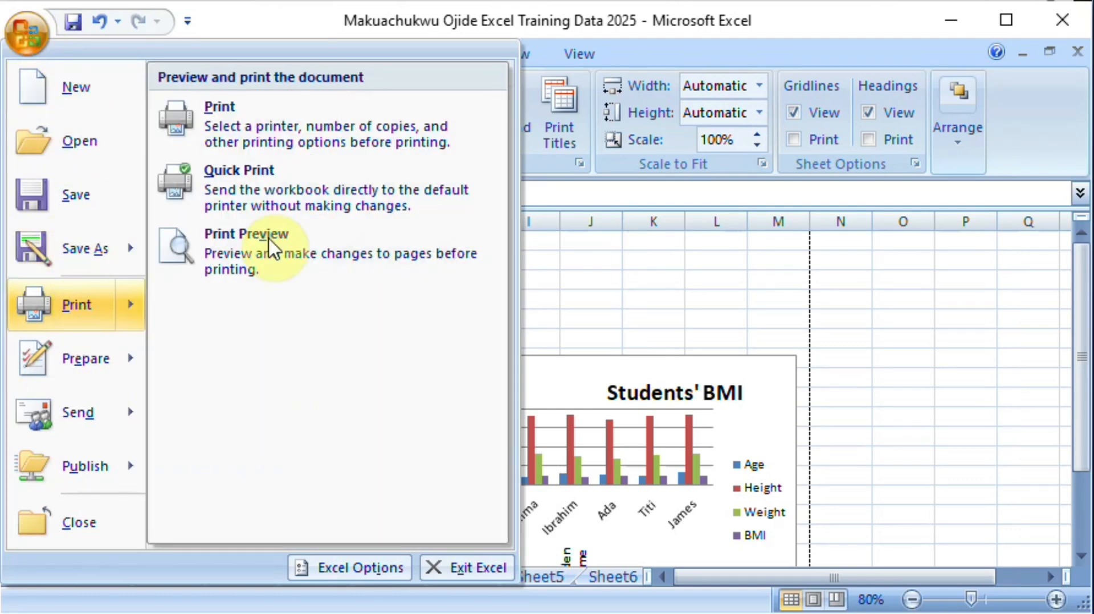
{"action": "left_click", "coordinate": [326, 240]}
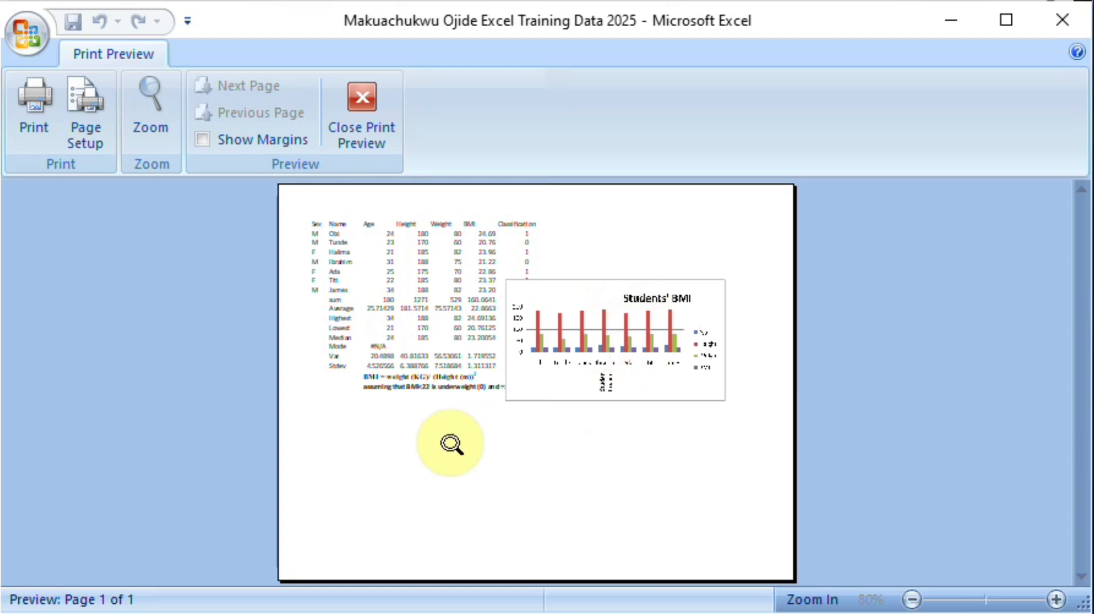
{"action": "left_click", "coordinate": [361, 108]}
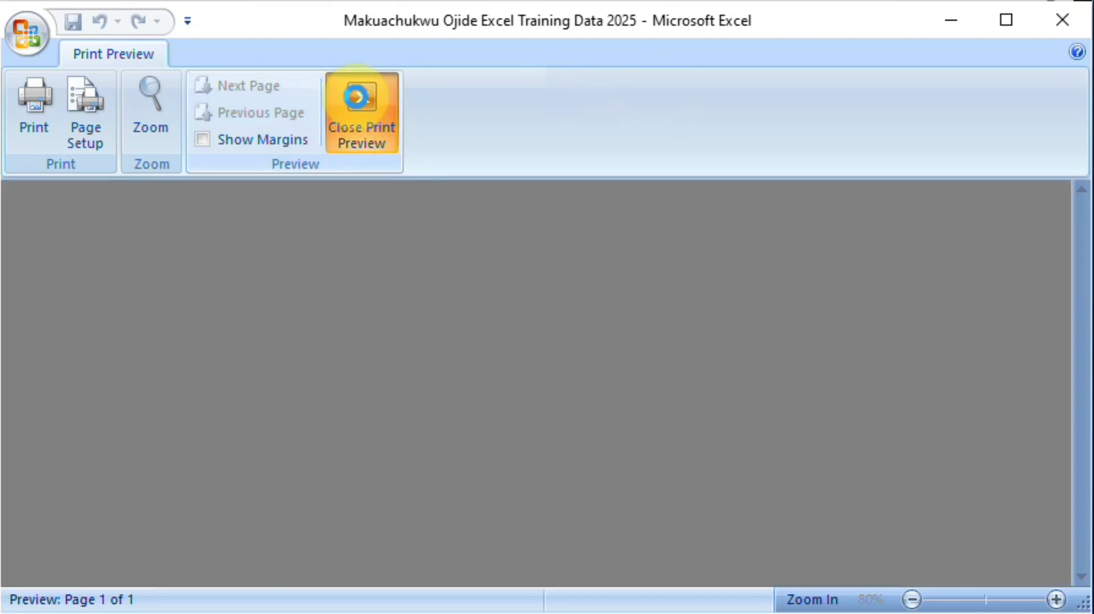
Step: Move the Students' BMI chart below the BMI notes, starting at about cell C20, and preview the selected chart's printout
{"action": "left_click_drag", "start_coordinate": [523, 361], "coordinate": [259, 535]}
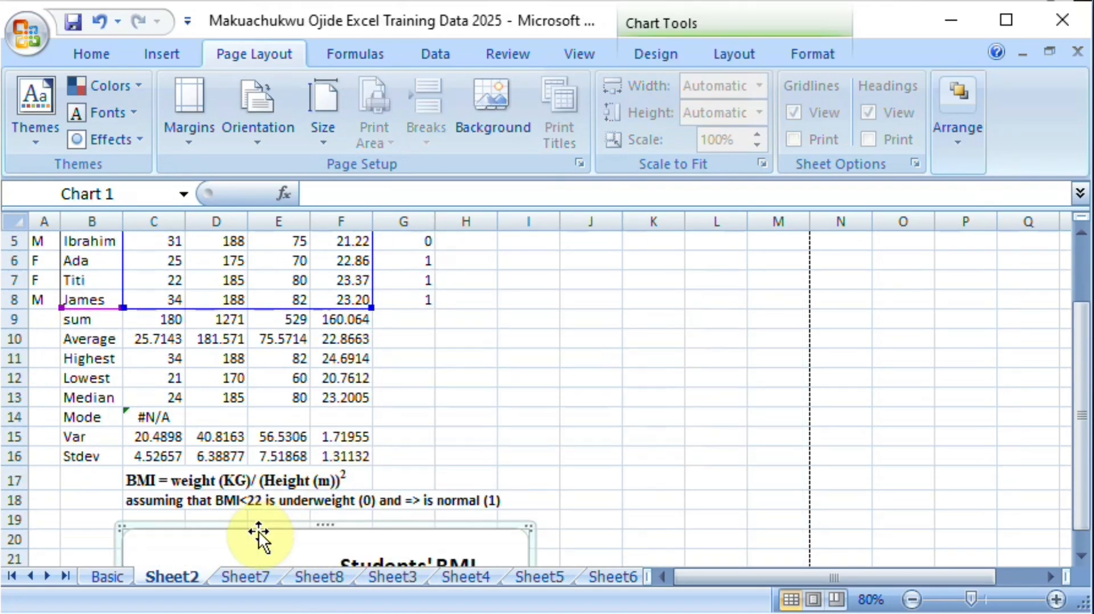
{"action": "left_click", "coordinate": [41, 32]}
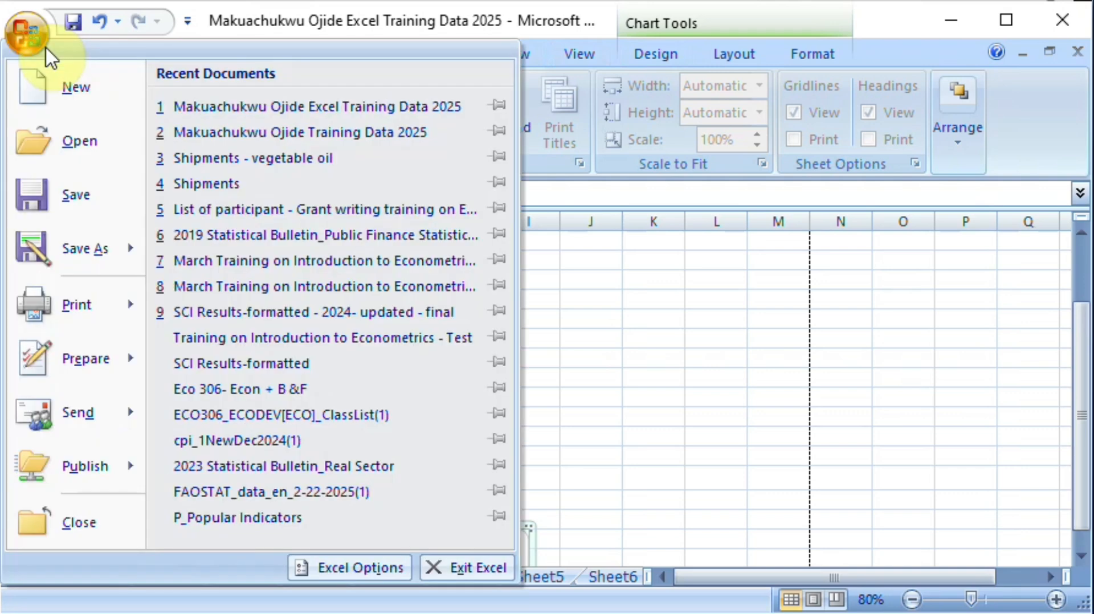
{"action": "mouse_move", "coordinate": [97, 341]}
{"action": "left_click", "coordinate": [225, 259]}
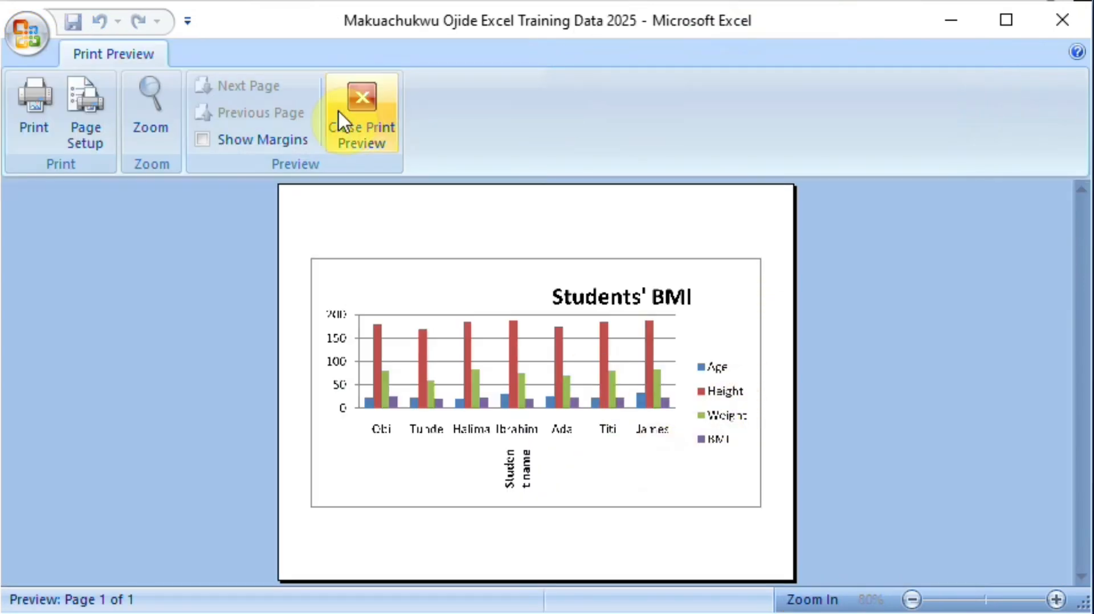
{"action": "left_click", "coordinate": [364, 94]}
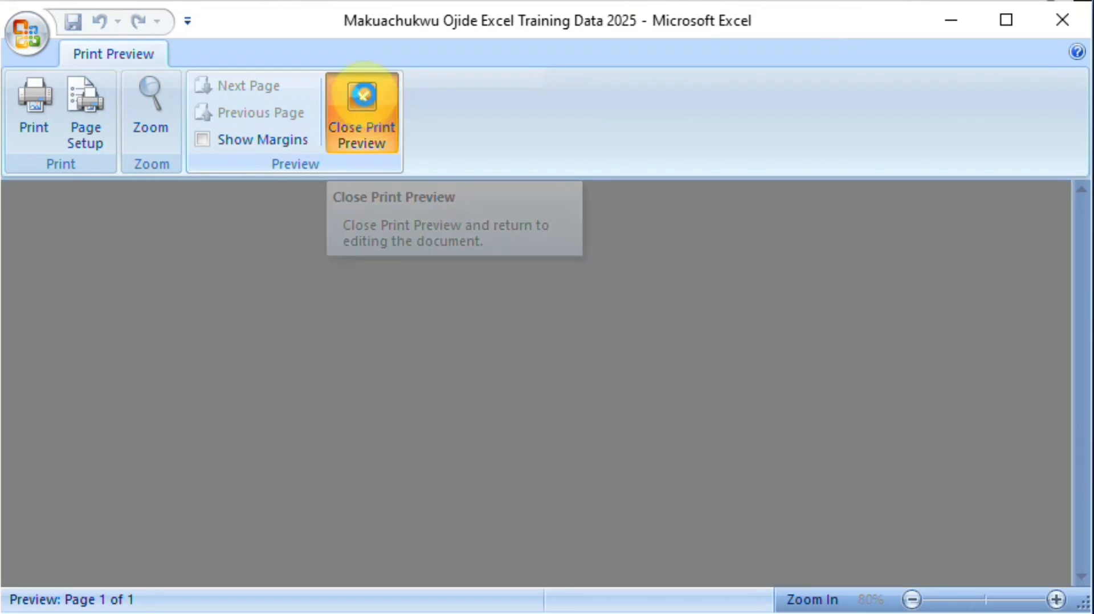
Step: Select an empty cell instead of the chart, preview the printout of the full Sheet2 with table and chart, and close the preview
{"action": "left_click", "coordinate": [615, 434]}
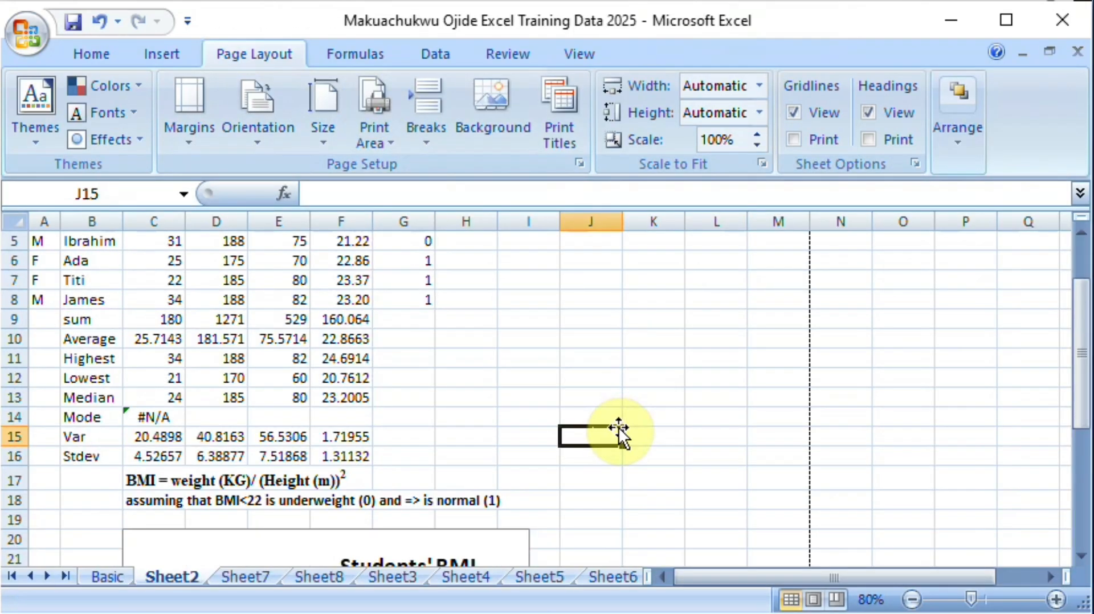
{"action": "left_click", "coordinate": [26, 36]}
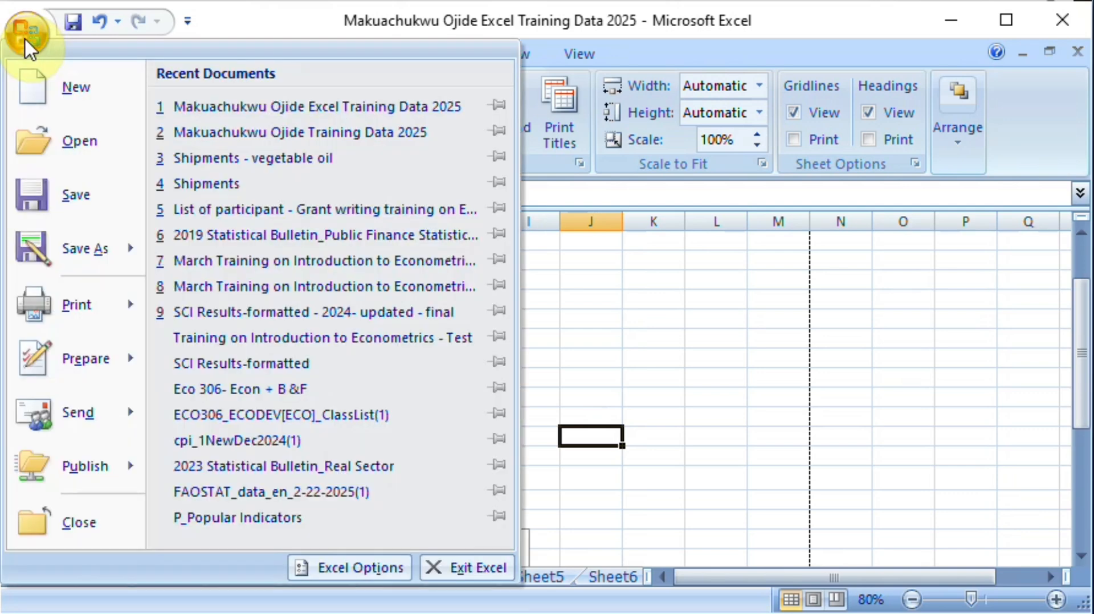
{"action": "mouse_move", "coordinate": [110, 306]}
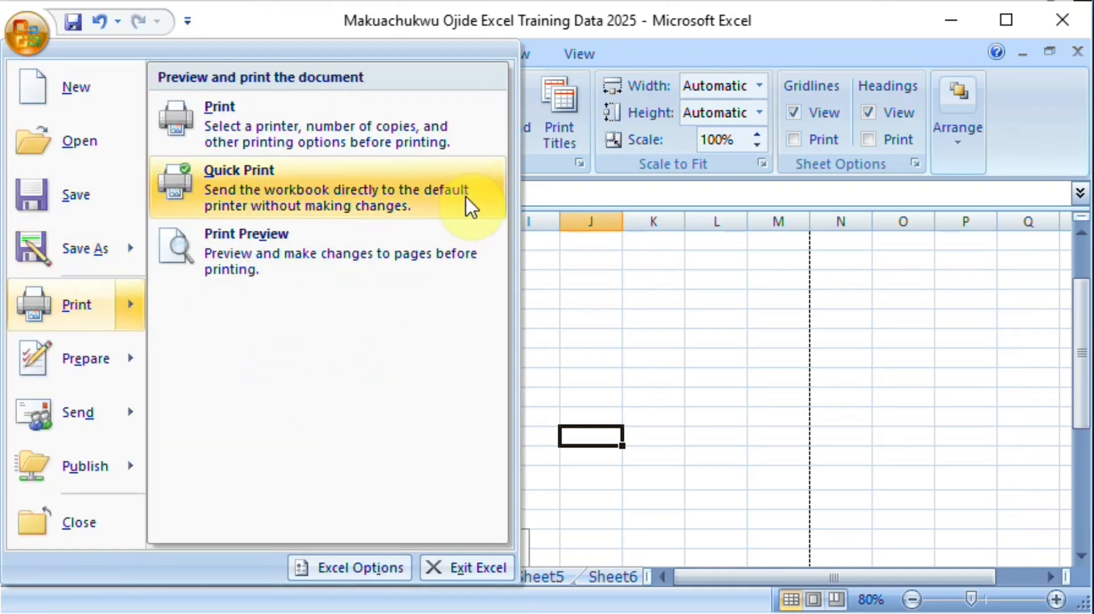
{"action": "left_click", "coordinate": [354, 261]}
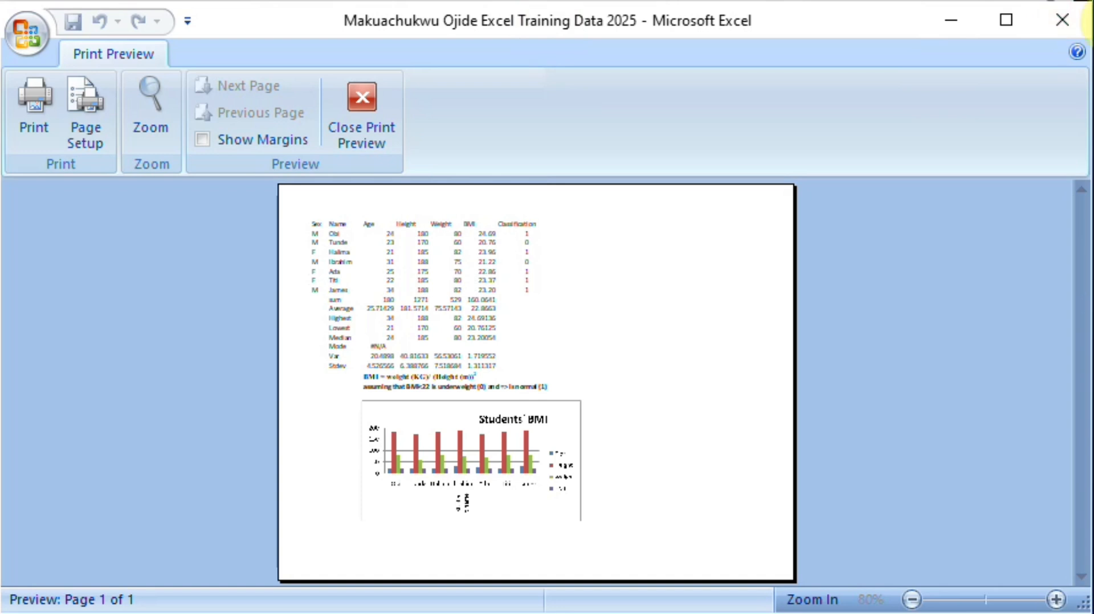
{"action": "left_click", "coordinate": [1065, 22]}
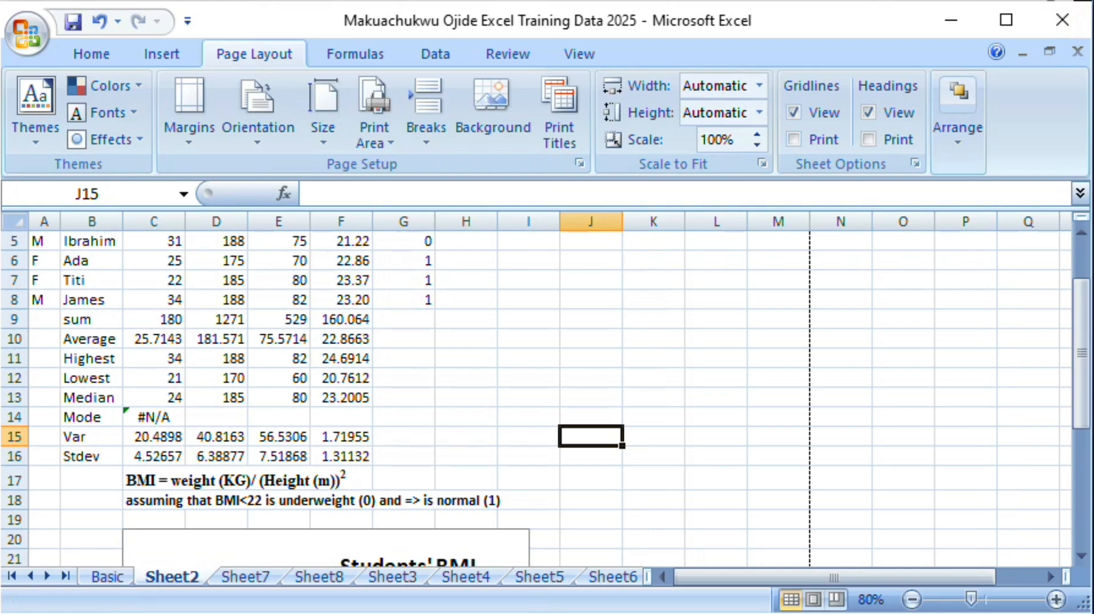